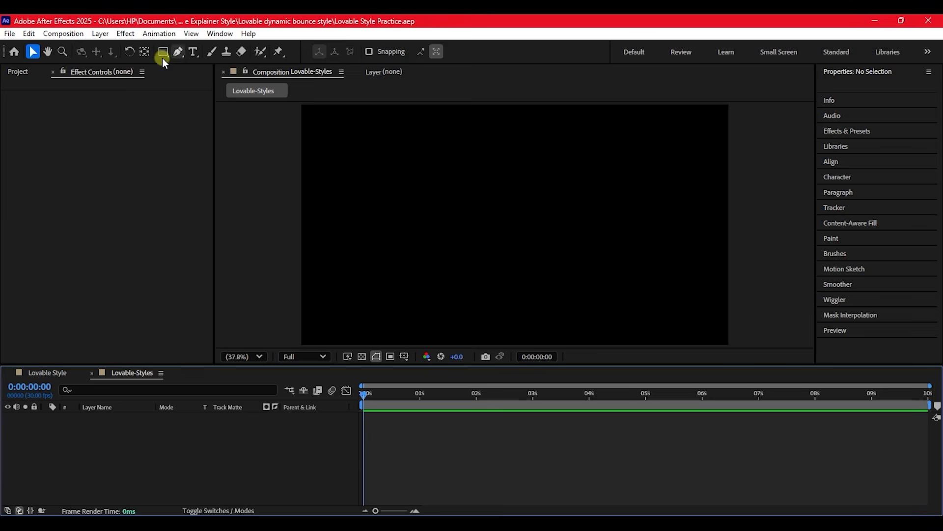
# Step: Draw a wide black rectangle about 1782 by 244 px across the composition and set its stroke width to 0 px
pyautogui.moveTo(168, 51); pyautogui.dragTo(221, 51)
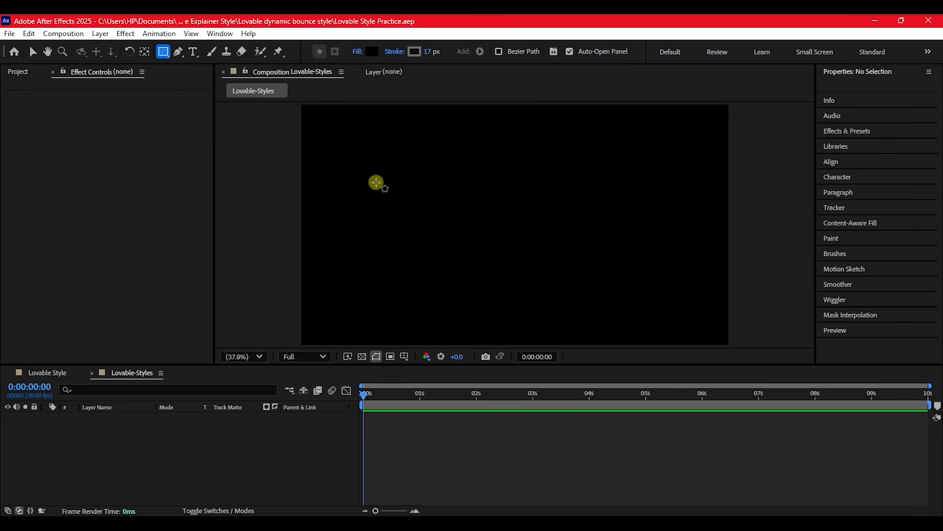
pyautogui.moveTo(320, 182); pyautogui.dragTo(718, 235)
pyautogui.press('v')
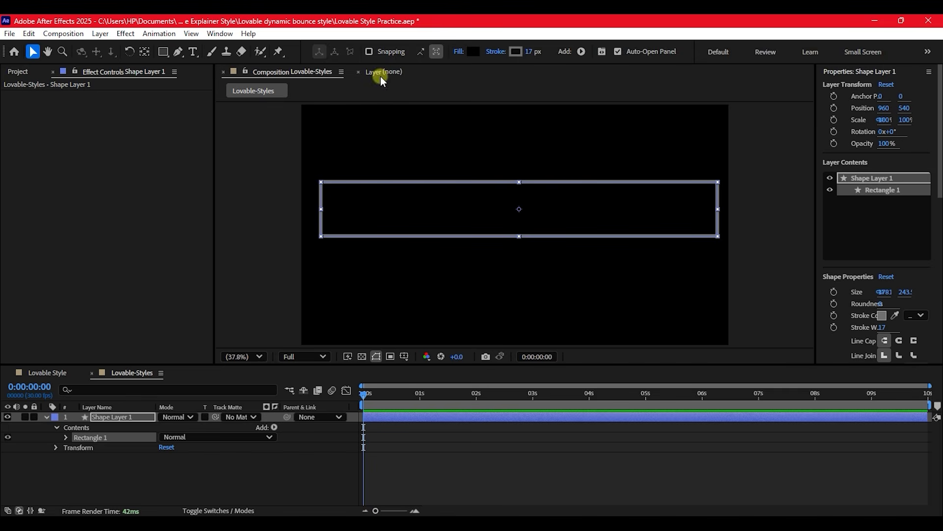
pyautogui.moveTo(529, 51); pyautogui.dragTo(35, 61)
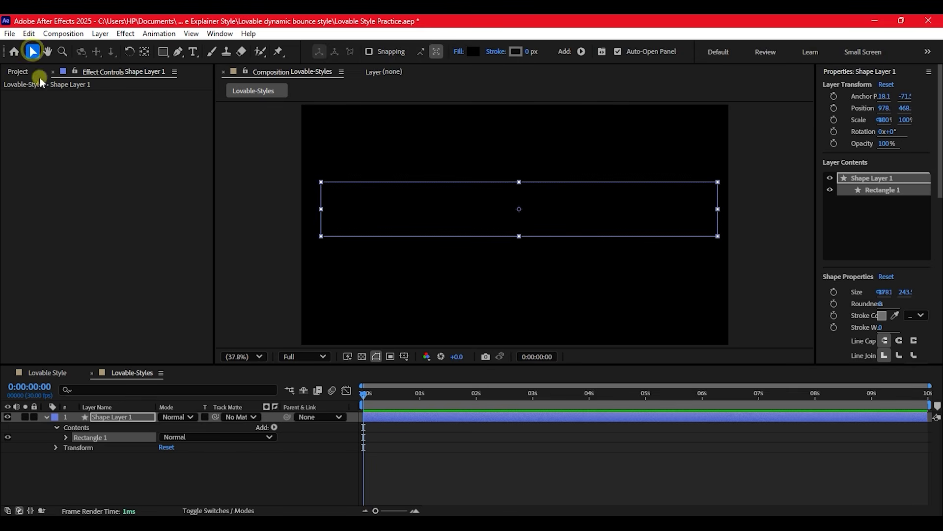
# Step: Center the rectangle's anchor point and align the layer horizontally and vertically to the middle of the composition
pyautogui.click(142, 53)
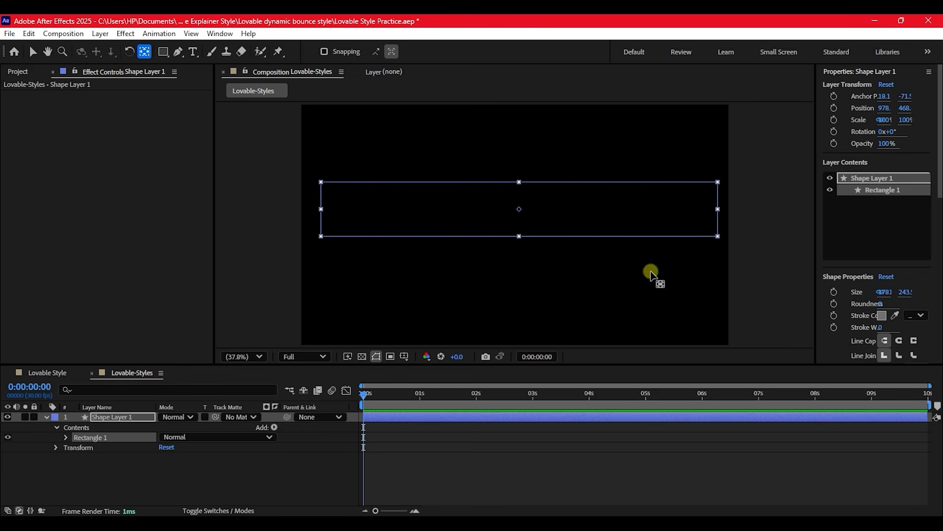
pyautogui.click(111, 417)
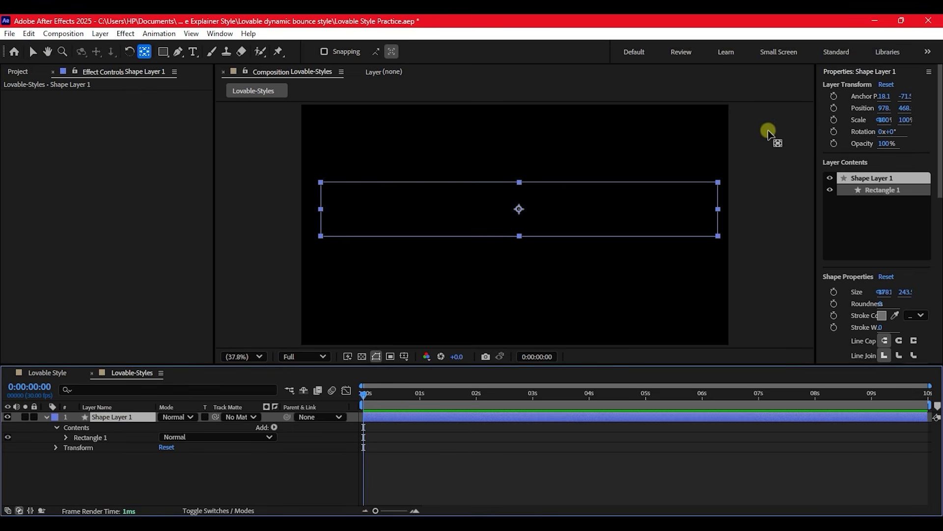
pyautogui.click(854, 71)
pyautogui.click(838, 148)
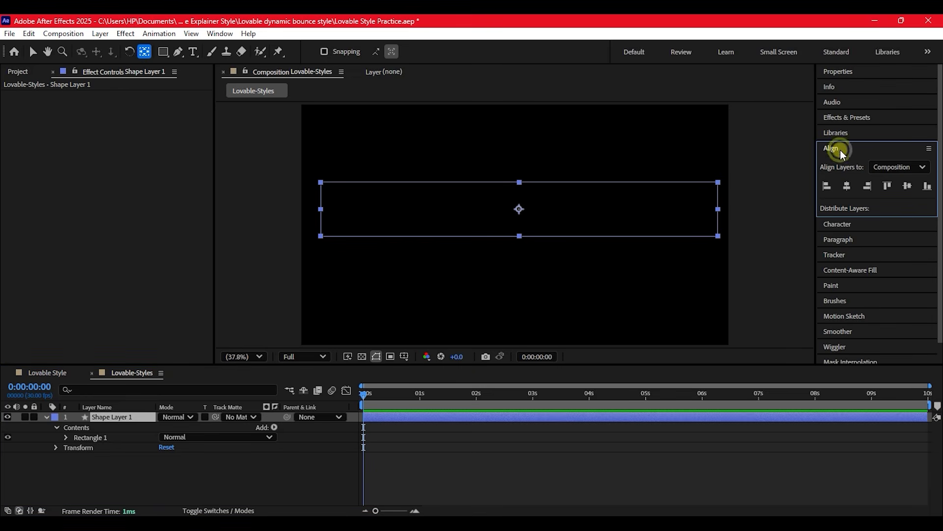
pyautogui.click(846, 185)
pyautogui.click(907, 186)
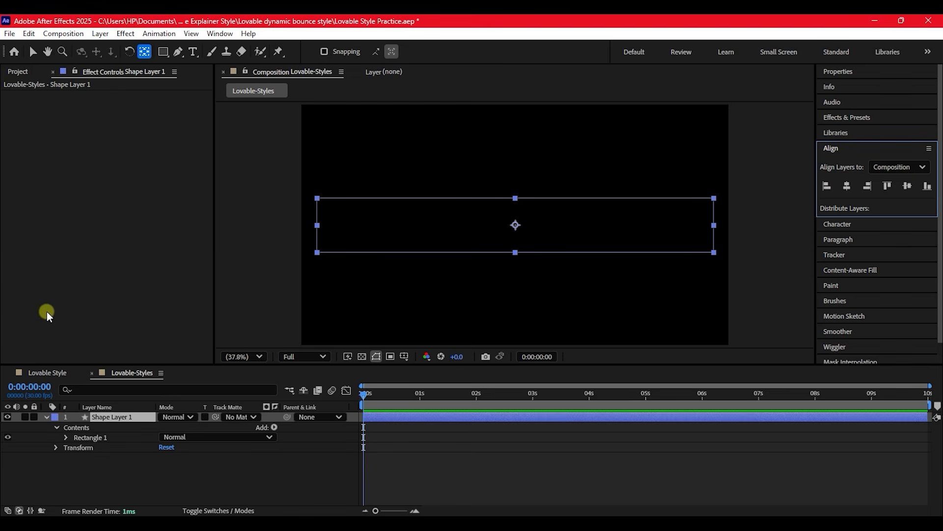
# Step: Rename the rectangle's shape layer as search
pyautogui.click(117, 417)
pyautogui.click(116, 416)
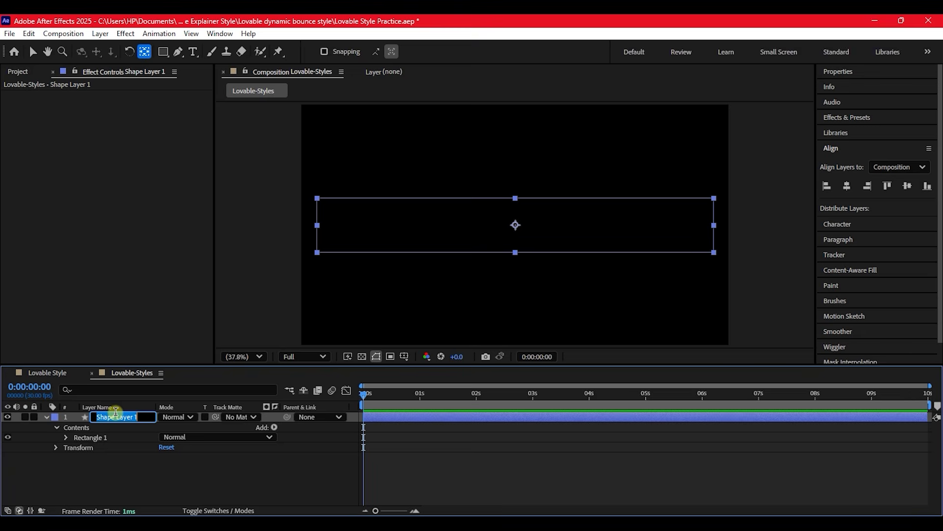
pyautogui.write('search')
pyautogui.press('Return')
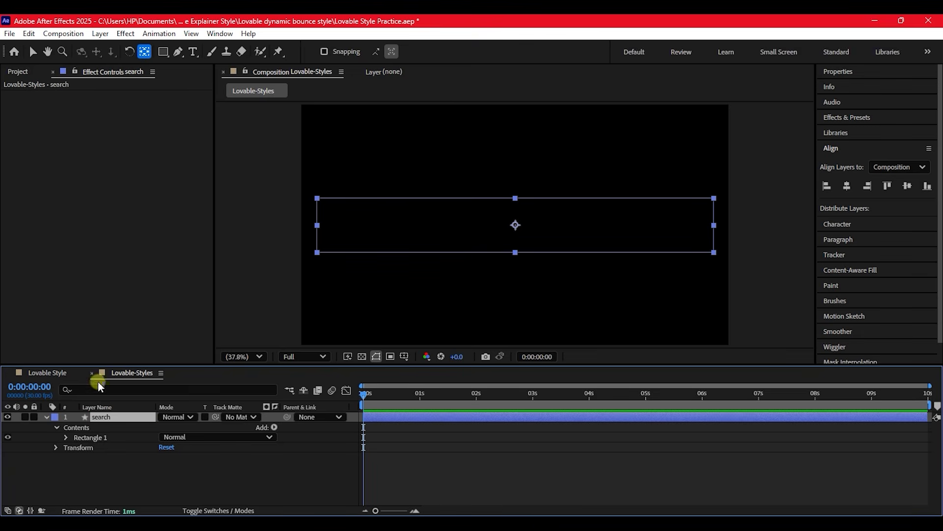
# Step: Increase the rectangle path's roundness until its ends are fully rounded into a pill shape
pyautogui.click(65, 437)
pyautogui.click(77, 448)
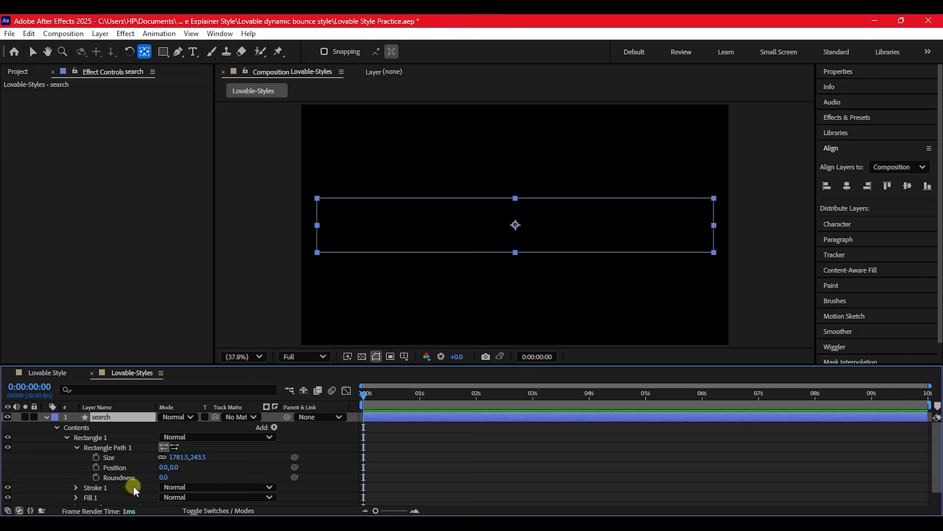
pyautogui.click(164, 477)
pyautogui.moveTo(164, 477); pyautogui.dragTo(311, 489)
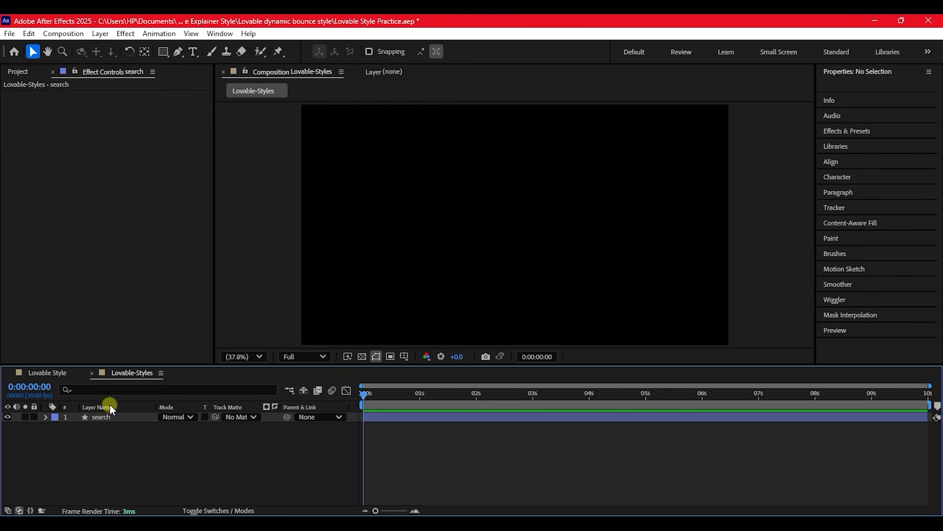
# Step: Add a null object above the search layer
pyautogui.click(123, 416)
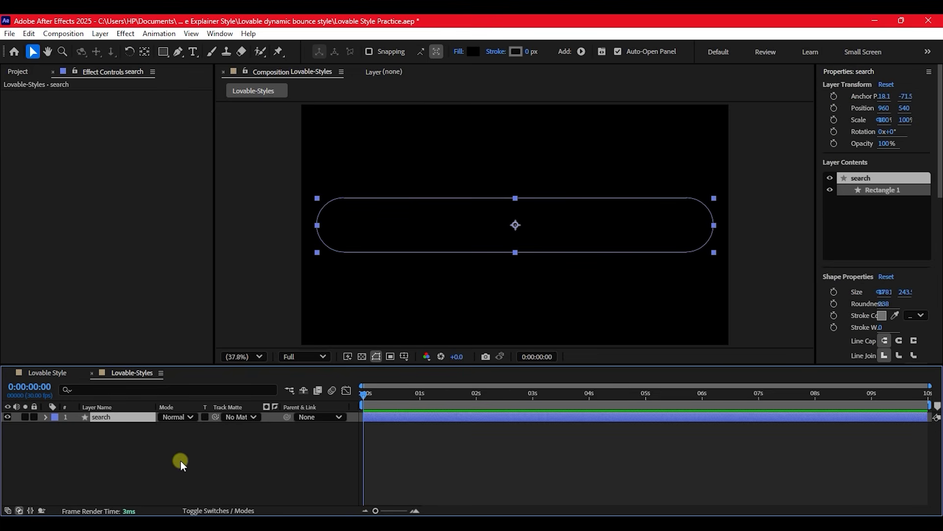
pyautogui.rightClick(267, 455)
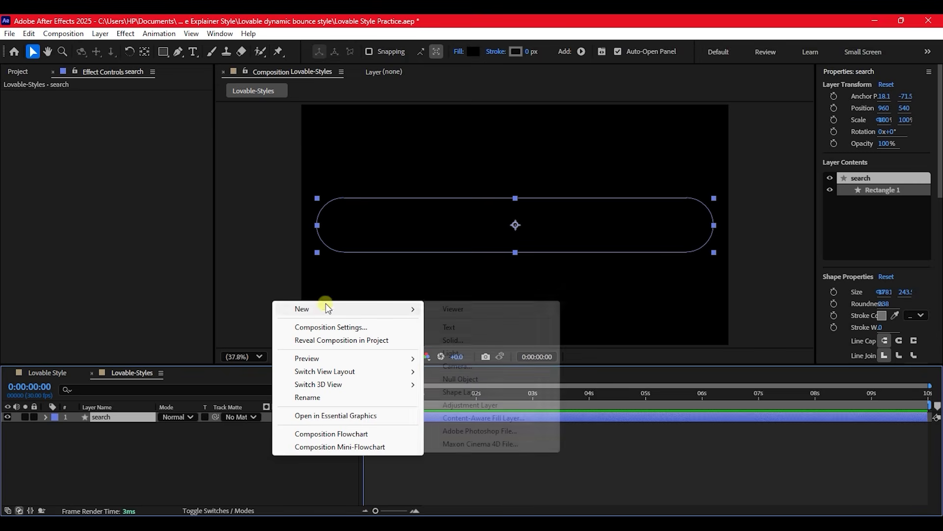
pyautogui.moveTo(307, 313)
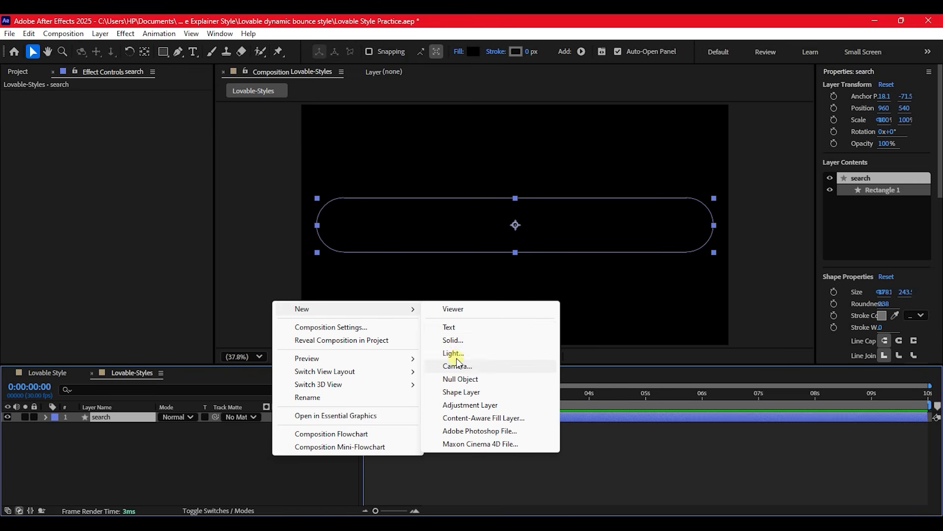
pyautogui.click(457, 379)
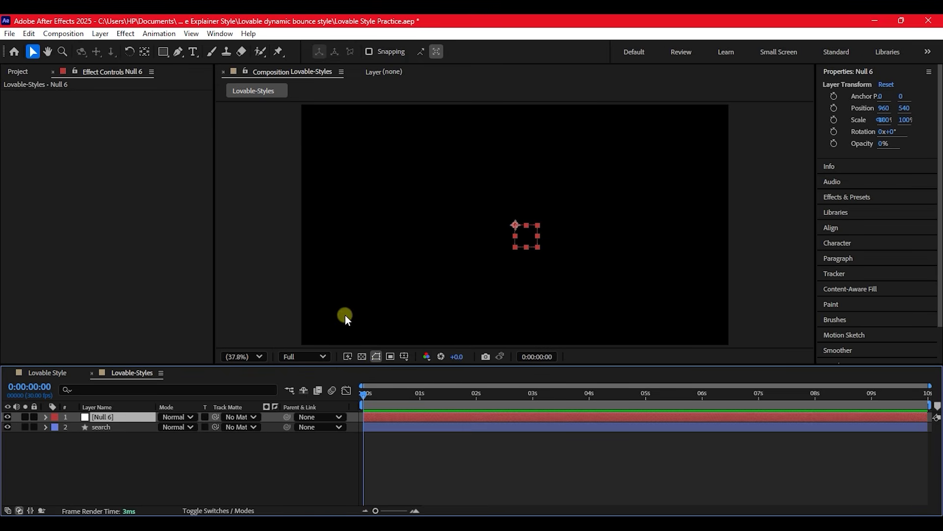
# Step: Center the null's anchor point and align the null horizontally and vertically to the middle of the composition
pyautogui.click(147, 51)
pyautogui.doubleClick(150, 50)
pyautogui.click(31, 50)
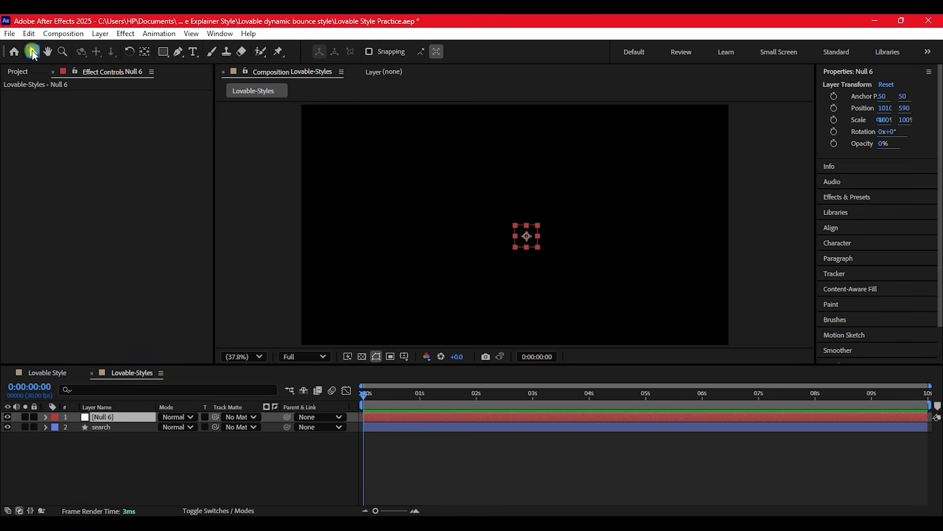
pyautogui.click(852, 72)
pyautogui.click(855, 149)
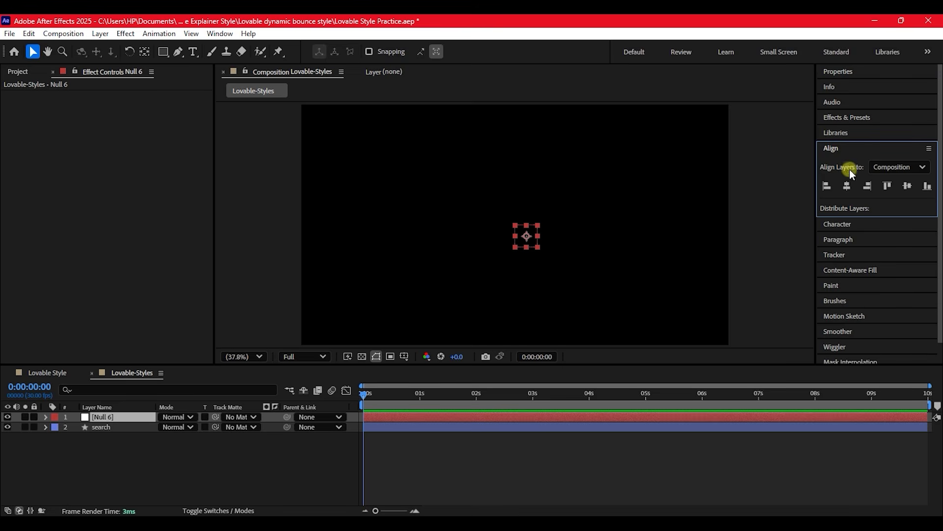
pyautogui.click(847, 185)
pyautogui.click(907, 186)
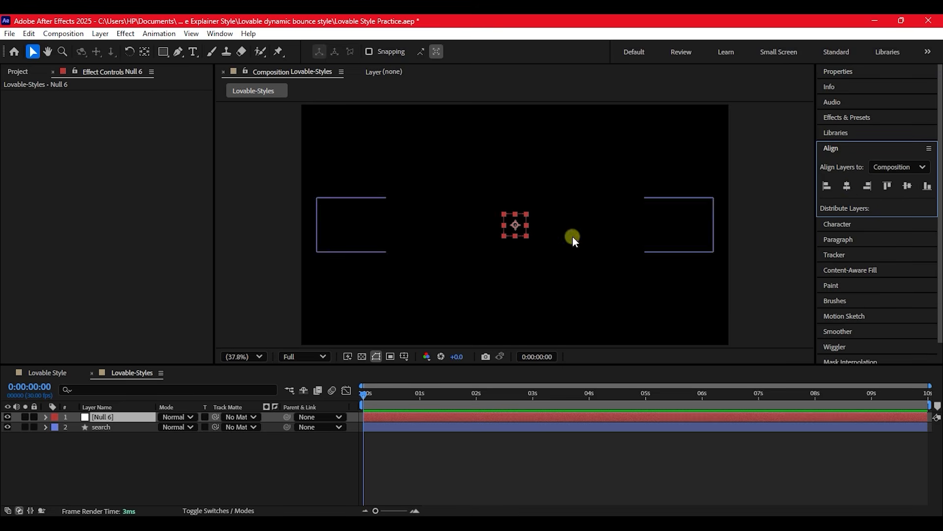
# Step: Rename the null layer as searchContrl
pyautogui.click(113, 415)
pyautogui.press('Return')
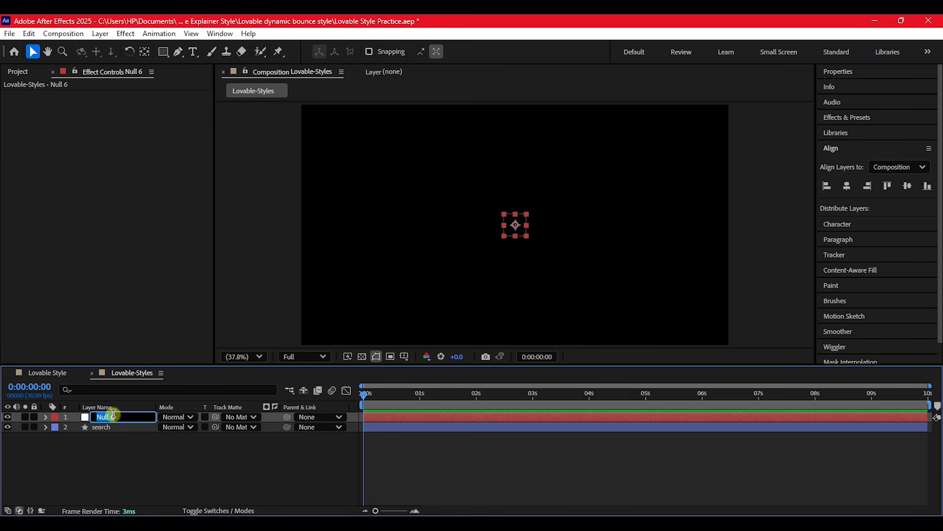
pyautogui.write('searchContrl')
pyautogui.click(76, 401)
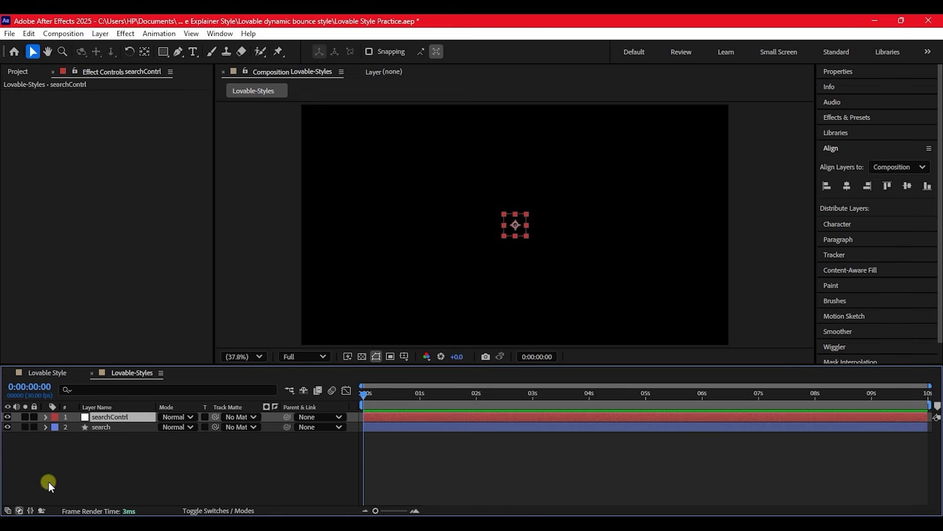
# Step: Parent the search layer to the searchContrl null
pyautogui.click(105, 428)
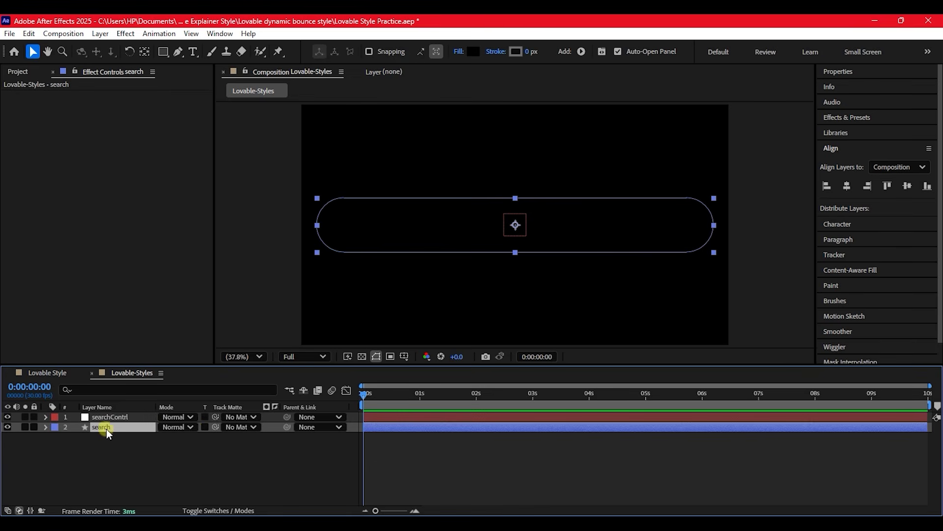
pyautogui.moveTo(287, 426); pyautogui.dragTo(122, 415)
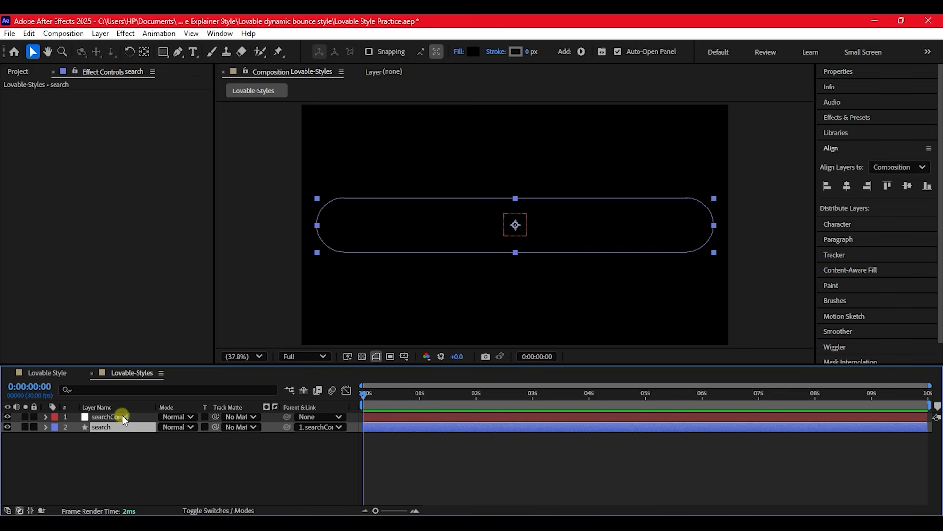
pyautogui.click(152, 463)
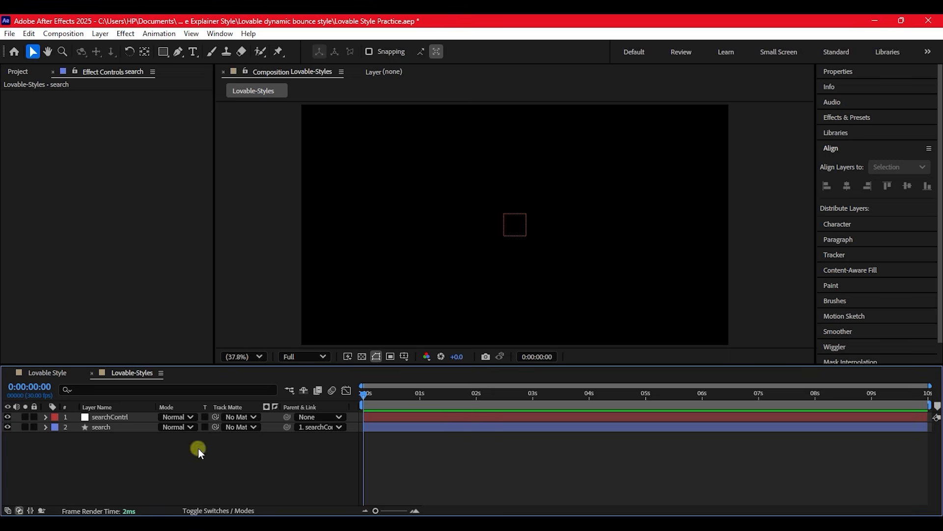
# Step: Create a comp-size solid named BG in colour #150523 and place it beneath all other layers
pyautogui.rightClick(320, 458)
pyautogui.moveTo(373, 311)
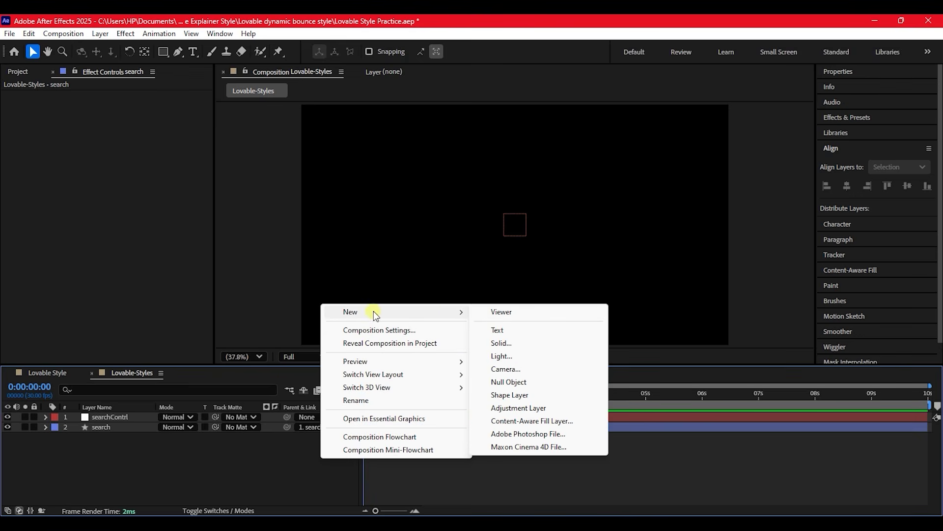
pyautogui.click(504, 343)
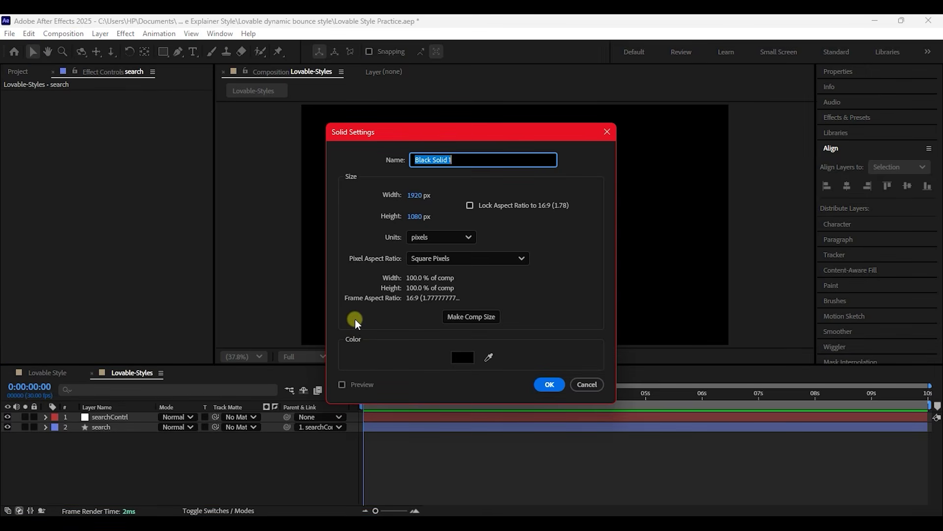
pyautogui.write('BG')
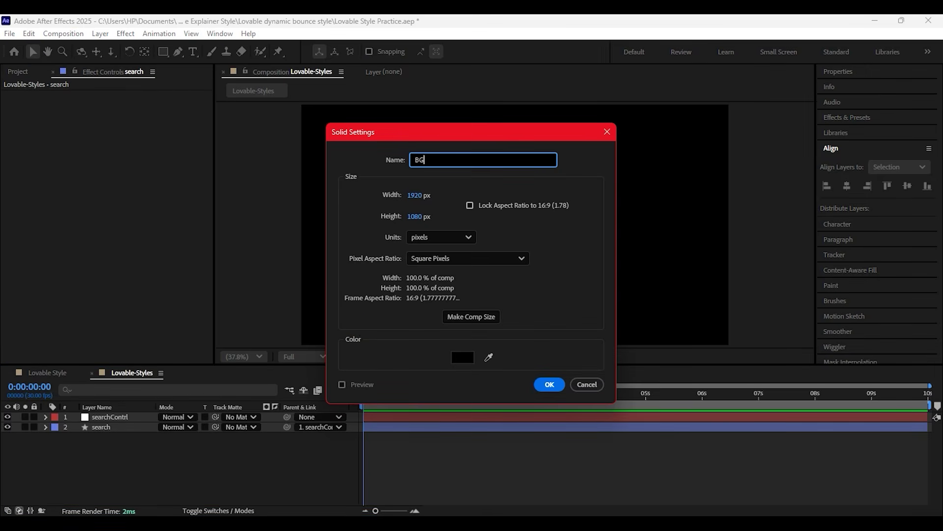
pyautogui.click(463, 357)
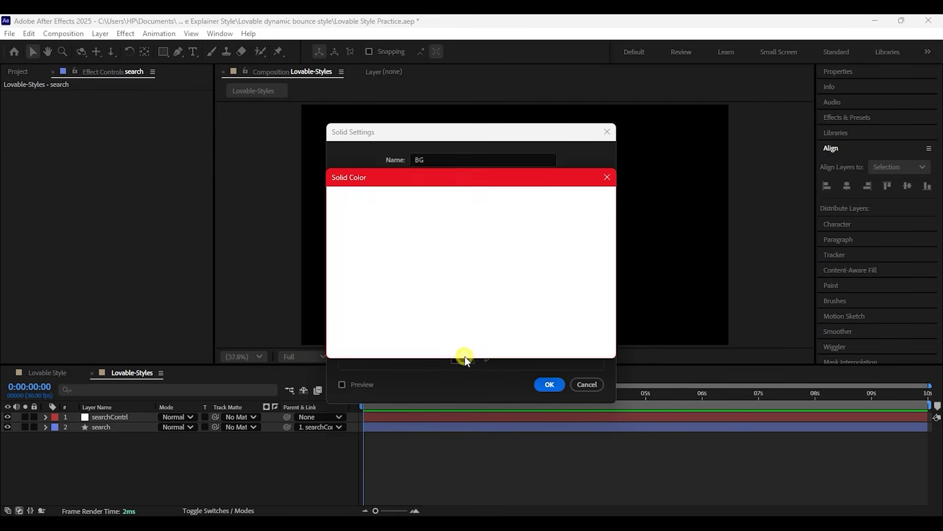
pyautogui.write('150523')
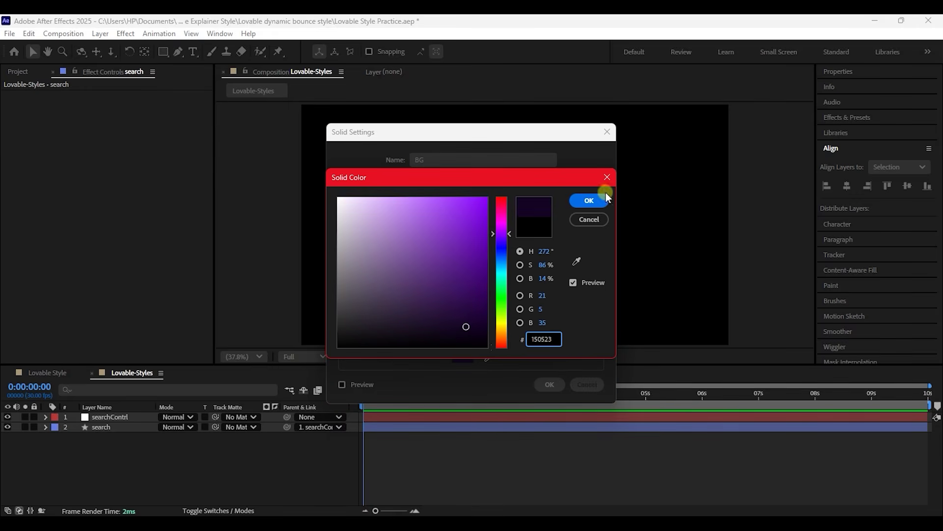
pyautogui.click(588, 200)
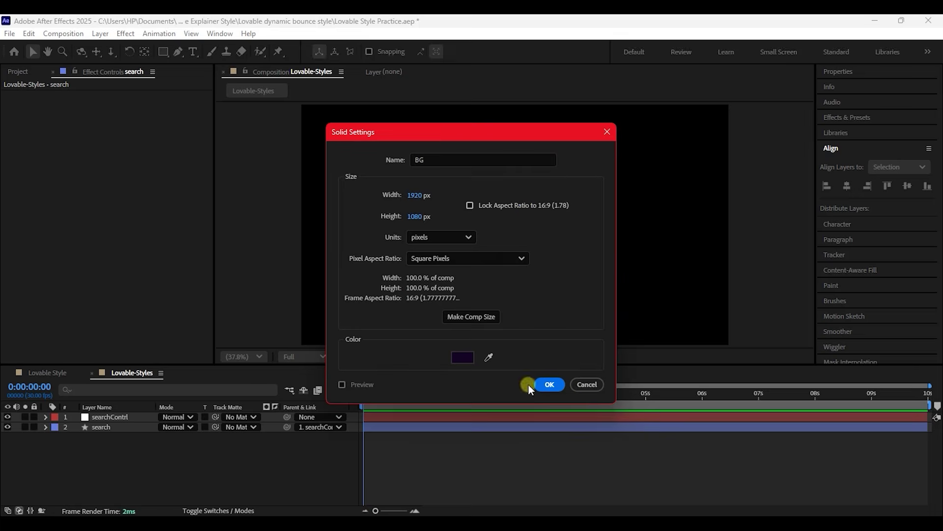
pyautogui.click(465, 315)
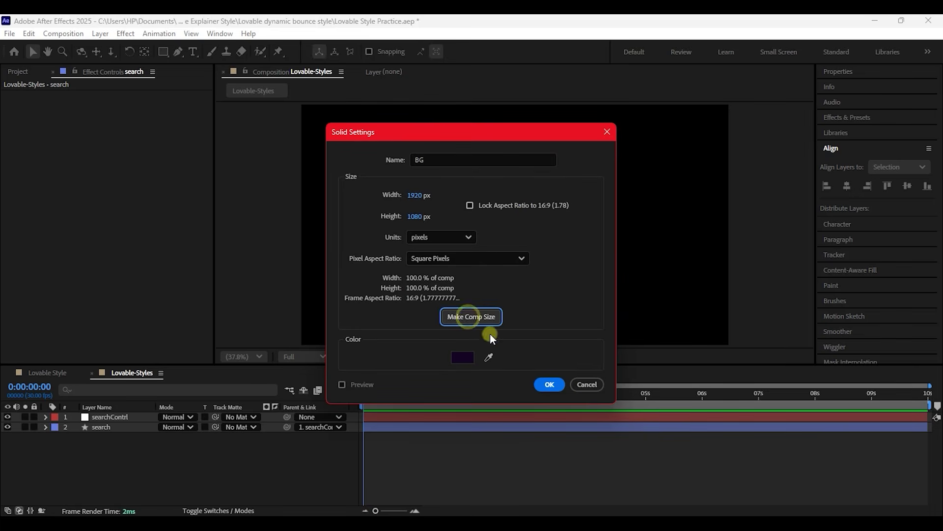
pyautogui.click(553, 385)
pyautogui.click(25, 397)
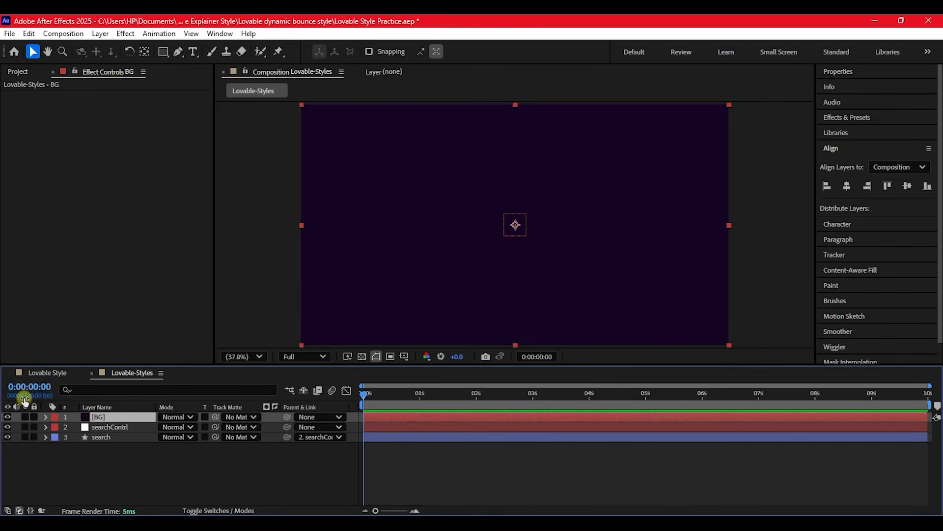
pyautogui.moveTo(101, 418); pyautogui.dragTo(138, 449)
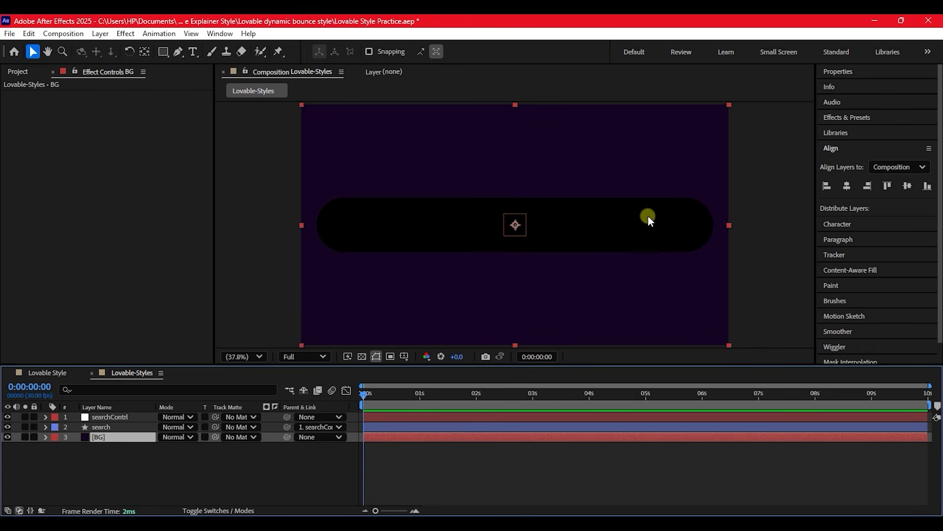
# Step: Raise the search shape's stroke width to give the pill a thin outline
pyautogui.click(101, 426)
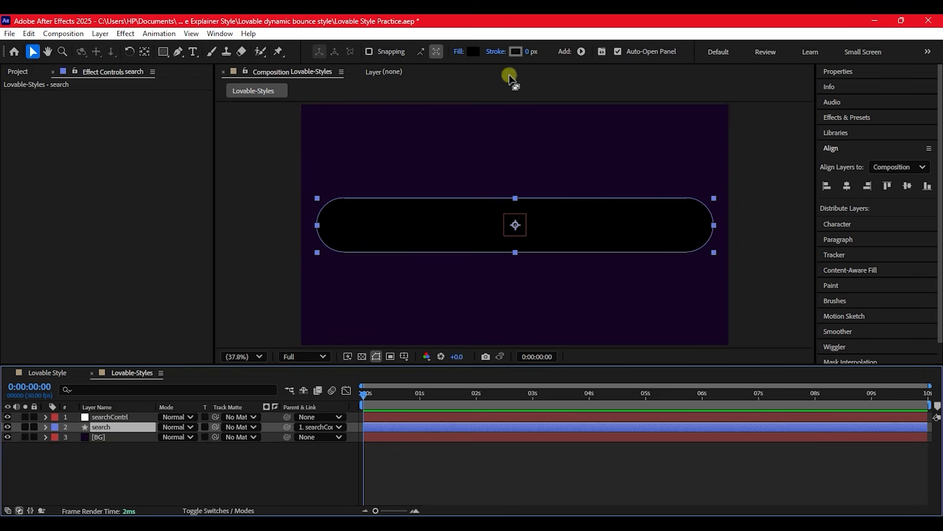
pyautogui.click(530, 52)
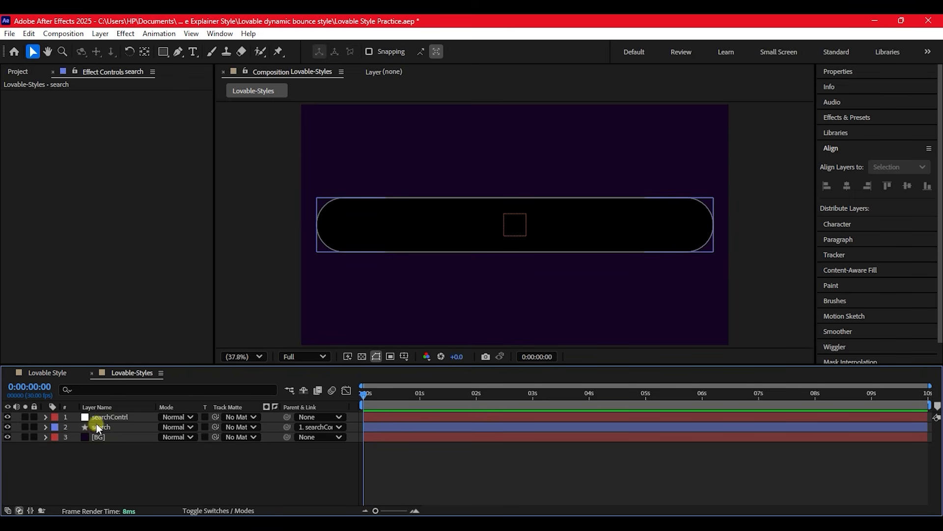
# Step: Shift the searchContrl null horizontally toward the composition's edge, to a Position of about 1876, 540
pyautogui.click(105, 417)
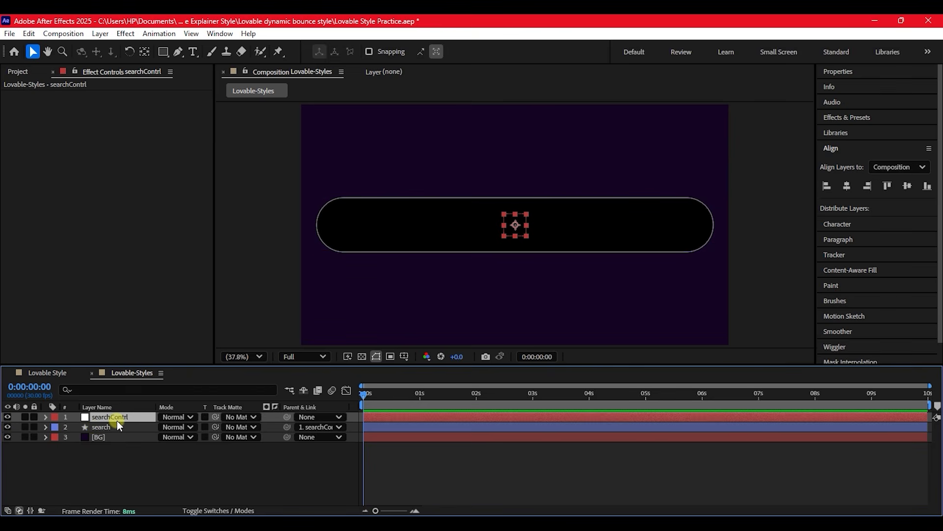
pyautogui.press('p')
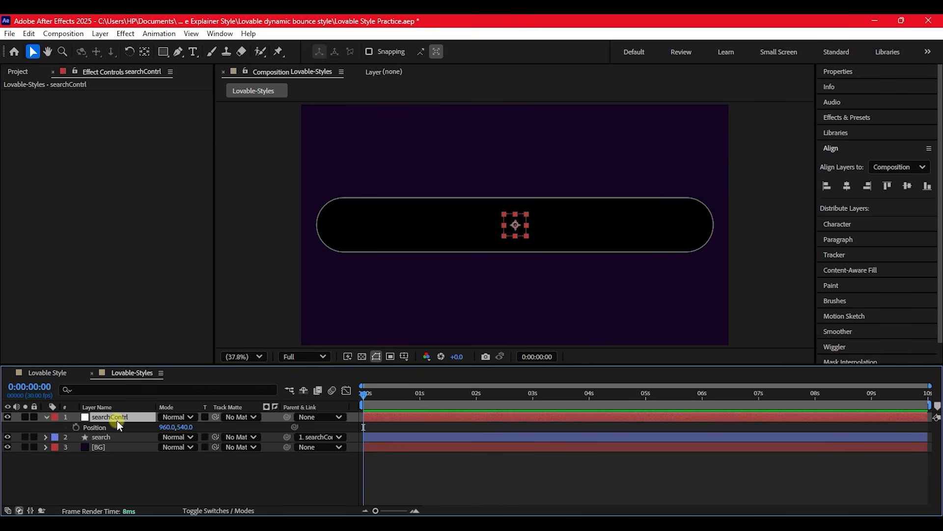
pyautogui.moveTo(168, 427); pyautogui.dragTo(791, 512)
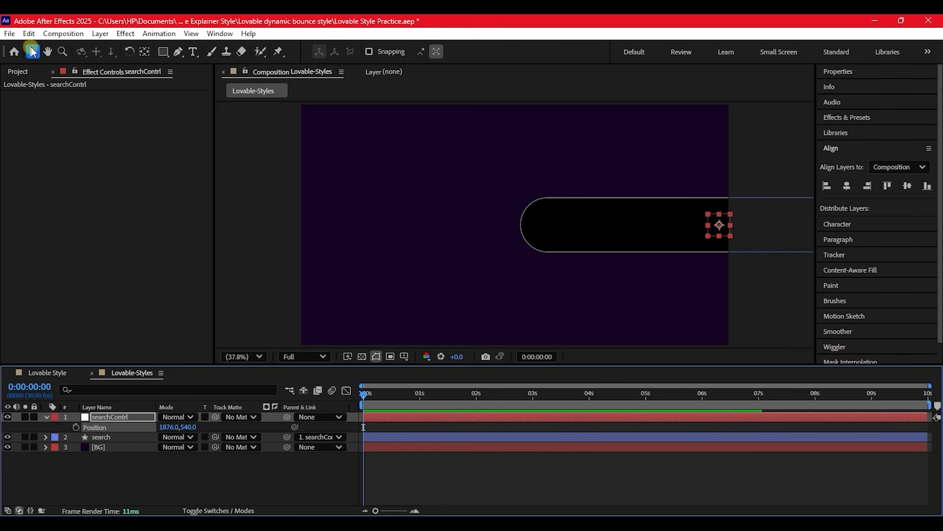
# Step: Enlarge the search pill by increasing the Scale in its Rectangle 1 shape transform
pyautogui.click(44, 436)
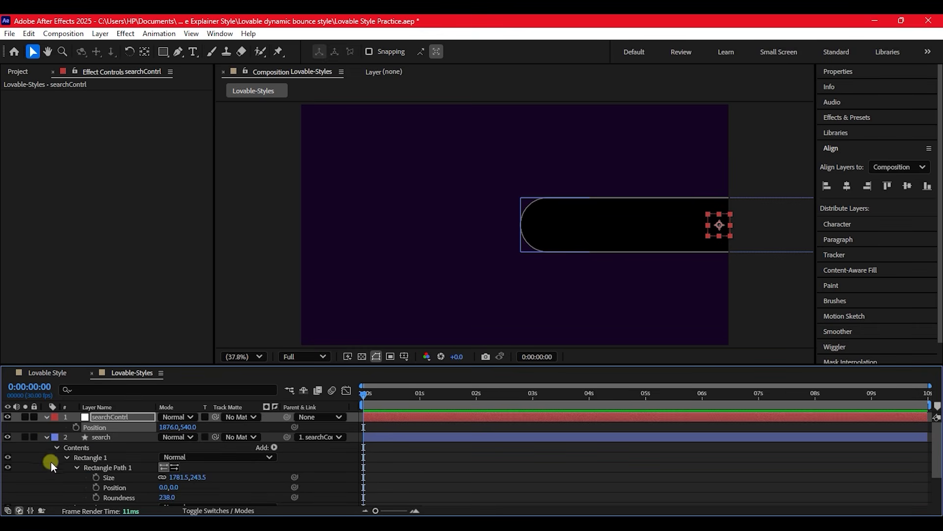
pyautogui.click(76, 468)
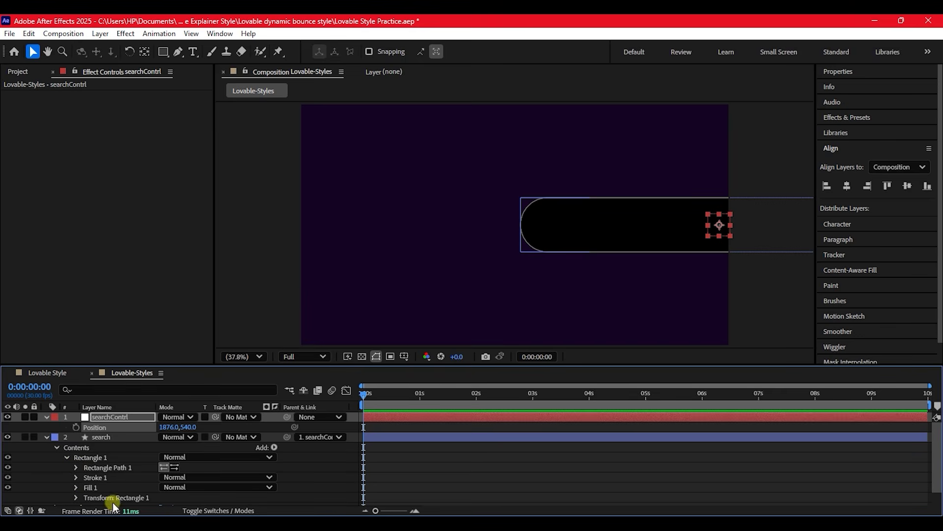
pyautogui.click(76, 497)
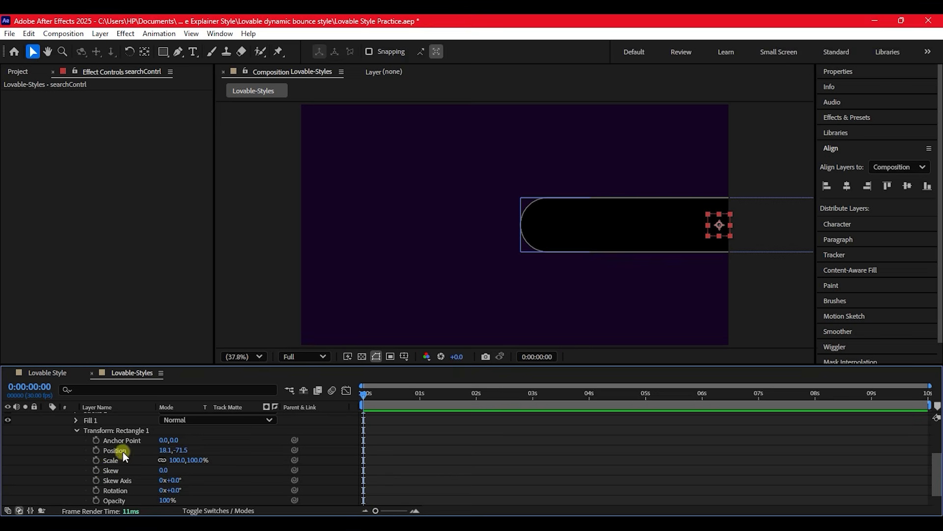
pyautogui.moveTo(180, 460); pyautogui.dragTo(223, 457)
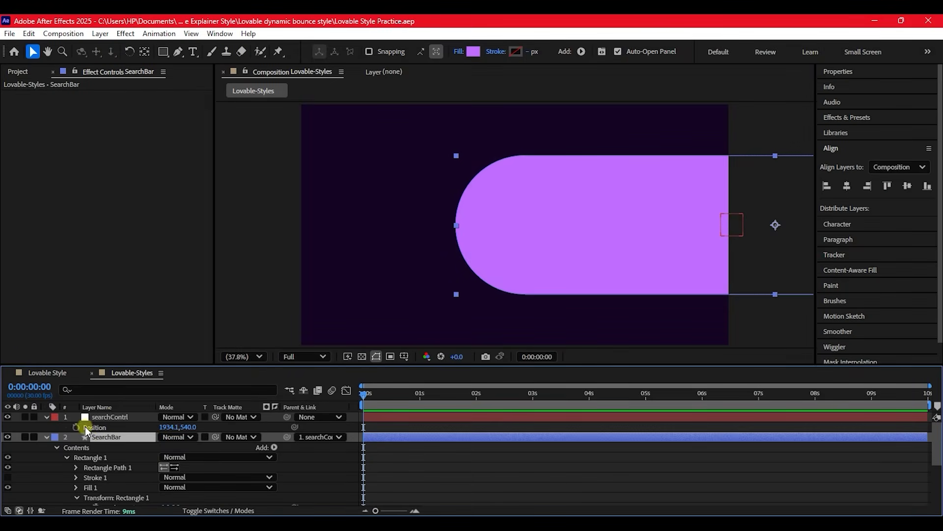
# Step: Add Position keyframes to the searchContrl null at 0:00:00:00 and 0:00:00:25
pyautogui.click(108, 419)
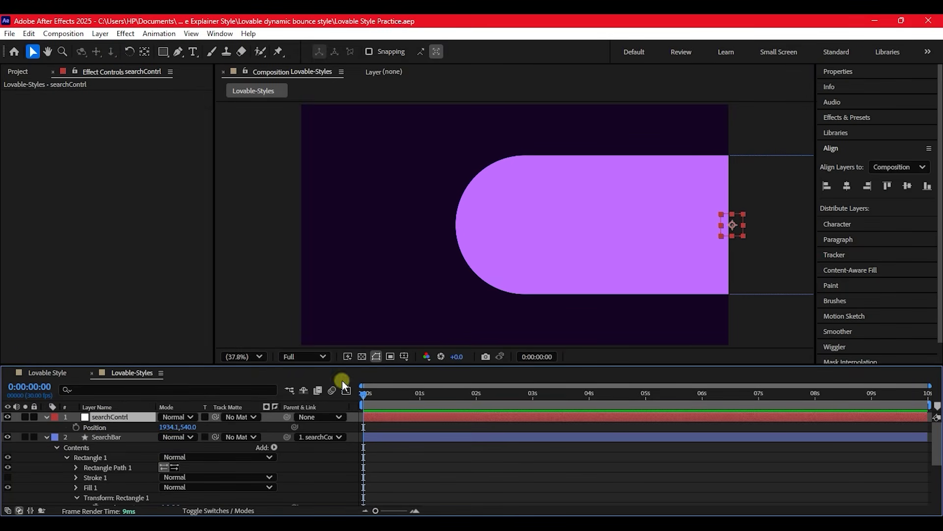
pyautogui.click(363, 394)
pyautogui.click(76, 426)
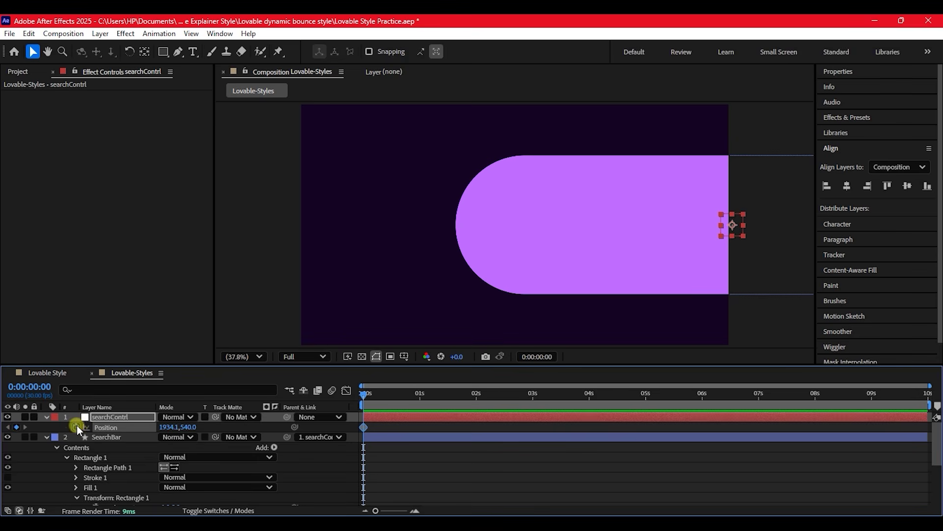
pyautogui.click(407, 395)
pyautogui.moveTo(407, 395); pyautogui.dragTo(411, 396)
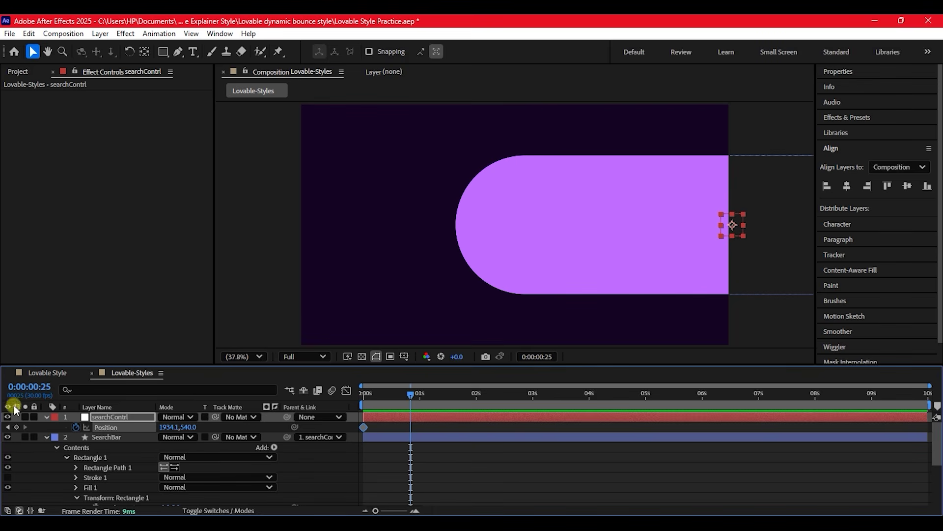
pyautogui.click(16, 426)
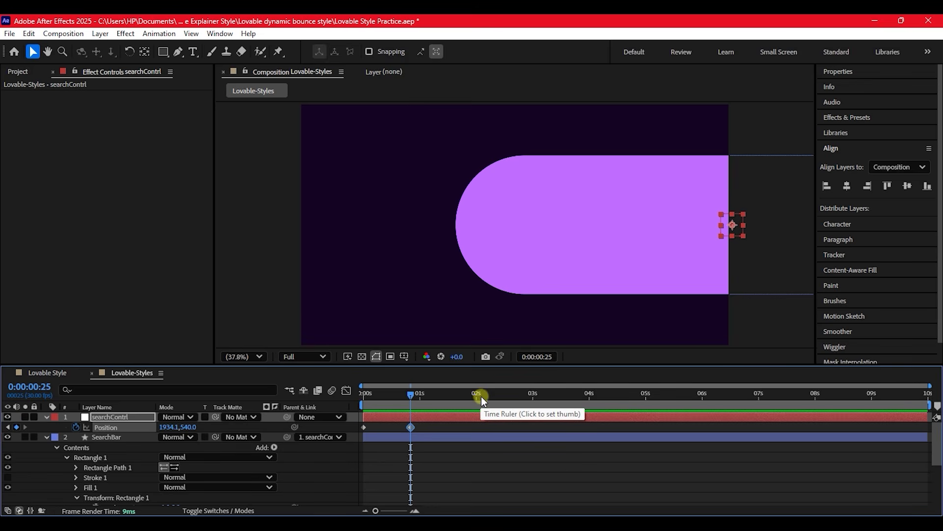
# Step: Add a searchContrl Position keyframe at 0:00:02:11 centred horizontally in the composition, and set the 0:00:00:25 keyframe's X position to 1583.1
pyautogui.click(491, 395)
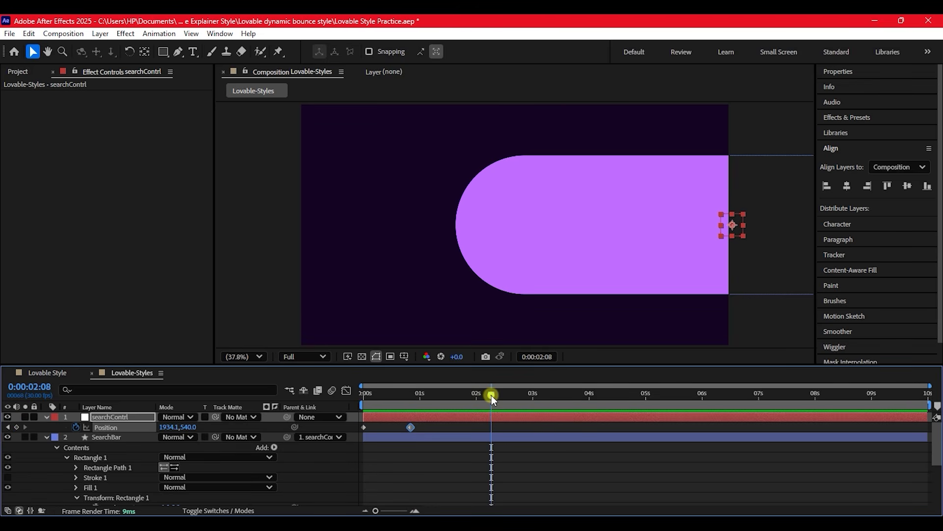
pyautogui.moveTo(493, 395); pyautogui.dragTo(497, 397)
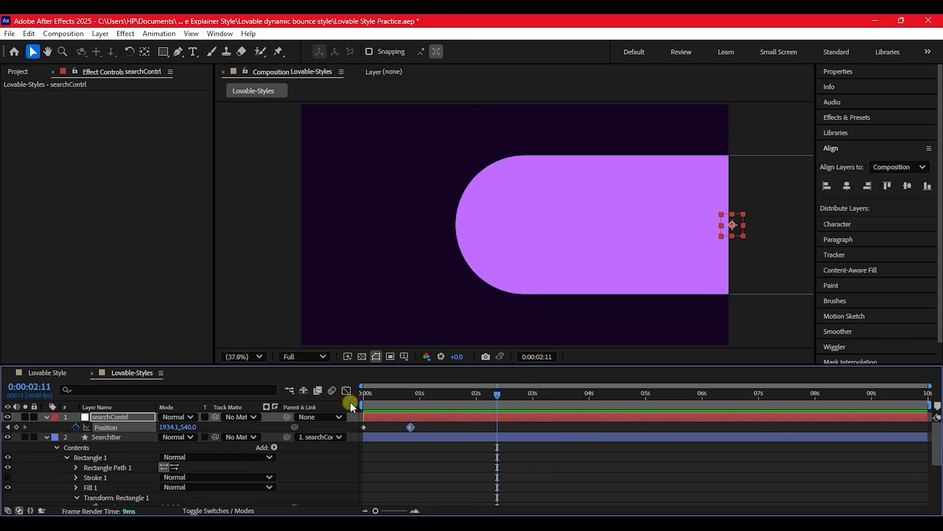
pyautogui.click(17, 427)
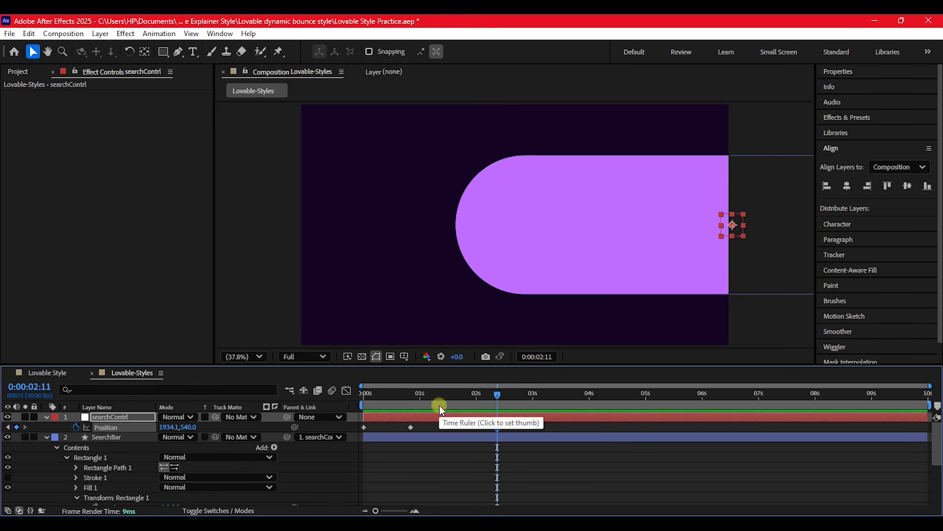
pyautogui.click(497, 426)
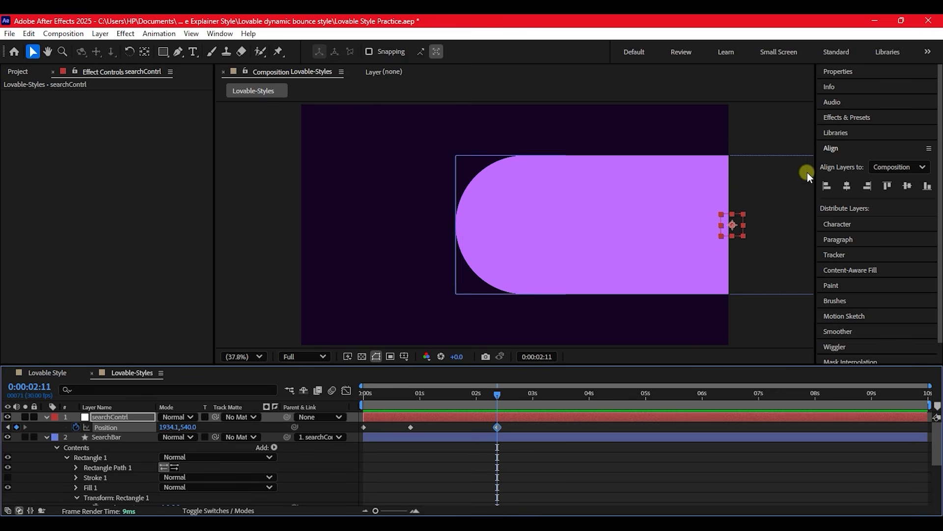
pyautogui.click(846, 188)
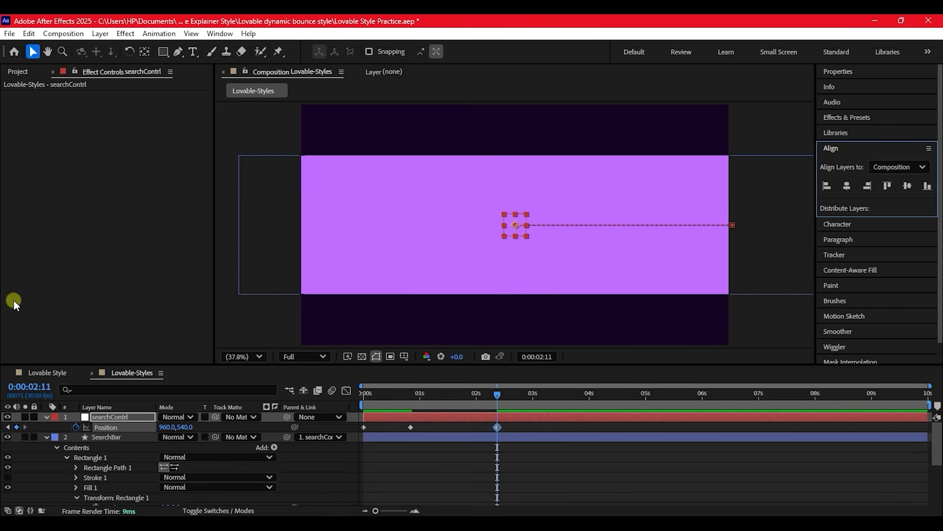
pyautogui.click(8, 427)
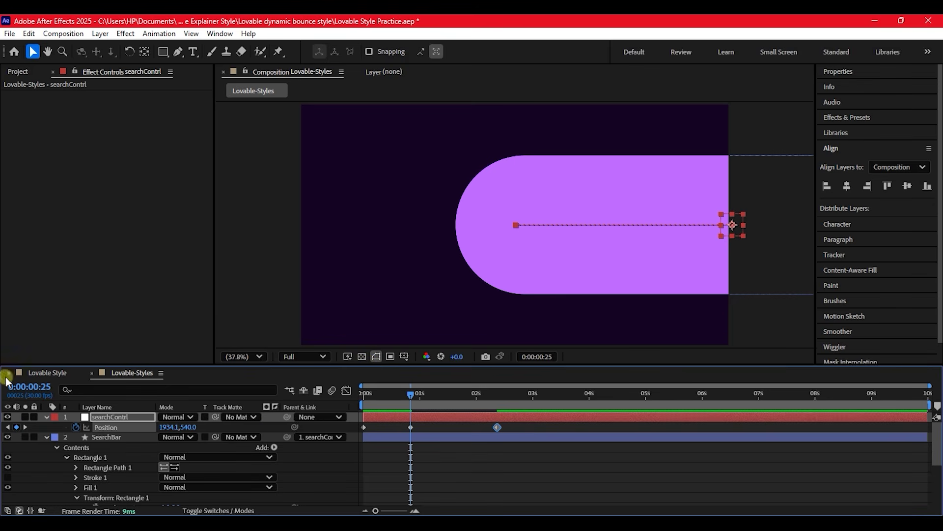
pyautogui.moveTo(163, 426); pyautogui.dragTo(105, 420)
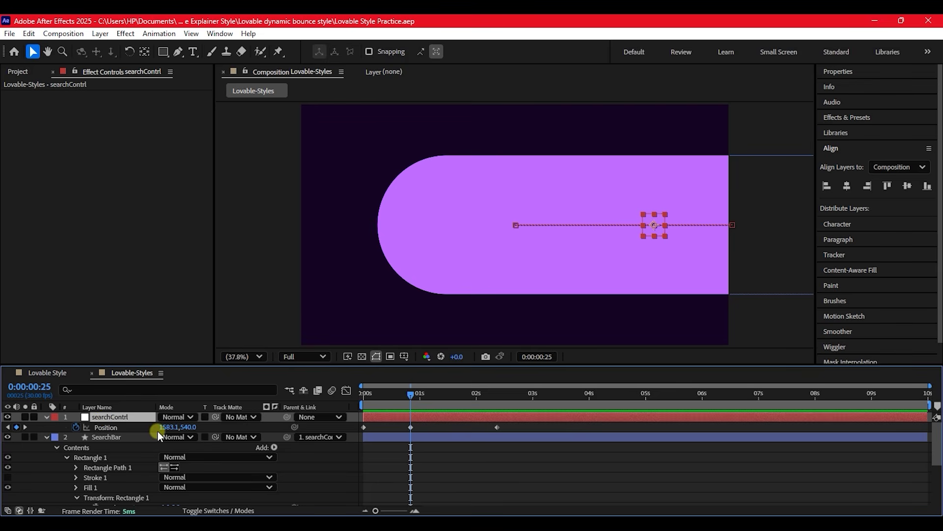
# Step: Add Position keyframes to the SearchBar layer at 0:00:00:00 and 0:00:01:22
pyautogui.click(116, 438)
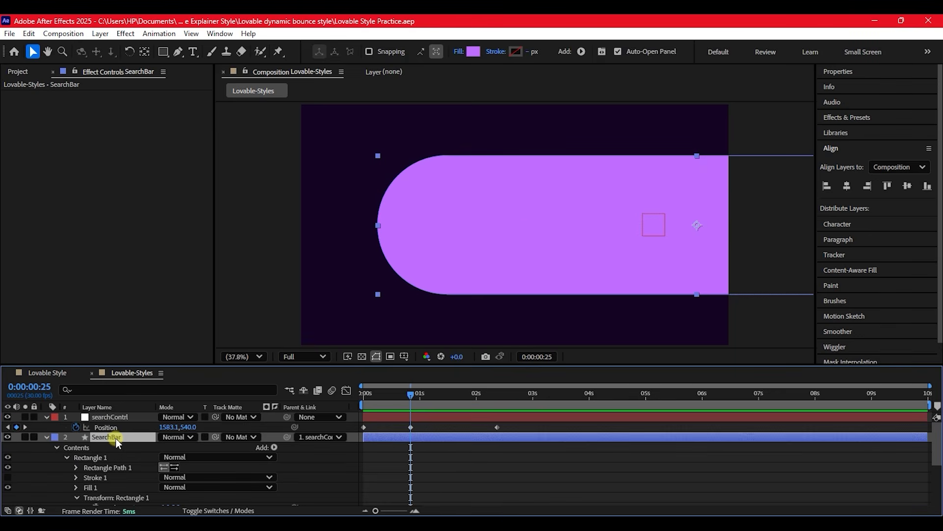
pyautogui.press('p')
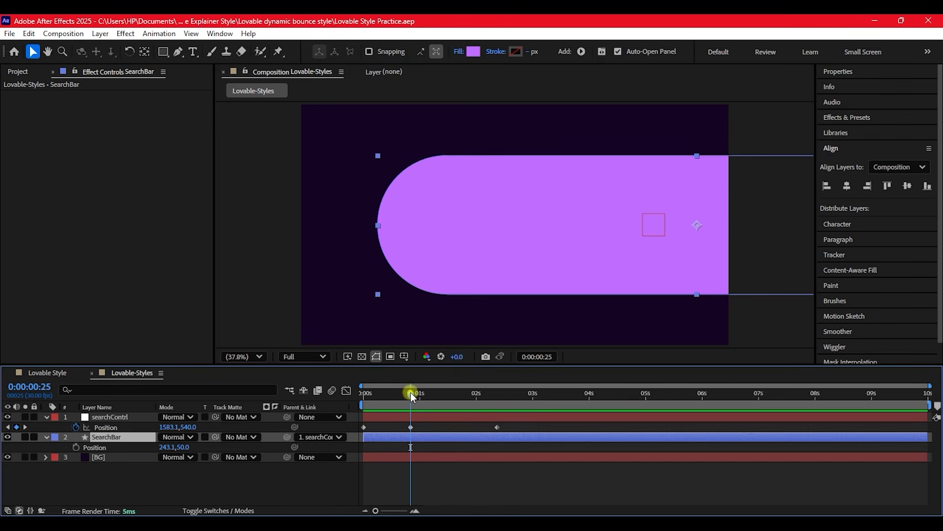
pyautogui.moveTo(411, 392); pyautogui.dragTo(356, 401)
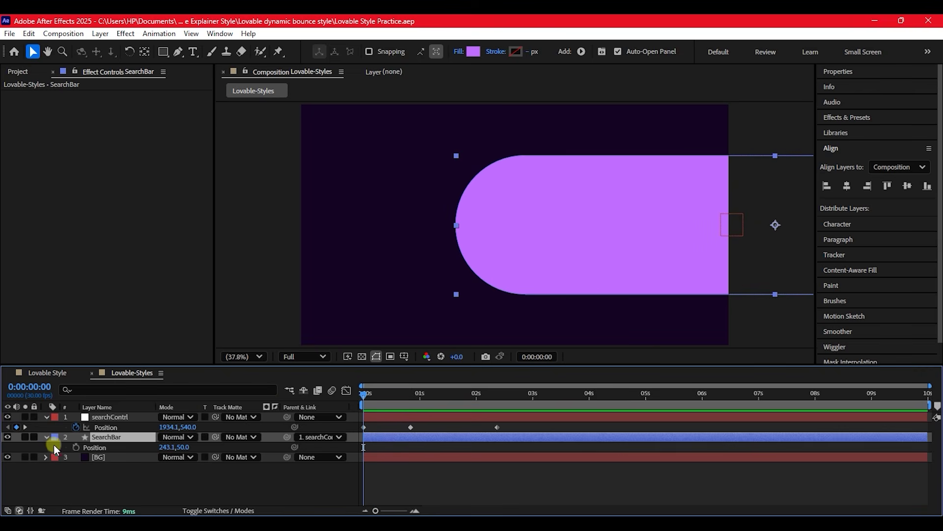
pyautogui.click(76, 447)
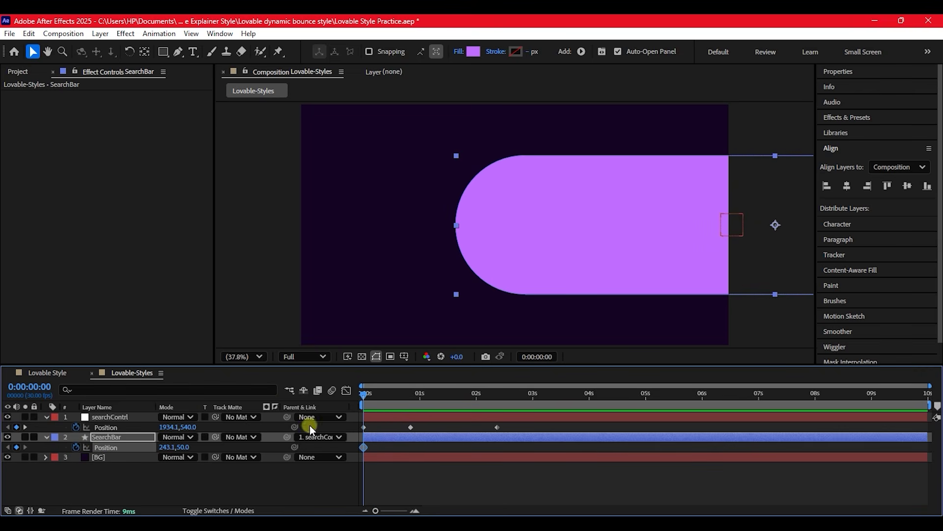
pyautogui.moveTo(364, 396); pyautogui.dragTo(461, 397)
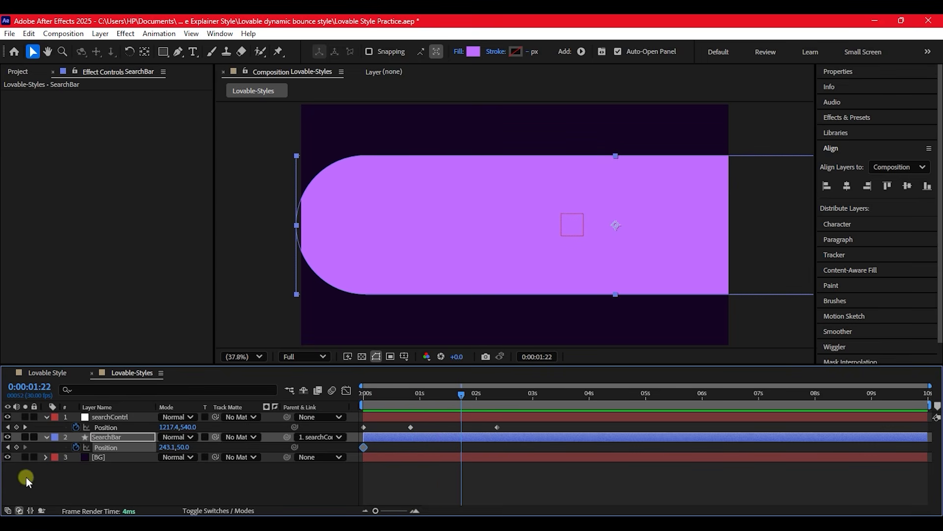
pyautogui.click(17, 448)
pyautogui.click(17, 447)
# Step: Set the SearchBar layer's X position to 382.1 at its 0:00:00:00 keyframe
pyautogui.click(9, 447)
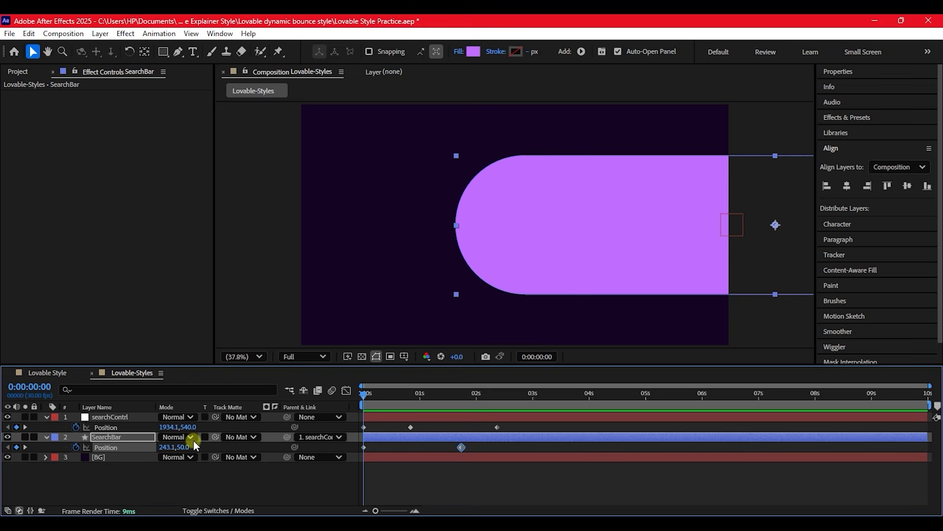
pyautogui.click(165, 447)
pyautogui.moveTo(165, 447); pyautogui.dragTo(258, 459)
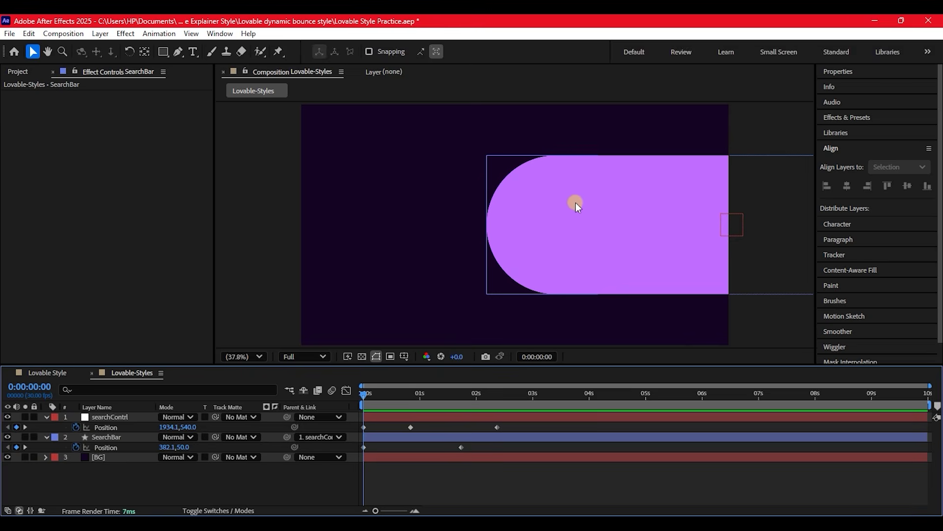
# Step: Expand the SearchBar layer's contents and transform properties and start Scale keyframing at 0:00:01:22
pyautogui.click(46, 436)
pyautogui.click(54, 456)
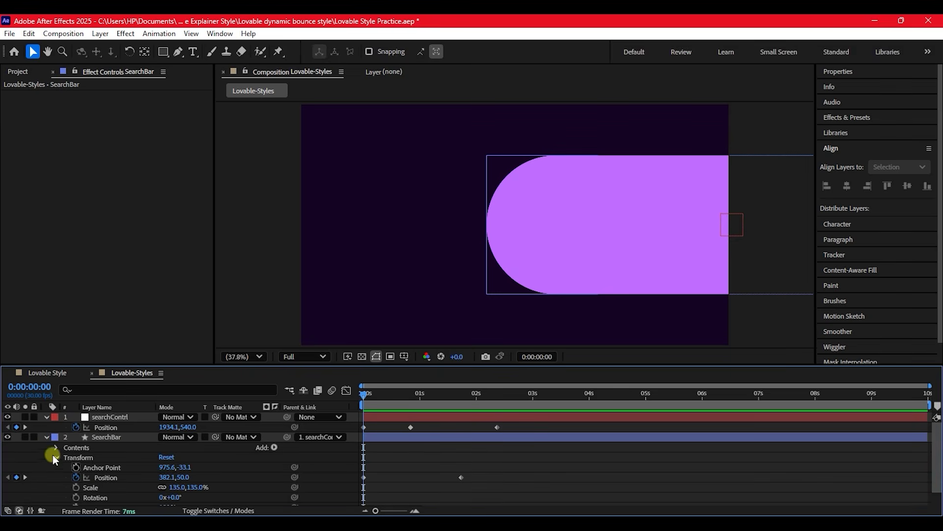
pyautogui.scroll(-1, 65, 467)
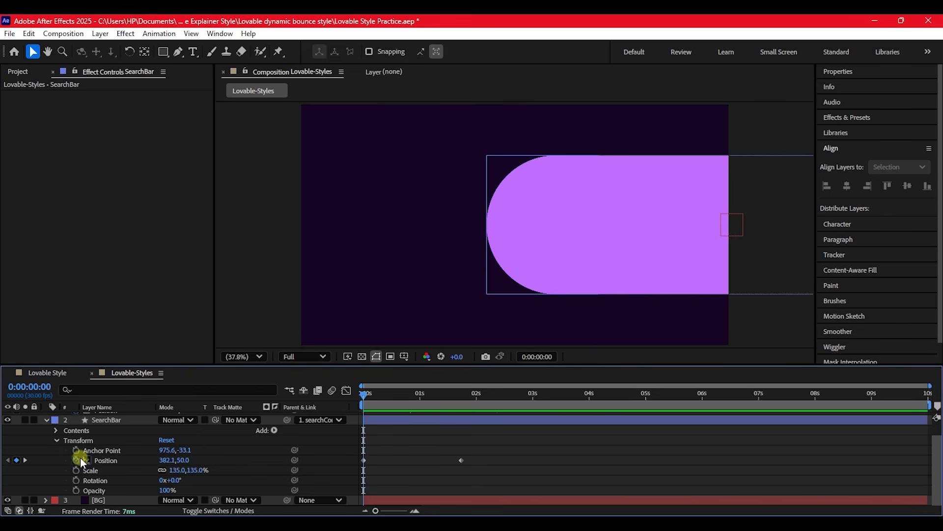
pyautogui.click(57, 430)
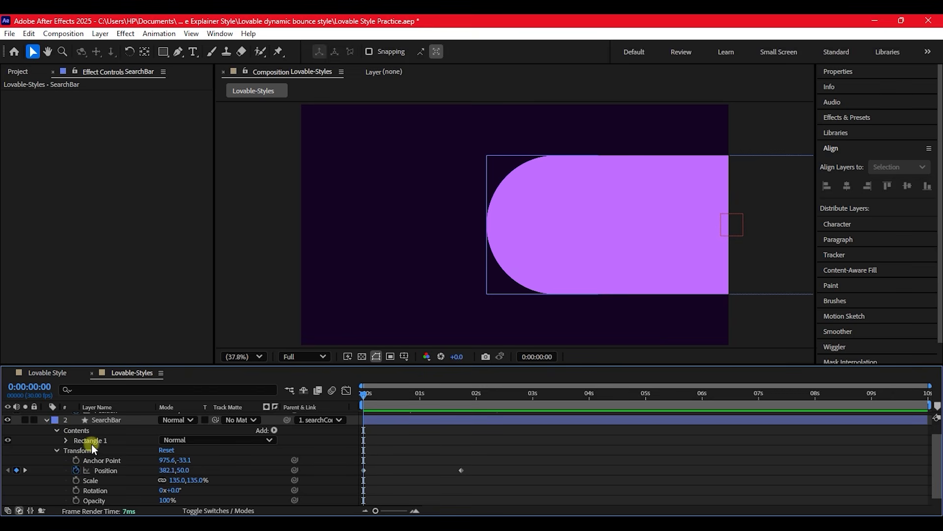
pyautogui.click(66, 440)
pyautogui.scroll(-2, 110, 450)
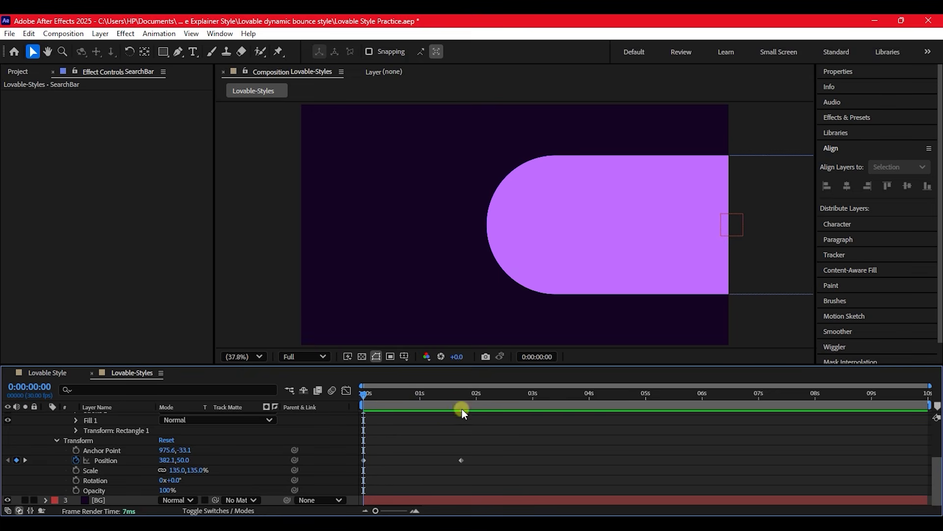
pyautogui.moveTo(460, 393); pyautogui.dragTo(461, 393)
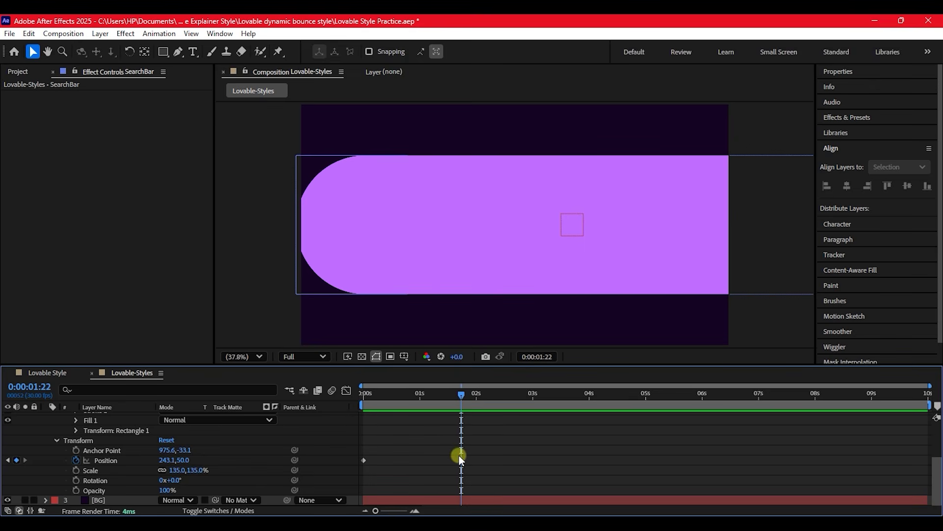
pyautogui.click(76, 470)
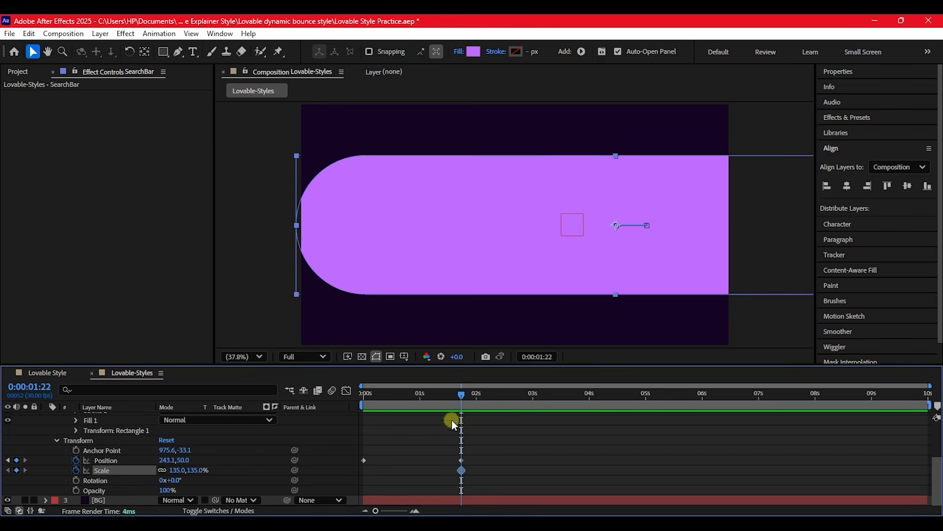
# Step: Add further SearchBar Scale keyframes at 0:00:02:07 and about 0:00:03:00
pyautogui.moveTo(459, 393); pyautogui.dragTo(489, 397)
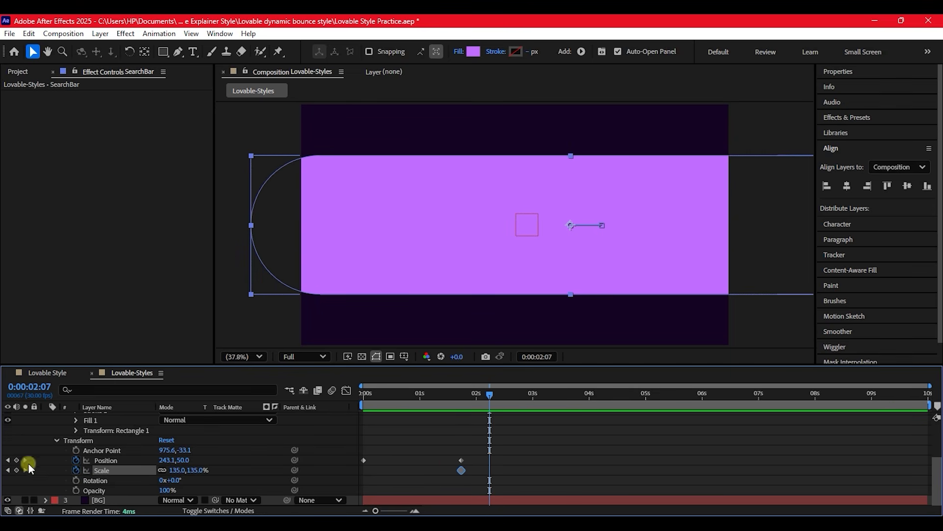
pyautogui.click(16, 470)
pyautogui.click(533, 400)
pyautogui.click(16, 469)
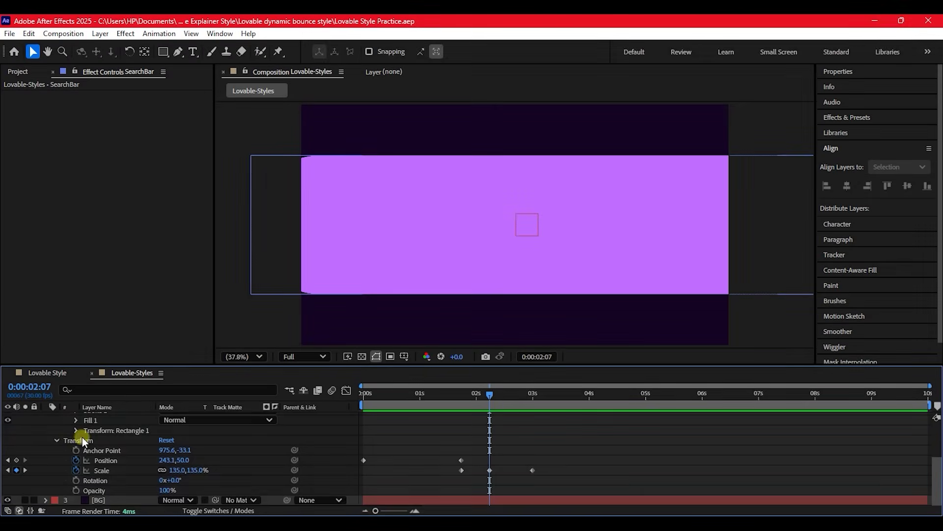
# Step: Add Roundness keyframes to the SearchBar layer's Rectangle Path 1 at 0:00:02:25 and 0:00:03:10
pyautogui.scroll(1, 58, 432)
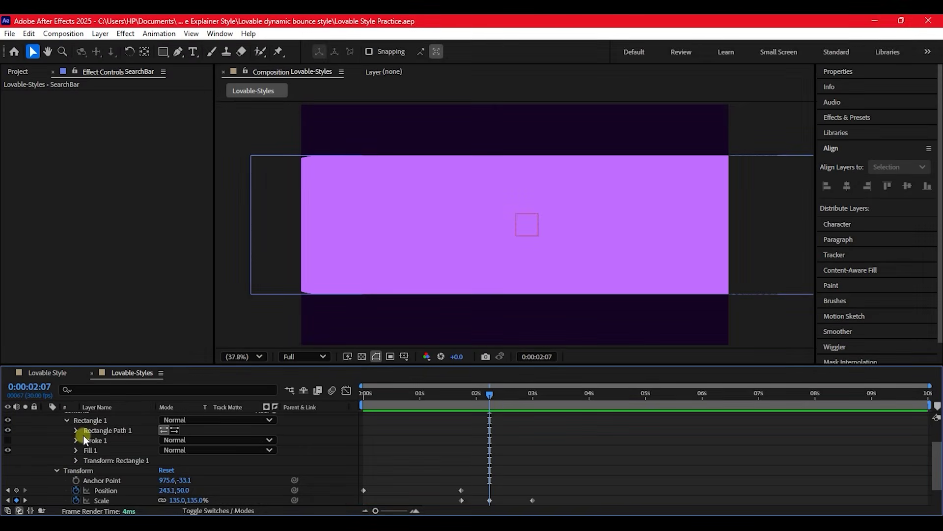
pyautogui.click(76, 430)
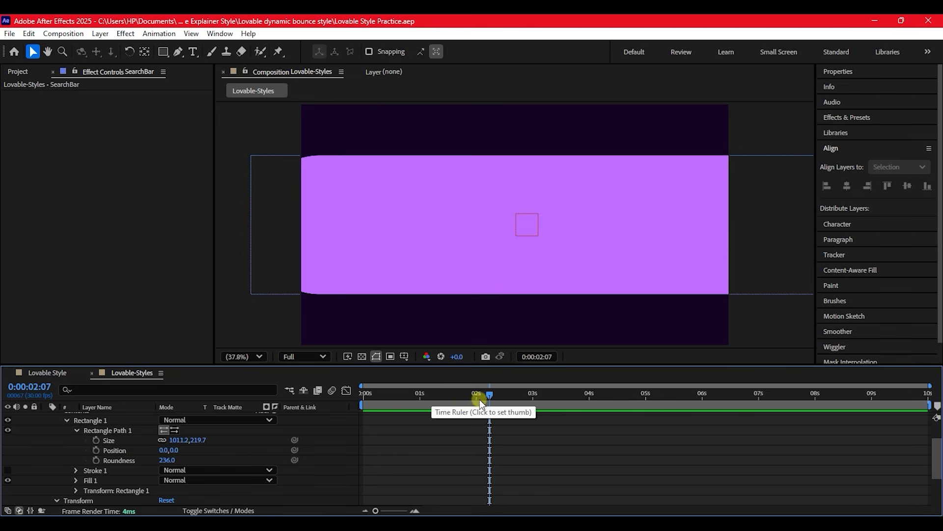
pyautogui.moveTo(494, 393); pyautogui.dragTo(525, 395)
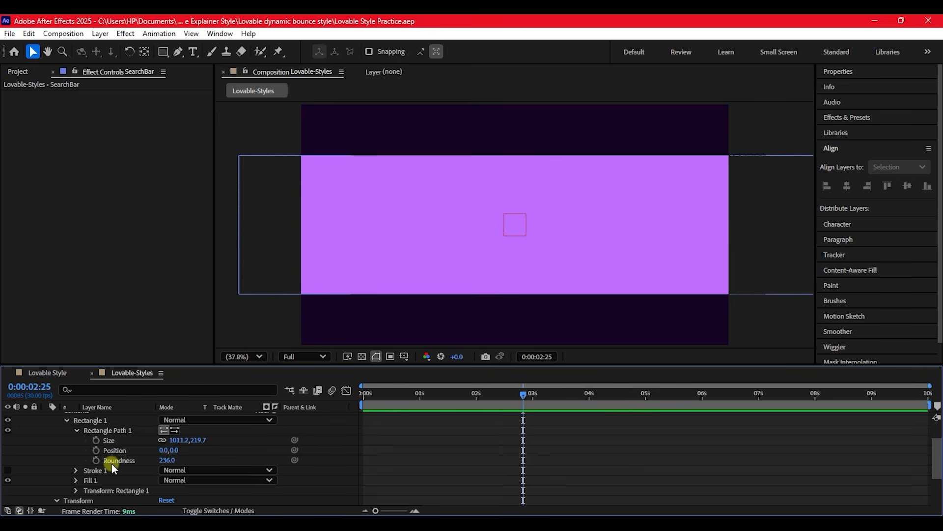
pyautogui.click(97, 460)
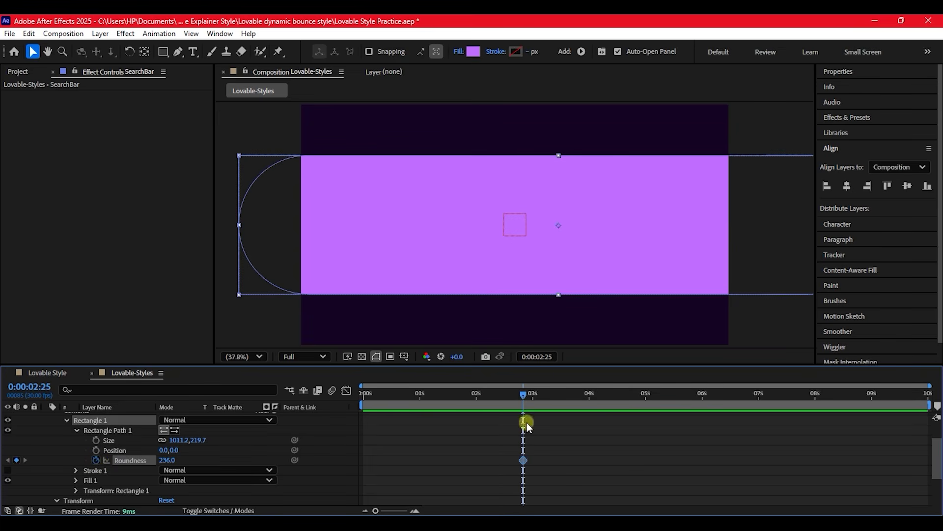
pyautogui.moveTo(524, 394); pyautogui.dragTo(553, 402)
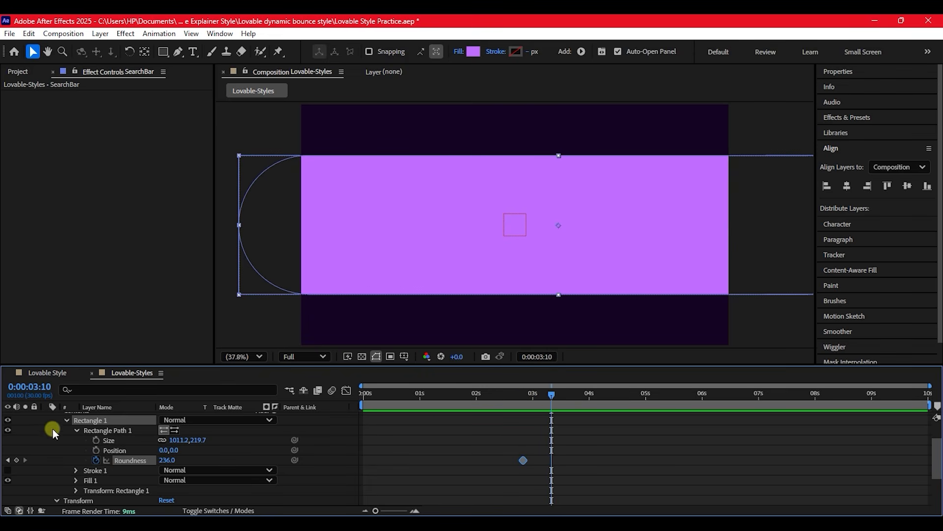
pyautogui.click(17, 460)
# Step: Reduce the SearchBar layer's expanded properties to only the keyframed ones
pyautogui.scroll(1, 448, 457)
pyautogui.click(433, 431)
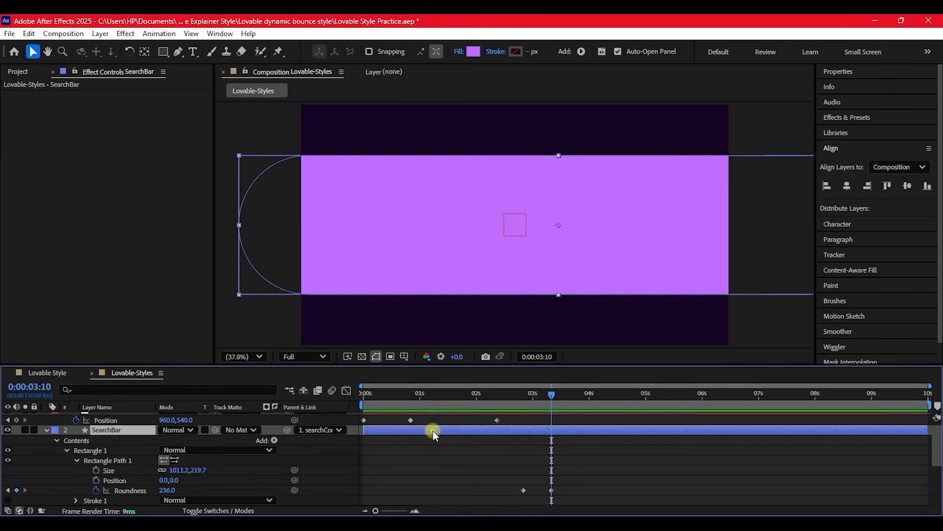
pyautogui.press('u')
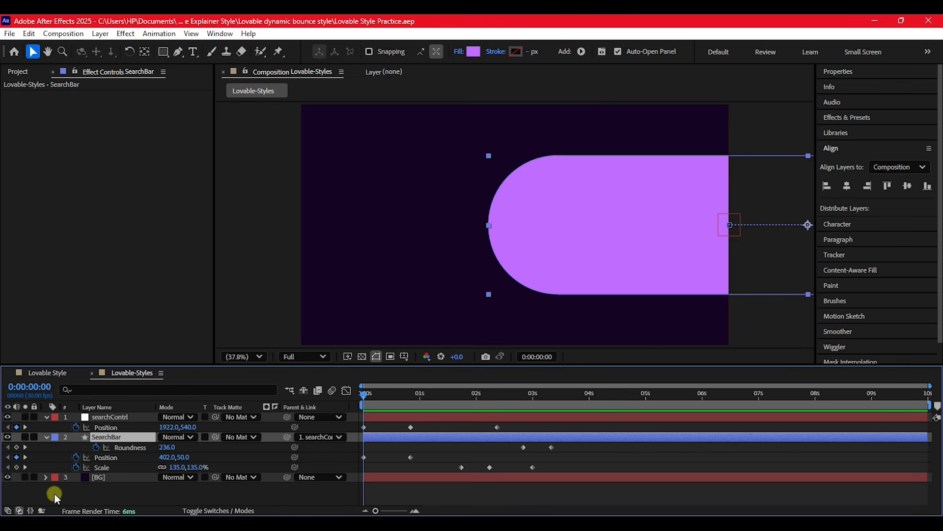
# Step: Set the SearchBar layer's Scale to 52% at its 0:00:02:07 keyframe and 32% at its 0:00:03:00 keyframe
pyautogui.click(27, 467)
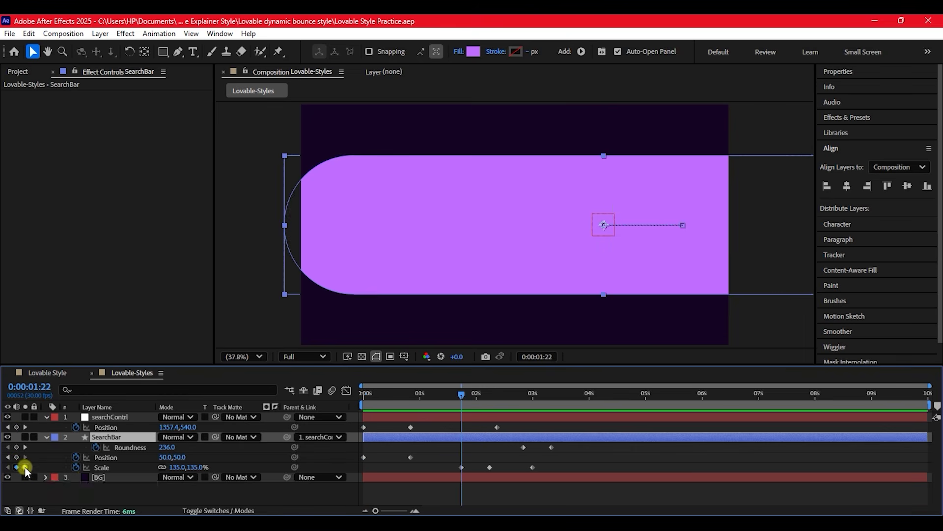
pyautogui.click(27, 467)
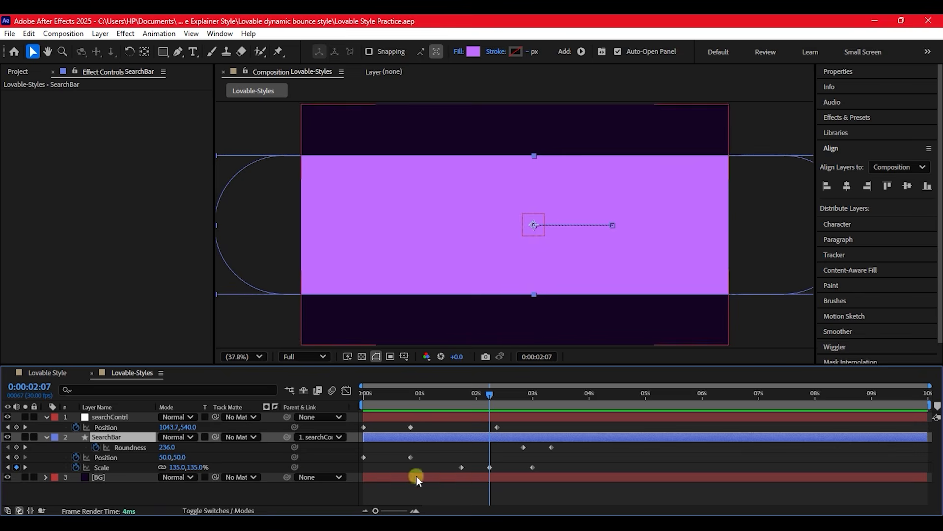
pyautogui.moveTo(177, 469); pyautogui.dragTo(128, 468)
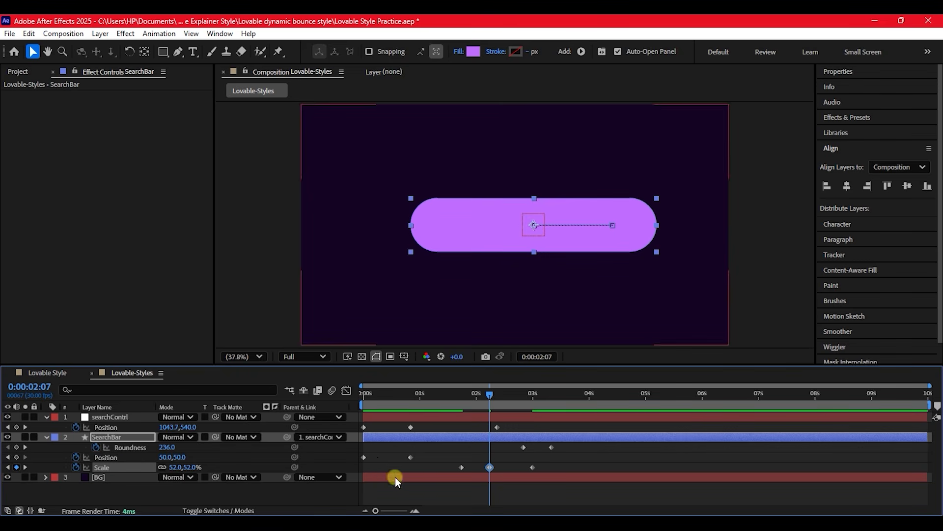
pyautogui.click(26, 467)
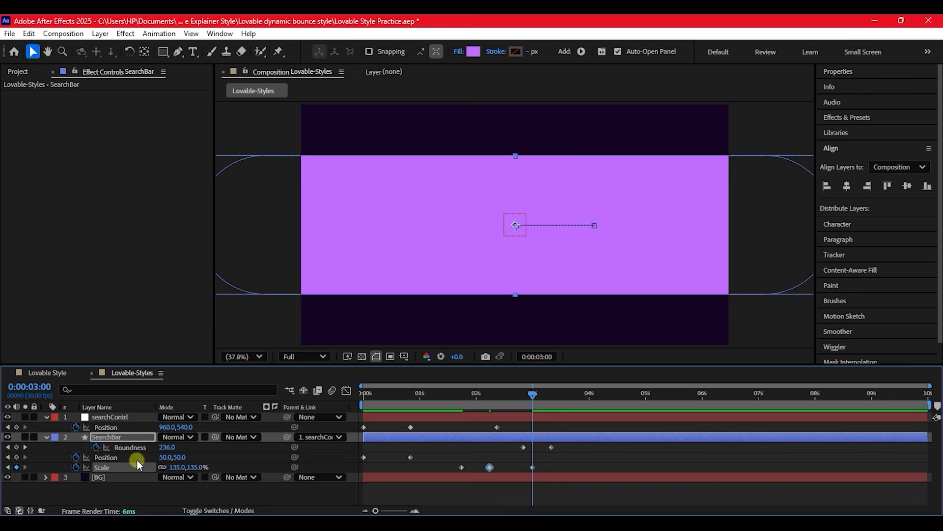
pyautogui.moveTo(173, 467); pyautogui.dragTo(110, 463)
# Step: Set the searchContrl layer's X position to 2042 at its 0:00:00:00 keyframe and preview the animation
pyautogui.moveTo(362, 395); pyautogui.dragTo(405, 420)
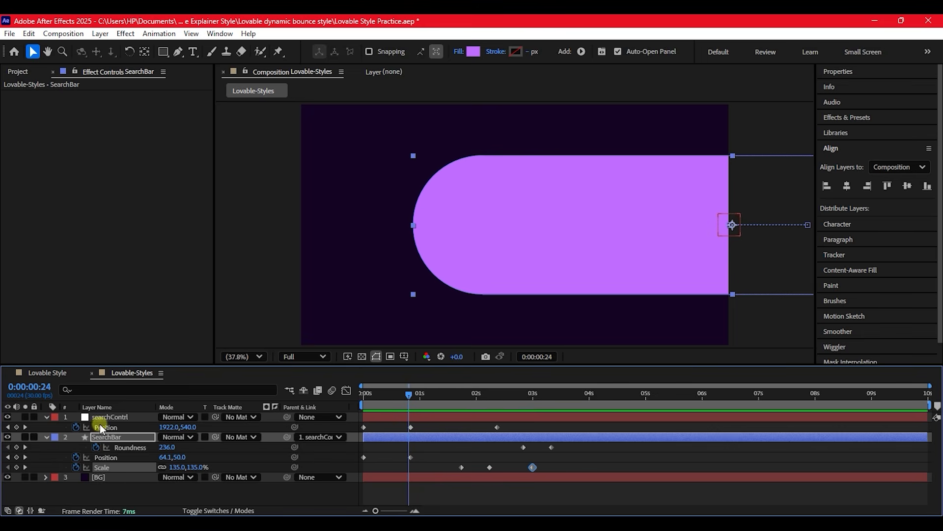
pyautogui.click(110, 417)
pyautogui.click(8, 427)
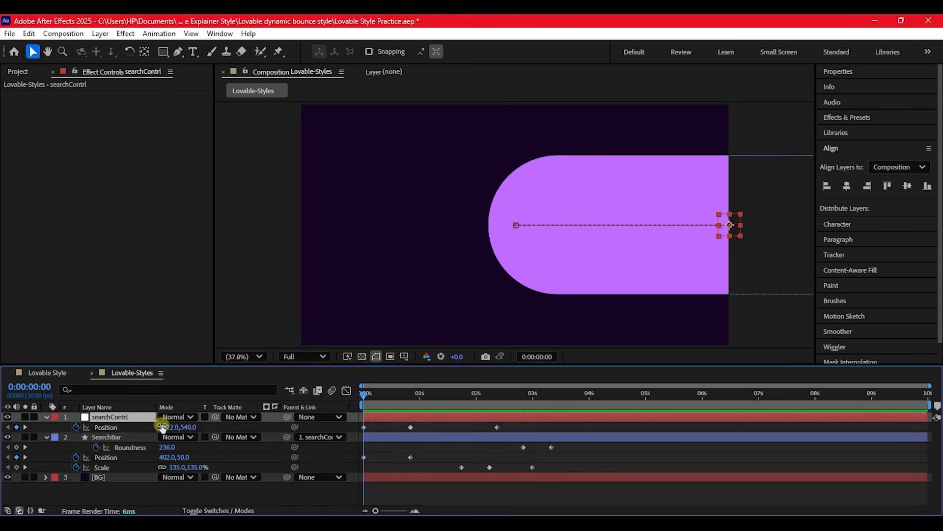
pyautogui.moveTo(165, 427); pyautogui.dragTo(234, 426)
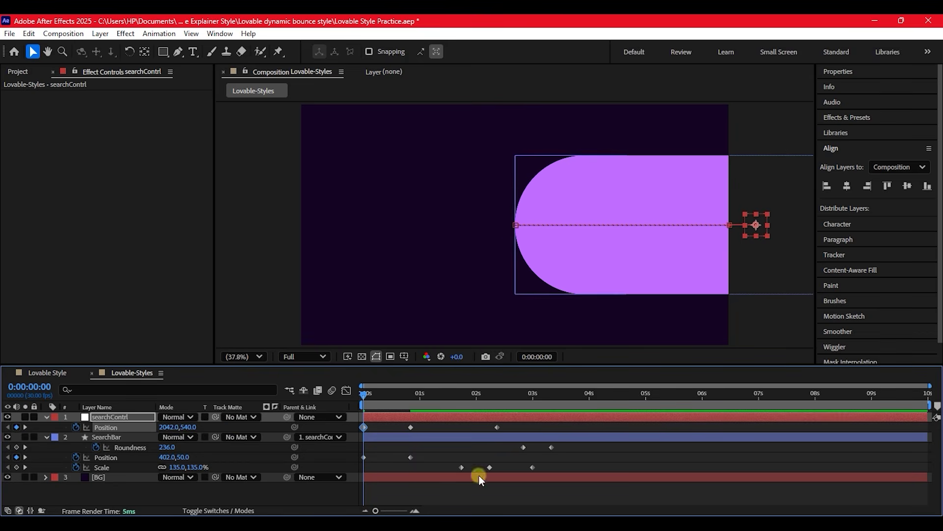
pyautogui.press('space')
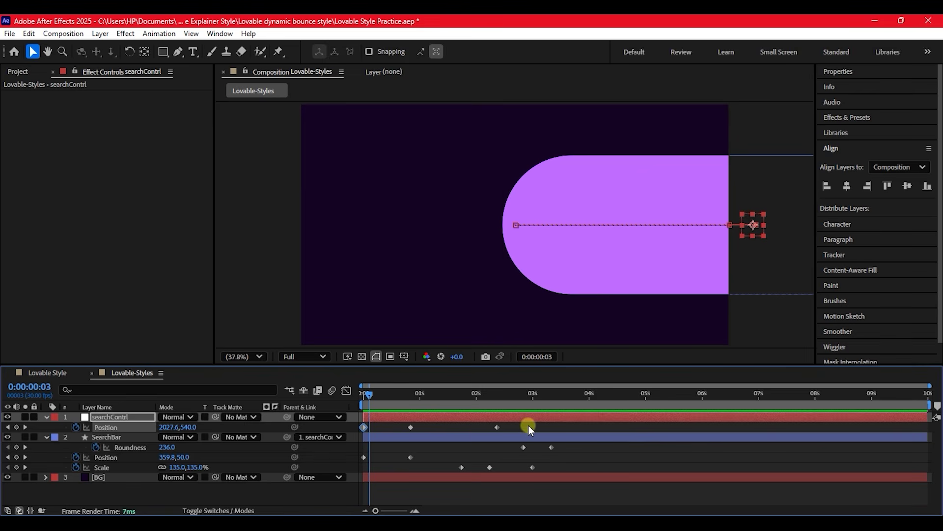
# Step: Apply Easy Ease to all of searchContrl's Position keyframes and SearchBar's Position and Scale keyframes
pyautogui.moveTo(602, 461); pyautogui.dragTo(345, 493)
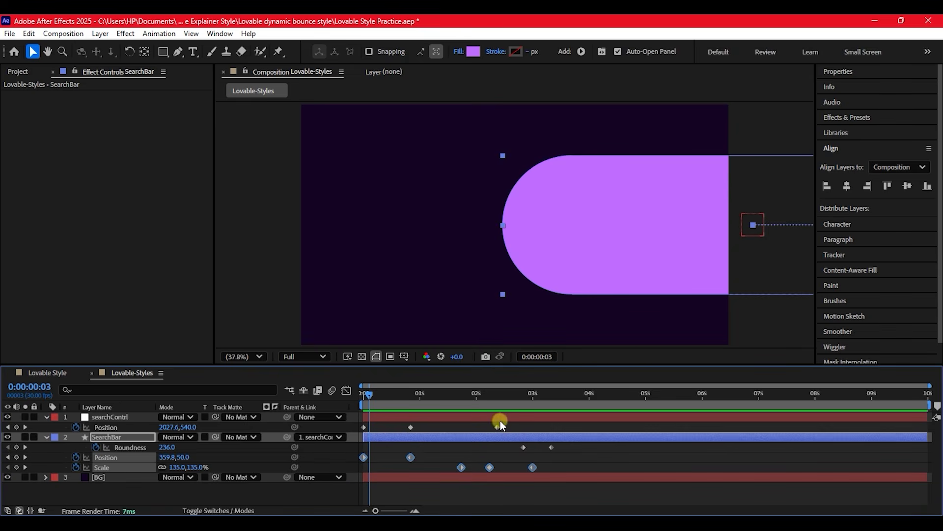
pyautogui.moveTo(515, 426); pyautogui.dragTo(343, 432)
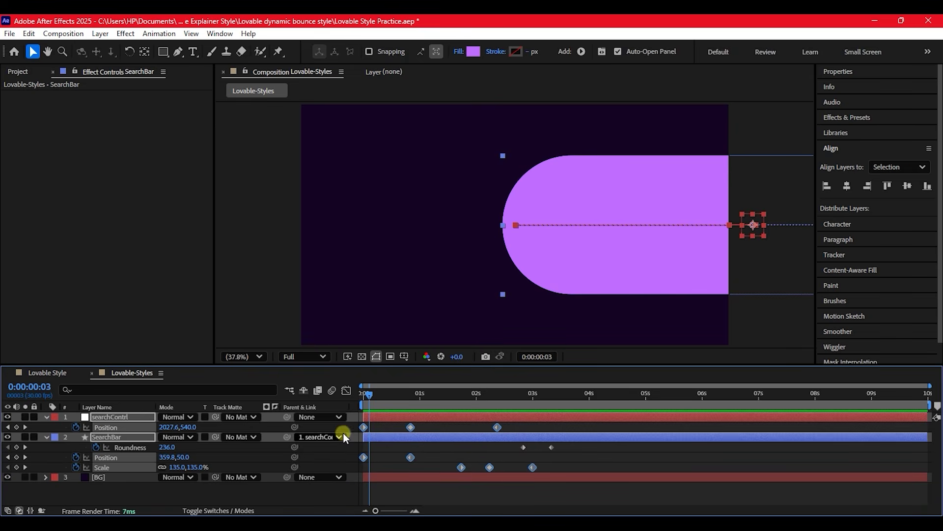
pyautogui.rightClick(497, 427)
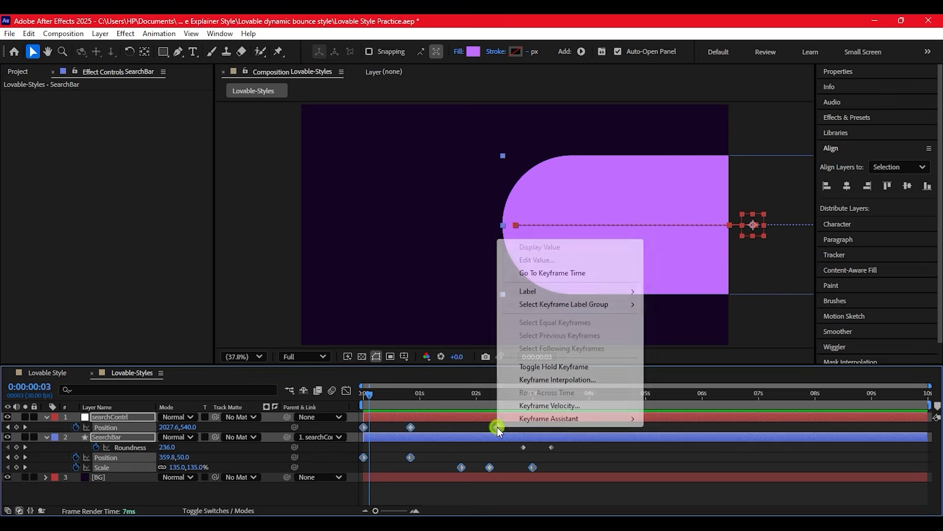
pyautogui.moveTo(542, 422)
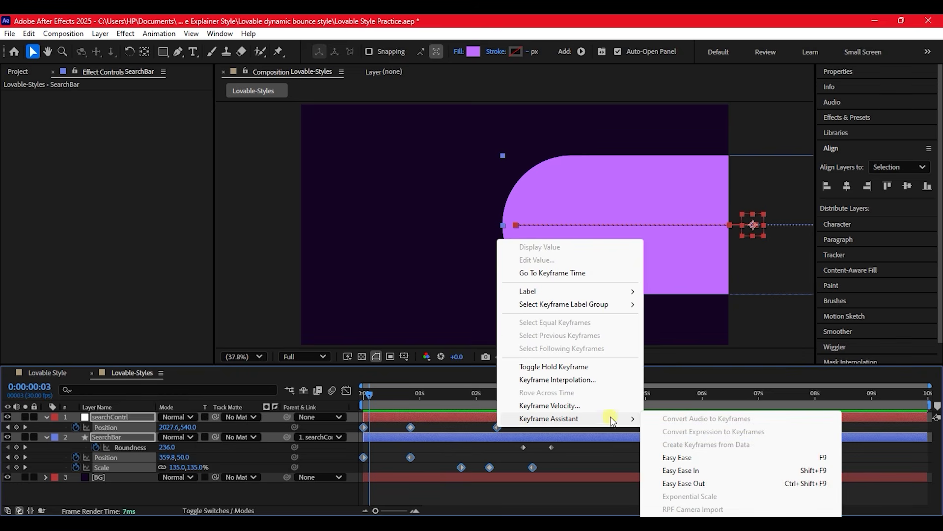
pyautogui.click(672, 457)
# Step: End the work area at 0:00:03:18 and preview the animation from the start
pyautogui.moveTo(559, 394); pyautogui.dragTo(568, 395)
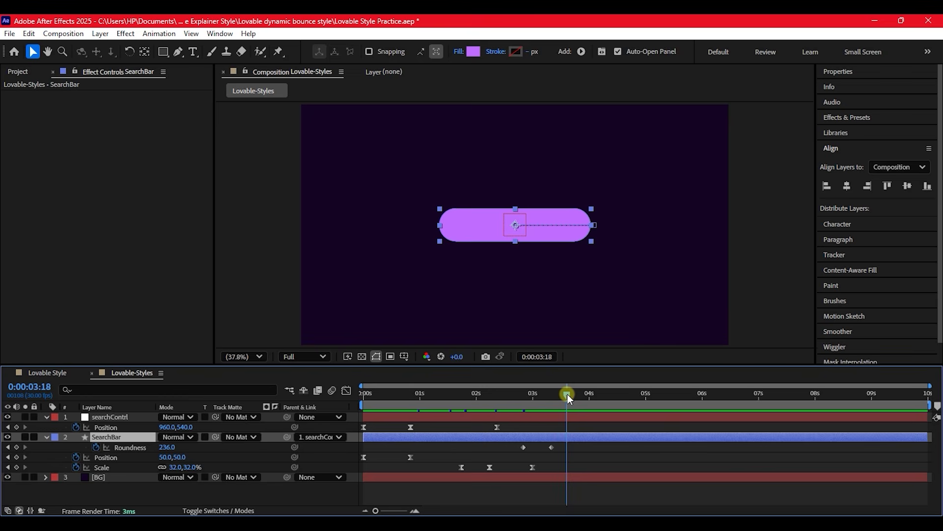
pyautogui.press('n')
pyautogui.moveTo(384, 395); pyautogui.dragTo(340, 391)
pyautogui.press('space')
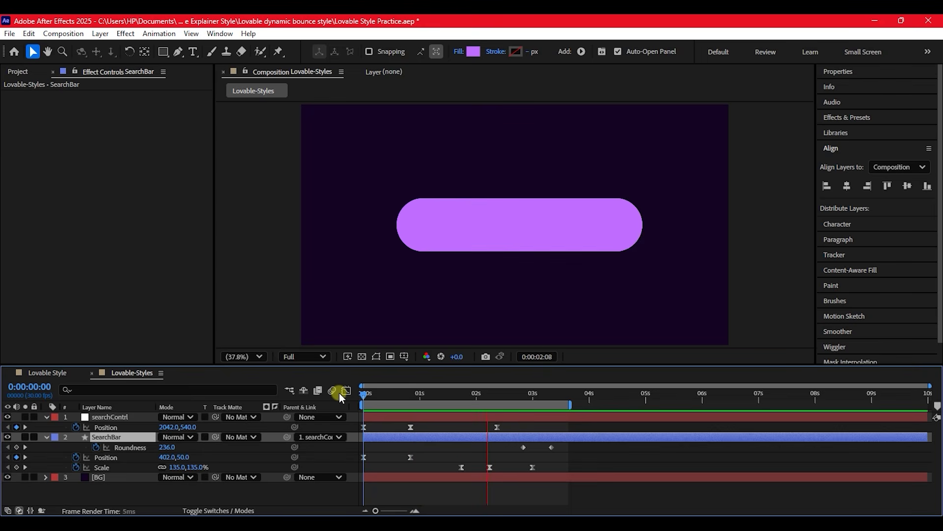
pyautogui.press('space')
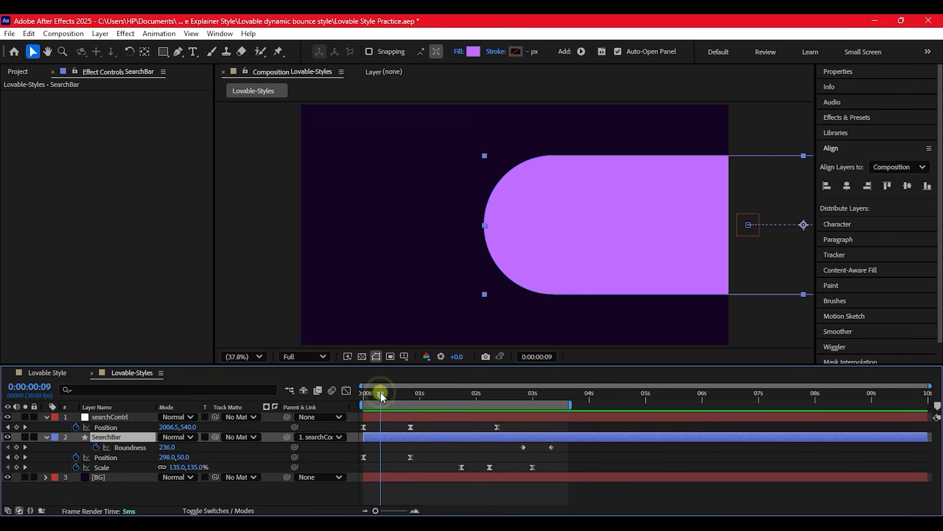
# Step: Reshape searchContrl's Position speed graph so the first move starts fast and eases slowly into the second keyframe, and preview it
pyautogui.click(409, 426)
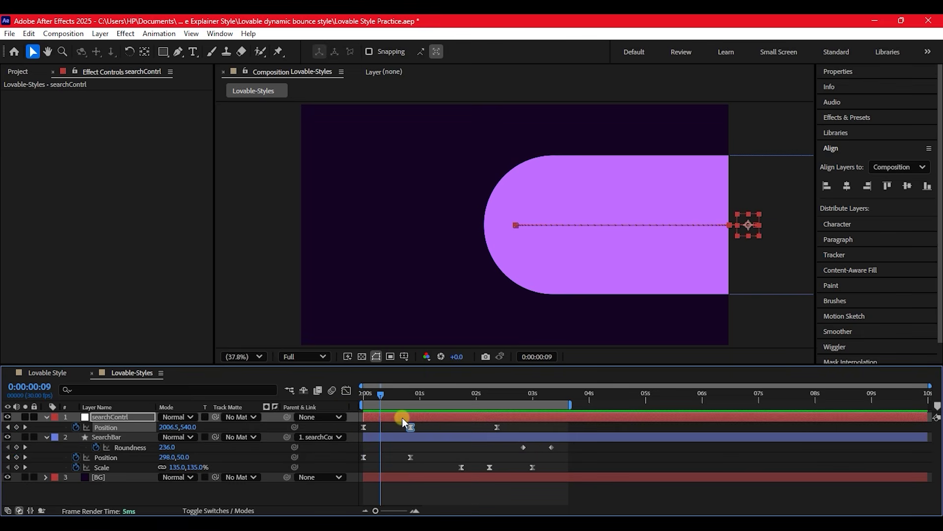
pyautogui.click(346, 391)
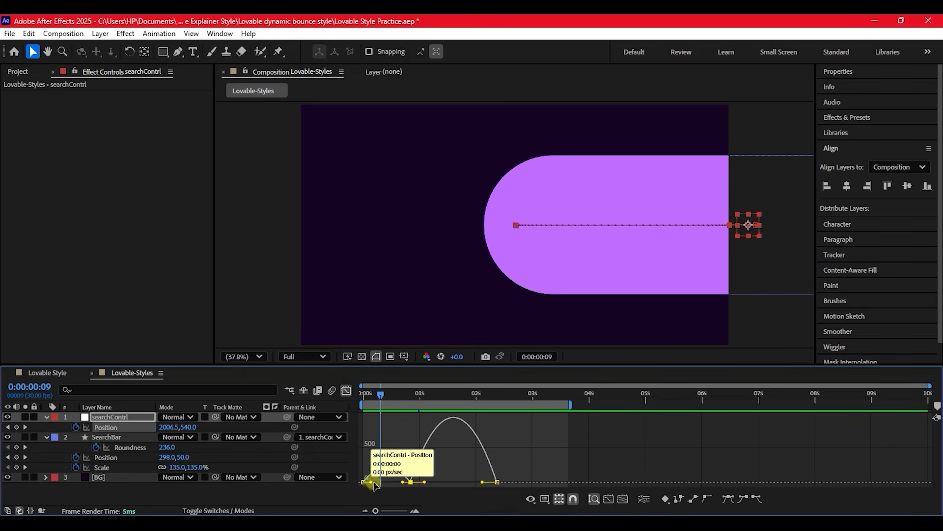
pyautogui.moveTo(401, 482); pyautogui.dragTo(380, 482)
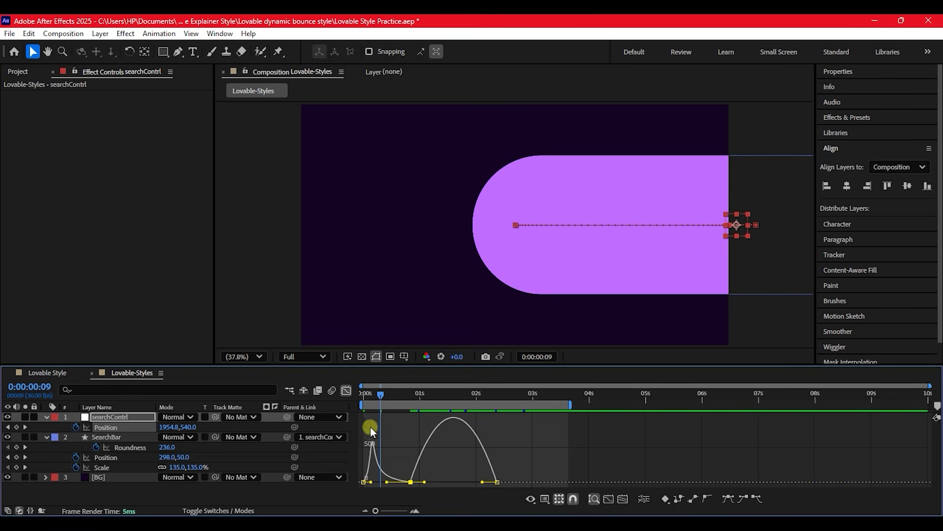
pyautogui.click(364, 482)
pyautogui.moveTo(372, 483); pyautogui.dragTo(366, 481)
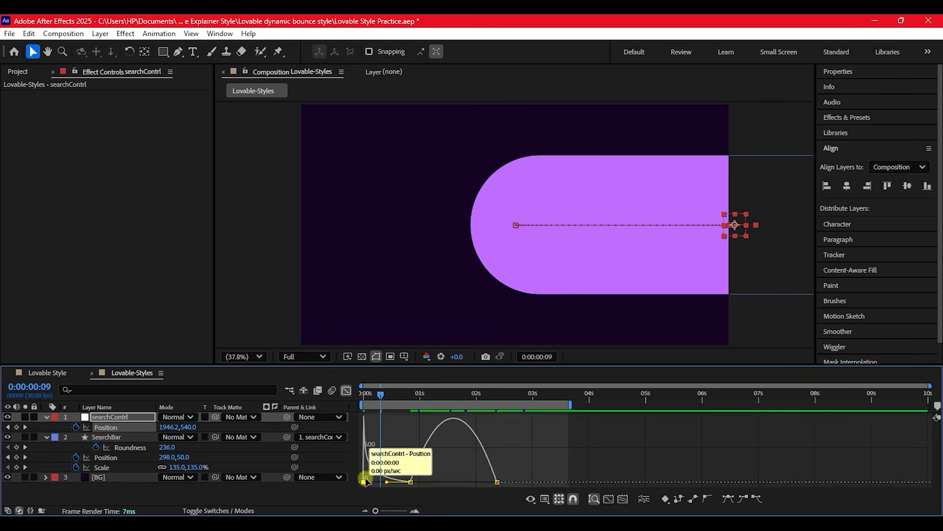
pyautogui.moveTo(385, 394); pyautogui.dragTo(354, 398)
pyautogui.press('space')
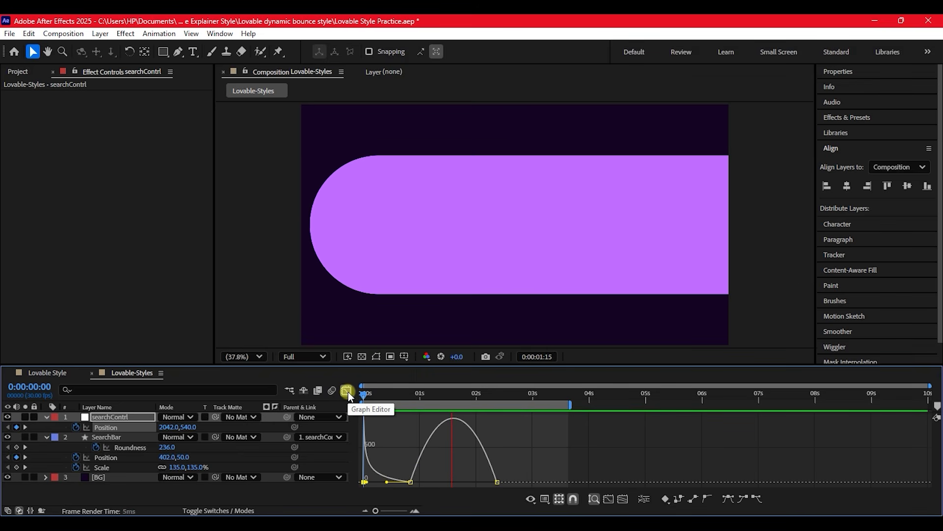
pyautogui.press('space')
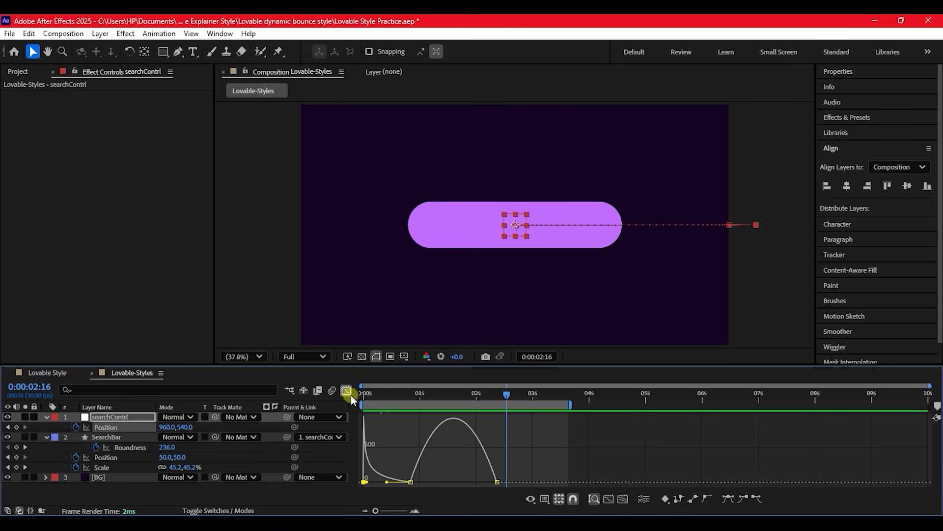
pyautogui.click(346, 390)
# Step: Reshape SearchBar's Position speed graph to peak at the first keyframe and ease slowly into the second, and preview it
pyautogui.click(420, 435)
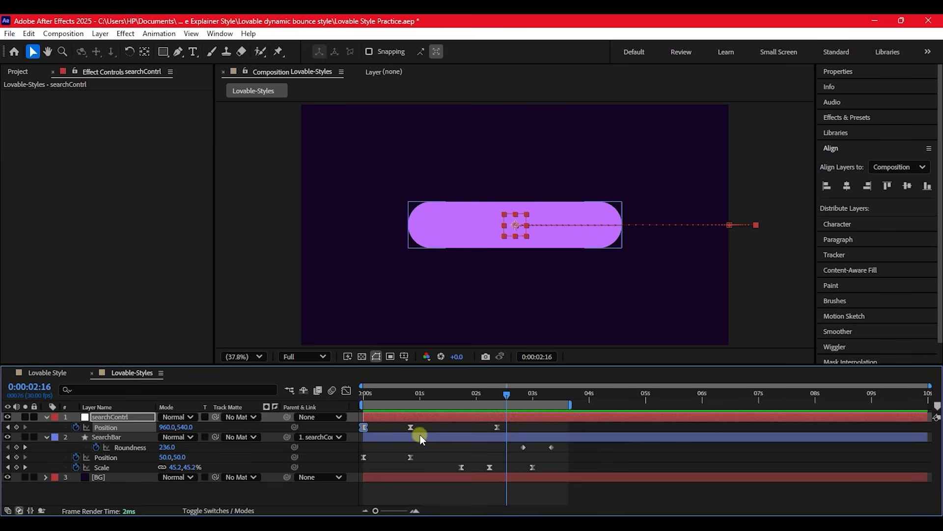
pyautogui.click(411, 456)
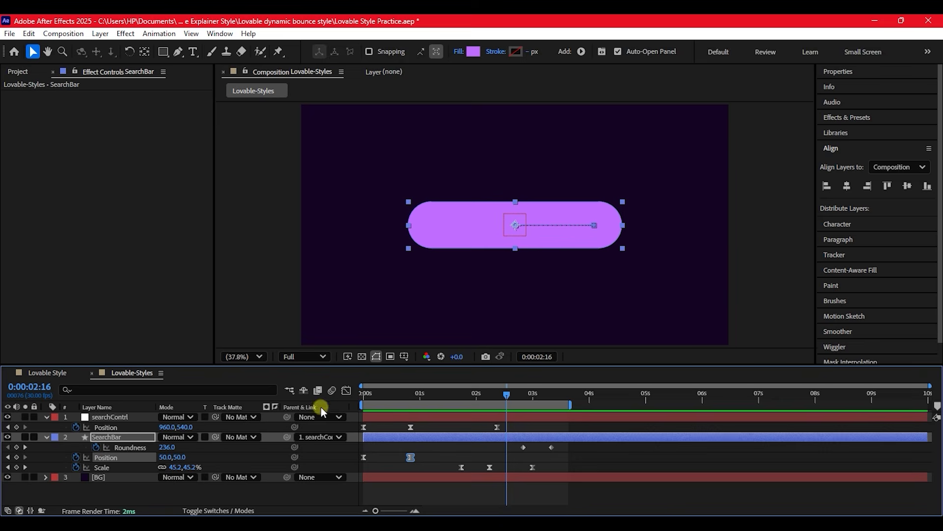
pyautogui.click(345, 391)
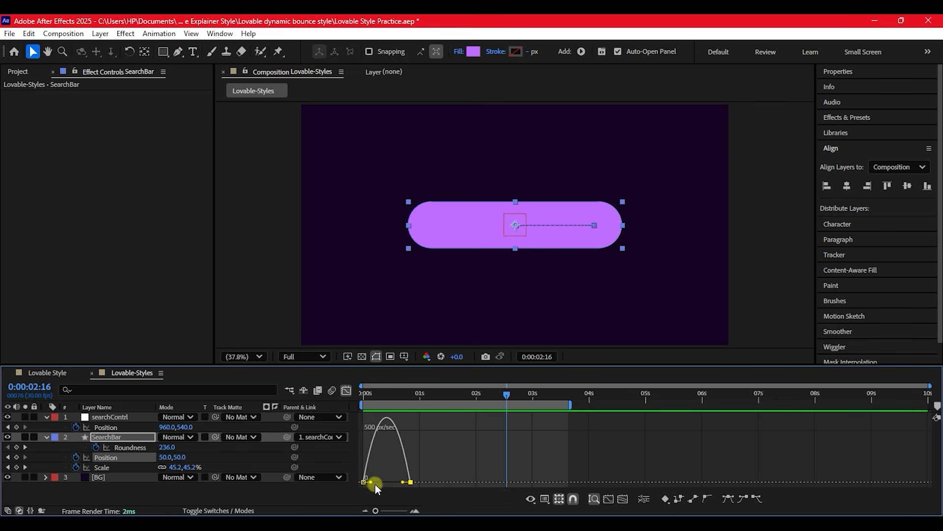
pyautogui.moveTo(370, 481)
pyautogui.mouseDown()
pyautogui.moveTo(360, 480)
pyautogui.moveTo(384, 482)
pyautogui.moveTo(375, 482)
pyautogui.mouseUp()
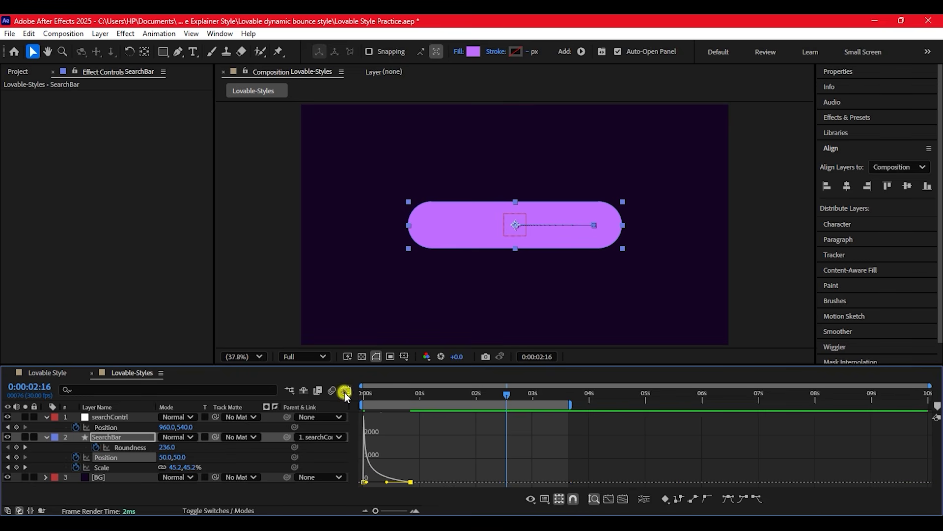
pyautogui.click(345, 391)
pyautogui.moveTo(387, 391); pyautogui.dragTo(348, 391)
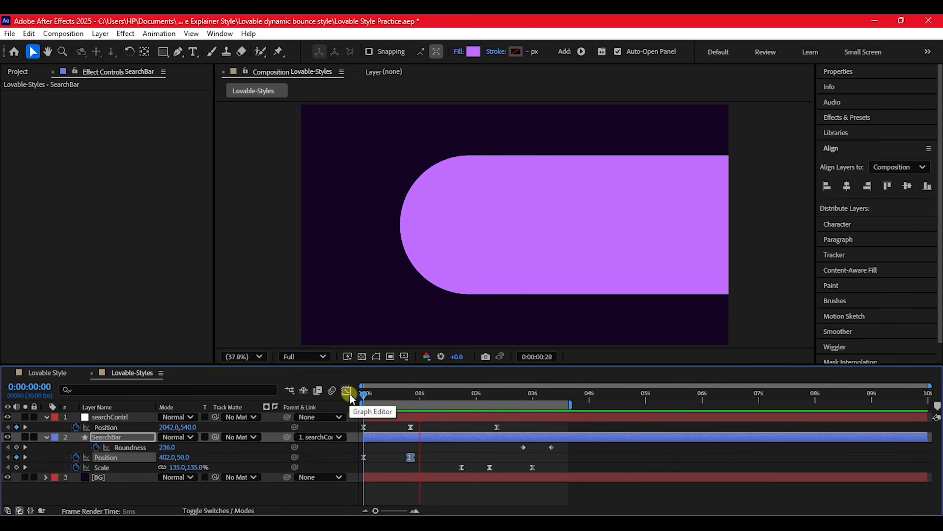
pyautogui.press('space')
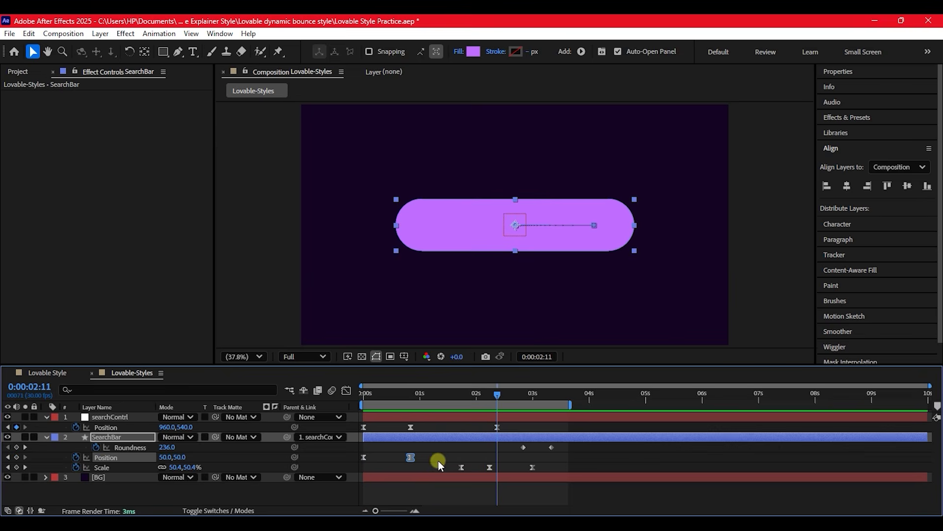
# Step: Reshape searchContrl's Position speed graph so the second move leaves the middle keyframe slowly and peaks just before the last keyframe
pyautogui.click(465, 452)
pyautogui.click(400, 416)
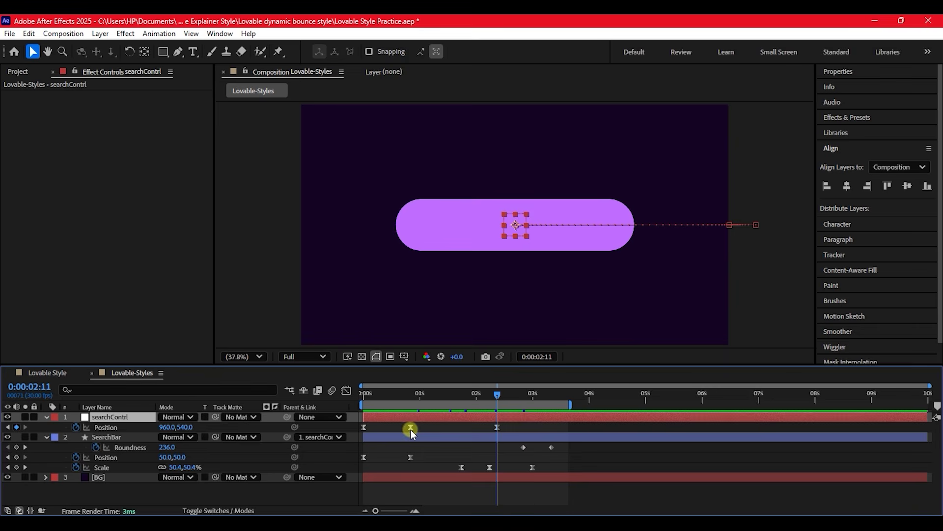
pyautogui.click(411, 428)
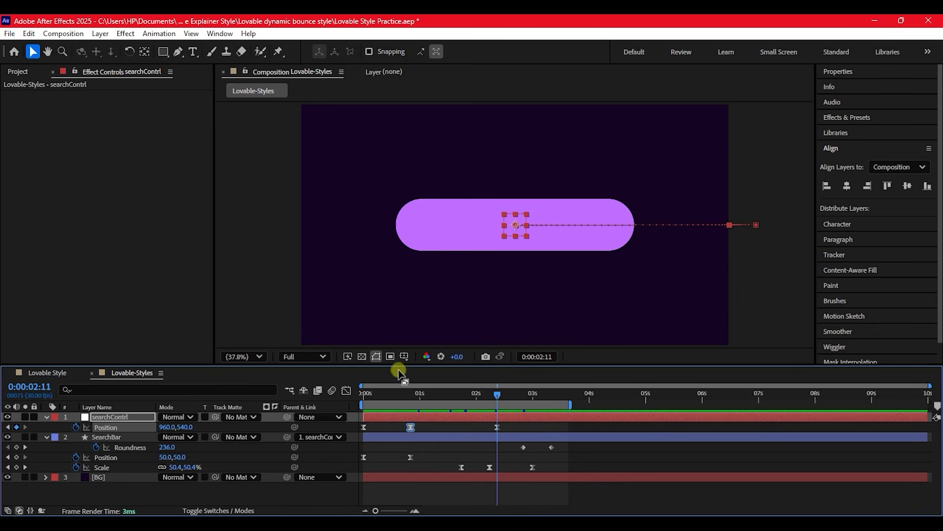
pyautogui.click(346, 390)
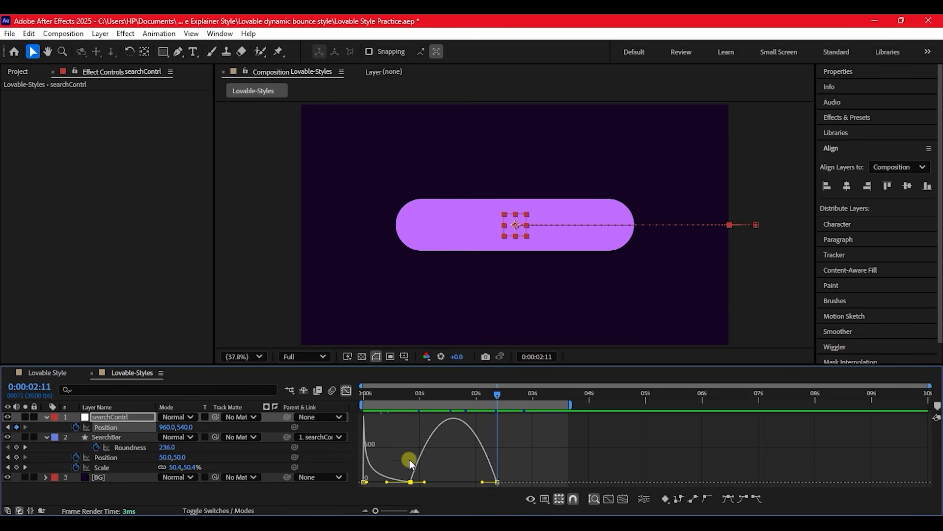
pyautogui.click(421, 480)
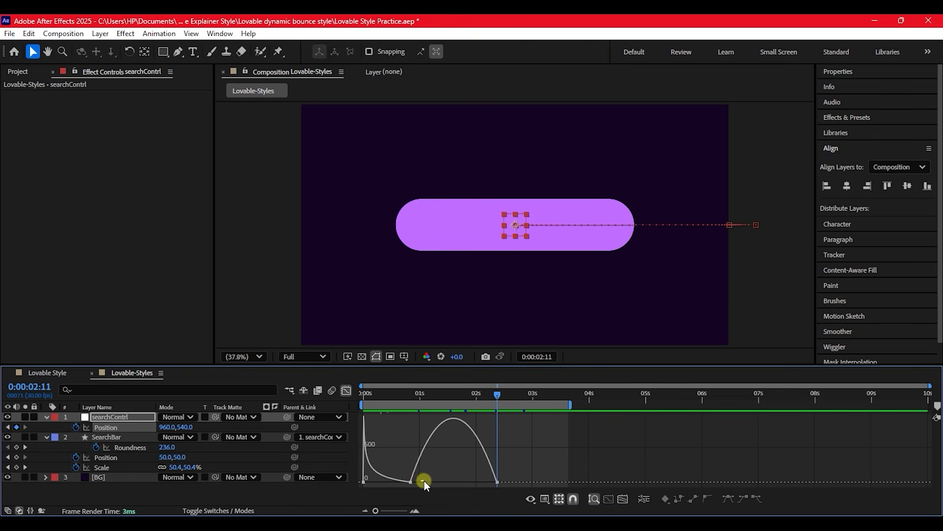
pyautogui.click(410, 481)
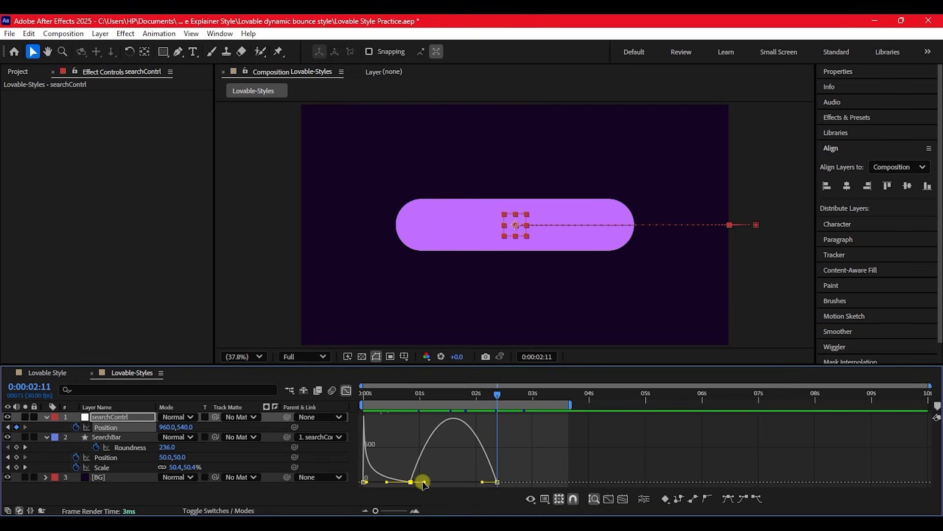
pyautogui.moveTo(422, 482); pyautogui.dragTo(457, 483)
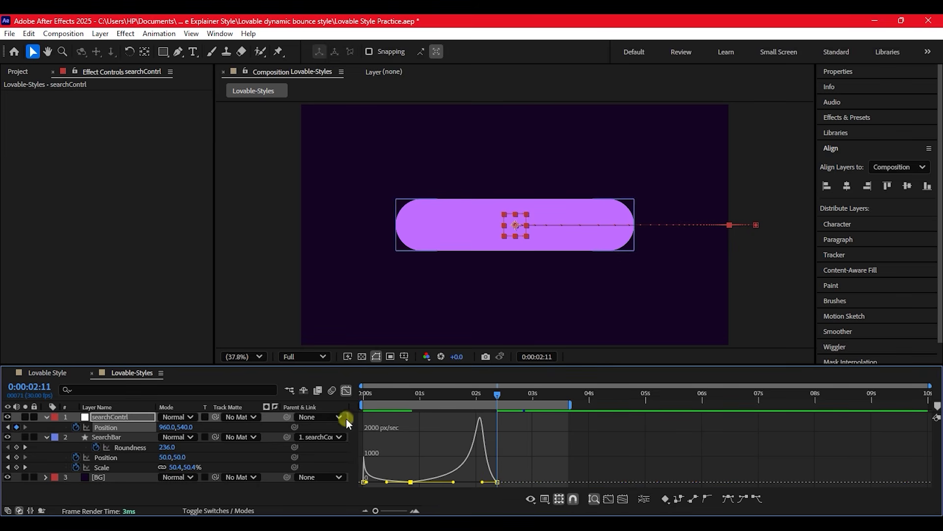
pyautogui.click(344, 392)
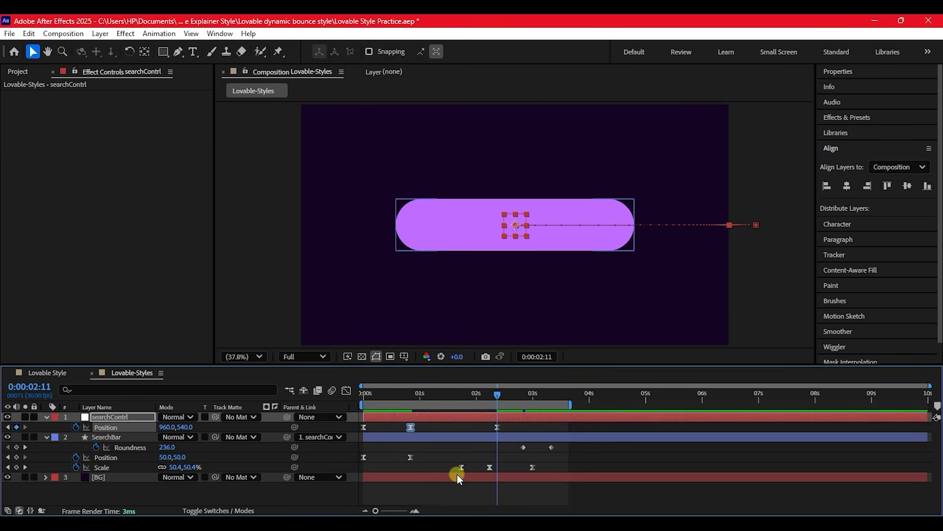
# Step: Reshape SearchBar's Scale speed graph so the second shrink starts slowly and peaks near the last keyframe, and preview it from the start
pyautogui.click(490, 467)
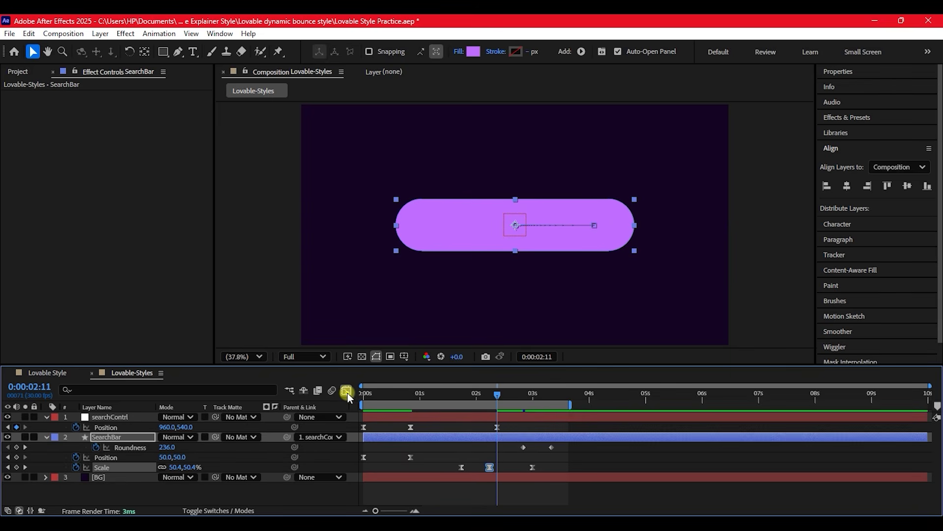
pyautogui.click(347, 393)
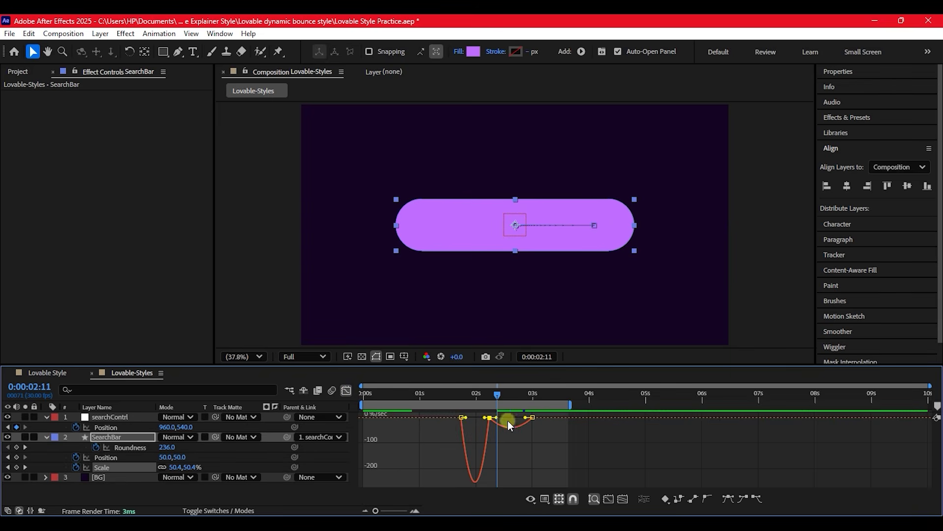
pyautogui.moveTo(497, 417); pyautogui.dragTo(516, 417)
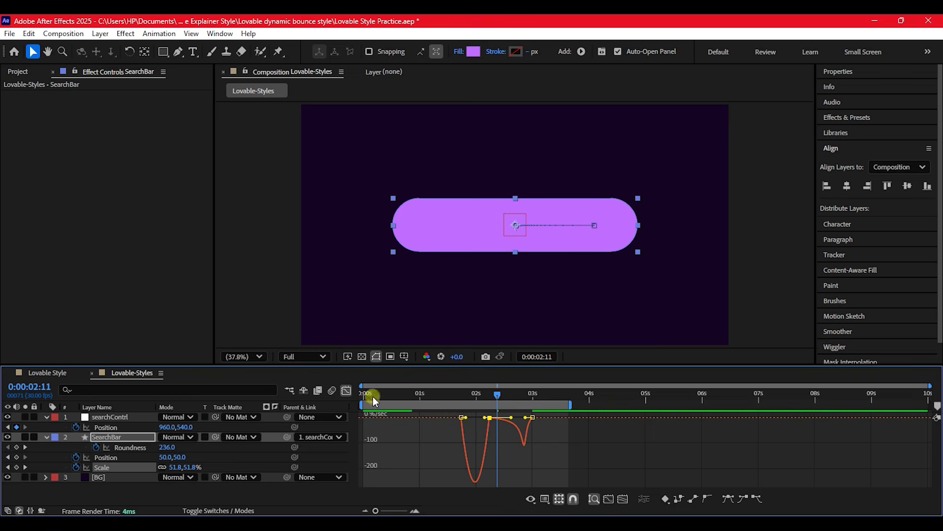
pyautogui.click(347, 390)
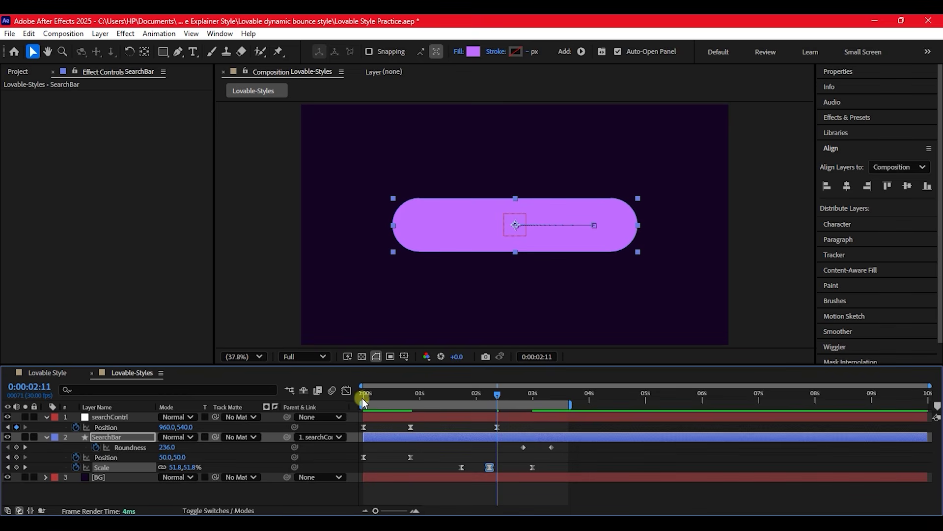
pyautogui.press('Home')
pyautogui.press('space')
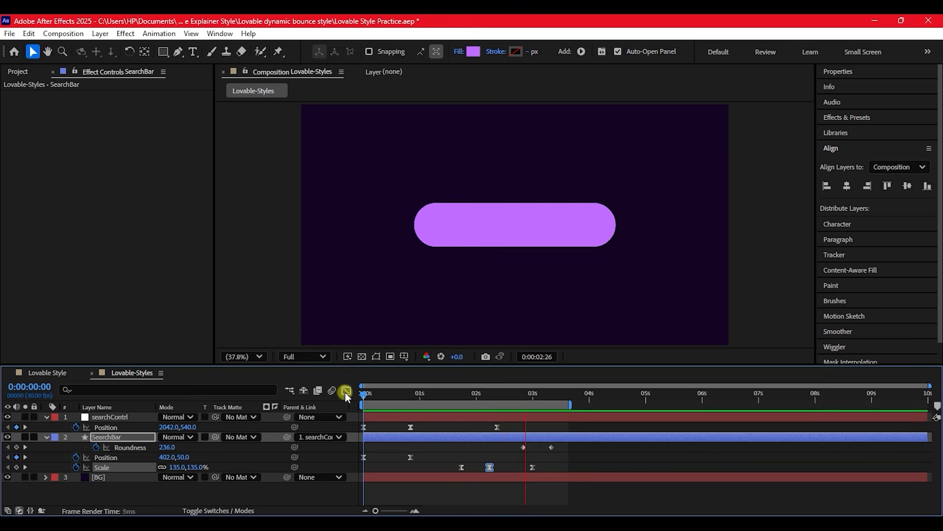
pyautogui.click(346, 391)
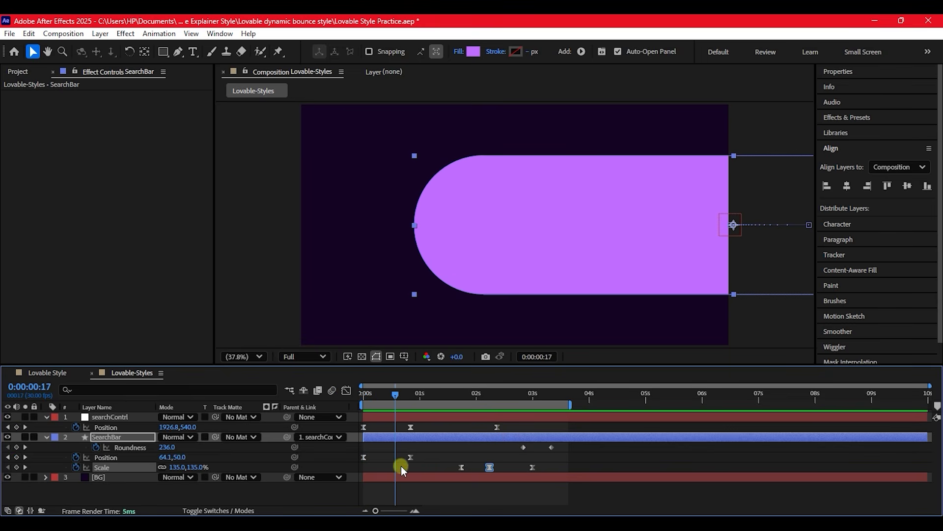
# Step: Move SearchBar's second Position keyframe in line with its first Scale keyframe, and preview the slower move
pyautogui.click(379, 417)
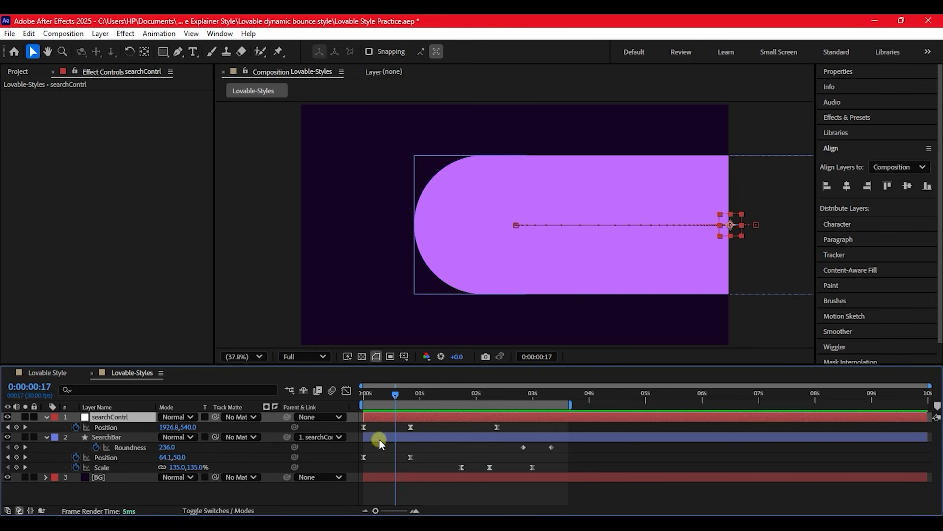
pyautogui.click(379, 438)
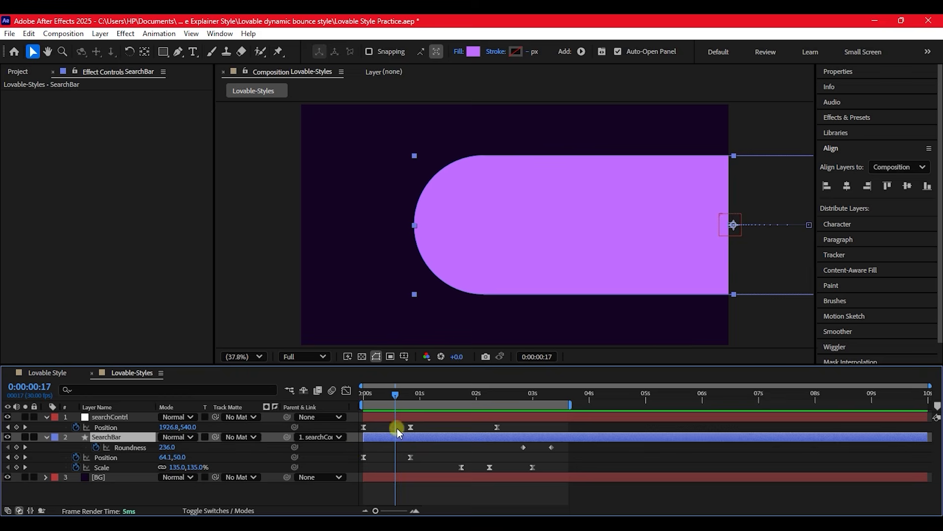
pyautogui.click(365, 393)
pyautogui.moveTo(359, 393); pyautogui.dragTo(381, 393)
pyautogui.click(424, 457)
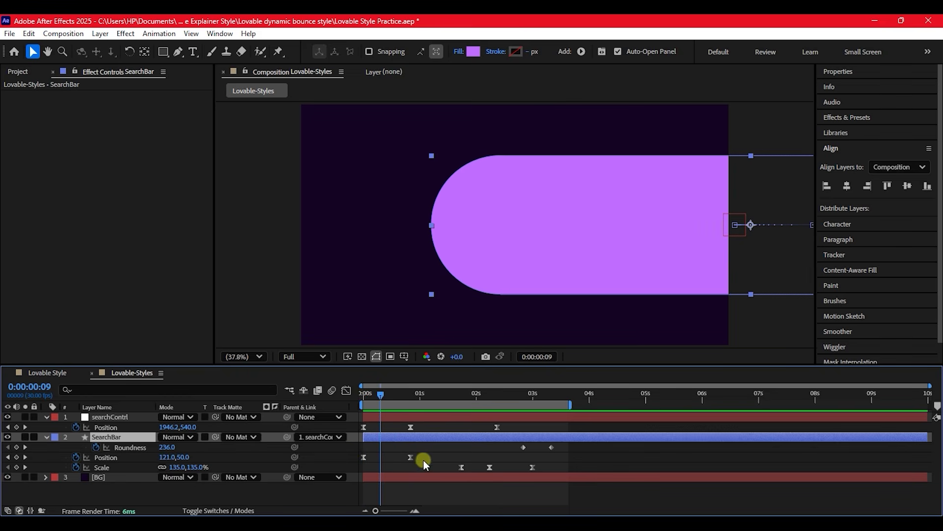
pyautogui.click(411, 457)
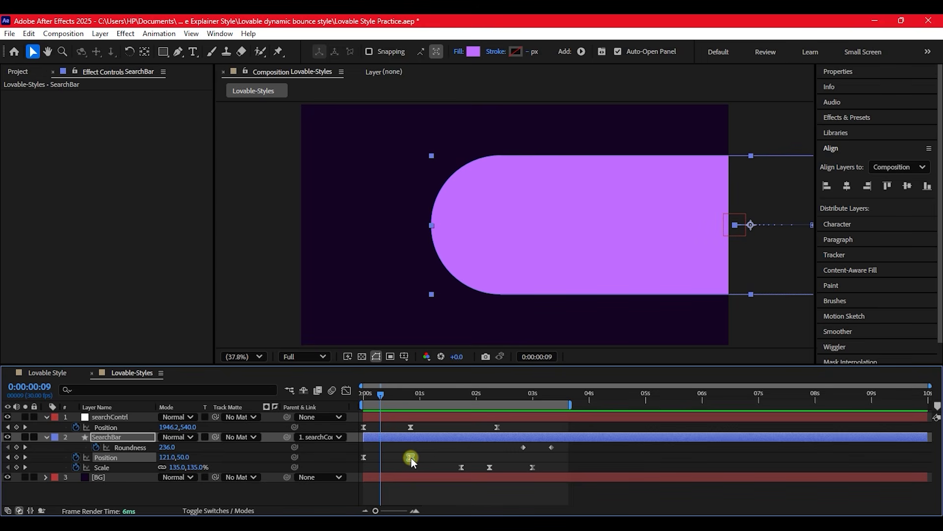
pyautogui.moveTo(411, 458); pyautogui.dragTo(455, 456)
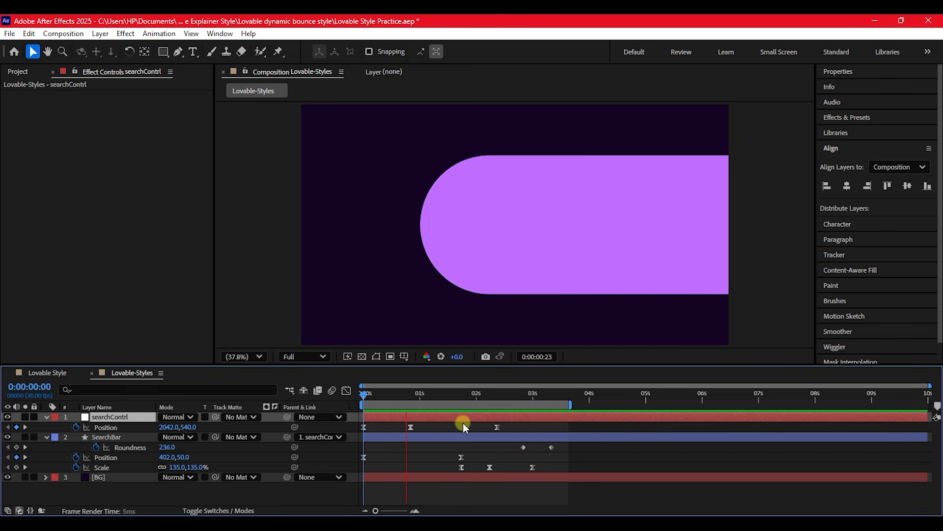
pyautogui.press('space')
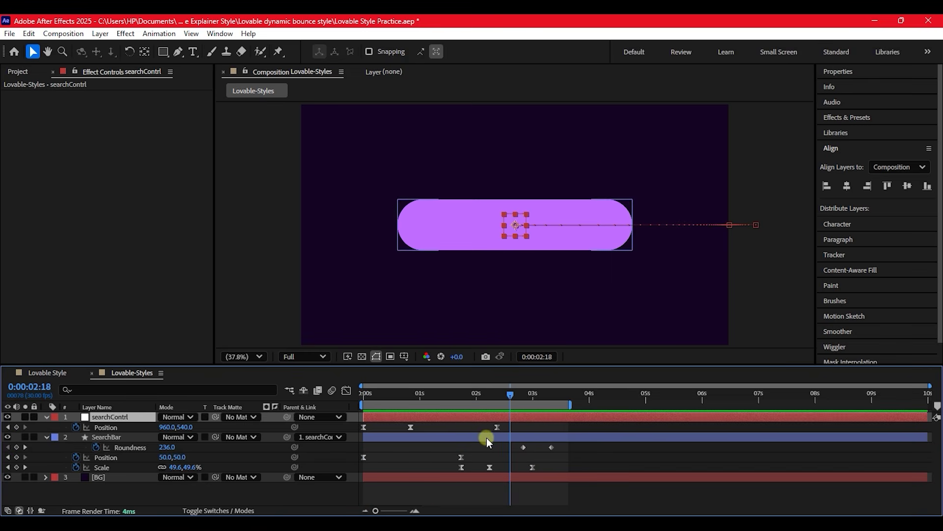
# Step: Move searchContrl's last Position keyframe to 0:00:02:07, matching SearchBar's middle Scale keyframe, and preview the animation from the start
pyautogui.click(489, 468)
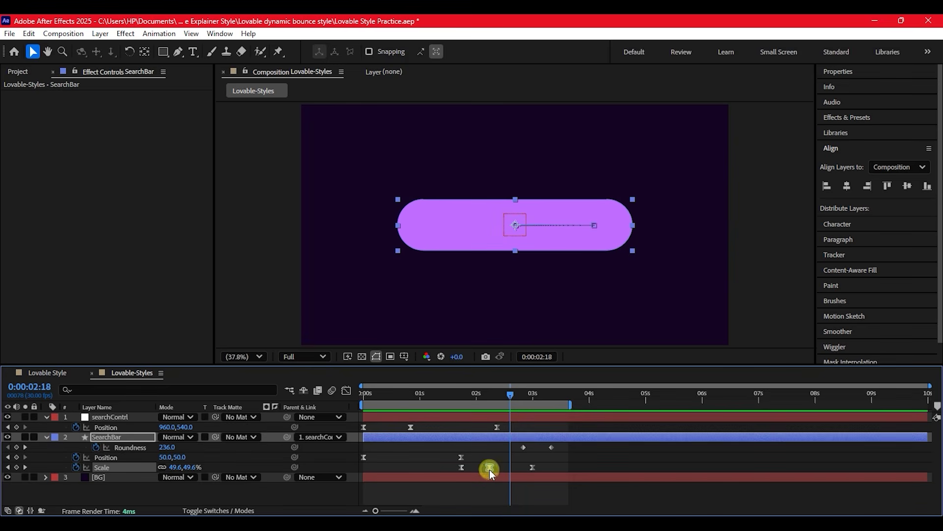
pyautogui.click(497, 426)
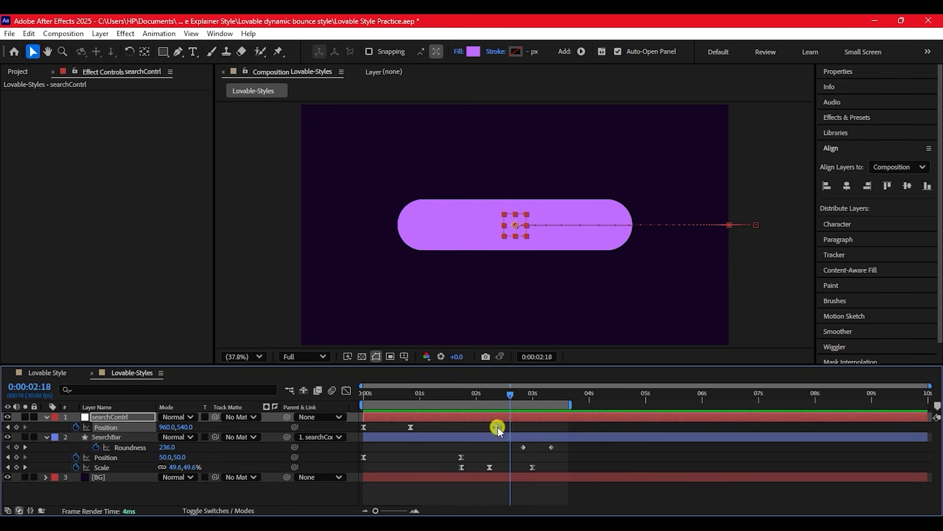
pyautogui.click(499, 426)
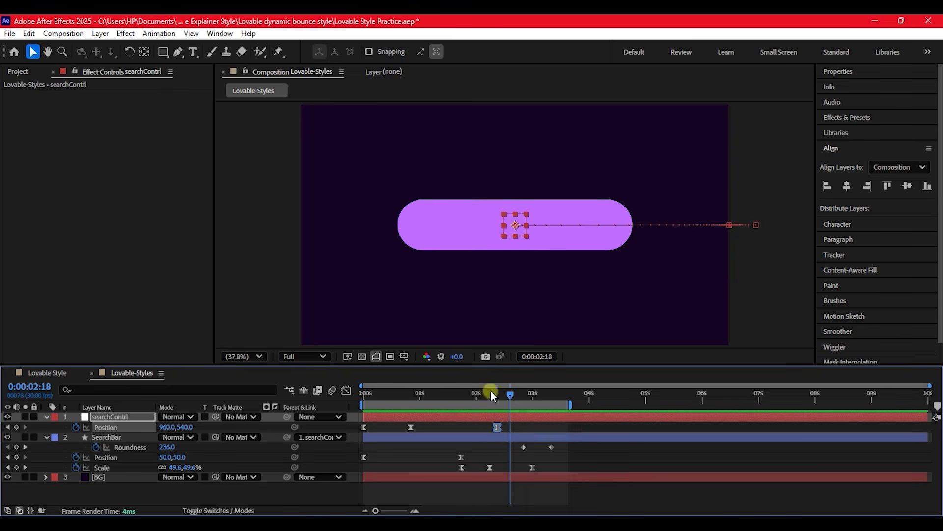
pyautogui.moveTo(510, 393); pyautogui.dragTo(488, 394)
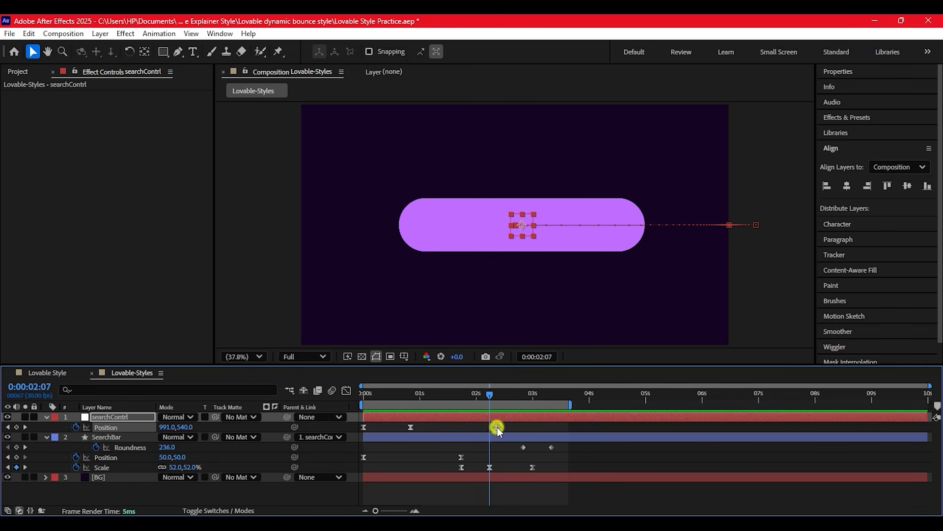
pyautogui.moveTo(497, 426); pyautogui.dragTo(489, 426)
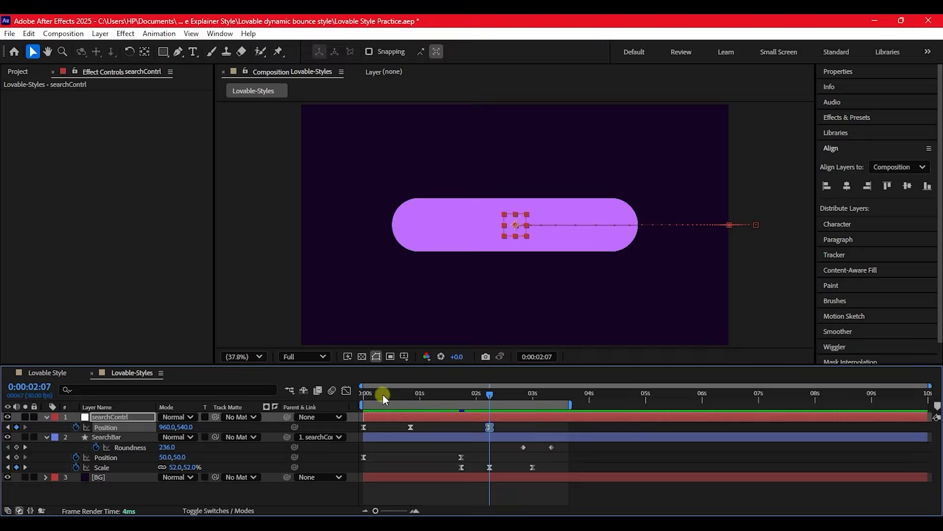
pyautogui.moveTo(383, 394); pyautogui.dragTo(350, 394)
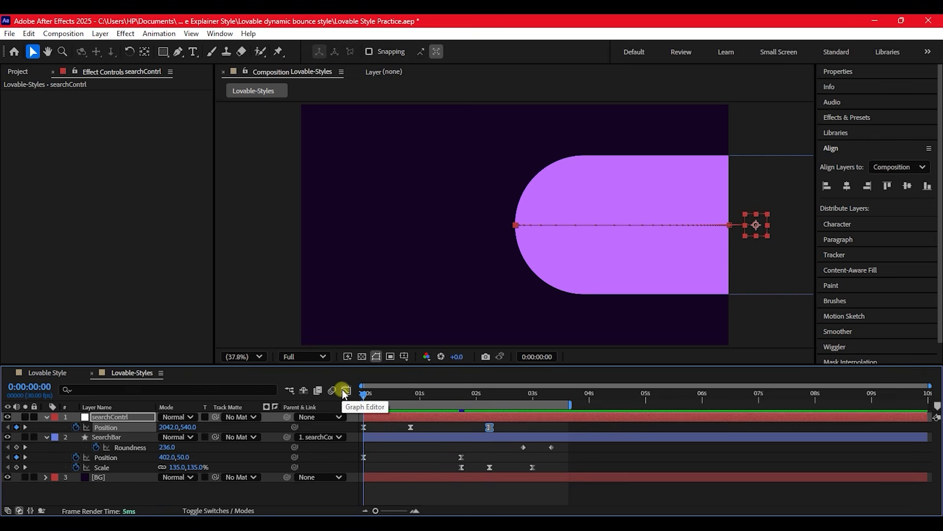
pyautogui.press('space')
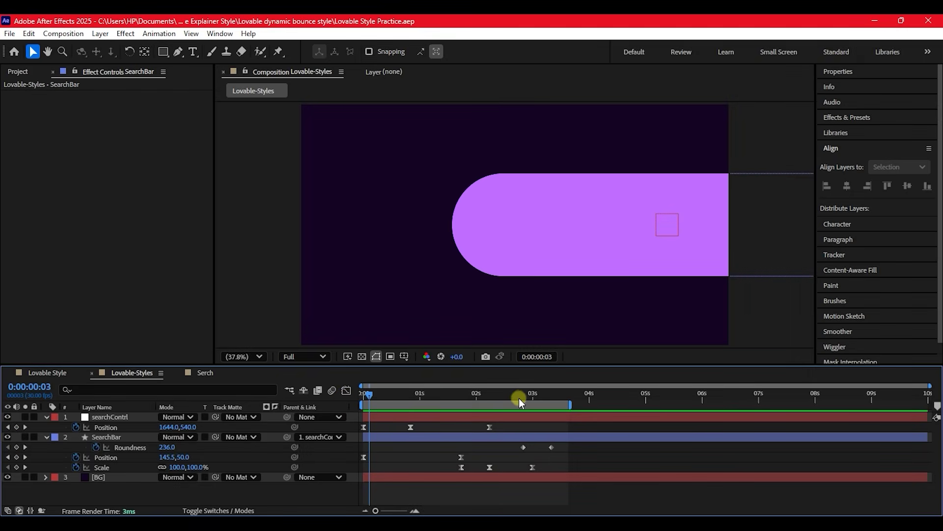
# Step: At 0:00:03:18, collapse SearchBar's properties and draw a purple rectangle over the search bar as a new shape layer
pyautogui.moveTo(520, 394); pyautogui.dragTo(568, 400)
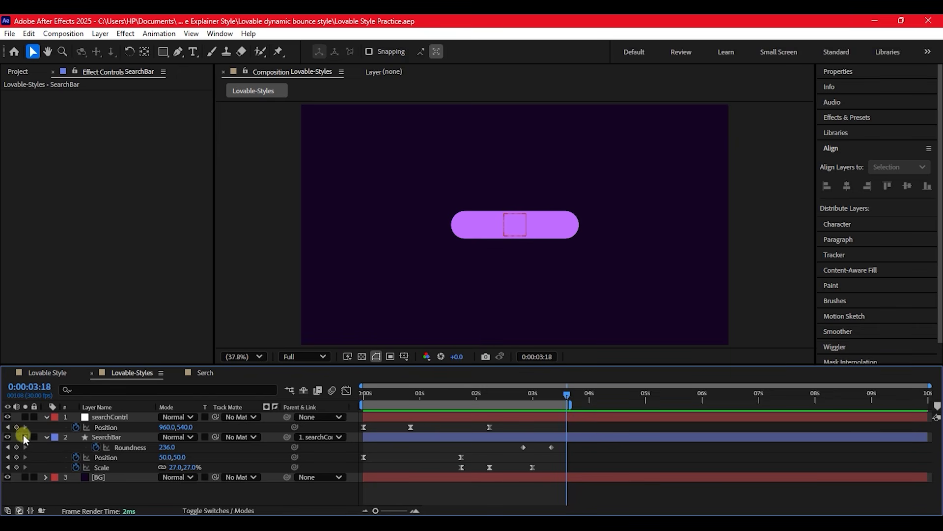
pyautogui.click(46, 436)
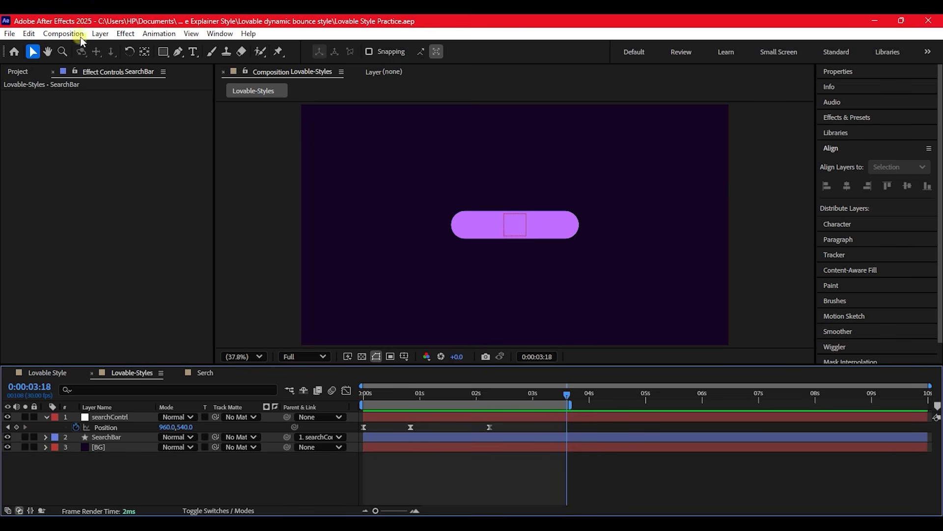
pyautogui.click(162, 51)
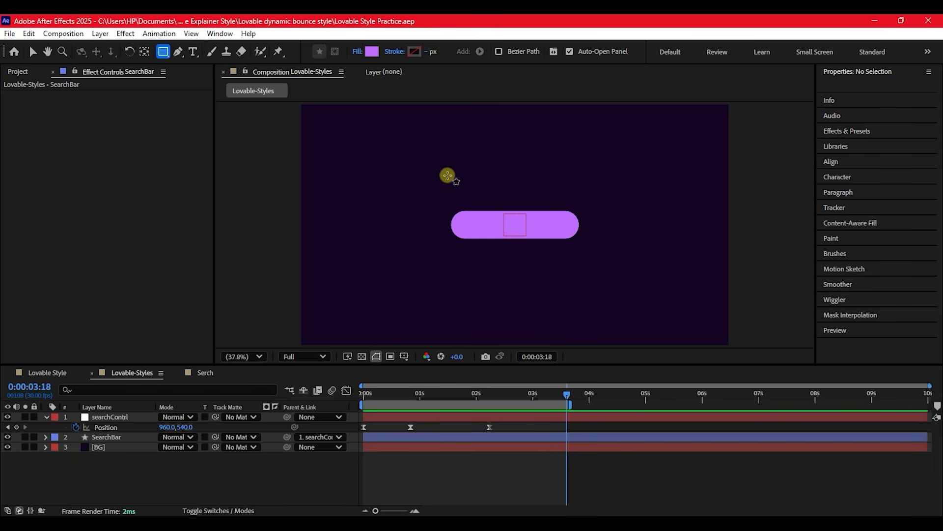
pyautogui.moveTo(403, 165); pyautogui.dragTo(497, 226)
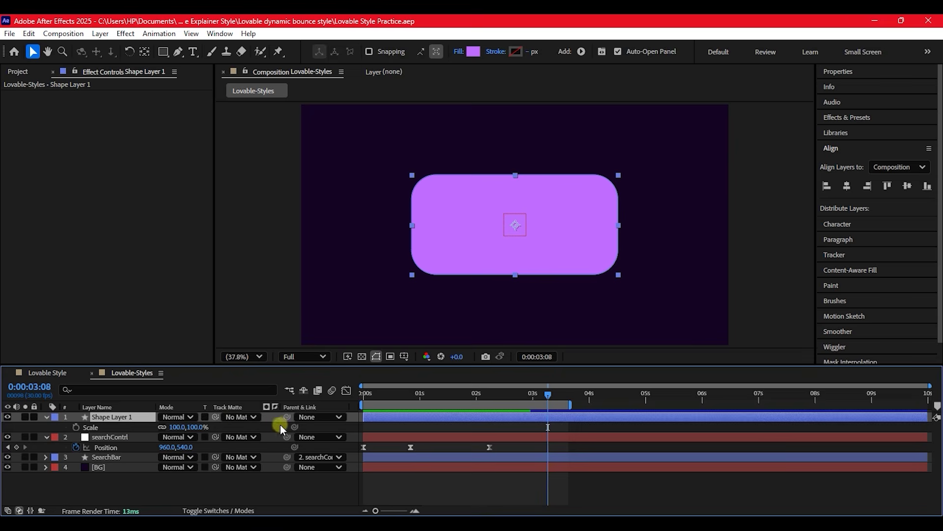
# Step: Parent Shape Layer 1 to searchContrl, place it directly below that layer, and scrub through the animation to check it
pyautogui.moveTo(286, 418); pyautogui.dragTo(113, 457)
pyautogui.moveTo(383, 395); pyautogui.dragTo(516, 399)
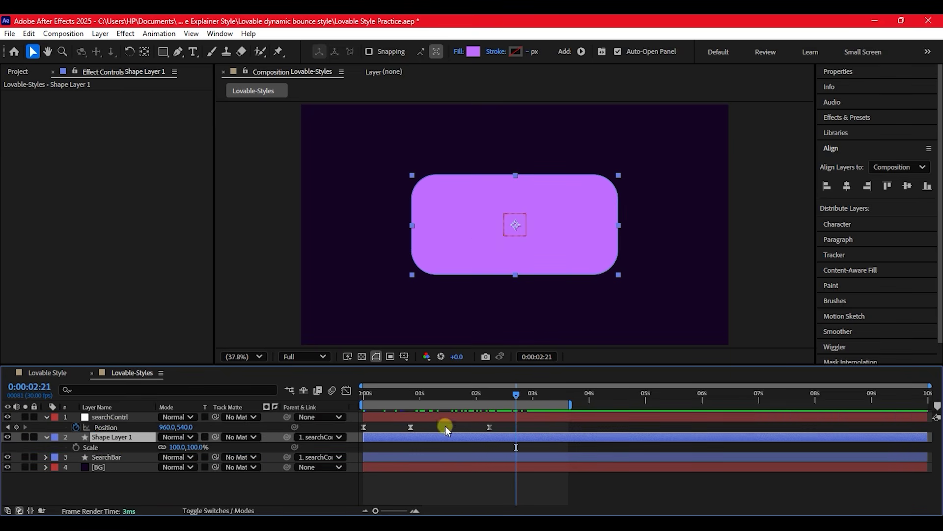
# Step: Reveal SearchBar's keyframes and trim the start of Shape Layer 1 to SearchBar's last Scale keyframe at 0:00:03:00
pyautogui.click(474, 455)
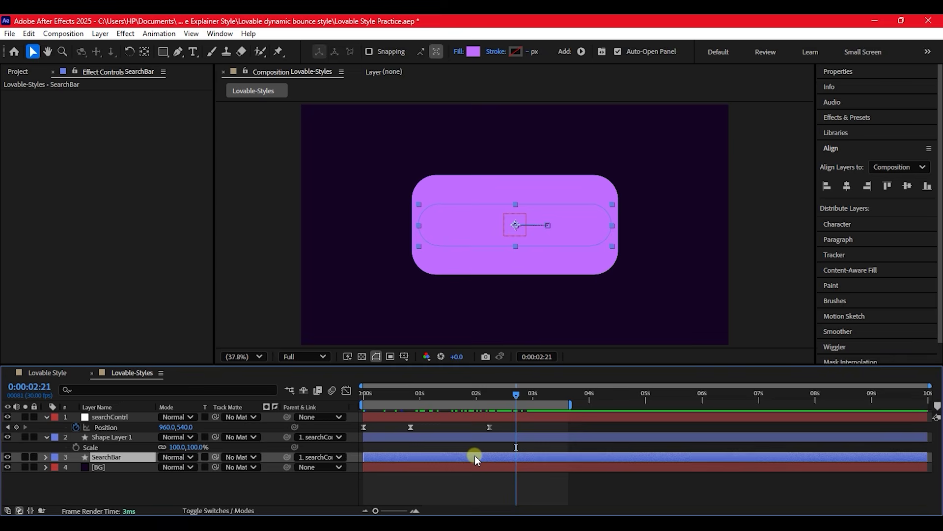
pyautogui.press('u')
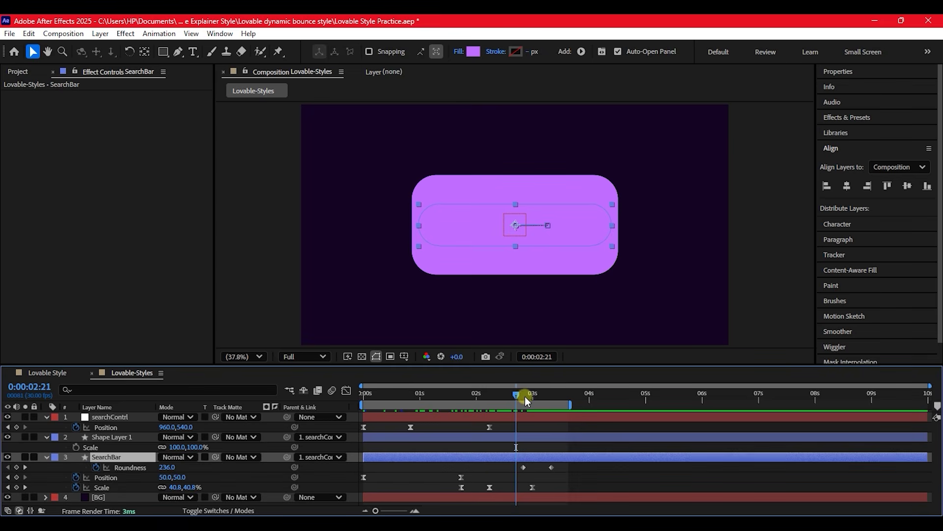
pyautogui.moveTo(517, 393); pyautogui.dragTo(540, 396)
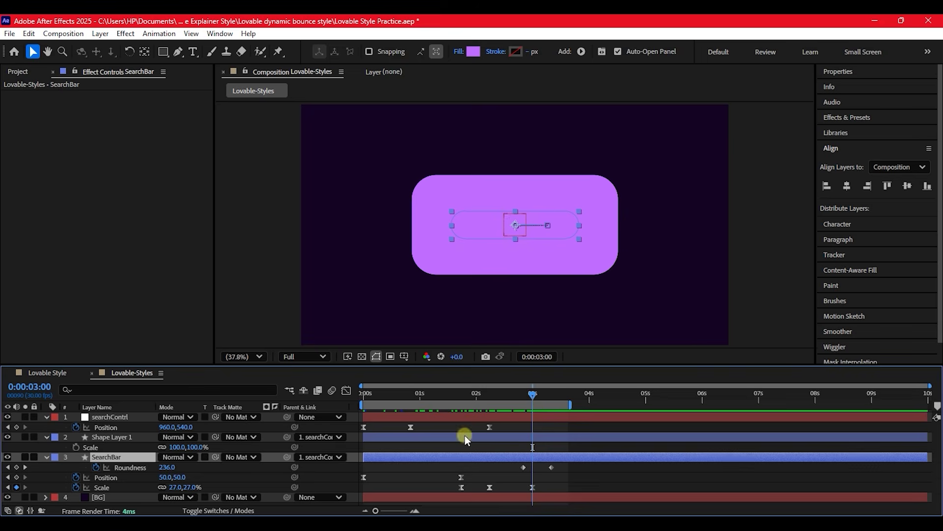
pyautogui.click(420, 438)
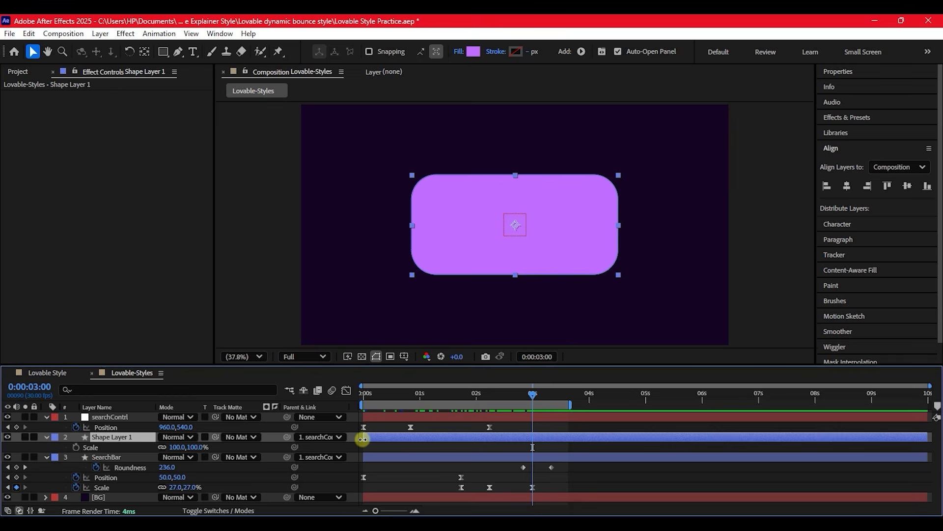
pyautogui.moveTo(362, 439); pyautogui.dragTo(532, 441)
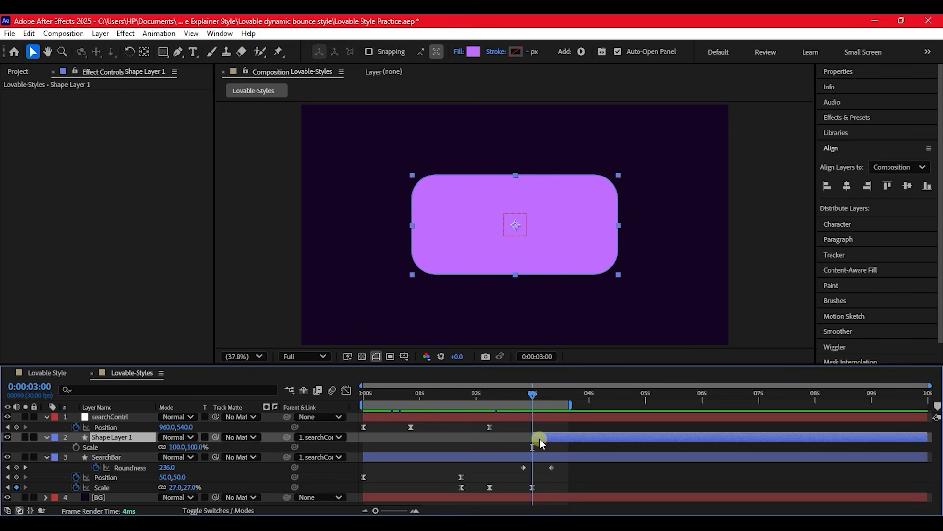
# Step: Add Scale keyframes to Shape Layer 1 at 0:00:03:00 and 0:00:03:23, extending the work area to about 4.7 seconds
pyautogui.press('s')
pyautogui.press('s')
pyautogui.click(75, 447)
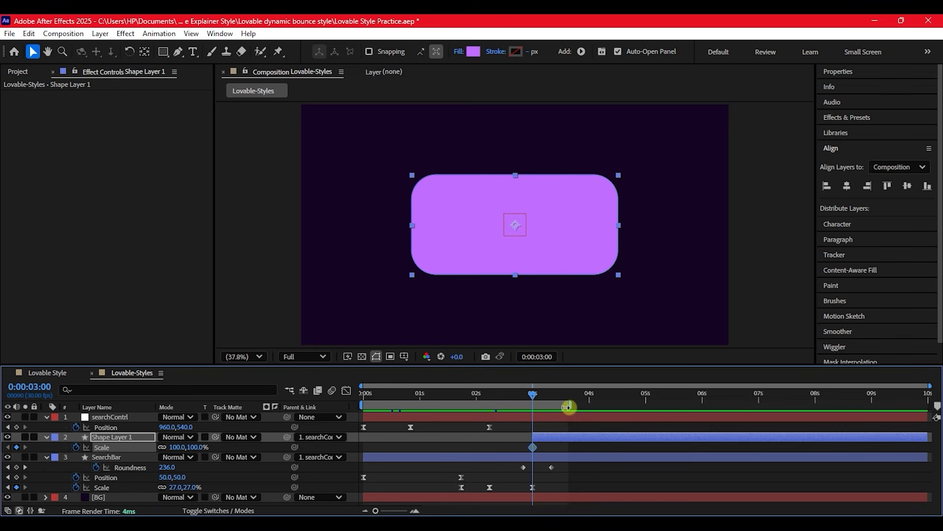
pyautogui.moveTo(568, 403); pyautogui.dragTo(627, 404)
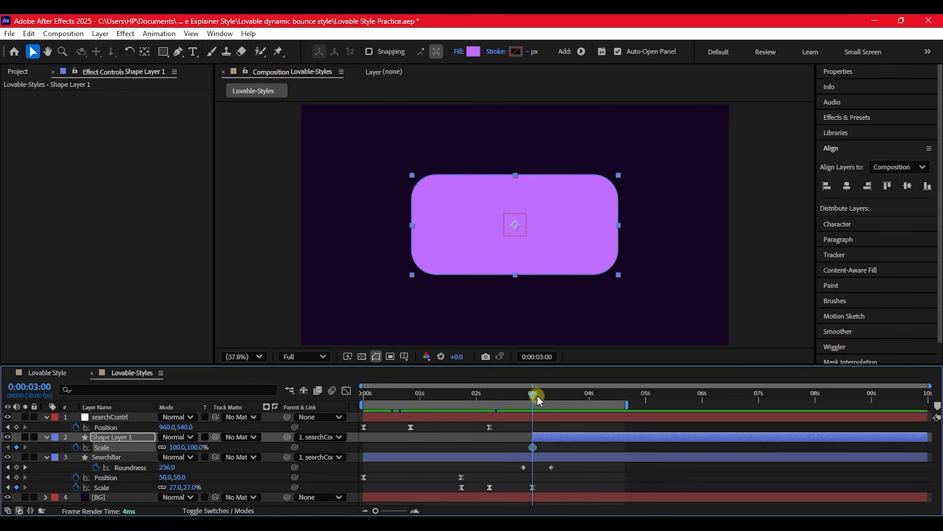
pyautogui.moveTo(534, 395); pyautogui.dragTo(577, 397)
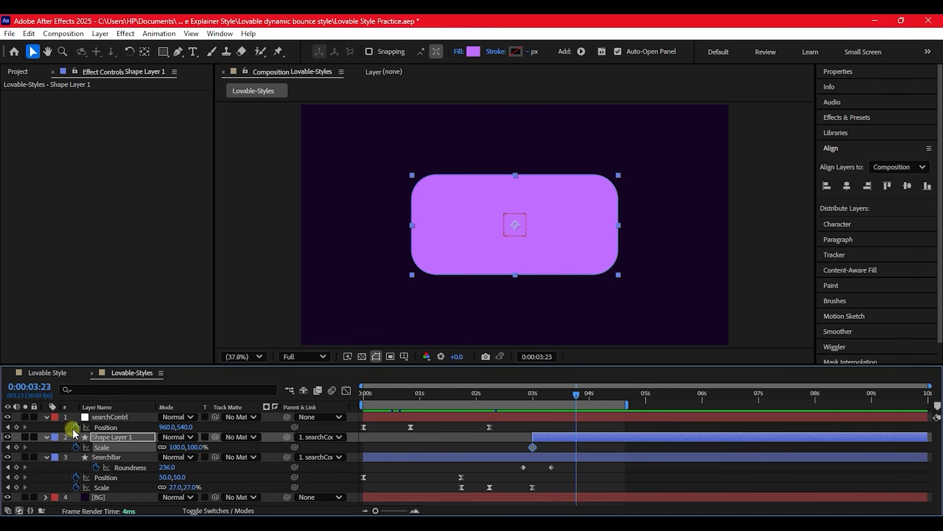
pyautogui.click(17, 448)
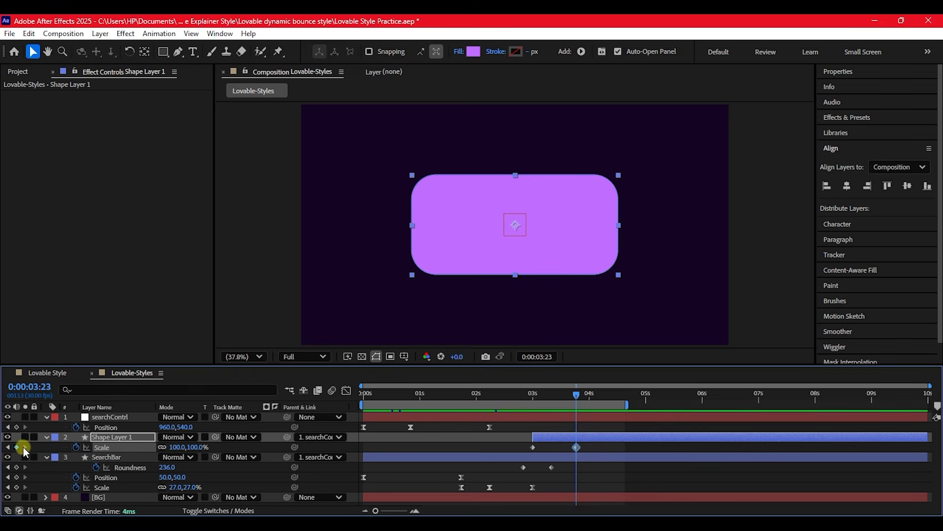
# Step: At Shape Layer 1's first Scale keyframe, shrink the shape to 56.0, 8.7% so it hides inside the search bar
pyautogui.click(7, 447)
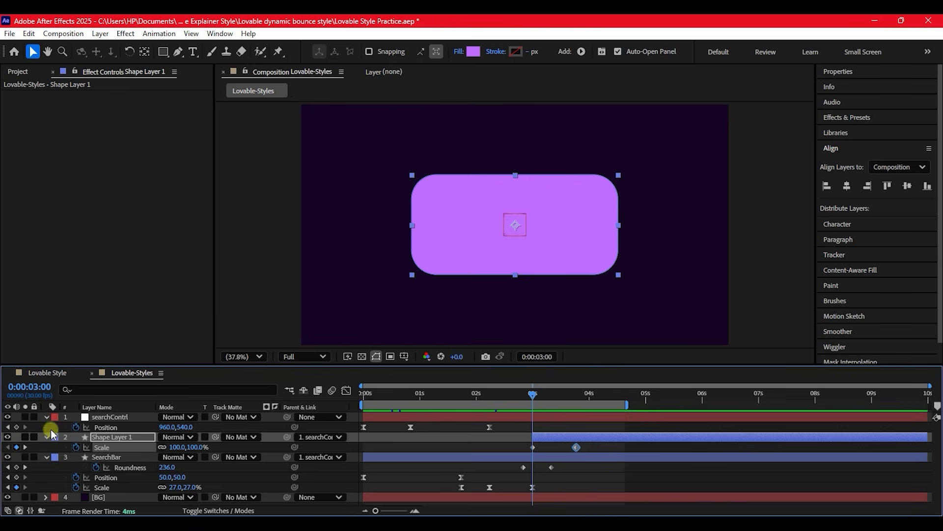
pyautogui.moveTo(169, 446); pyautogui.dragTo(148, 445)
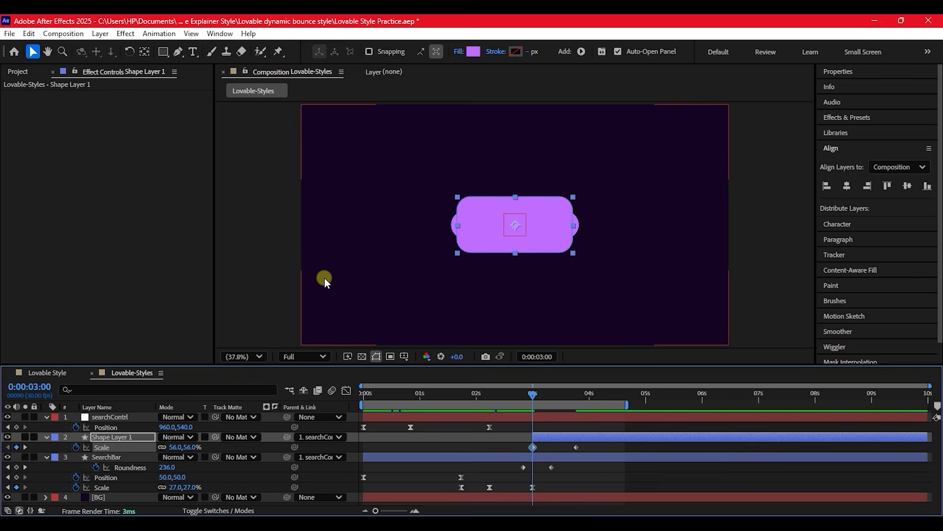
pyautogui.moveTo(516, 197); pyautogui.dragTo(515, 219)
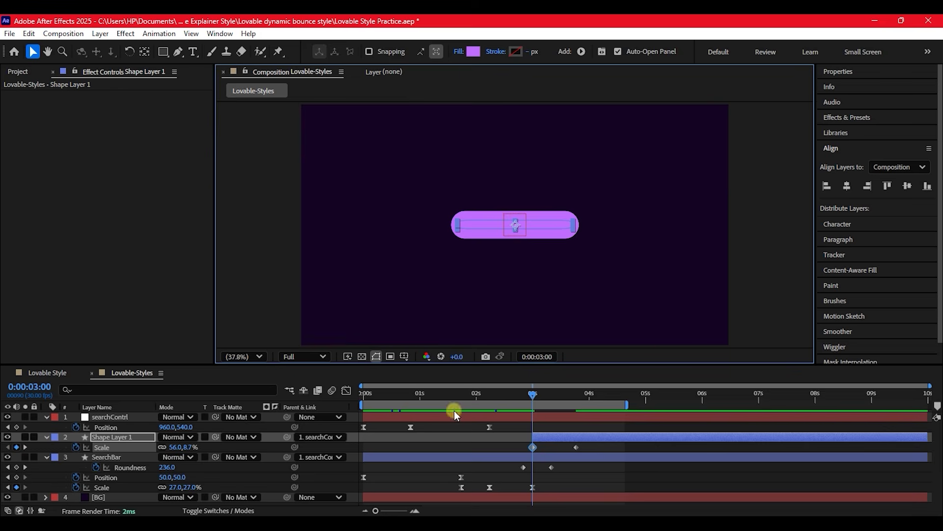
# Step: Apply Easy Ease to both of Shape Layer 1's Scale keyframes
pyautogui.moveTo(532, 393)
pyautogui.mouseDown()
pyautogui.moveTo(609, 400)
pyautogui.moveTo(523, 401)
pyautogui.mouseUp()
pyautogui.click(543, 436)
pyautogui.moveTo(591, 446); pyautogui.dragTo(487, 454)
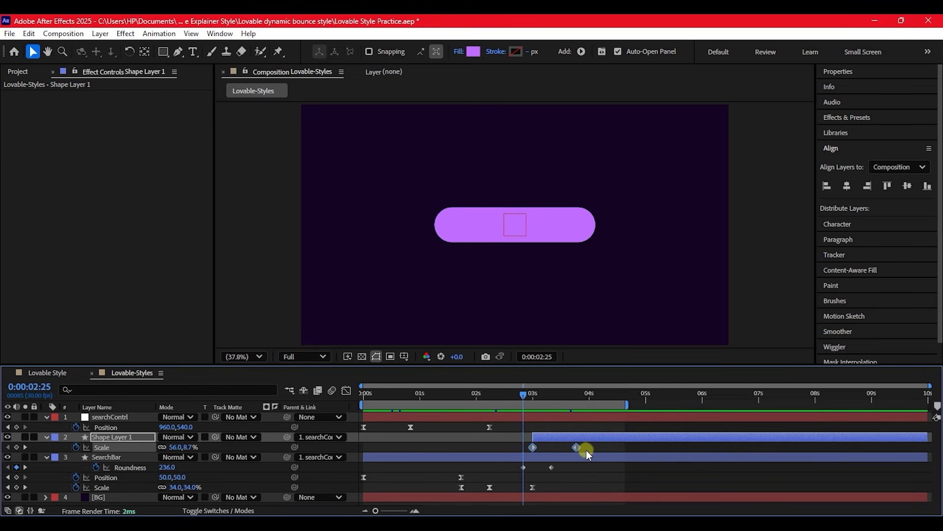
pyautogui.rightClick(576, 447)
pyautogui.moveTo(614, 437)
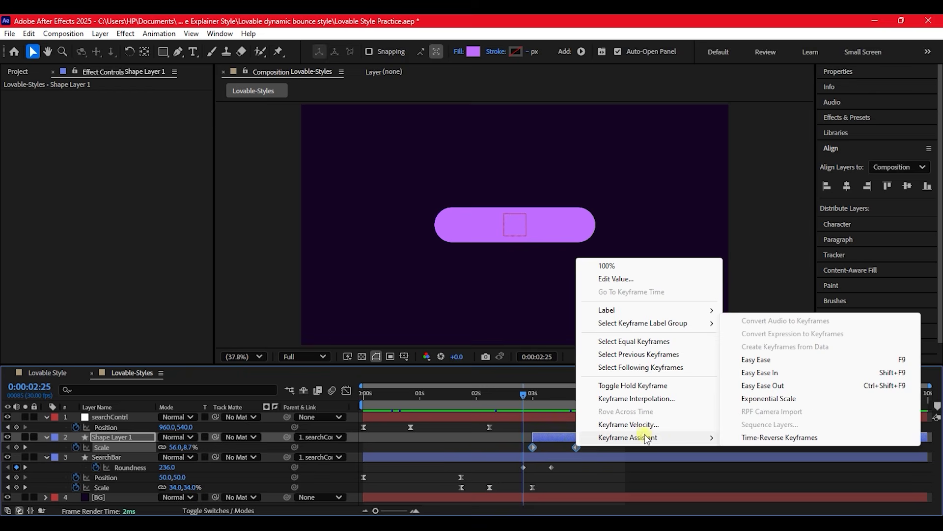
pyautogui.click(751, 359)
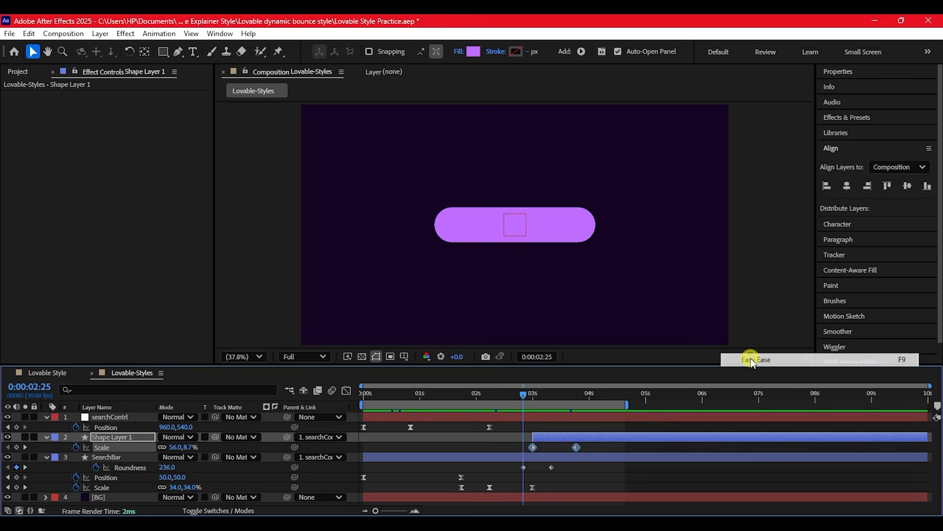
# Step: Lengthen the outgoing ease of Shape Layer 1's first Scale keyframe in the speed graph so the growth peaks late
pyautogui.click(533, 447)
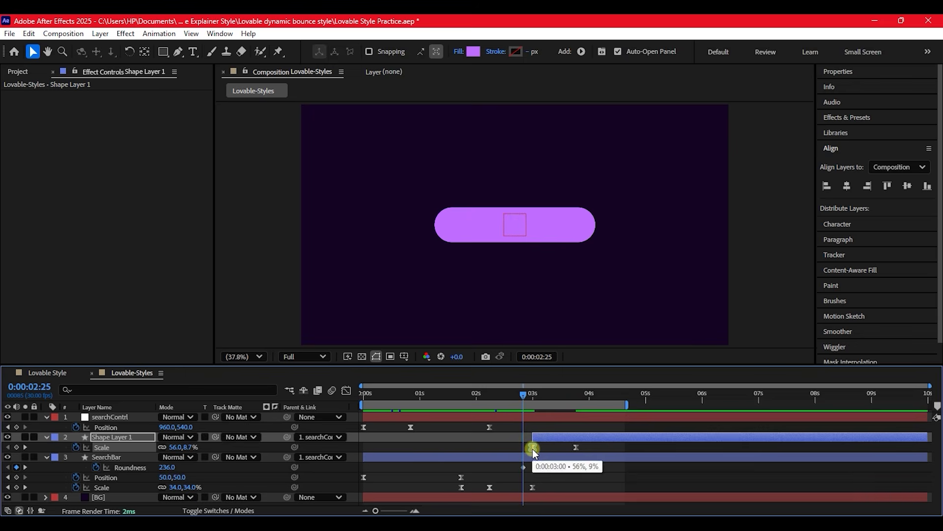
pyautogui.click(346, 390)
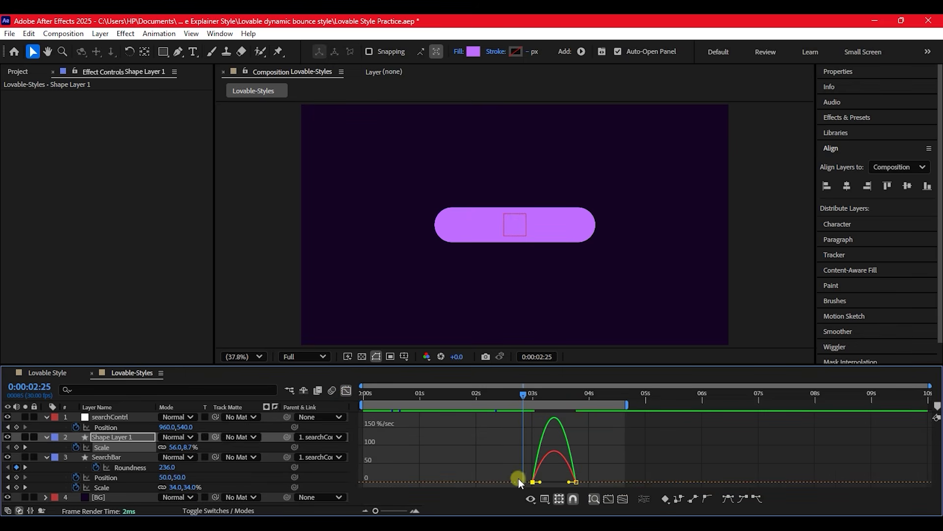
pyautogui.moveTo(541, 482); pyautogui.dragTo(555, 482)
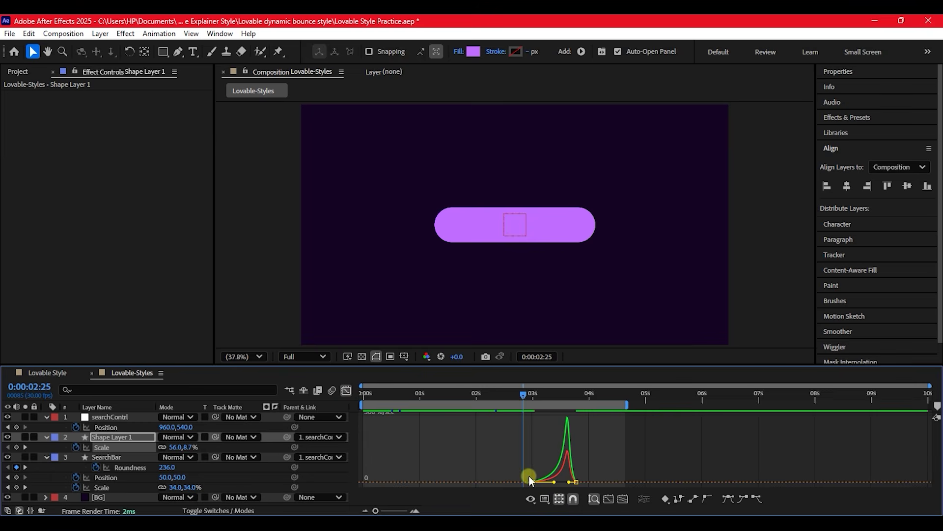
pyautogui.click(348, 389)
pyautogui.click(534, 446)
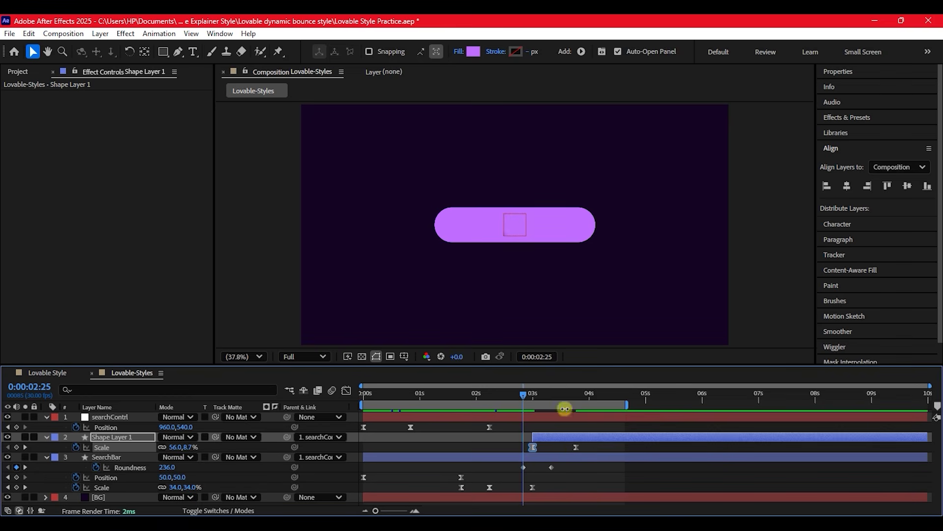
# Step: Move Shape Layer 1's second Scale keyframe to 0:00:03:25 and scrub back to check the transition from the search bar
pyautogui.moveTo(524, 395); pyautogui.dragTo(580, 447)
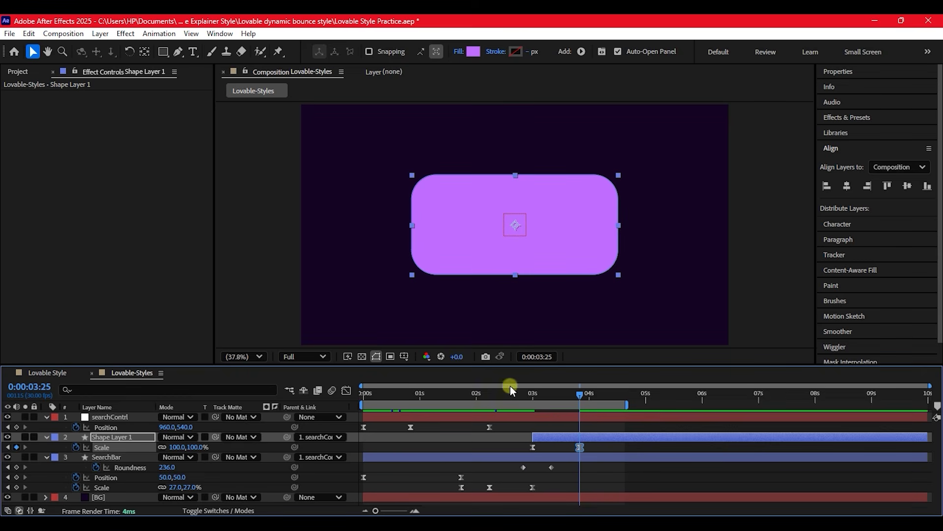
pyautogui.moveTo(500, 397); pyautogui.dragTo(522, 417)
pyautogui.click(517, 471)
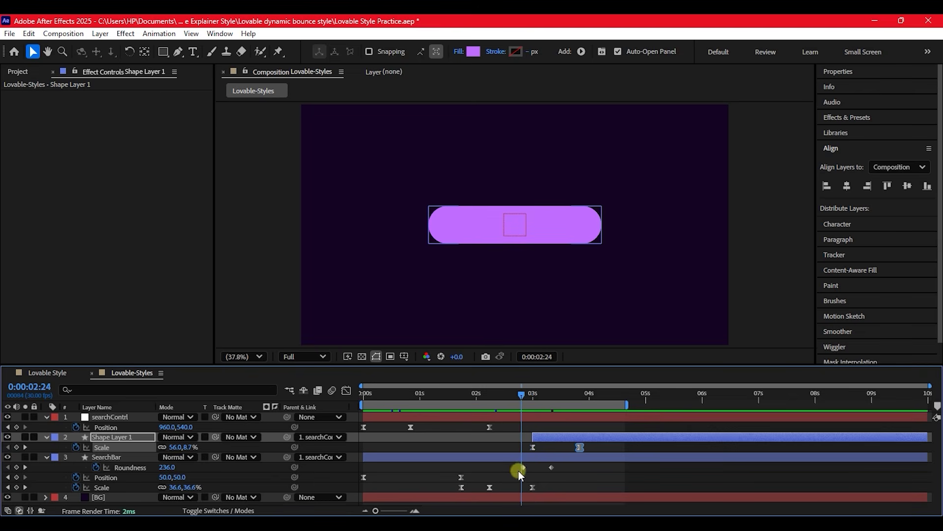
# Step: Set SearchBar's Roundness to 68 at its 0:00:03:10 keyframe and ease the Roundness keyframes
pyautogui.click(110, 457)
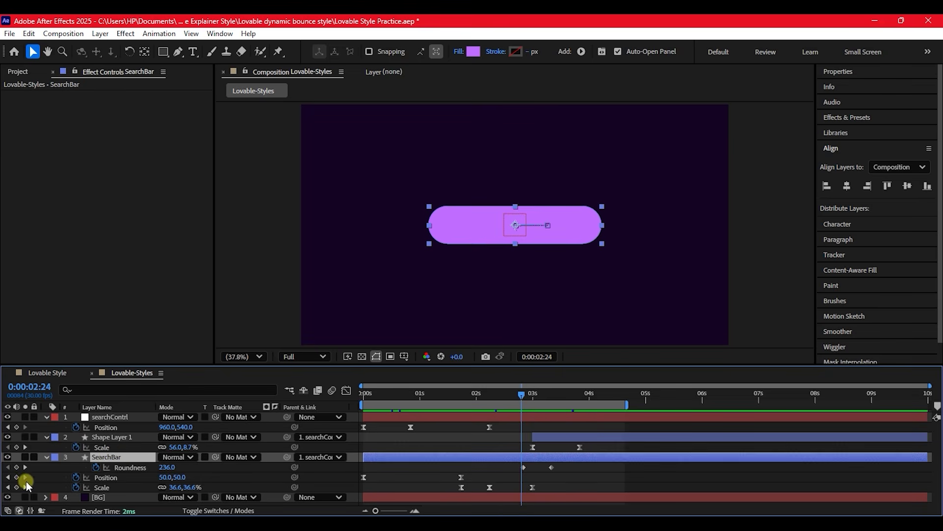
pyautogui.press('k')
pyautogui.press('k')
pyautogui.press('k')
pyautogui.moveTo(169, 468); pyautogui.dragTo(126, 468)
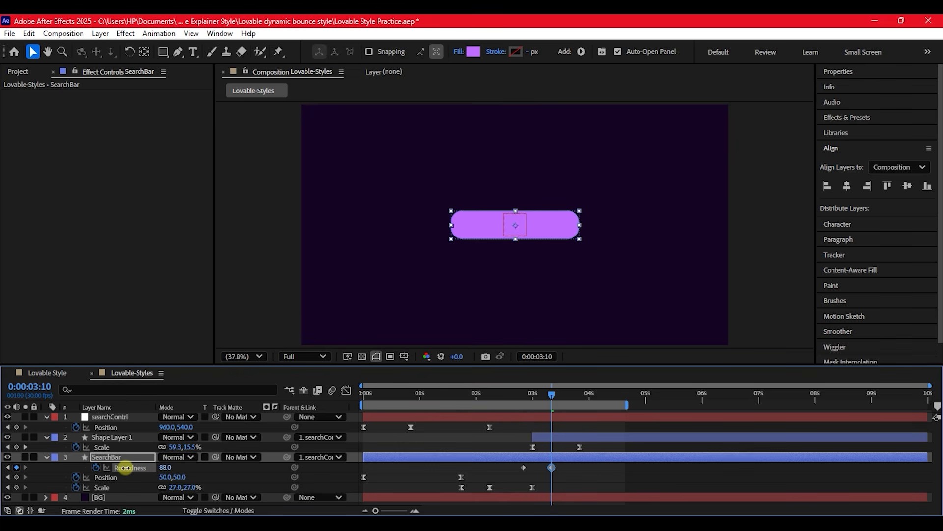
pyautogui.moveTo(569, 411)
pyautogui.mouseDown()
pyautogui.moveTo(524, 412)
pyautogui.moveTo(552, 413)
pyautogui.mouseUp()
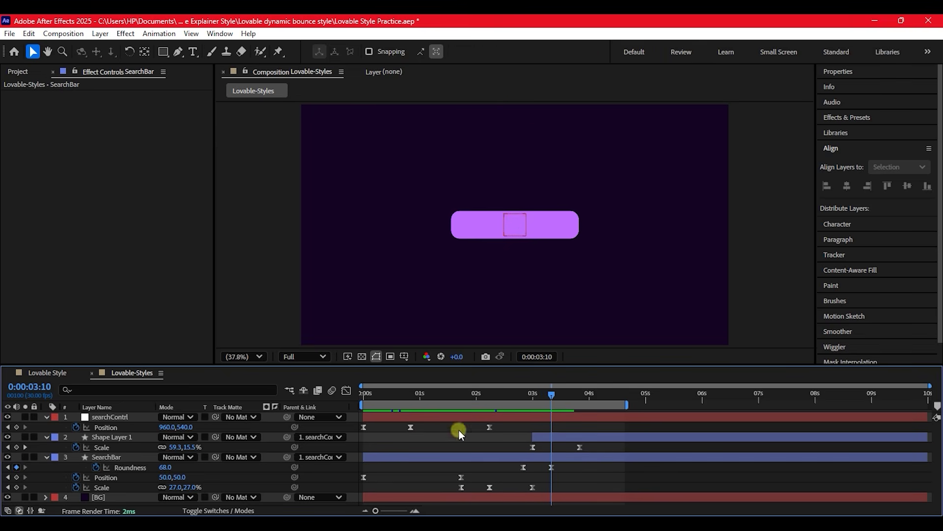
# Step: Change Shape Layer 1's fill to dark purple 4A0083 to tell it apart from the search bar
pyautogui.click(579, 434)
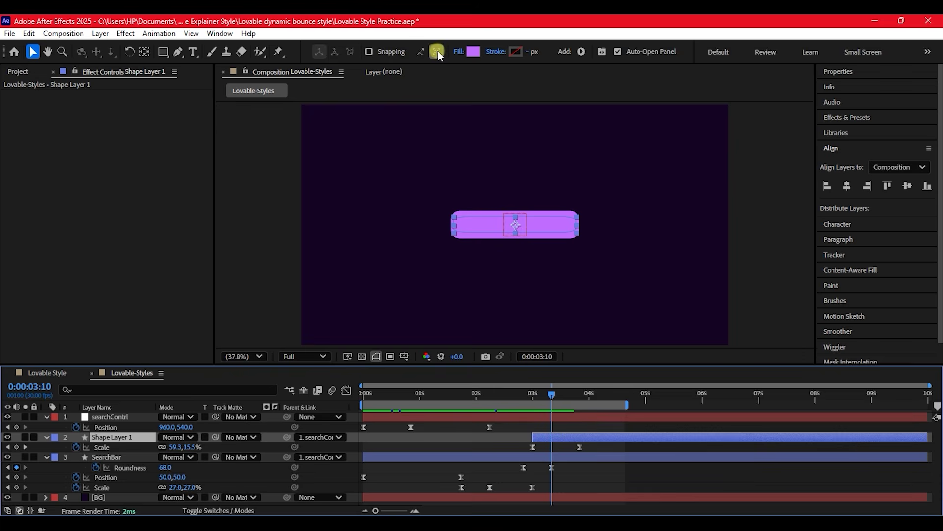
pyautogui.click(473, 54)
pyautogui.moveTo(473, 262); pyautogui.dragTo(489, 270)
pyautogui.click(588, 200)
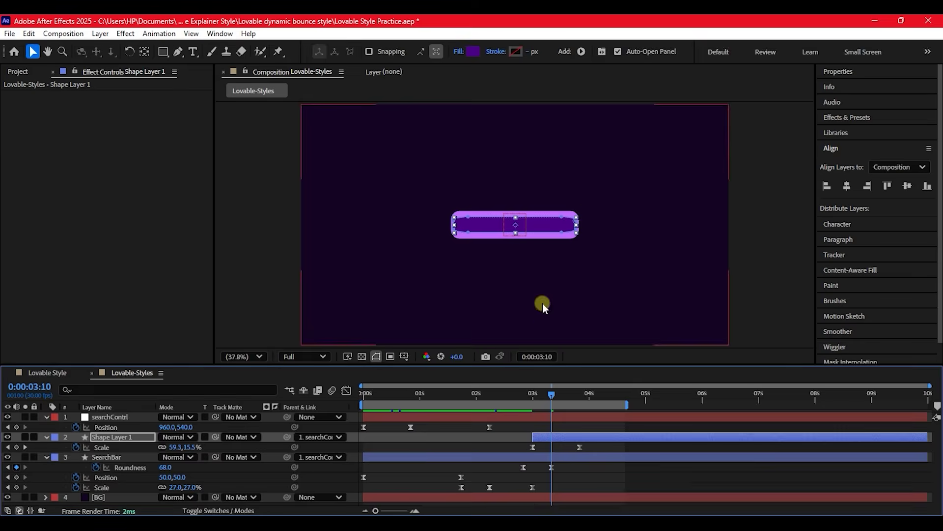
# Step: At 0:00:03:00, rescale Shape Layer 1's first Scale keyframe to 57.0, 27.1% to fit over the search bar
pyautogui.press('j')
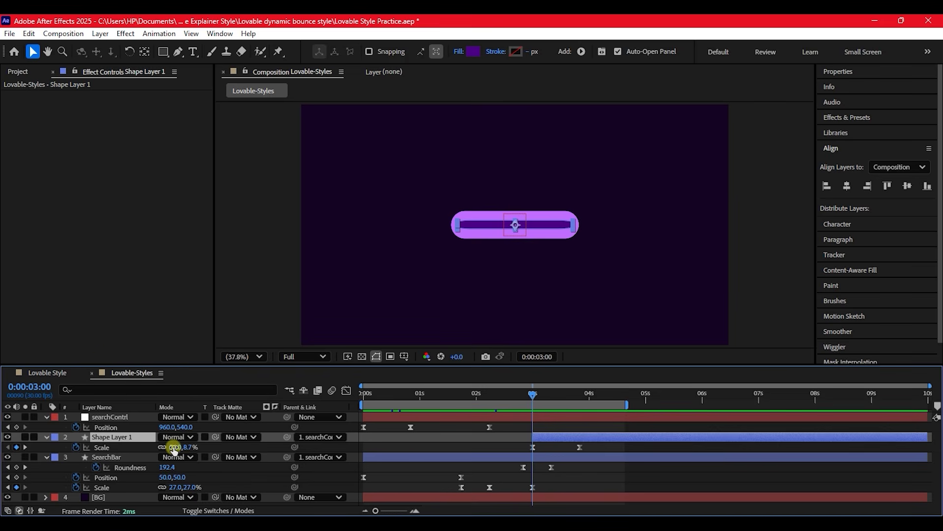
pyautogui.moveTo(175, 447); pyautogui.dragTo(174, 446)
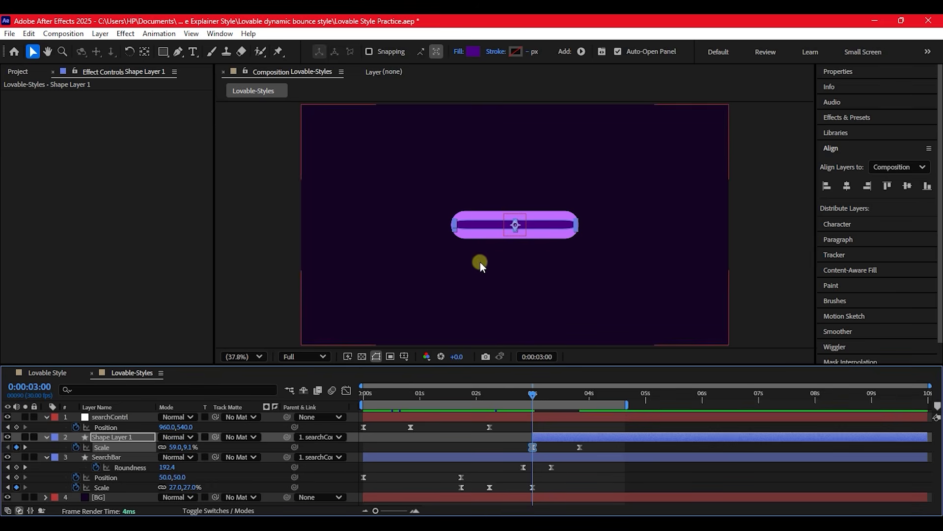
pyautogui.moveTo(515, 221); pyautogui.dragTo(515, 212)
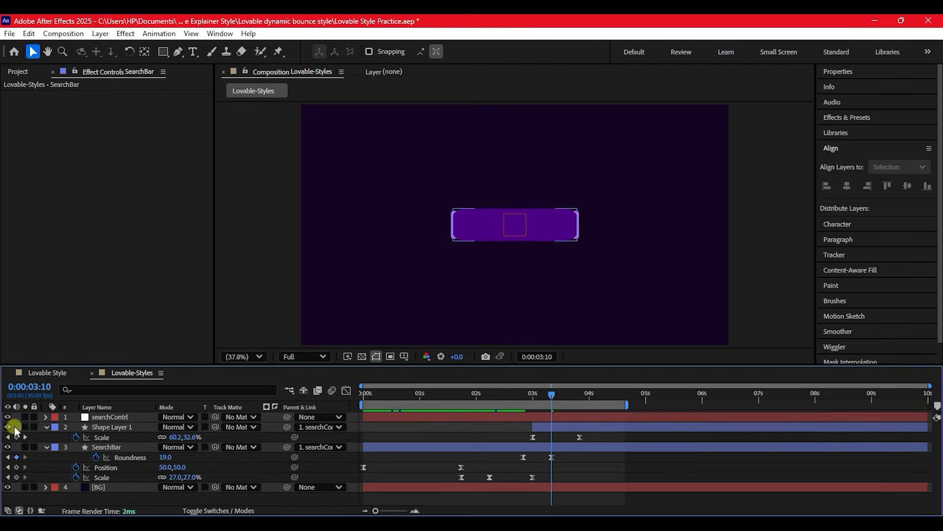
# Step: With Shape Layer 1 hidden, match its fill to the search bar's purple BF6CFF and preview the animation from the start
pyautogui.click(101, 427)
pyautogui.click(8, 427)
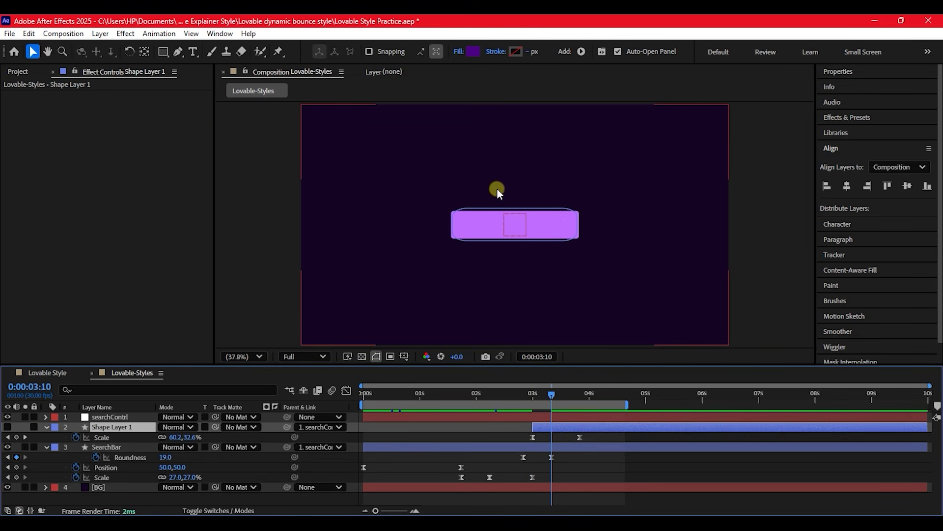
pyautogui.click(473, 52)
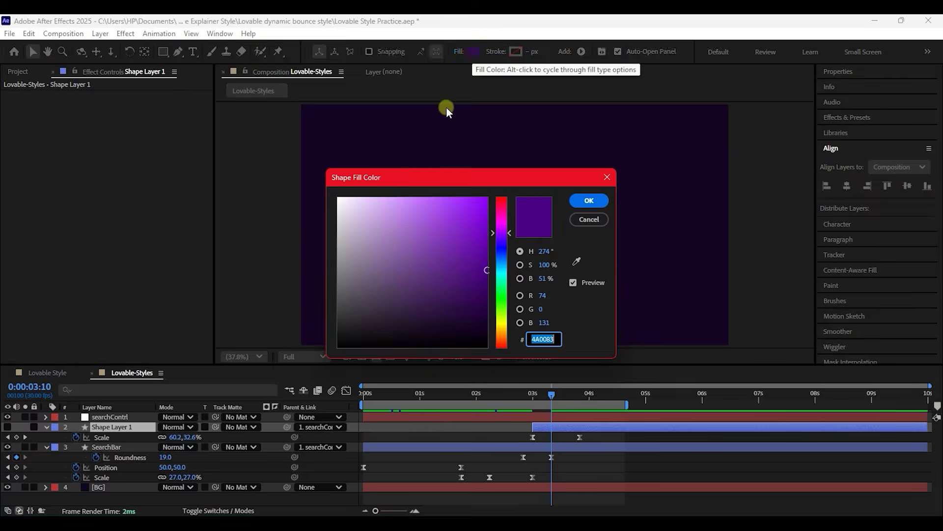
pyautogui.moveTo(497, 175); pyautogui.dragTo(388, 247)
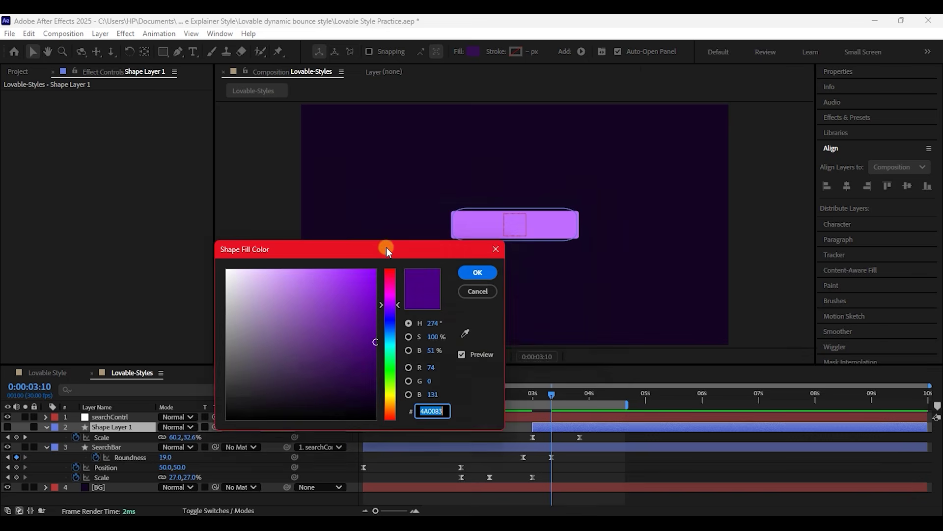
pyautogui.click(464, 331)
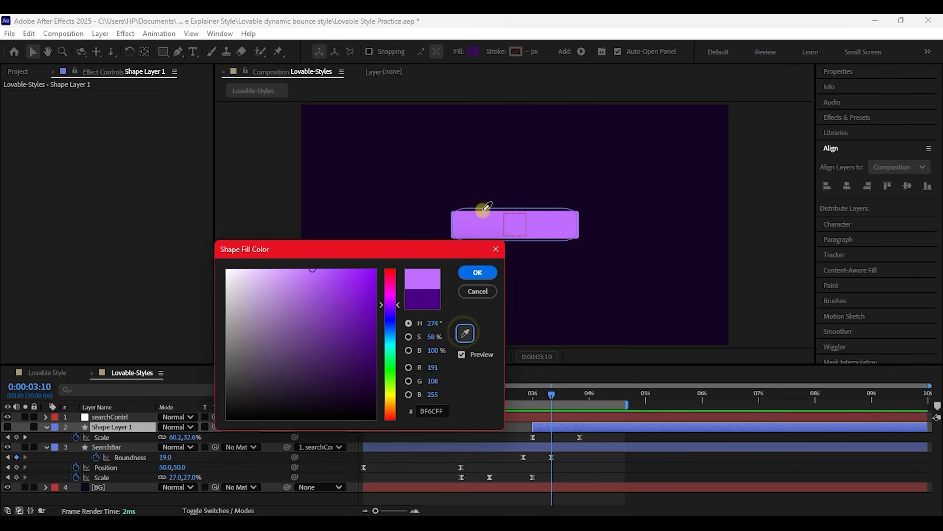
pyautogui.click(480, 223)
pyautogui.click(478, 272)
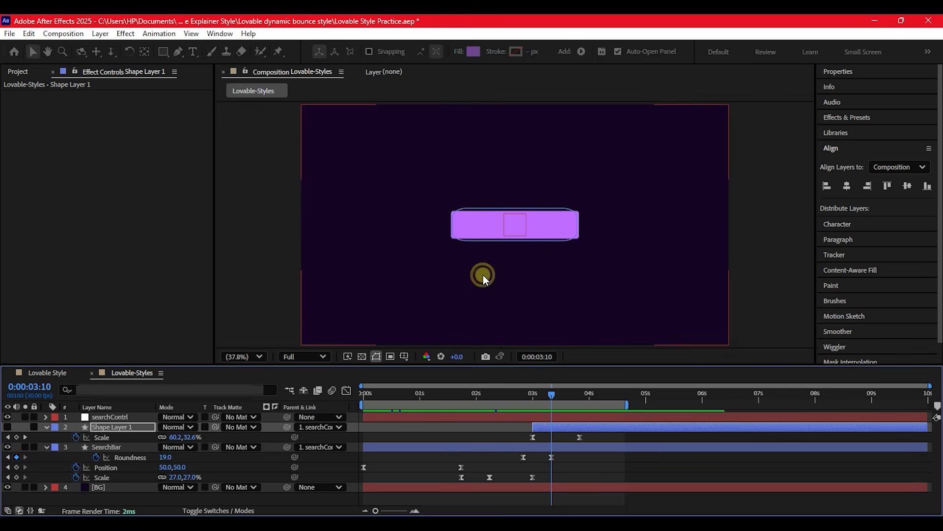
pyautogui.press('Home')
pyautogui.press('space')
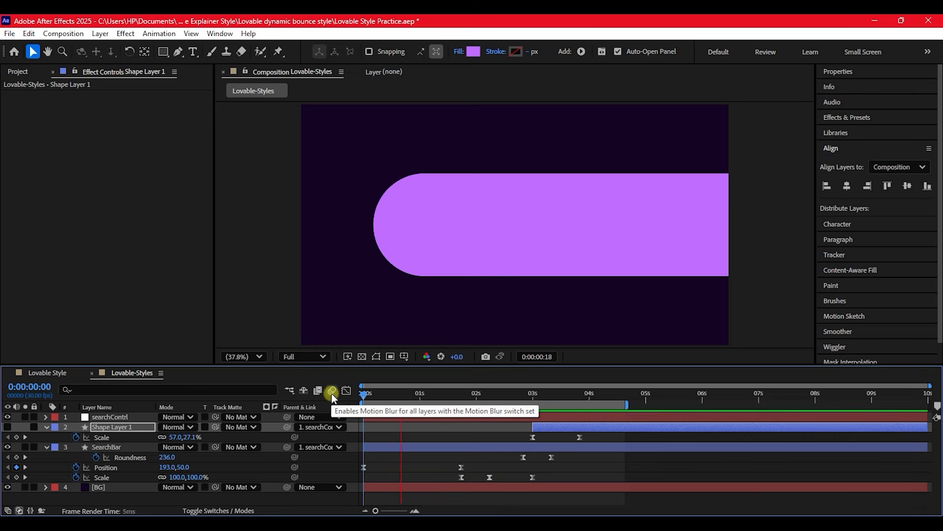
# Step: Make Shape Layer 1 visible again and play back the search bar animation
pyautogui.click(7, 427)
pyautogui.press('space')
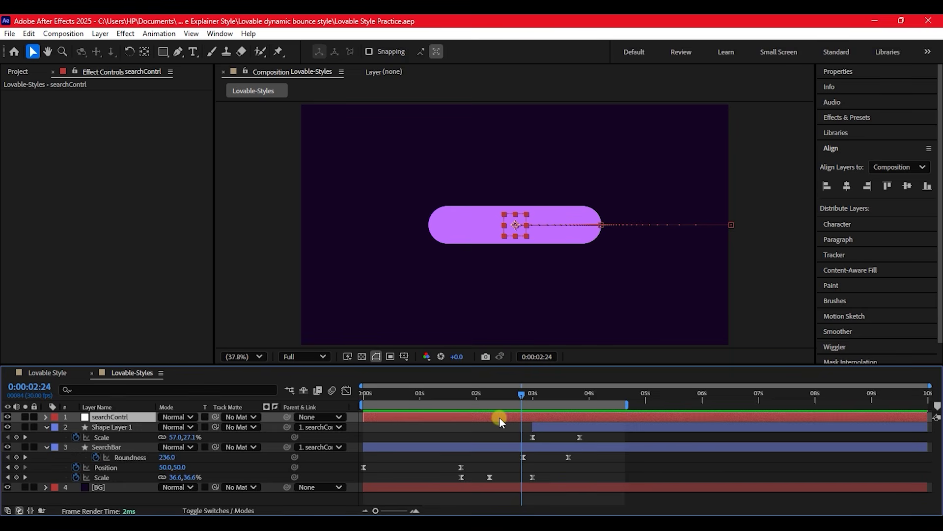
# Step: Animate searchContrl's Scale from 100% at 0:00:03:04 to 152% at 0:00:04:15
pyautogui.press('p')
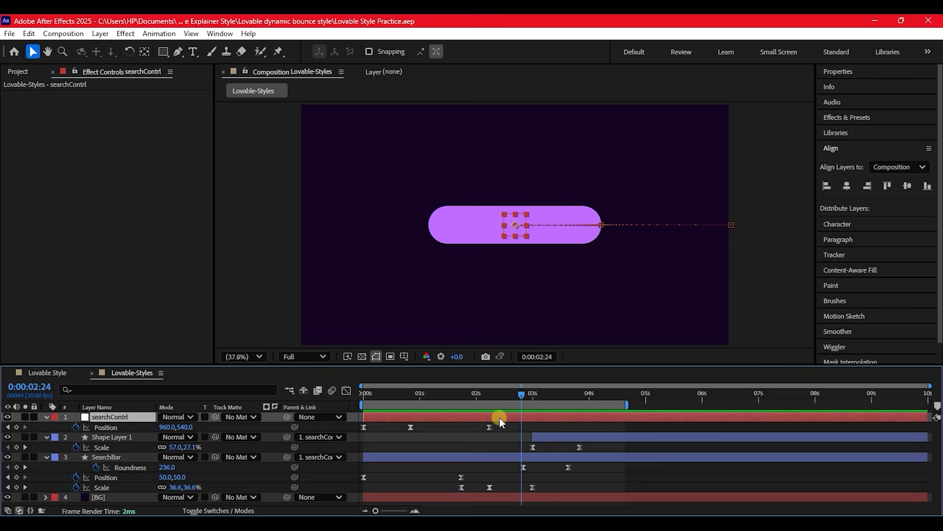
pyautogui.hotkey('shift', 's')
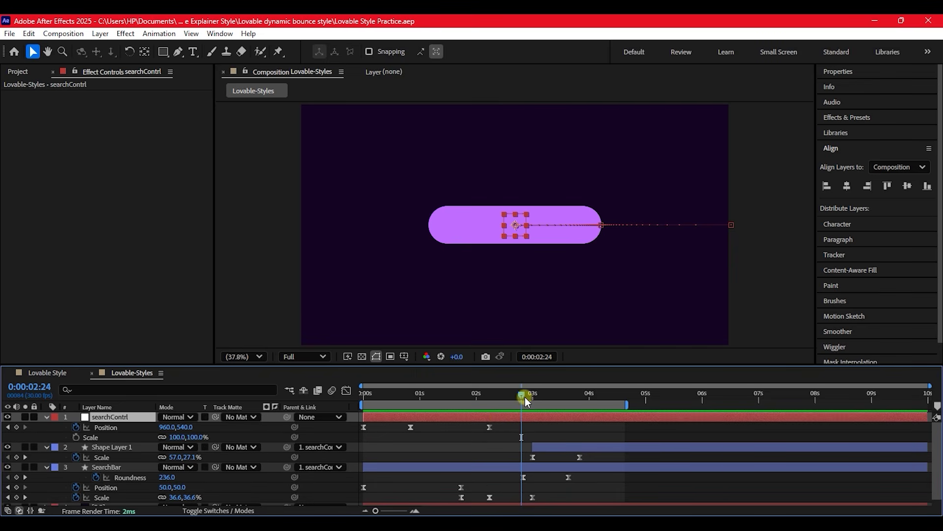
pyautogui.moveTo(522, 395); pyautogui.dragTo(541, 400)
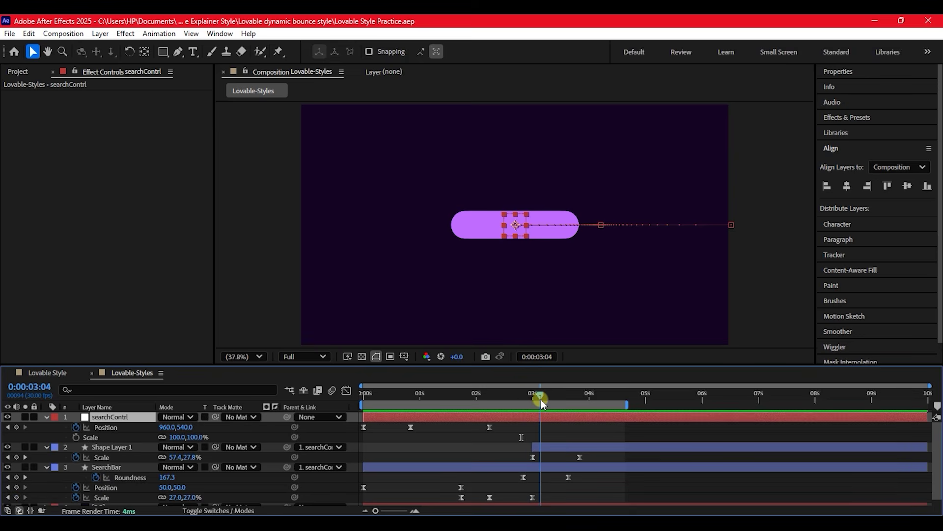
pyautogui.click(75, 437)
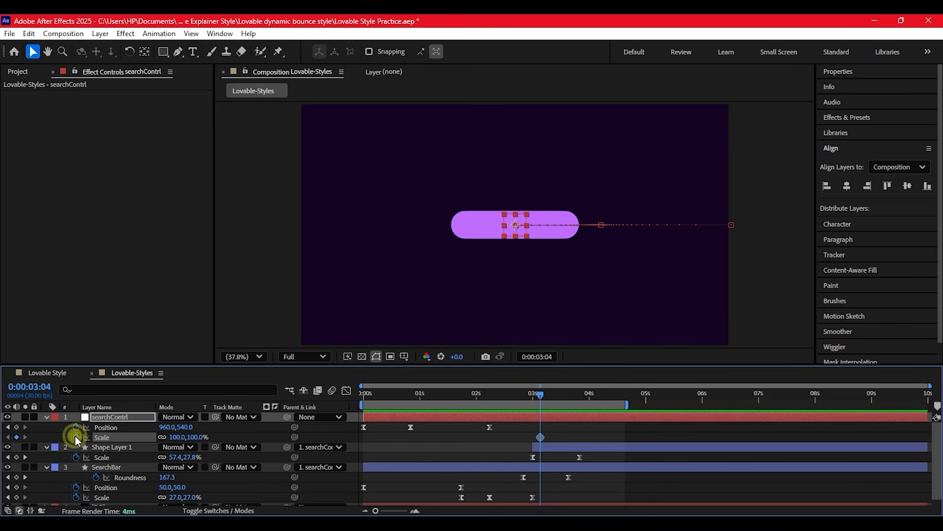
pyautogui.moveTo(604, 397); pyautogui.dragTo(618, 396)
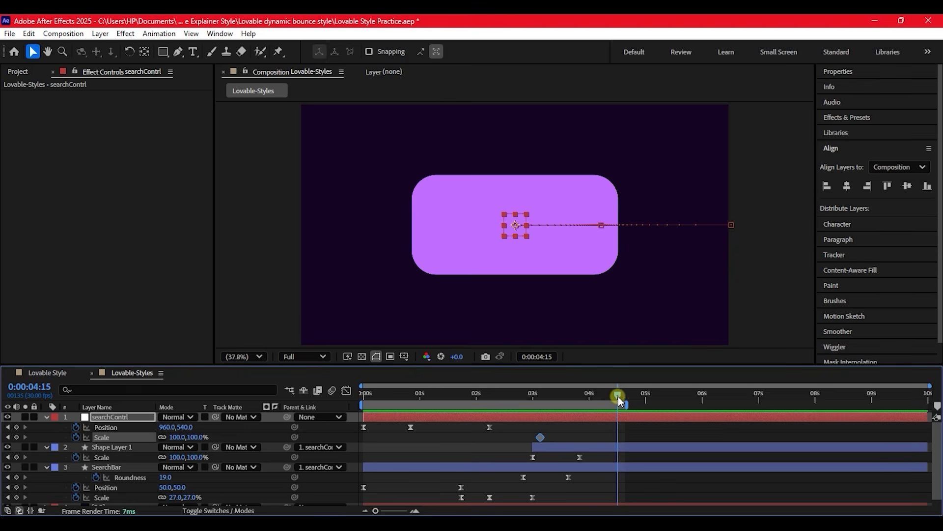
pyautogui.click(175, 436)
pyautogui.press('Return')
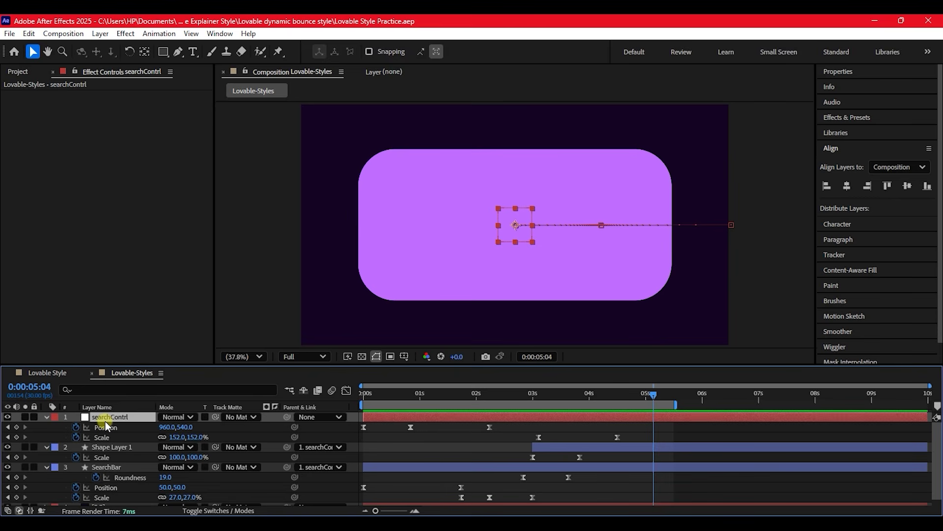
# Step: Pre-compose all layers into a new composition named Search, moving all attributes into it
pyautogui.hotkey('ctrl', 'a')
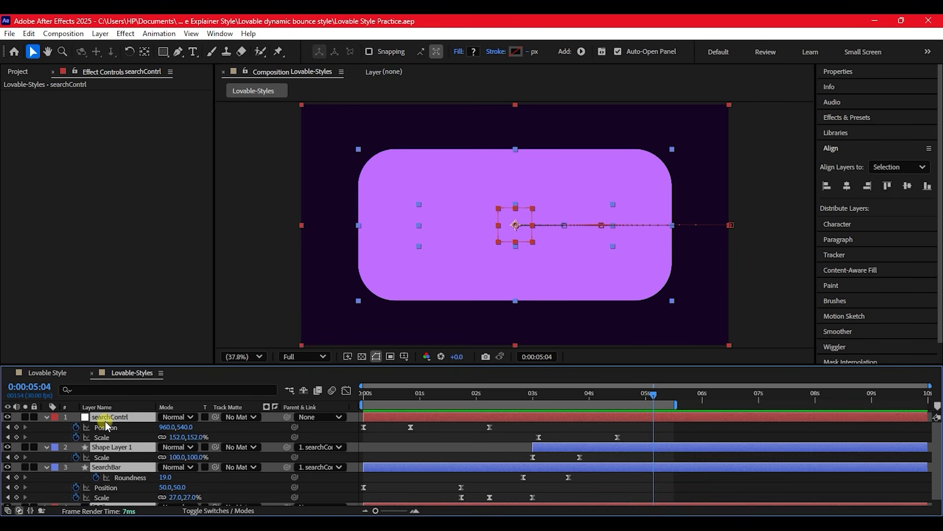
pyautogui.hotkey('ctrl', 'shift', 'c')
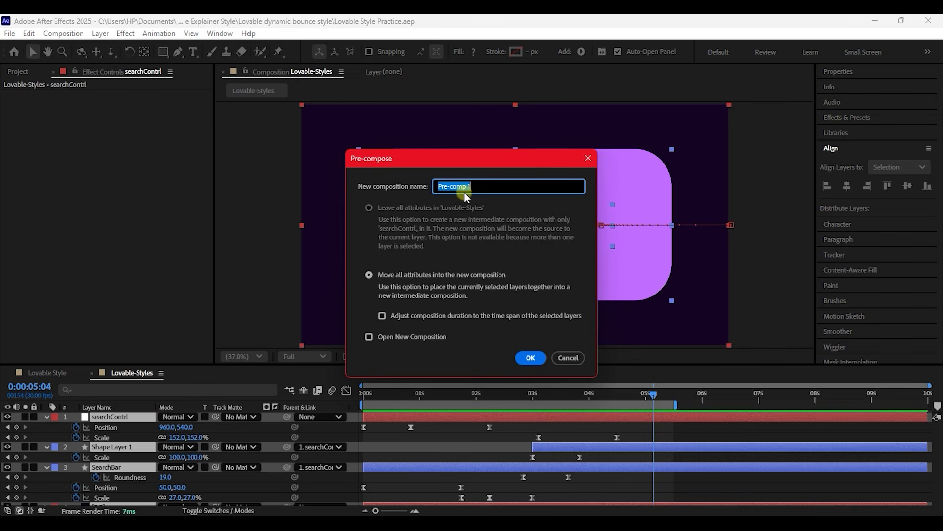
pyautogui.write('Search')
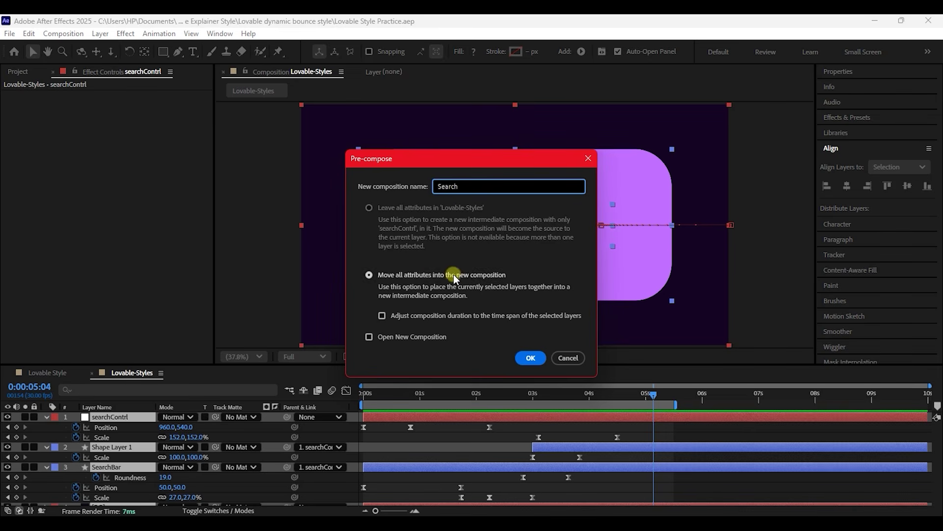
pyautogui.click(539, 357)
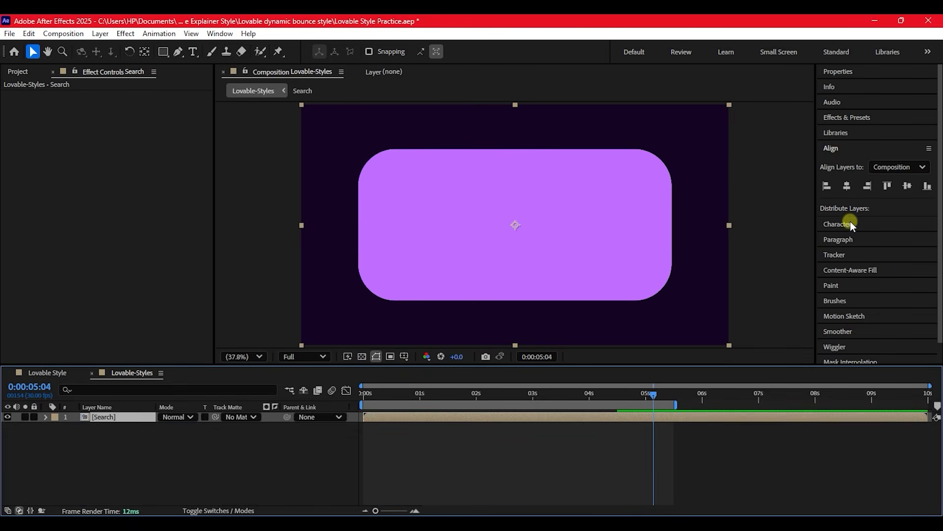
# Step: Search the effects and presets for "fill"
pyautogui.click(841, 122)
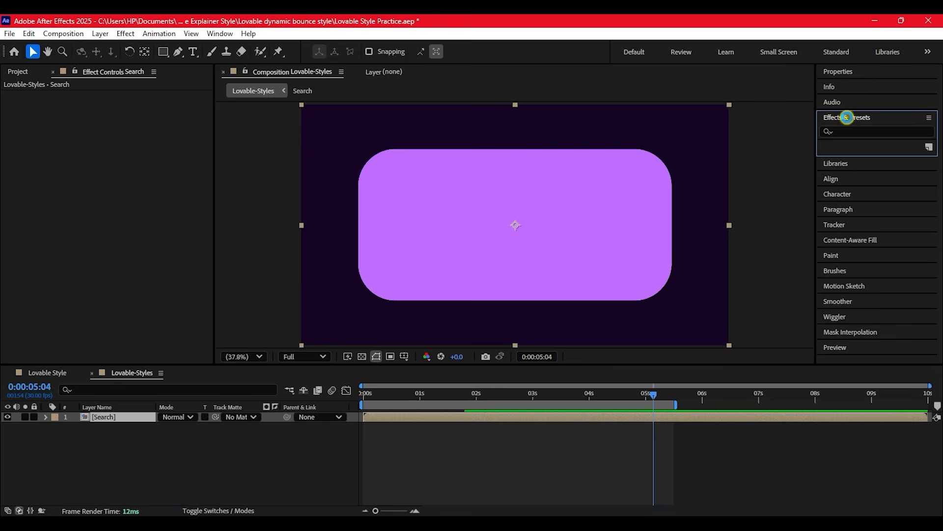
pyautogui.click(845, 131)
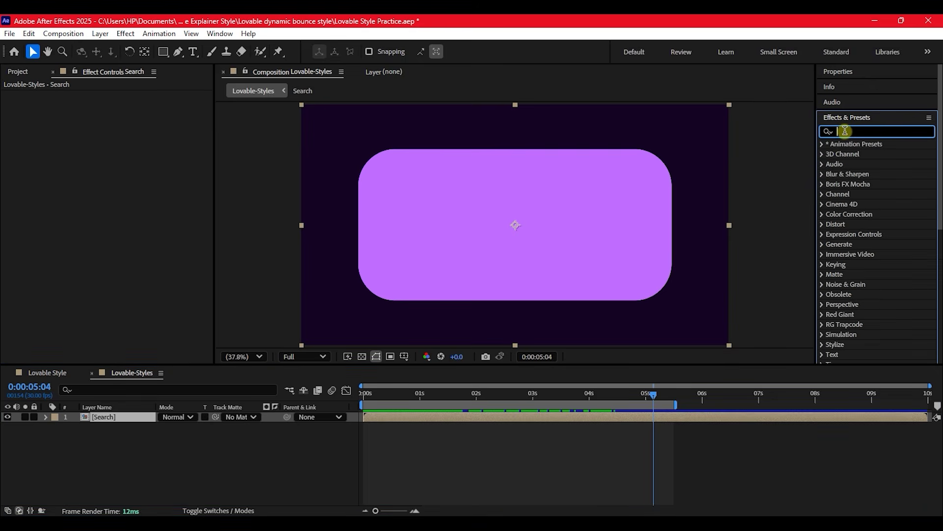
pyautogui.write('fill')
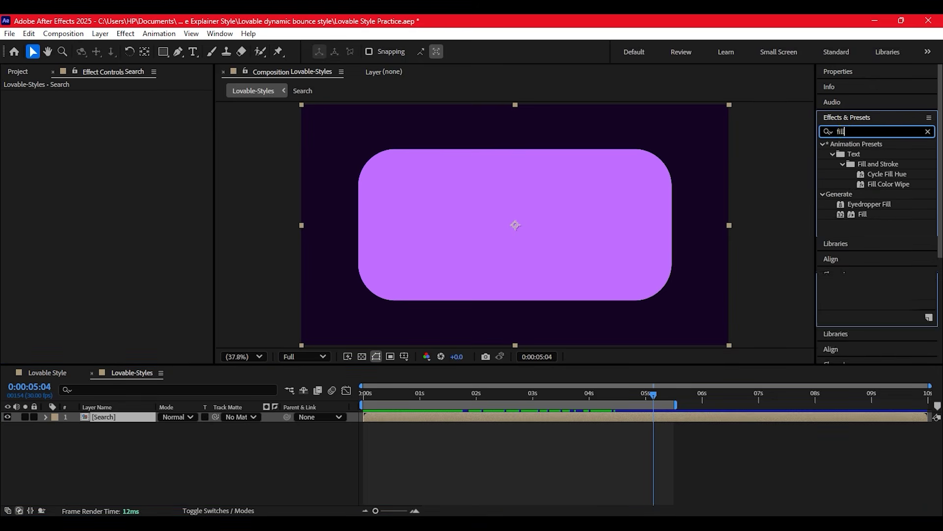
# Step: Try the Fill effect on the Search precomp and undo it
pyautogui.moveTo(855, 214); pyautogui.dragTo(482, 416)
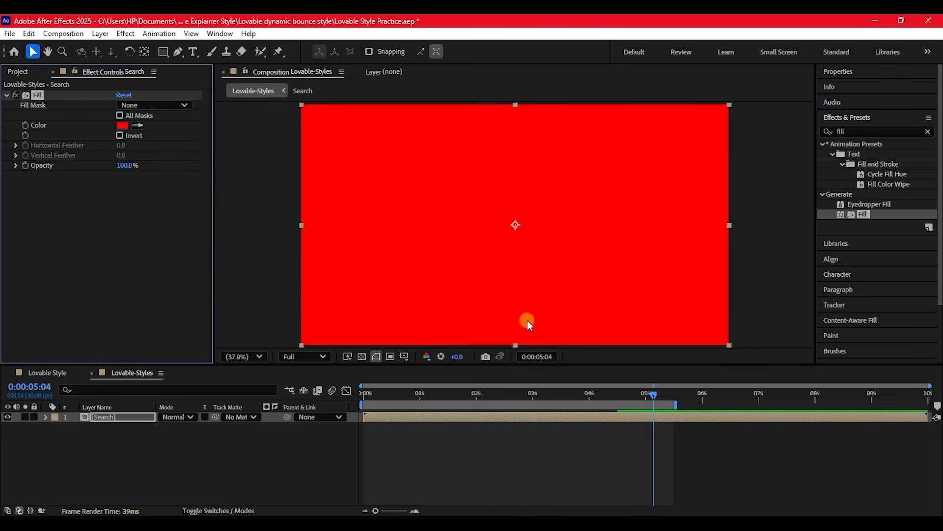
pyautogui.hotkey('ctrl', 'z')
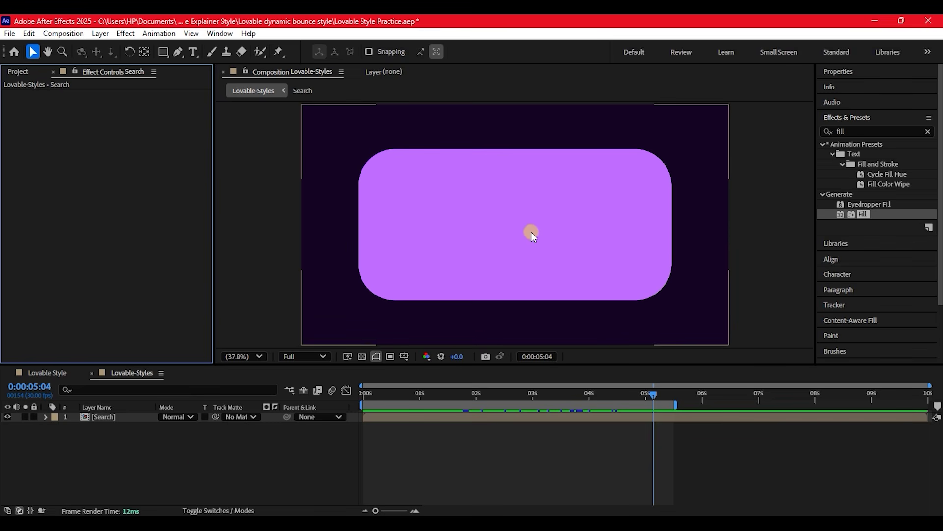
# Step: Move the BG layer out of the Search precomp into Lovable-Styles and place it below the Search layer
pyautogui.doubleClick(85, 416)
pyautogui.click(98, 445)
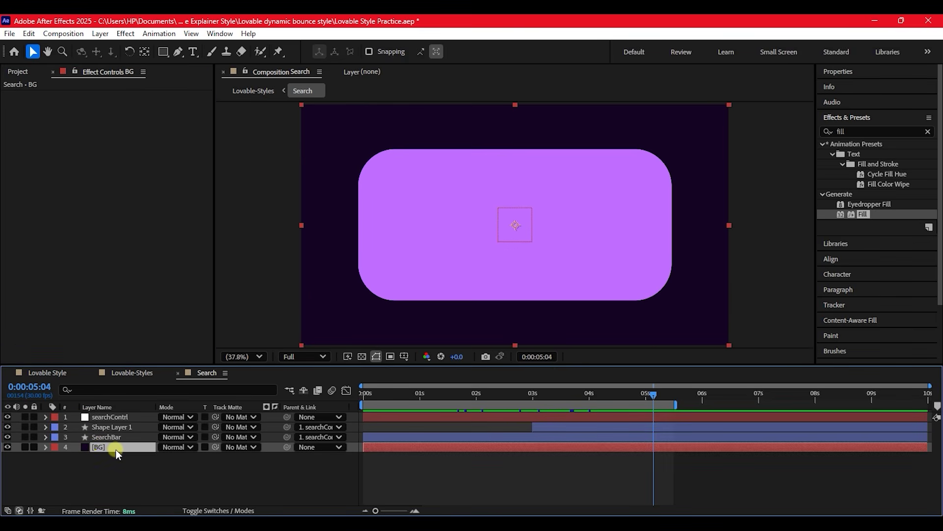
pyautogui.press('Delete')
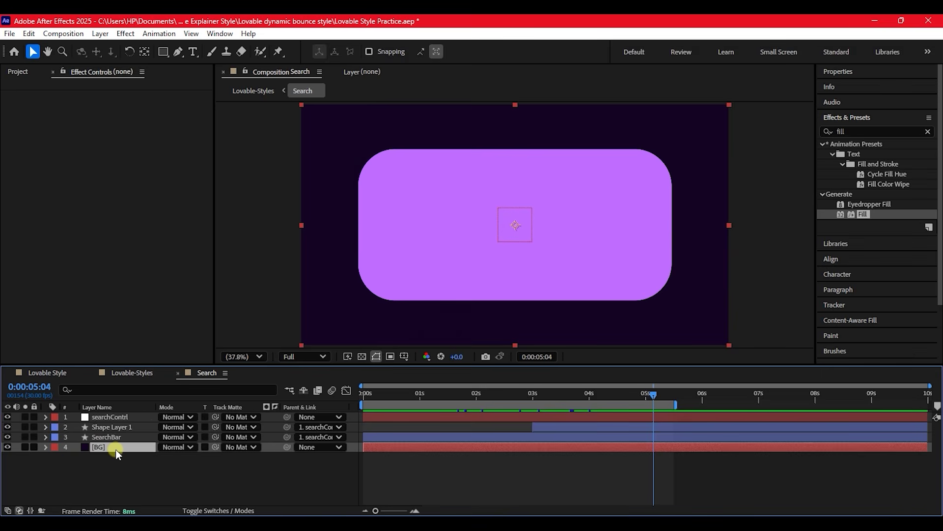
pyautogui.click(126, 372)
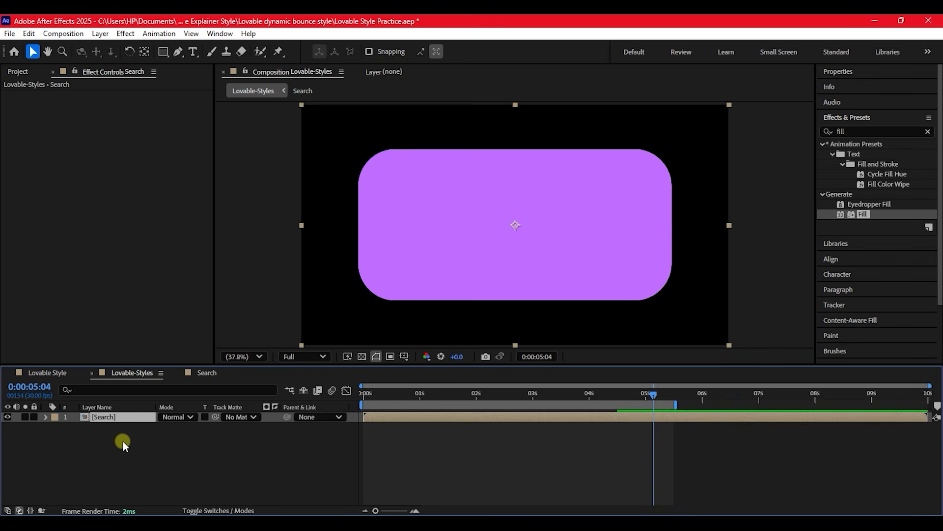
pyautogui.hotkey('ctrl', 'v')
pyautogui.moveTo(118, 415); pyautogui.dragTo(170, 427)
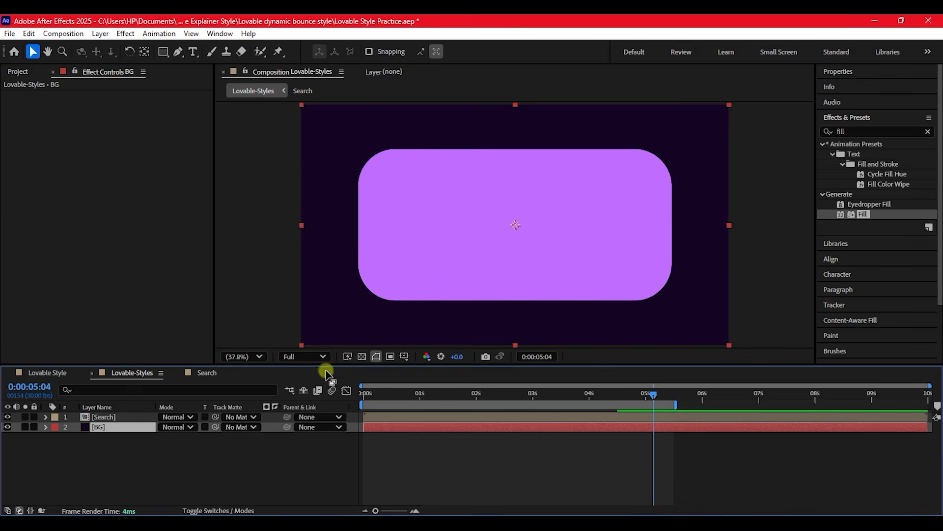
# Step: Apply the Fill effect to the Search layer and set its color to near-black 070707
pyautogui.click(111, 417)
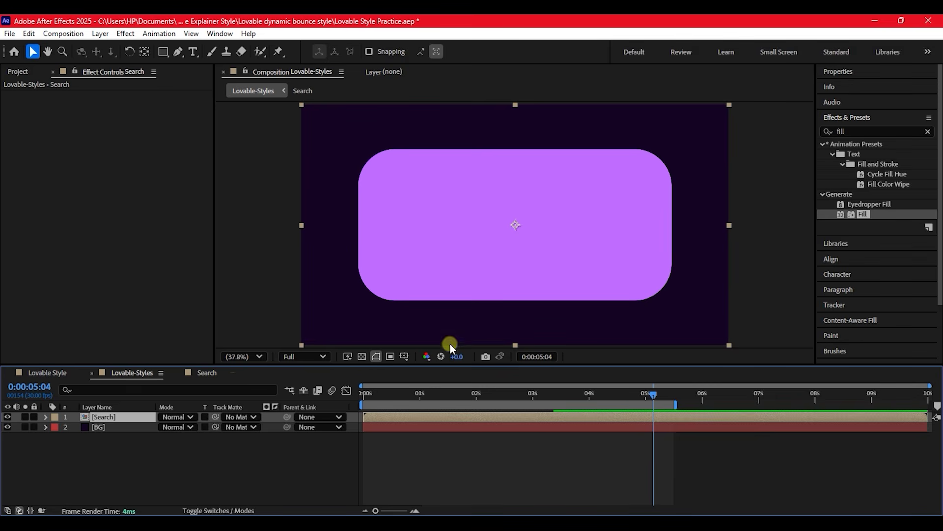
pyautogui.doubleClick(842, 211)
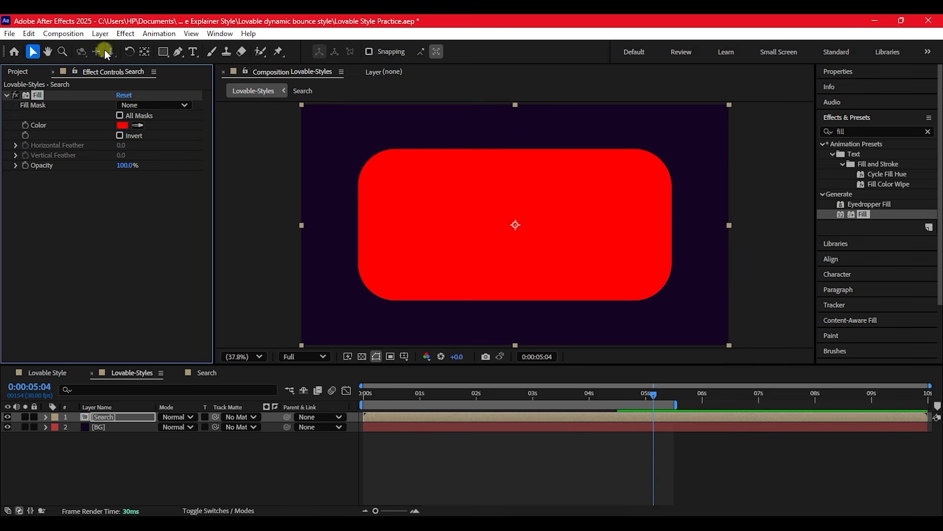
pyautogui.click(122, 125)
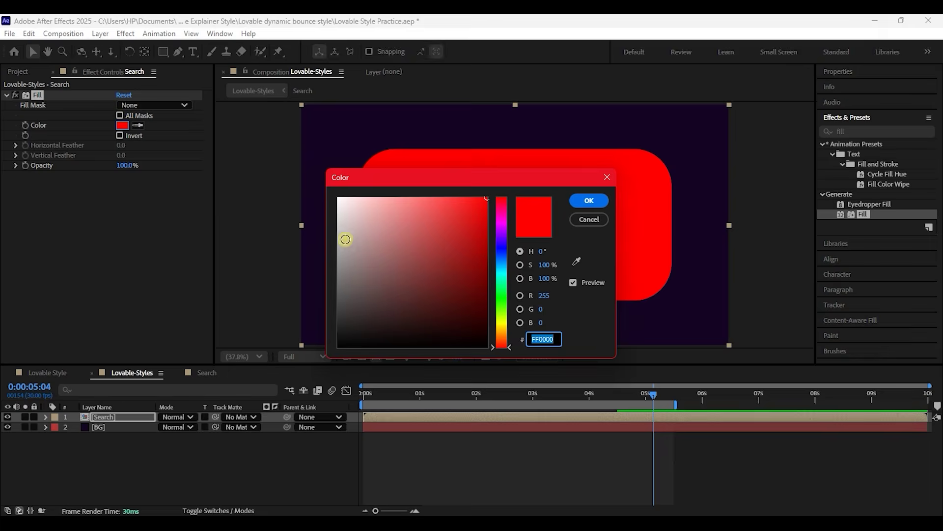
pyautogui.moveTo(349, 312)
pyautogui.mouseDown()
pyautogui.moveTo(357, 329)
pyautogui.moveTo(331, 349)
pyautogui.moveTo(324, 343)
pyautogui.mouseUp()
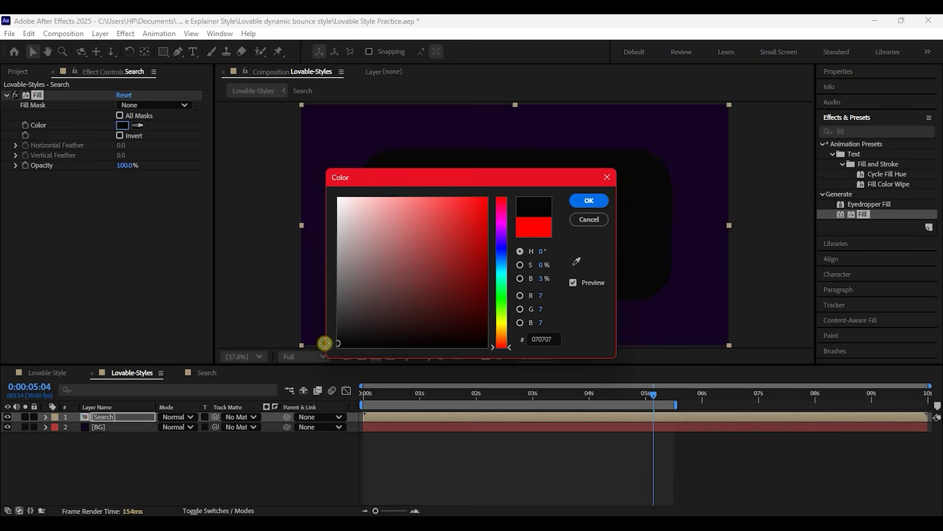
pyautogui.click(583, 202)
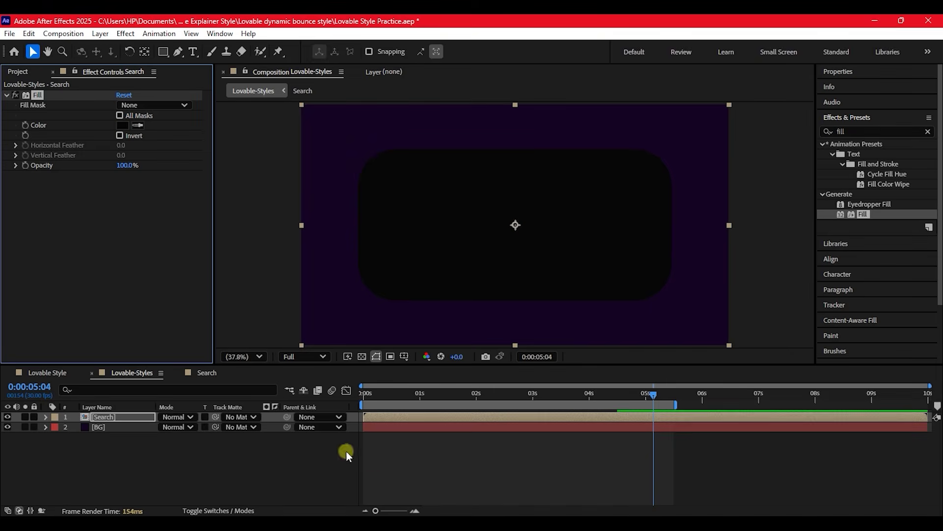
# Step: Duplicate the Search layer and set the lower copy's Fill color to red FF0101
pyautogui.click(131, 417)
pyautogui.hotkey('ctrl', 'd')
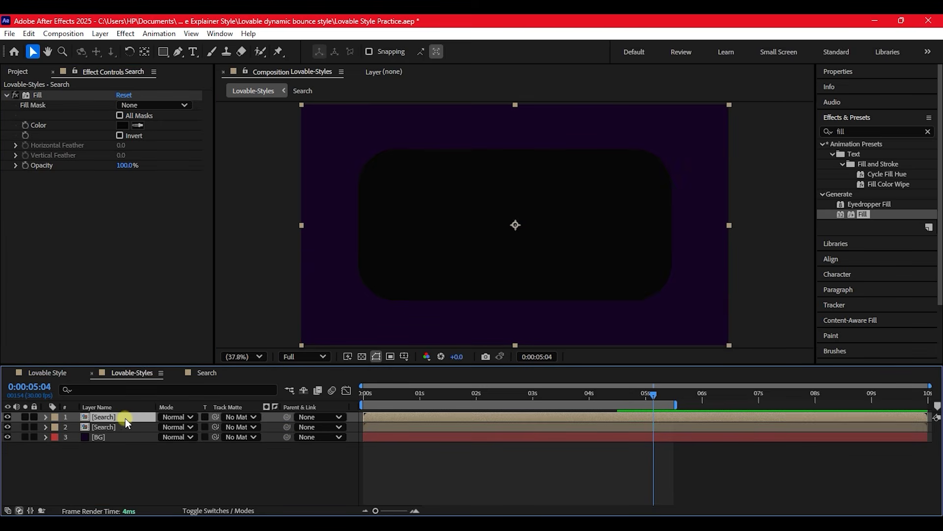
pyautogui.click(111, 428)
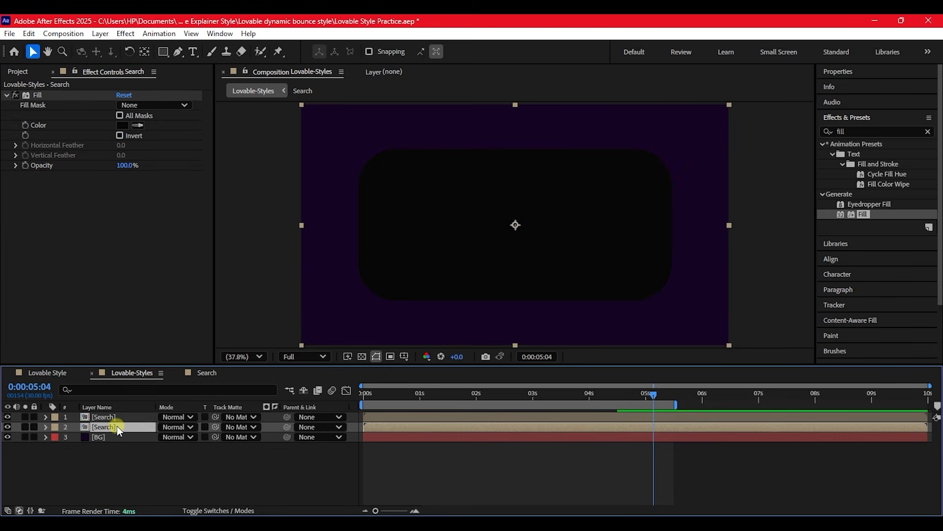
pyautogui.click(123, 126)
pyautogui.moveTo(448, 196); pyautogui.dragTo(499, 179)
pyautogui.click(589, 200)
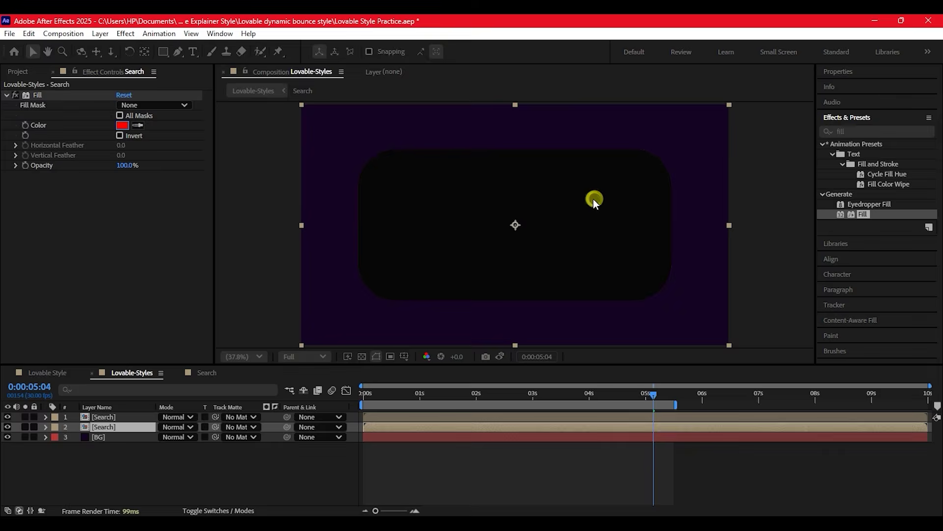
# Step: Scale the lower Search layer up to 112% so it extends beyond the black panel
pyautogui.click(123, 357)
pyautogui.click(116, 427)
pyautogui.press('s')
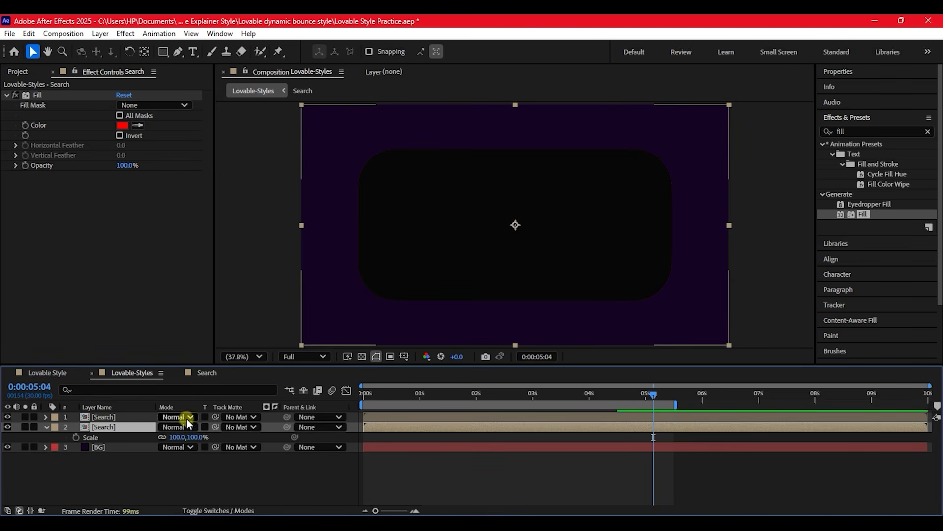
pyautogui.moveTo(175, 437); pyautogui.dragTo(183, 437)
# Step: Change the lower Search layer's Fill color to orange EE4208
pyautogui.click(121, 428)
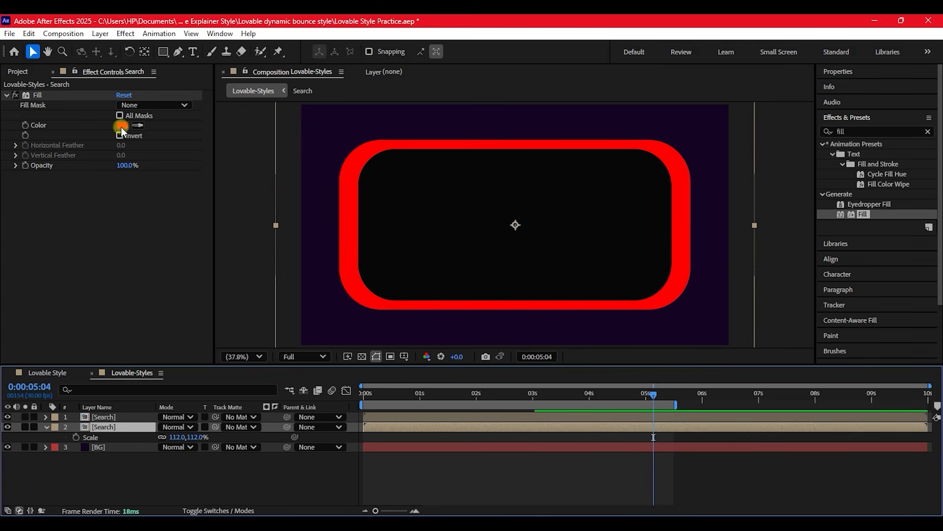
pyautogui.click(121, 127)
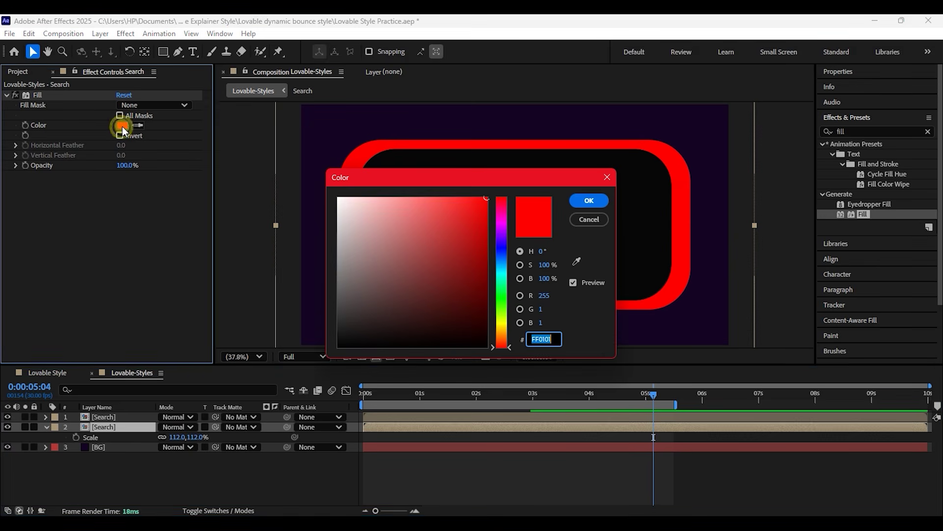
pyautogui.write('EE4208')
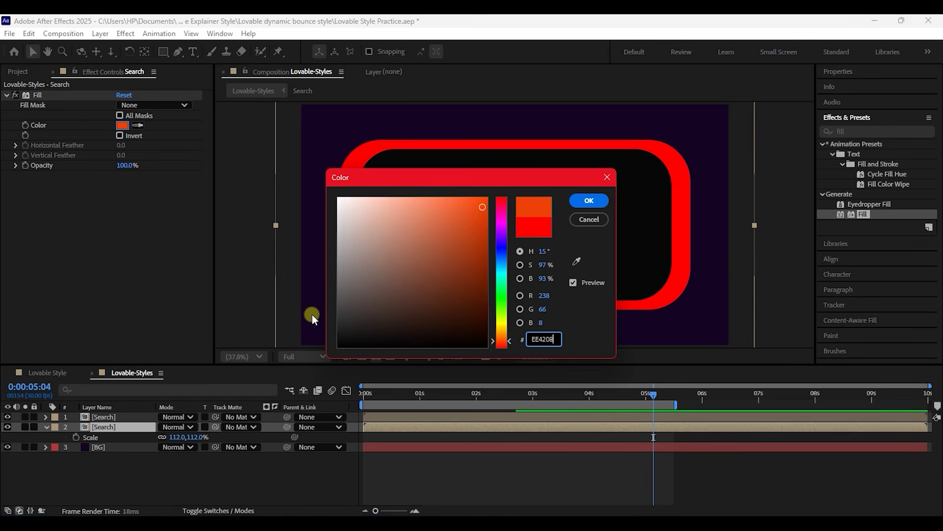
pyautogui.click(583, 199)
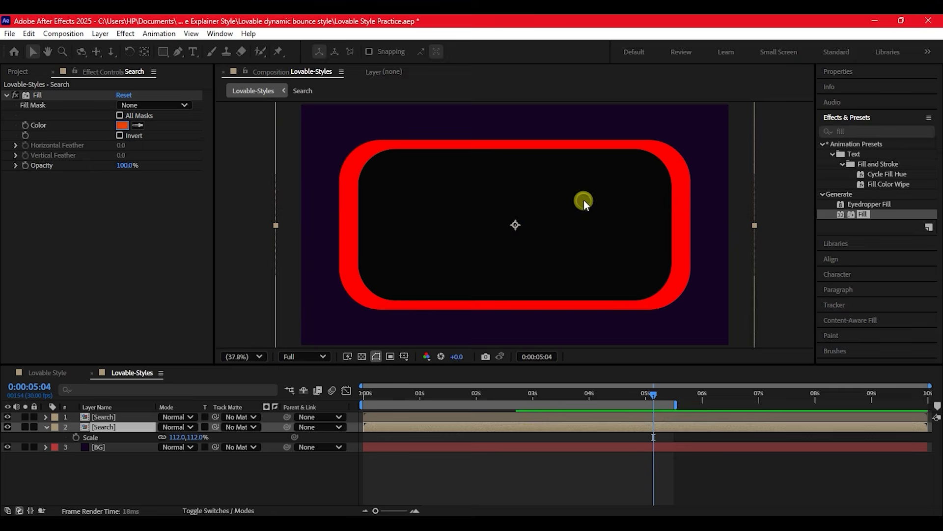
# Step: Find the Gaussian Blur effect and apply it to the lower, orange Search layer
pyautogui.click(857, 132)
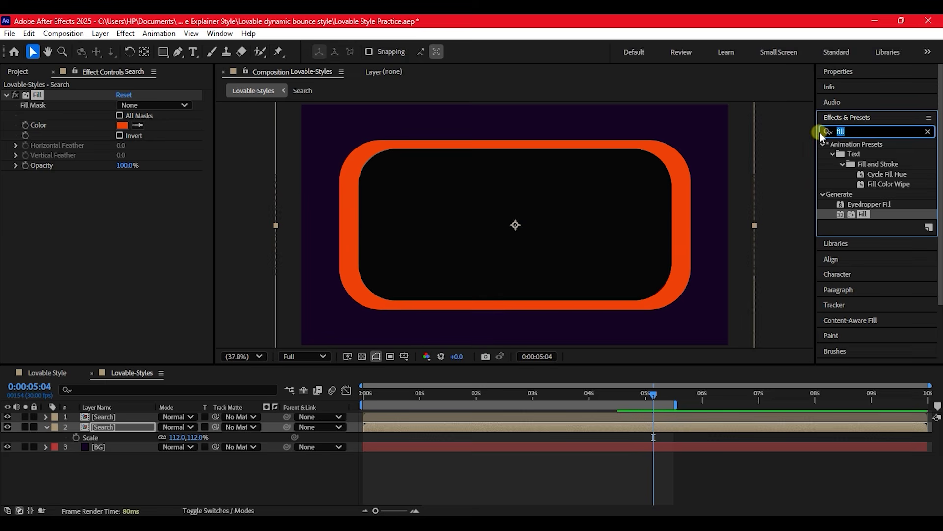
pyautogui.write('gauss')
pyautogui.moveTo(877, 154); pyautogui.dragTo(540, 429)
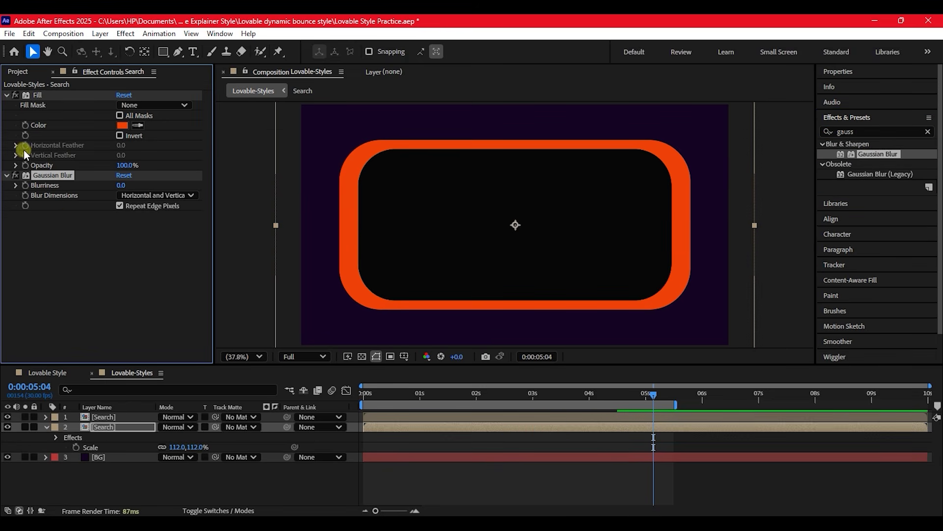
# Step: Try a Gaussian Blur blurriness of 200 on the lower, orange Search layer
pyautogui.moveTo(120, 185); pyautogui.dragTo(146, 185)
pyautogui.click(122, 185)
pyautogui.write('200')
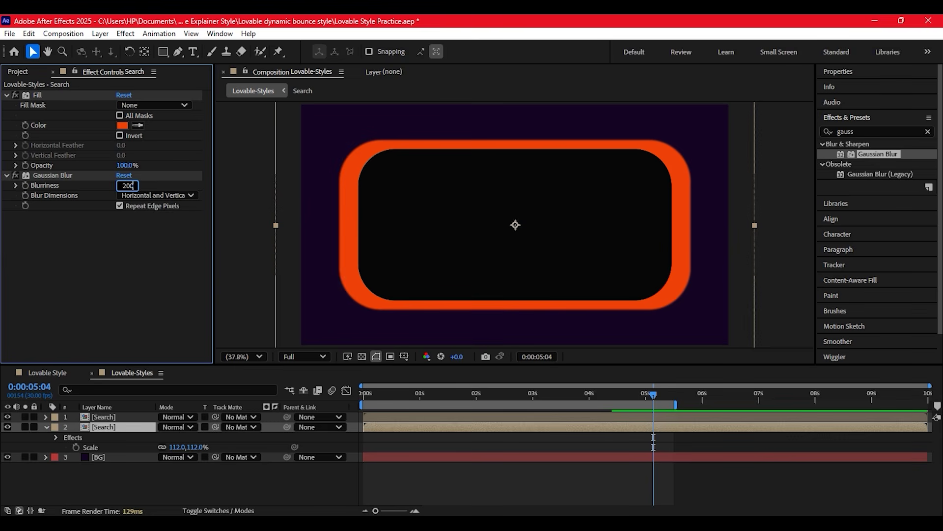
pyautogui.press('Return')
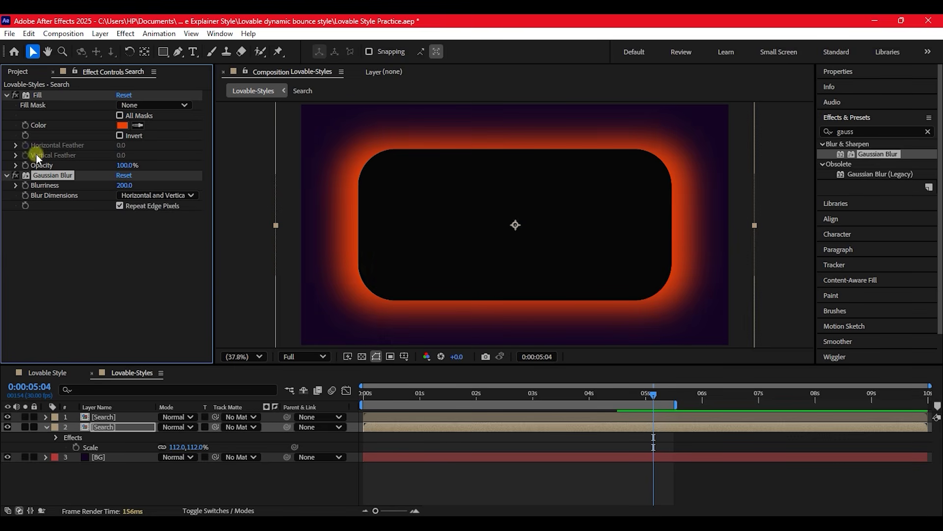
# Step: Set the orange Search layer's Gaussian Blur blurriness to 120
pyautogui.click(122, 185)
pyautogui.write('120')
pyautogui.click(123, 188)
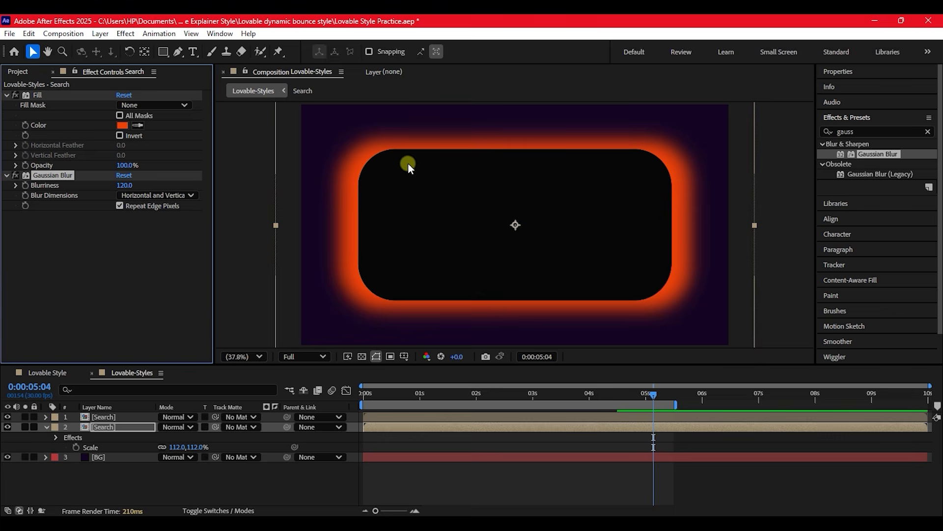
# Step: Duplicate the orange Search layer and change the lower copy's Fill color to light purple DC84F2
pyautogui.click(76, 447)
pyautogui.click(107, 427)
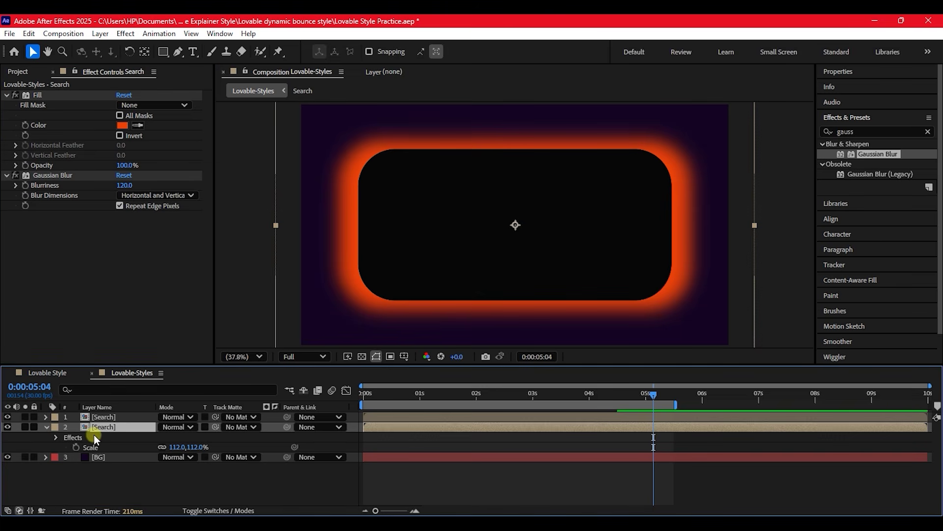
pyautogui.hotkey('ctrl', 'd')
pyautogui.click(105, 436)
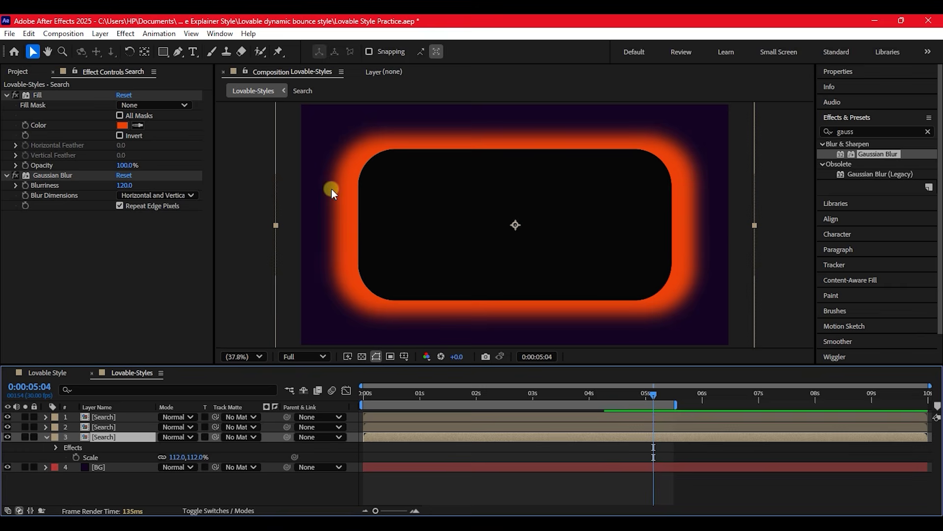
pyautogui.click(122, 125)
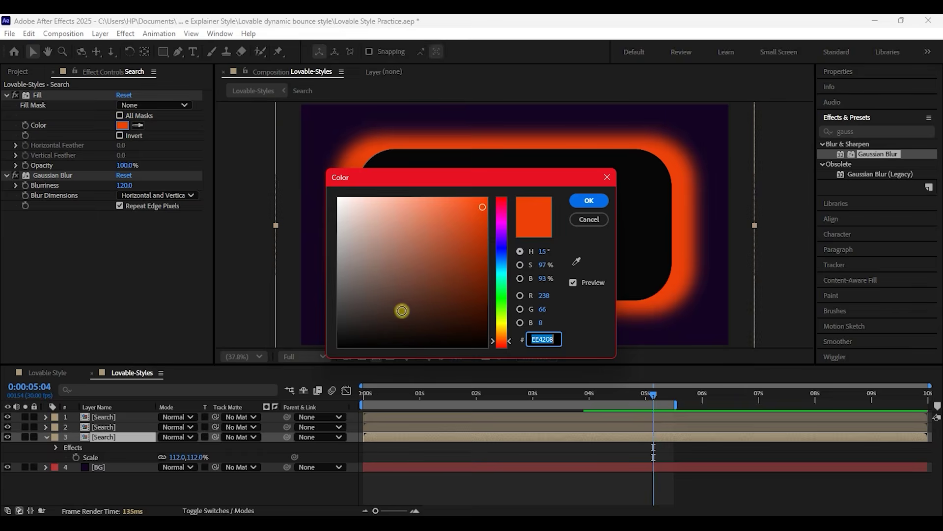
pyautogui.click(501, 228)
pyautogui.moveTo(448, 228); pyautogui.dragTo(405, 205)
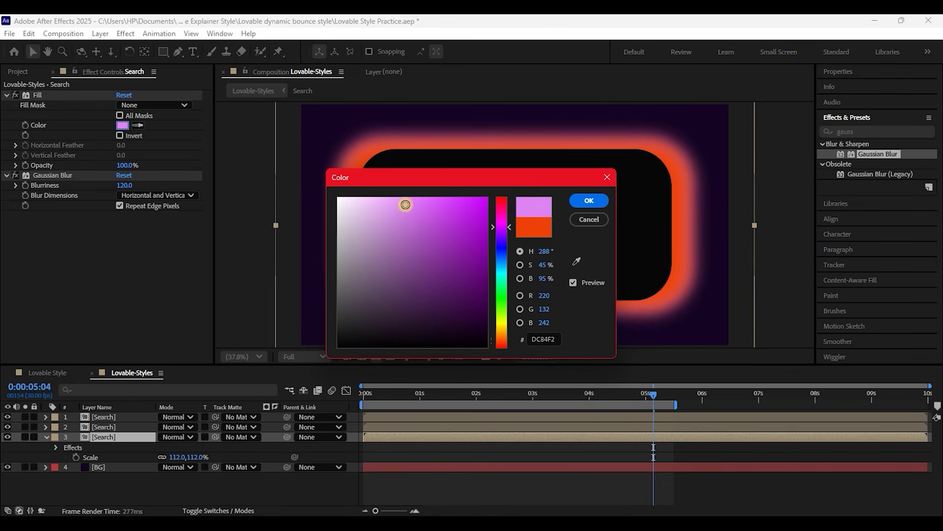
pyautogui.click(579, 199)
# Step: Scale the light purple Search layer up to 132% so it extends beyond the orange glow
pyautogui.click(99, 437)
pyautogui.press('u')
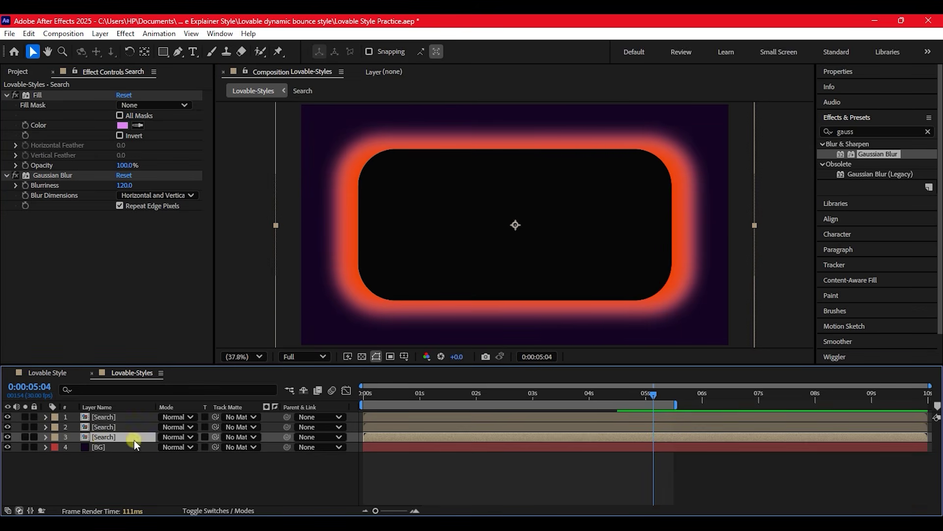
pyautogui.press('s')
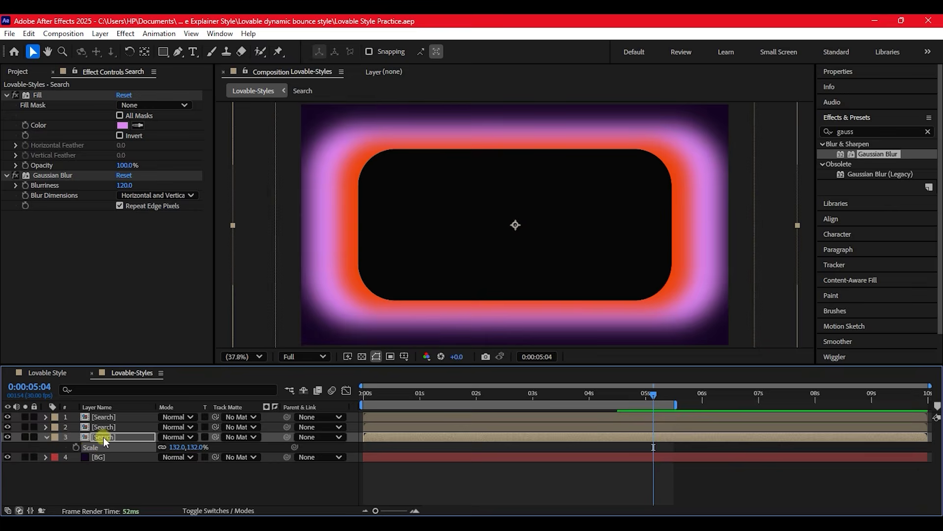
# Step: Duplicate the light purple Search layer and scale the lower copy up to 148%
pyautogui.hotkey('ctrl', 'd')
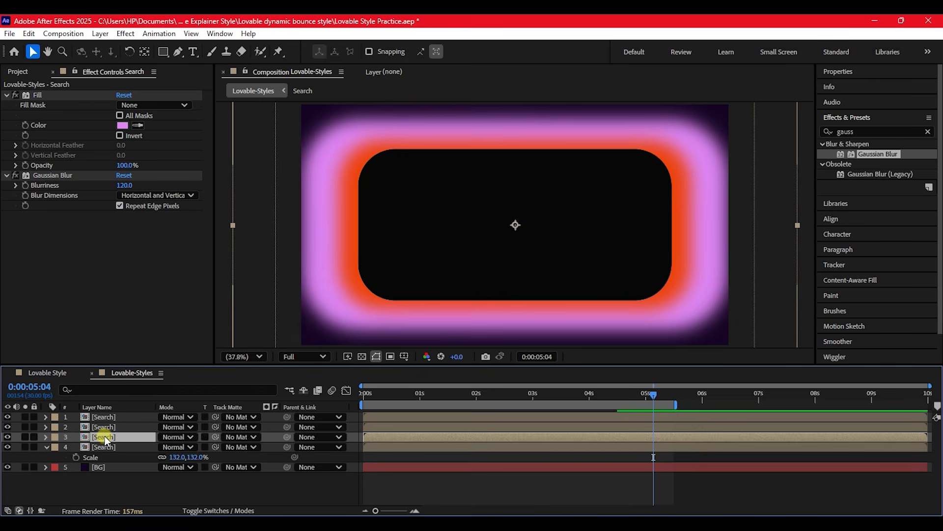
pyautogui.click(97, 447)
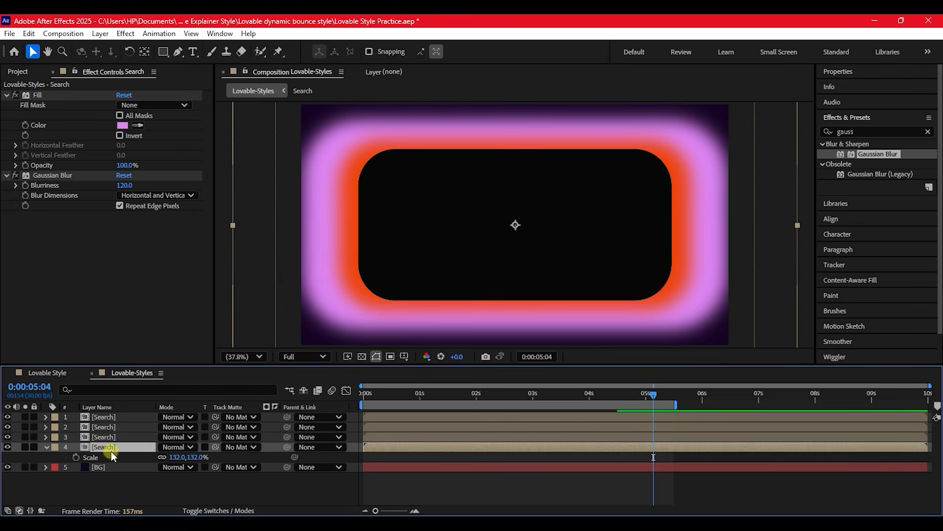
pyautogui.moveTo(183, 457); pyautogui.dragTo(191, 457)
# Step: Set the Gaussian Blur blurriness of the bottommost Search layer to 80
pyautogui.click(114, 198)
pyautogui.click(125, 185)
pyautogui.write('80')
pyautogui.click(31, 180)
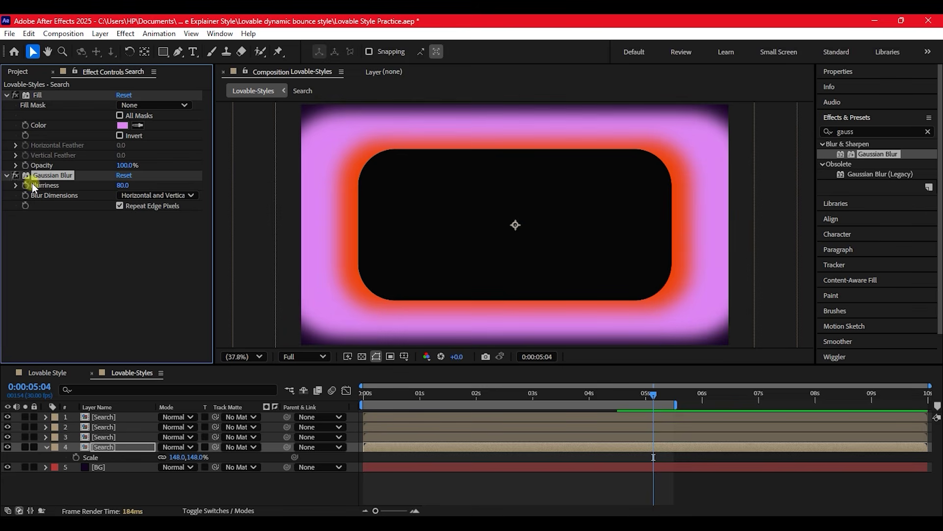
# Step: Change the Fill color of the bottommost Search layer to pale lilac F8DEFF
pyautogui.click(123, 125)
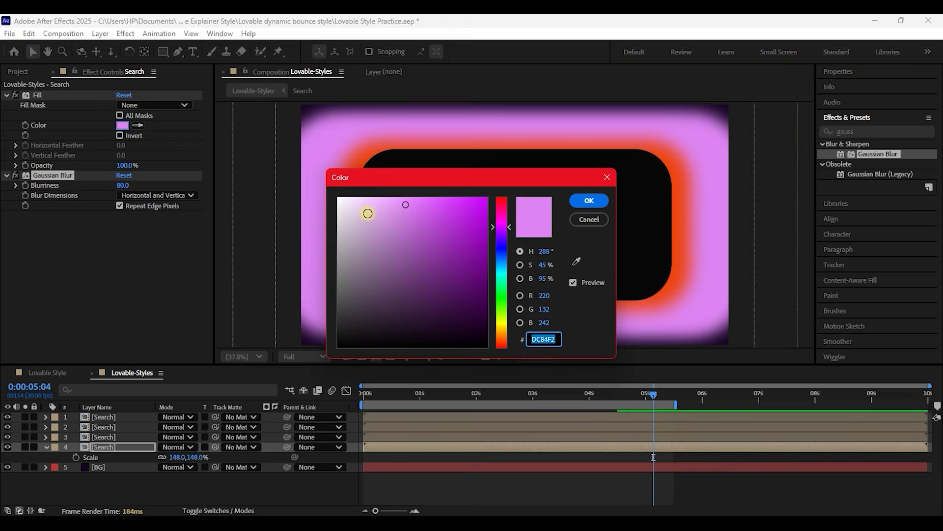
pyautogui.moveTo(367, 213); pyautogui.dragTo(358, 195)
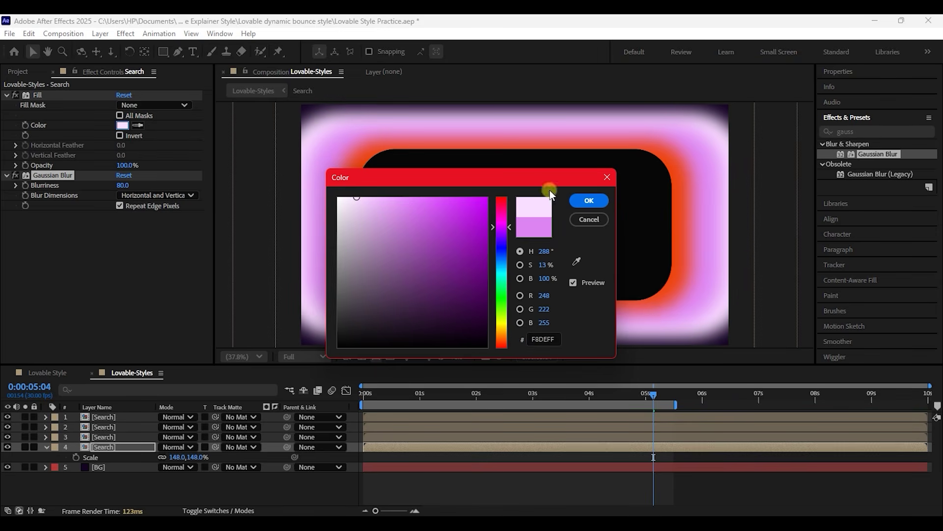
pyautogui.click(588, 200)
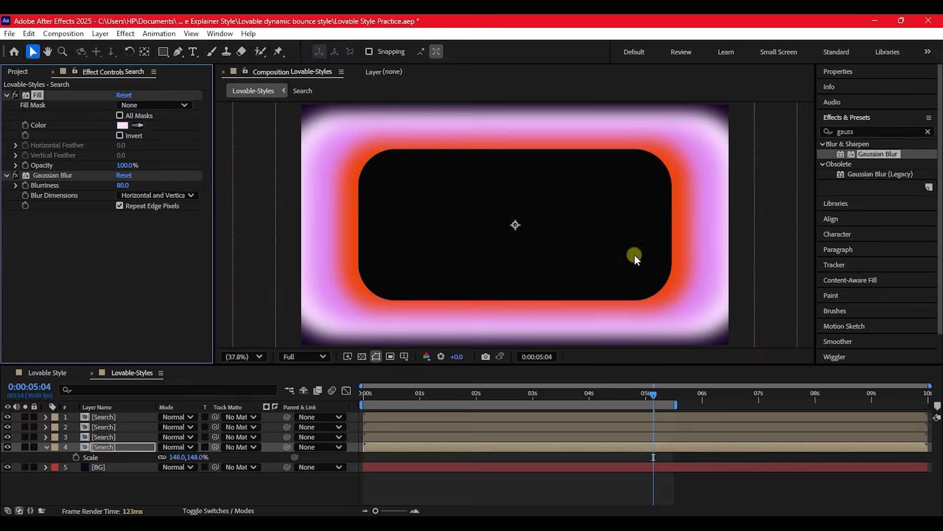
# Step: Duplicate the pale lilac Search layer and change the lower copy's Fill color to sky blue 53D0FF
pyautogui.click(386, 448)
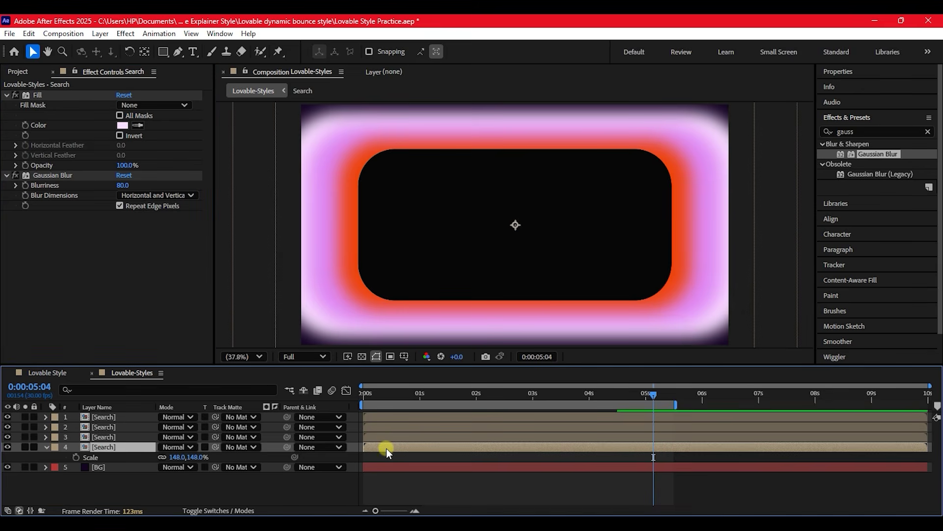
pyautogui.hotkey('ctrl', 'd')
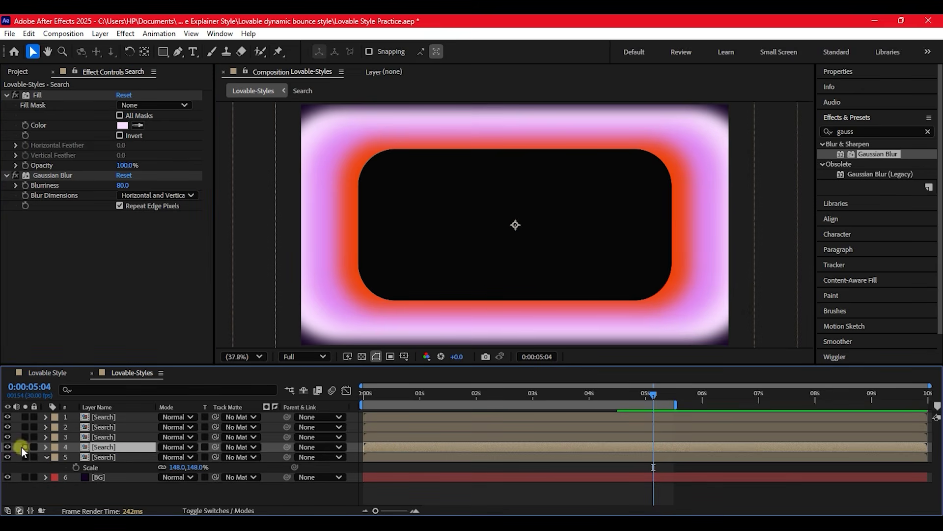
pyautogui.click(101, 459)
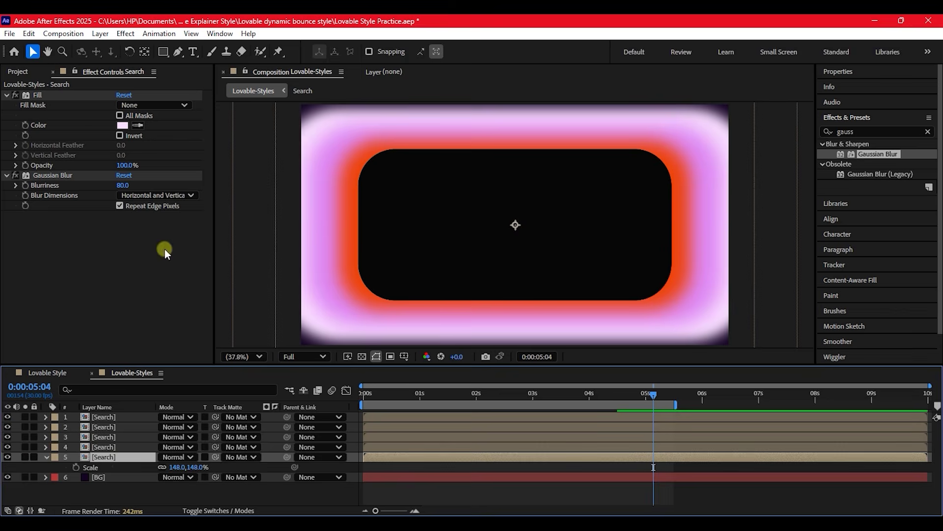
pyautogui.click(122, 125)
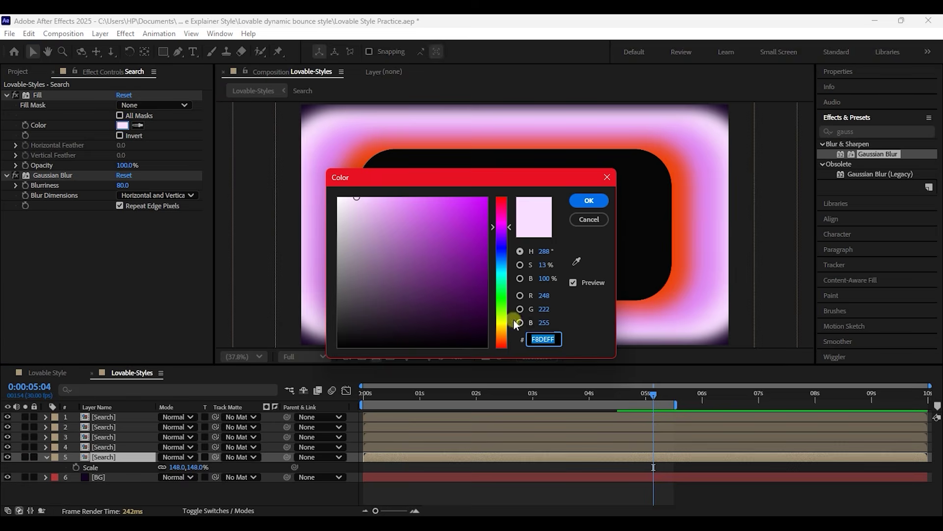
pyautogui.click(501, 265)
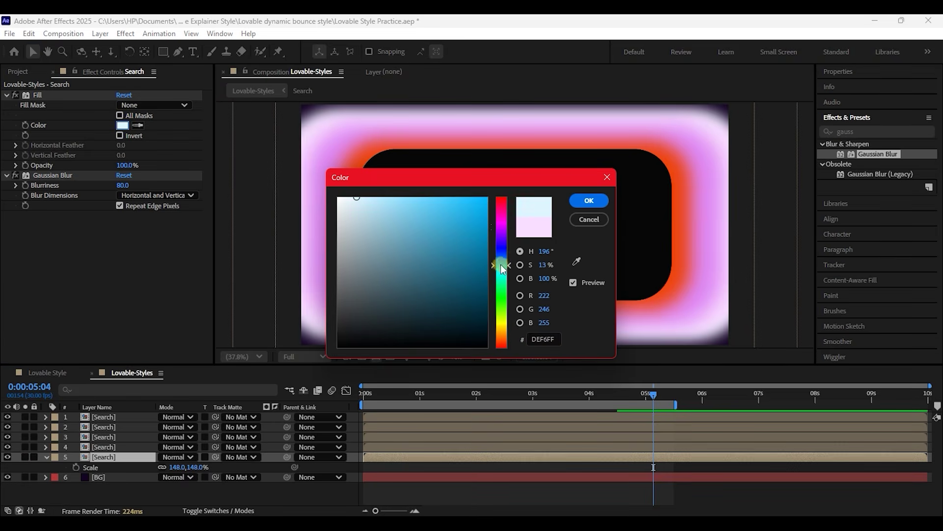
pyautogui.click(449, 202)
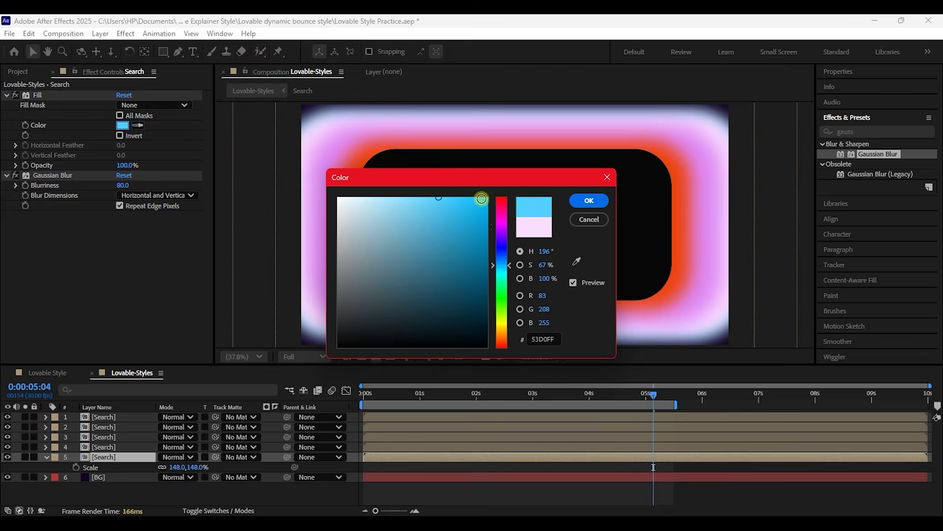
pyautogui.click(585, 201)
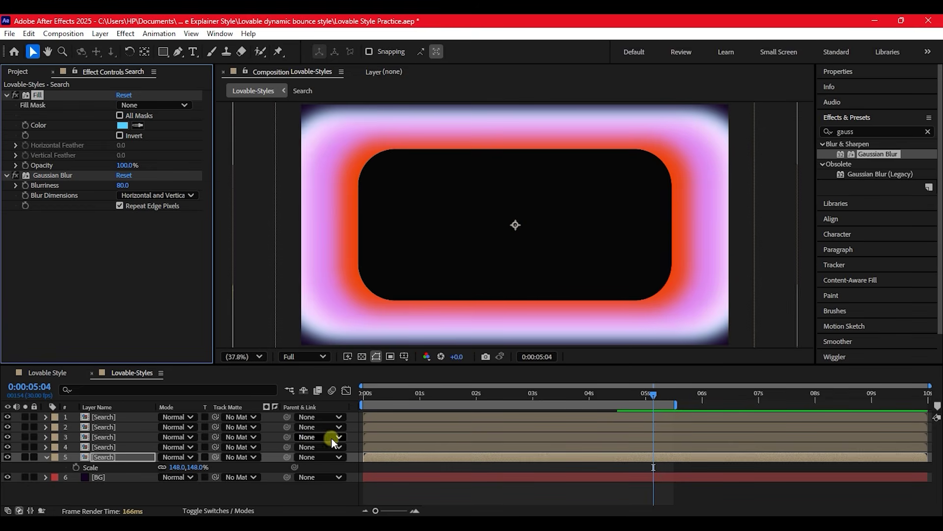
# Step: Scale the sky blue Search layer up to 173% and set its Gaussian Blur blurriness to 160
pyautogui.click(388, 459)
pyautogui.moveTo(173, 466); pyautogui.dragTo(186, 467)
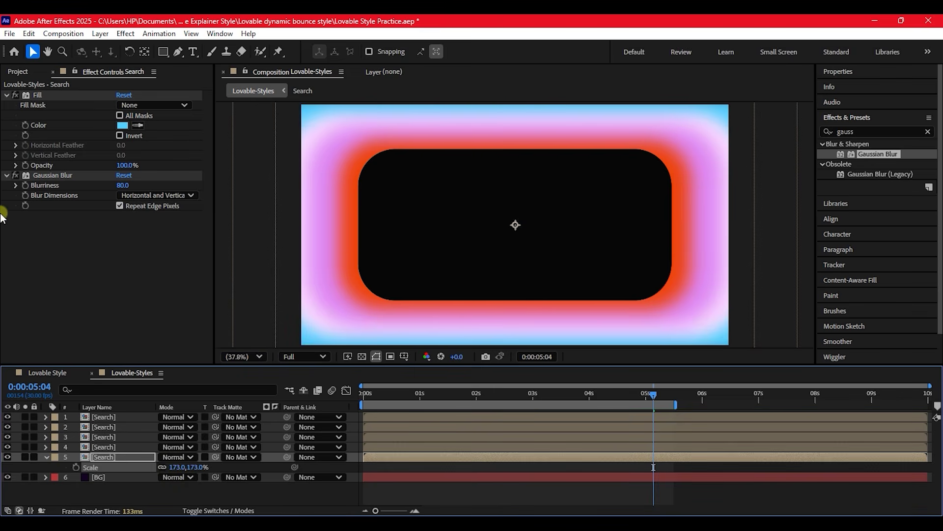
pyautogui.click(122, 184)
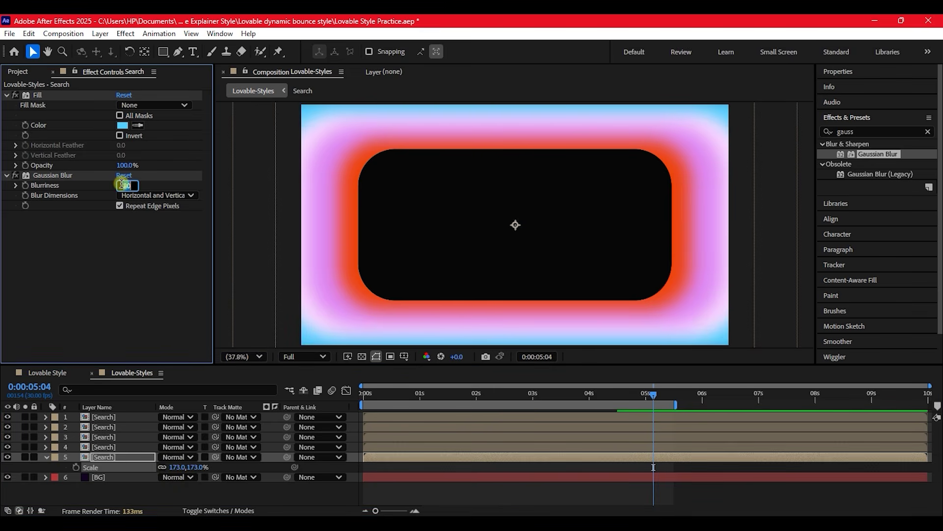
pyautogui.write('1')
pyautogui.press('Return')
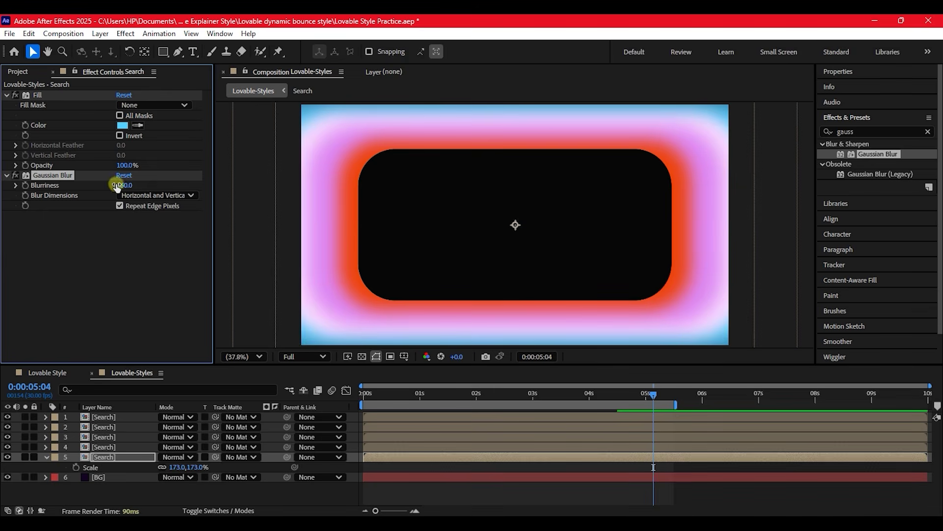
# Step: Preview the layered glow animation and return the current time to 0:00:00:00
pyautogui.moveTo(444, 395); pyautogui.dragTo(371, 394)
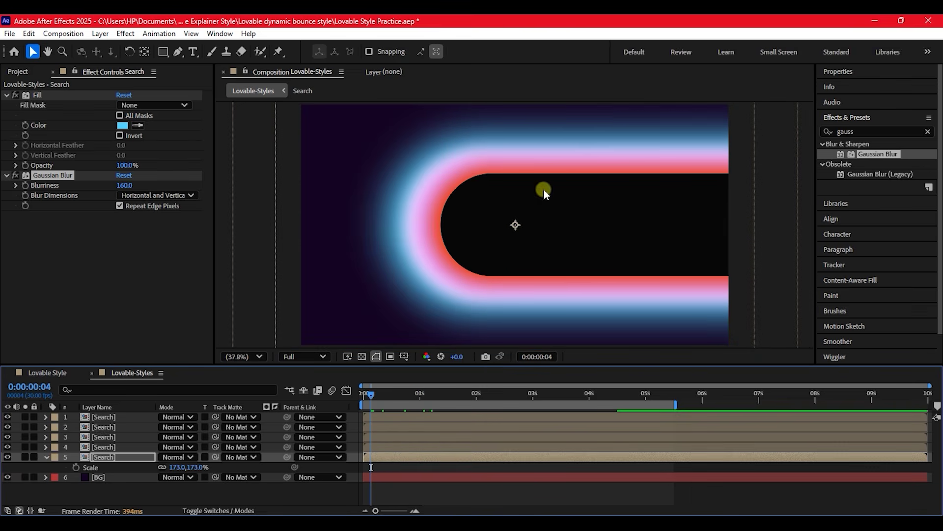
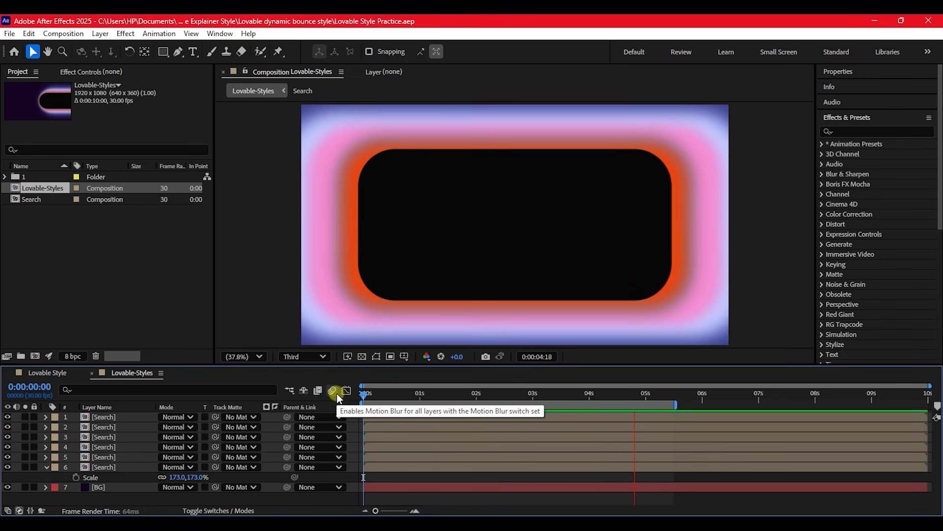
pyautogui.press('space')
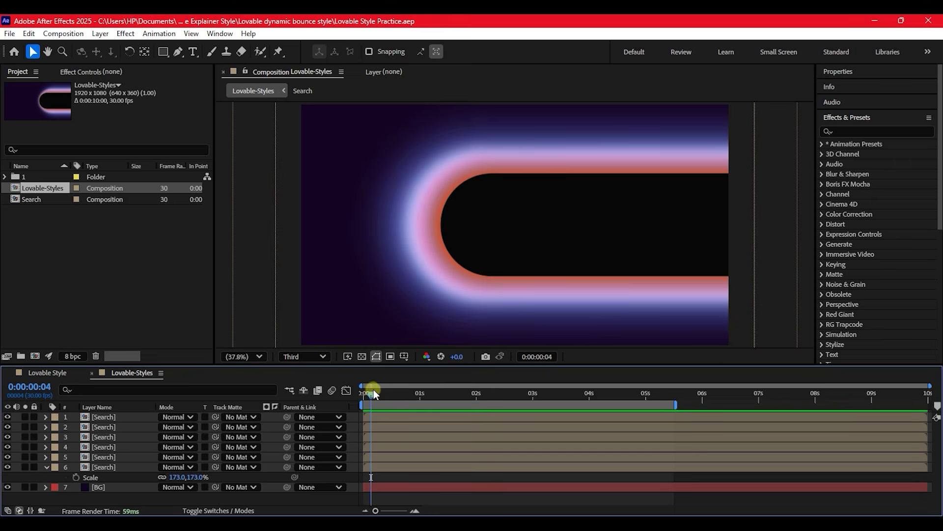
pyautogui.moveTo(373, 389); pyautogui.dragTo(363, 392)
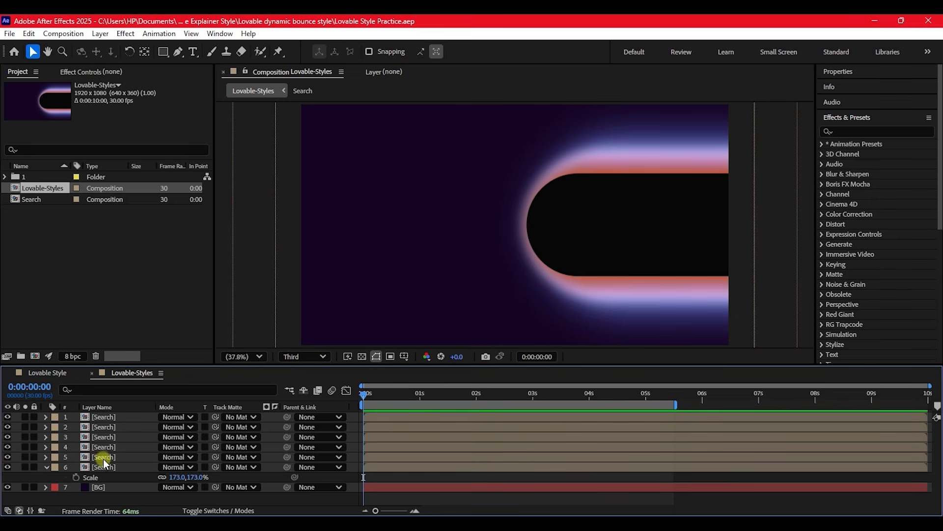
# Step: Add a null object to the Lovable-Styles composition and move its anchor point to the null's center
pyautogui.rightClick(50, 477)
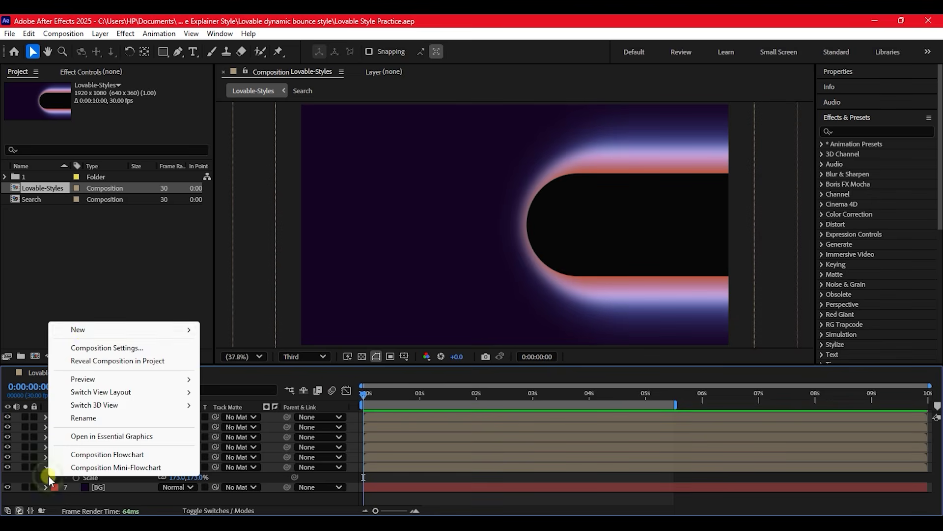
pyautogui.moveTo(75, 329)
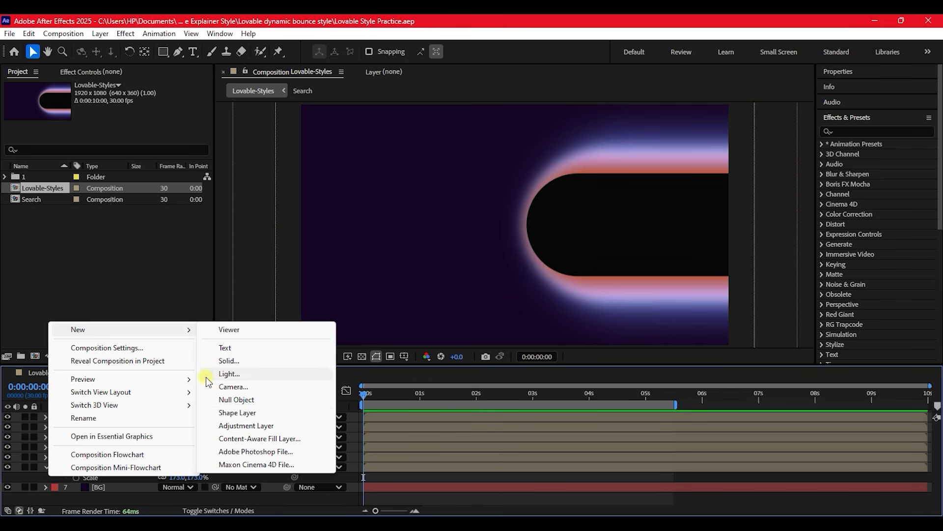
pyautogui.click(240, 400)
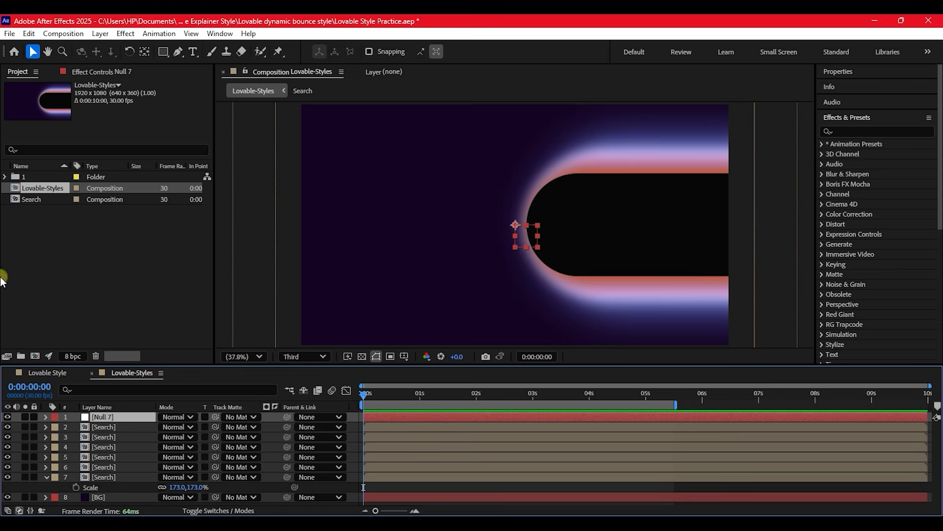
pyautogui.doubleClick(144, 52)
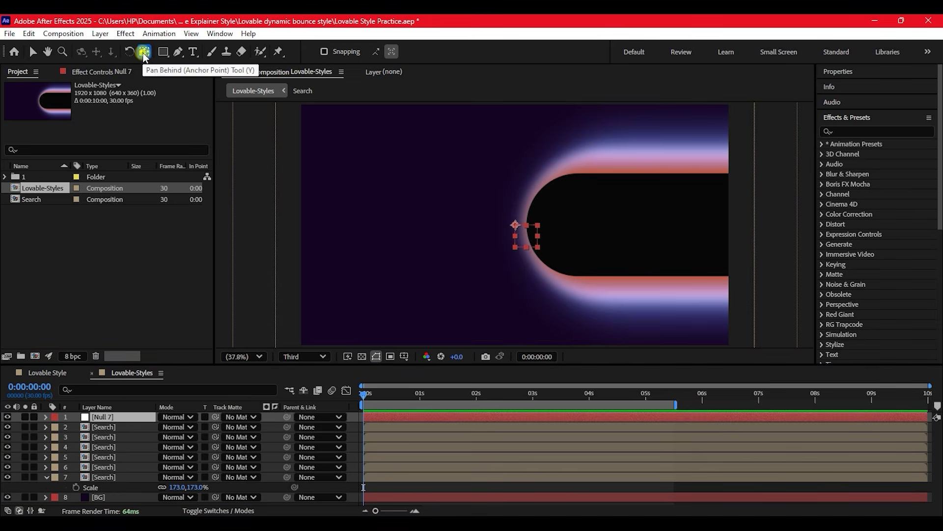
pyautogui.click(32, 52)
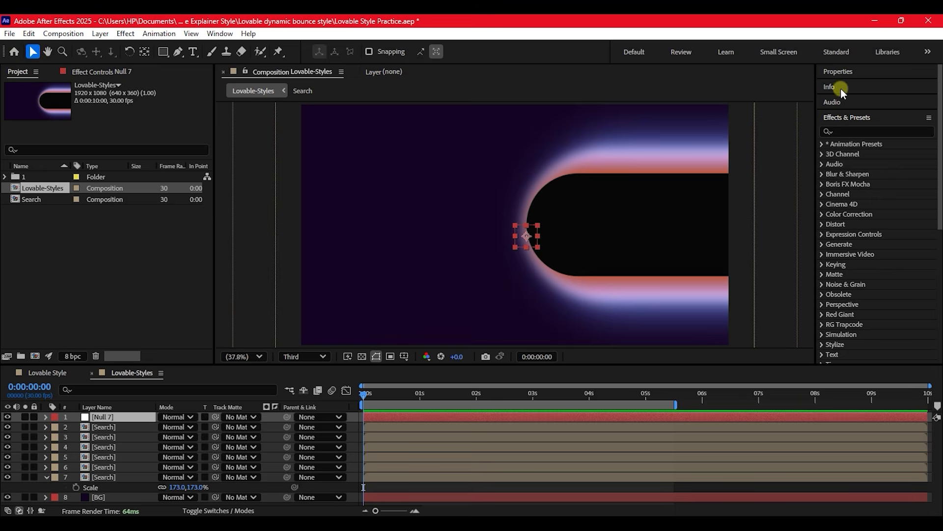
pyautogui.click(846, 117)
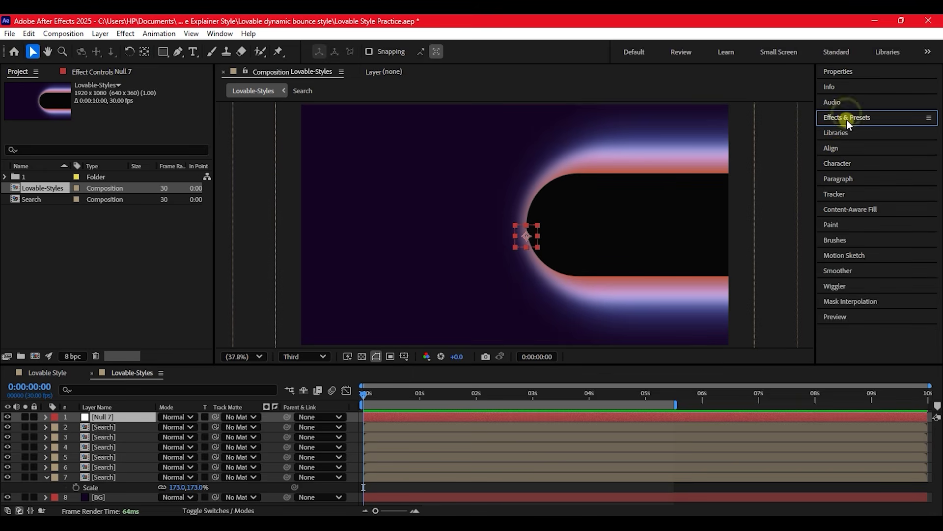
# Step: Center the null object horizontally and vertically in the Lovable-Styles composition
pyautogui.click(838, 149)
pyautogui.click(846, 185)
pyautogui.click(907, 185)
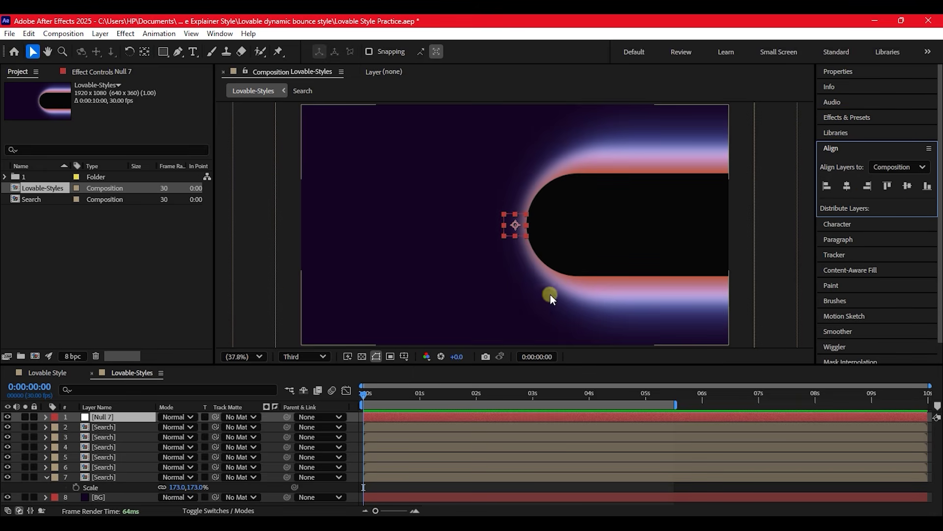
# Step: Rename the null layer as "Duplicate contros"
pyautogui.click(120, 413)
pyautogui.press('Return')
pyautogui.write('Duplicate')
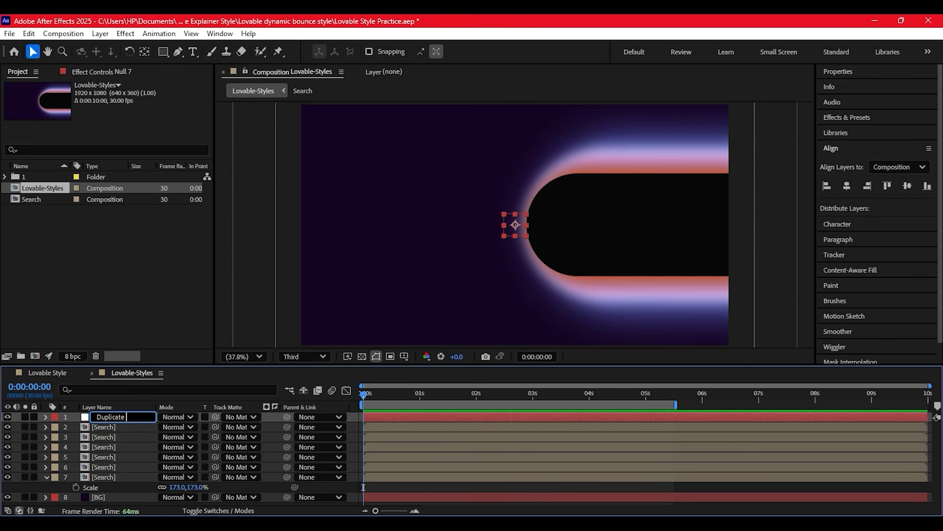
pyautogui.write(' contros')
pyautogui.press('Return')
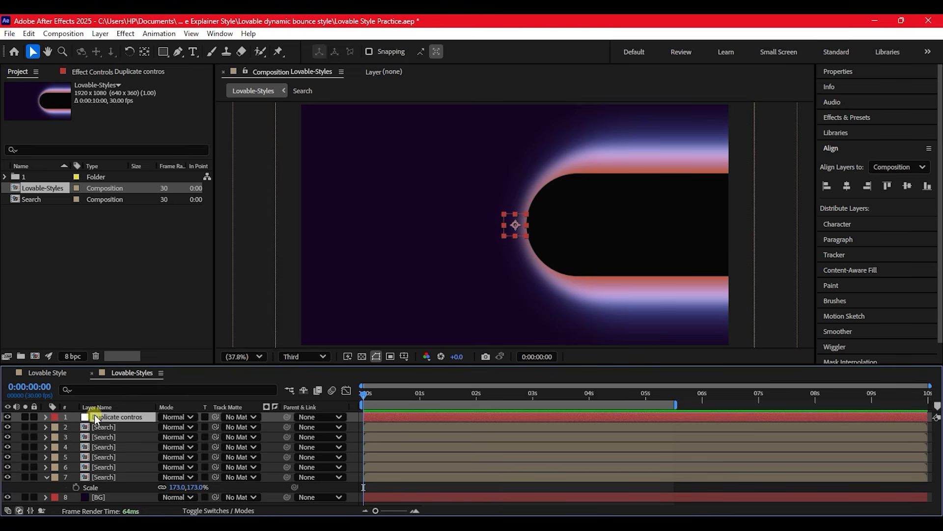
# Step: Move the Duplicate contros null directly below the topmost Search layer and check that Search layer's Fill effect
pyautogui.moveTo(100, 417); pyautogui.dragTo(107, 434)
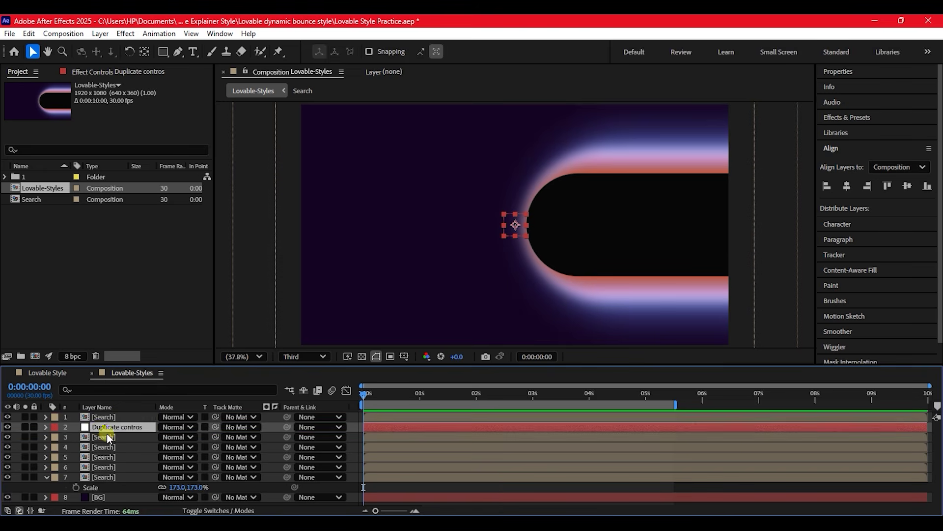
pyautogui.click(101, 416)
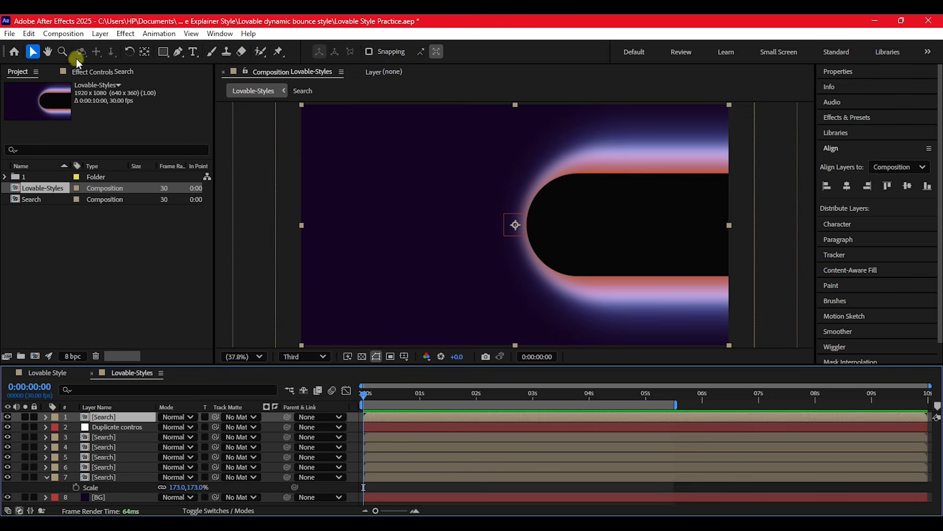
pyautogui.click(101, 71)
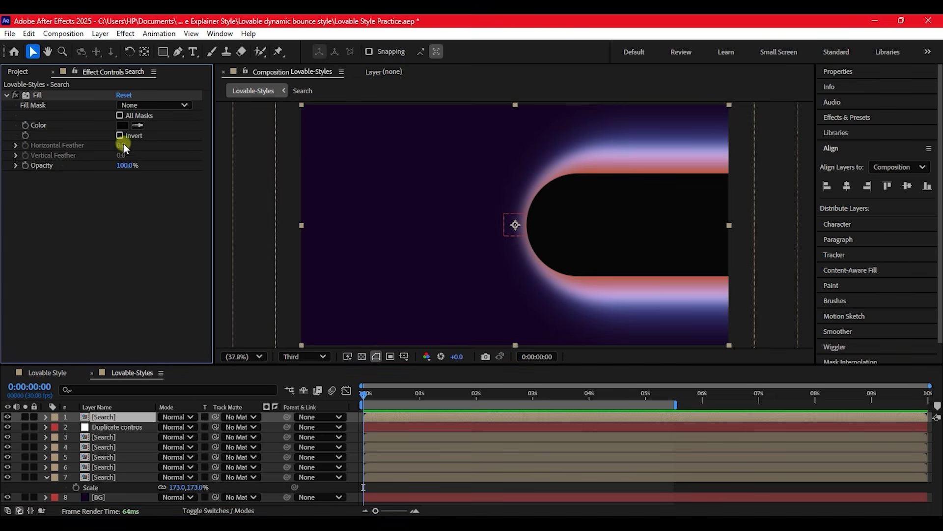
pyautogui.click(25, 74)
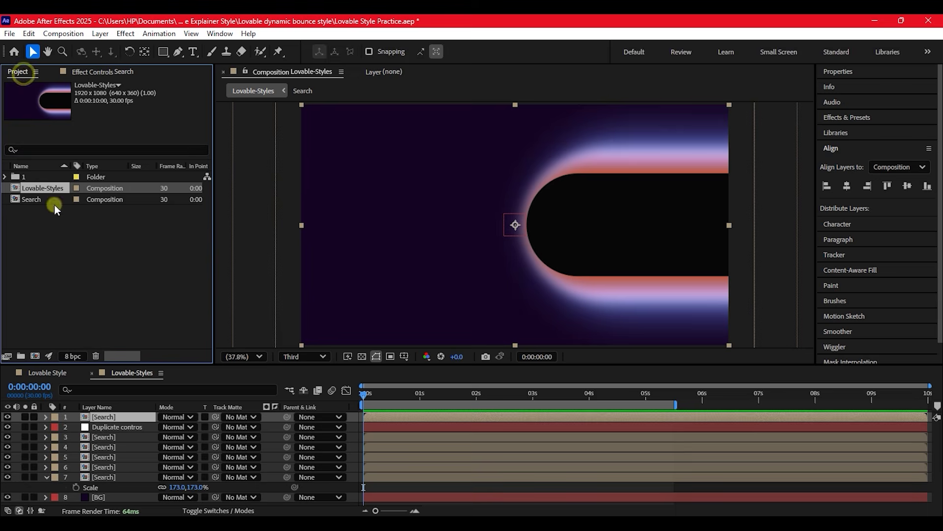
# Step: Parent the five Search layers beneath the Duplicate contros null to that null
pyautogui.click(103, 437)
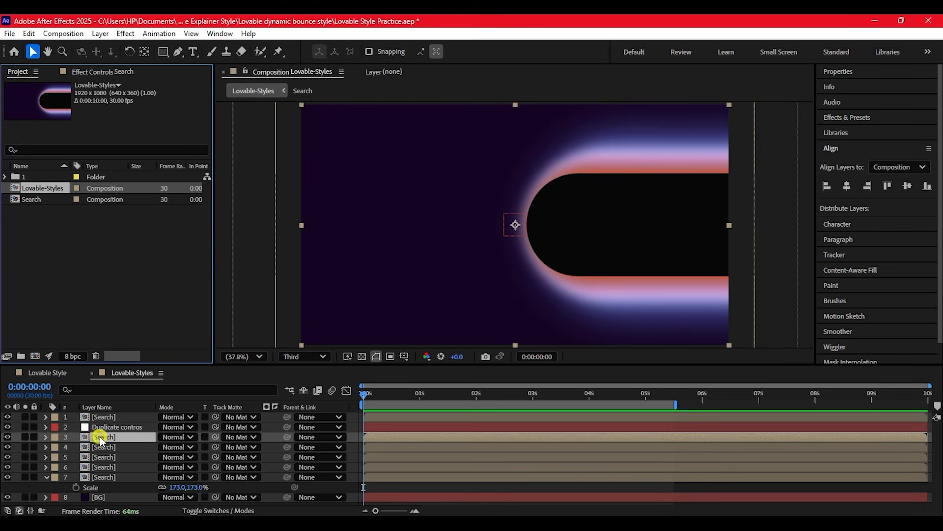
pyautogui.keyDown('shift'); pyautogui.click(104, 474); pyautogui.keyUp('shift')
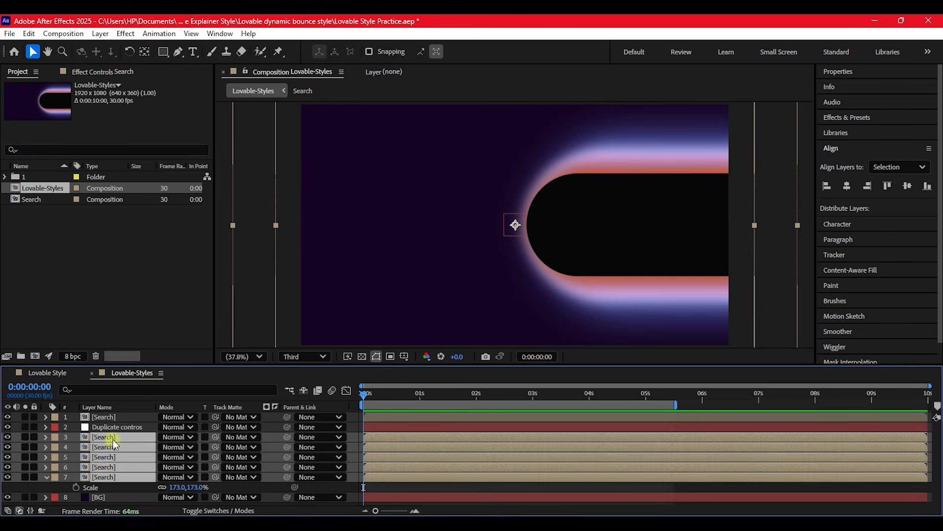
pyautogui.moveTo(287, 437); pyautogui.dragTo(111, 427)
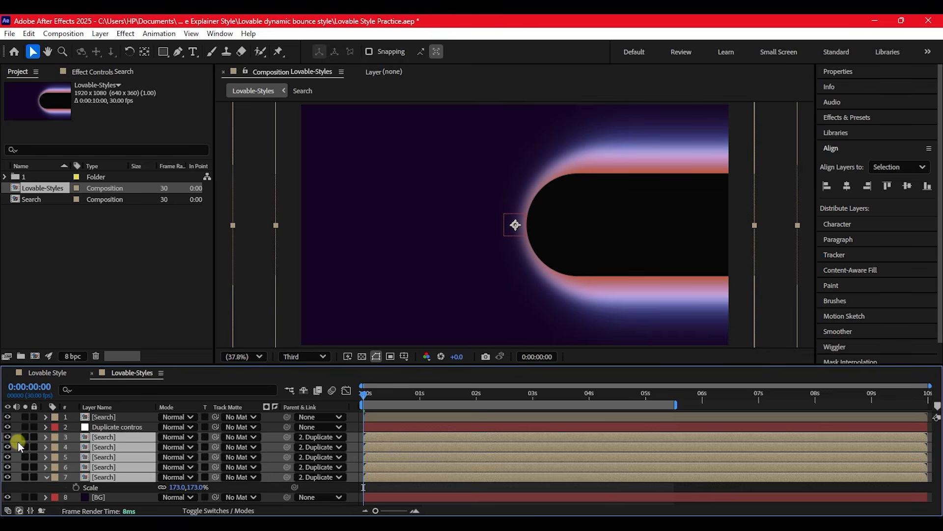
pyautogui.click(264, 479)
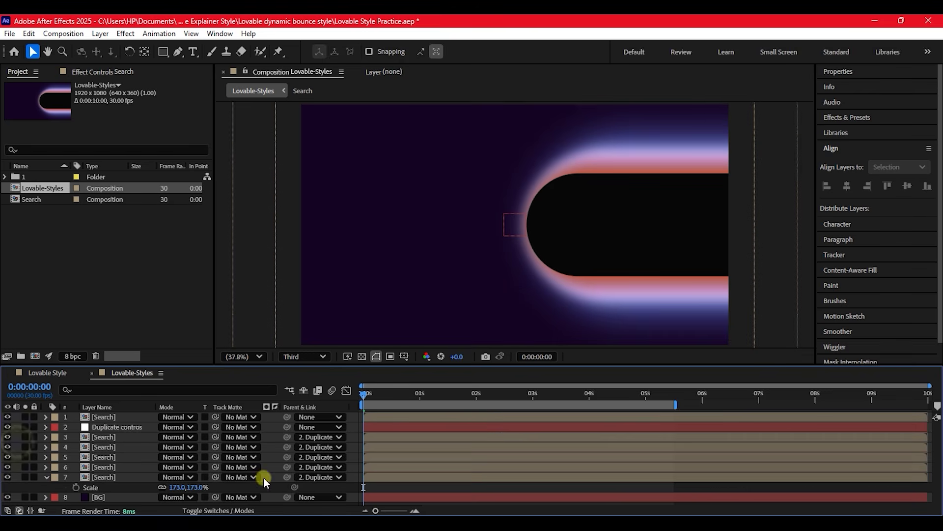
# Step: Stagger the three lowest Search layers by a few frames each, with the start delay increasing from layer 7 up to layer 5
pyautogui.click(379, 456)
pyautogui.keyDown('shift'); pyautogui.click(378, 476); pyautogui.keyUp('shift')
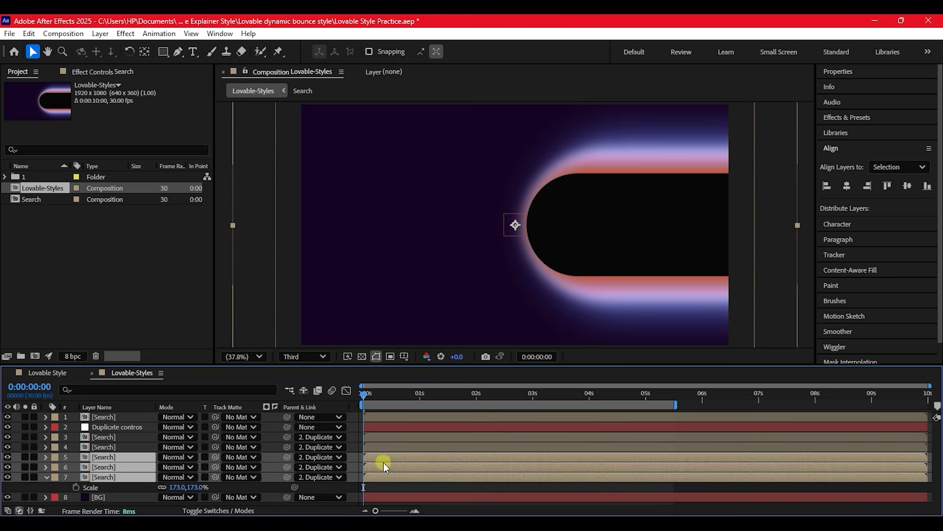
pyautogui.moveTo(374, 456); pyautogui.dragTo(378, 455)
pyautogui.keyDown('ctrl'); pyautogui.click(373, 478); pyautogui.keyUp('ctrl')
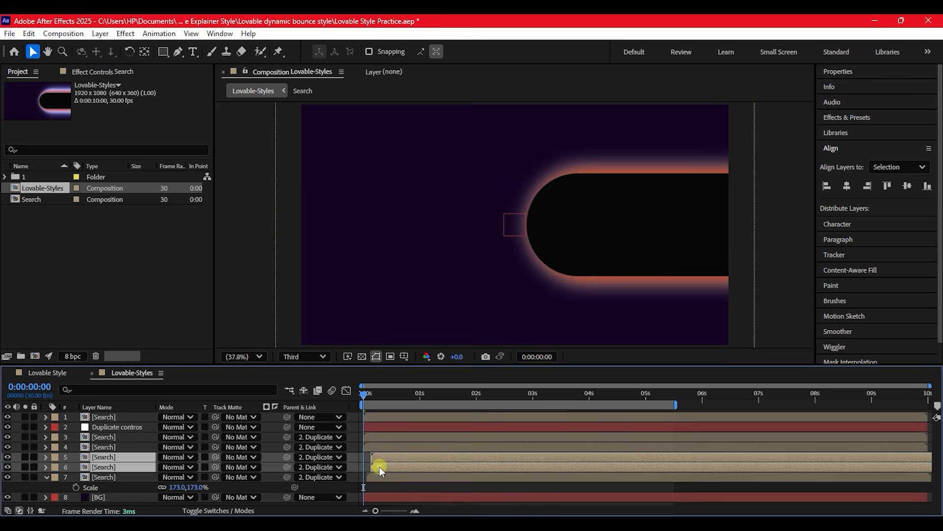
pyautogui.keyDown('ctrl'); pyautogui.click(379, 467); pyautogui.keyUp('ctrl')
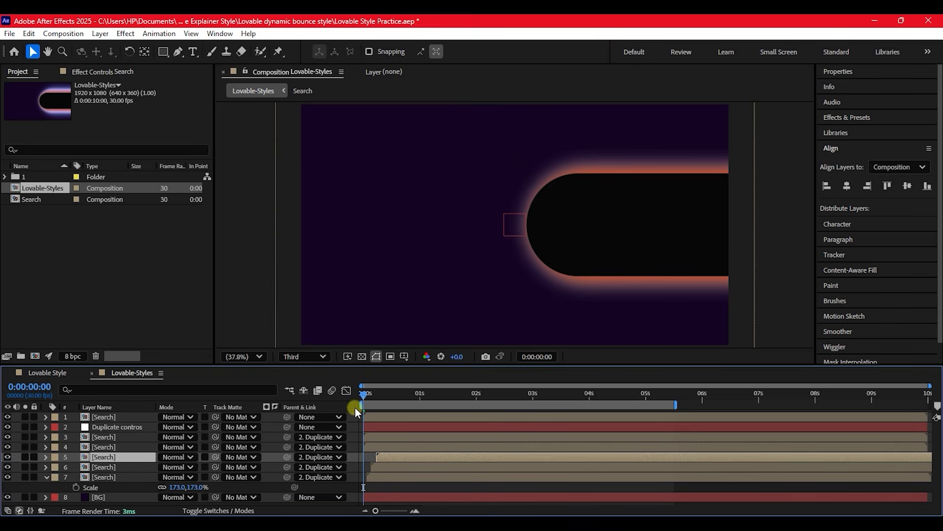
pyautogui.moveTo(364, 395); pyautogui.dragTo(394, 405)
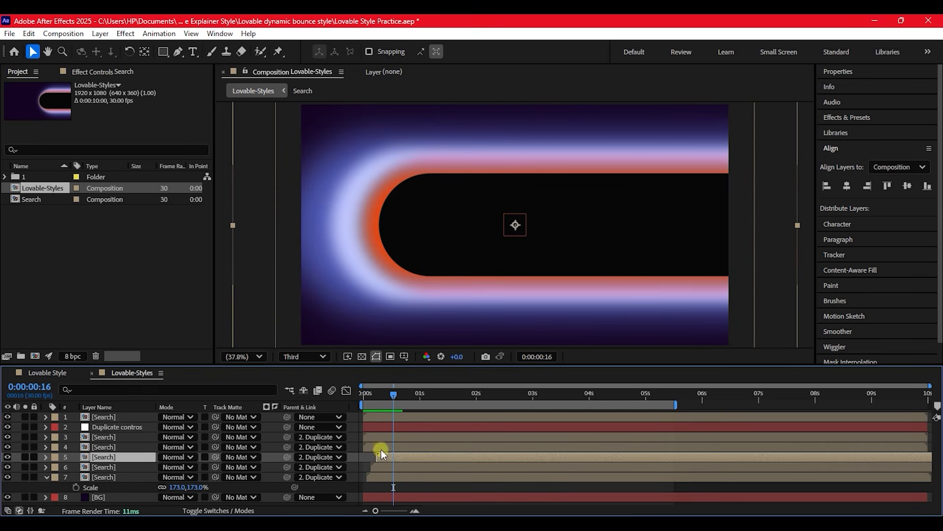
# Step: Keyframe the Duplicate contros null's Position at 960, 540 on 0:00:00:19 and at 752, 540 on 0:00:00:00
pyautogui.click(386, 429)
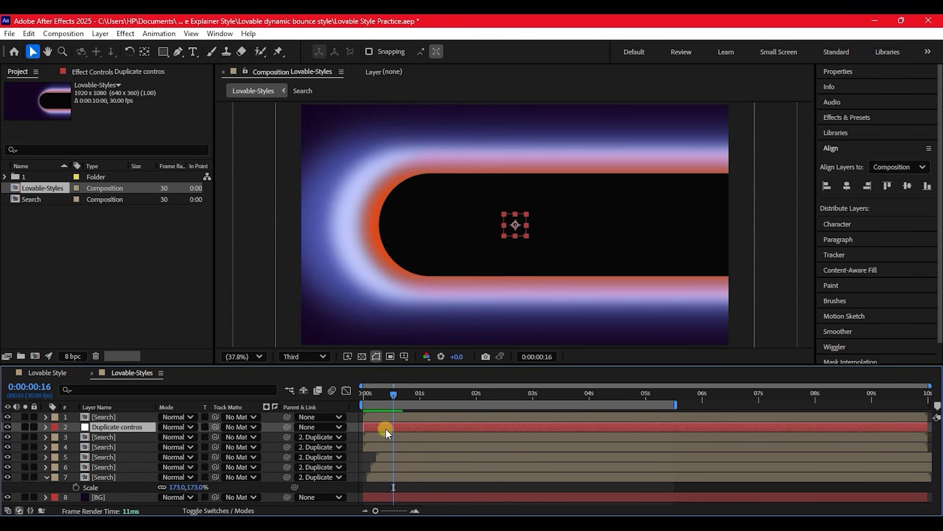
pyautogui.press('p')
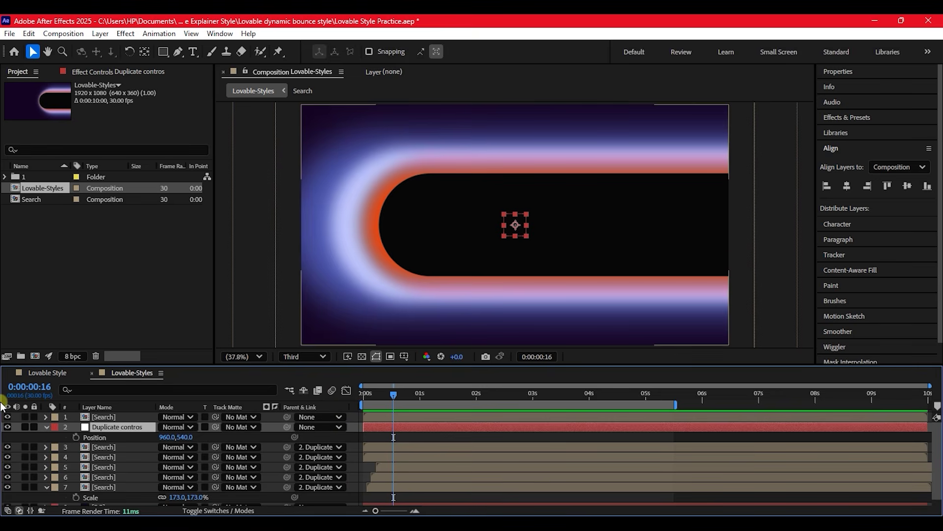
pyautogui.click(367, 391)
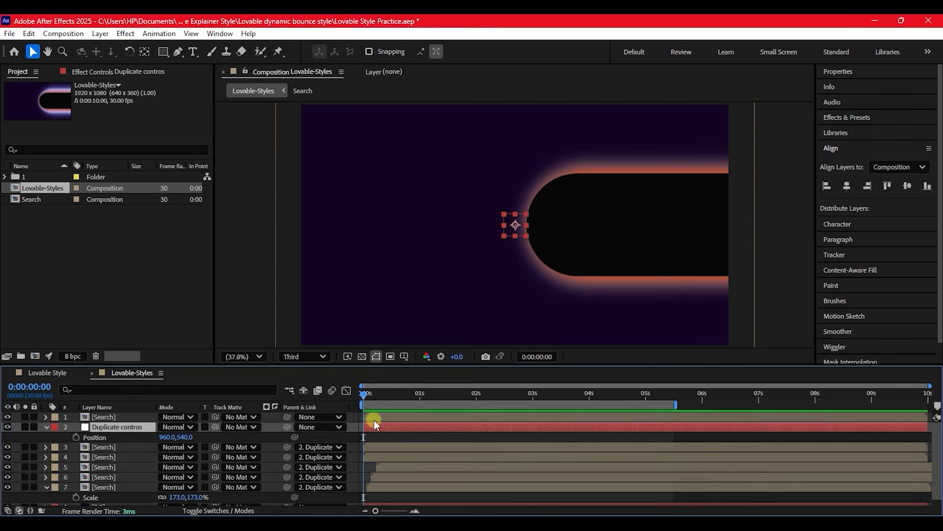
pyautogui.moveTo(364, 396); pyautogui.dragTo(402, 400)
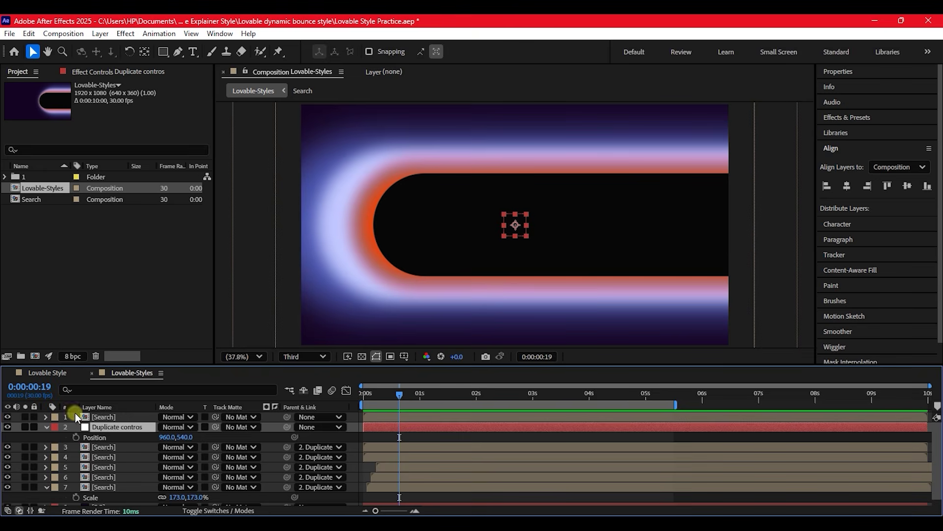
pyautogui.click(76, 438)
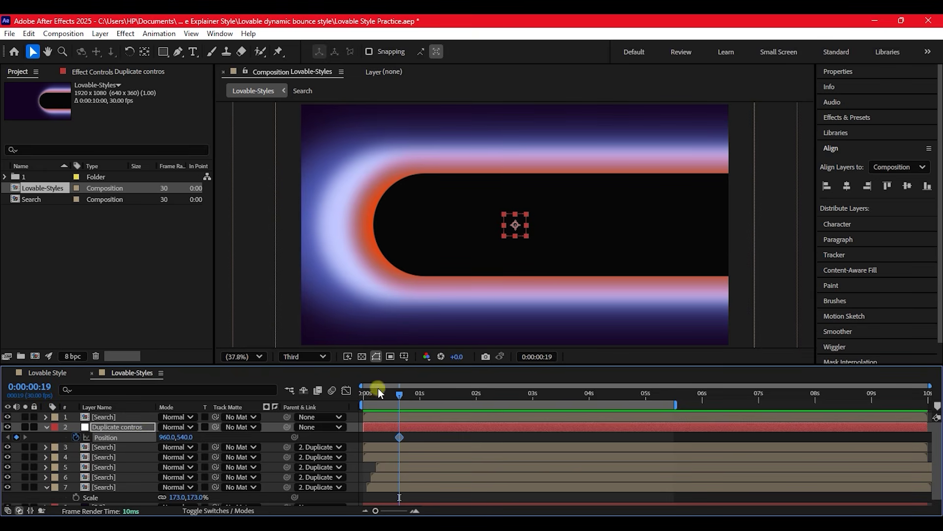
pyautogui.moveTo(384, 394); pyautogui.dragTo(350, 393)
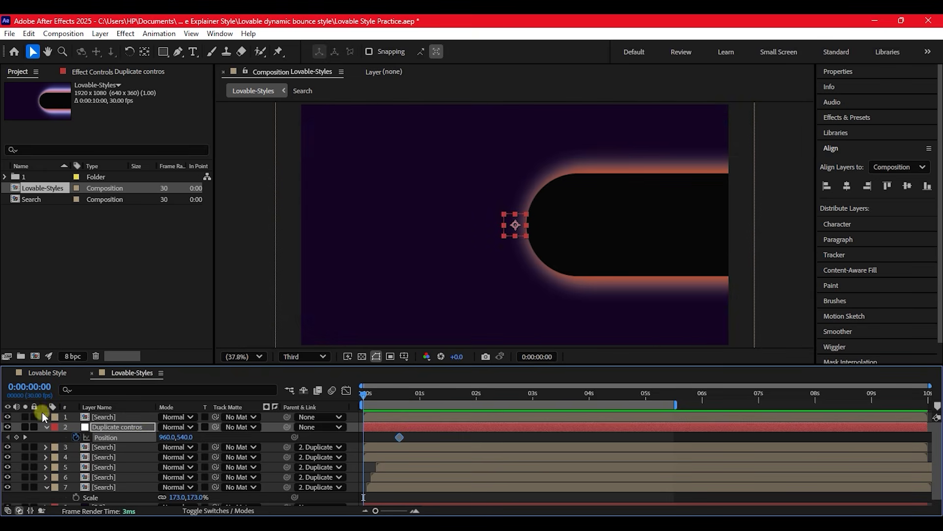
pyautogui.moveTo(167, 437); pyautogui.dragTo(40, 436)
# Step: Apply Easy Ease to both Position keyframes of the Duplicate contros null
pyautogui.rightClick(400, 437)
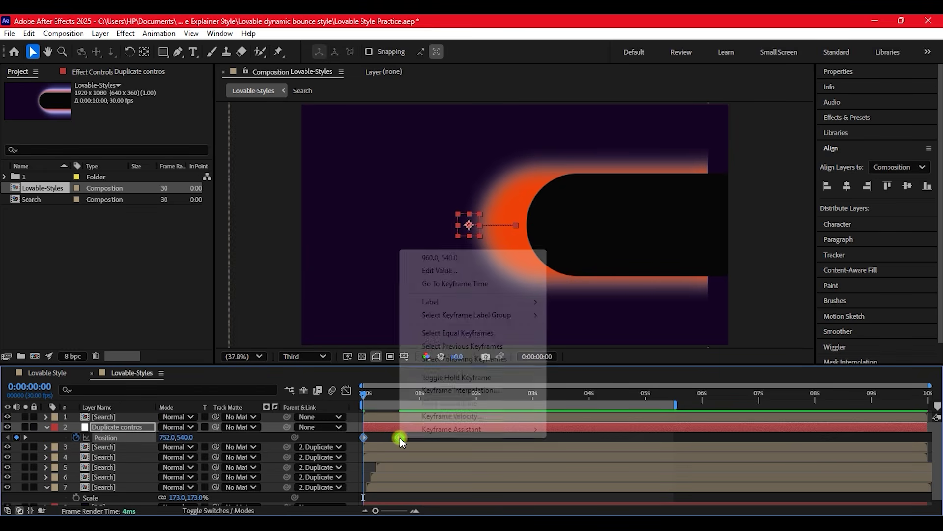
pyautogui.moveTo(448, 430)
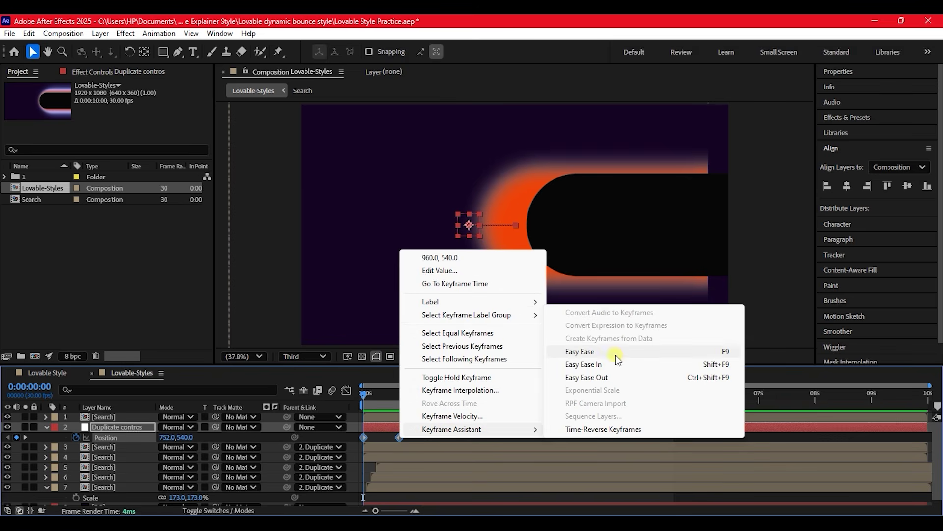
pyautogui.click(591, 350)
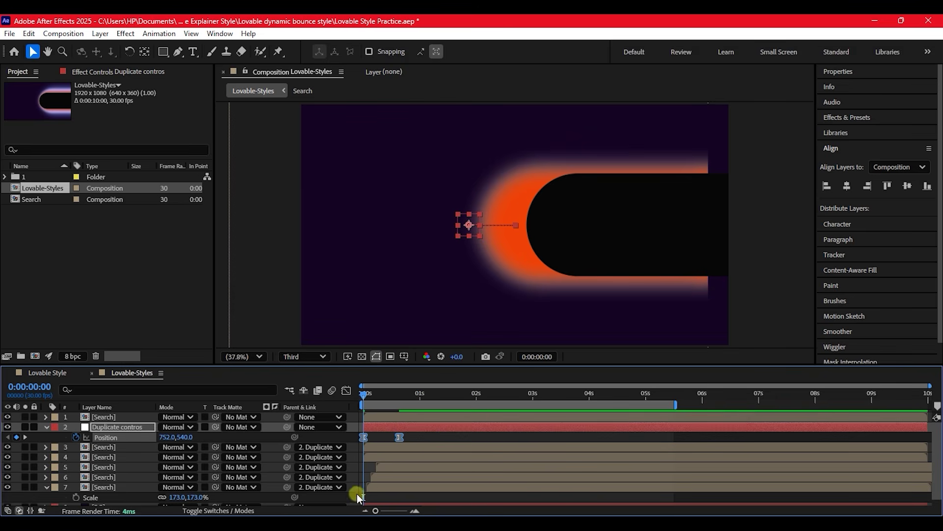
# Step: Shape the null's Position speed curve to peak early with a long ease-in, and move the end keyframe to 0:00:01:00
pyautogui.click(415, 440)
pyautogui.click(399, 438)
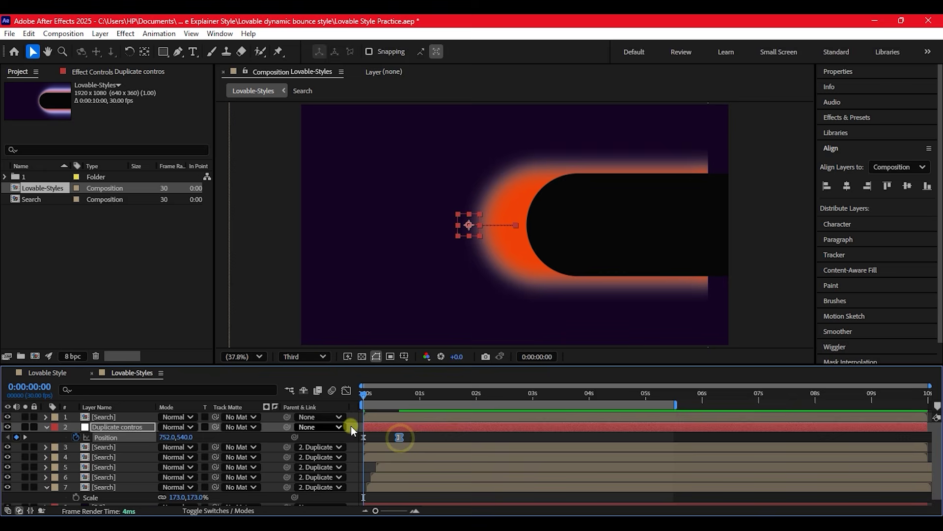
pyautogui.click(347, 391)
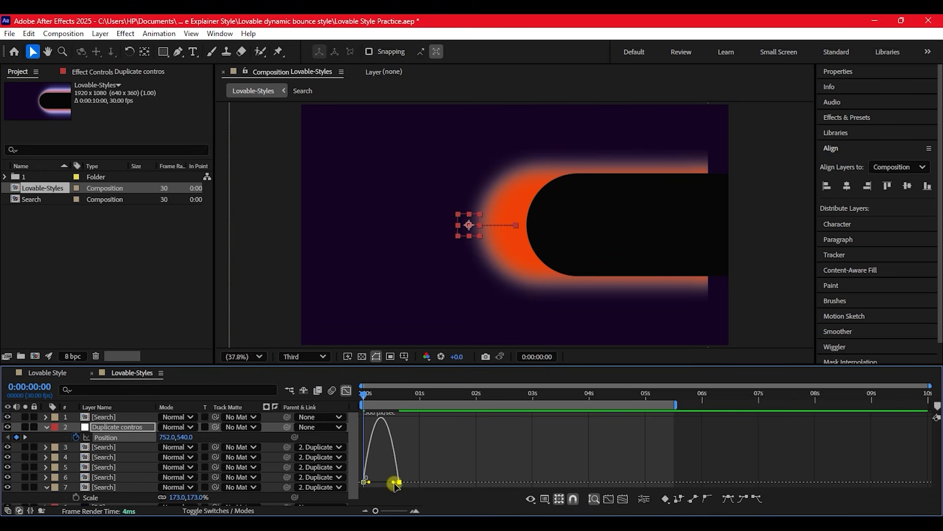
pyautogui.moveTo(394, 482); pyautogui.dragTo(370, 482)
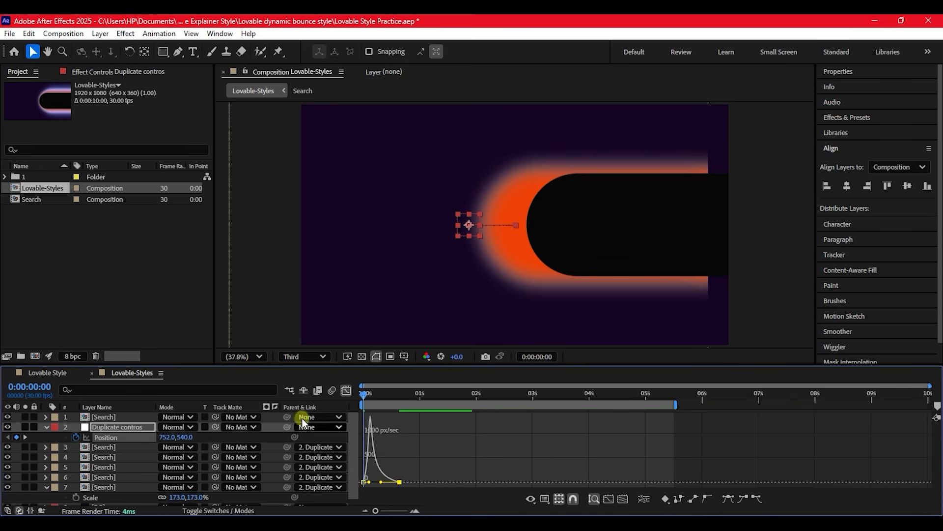
pyautogui.click(346, 391)
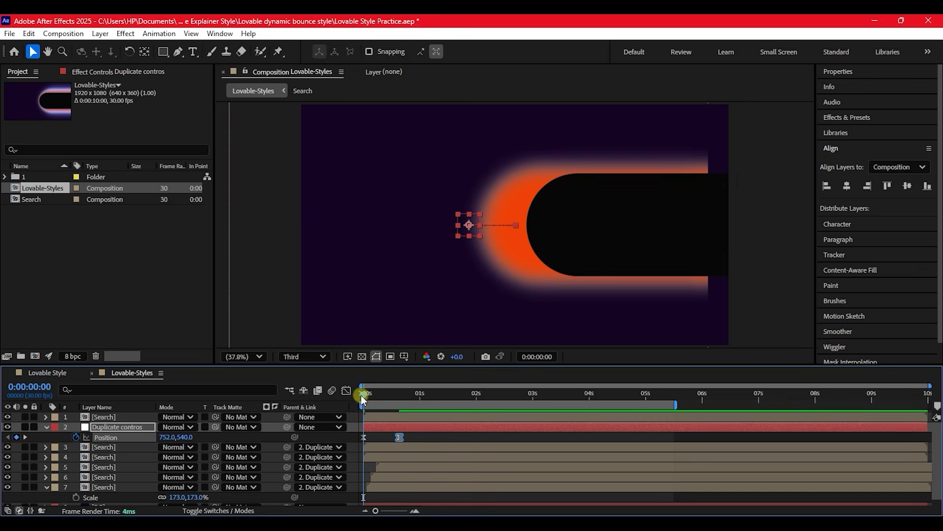
pyautogui.moveTo(363, 394); pyautogui.dragTo(420, 437)
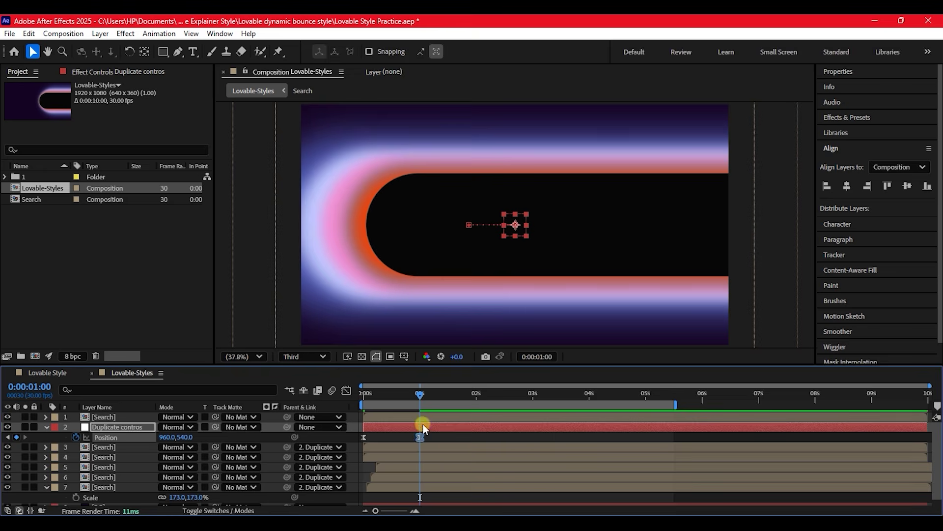
# Step: Keyframe the null's Scale at 100% on 0:00:01:00 and stretch it vertically to 100, 147.6% on 0:00:02:09
pyautogui.click(423, 428)
pyautogui.hotkey('shift', 's')
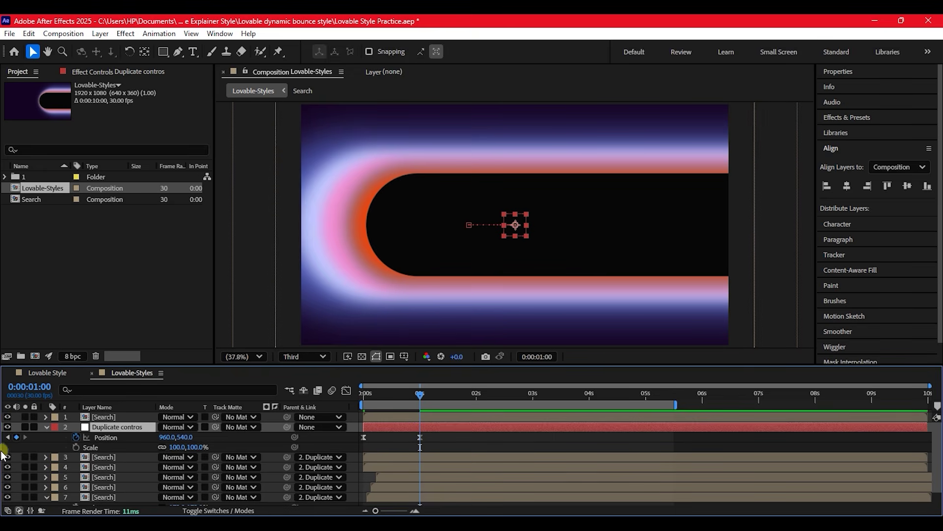
pyautogui.click(77, 447)
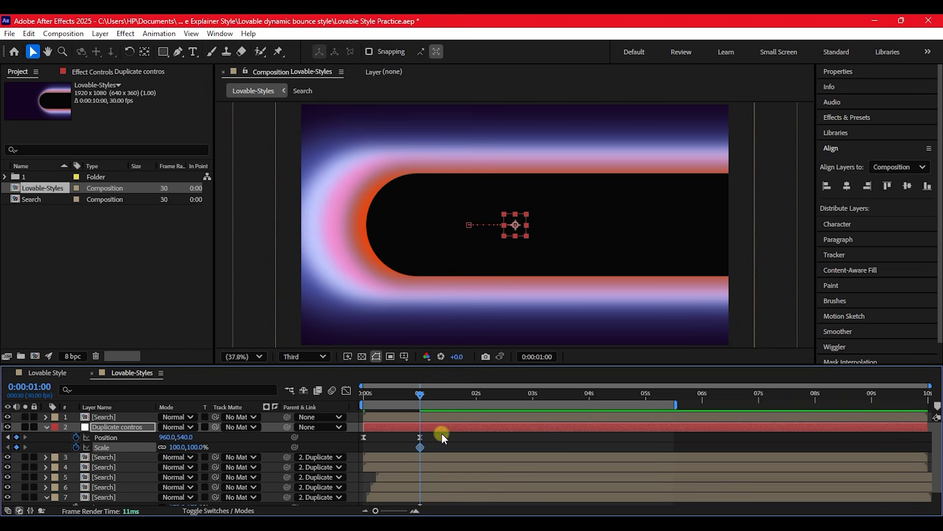
pyautogui.moveTo(419, 394); pyautogui.dragTo(493, 402)
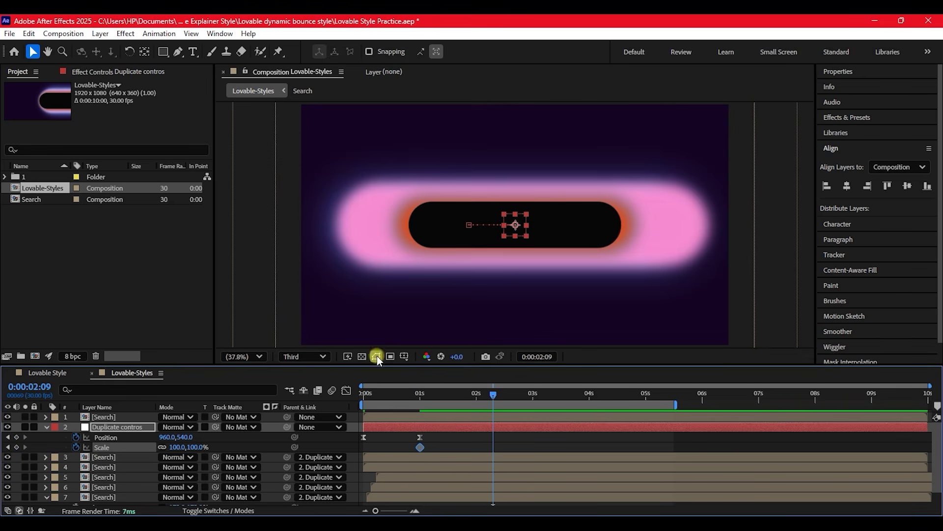
pyautogui.moveTo(515, 214); pyautogui.dragTo(517, 209)
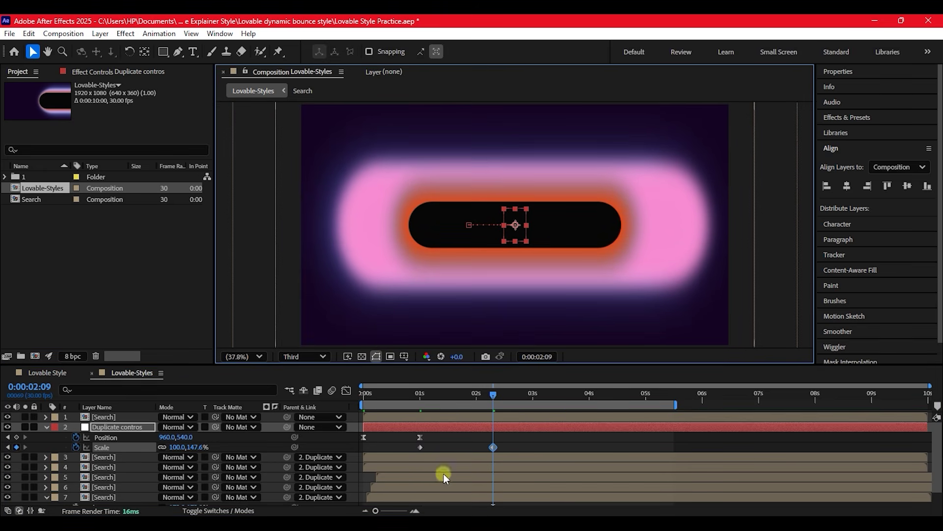
# Step: Apply Easy Ease to both Scale keyframes of the Duplicate contros null and preview the animation
pyautogui.moveTo(515, 445); pyautogui.dragTo(408, 451)
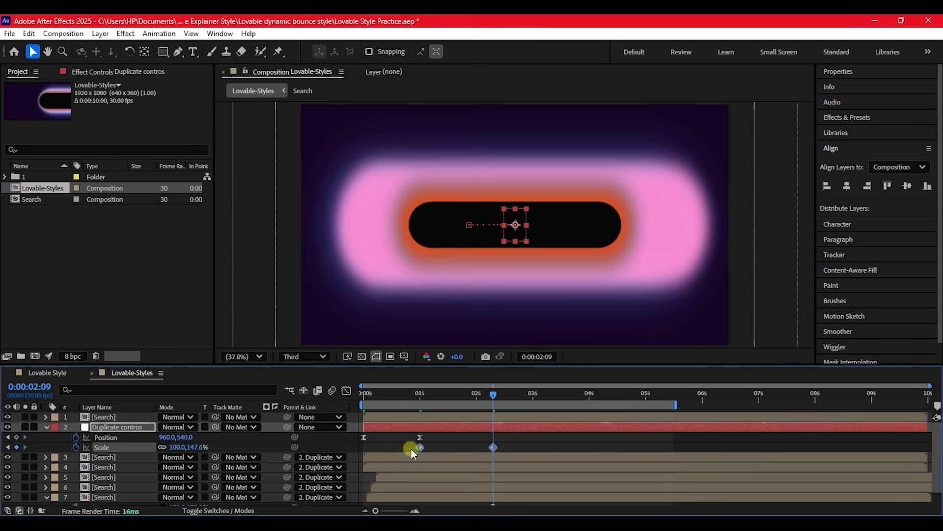
pyautogui.rightClick(418, 448)
pyautogui.moveTo(491, 438)
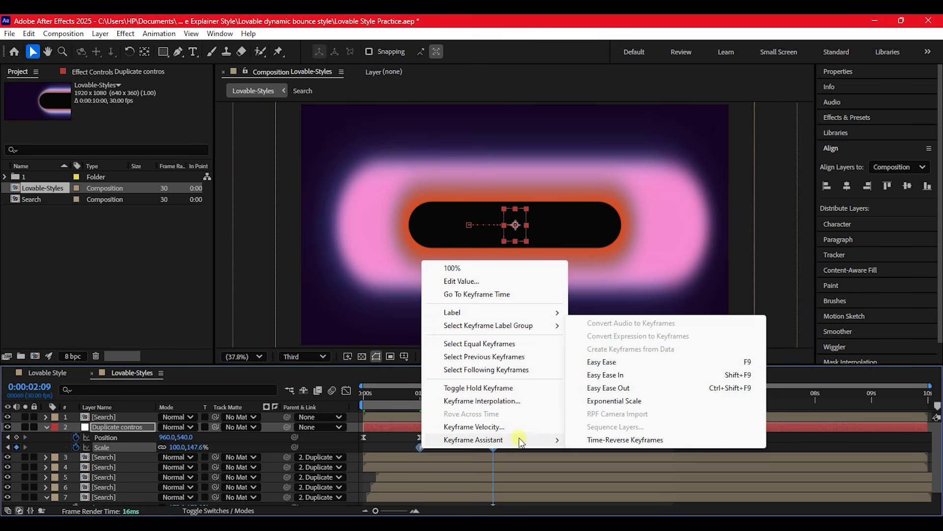
pyautogui.click(602, 362)
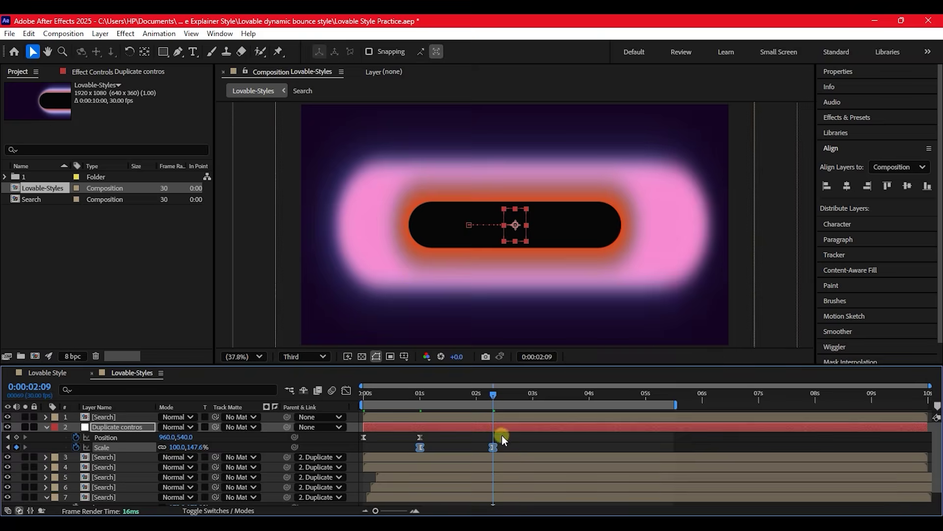
pyautogui.press('space')
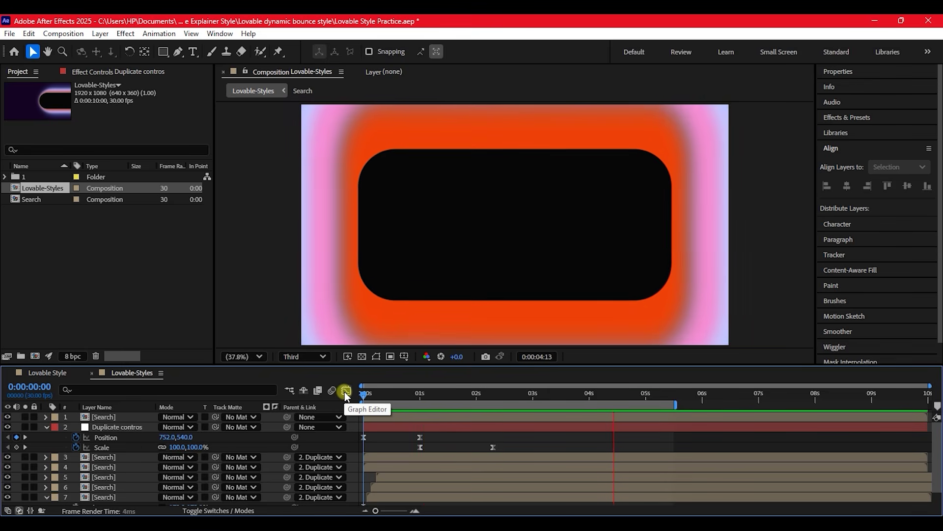
pyautogui.press('space')
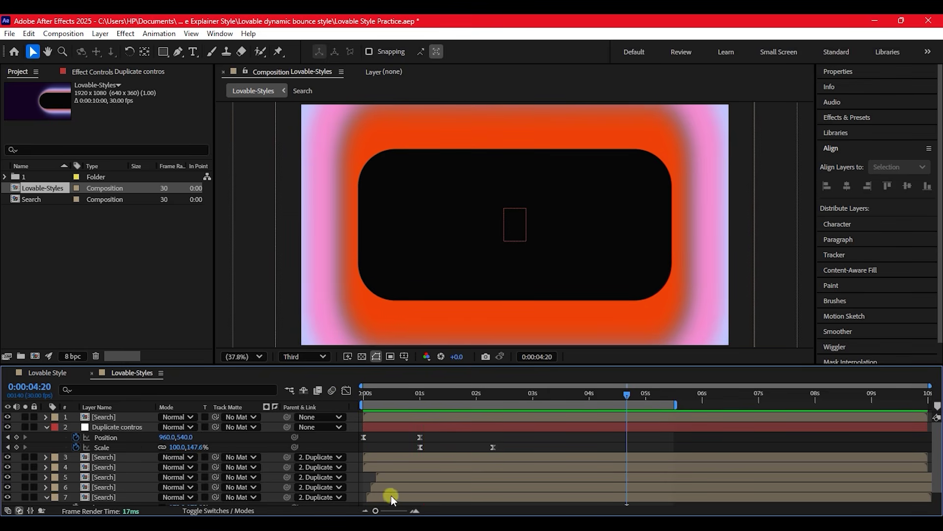
# Step: Shift the Search glow layers 5 and 6 slightly later in the timeline to stagger their starts
pyautogui.click(405, 426)
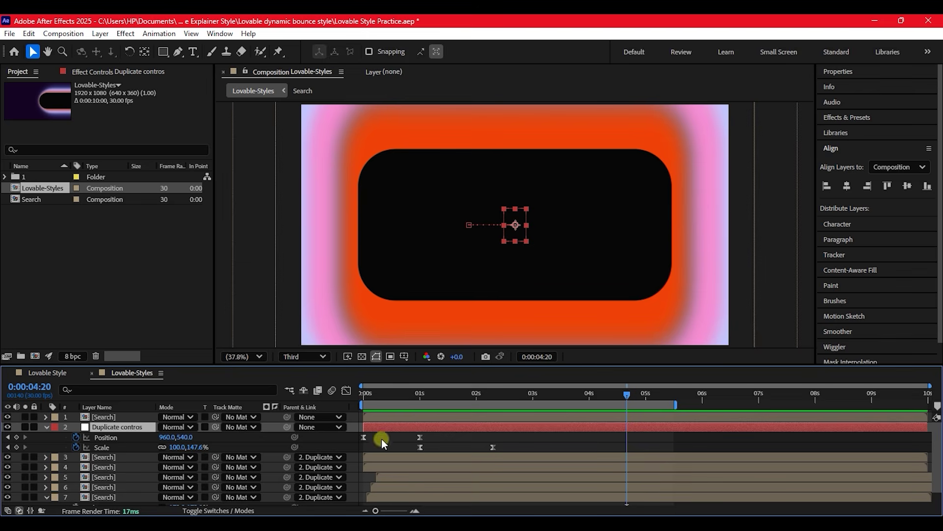
pyautogui.click(384, 477)
pyautogui.click(382, 484)
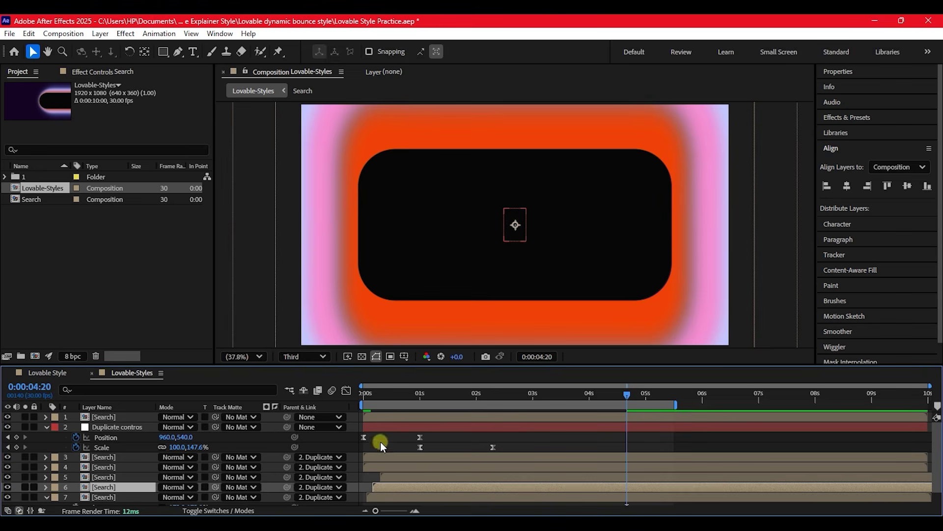
# Step: At 0:00:00:00, enlarge the blue glow on Search layer 4 to about 143% horizontally and 139% vertically
pyautogui.moveTo(382, 394); pyautogui.dragTo(336, 402)
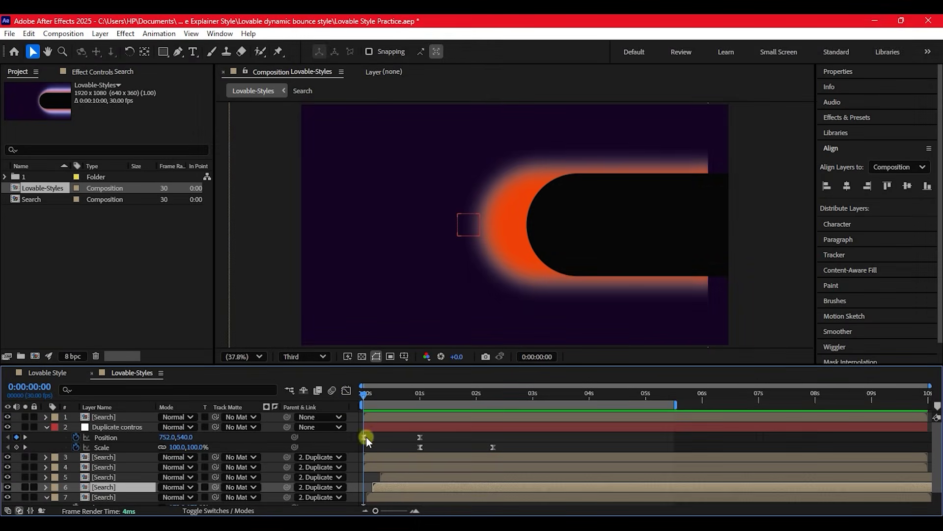
pyautogui.click(385, 467)
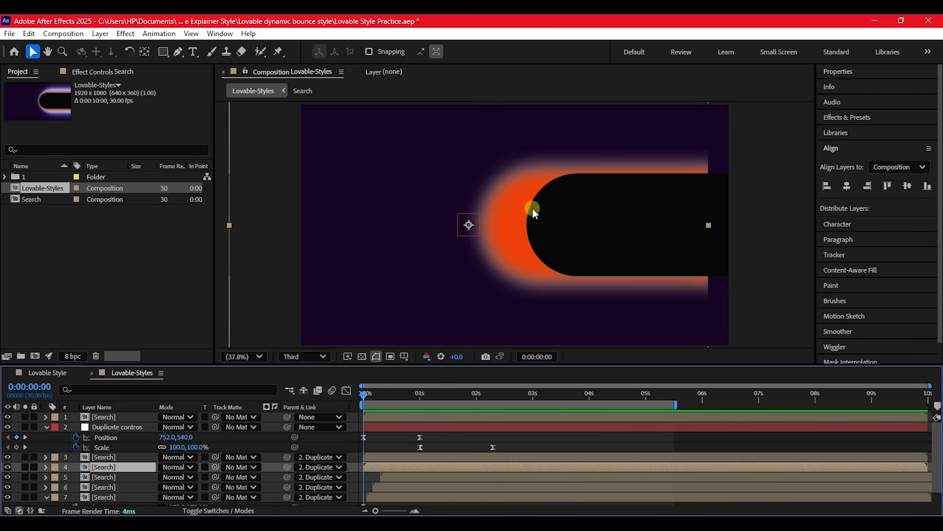
pyautogui.scroll(-3, 529, 204)
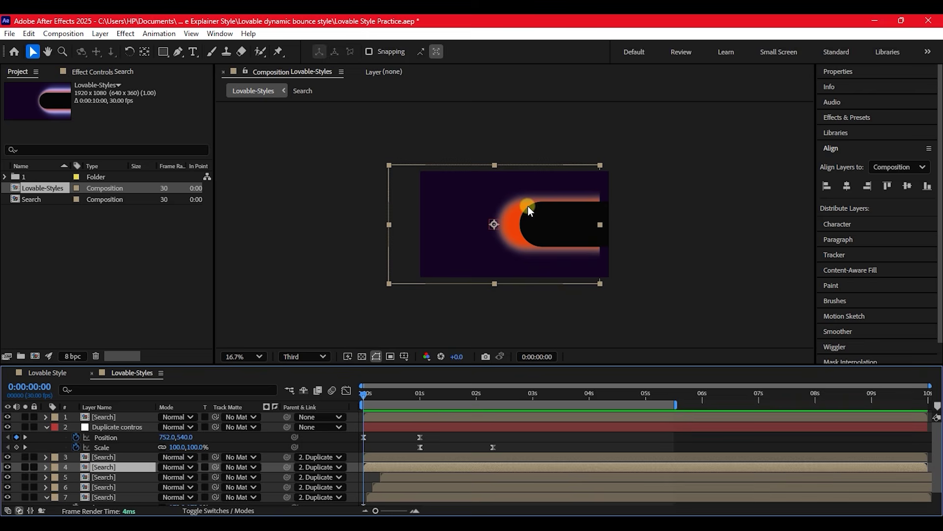
pyautogui.moveTo(494, 161); pyautogui.dragTo(493, 146)
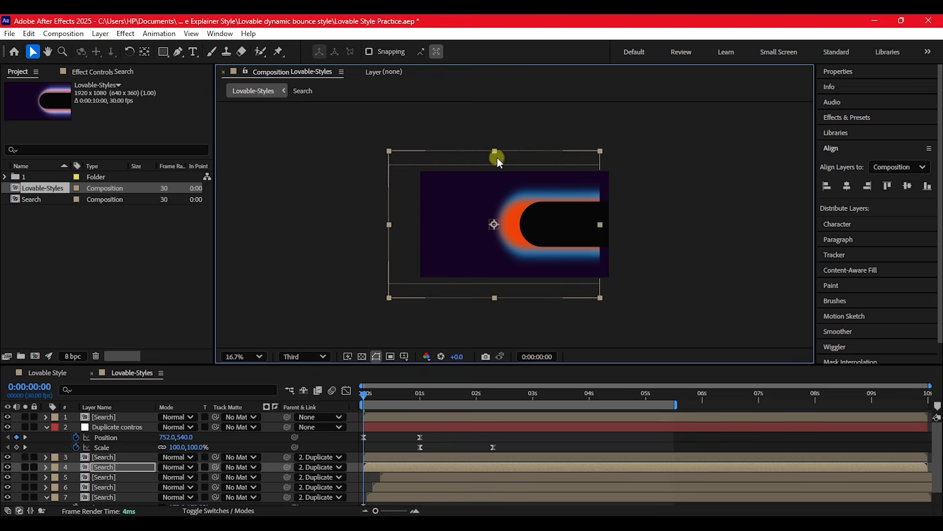
pyautogui.moveTo(392, 225); pyautogui.dragTo(360, 218)
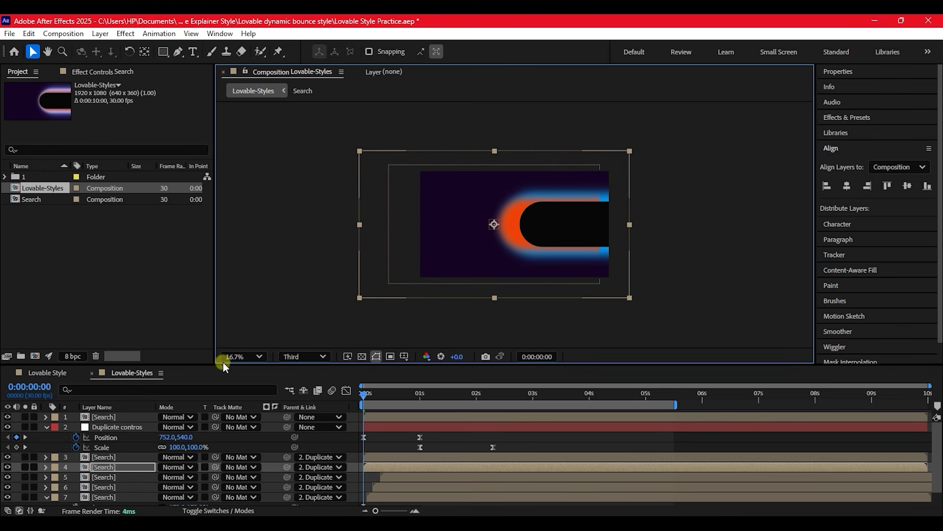
# Step: Keyframe Search layer 4's Opacity at 100% on 0:00:00:09 and at 0% on 0:00:00:23
pyautogui.press('t')
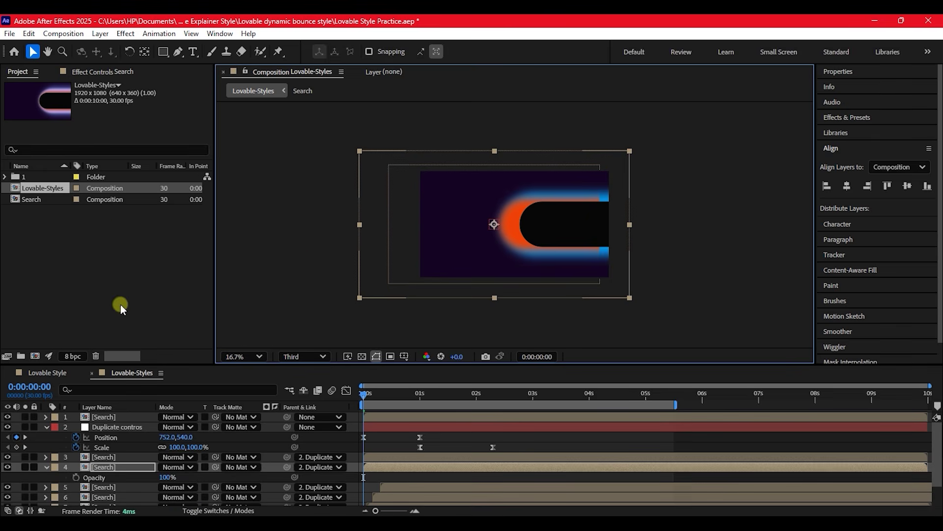
pyautogui.moveTo(364, 395); pyautogui.dragTo(387, 401)
pyautogui.moveTo(383, 404); pyautogui.dragTo(381, 404)
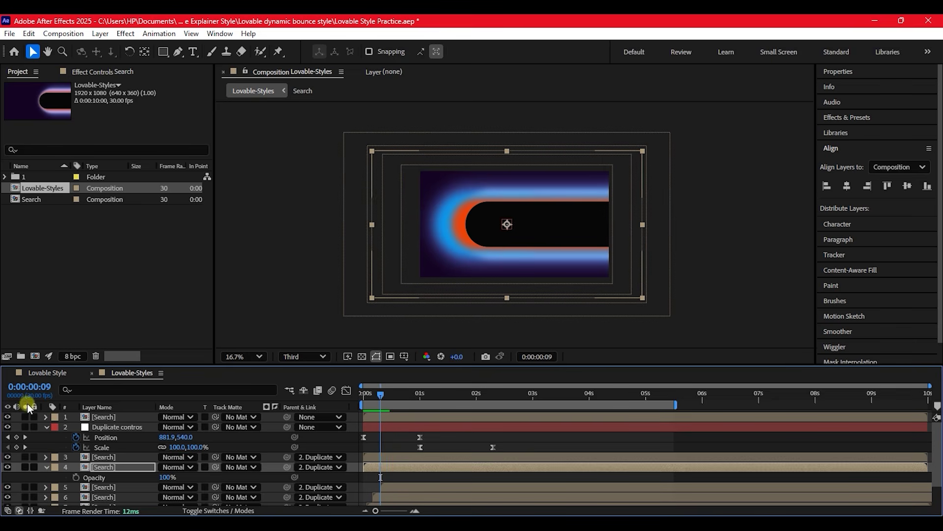
pyautogui.click(75, 477)
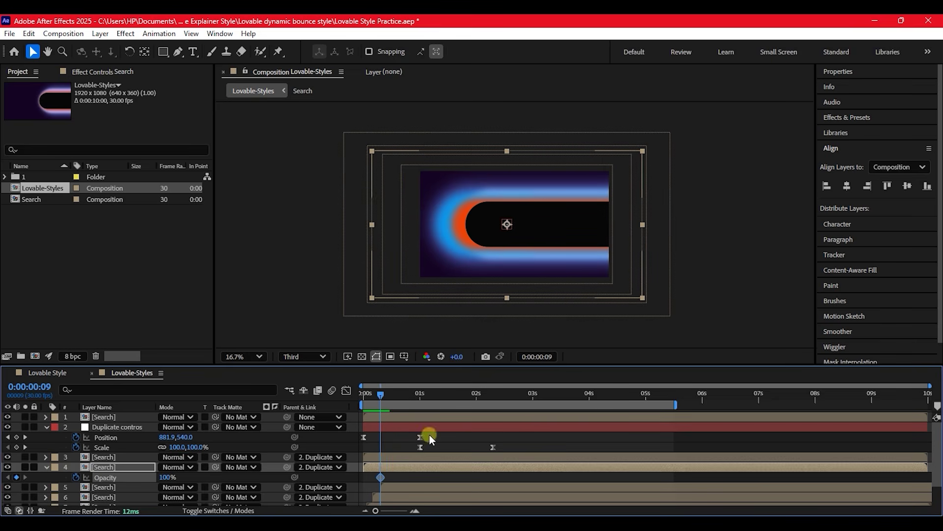
pyautogui.moveTo(400, 394); pyautogui.dragTo(406, 394)
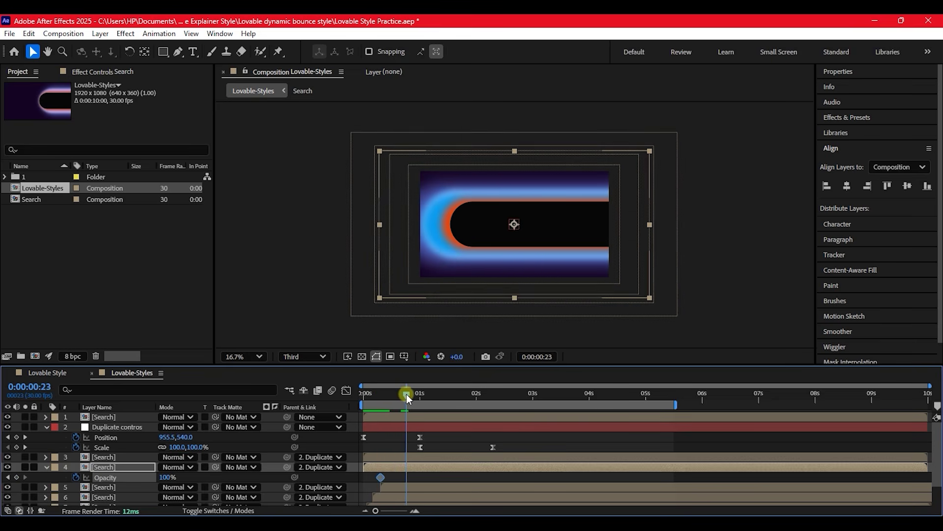
pyautogui.moveTo(165, 477); pyautogui.dragTo(129, 476)
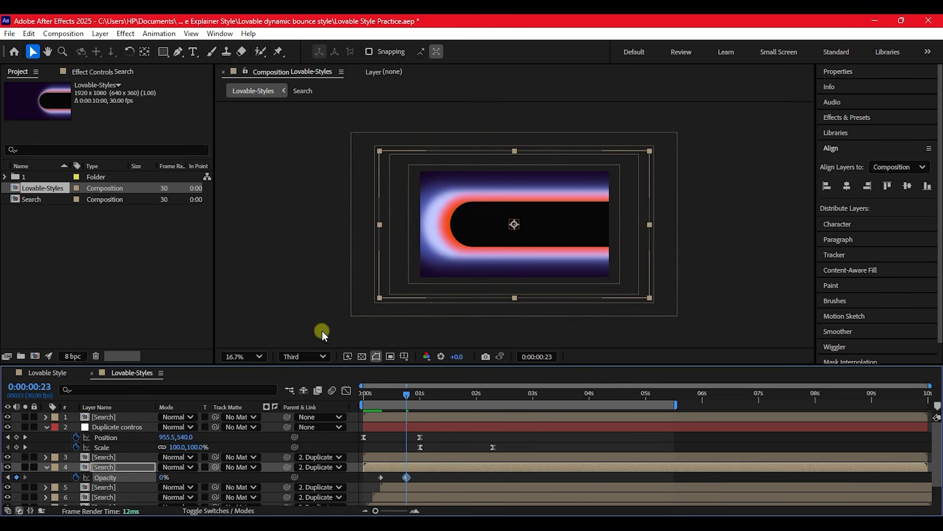
# Step: Fit the composition in the viewer and preview layer 4's glow fade from the start
pyautogui.click(241, 355)
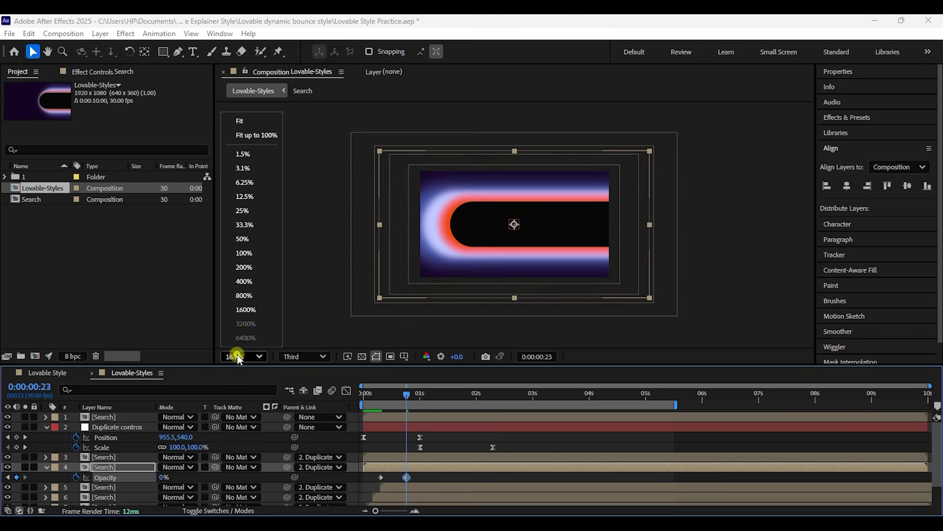
pyautogui.click(240, 119)
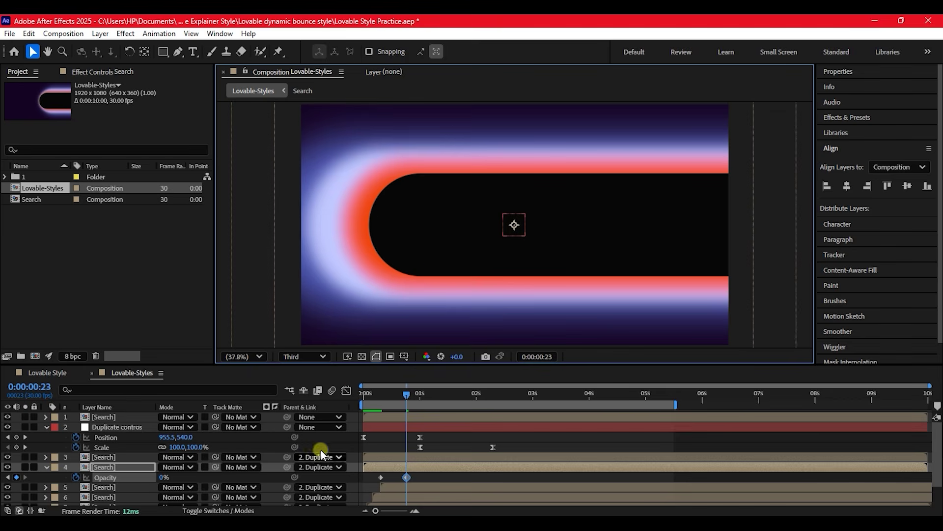
pyautogui.moveTo(421, 475); pyautogui.dragTo(364, 482)
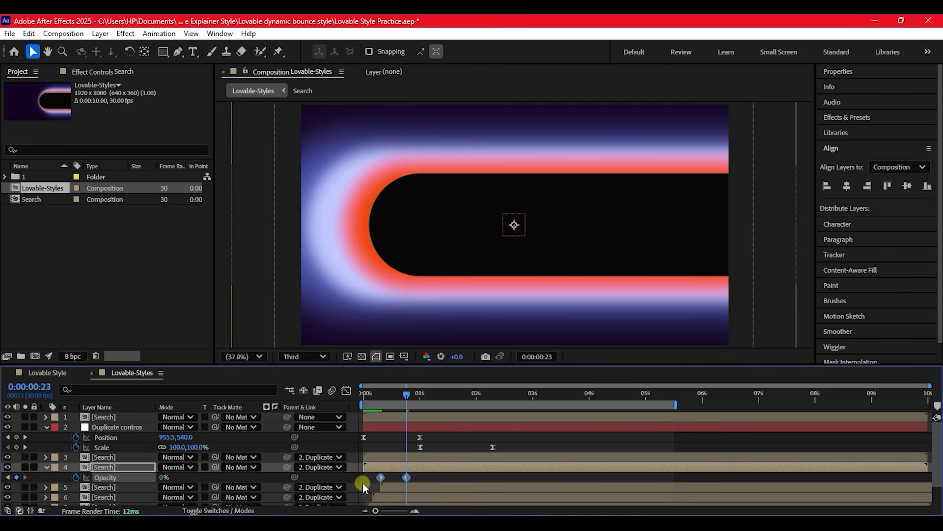
pyautogui.click(435, 480)
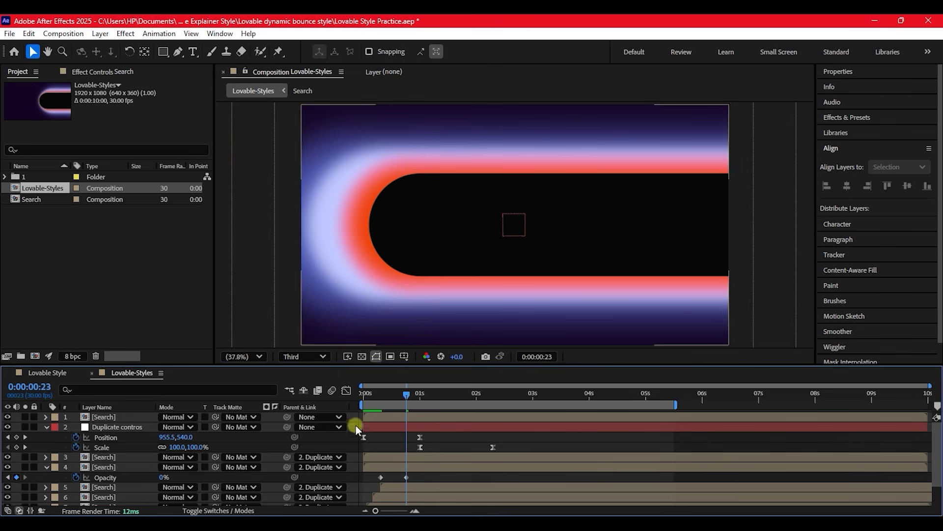
pyautogui.moveTo(382, 396); pyautogui.dragTo(350, 392)
pyautogui.press('space')
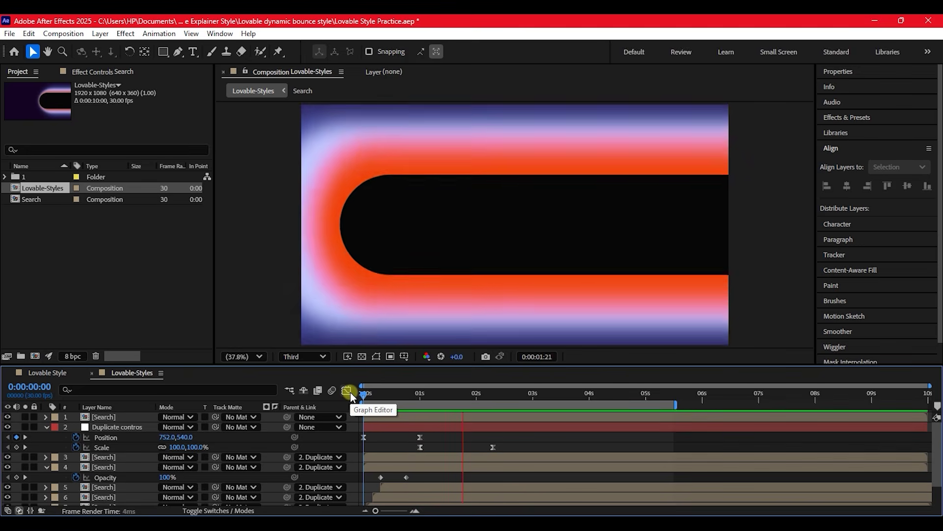
pyautogui.moveTo(390, 394); pyautogui.dragTo(345, 390)
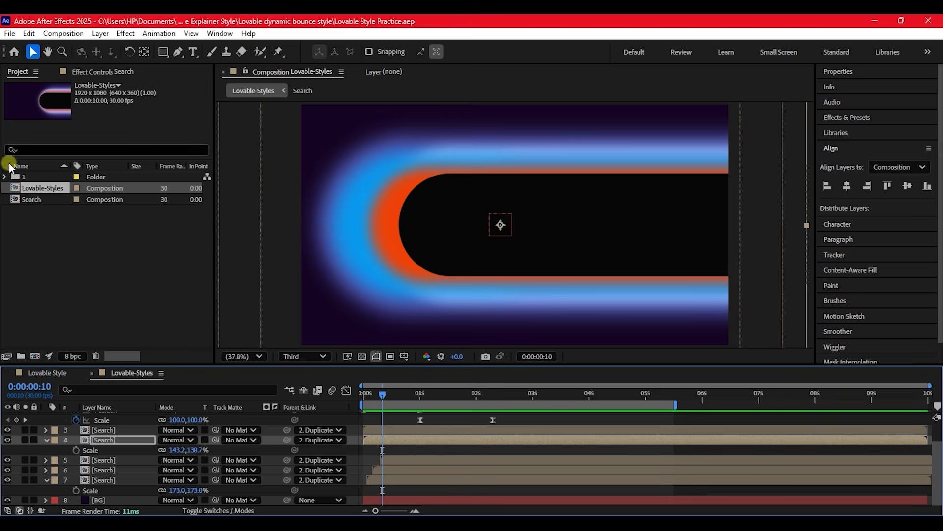
# Step: Duplicate the Search composition, rename the copy "search text" and open it
pyautogui.click(28, 200)
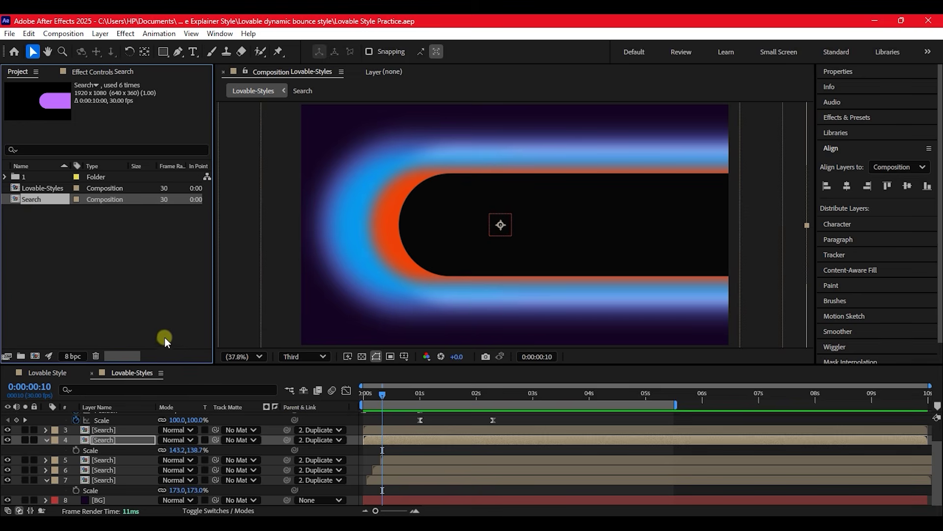
pyautogui.hotkey('ctrl', 'd')
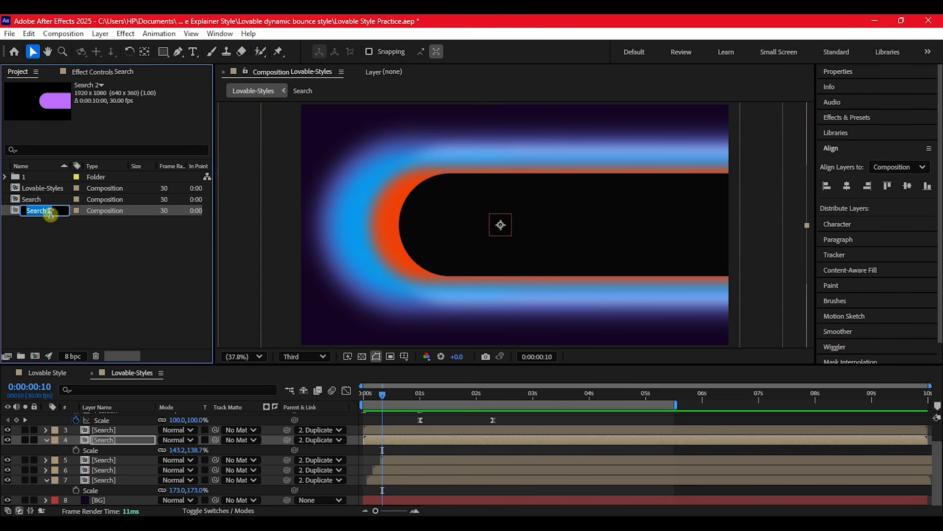
pyautogui.write('s')
pyautogui.press('Return')
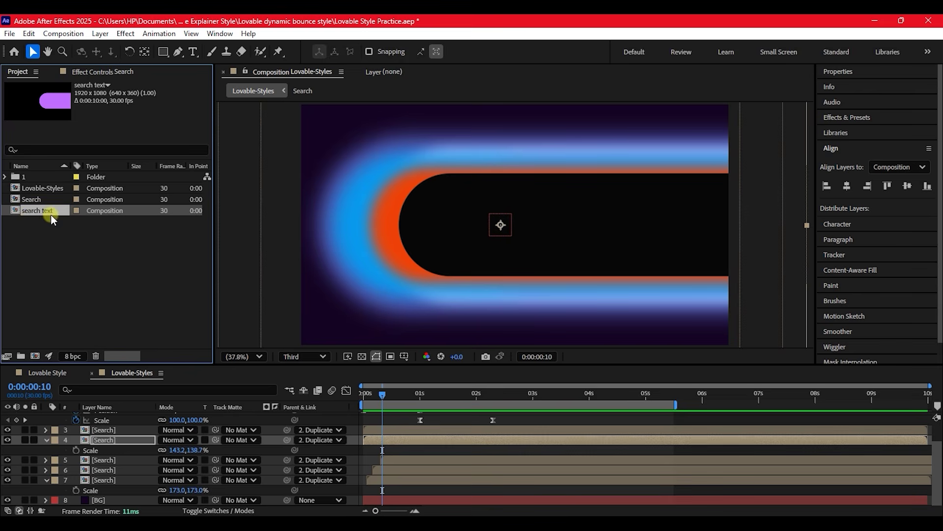
pyautogui.doubleClick(16, 210)
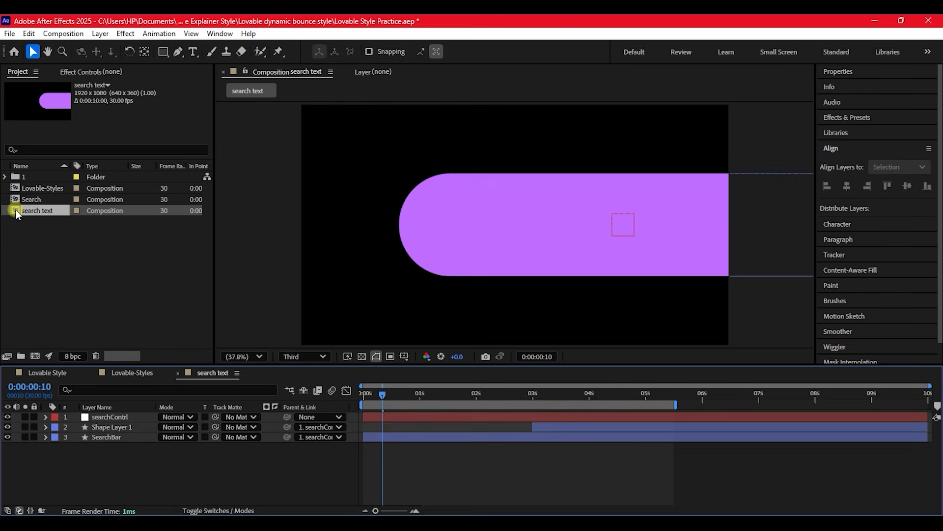
# Step: Set the fill of the SearchBar shape layer in the search text composition to None
pyautogui.click(101, 425)
pyautogui.click(102, 444)
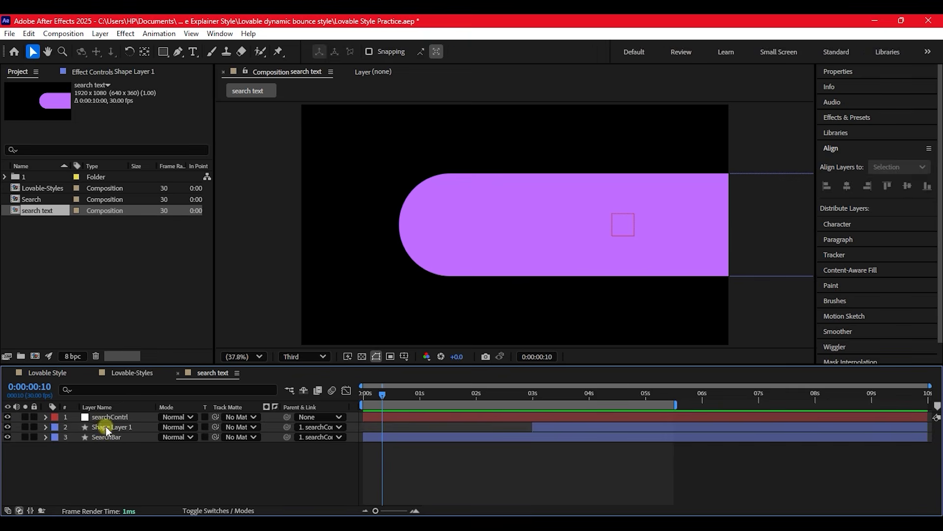
pyautogui.click(105, 426)
pyautogui.click(102, 436)
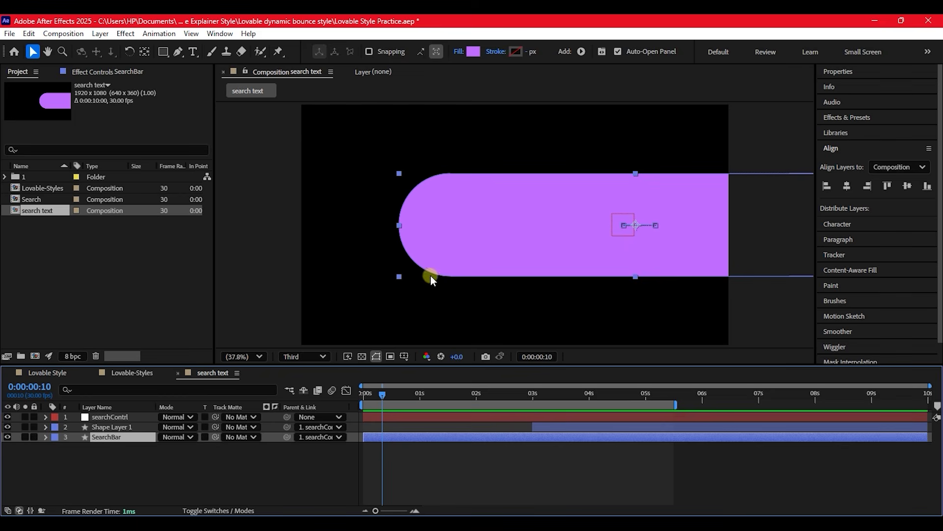
pyautogui.click(458, 51)
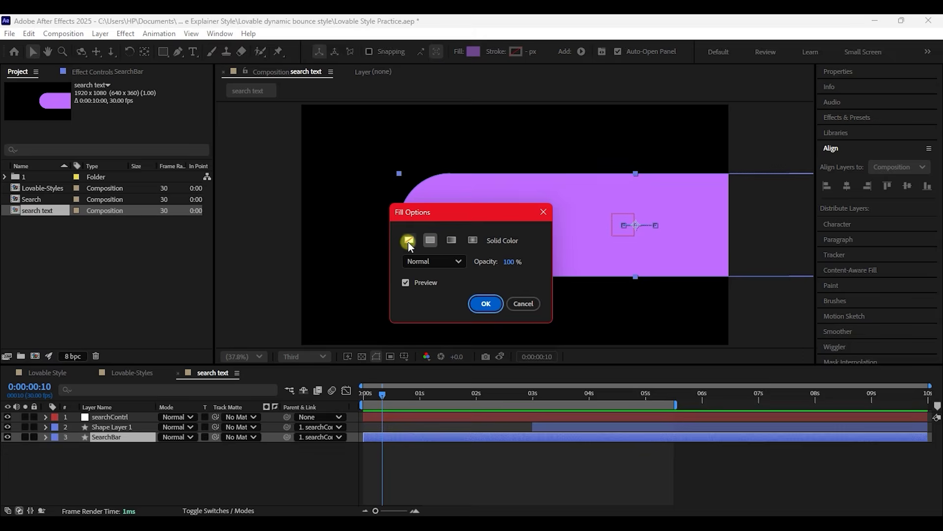
pyautogui.click(409, 240)
pyautogui.click(484, 304)
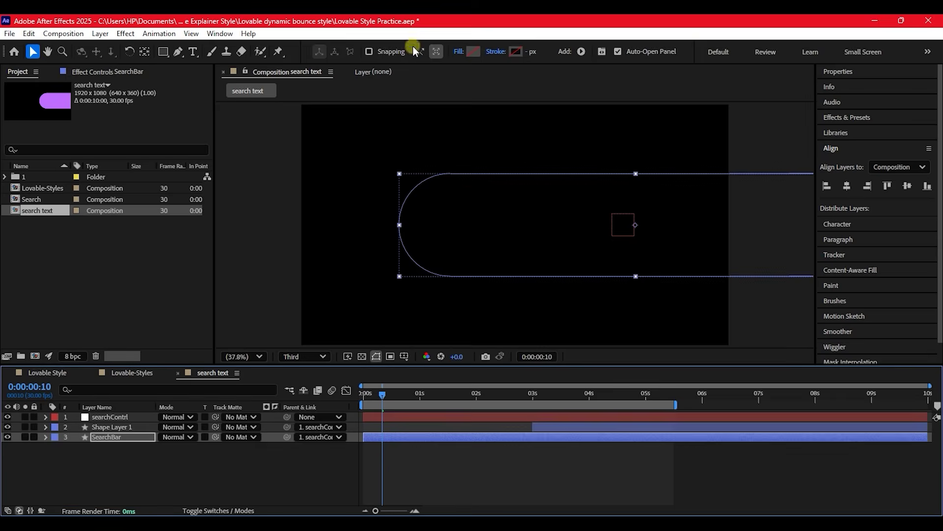
# Step: Give the SearchBar shape a 5 px solid color stroke
pyautogui.click(495, 51)
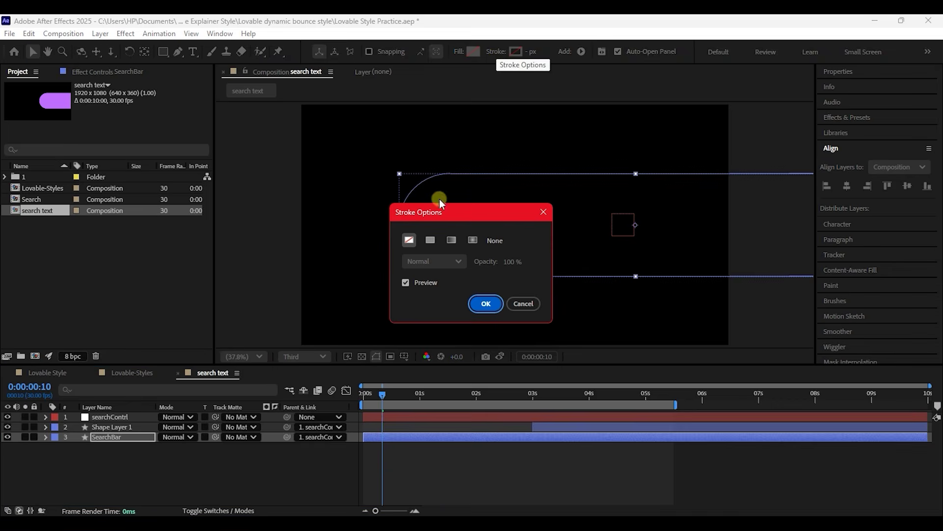
pyautogui.click(429, 241)
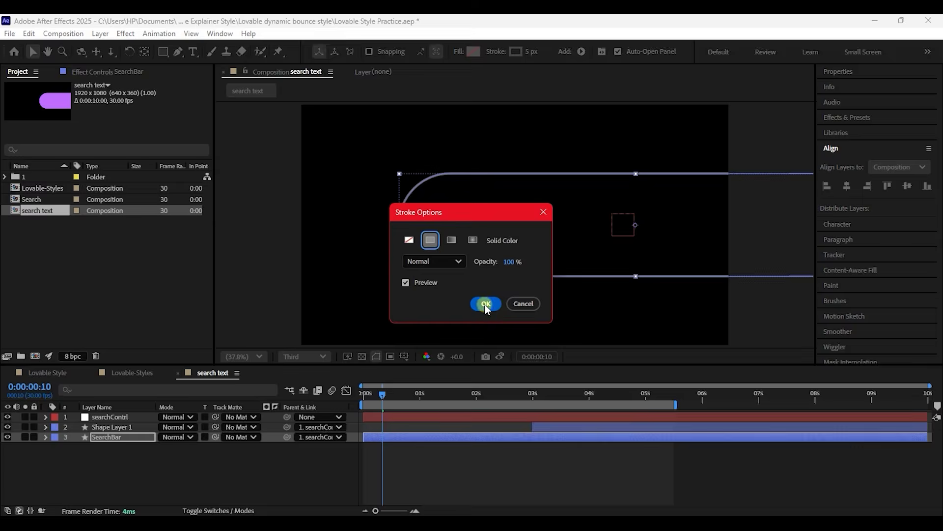
pyautogui.click(485, 305)
pyautogui.click(431, 228)
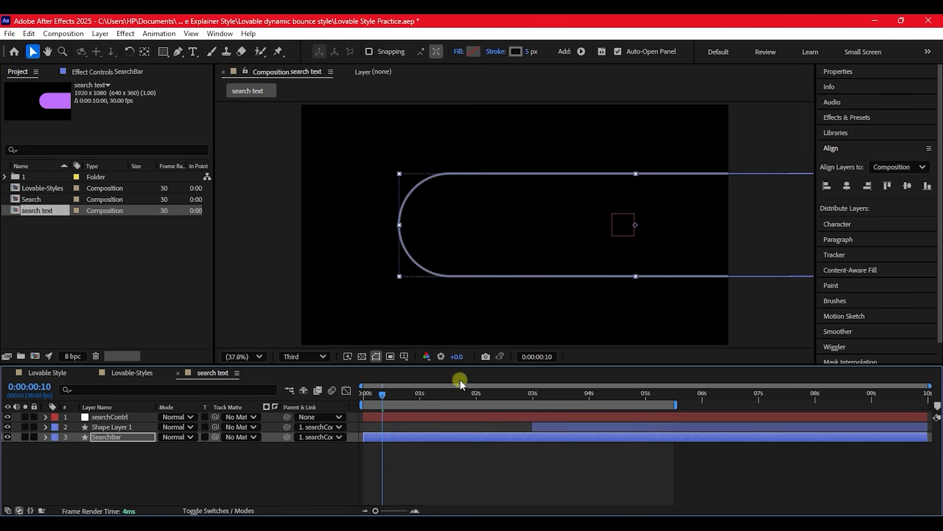
# Step: Turn the SearchBar shape layer in the search text composition into a guide layer
pyautogui.rightClick(409, 432)
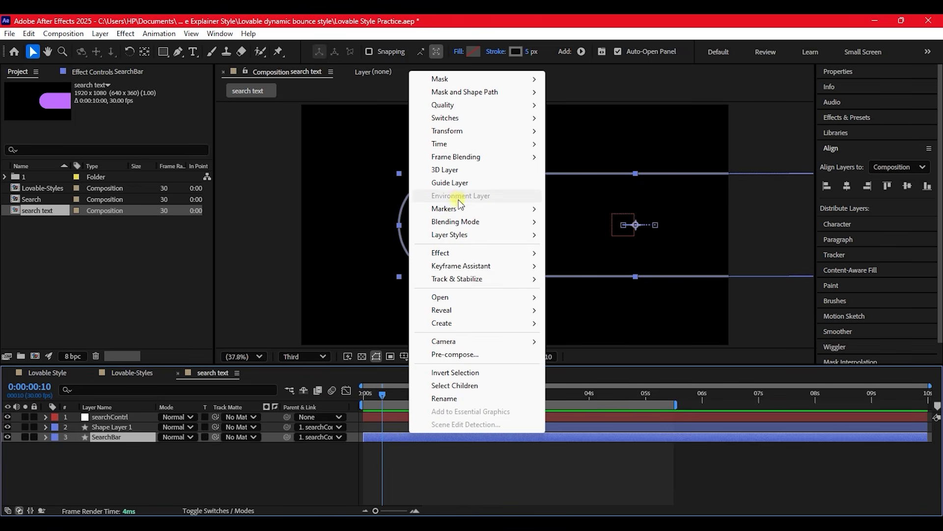
pyautogui.click(456, 183)
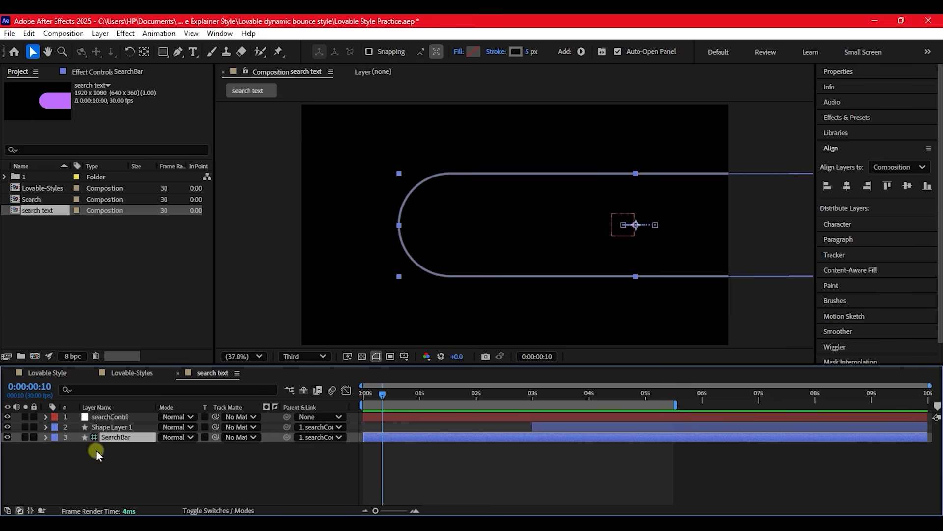
pyautogui.click(108, 426)
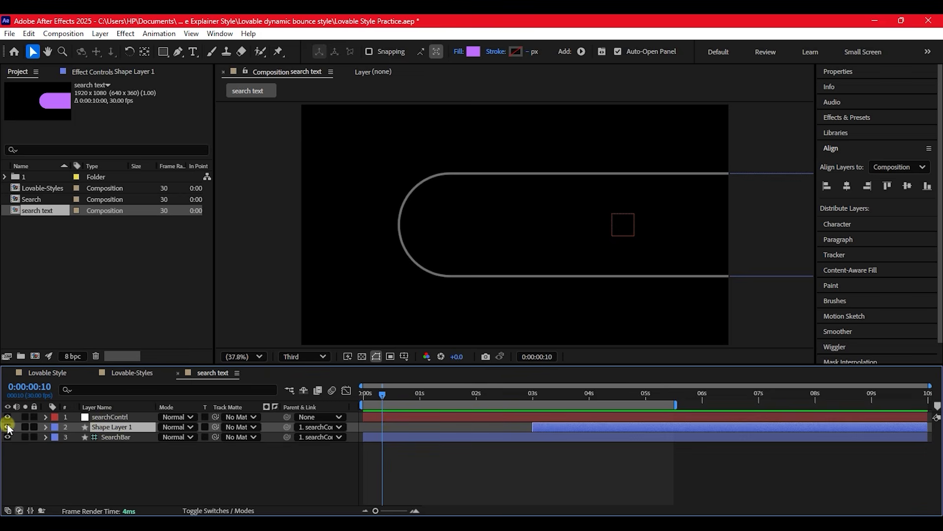
pyautogui.click(127, 456)
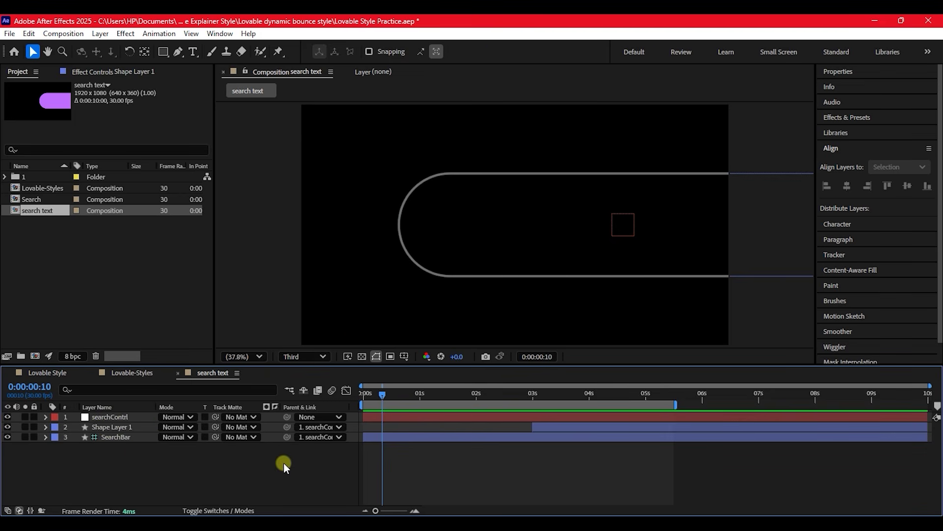
# Step: Add a new text layer reading "Ask Lovable to create..." to the search text composition
pyautogui.rightClick(332, 460)
pyautogui.moveTo(366, 314)
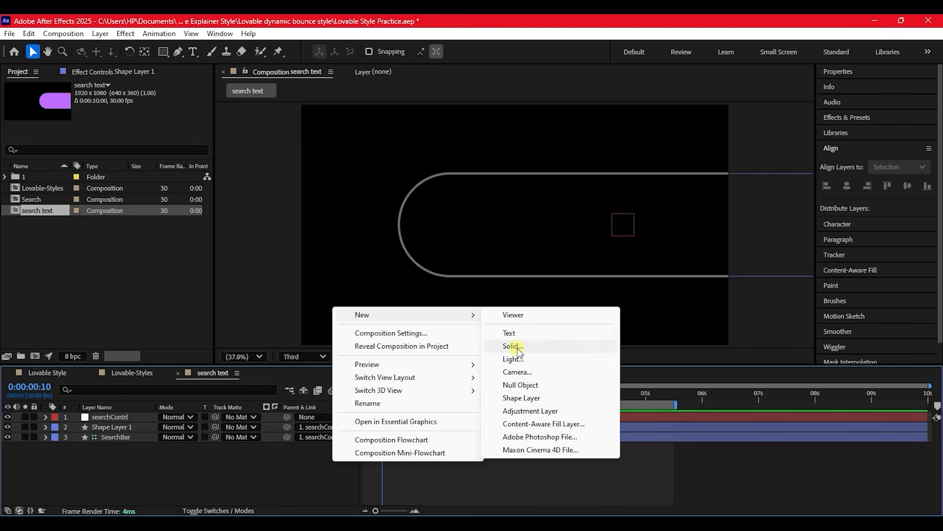
pyautogui.click(515, 333)
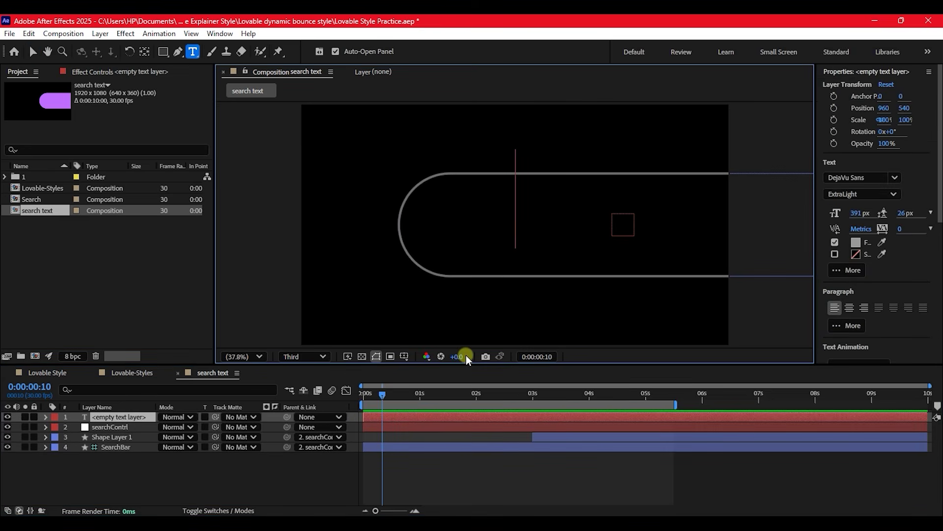
pyautogui.write('As')
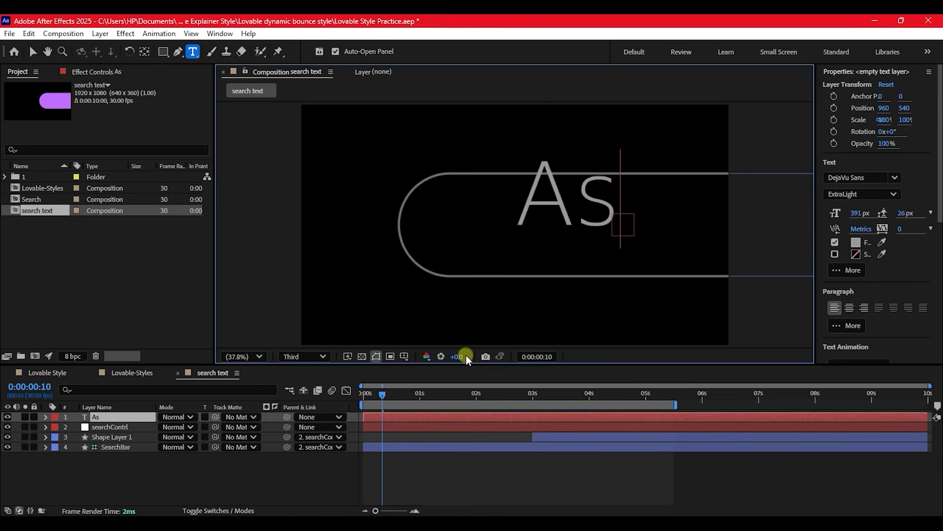
pyautogui.write('k Lovable to create')
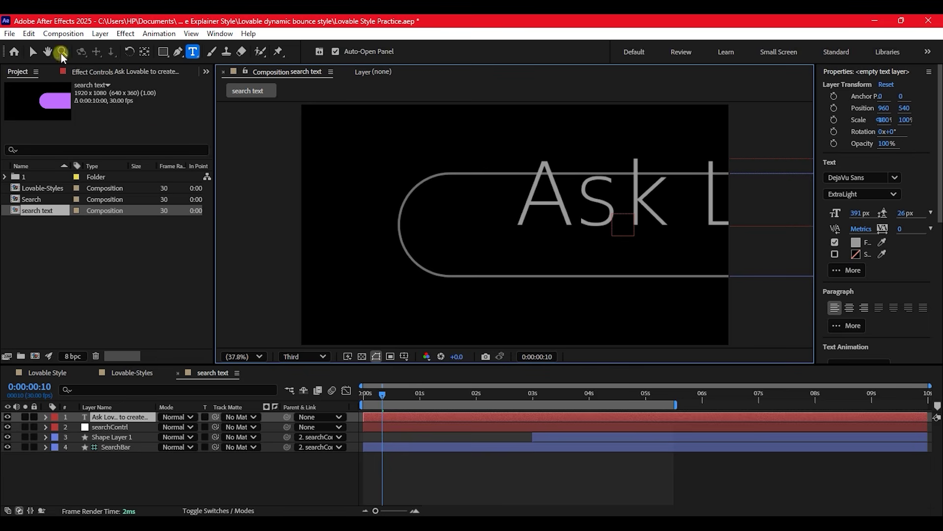
pyautogui.click(30, 51)
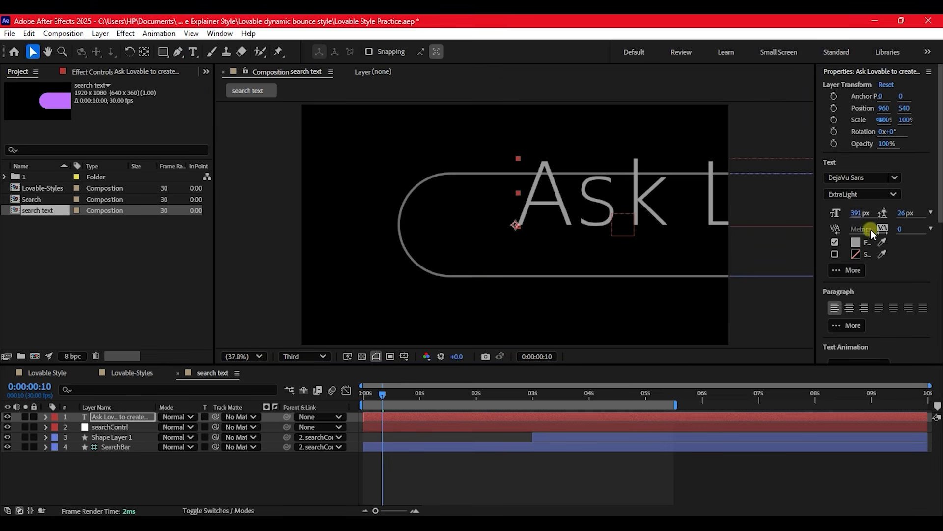
# Step: Set the text's font size to 106 px and move it inside the outline's left end, at about 645, 574
pyautogui.moveTo(855, 215); pyautogui.dragTo(693, 205)
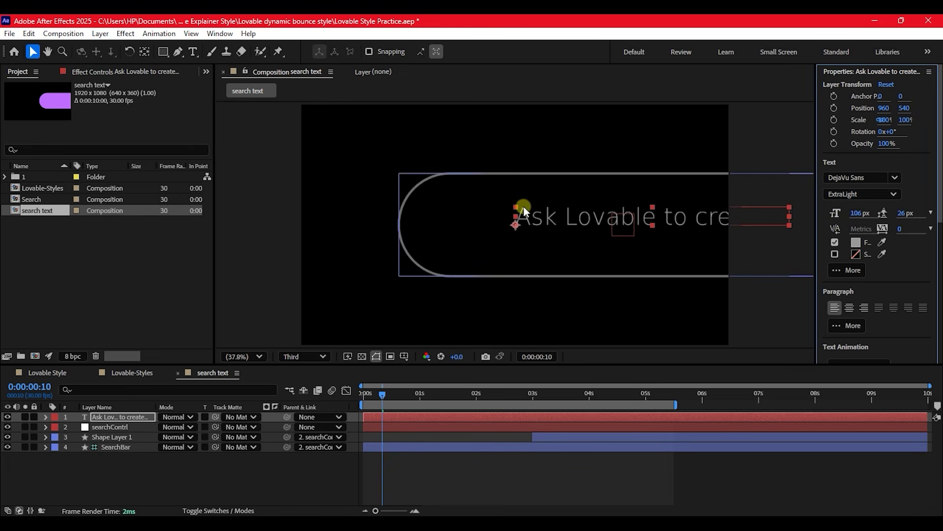
pyautogui.moveTo(514, 225); pyautogui.dragTo(443, 234)
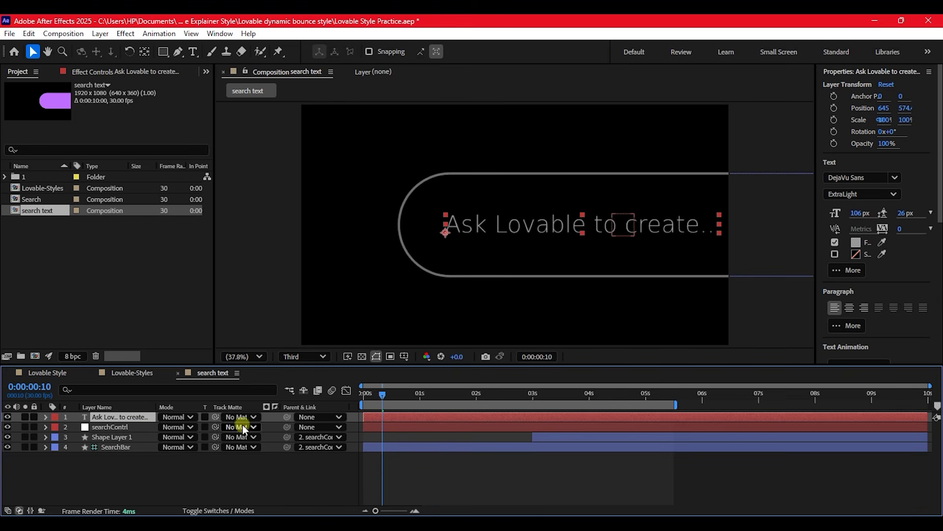
# Step: Parent the "Ask Lovable to create..." text layer to the SearchBar layer and check its movement over the first second
pyautogui.moveTo(285, 416); pyautogui.dragTo(98, 426)
pyautogui.moveTo(379, 391); pyautogui.dragTo(327, 407)
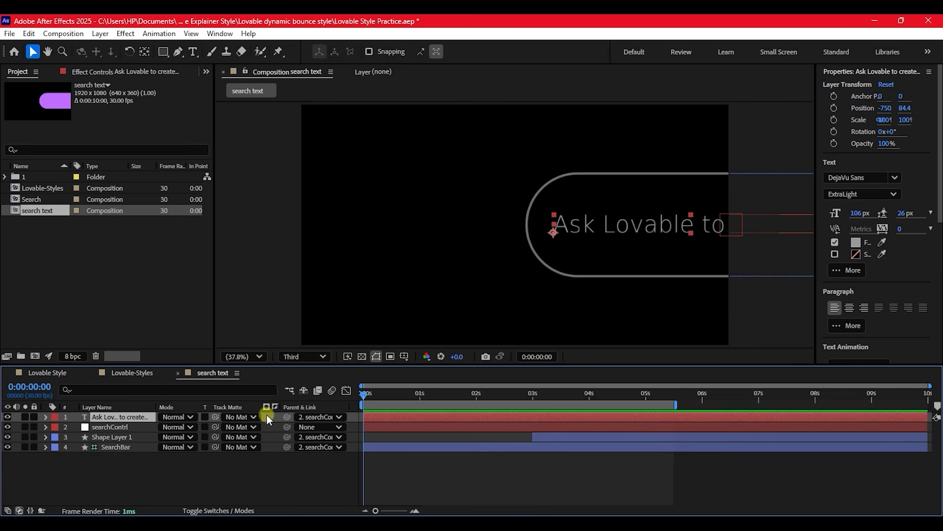
pyautogui.moveTo(288, 416); pyautogui.dragTo(113, 449)
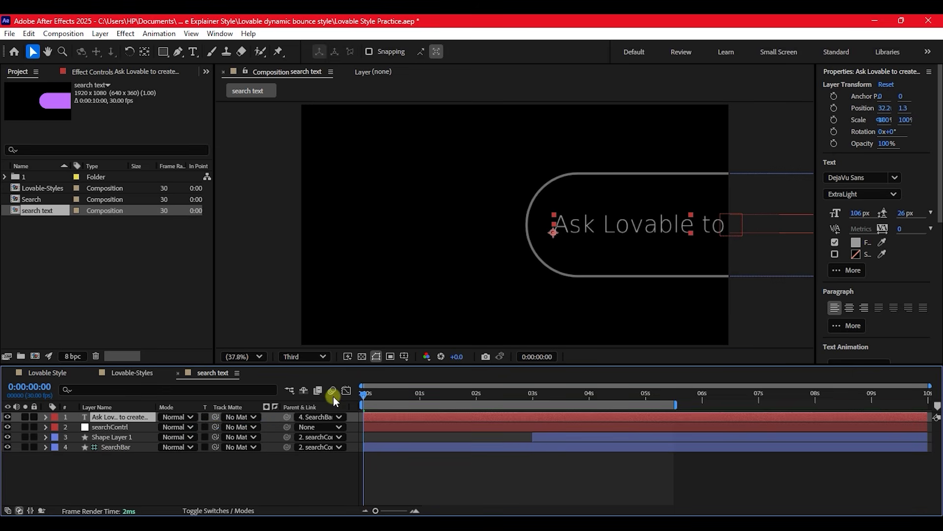
pyautogui.moveTo(364, 397); pyautogui.dragTo(401, 398)
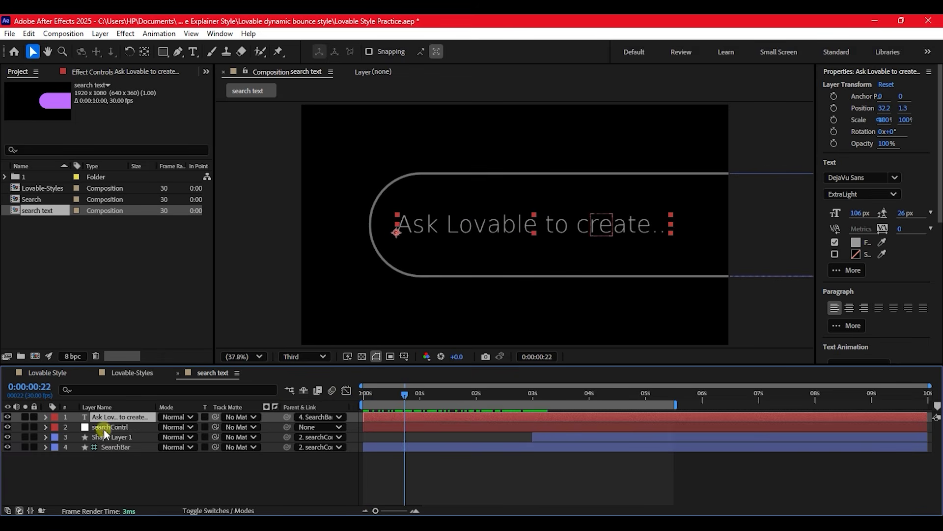
# Step: Hide Shape Layer 1 in the search text composition
pyautogui.click(102, 433)
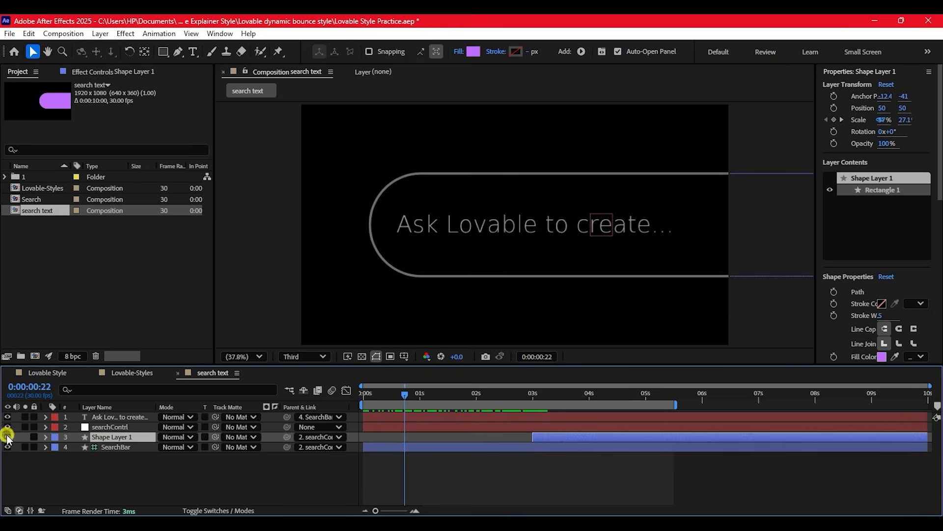
pyautogui.moveTo(376, 394); pyautogui.dragTo(391, 399)
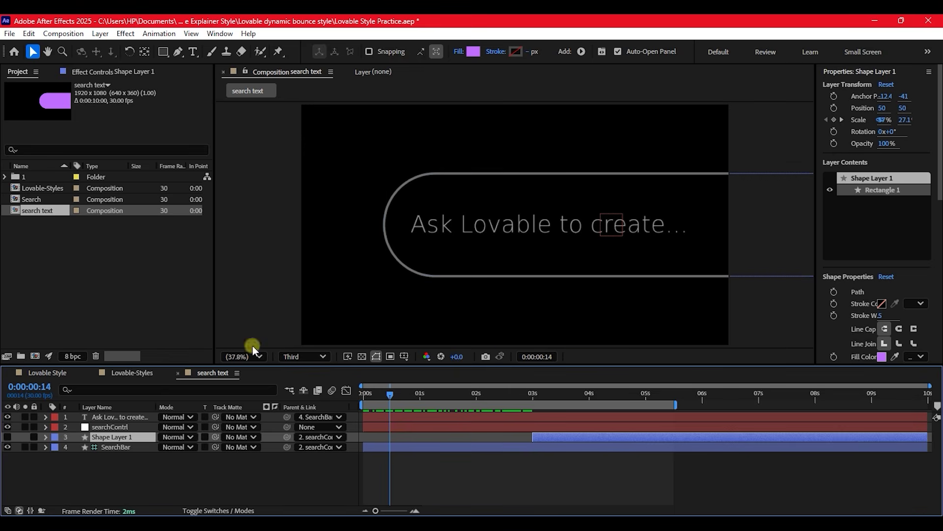
# Step: Set the fill color of the "Ask Lovable to create..." text to dark grey 262626
pyautogui.click(106, 417)
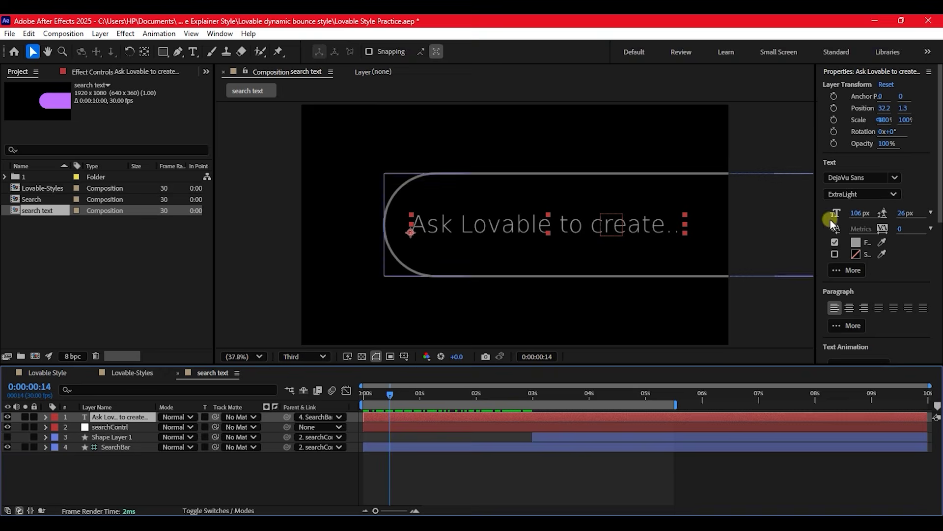
pyautogui.click(856, 241)
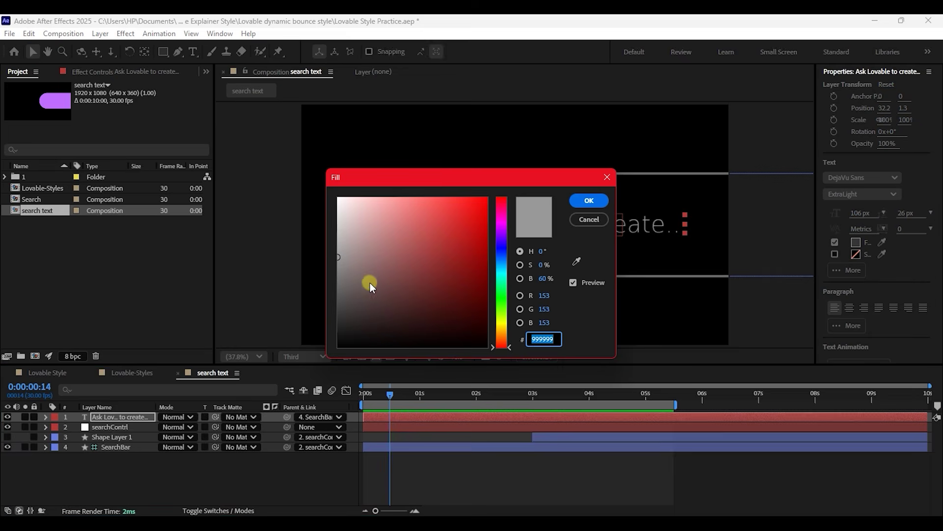
pyautogui.click(339, 310)
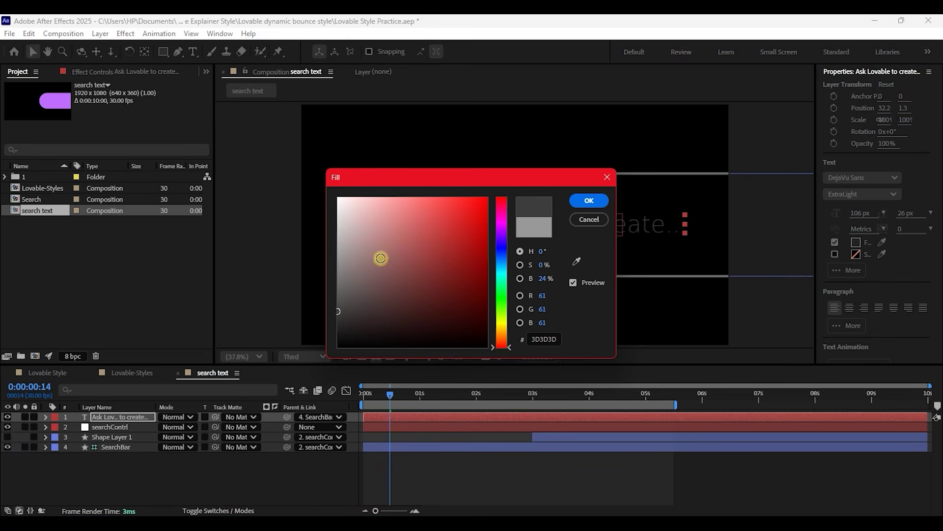
pyautogui.moveTo(438, 179); pyautogui.dragTo(246, 156)
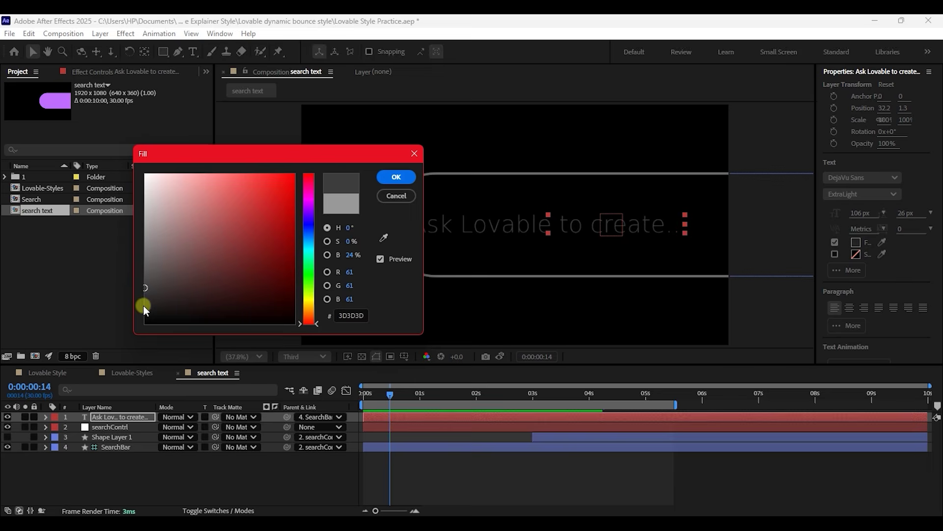
pyautogui.moveTo(144, 291); pyautogui.dragTo(144, 300)
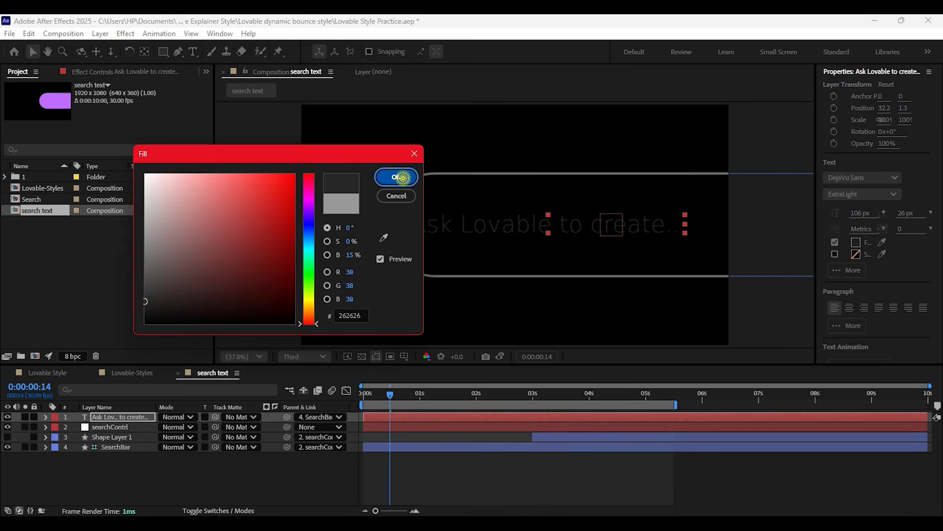
pyautogui.click(395, 177)
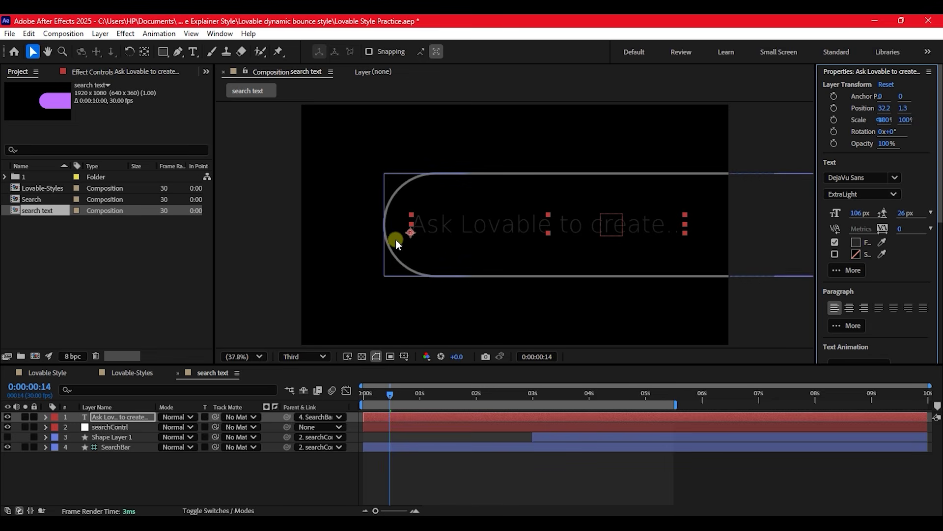
# Step: Shift the text slightly right within the search bar outline and center it vertically in the composition
pyautogui.moveTo(409, 233); pyautogui.dragTo(437, 233)
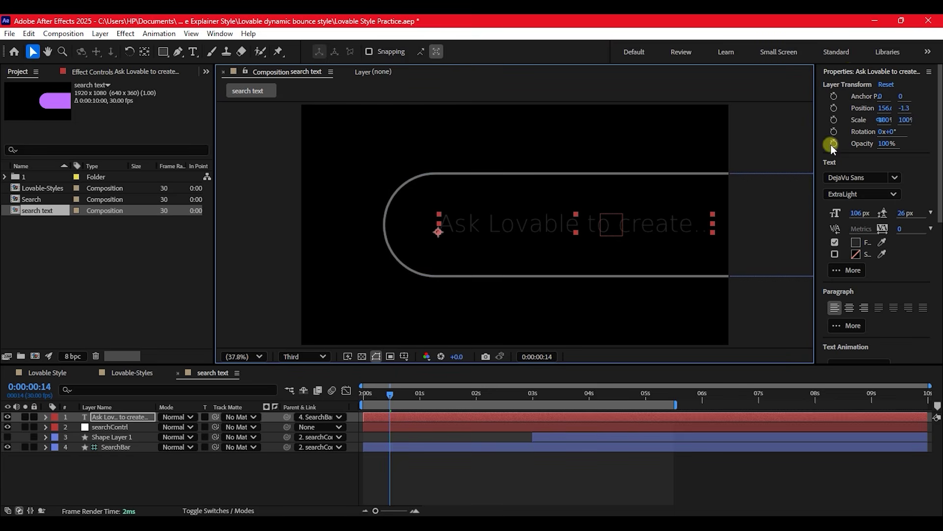
pyautogui.click(853, 69)
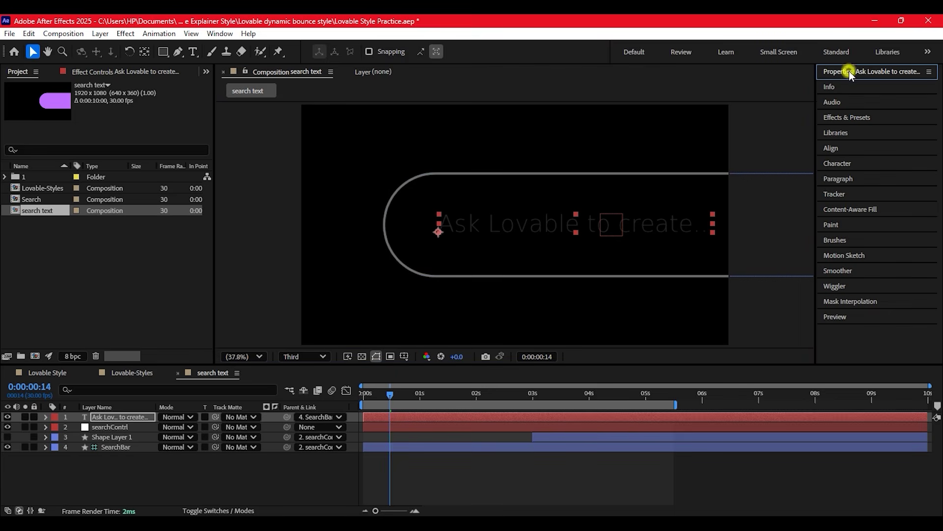
pyautogui.click(835, 148)
pyautogui.click(908, 184)
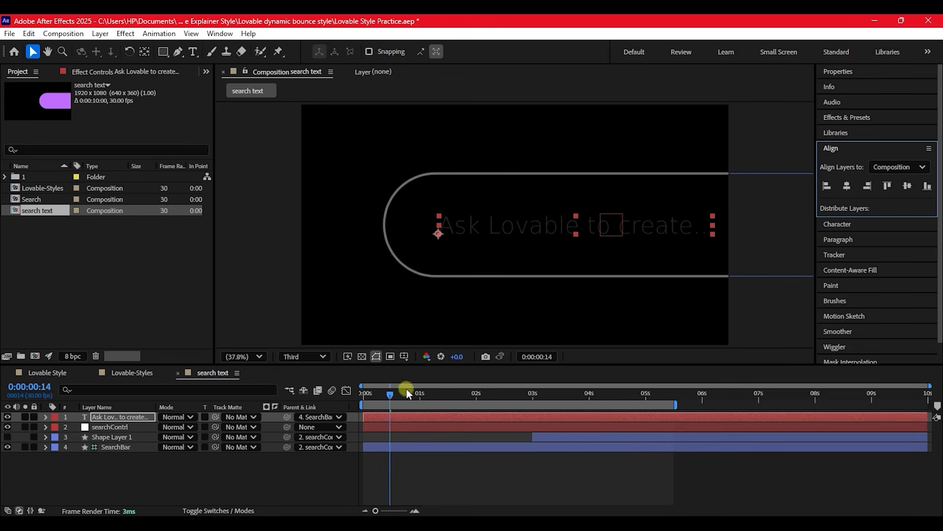
pyautogui.click(156, 462)
# Step: Duplicate the "Ask Lovable to create..." text layer and set the copy's fill color to white FFFFFF
pyautogui.click(111, 416)
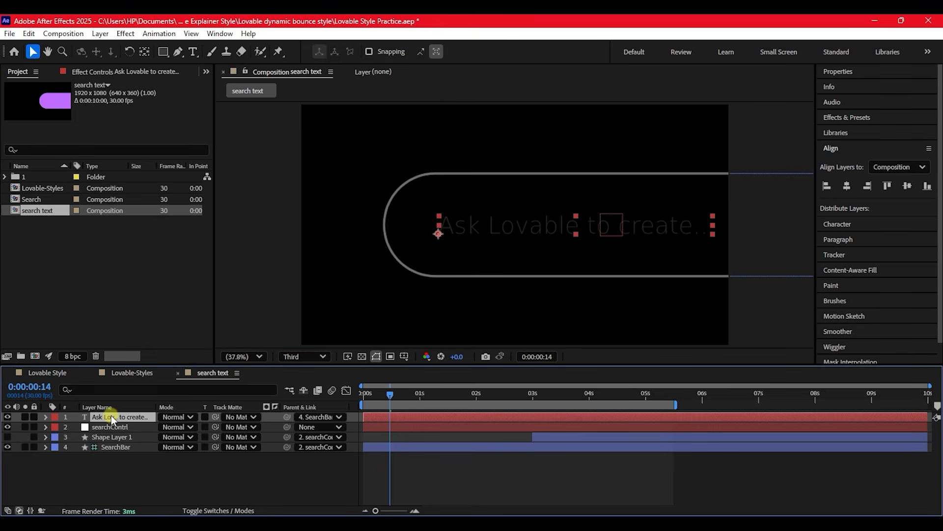
pyautogui.hotkey('ctrl', 'd')
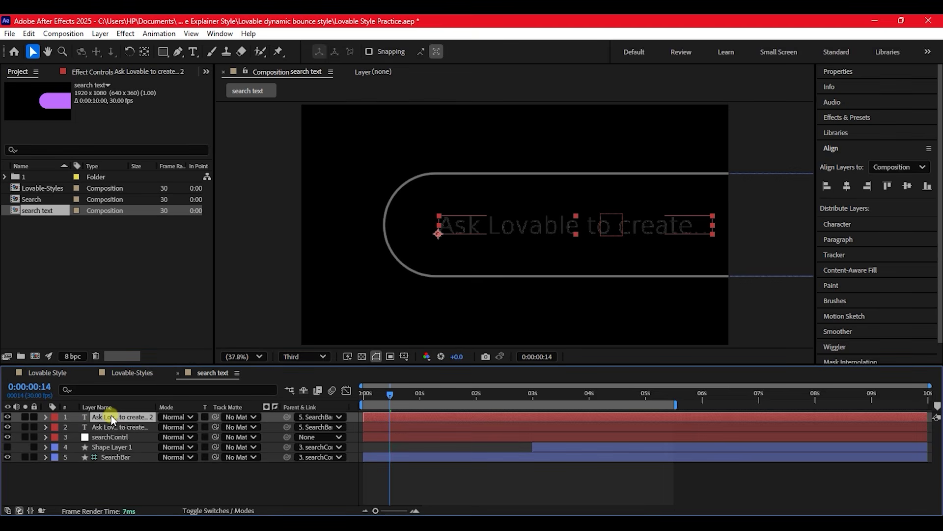
pyautogui.moveTo(378, 395); pyautogui.dragTo(444, 401)
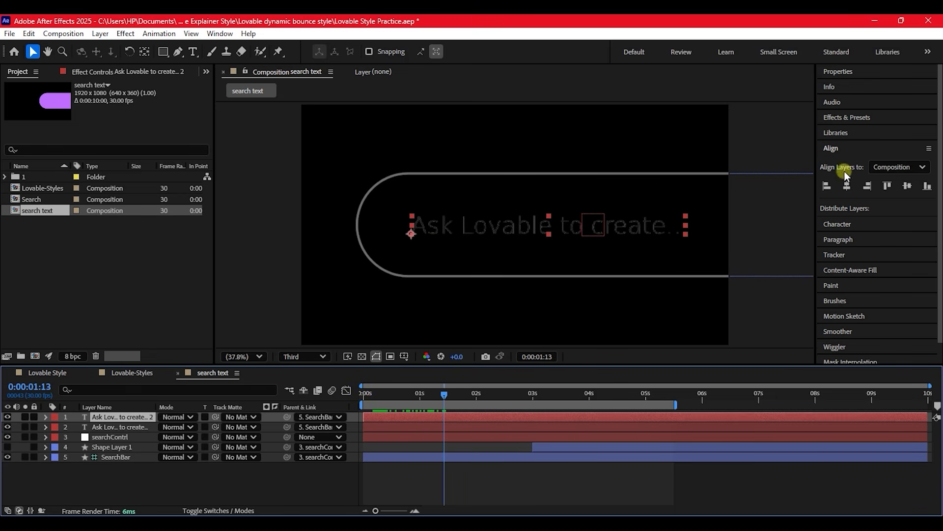
pyautogui.click(839, 71)
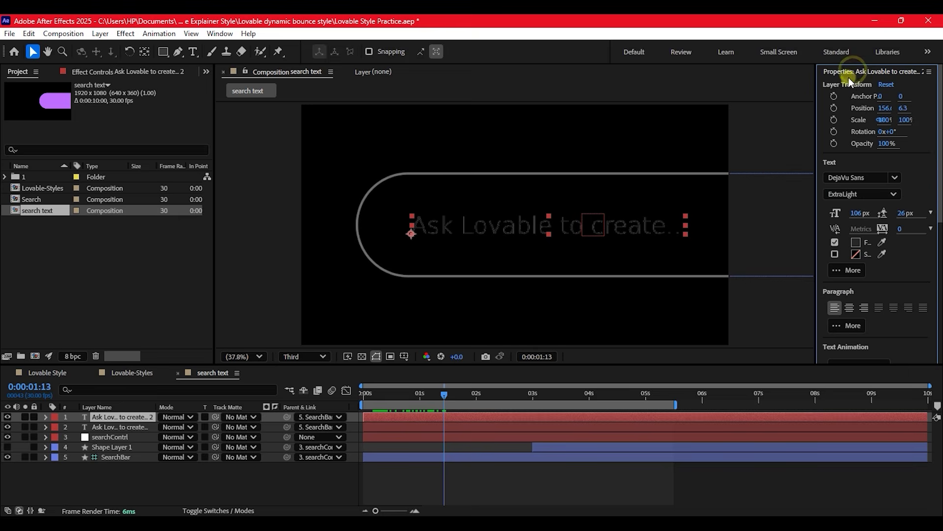
pyautogui.click(856, 242)
pyautogui.moveTo(347, 211); pyautogui.dragTo(326, 190)
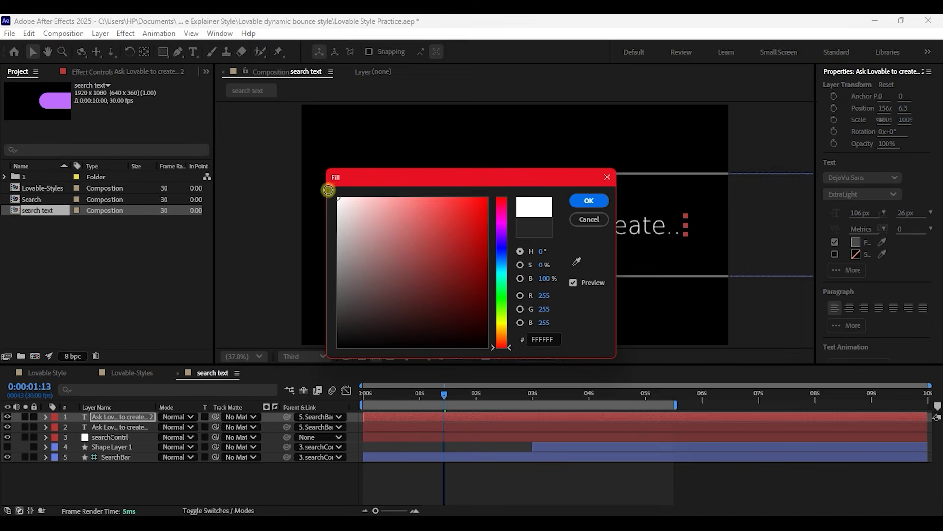
pyautogui.click(581, 200)
pyautogui.click(119, 471)
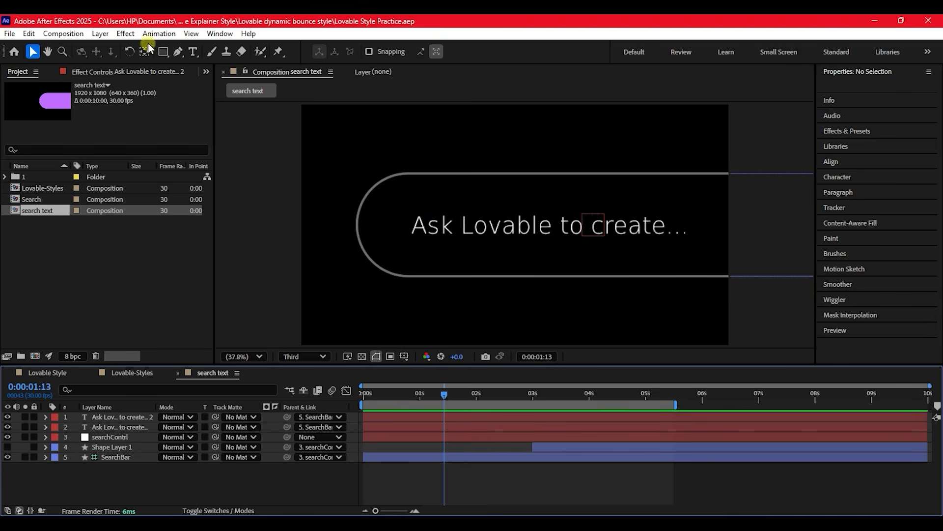
# Step: Replace the wording of the white "Ask Lovable to create..." copy with "Creare a social shopping marketplace"
pyautogui.click(194, 52)
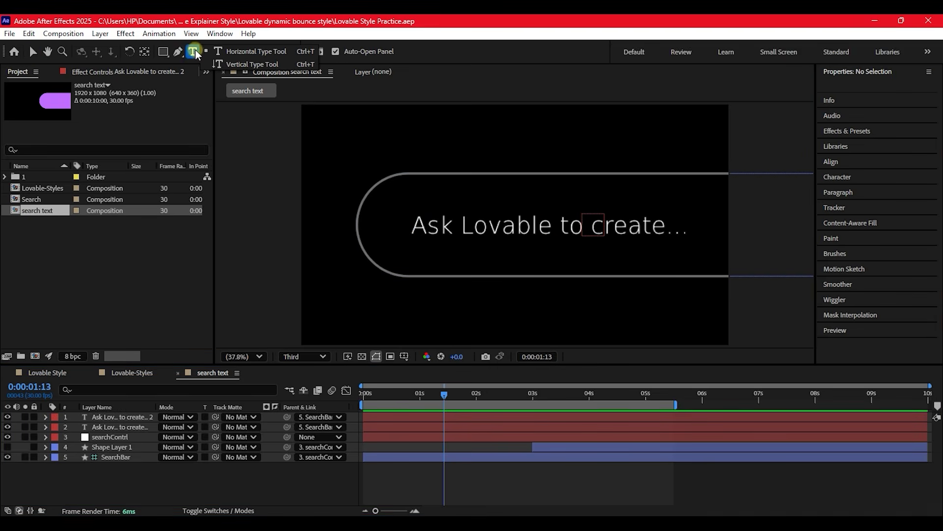
pyautogui.click(465, 223)
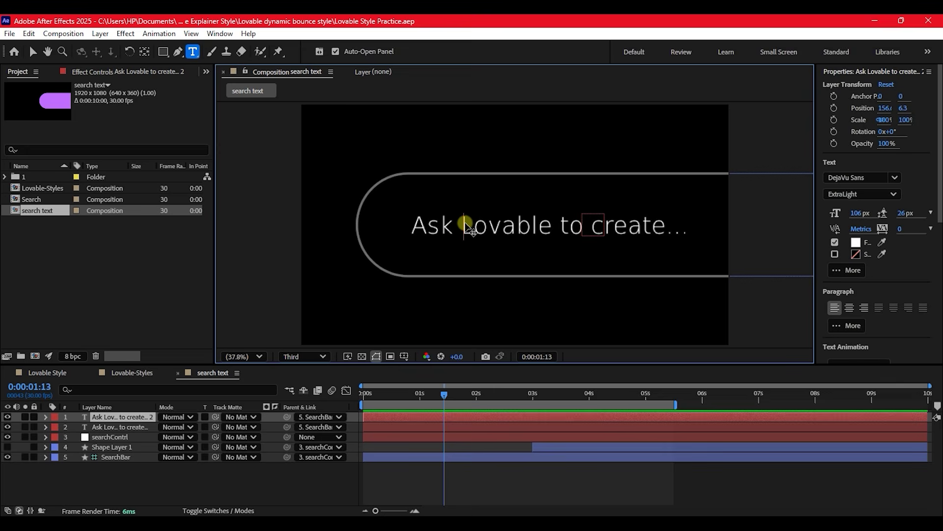
pyautogui.hotkey('ctrl', 'a')
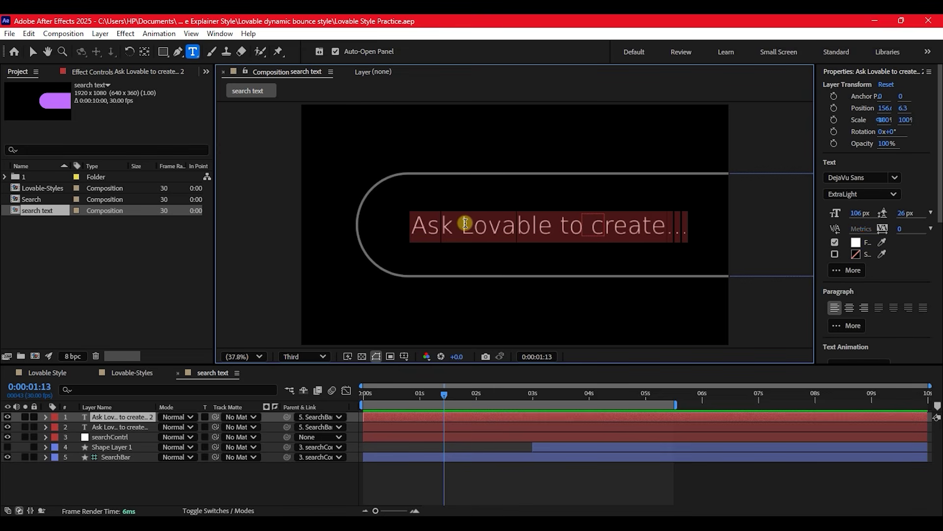
pyautogui.write('Crea')
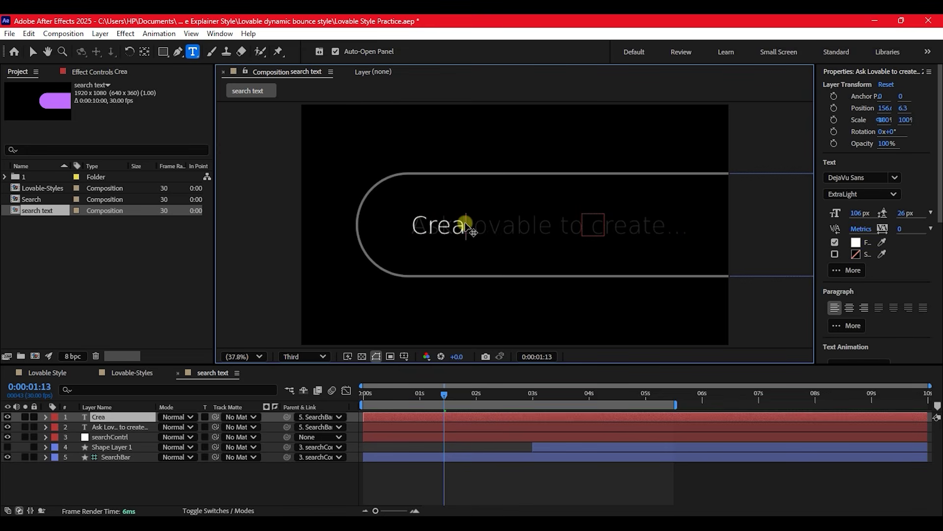
pyautogui.write('re a social')
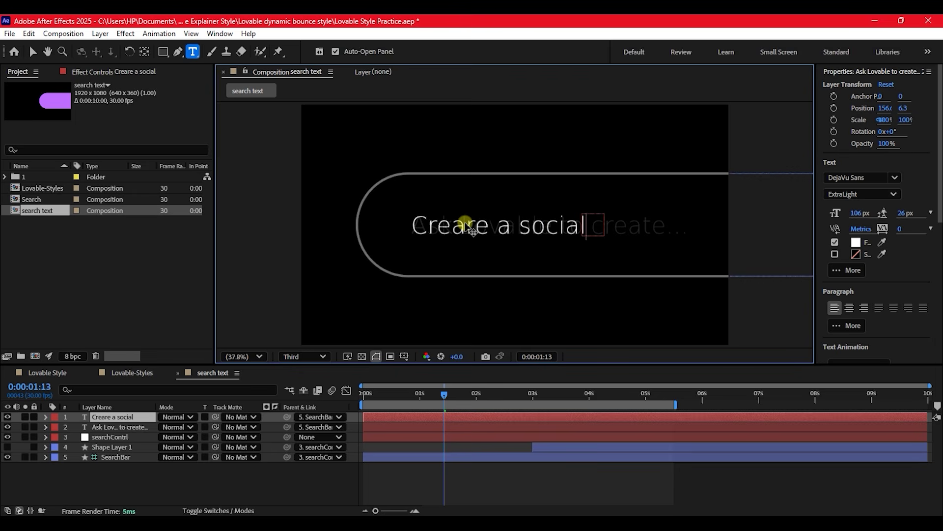
pyautogui.write(' shopping marketplace')
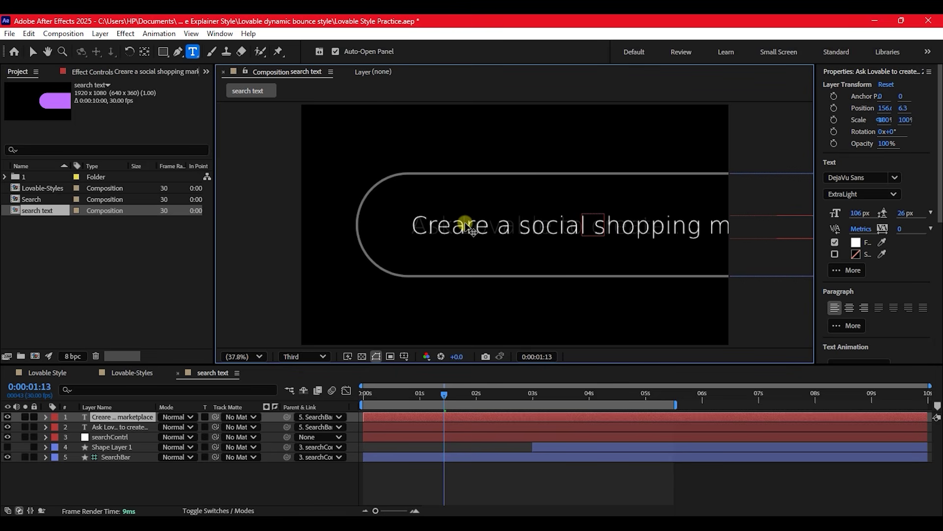
pyautogui.press('Escape')
pyautogui.press('v')
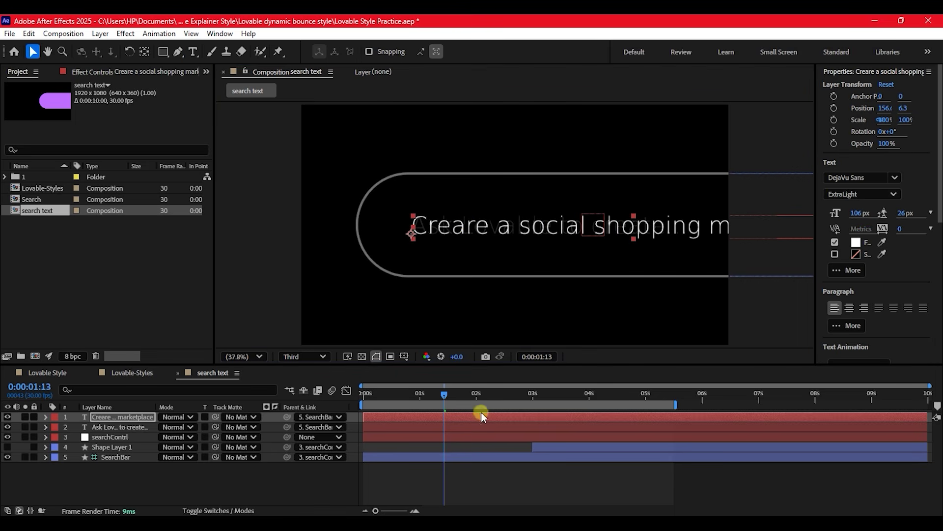
# Step: At 0:00:02:11, reduce the white marketplace text's font size to 72 px and the grey "Ask Lovable to create..." text's to 98 px
pyautogui.moveTo(441, 390); pyautogui.dragTo(497, 400)
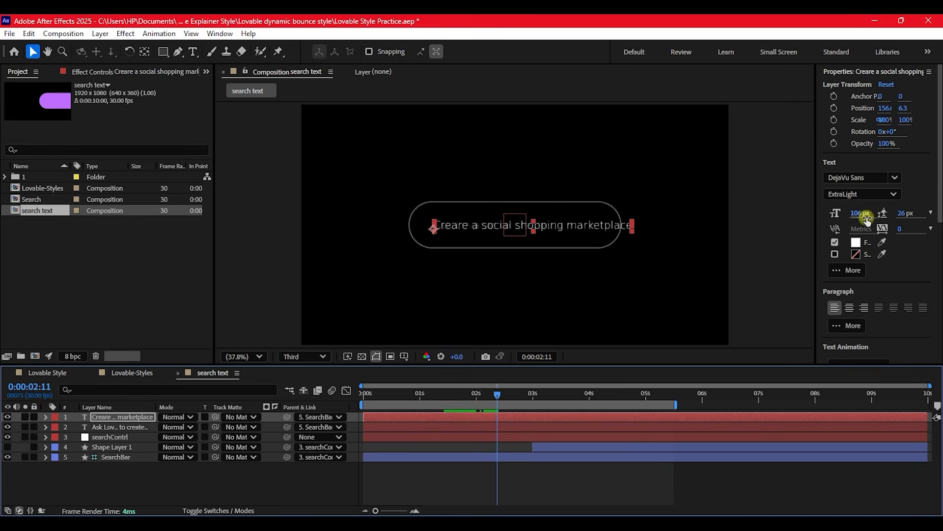
pyautogui.moveTo(855, 214); pyautogui.dragTo(836, 213)
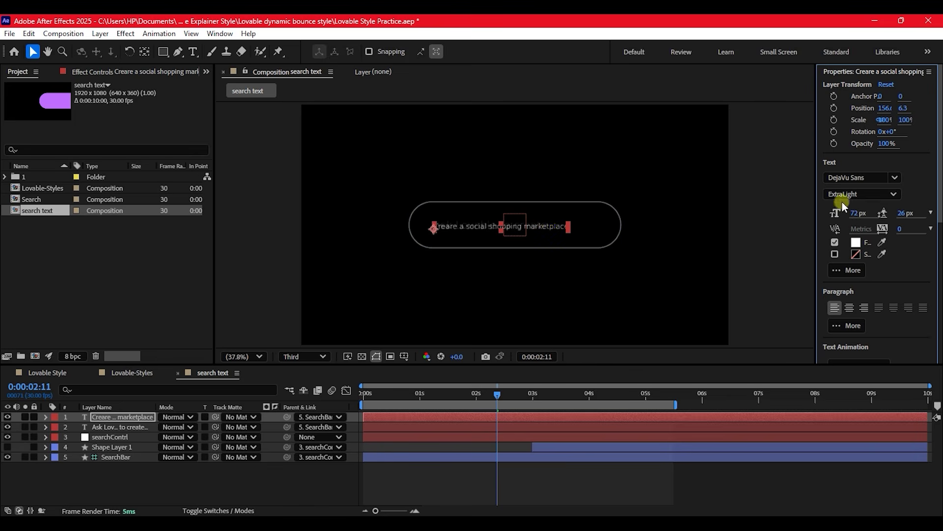
pyautogui.click(118, 426)
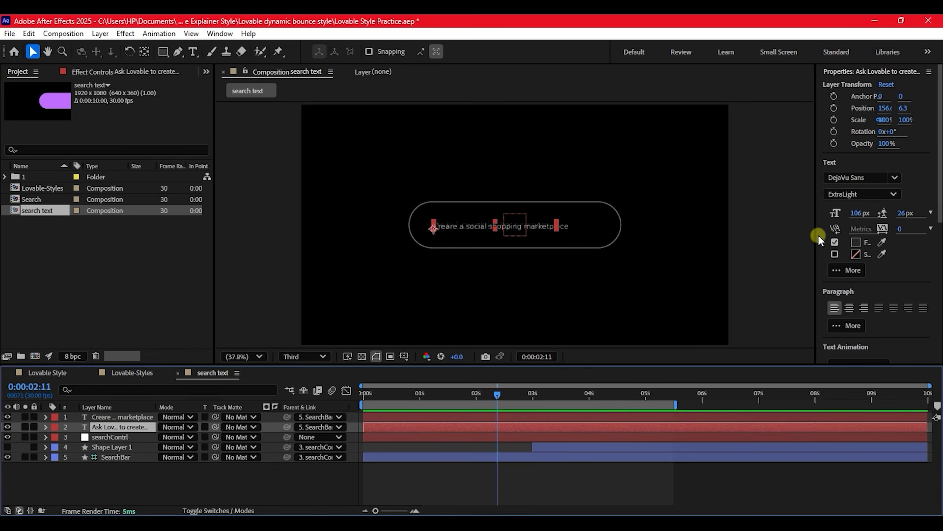
pyautogui.moveTo(858, 215); pyautogui.dragTo(851, 212)
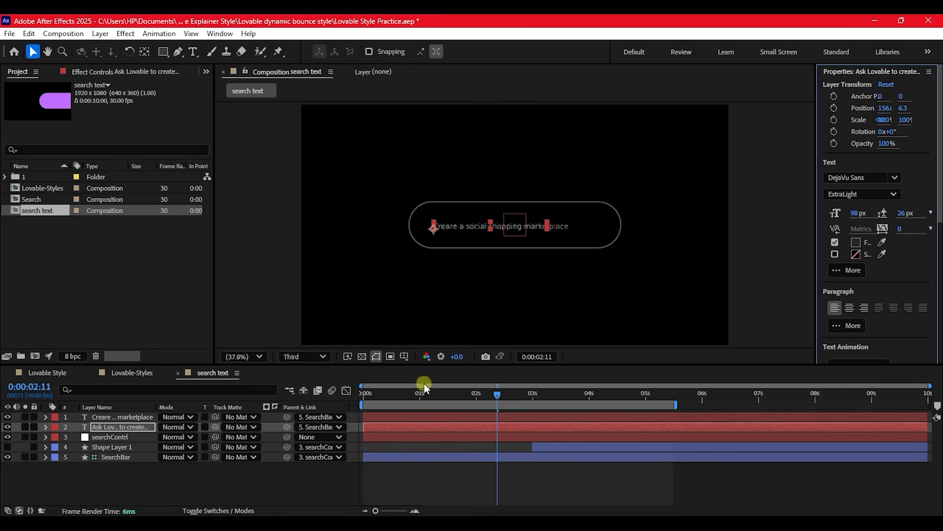
# Step: Reduce the font size of the "Ask Lovable to create..." text layer to 94 px, judging it near the animation's start
pyautogui.moveTo(402, 394); pyautogui.dragTo(384, 392)
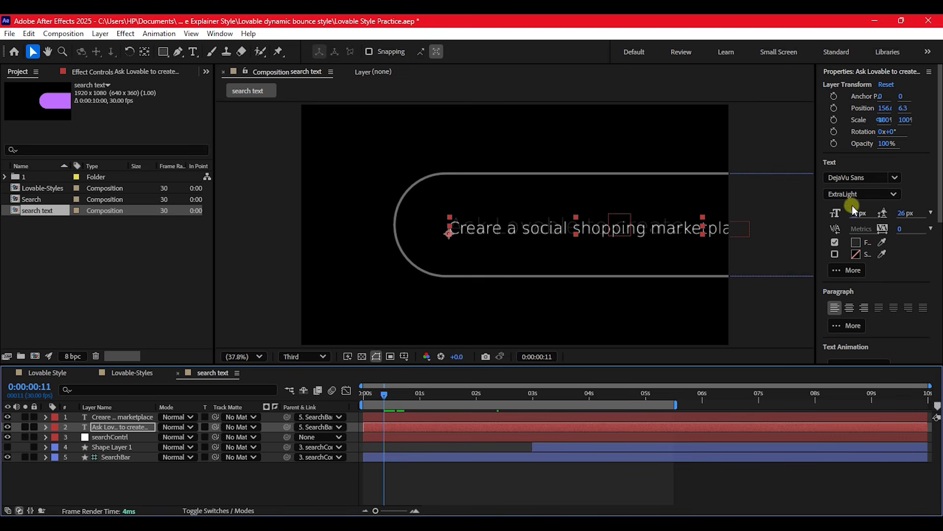
pyautogui.moveTo(857, 215); pyautogui.dragTo(850, 213)
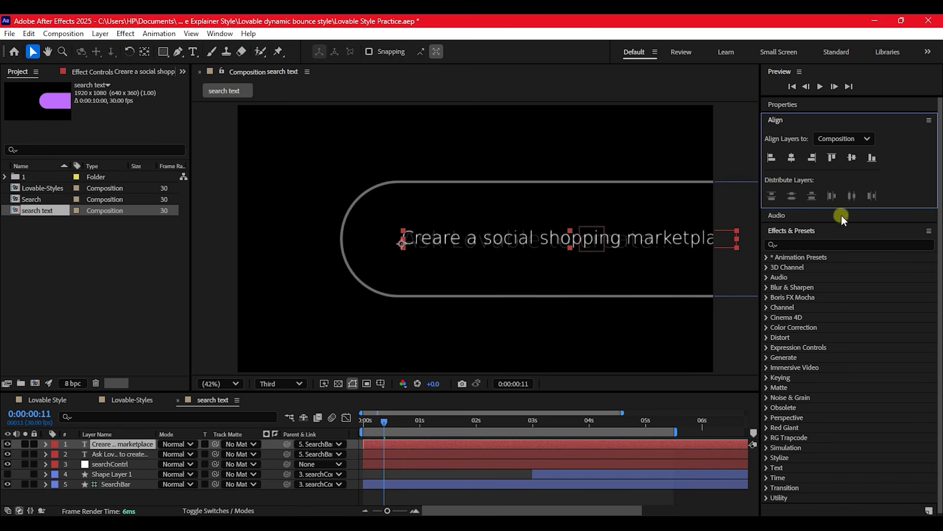
# Step: Set the font style of the "Creare a social shopping marketplace" text to Book after trying Bold
pyautogui.click(782, 105)
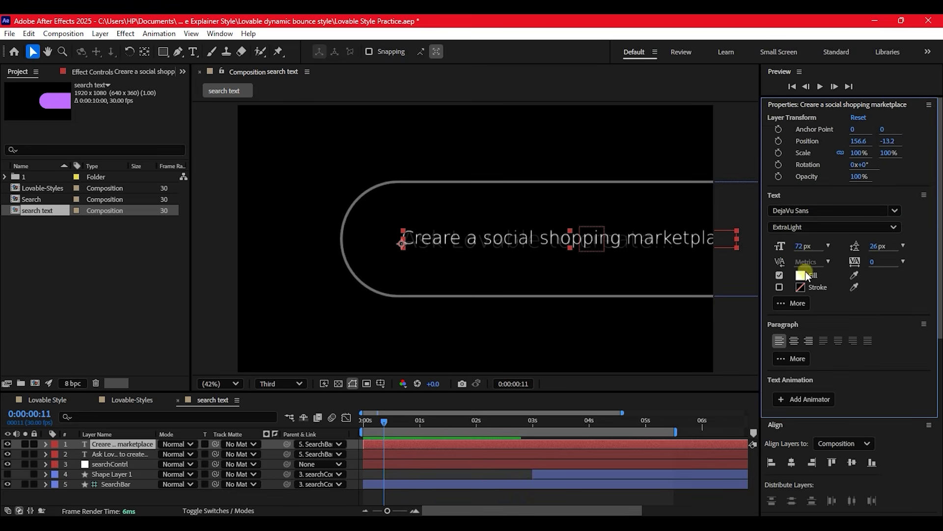
pyautogui.click(811, 225)
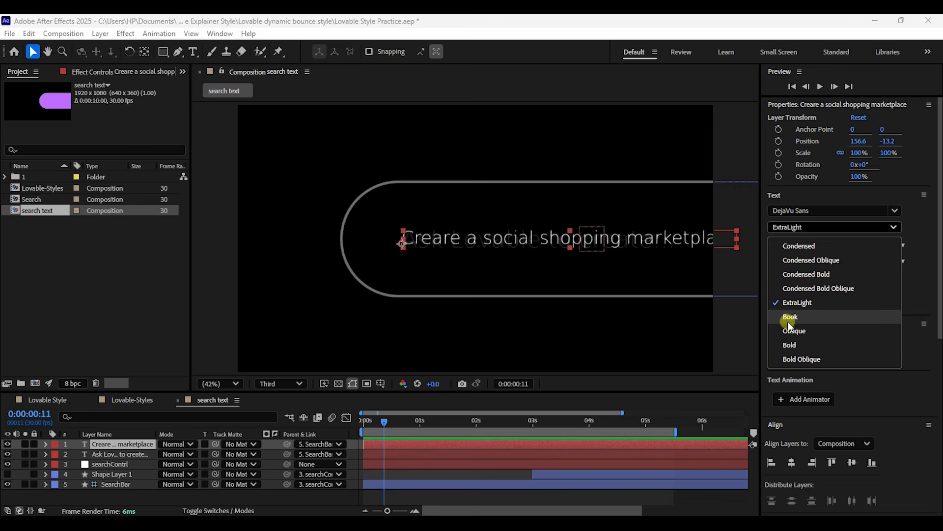
pyautogui.click(791, 343)
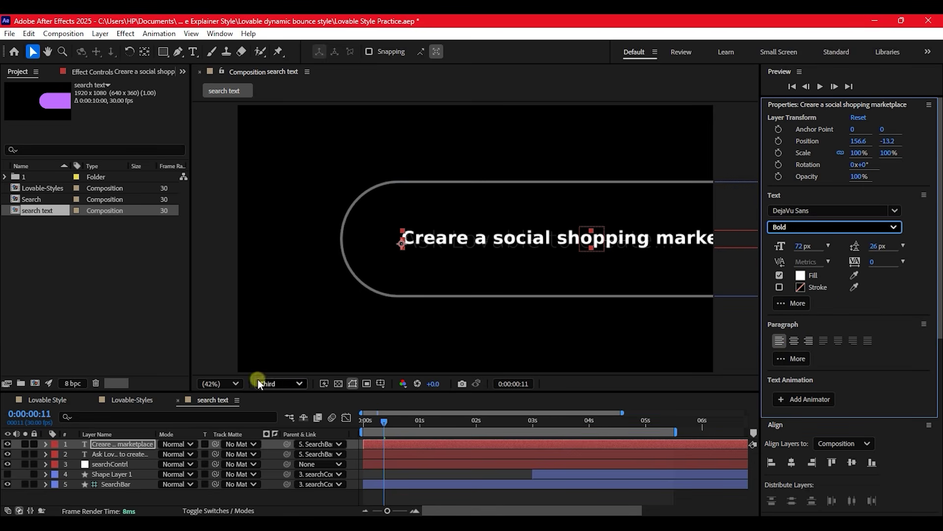
pyautogui.moveTo(375, 417); pyautogui.dragTo(476, 436)
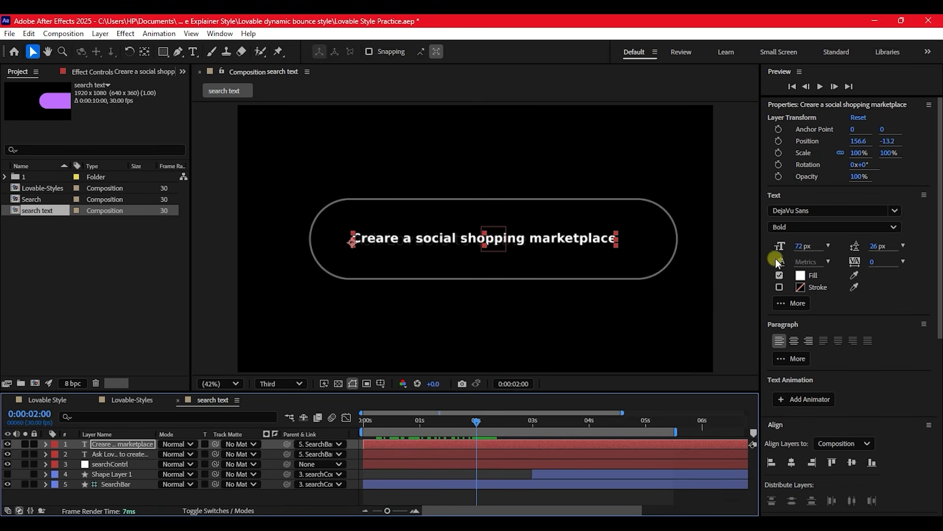
pyautogui.click(888, 227)
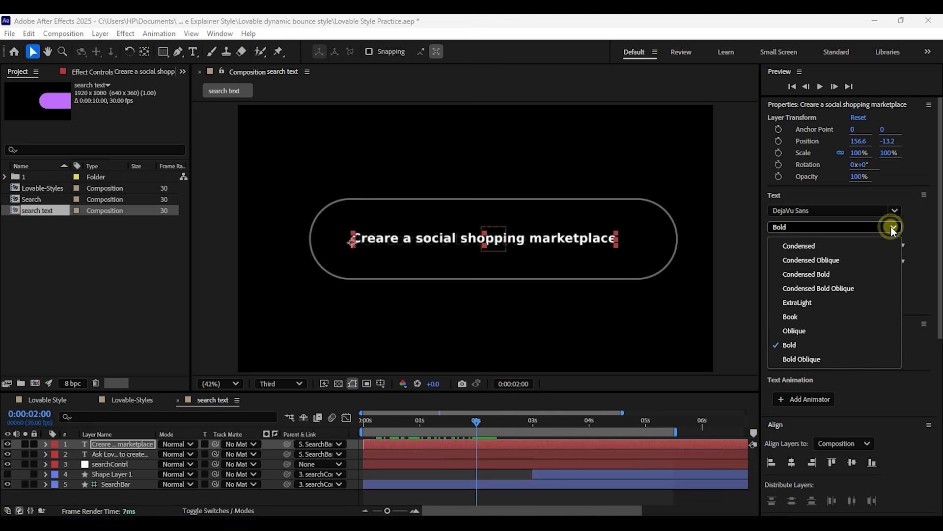
pyautogui.click(800, 317)
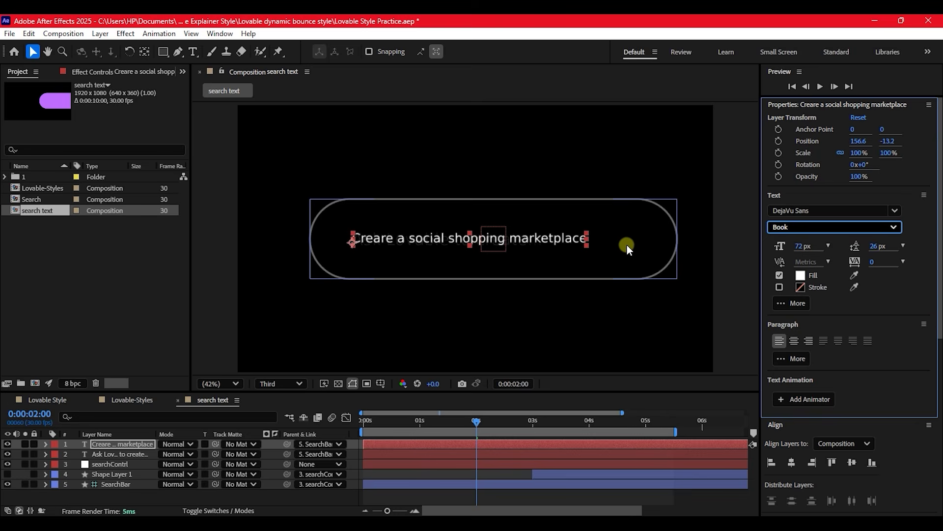
# Step: Fade out the "Ask Lovable to create..." layer with opacity keyframes of 100% at 0:00:00:17 and 0% at 0:00:00:25
pyautogui.moveTo(487, 418); pyautogui.dragTo(394, 425)
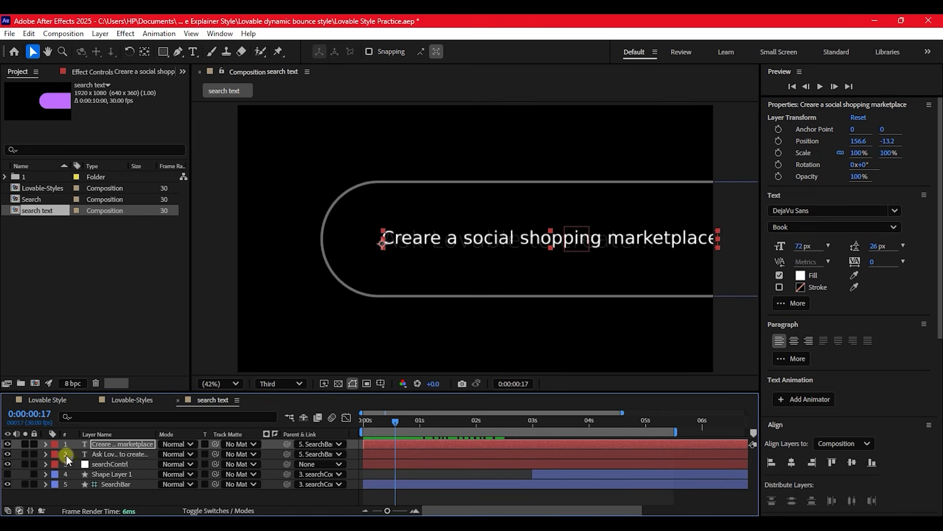
pyautogui.click(123, 453)
pyautogui.click(206, 452)
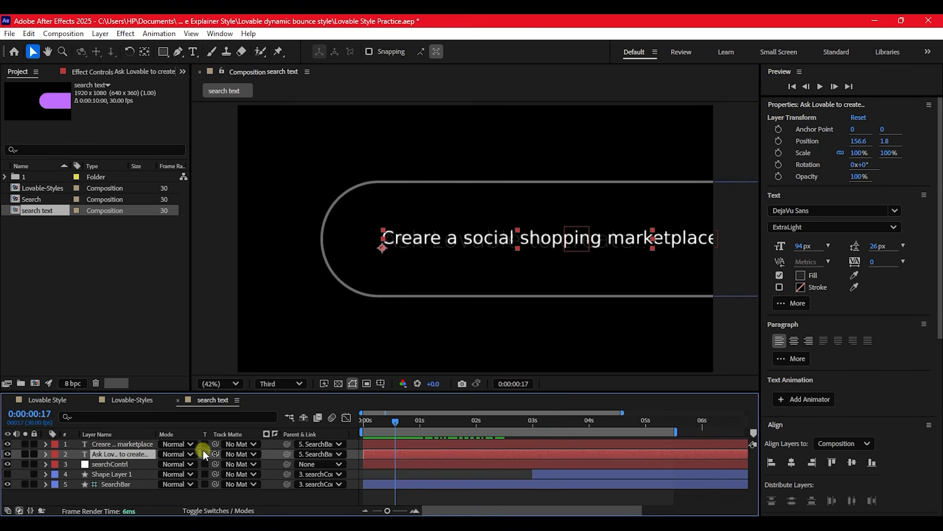
pyautogui.click(208, 451)
pyautogui.press('t')
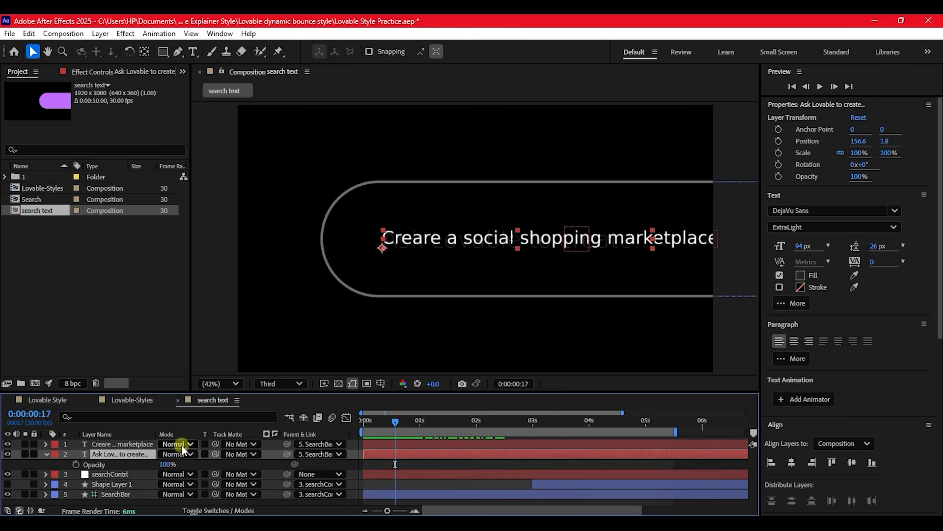
pyautogui.click(76, 464)
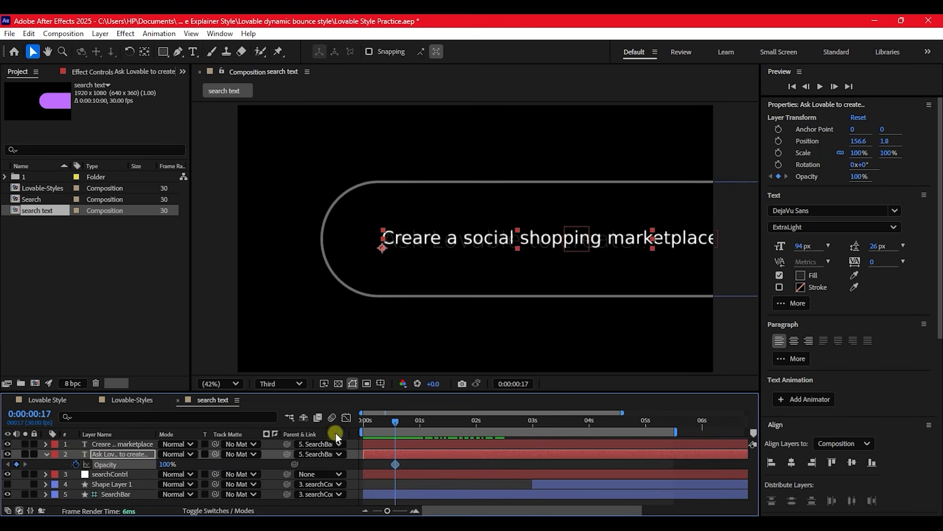
pyautogui.moveTo(403, 419); pyautogui.dragTo(410, 420)
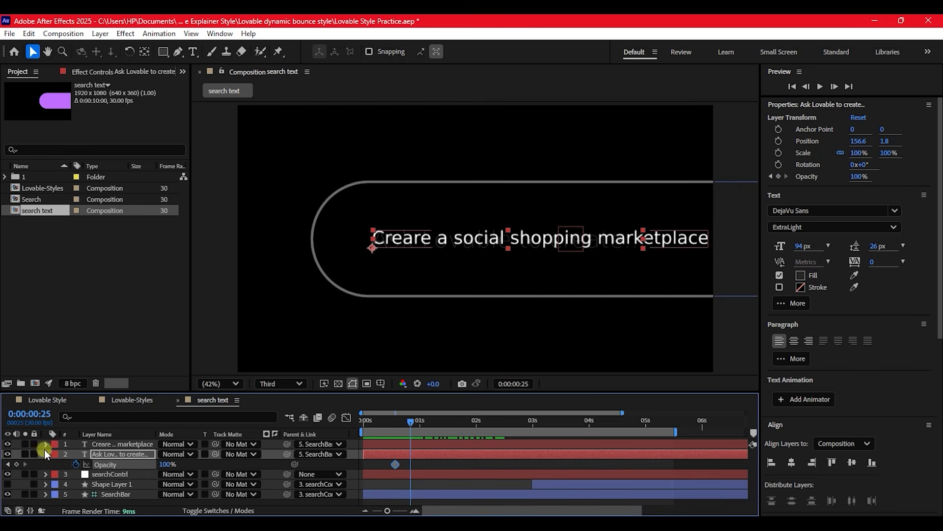
pyautogui.moveTo(165, 464); pyautogui.dragTo(53, 468)
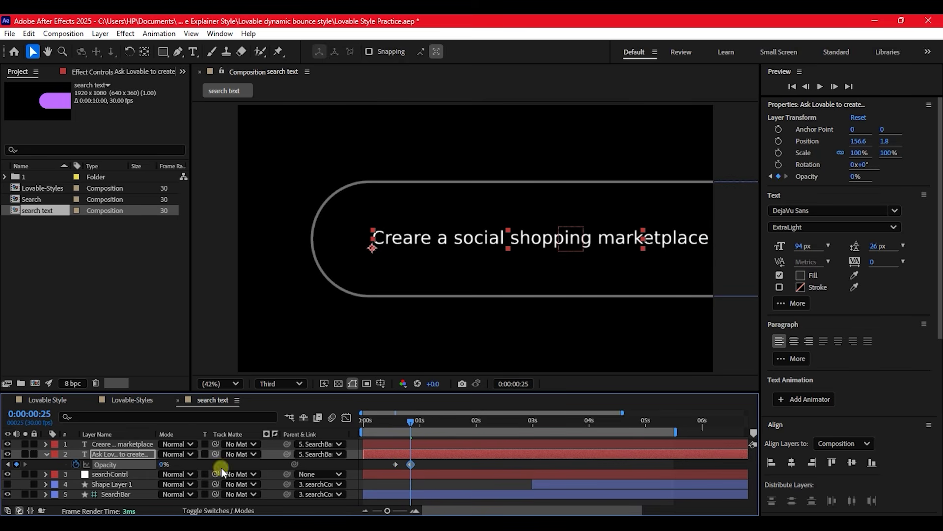
# Step: Apply the Typewriter animation preset to the "Creare a social shopping marketplace" layer from 0:00:00:27 and preview the typing
pyautogui.moveTo(411, 422); pyautogui.dragTo(415, 423)
pyautogui.click(422, 444)
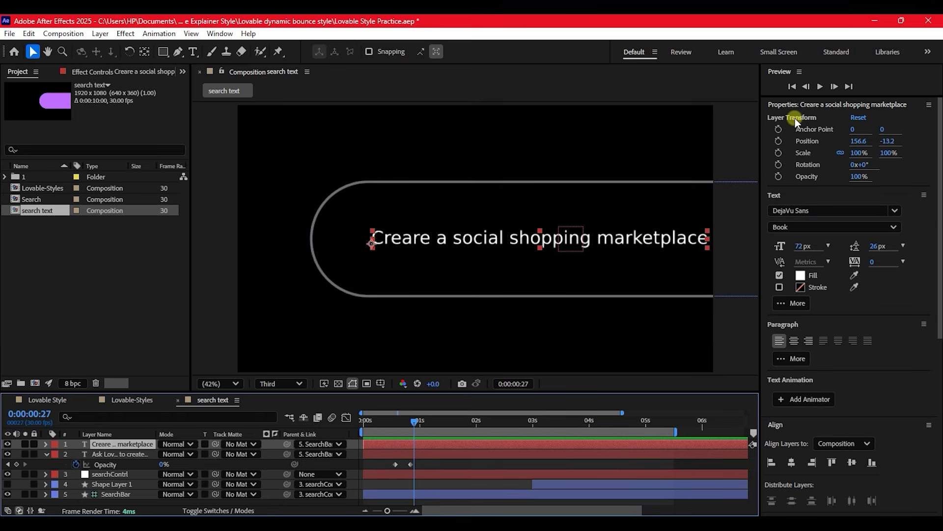
pyautogui.hotkey('ctrl', '5')
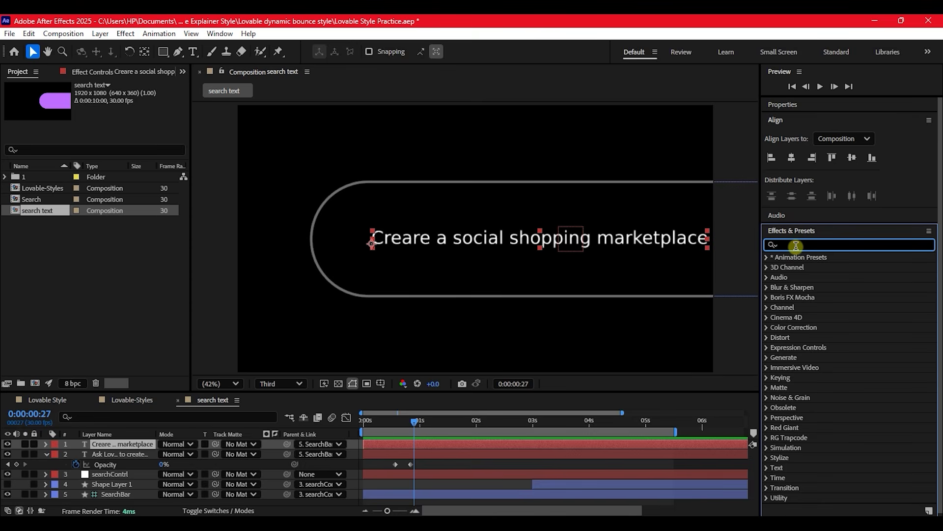
pyautogui.write('typew')
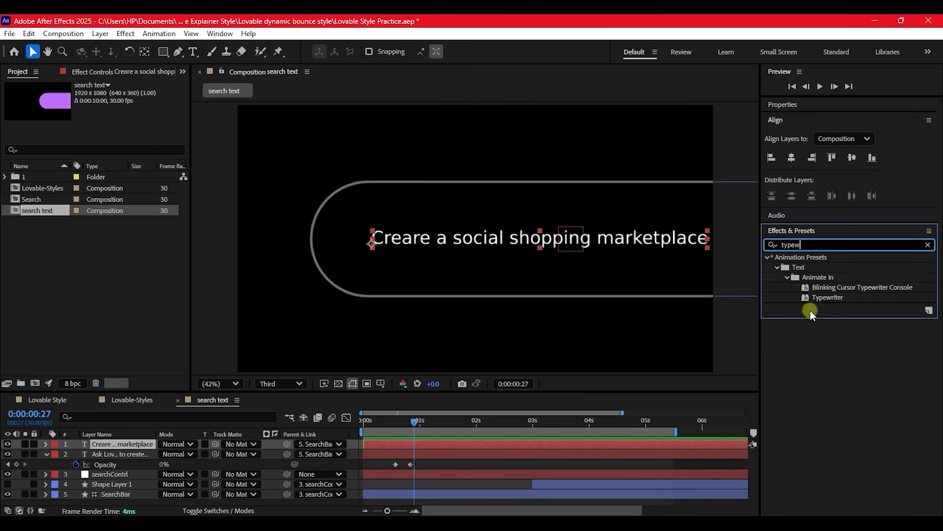
pyautogui.click(831, 297)
pyautogui.moveTo(831, 297); pyautogui.dragTo(107, 442)
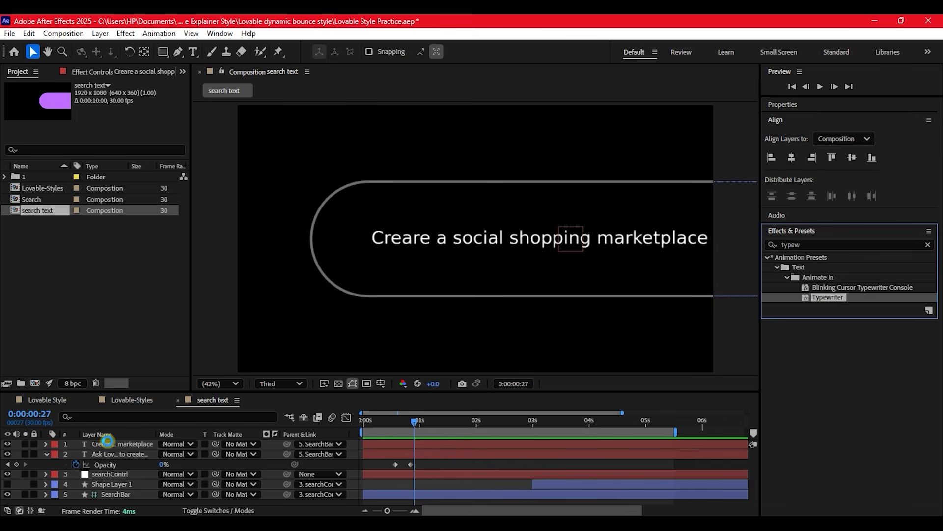
pyautogui.moveTo(373, 422); pyautogui.dragTo(462, 429)
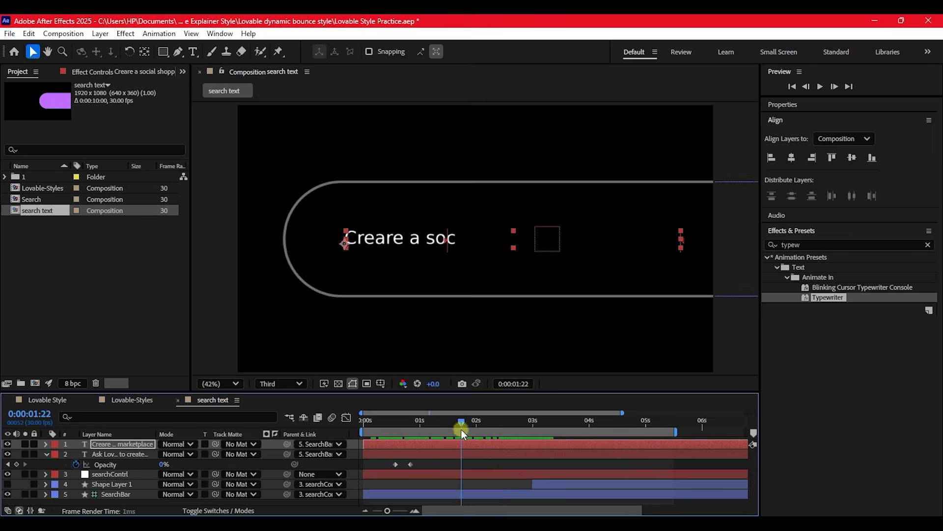
# Step: Retime the typewriter's Range Selector Start keyframes to begin at about 0:00:00:23 and end at about 0:00:02:02, and preview the result
pyautogui.click(417, 442)
pyautogui.press('u')
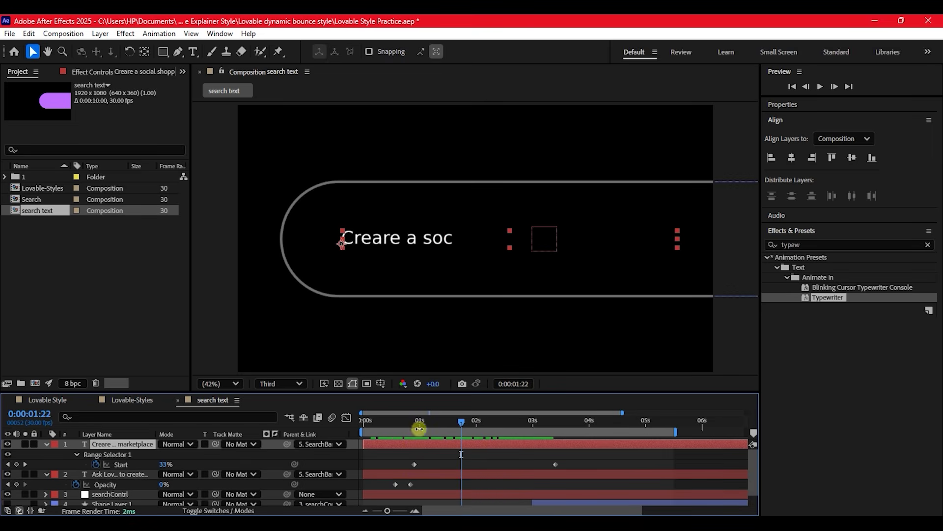
pyautogui.moveTo(414, 421)
pyautogui.mouseDown()
pyautogui.moveTo(382, 421)
pyautogui.moveTo(409, 420)
pyautogui.mouseUp()
pyautogui.moveTo(583, 465); pyautogui.dragTo(424, 465)
pyautogui.moveTo(412, 468); pyautogui.dragTo(412, 463)
pyautogui.moveTo(385, 456); pyautogui.dragTo(546, 461)
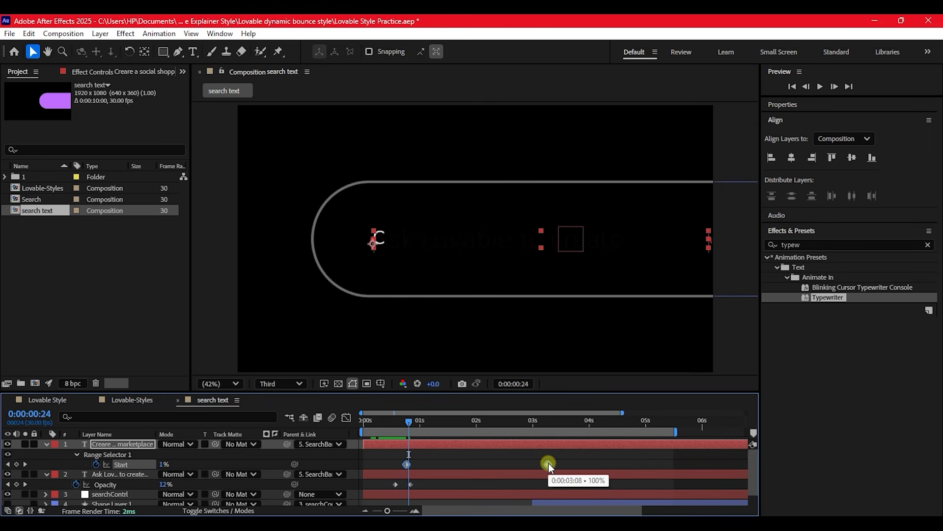
pyautogui.moveTo(548, 463); pyautogui.dragTo(509, 463)
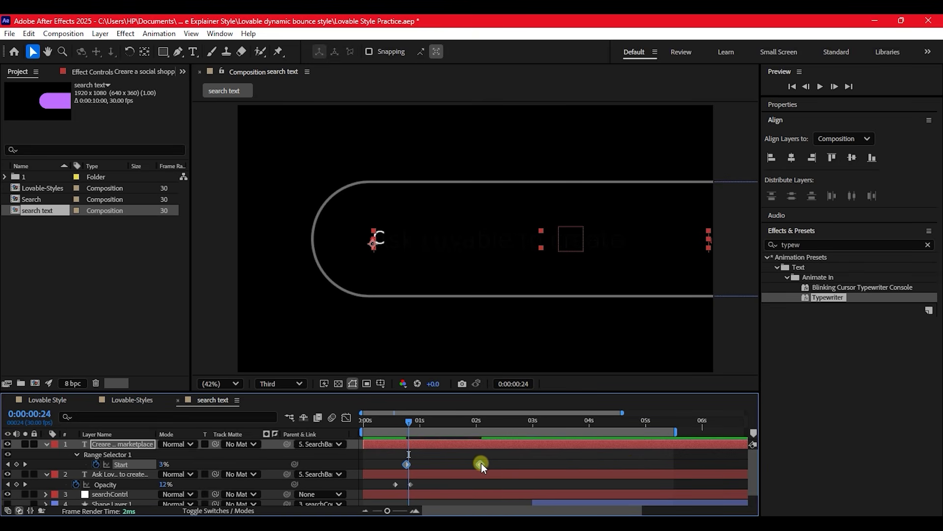
pyautogui.moveTo(389, 425); pyautogui.dragTo(499, 426)
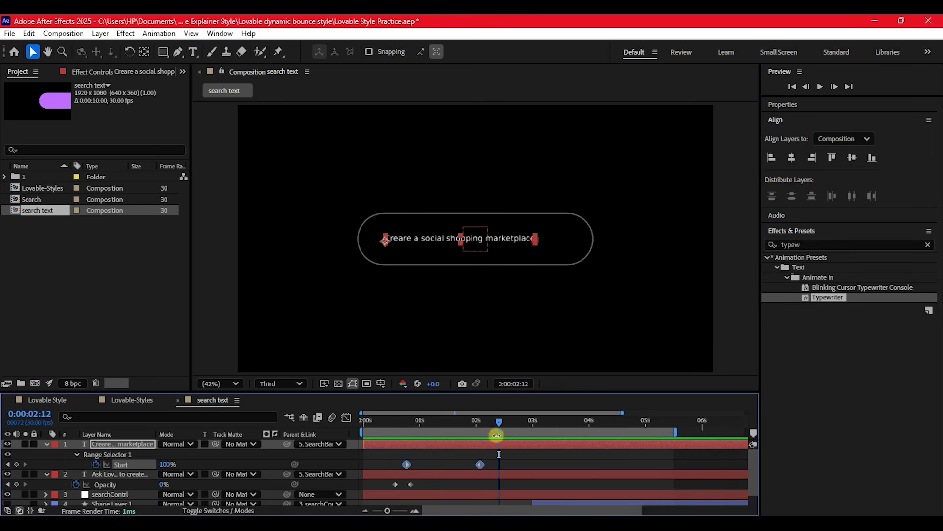
# Step: Apply the Blinking Cursor Typewriter Console preset with no layer selected, and select the new cursor text layer
pyautogui.click(524, 465)
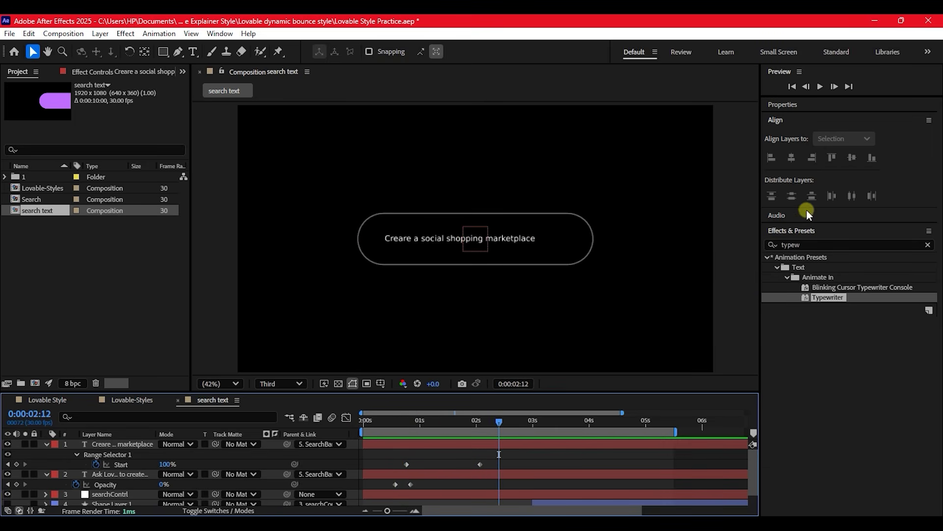
pyautogui.doubleClick(806, 288)
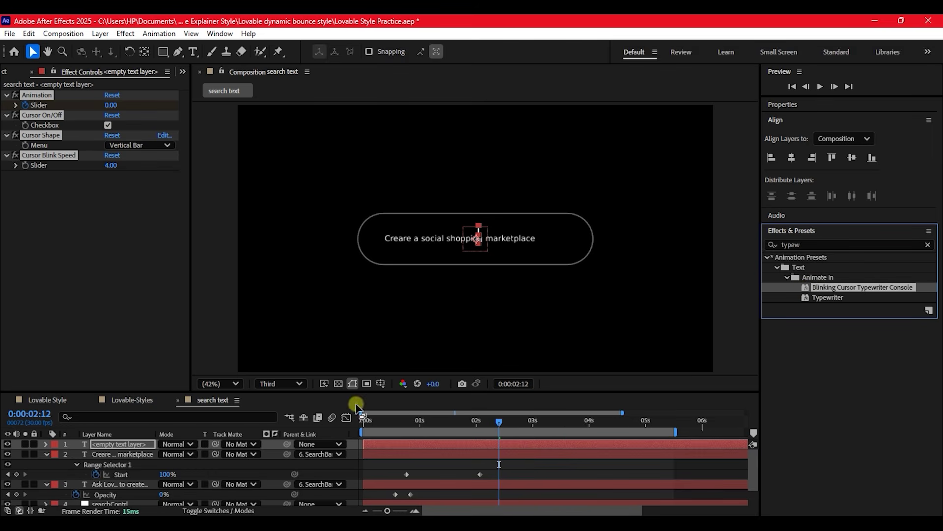
pyautogui.click(117, 443)
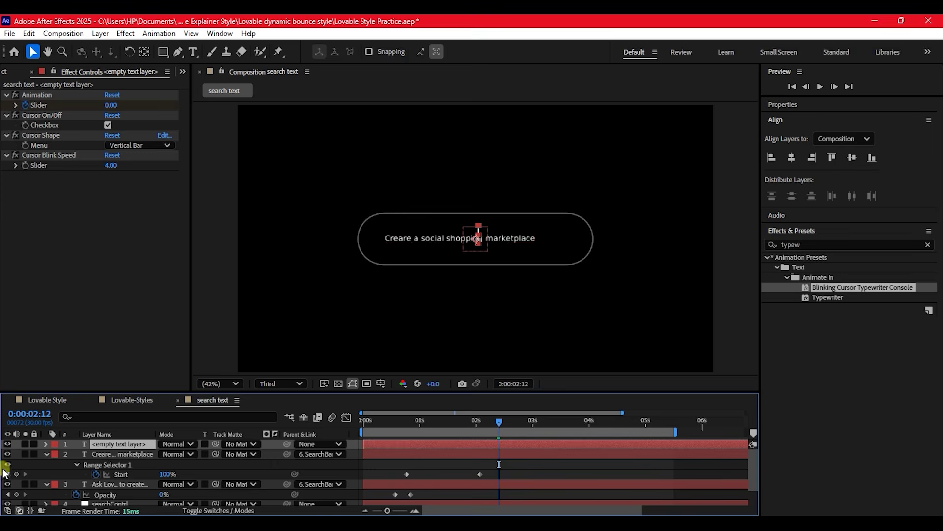
# Step: Add a null object to the composition and place its anchor on the centre of the blinking cursor
pyautogui.rightClick(68, 466)
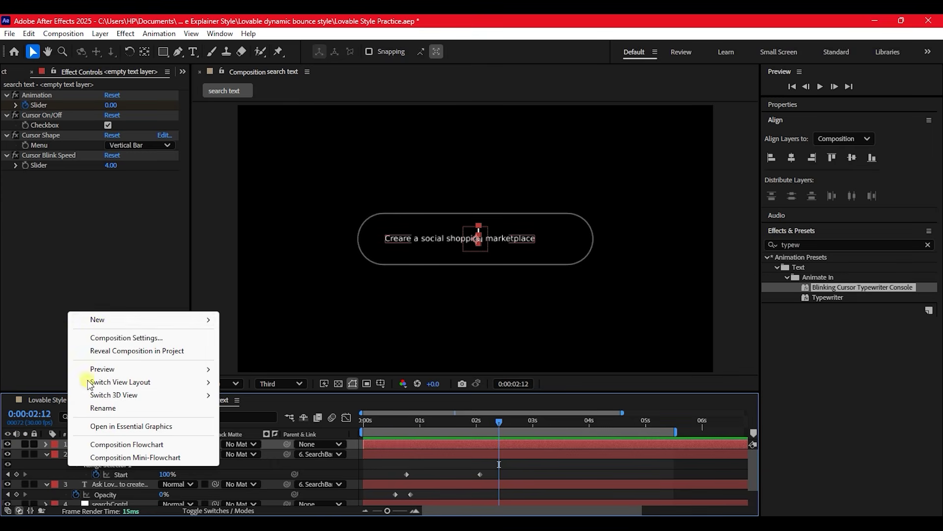
pyautogui.moveTo(101, 319)
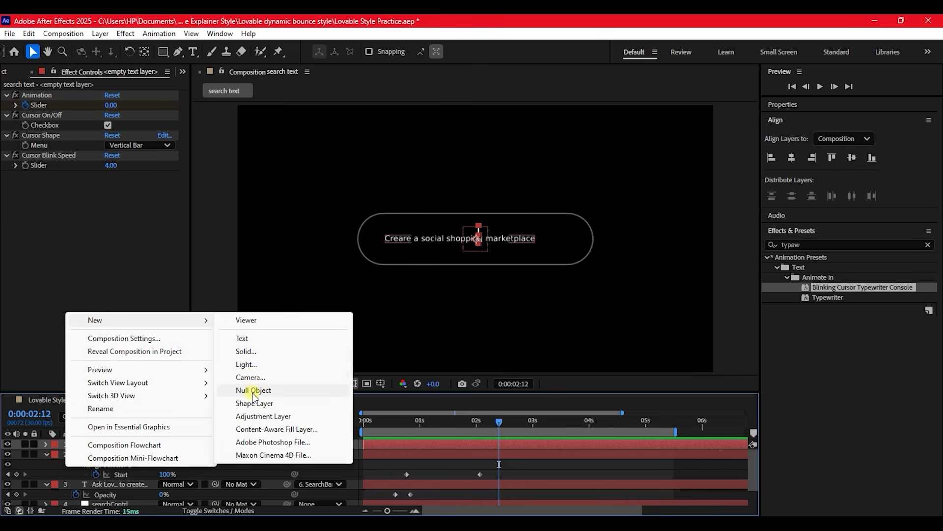
pyautogui.click(252, 391)
pyautogui.scroll(3, 474, 235)
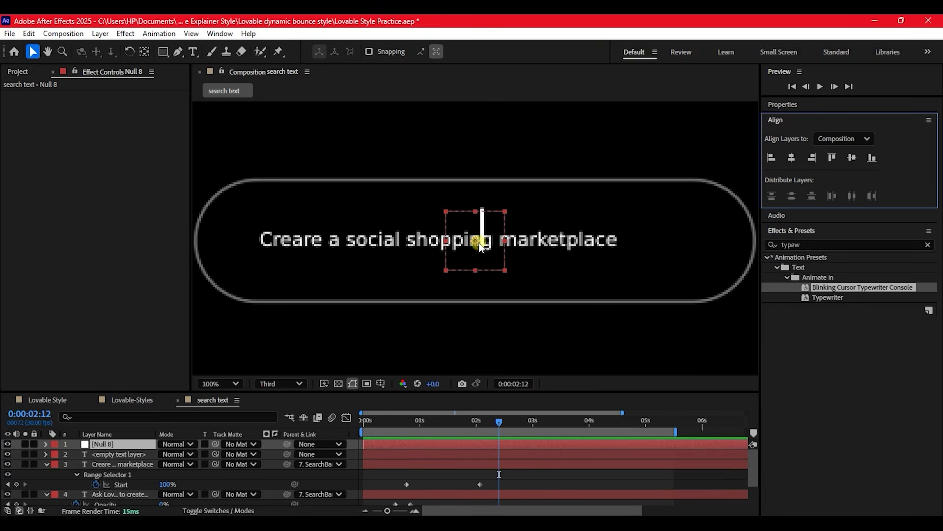
pyautogui.moveTo(475, 238); pyautogui.dragTo(483, 228)
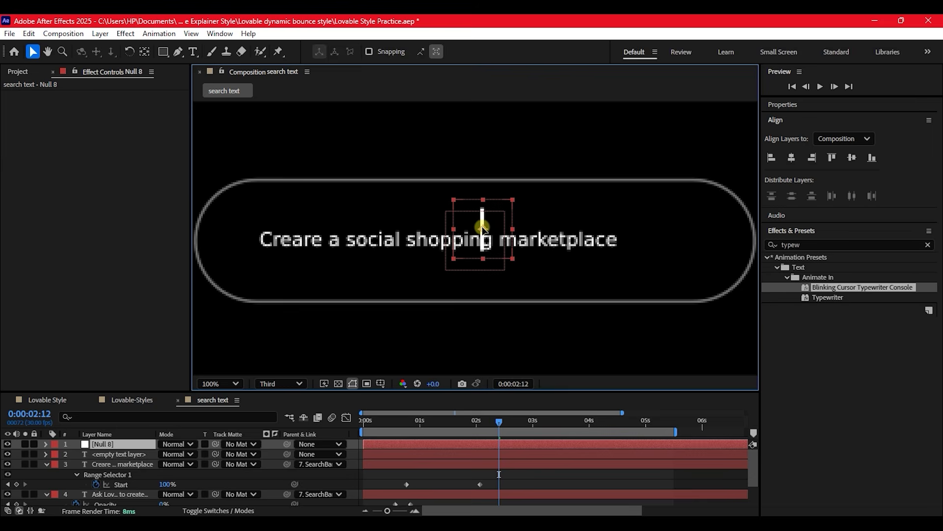
# Step: Parent the cursor text layer to the new null and centre the null horizontally and vertically in the composition
pyautogui.click(120, 453)
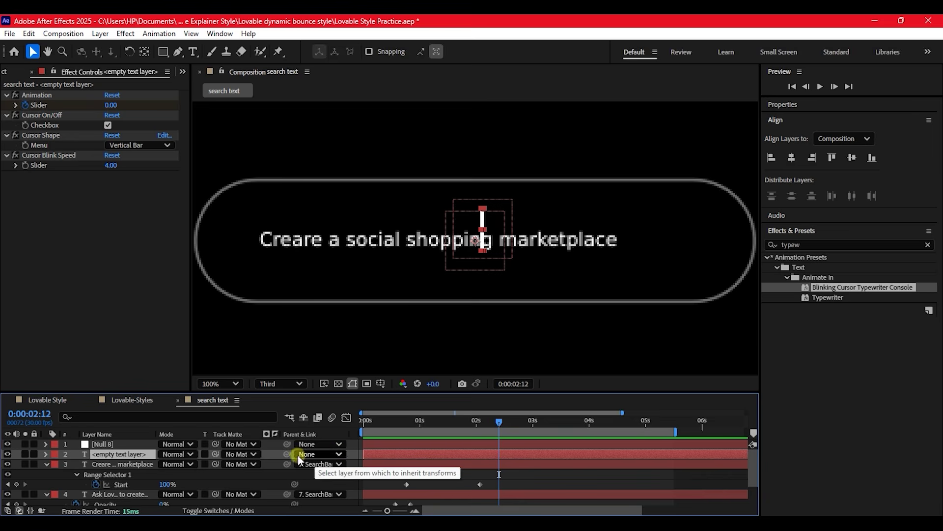
pyautogui.moveTo(288, 453); pyautogui.dragTo(111, 444)
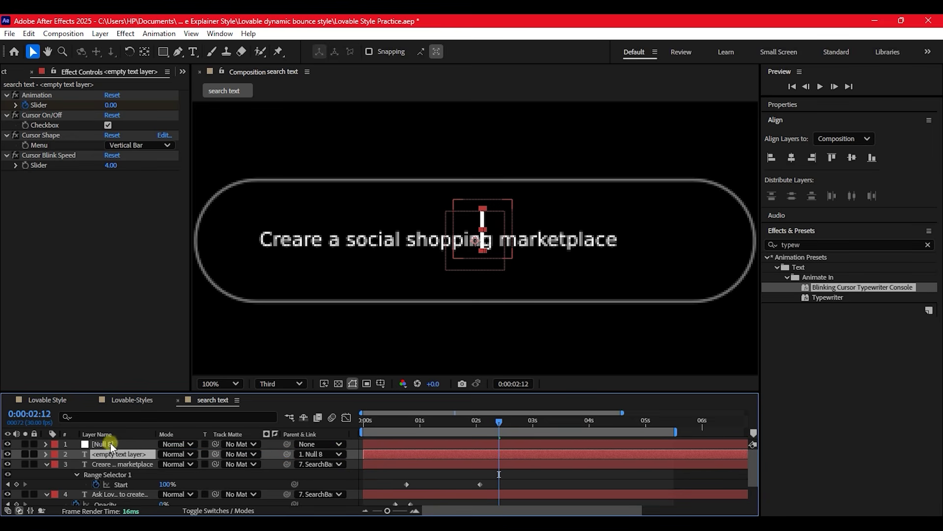
pyautogui.click(112, 445)
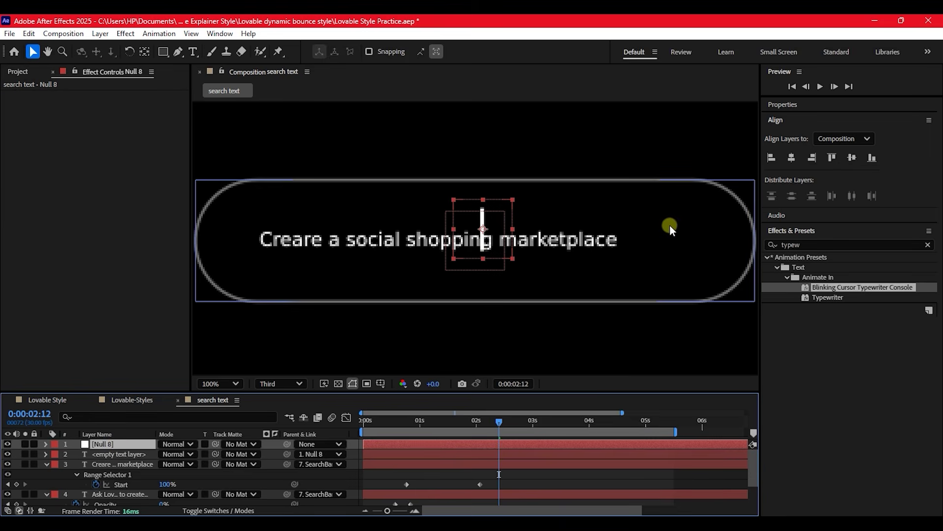
pyautogui.click(793, 155)
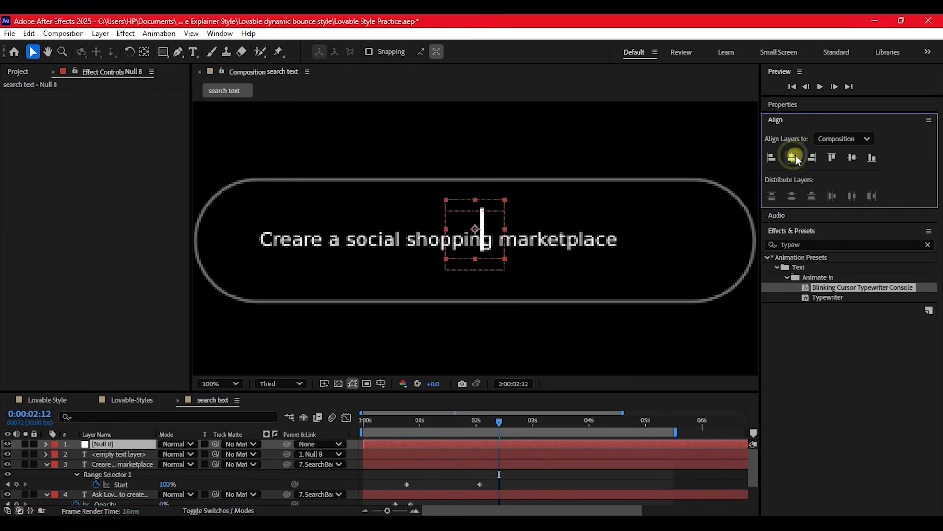
pyautogui.click(851, 158)
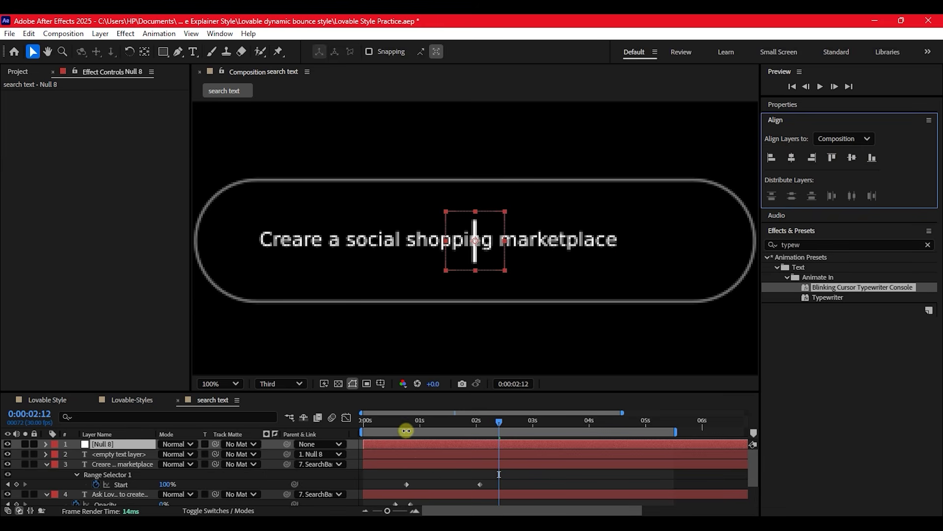
# Step: Start keyframing the cursor null's position at 0:00:00:23 with an X value of 489, just before the start of the placeholder text
pyautogui.moveTo(505, 419); pyautogui.dragTo(403, 423)
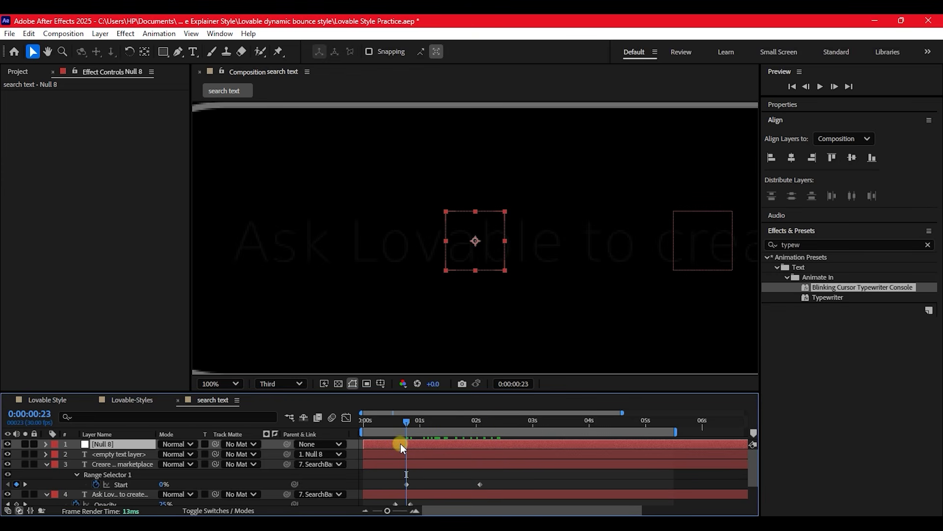
pyautogui.press('p')
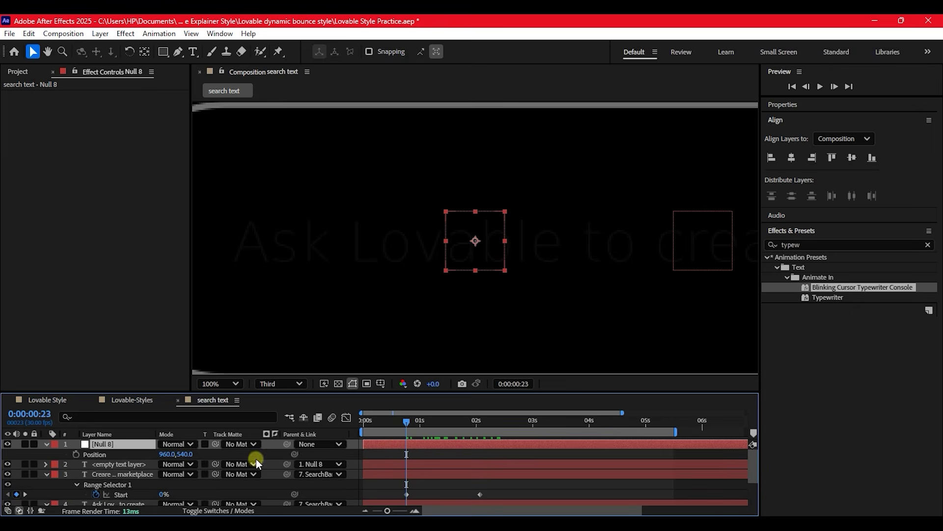
pyautogui.click(76, 454)
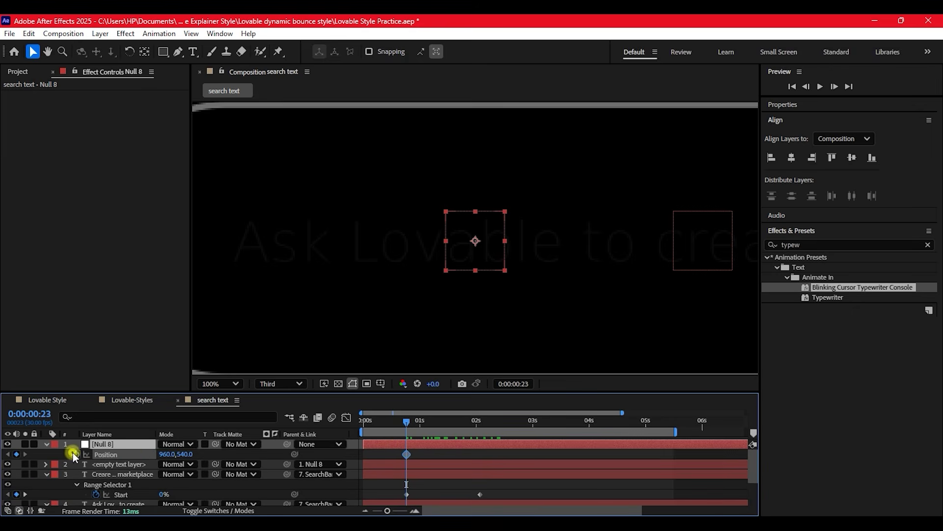
pyautogui.moveTo(165, 454); pyautogui.dragTo(1, 453)
pyautogui.moveTo(274, 301); pyautogui.dragTo(470, 308)
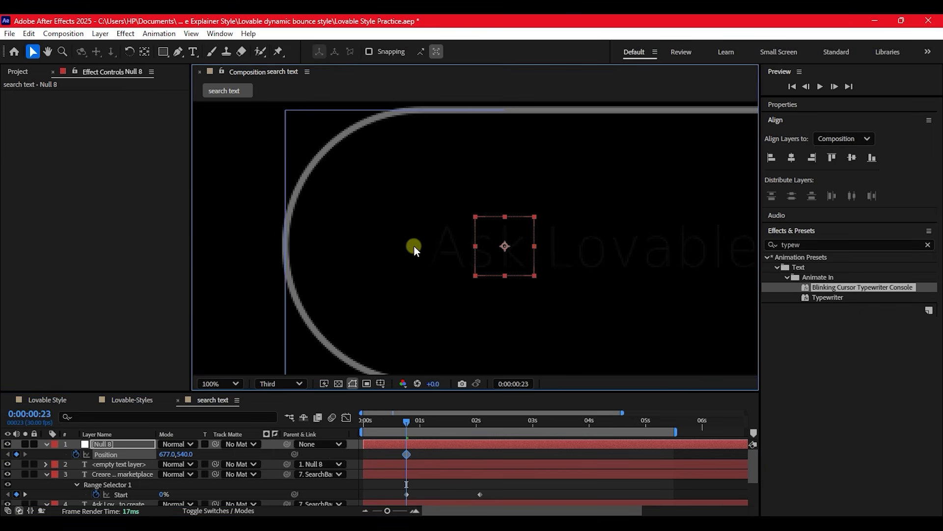
pyautogui.moveTo(166, 454); pyautogui.dragTo(57, 458)
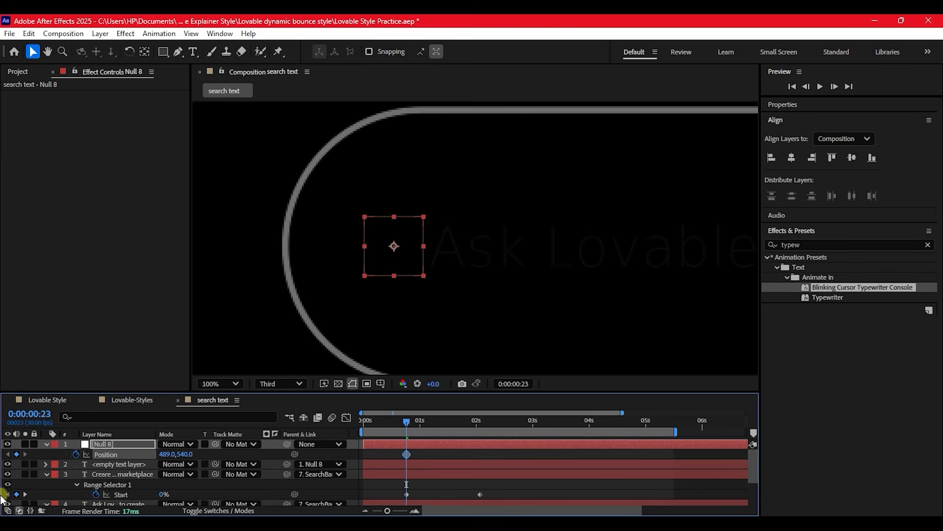
# Step: Keyframe the null's X position at 1313 at 0:00:02:02 so the cursor reaches the end of the query, and preview the result
pyautogui.click(23, 493)
pyautogui.click(24, 493)
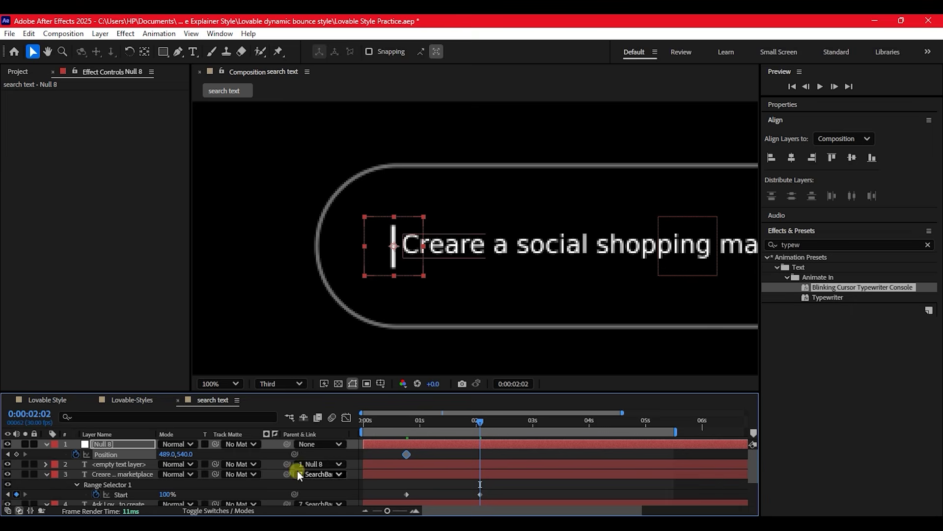
pyautogui.press(',')
pyautogui.press(',')
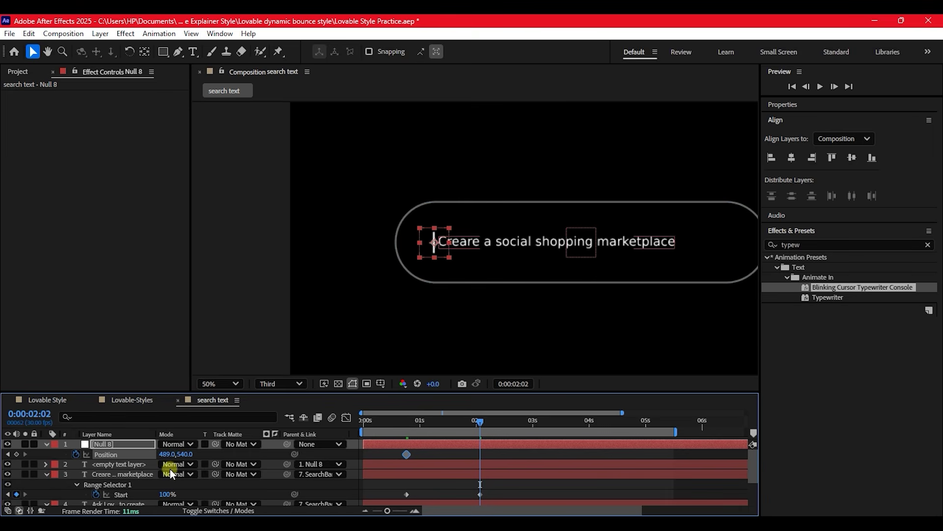
pyautogui.moveTo(167, 454); pyautogui.dragTo(679, 481)
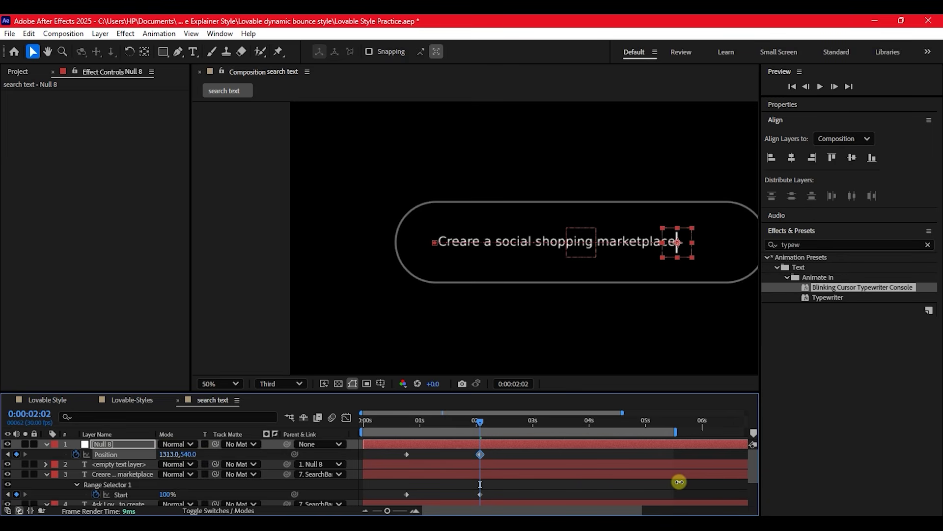
pyautogui.moveTo(802, 301); pyautogui.dragTo(348, 421)
pyautogui.press('space')
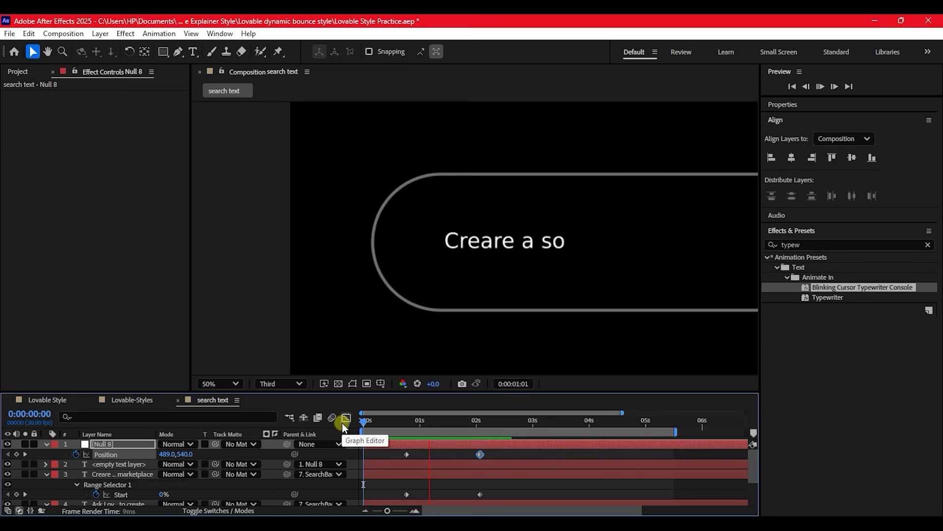
pyautogui.press('space')
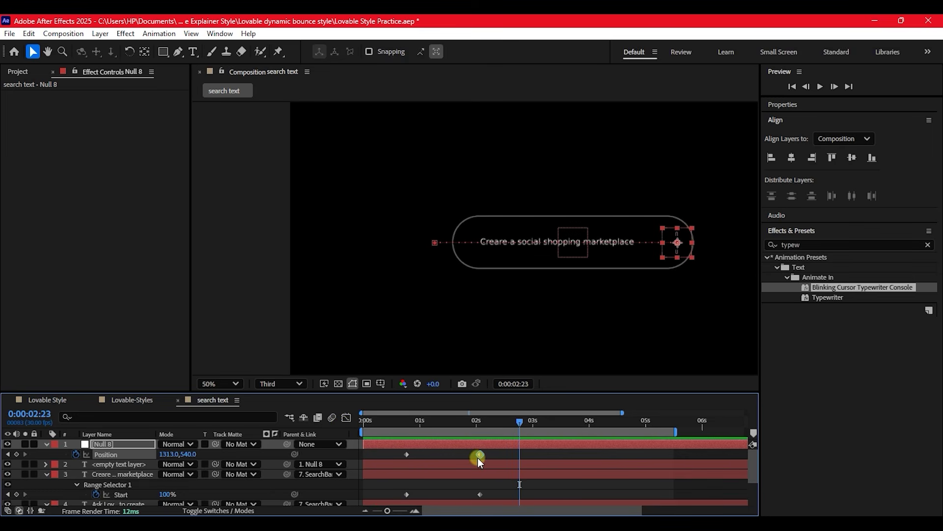
# Step: Move the null's second position keyframe earlier to 0:00:01:25 and preview the cursor timing
pyautogui.moveTo(479, 454); pyautogui.dragTo(467, 454)
pyautogui.moveTo(397, 422); pyautogui.dragTo(348, 416)
pyautogui.press('space')
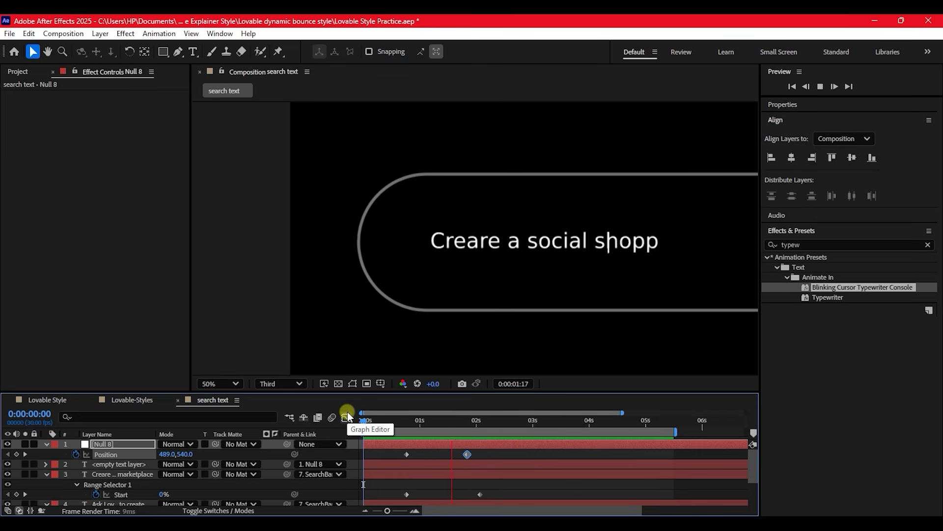
pyautogui.press('space')
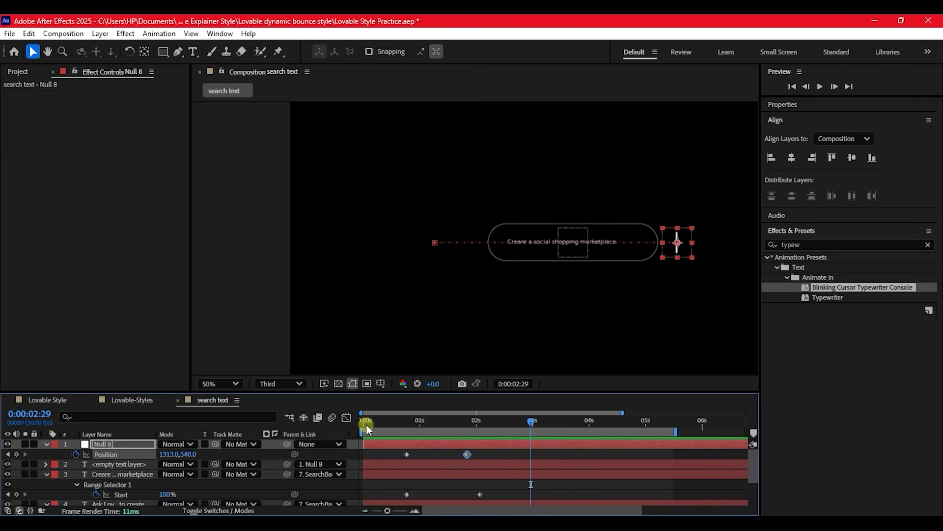
# Step: Collapse the query text layer's properties and parent the cursor null to the same search bar layer as the text layers
pyautogui.click(477, 481)
pyautogui.moveTo(405, 421)
pyautogui.mouseDown()
pyautogui.moveTo(394, 420)
pyautogui.moveTo(450, 421)
pyautogui.moveTo(388, 422)
pyautogui.moveTo(396, 421)
pyautogui.mouseUp()
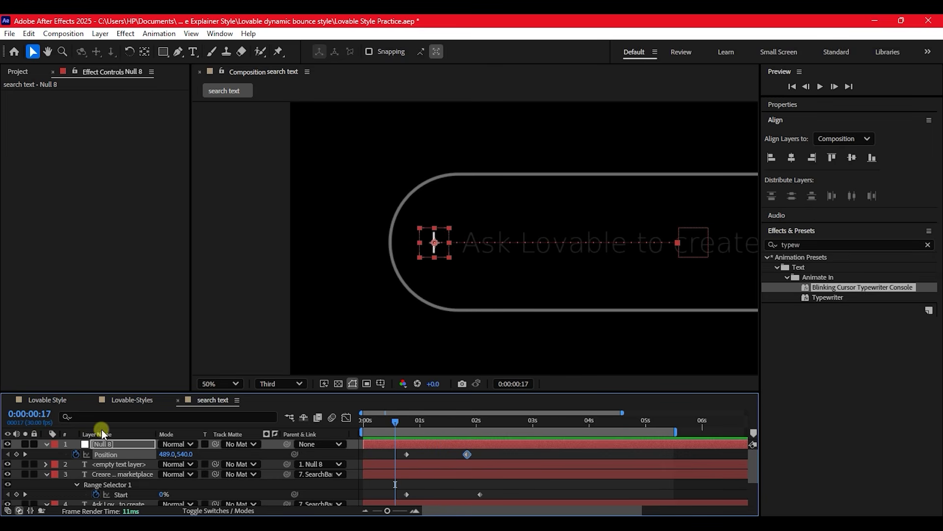
pyautogui.click(90, 440)
pyautogui.click(111, 494)
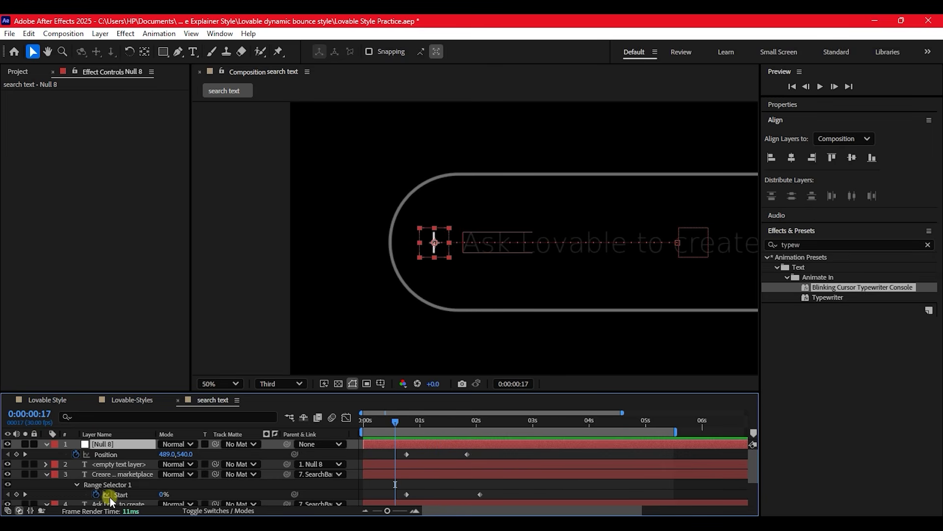
pyautogui.click(46, 474)
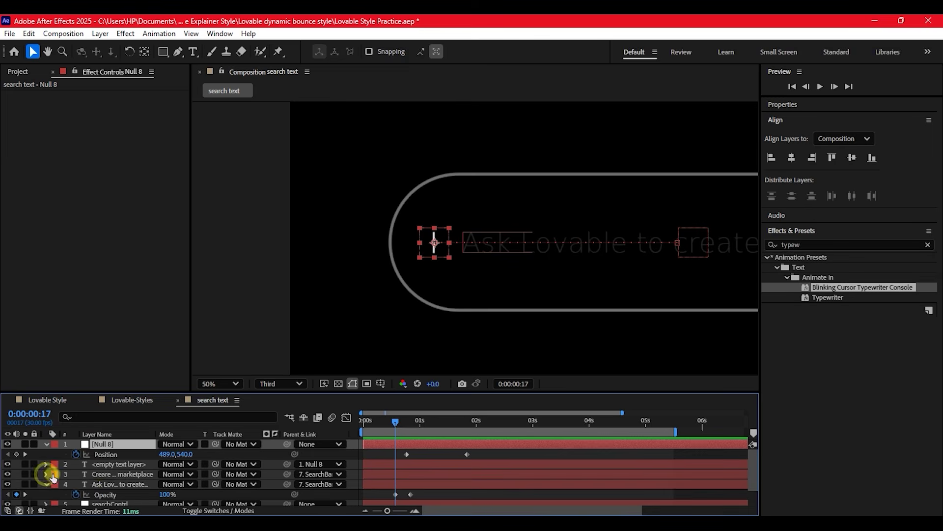
pyautogui.scroll(-2, 147, 470)
pyautogui.scroll(2, 148, 470)
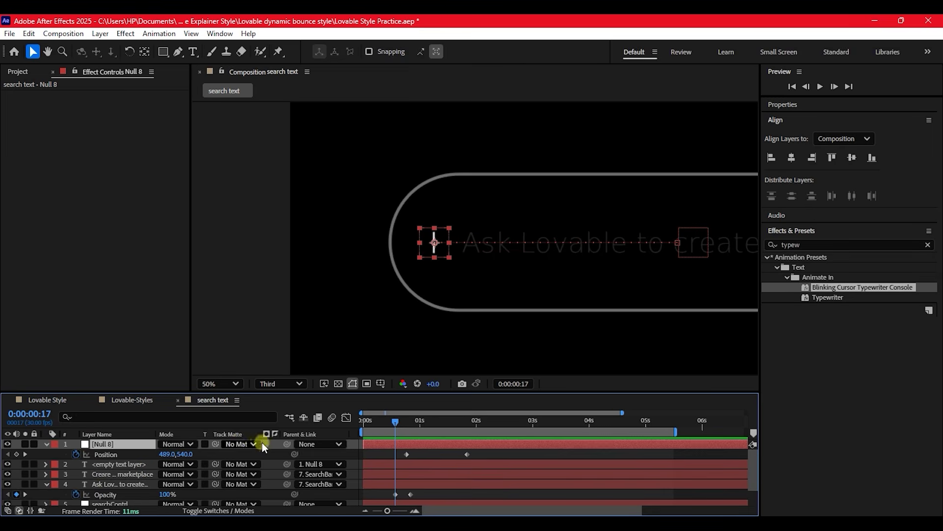
pyautogui.moveTo(288, 444); pyautogui.dragTo(107, 506)
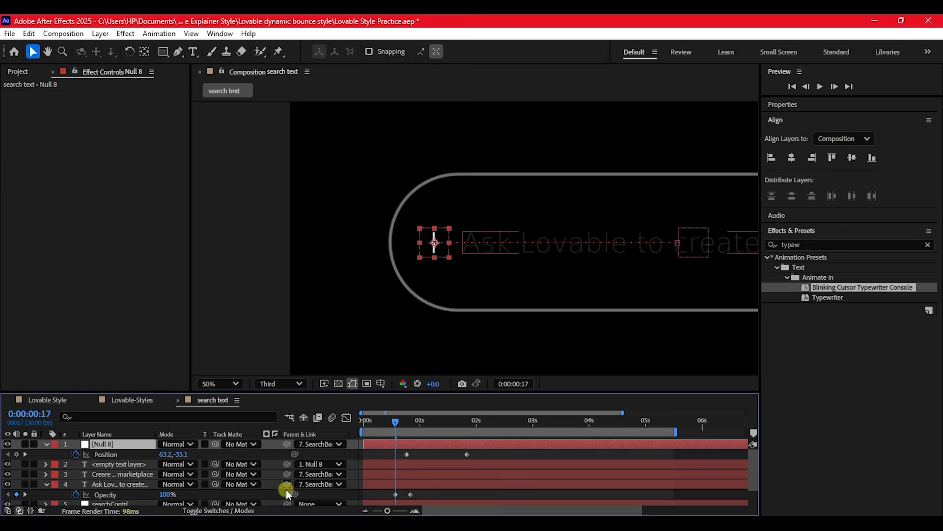
# Step: Set the null's X position to 129.2 on its first keyframe at 0:00:00:23, close to the start of the text
pyautogui.moveTo(400, 421); pyautogui.dragTo(480, 444)
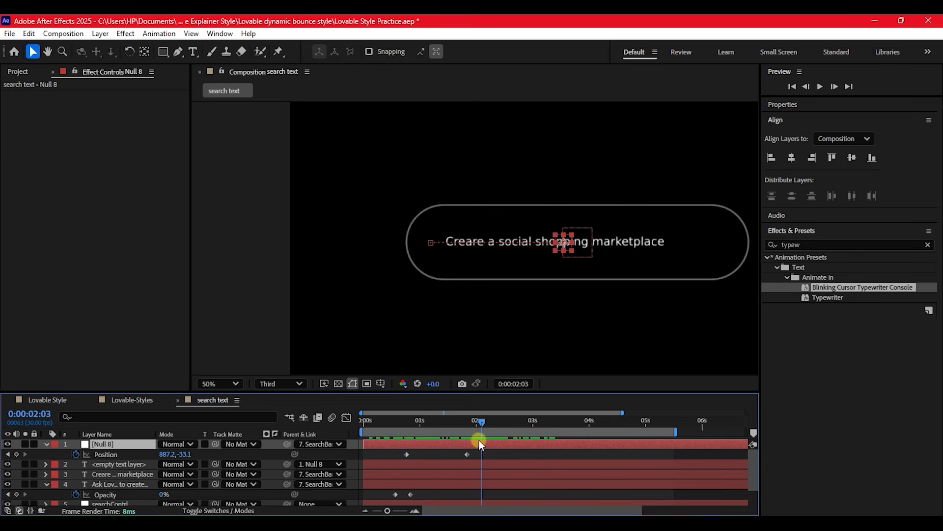
pyautogui.click(78, 443)
pyautogui.click(7, 454)
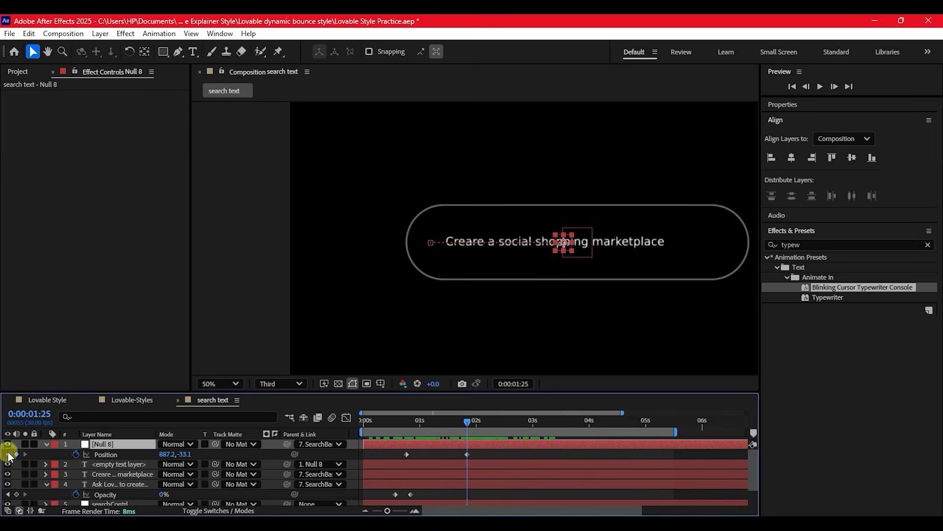
pyautogui.click(8, 454)
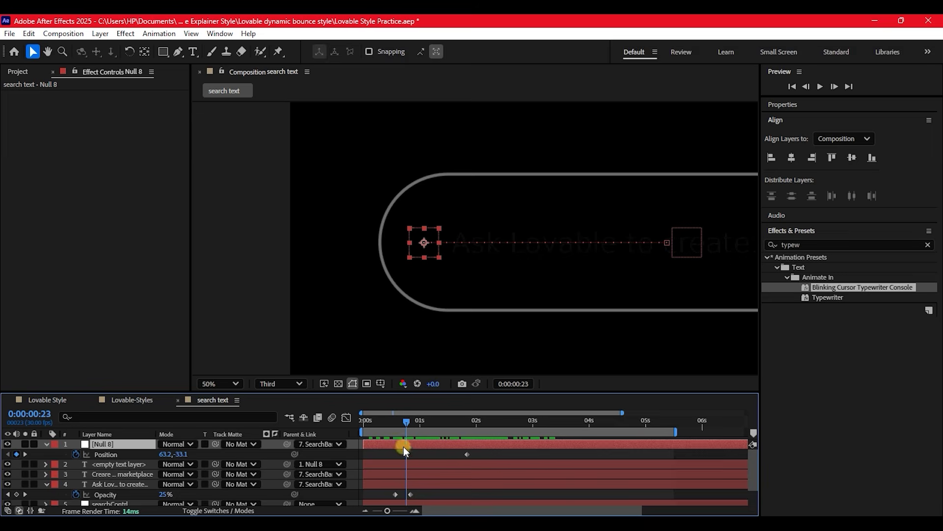
pyautogui.moveTo(167, 454); pyautogui.dragTo(205, 459)
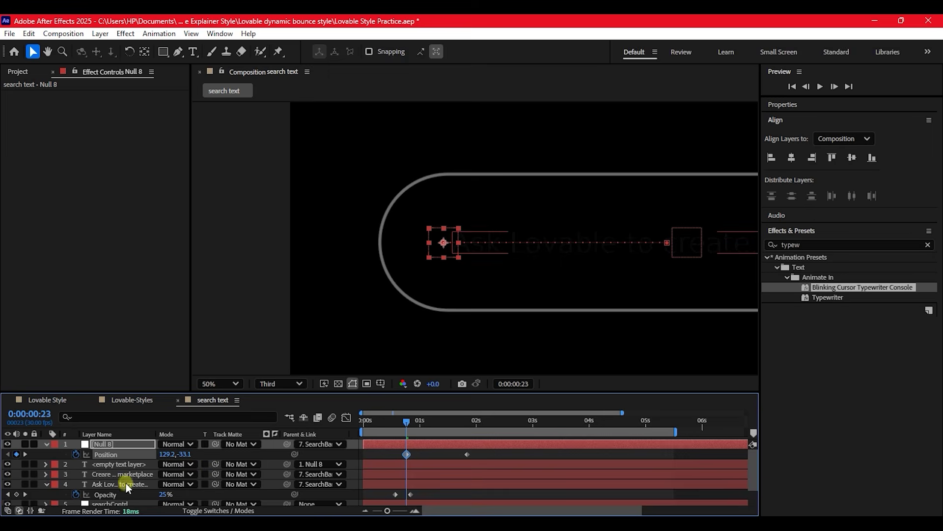
# Step: Set the null's X position to 1314.2 on its second keyframe at 0:00:01:25 and preview the animation
pyautogui.click(25, 454)
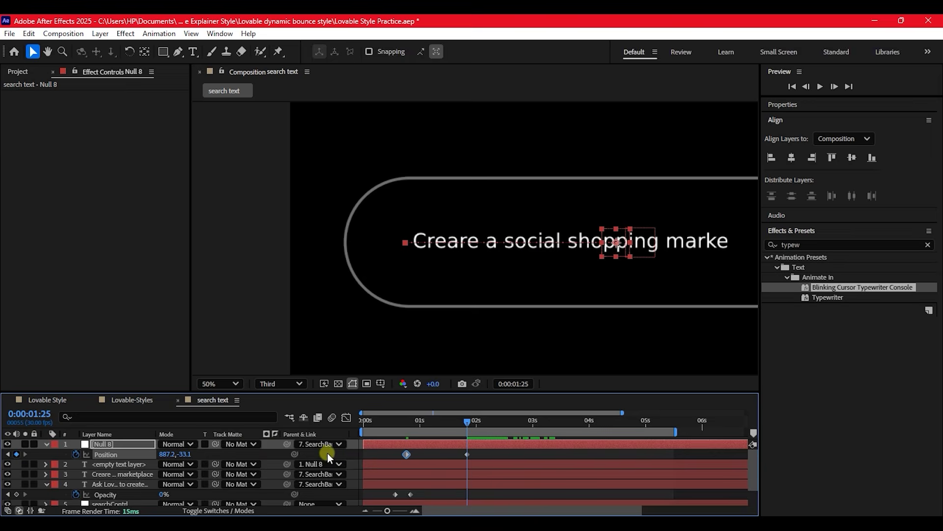
pyautogui.moveTo(166, 453); pyautogui.dragTo(414, 451)
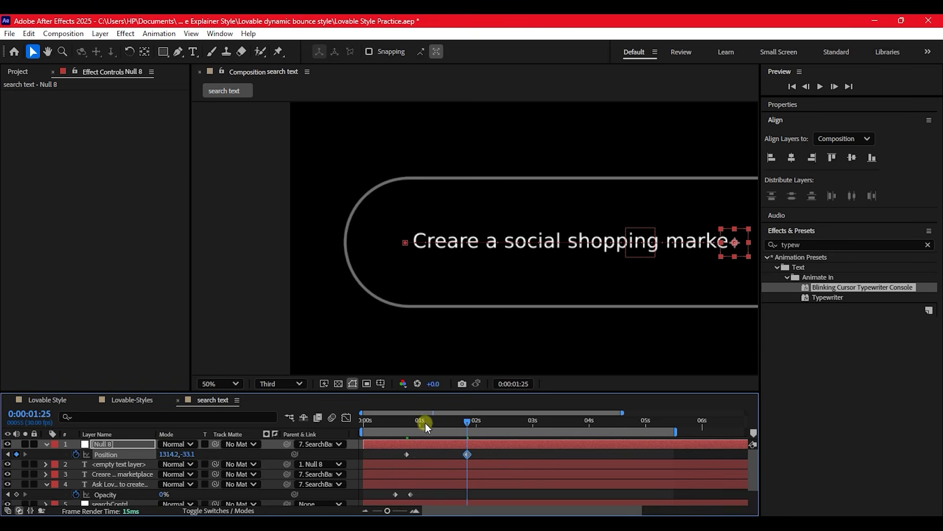
pyautogui.moveTo(399, 423); pyautogui.dragTo(361, 419)
pyautogui.press('space')
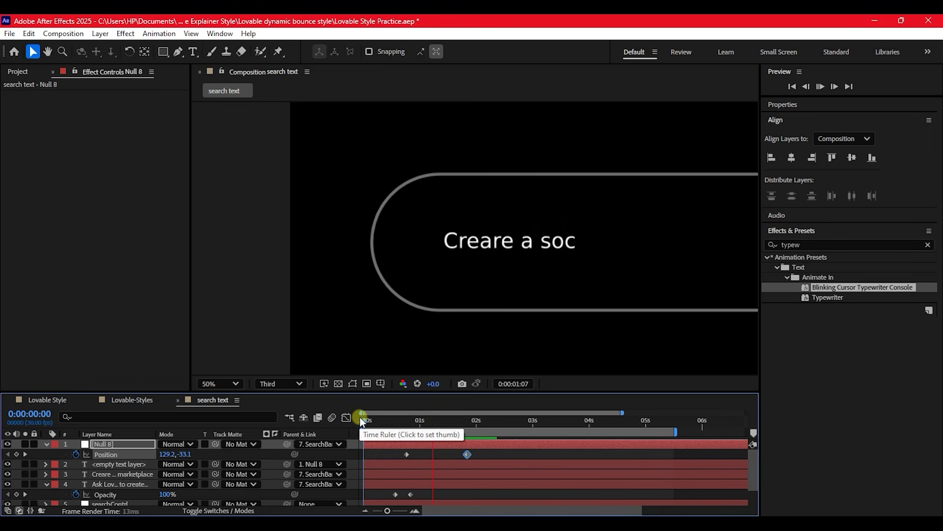
pyautogui.click(360, 416)
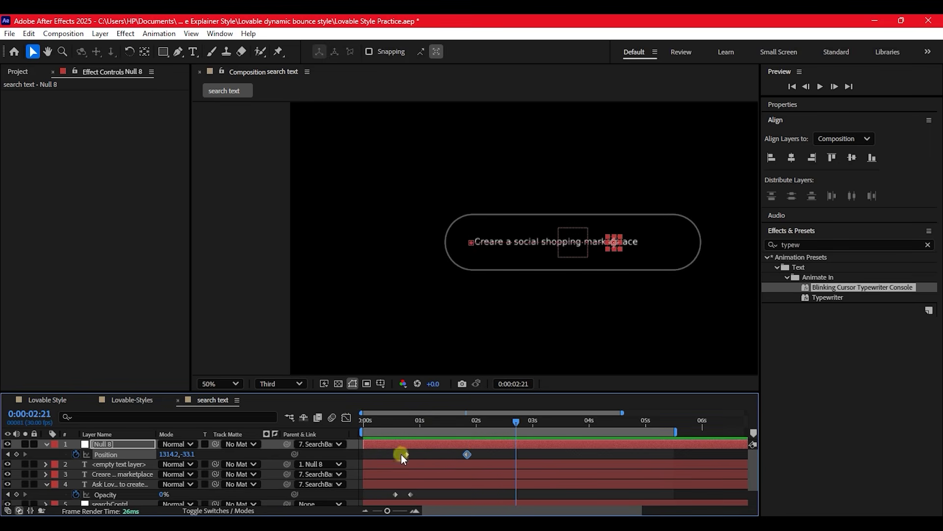
# Step: Trim the cursor text layer to span 0:00:00:23 to 0:00:01:25, splitting off and deleting the remainder, and preview the animation
pyautogui.click(406, 419)
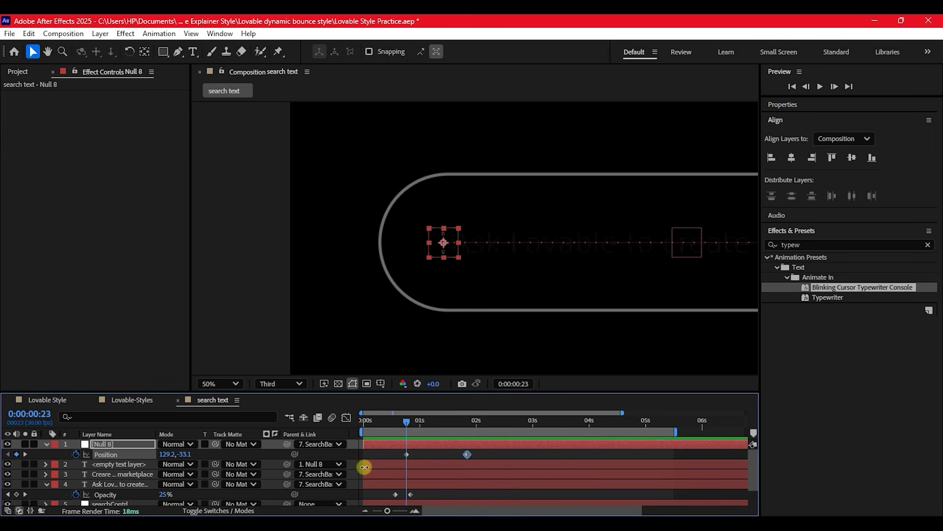
pyautogui.click(387, 465)
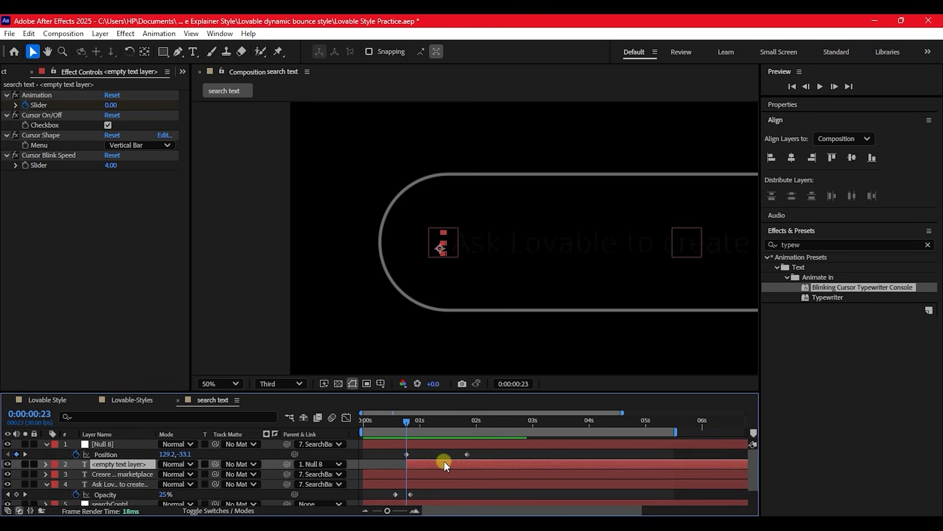
pyautogui.moveTo(459, 420); pyautogui.dragTo(469, 420)
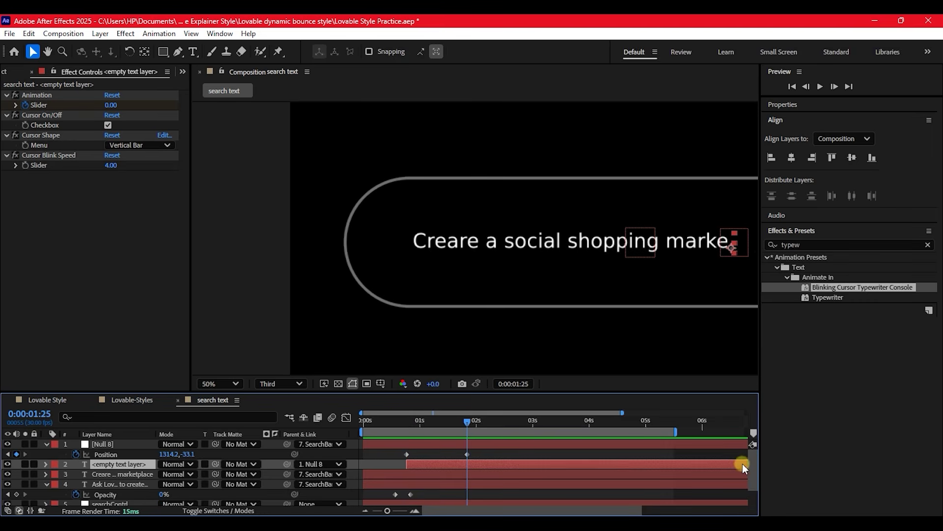
pyautogui.moveTo(622, 412); pyautogui.dragTo(746, 414)
pyautogui.click(461, 463)
pyautogui.hotkey('ctrl', 'shift', 'd')
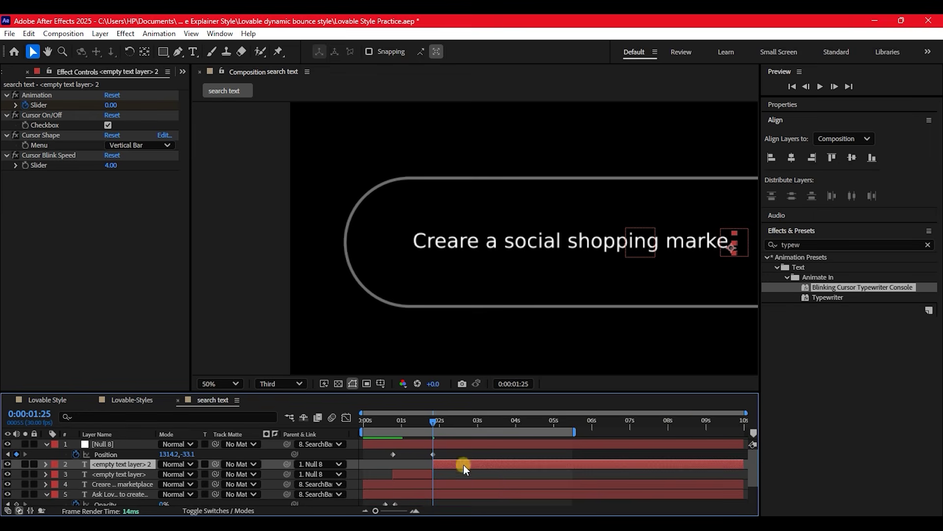
pyautogui.click(515, 463)
pyautogui.press('Delete')
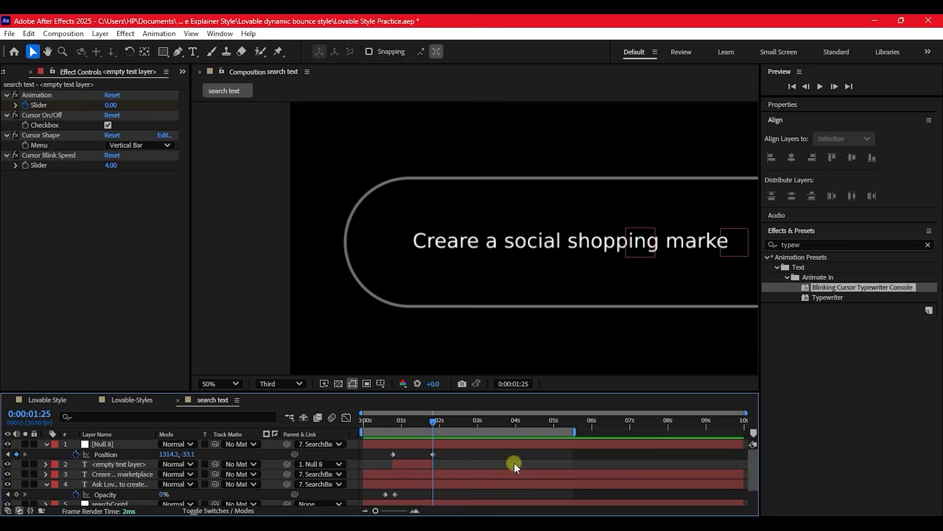
pyautogui.press('Home')
pyautogui.press('space')
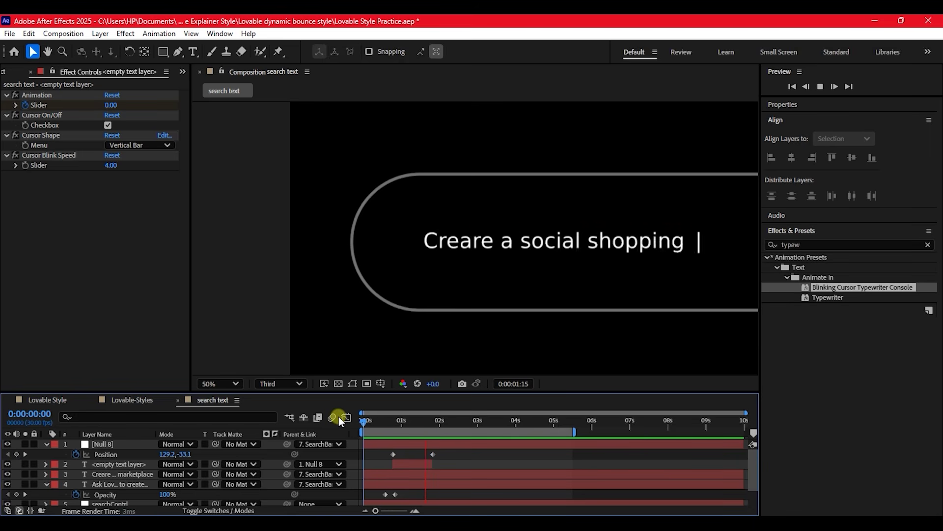
pyautogui.press('space')
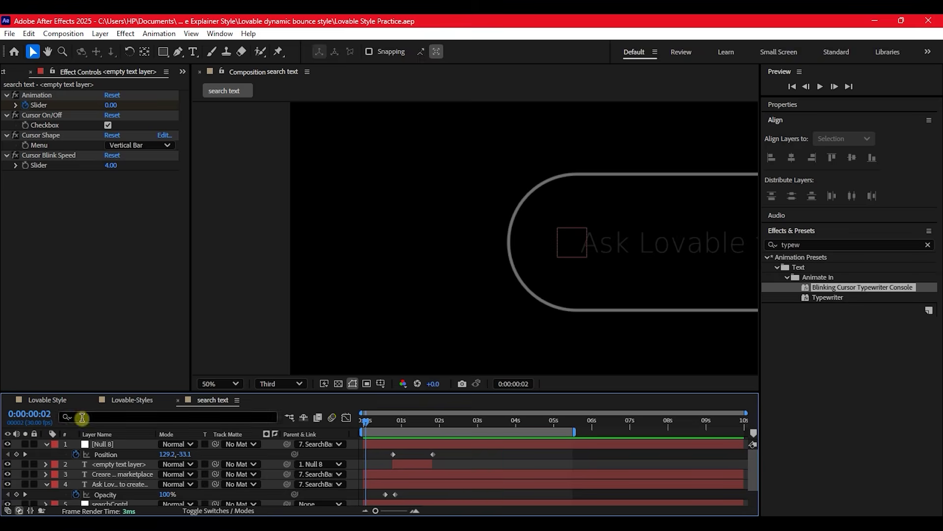
# Step: Add the search text composition as the top layer of the Lovable-Styles composition and preview the animation from the start
pyautogui.click(125, 399)
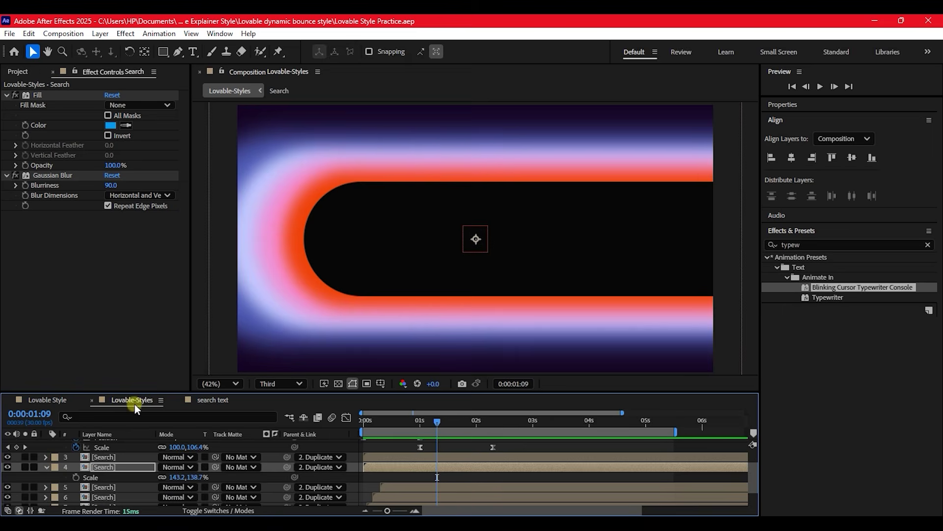
pyautogui.scroll(3, 419, 460)
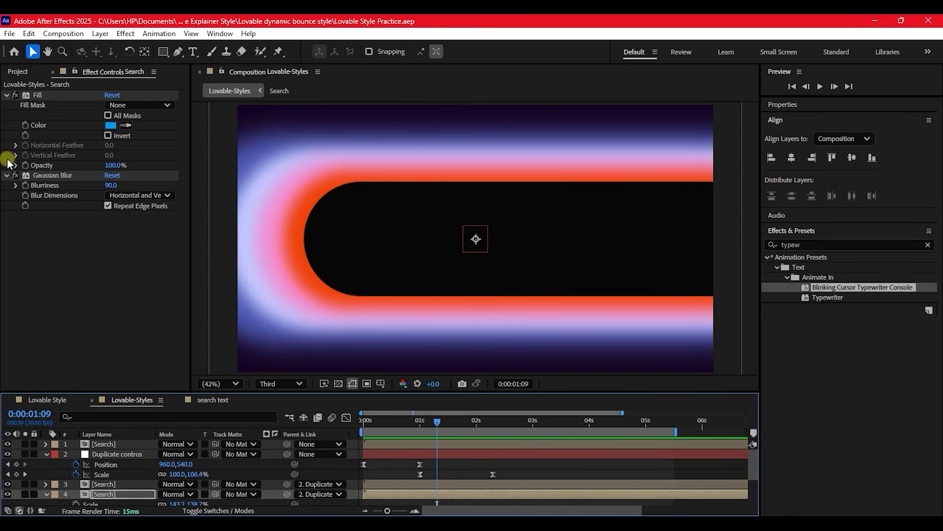
pyautogui.click(18, 72)
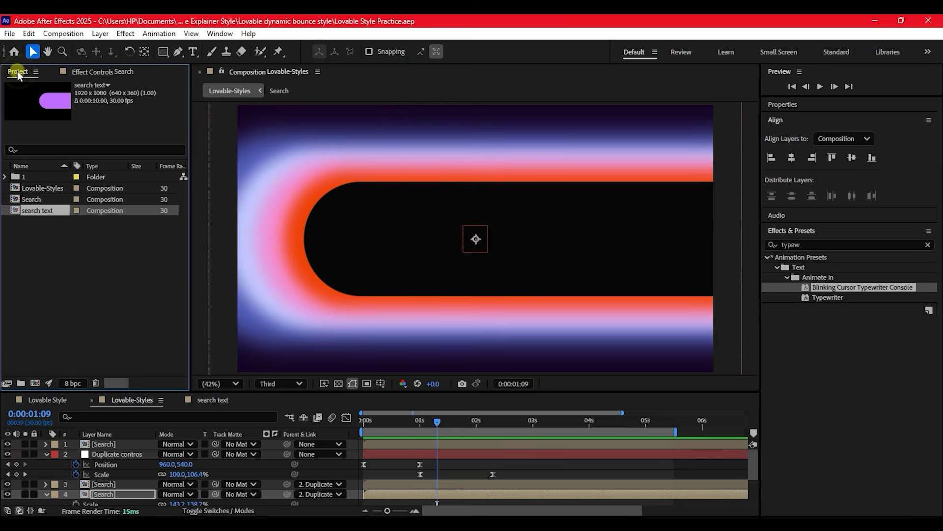
pyautogui.moveTo(31, 210); pyautogui.dragTo(120, 434)
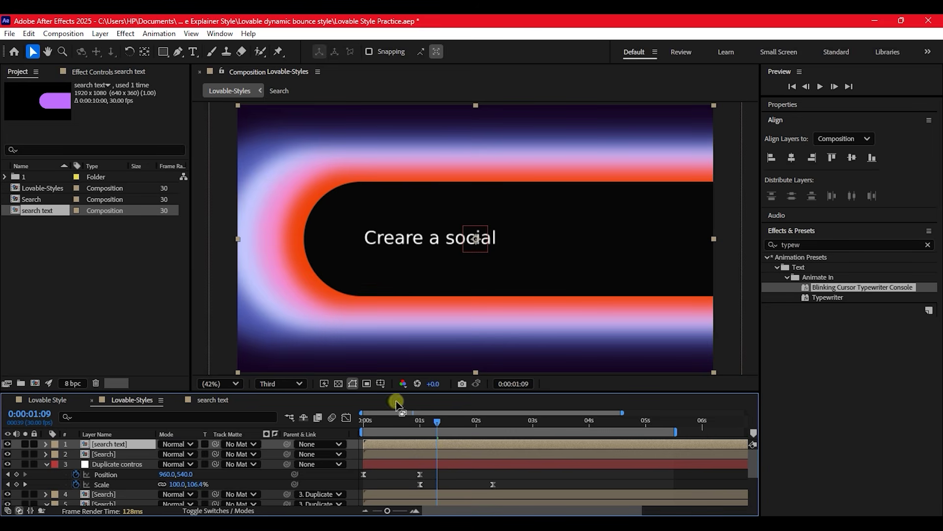
pyautogui.press('Home')
pyautogui.press('space')
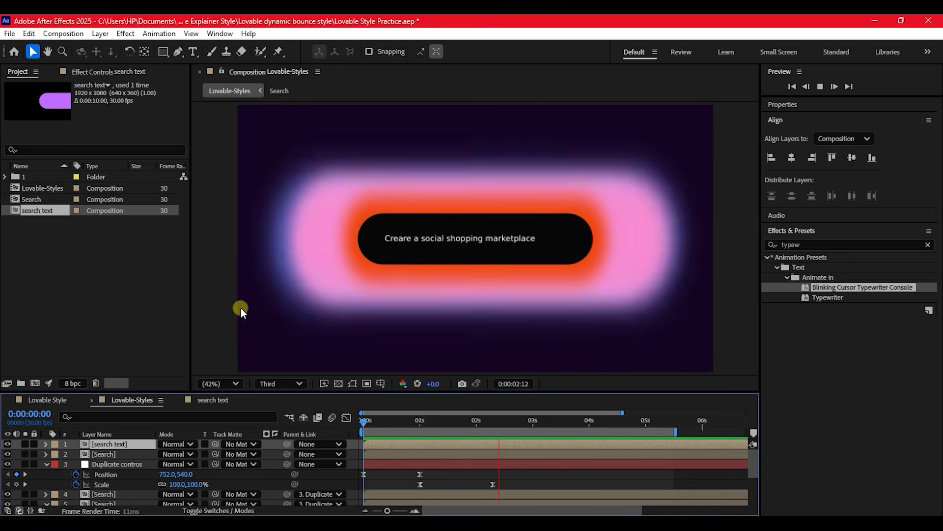
pyautogui.press('space')
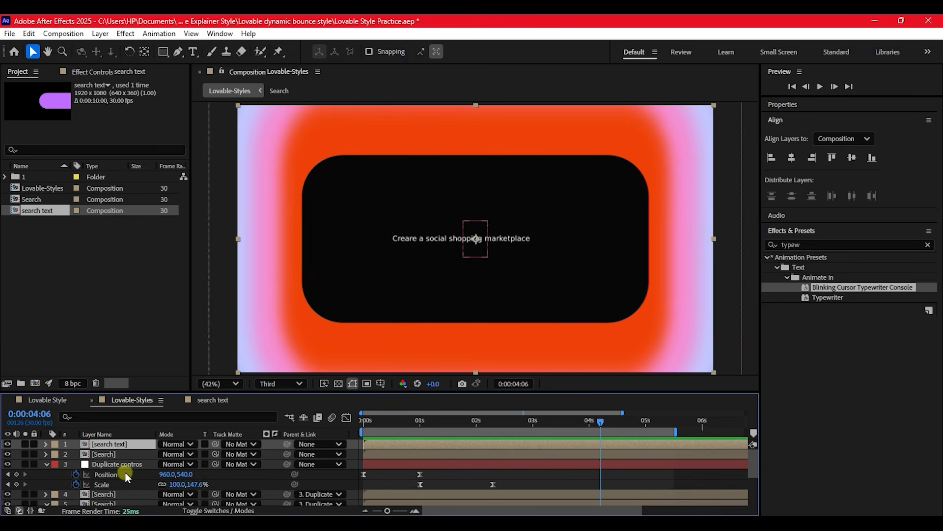
# Step: Return to the search text composition and check the query text inside the search bar
pyautogui.click(216, 401)
pyautogui.click(560, 242)
pyautogui.click(671, 236)
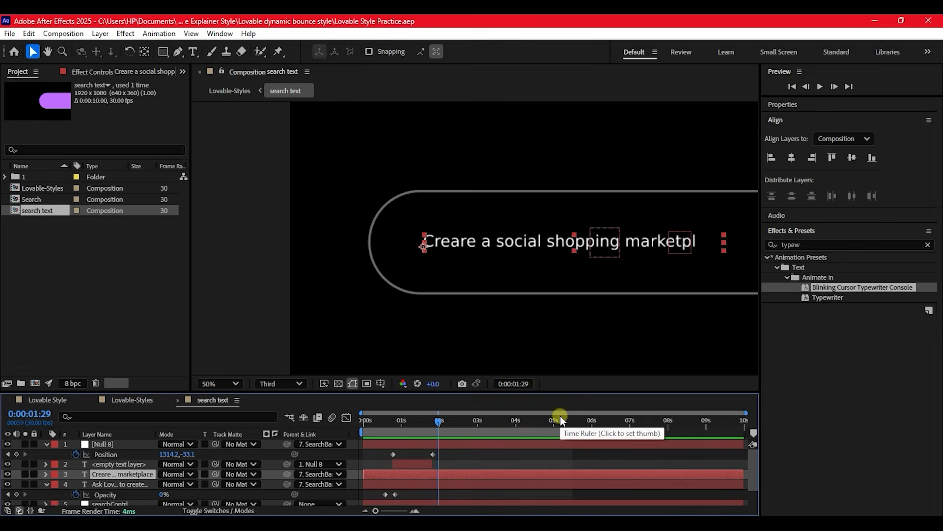
# Step: Create a new composition named SearchButton with a width and height of 500 px
pyautogui.hotkey('ctrl', 'n')
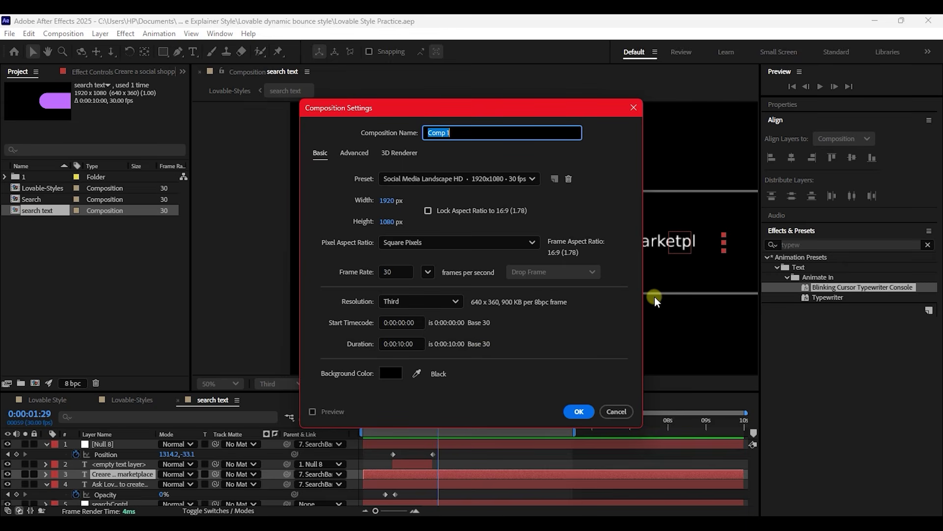
pyautogui.write('SearchButton')
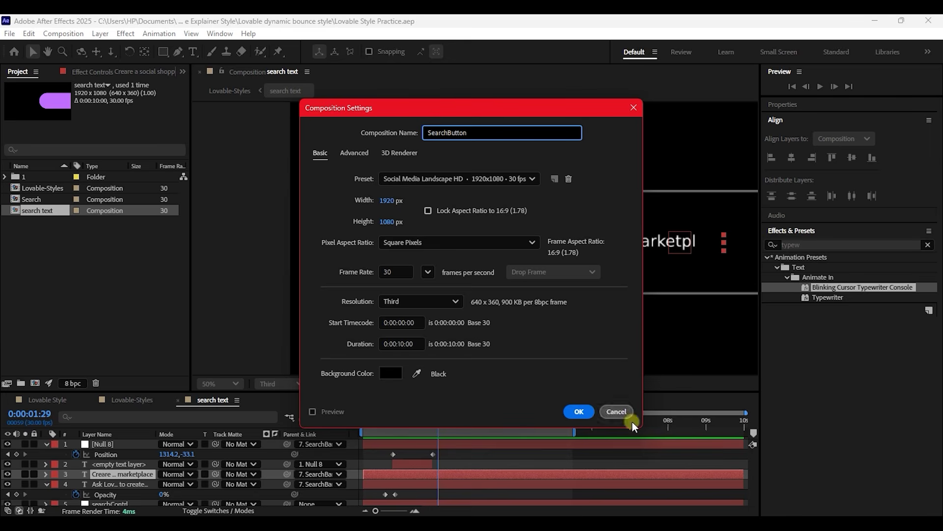
pyautogui.click(386, 200)
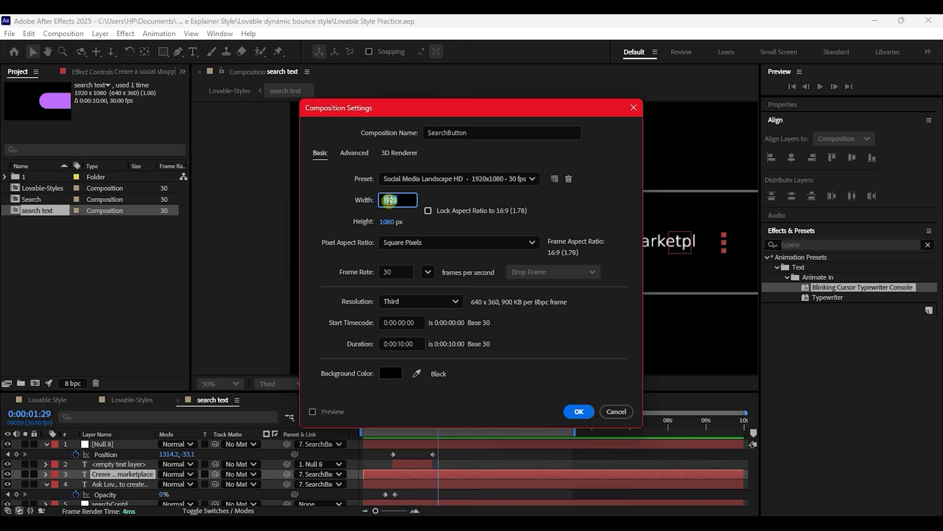
pyautogui.write('500')
pyautogui.press('Tab')
pyautogui.write('500')
pyautogui.click(346, 255)
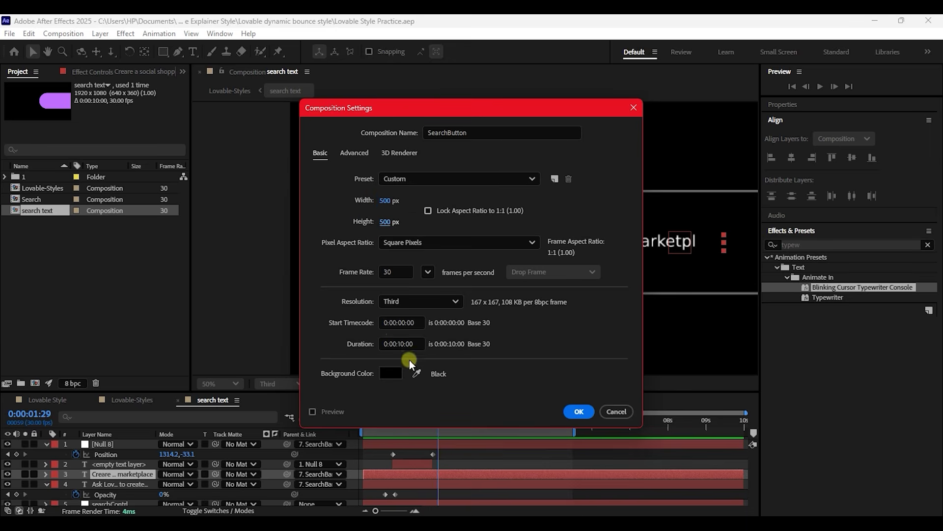
pyautogui.click(579, 411)
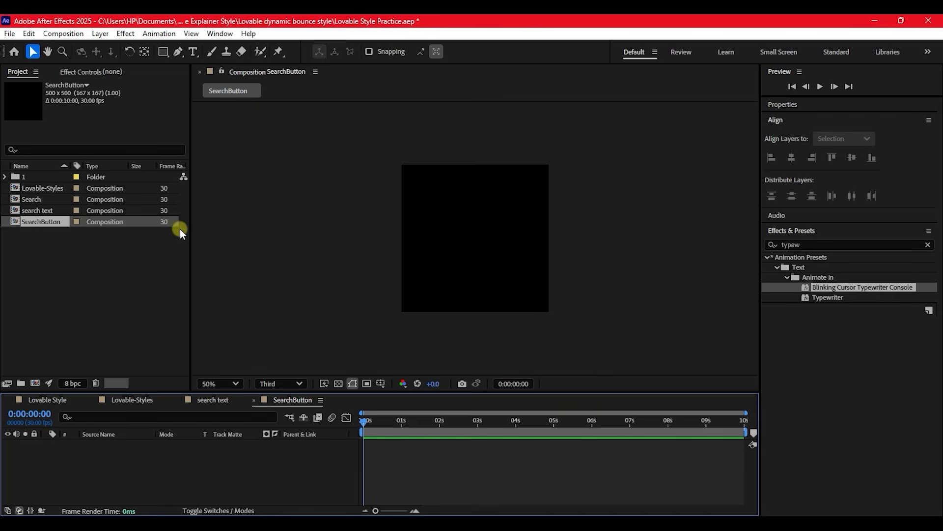
pyautogui.moveTo(163, 51)
pyautogui.mouseDown()
pyautogui.moveTo(169, 74)
pyautogui.moveTo(201, 83)
pyautogui.moveTo(201, 72)
pyautogui.moveTo(201, 88)
pyautogui.moveTo(205, 54)
pyautogui.moveTo(201, 83)
pyautogui.moveTo(163, 51)
pyautogui.mouseUp()
pyautogui.doubleClick(163, 51)
pyautogui.press('v')
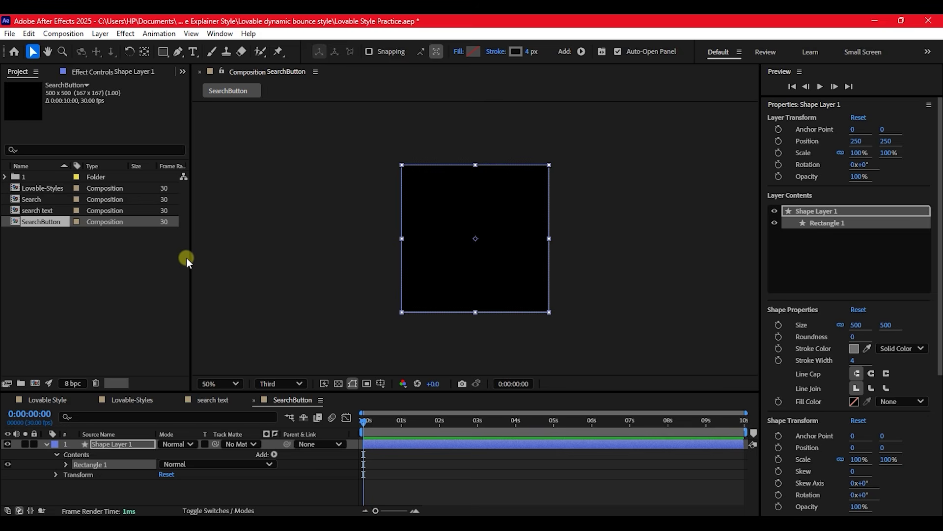
pyautogui.press('Delete')
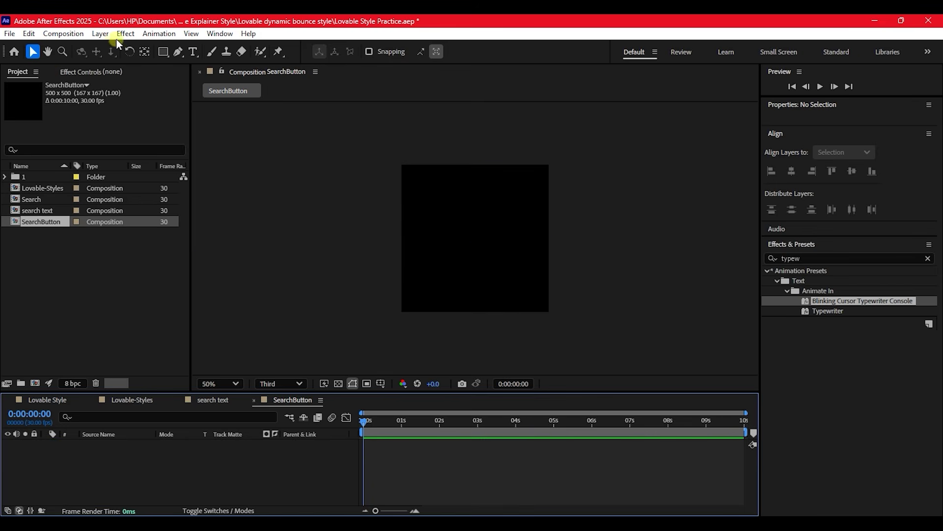
# Step: Create a 500 by 500 px circle filling the SearchButton composition with the Ellipse tool
pyautogui.click(163, 53)
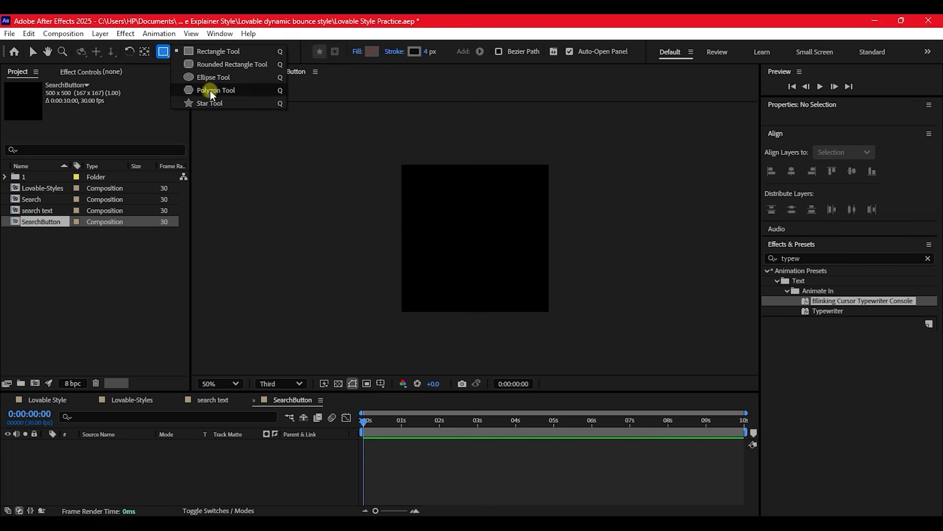
pyautogui.click(214, 77)
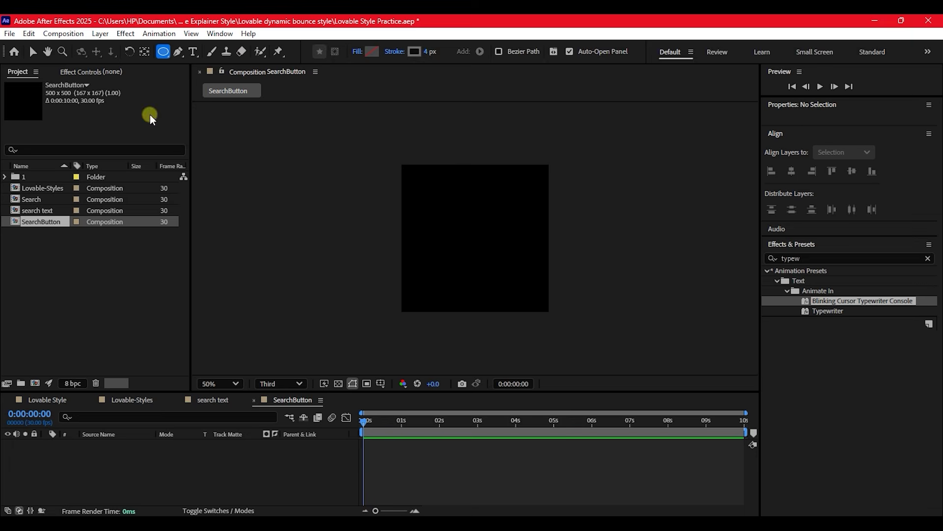
pyautogui.doubleClick(163, 52)
pyautogui.press('v')
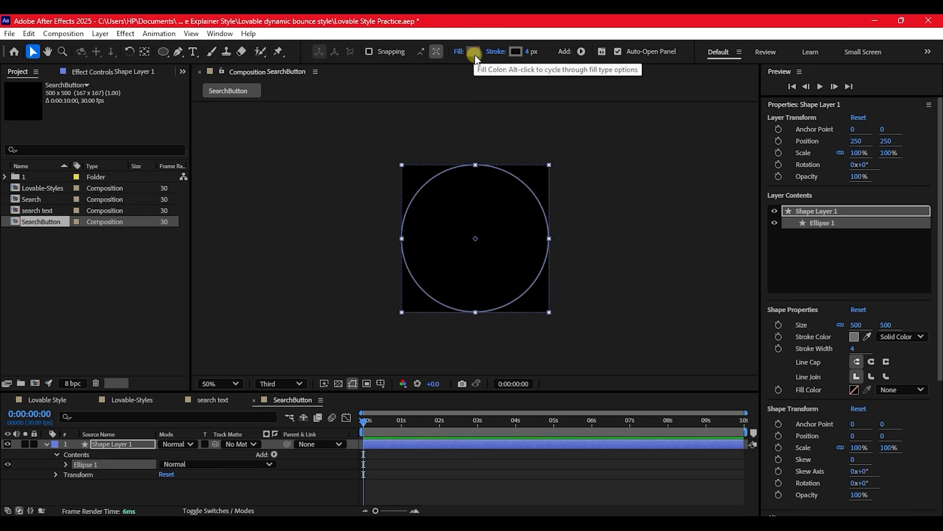
# Step: Remove the circle's stroke and set its solid fill colour to dark grey #252525
pyautogui.click(496, 53)
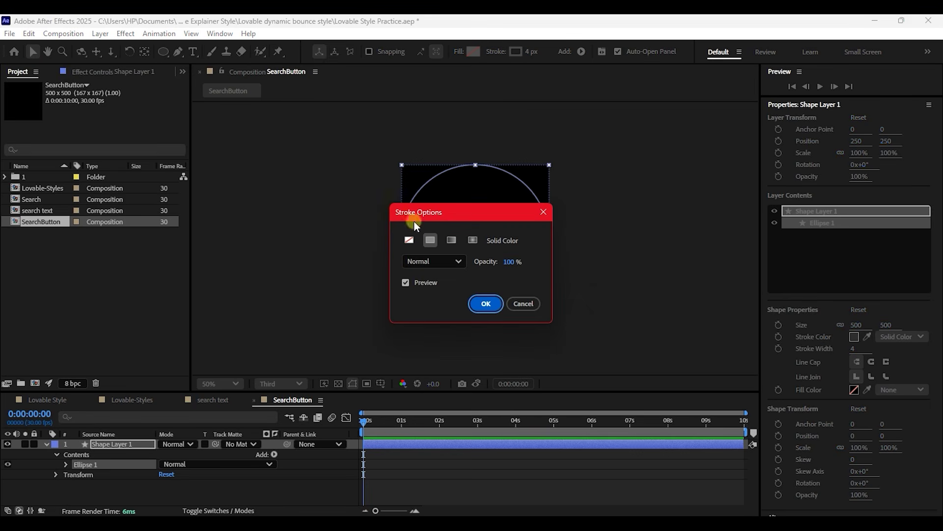
pyautogui.click(410, 237)
pyautogui.click(486, 303)
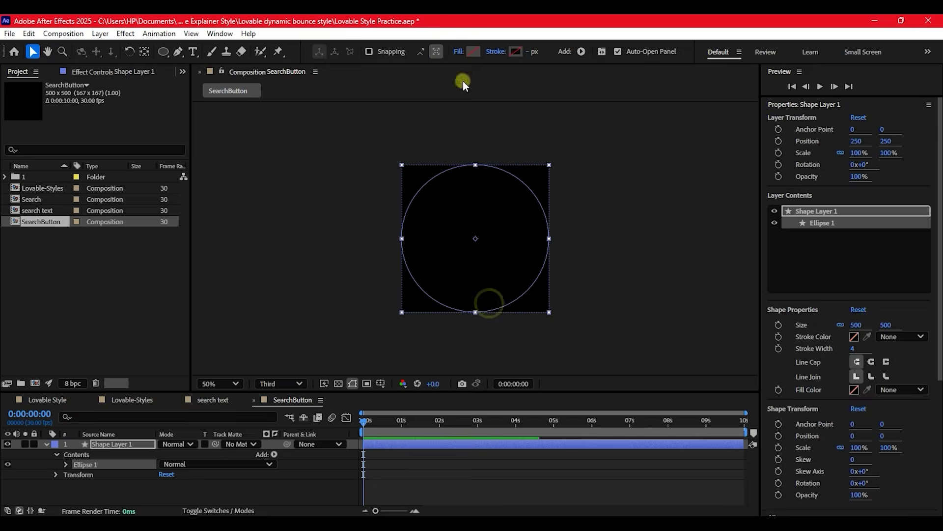
pyautogui.click(475, 50)
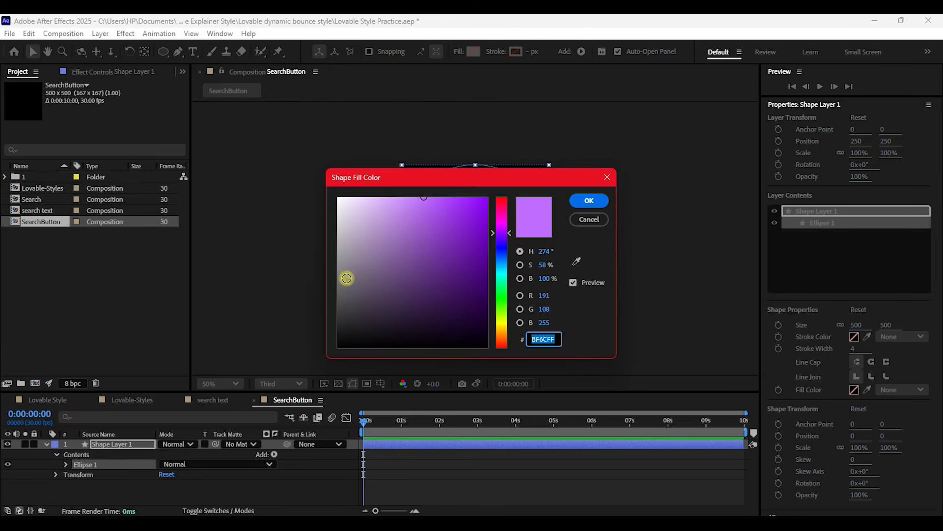
pyautogui.moveTo(346, 330)
pyautogui.mouseDown()
pyautogui.moveTo(330, 311)
pyautogui.moveTo(327, 323)
pyautogui.mouseUp()
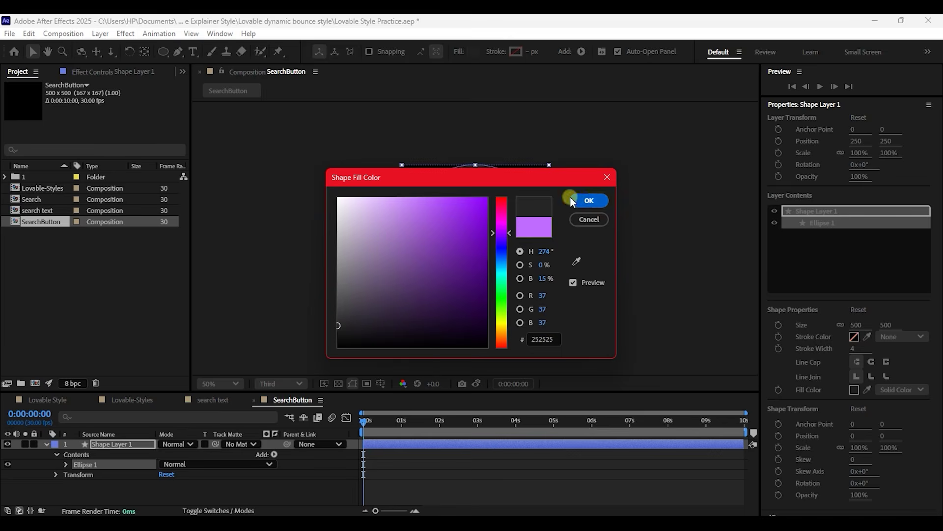
pyautogui.click(585, 199)
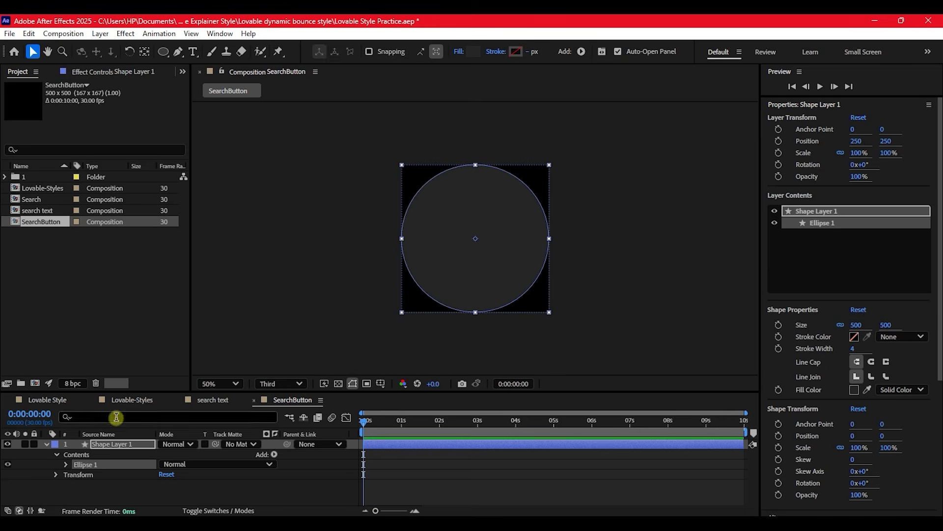
# Step: Scale the circle layer down uniformly to 93%
pyautogui.click(108, 442)
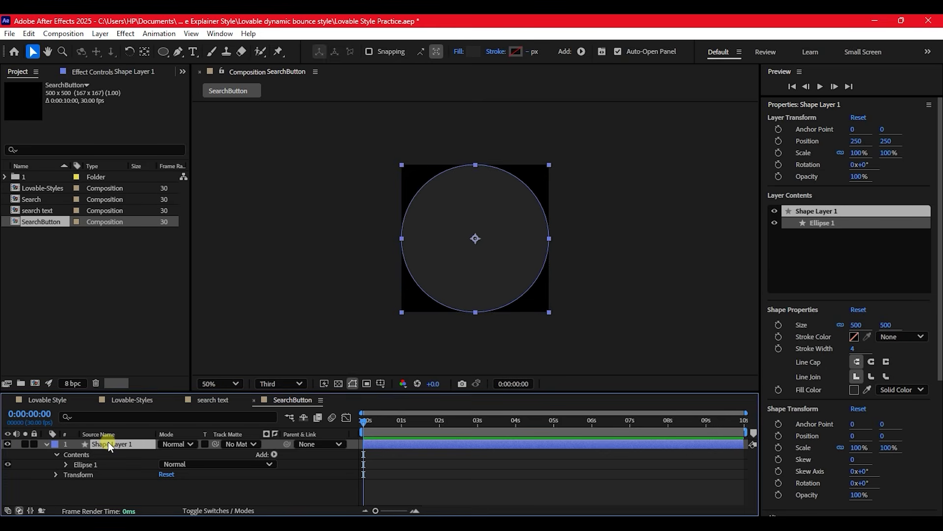
pyautogui.press('s')
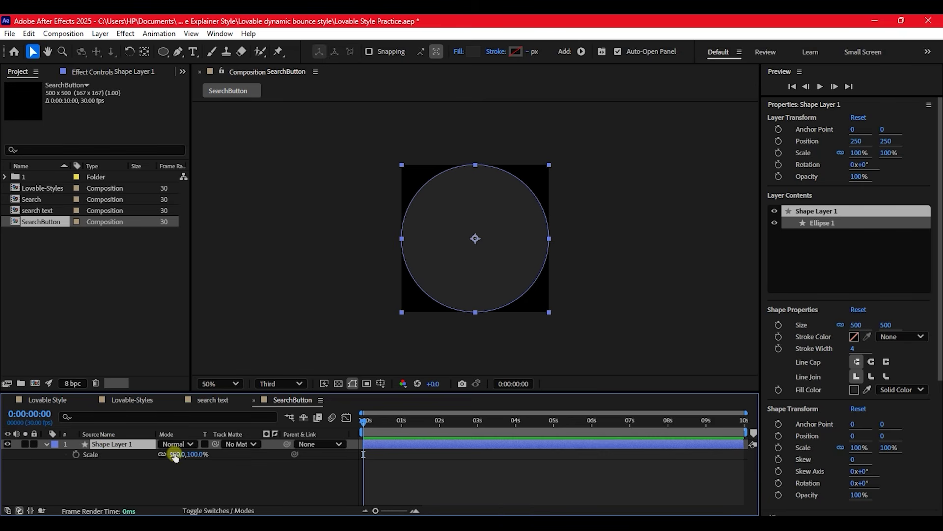
pyautogui.moveTo(175, 454); pyautogui.dragTo(171, 454)
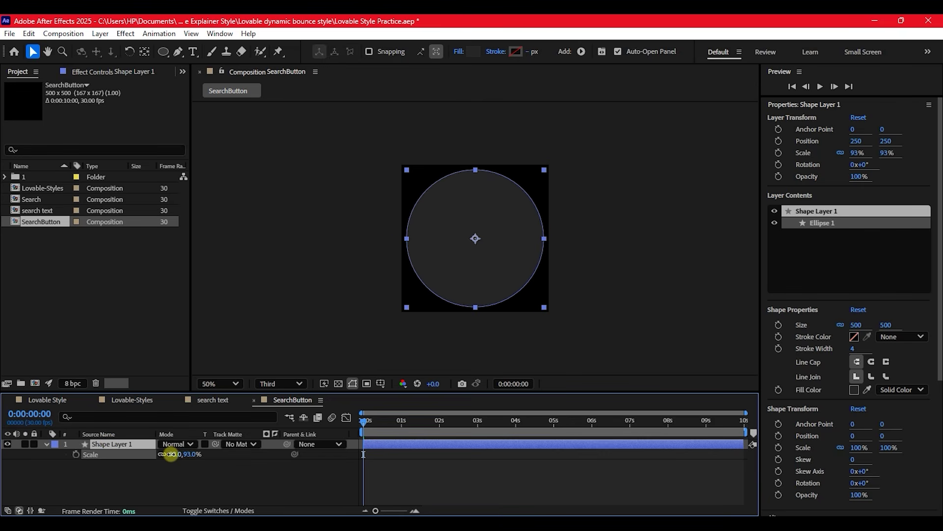
pyautogui.click(220, 383)
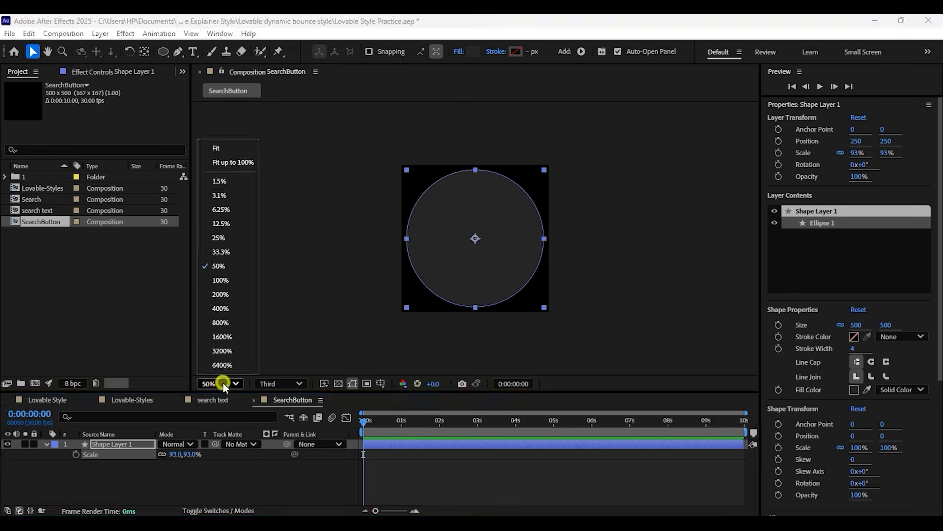
pyautogui.click(209, 148)
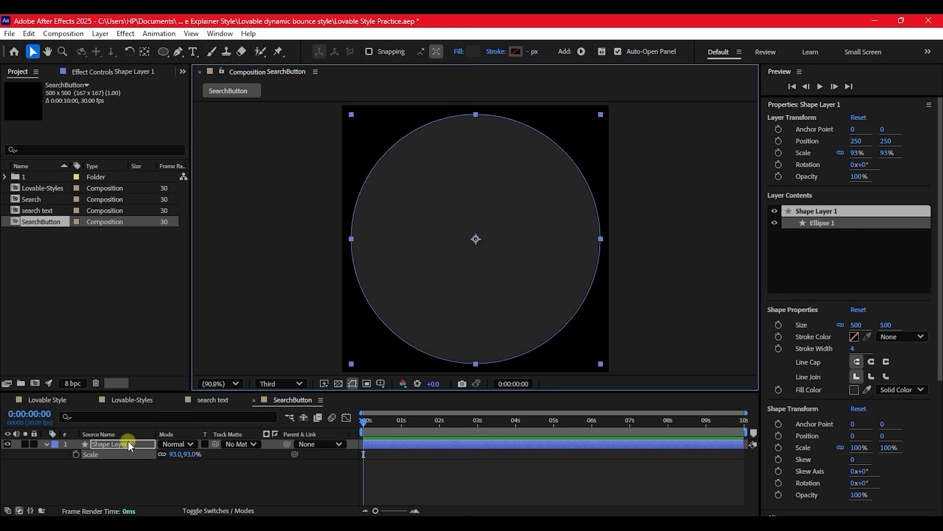
# Step: Set the circle layer's opacity to 70% and save the project
pyautogui.press('t')
pyautogui.click(167, 454)
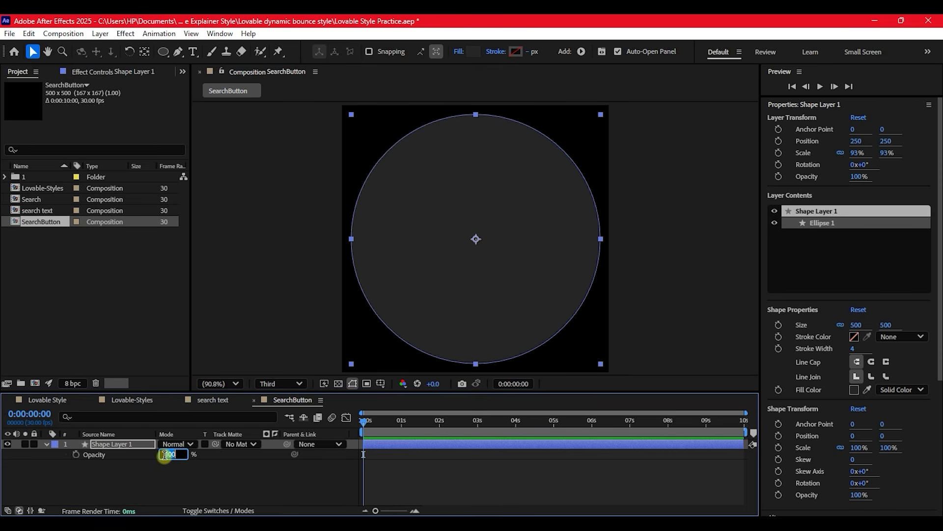
pyautogui.write('70')
pyautogui.press('Return')
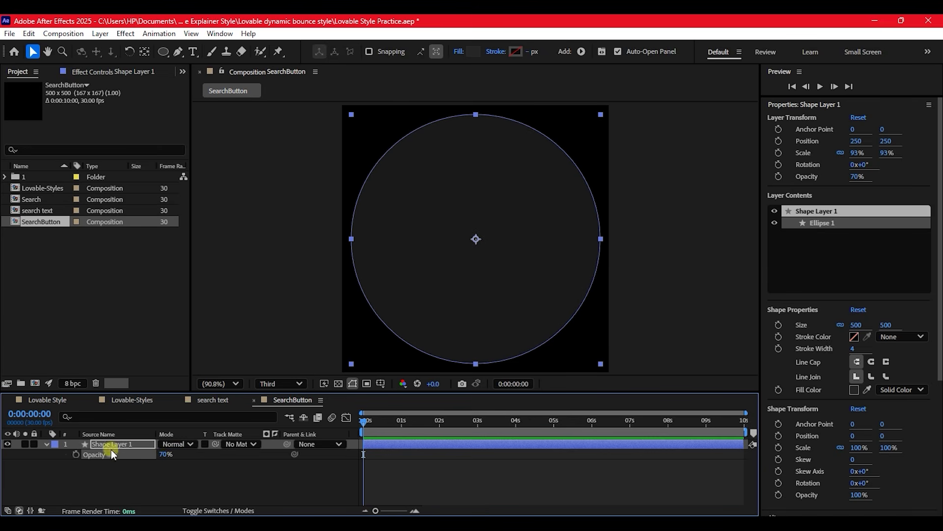
pyautogui.click(124, 473)
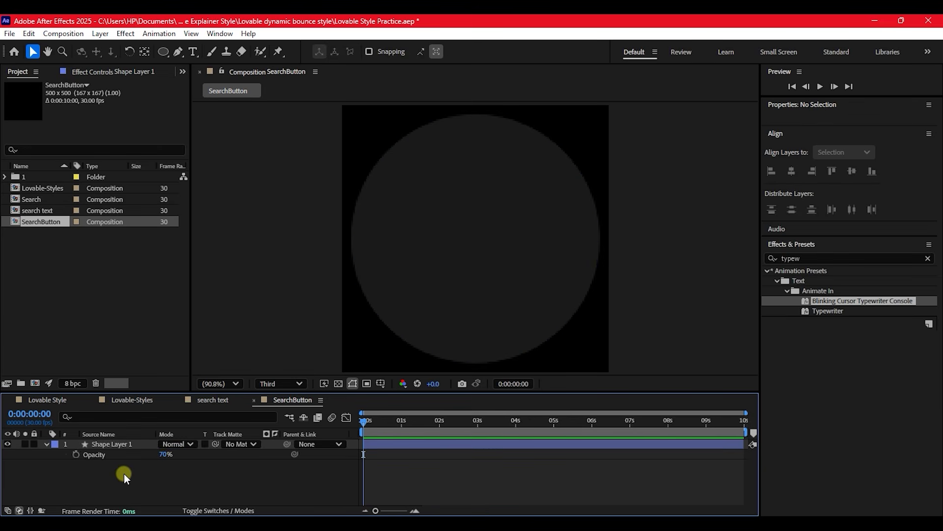
pyautogui.hotkey('ctrl', 's')
# Step: Draw a rectangle about 205 by 68 px as a new shape layer over the circle and centre it in the composition
pyautogui.click(161, 55)
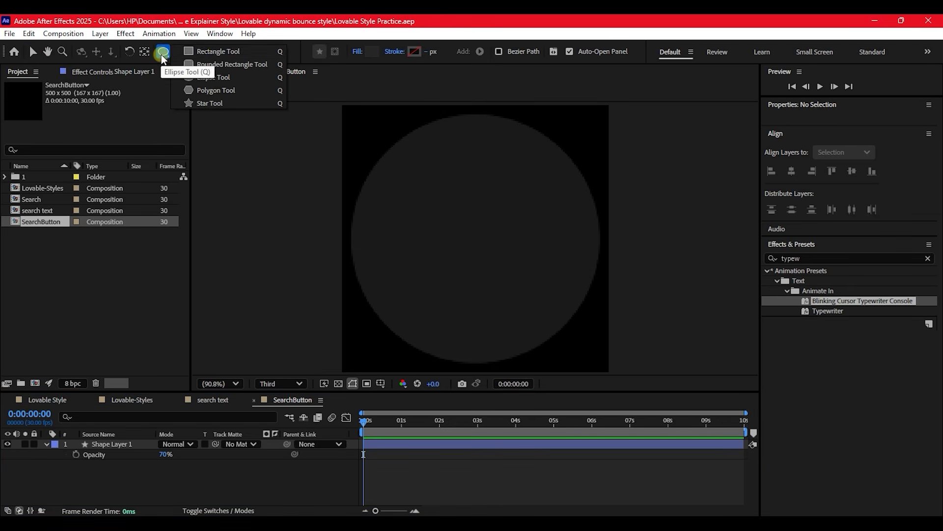
pyautogui.click(217, 52)
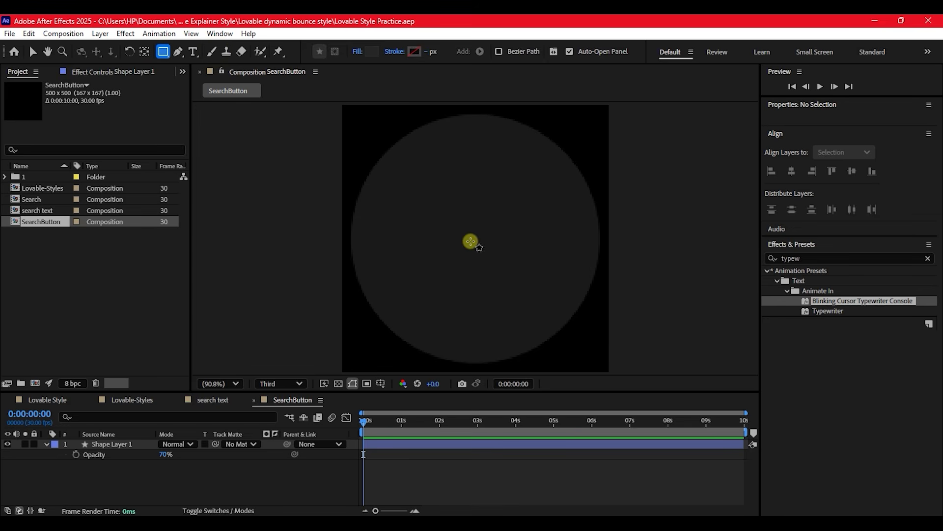
pyautogui.click(120, 465)
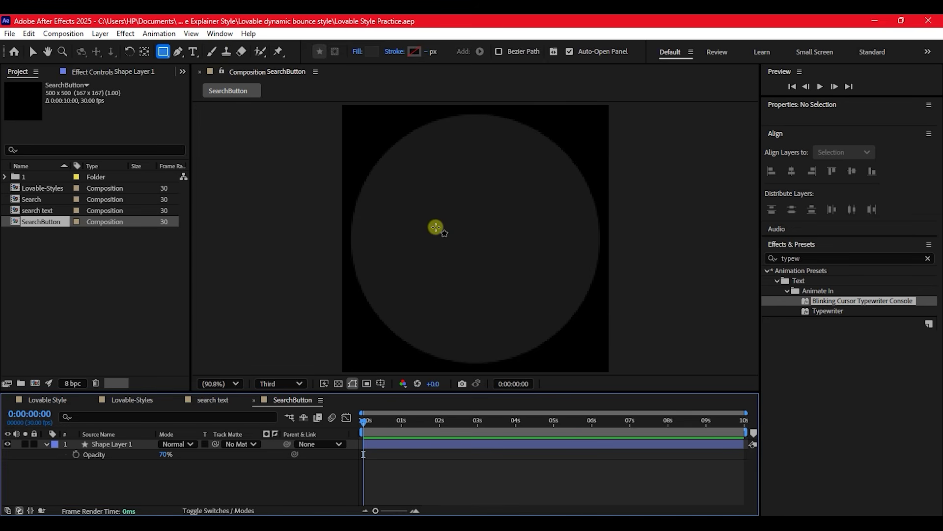
pyautogui.moveTo(431, 229)
pyautogui.mouseDown()
pyautogui.moveTo(459, 256)
pyautogui.moveTo(534, 265)
pyautogui.mouseUp()
pyautogui.moveTo(534, 265); pyautogui.dragTo(540, 265)
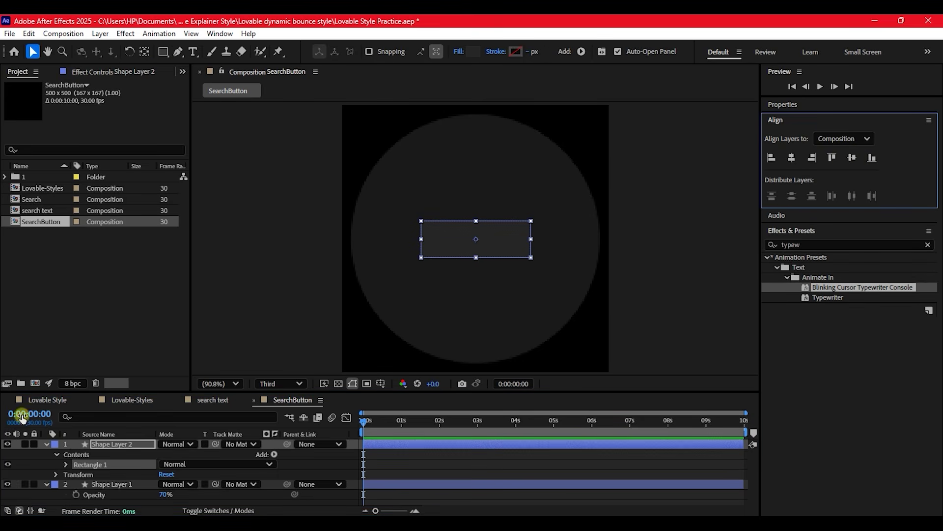
# Step: Set the centred rectangle's corner roundness to 22
pyautogui.click(66, 464)
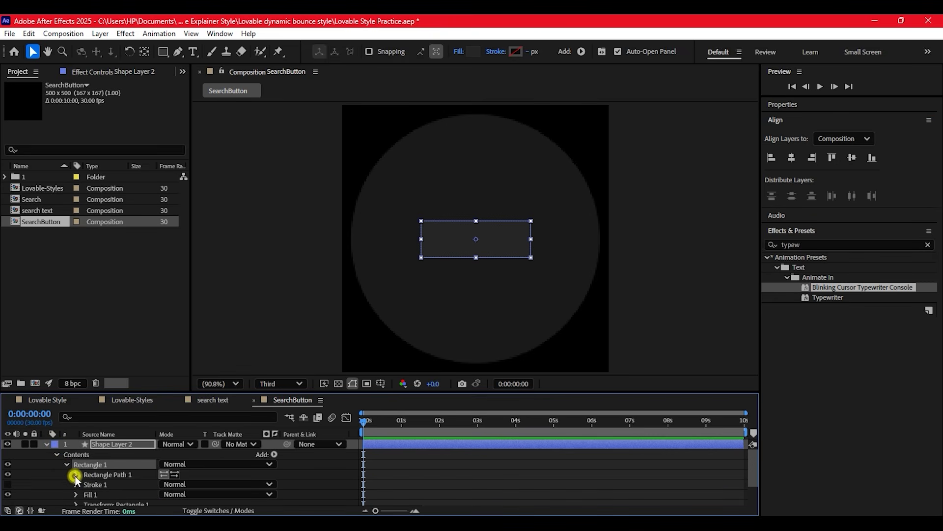
pyautogui.click(76, 475)
pyautogui.moveTo(164, 501); pyautogui.dragTo(175, 499)
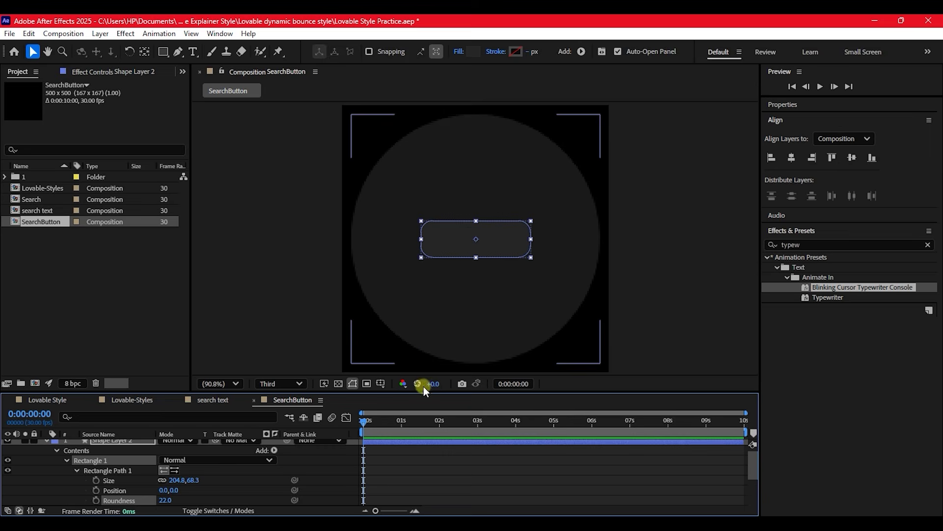
# Step: Add a Gradient Overlay layer style to the rounded bar and set its angle to 147°
pyautogui.rightClick(410, 439)
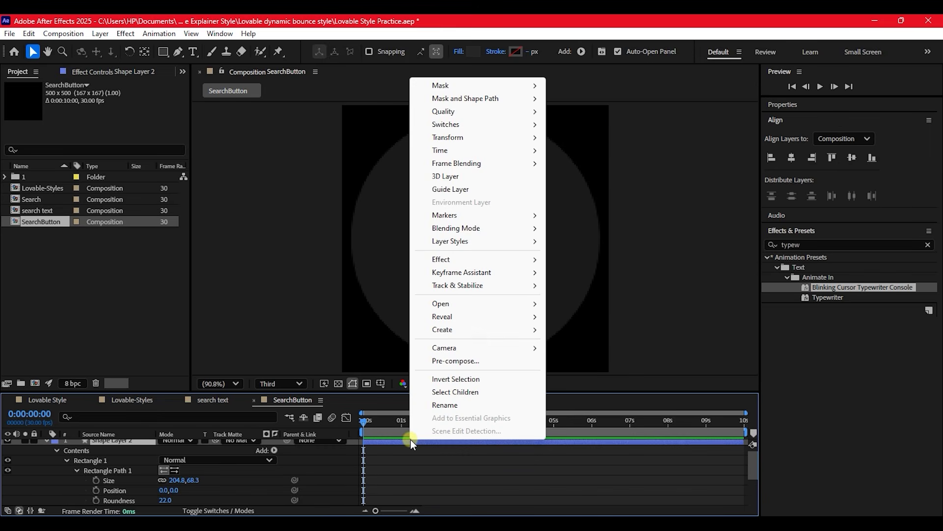
pyautogui.moveTo(453, 244)
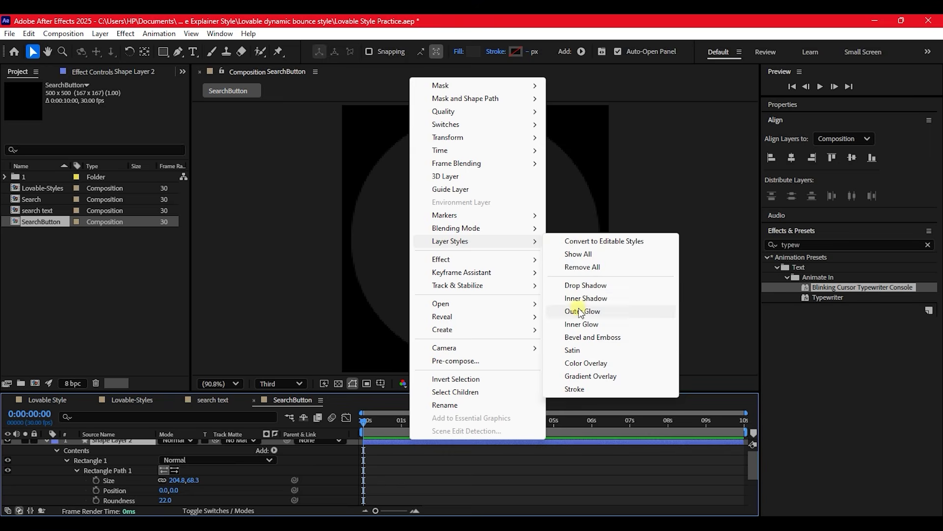
pyautogui.click(591, 376)
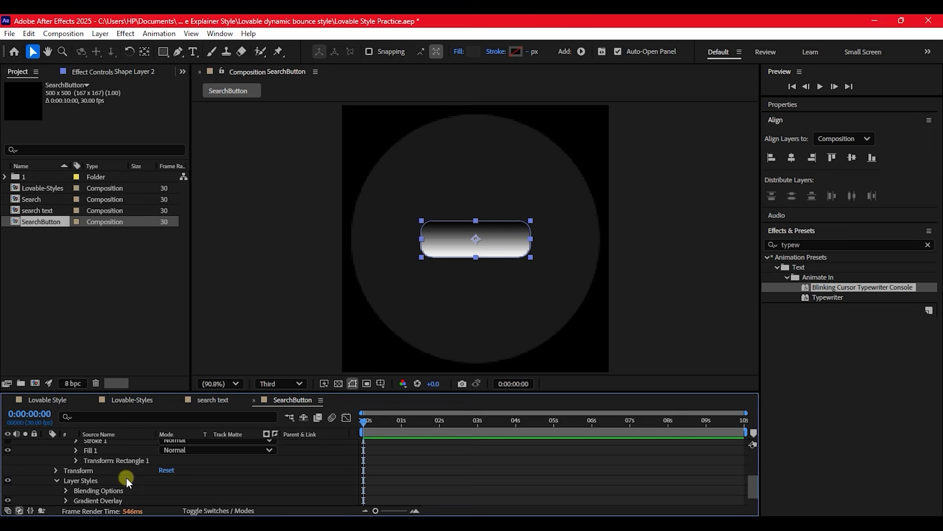
pyautogui.scroll(-1, 126, 477)
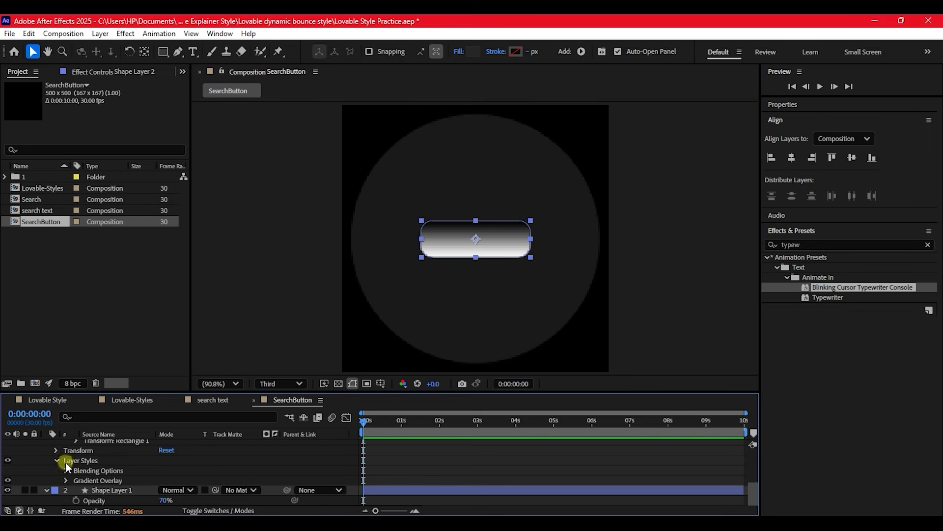
pyautogui.click(67, 480)
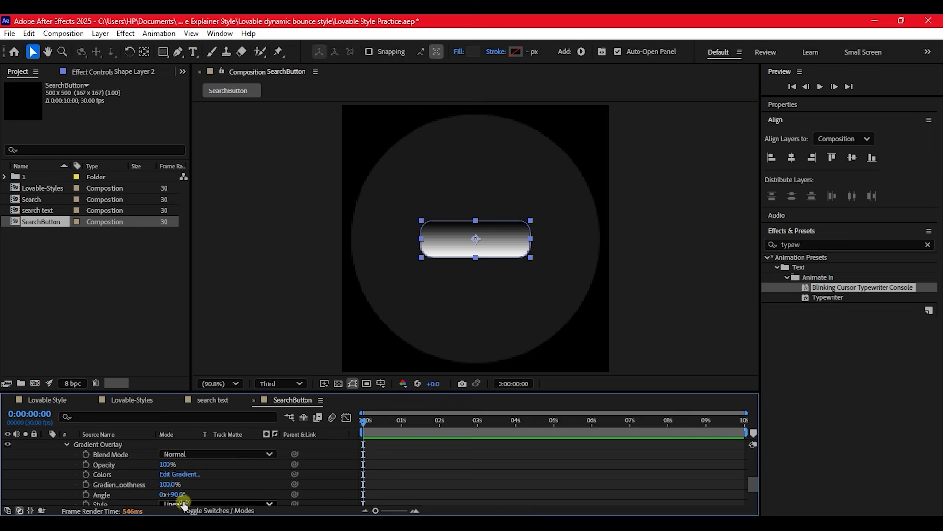
pyautogui.moveTo(177, 493); pyautogui.dragTo(219, 500)
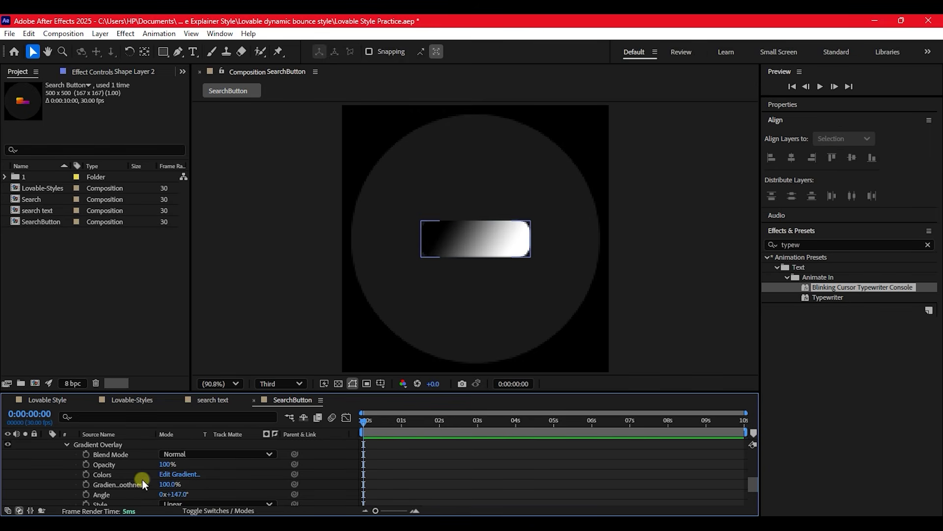
# Step: Set the overlay gradient's end colour to orange #C93D00 and its start colour to purple #B60BD5
pyautogui.click(180, 475)
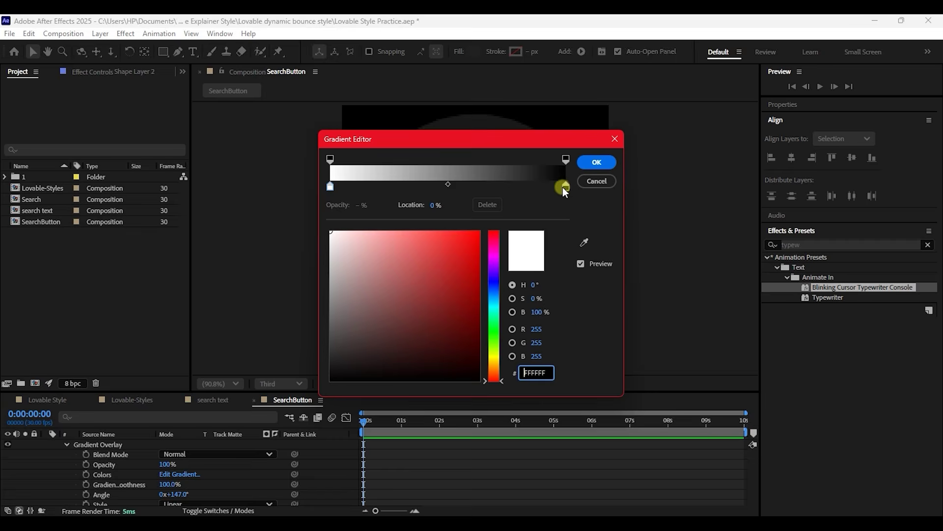
pyautogui.click(566, 188)
pyautogui.moveTo(479, 263); pyautogui.dragTo(487, 263)
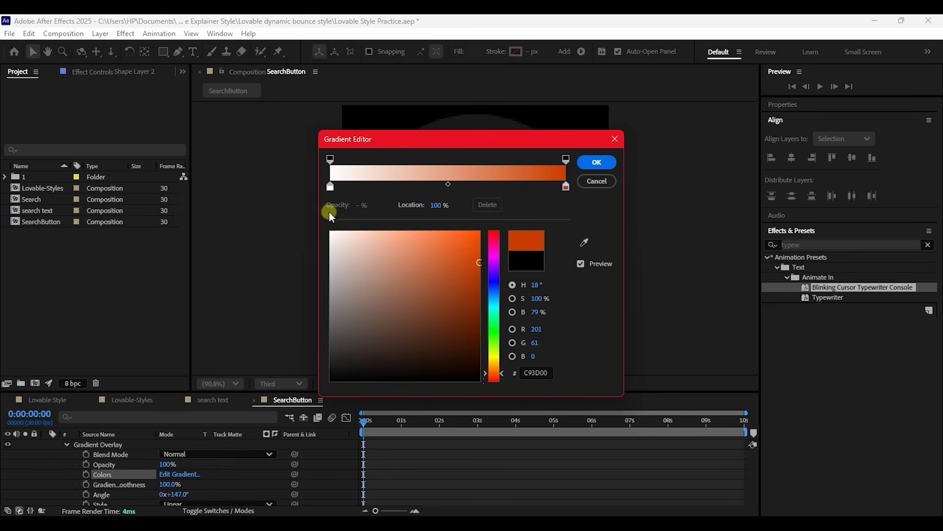
pyautogui.click(329, 186)
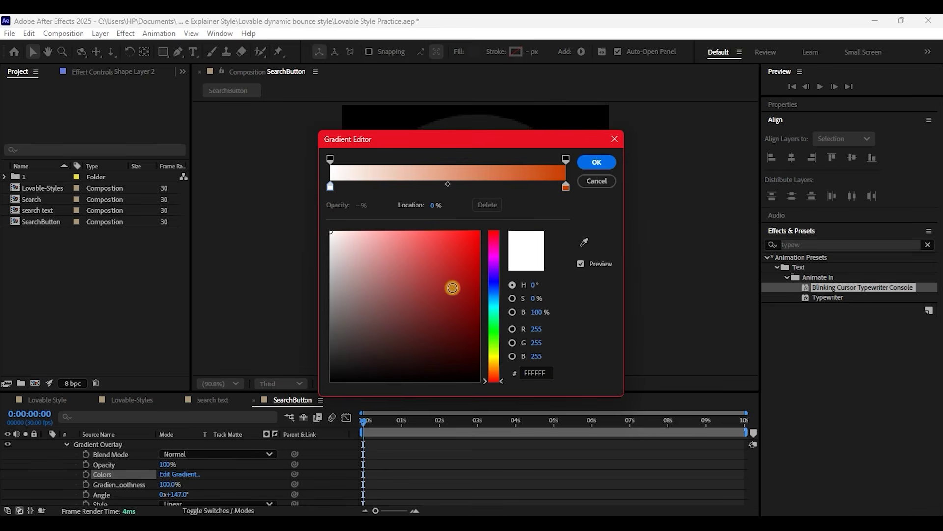
pyautogui.click(494, 259)
pyautogui.click(471, 255)
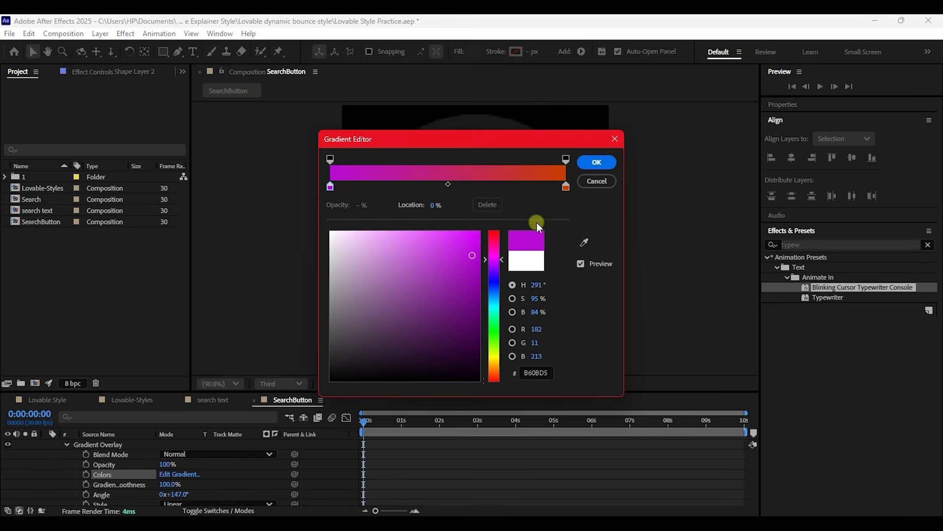
pyautogui.click(596, 161)
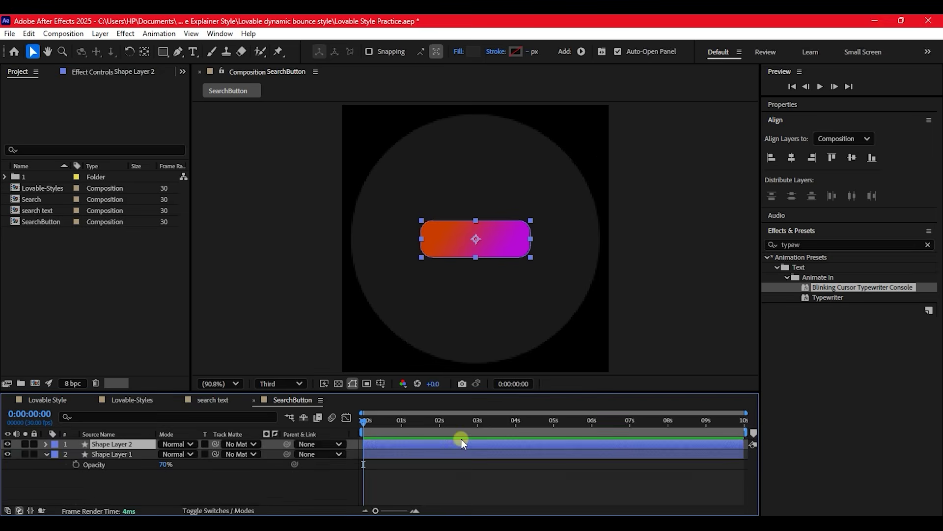
# Step: Add a Bevel and Emboss layer style to the gradient bar, collapse its properties and deselect the layer
pyautogui.rightClick(462, 440)
pyautogui.moveTo(530, 242)
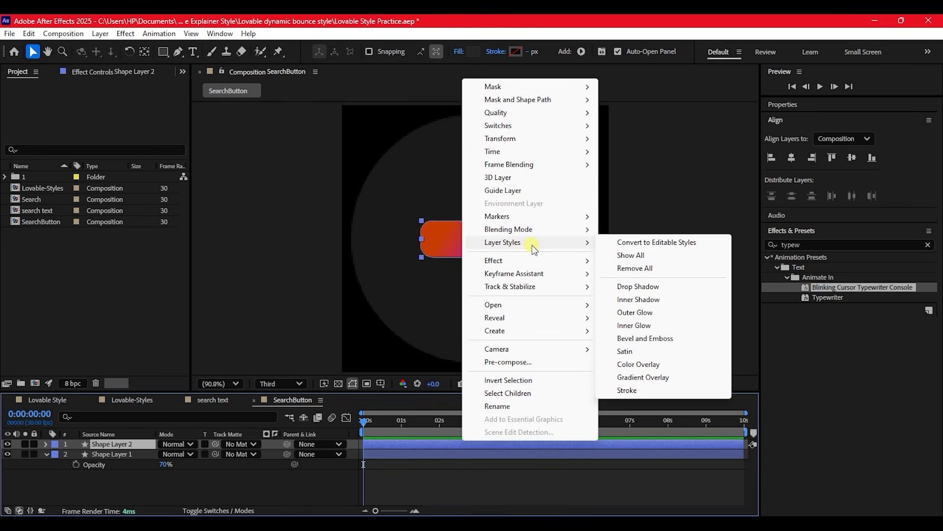
pyautogui.click(641, 338)
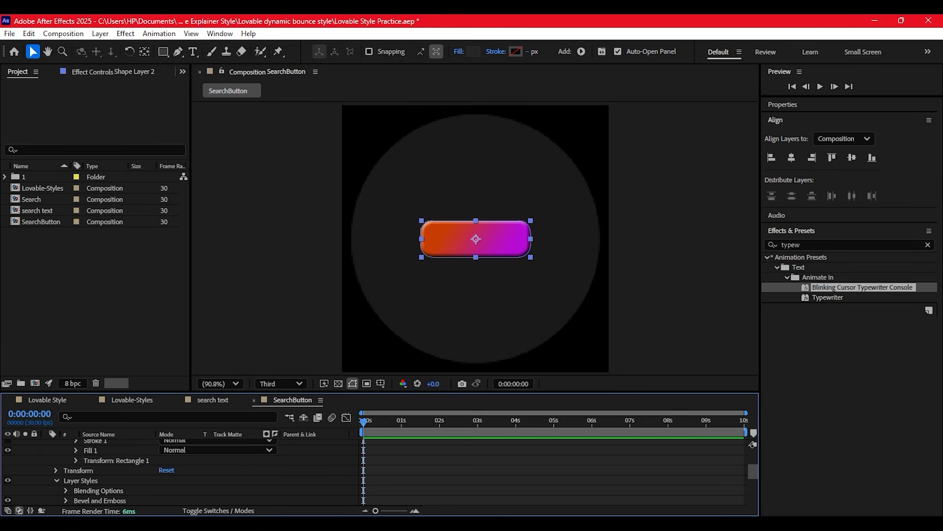
pyautogui.scroll(3, 73, 477)
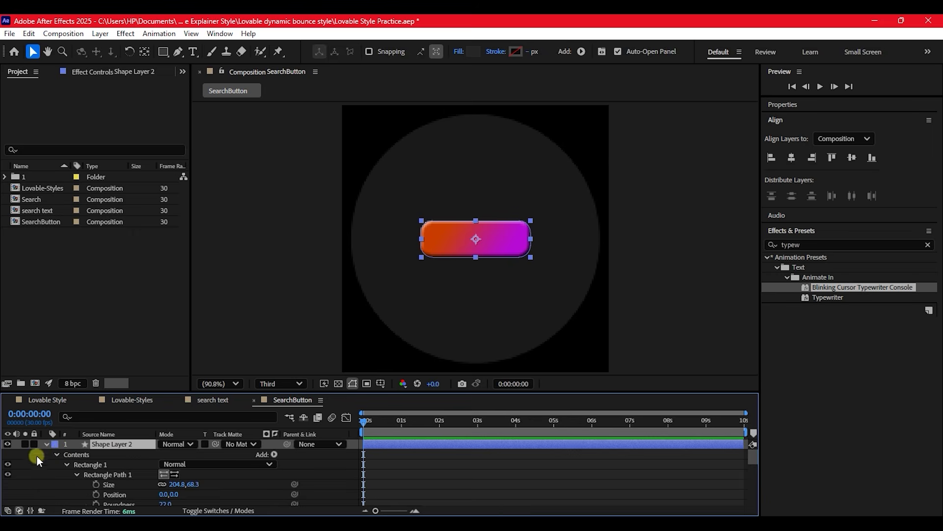
pyautogui.click(46, 444)
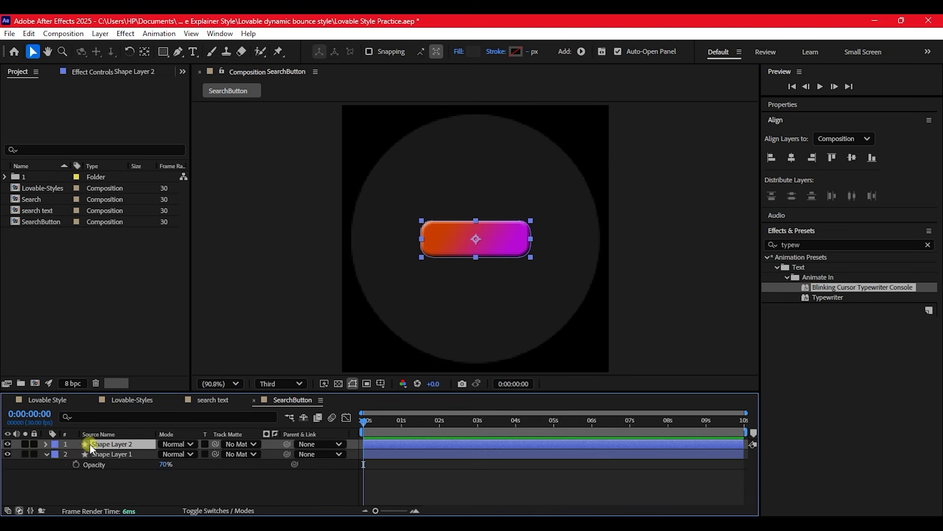
pyautogui.click(50, 432)
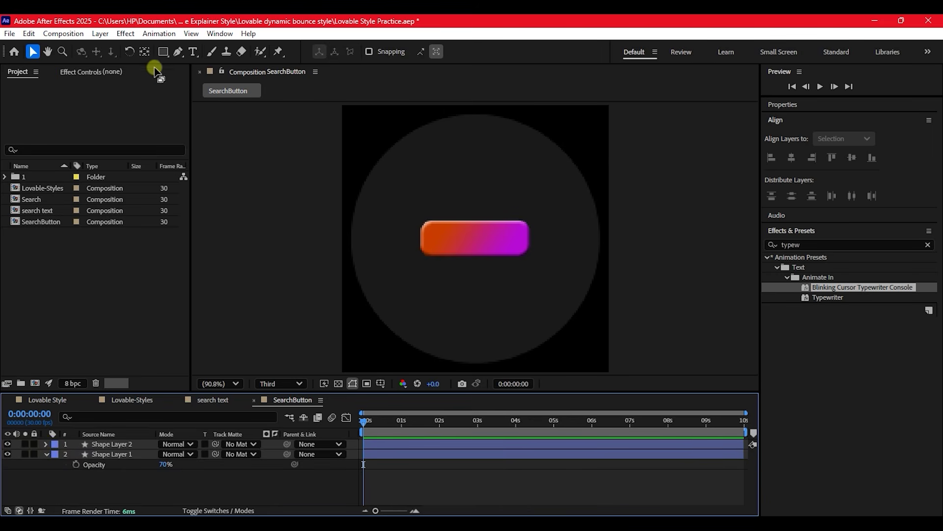
# Step: Draw a rectangle about 109 by 61 px as a new shape layer directly above the gradient bar's left part
pyautogui.moveTo(163, 52); pyautogui.dragTo(216, 51)
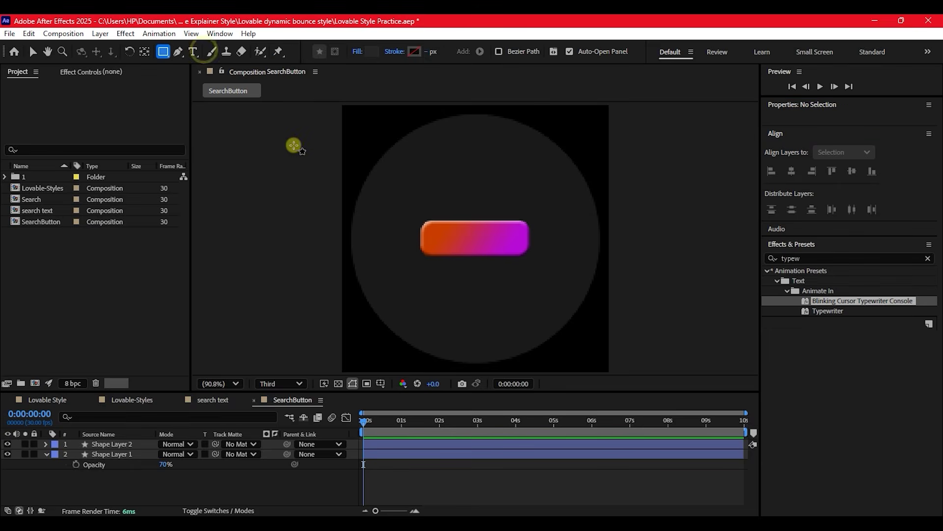
pyautogui.click(429, 221)
pyautogui.moveTo(429, 220); pyautogui.dragTo(431, 221)
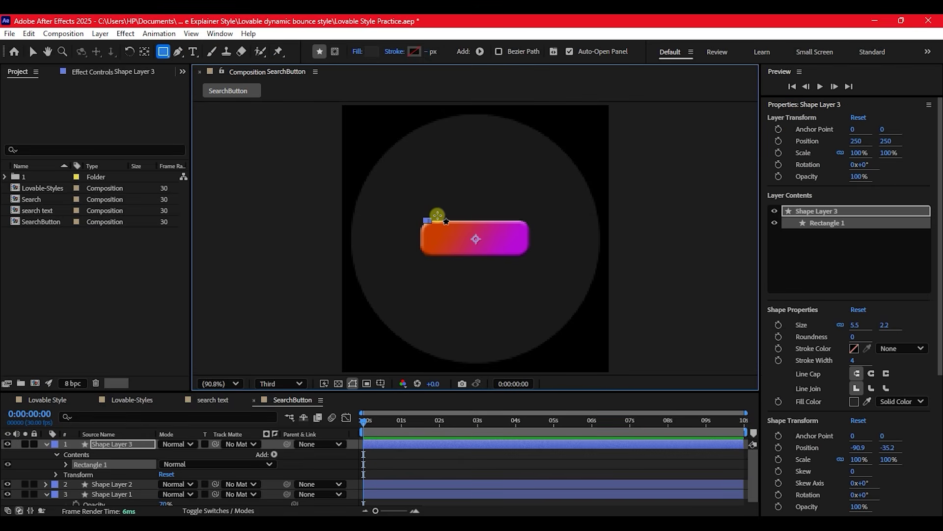
pyautogui.press('Delete')
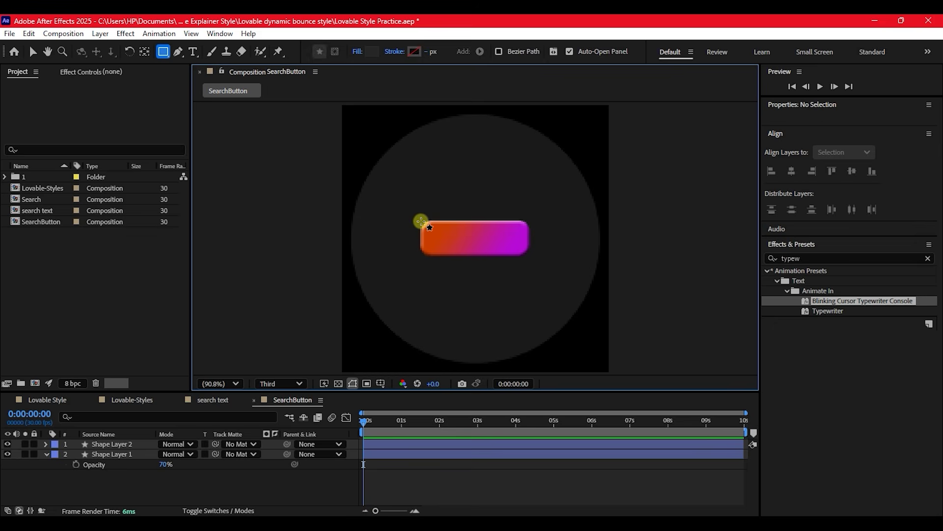
pyautogui.moveTo(421, 219); pyautogui.dragTo(480, 187)
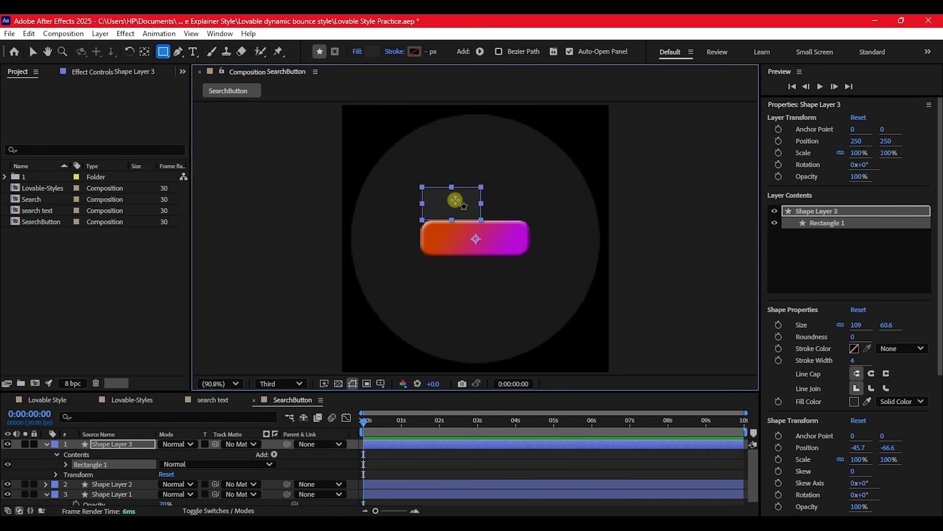
pyautogui.press('v')
# Step: Set the smaller rectangle's corner roundness to 15
pyautogui.click(65, 464)
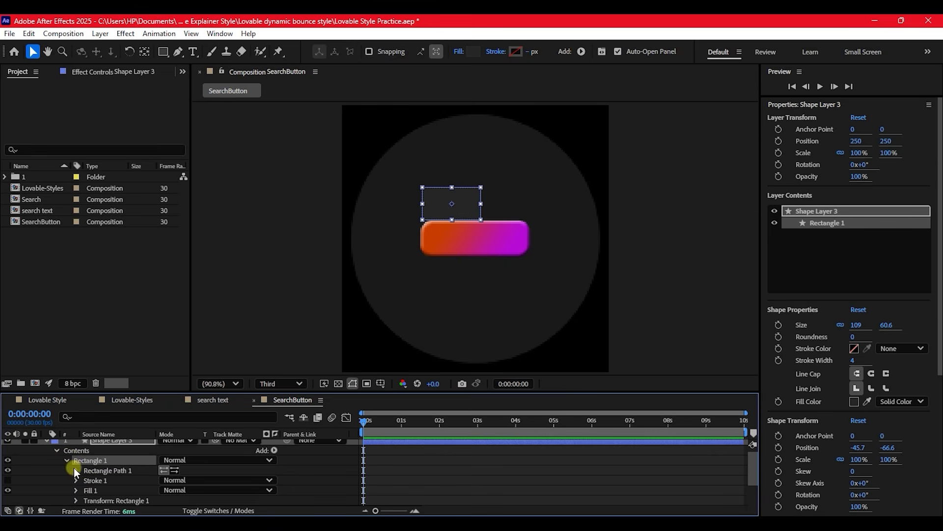
pyautogui.click(75, 470)
pyautogui.moveTo(164, 501)
pyautogui.mouseDown()
pyautogui.moveTo(178, 501)
pyautogui.moveTo(167, 500)
pyautogui.mouseUp()
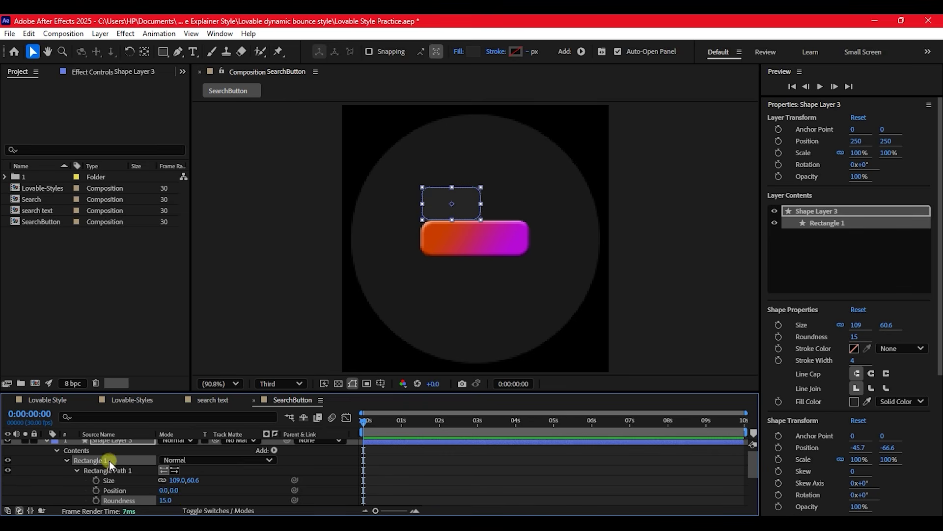
# Step: Move the smaller rounded rectangle down to a Y position of 254 so it meets the gradient bar
pyautogui.scroll(1, 114, 452)
pyautogui.click(119, 444)
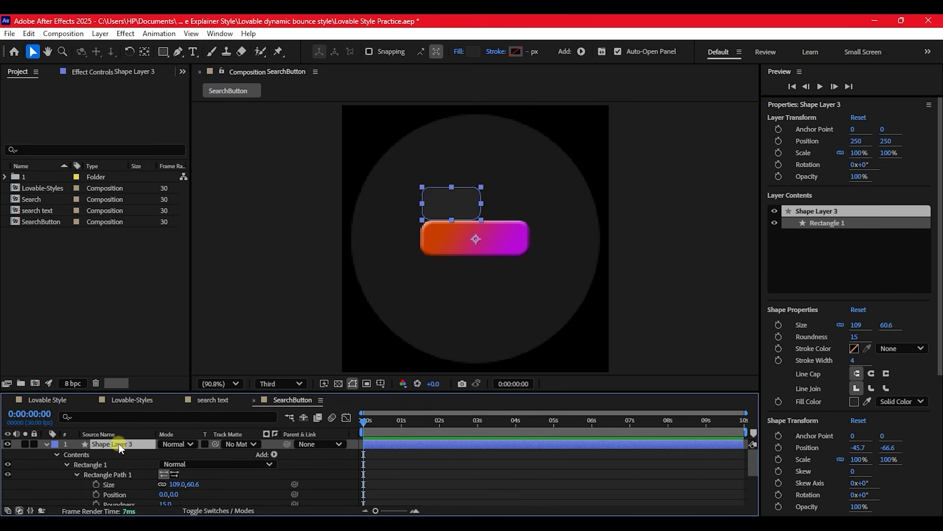
pyautogui.press('p')
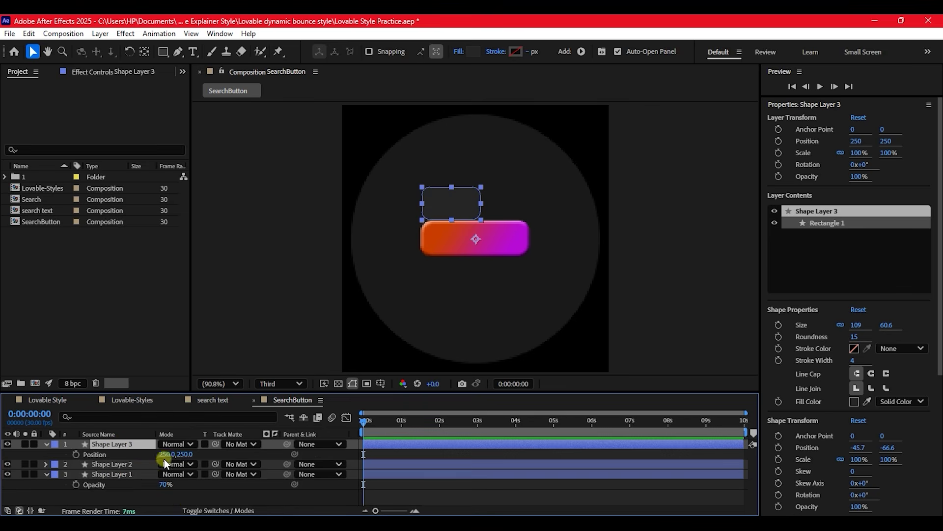
pyautogui.moveTo(185, 455); pyautogui.dragTo(188, 453)
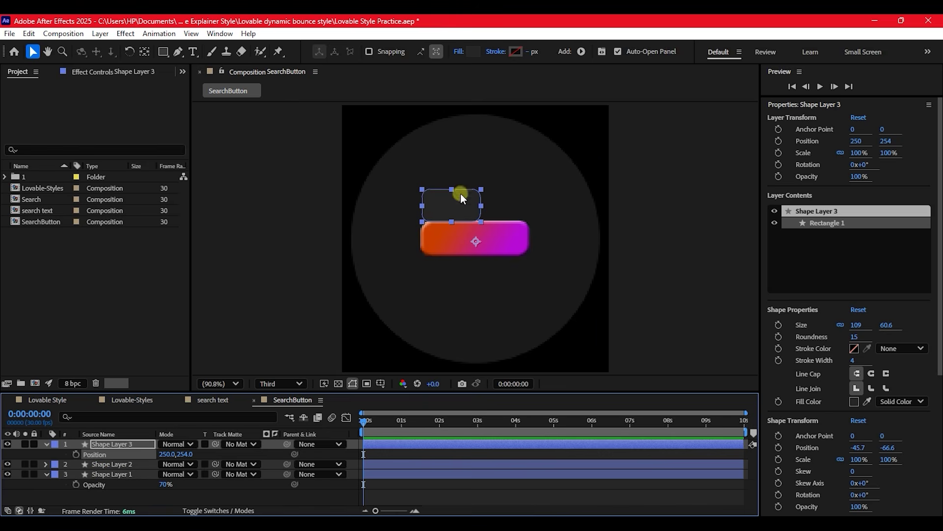
# Step: Copy the gradient bar's layer styles onto the smaller rounded rectangle above it
pyautogui.click(101, 470)
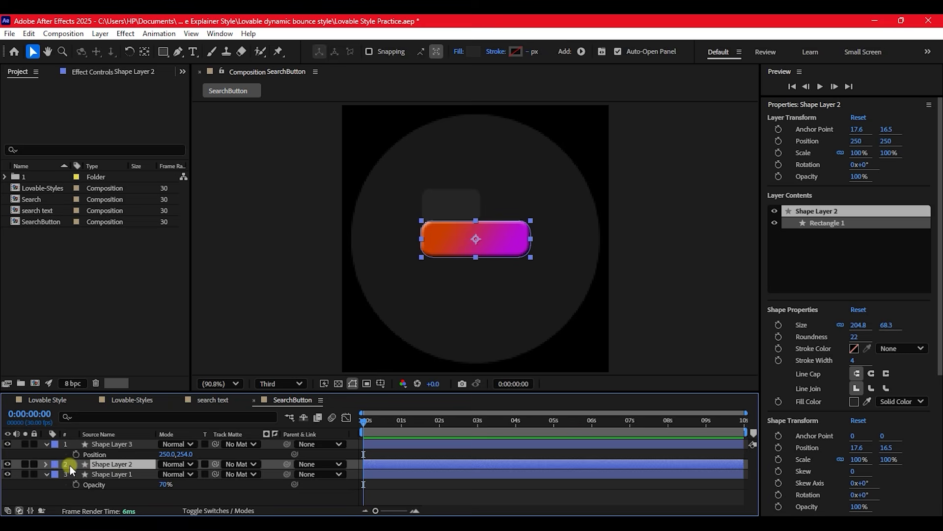
pyautogui.click(46, 464)
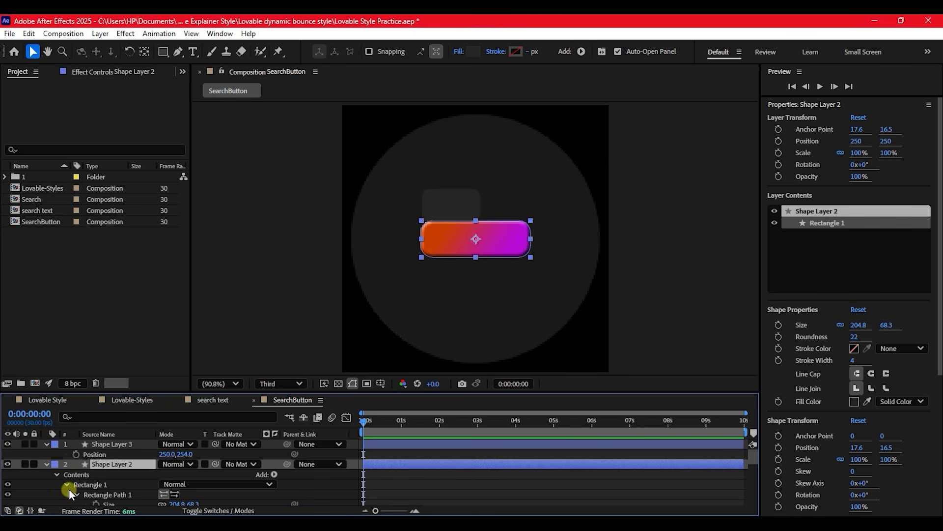
pyautogui.click(57, 474)
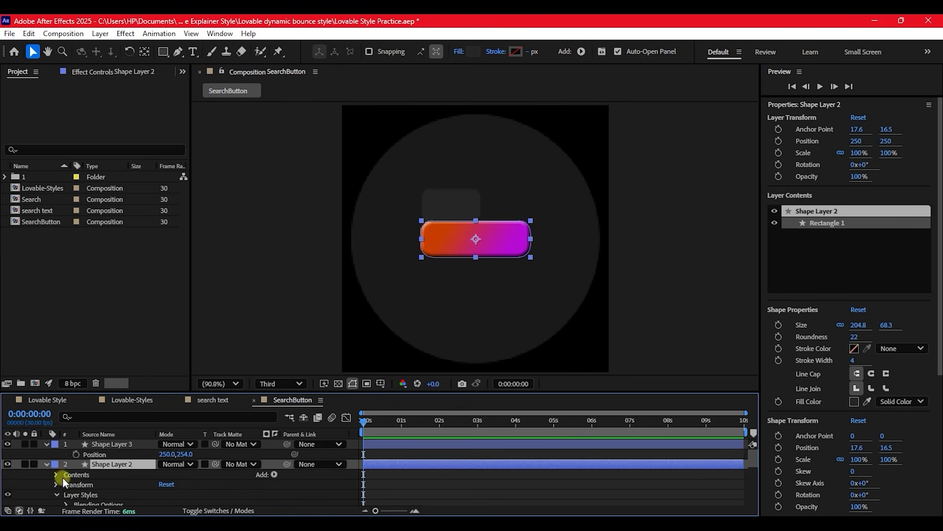
pyautogui.click(79, 496)
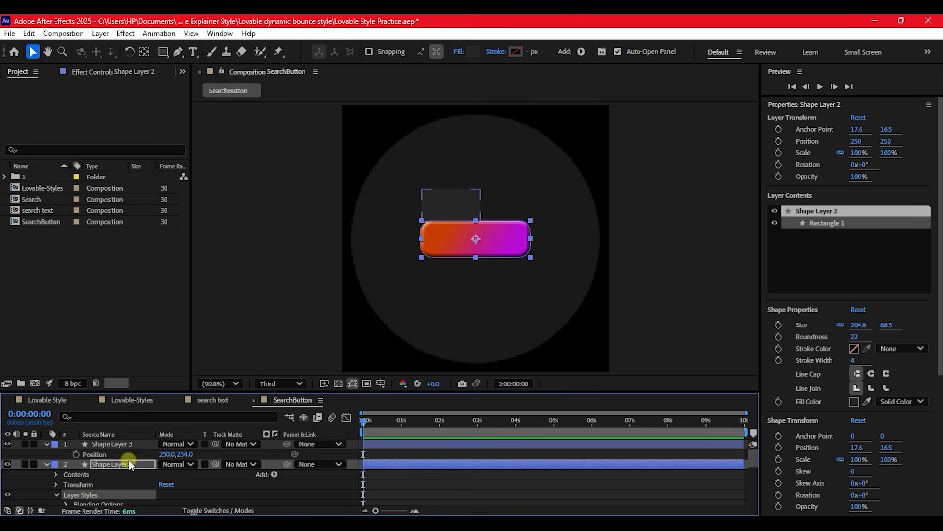
pyautogui.click(113, 444)
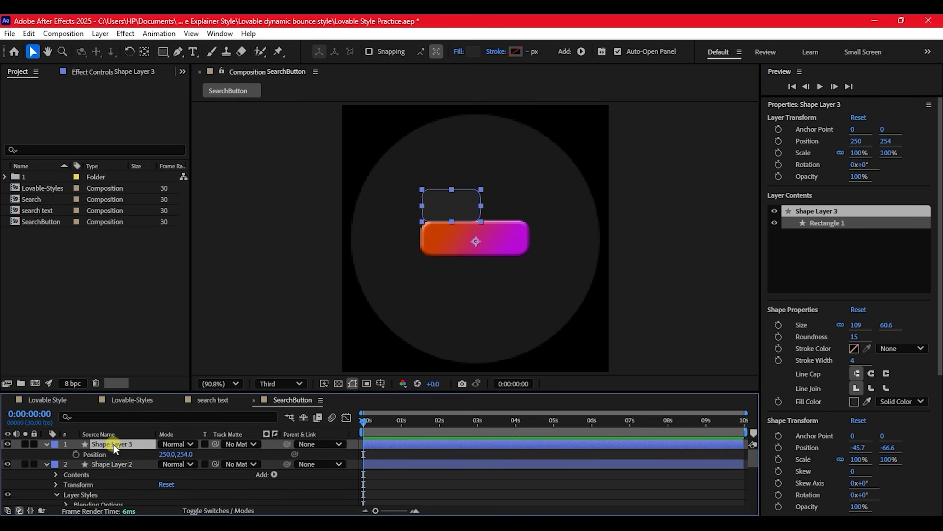
pyautogui.hotkey('ctrl', 'v')
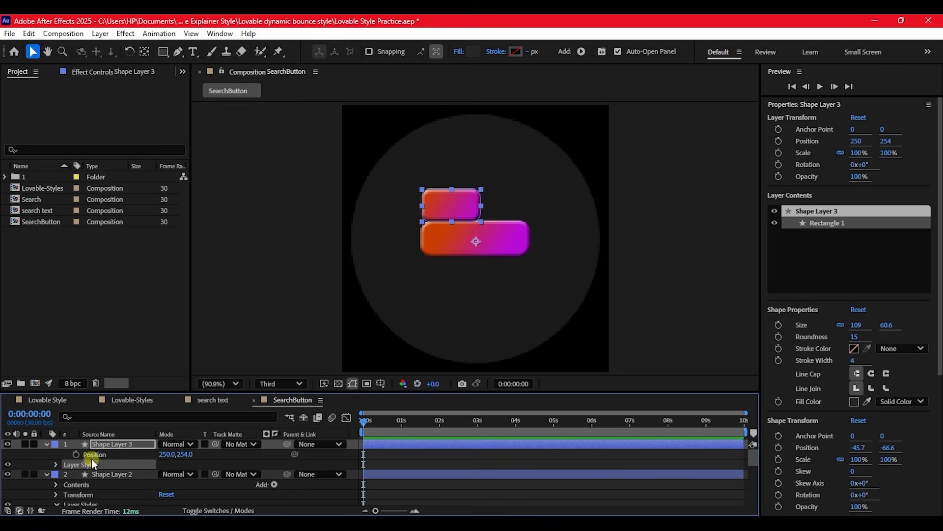
# Step: Change the smaller rectangle's purple Gradient Overlay stop to yellow D5BB0B and collapse the layer's properties
pyautogui.click(56, 464)
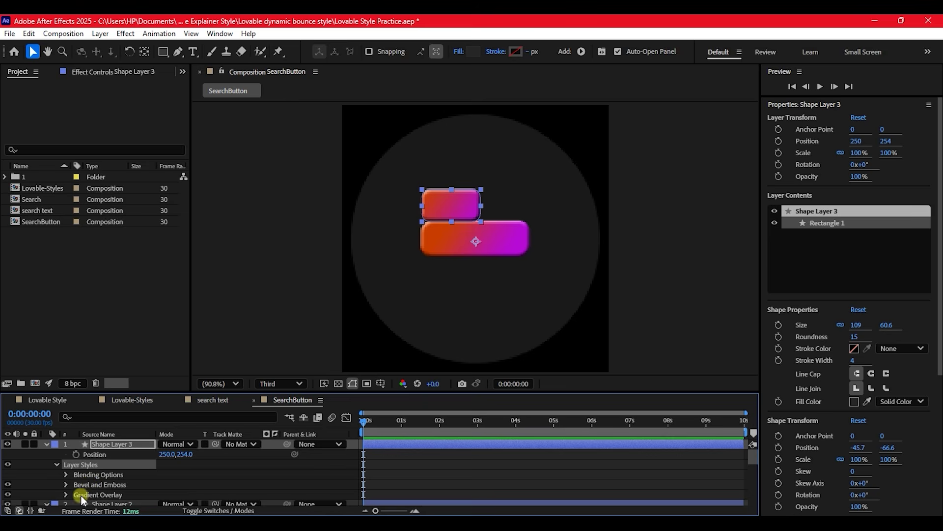
pyautogui.click(65, 494)
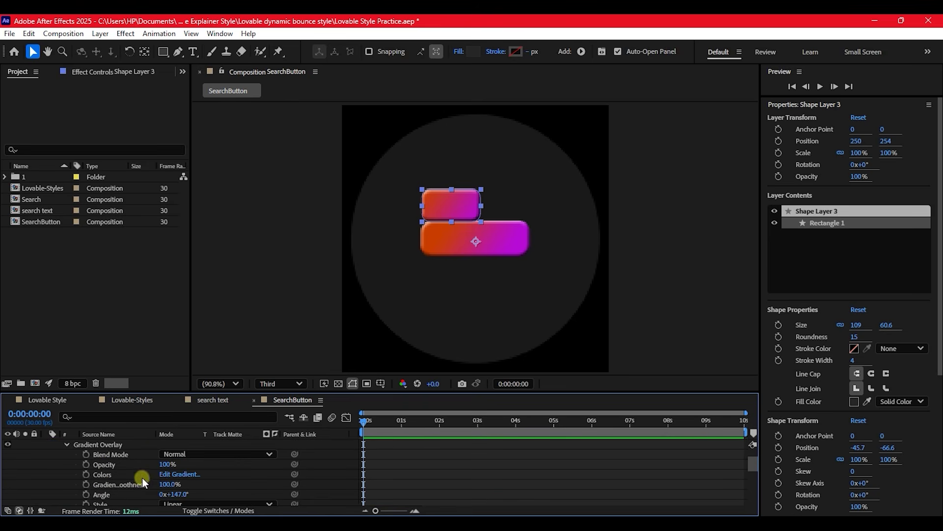
pyautogui.click(175, 474)
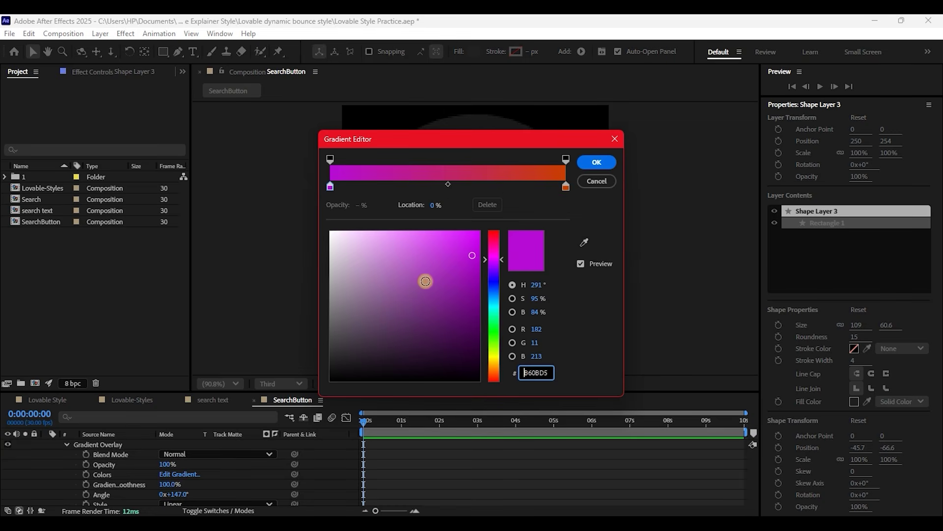
pyautogui.moveTo(494, 365); pyautogui.dragTo(494, 359)
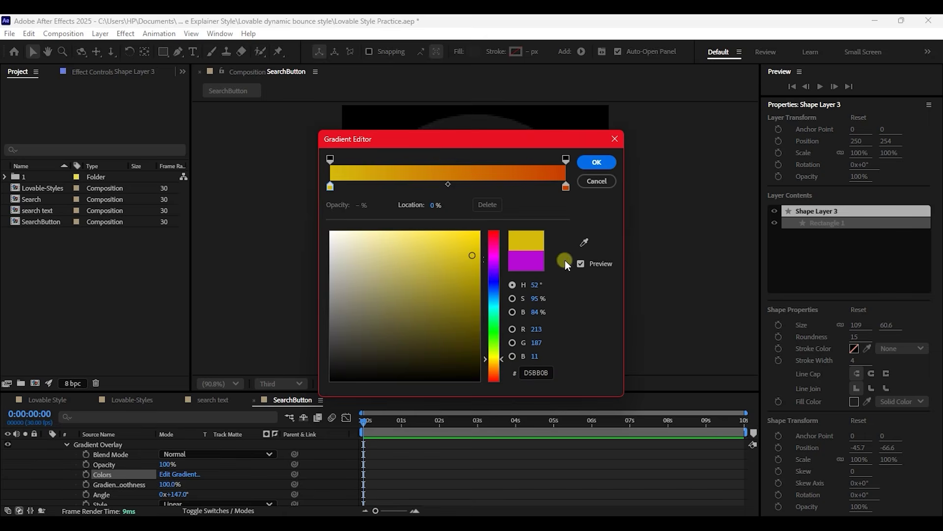
pyautogui.click(598, 163)
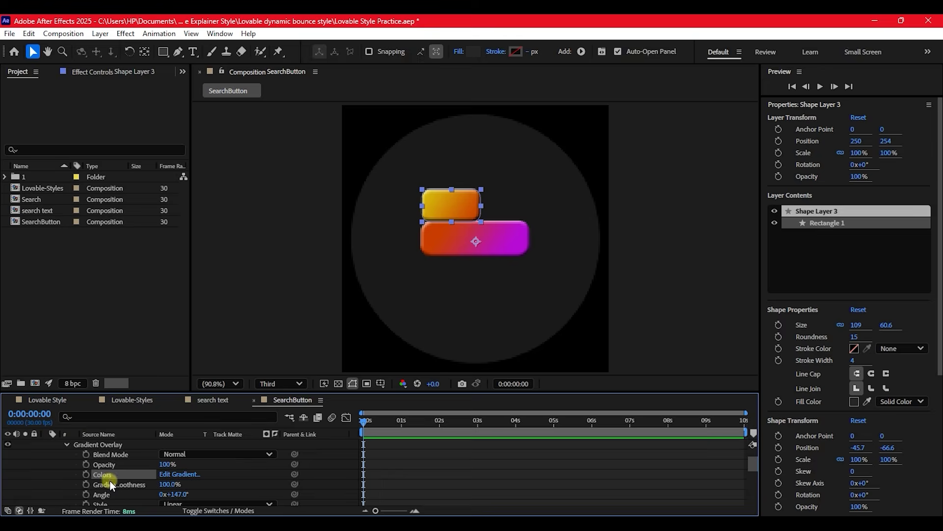
pyautogui.scroll(2, 110, 481)
pyautogui.scroll(-4, 108, 481)
pyautogui.scroll(4, 108, 481)
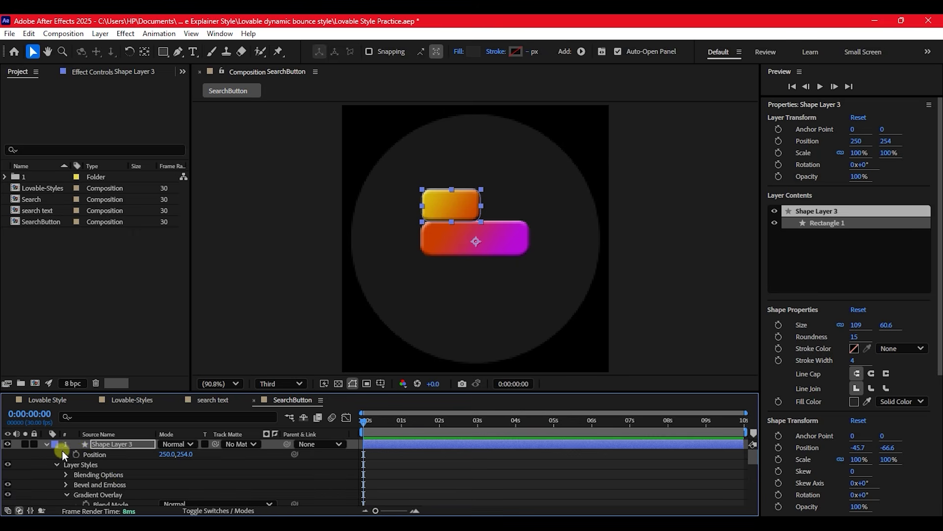
pyautogui.click(48, 444)
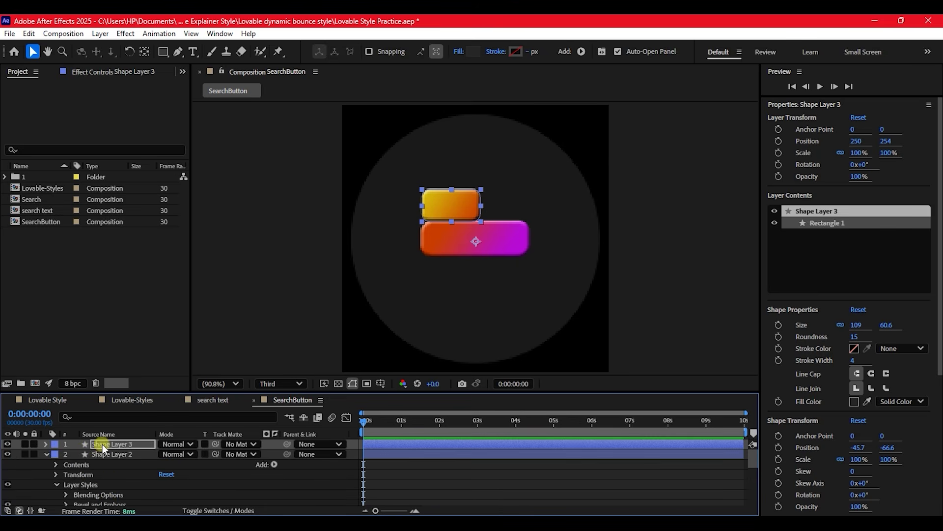
# Step: Move both rounded rectangles down together to Y positions of 286 for the smaller and 282 for the larger, and save the project
pyautogui.keyDown('shift'); pyautogui.click(114, 453); pyautogui.keyUp('shift')
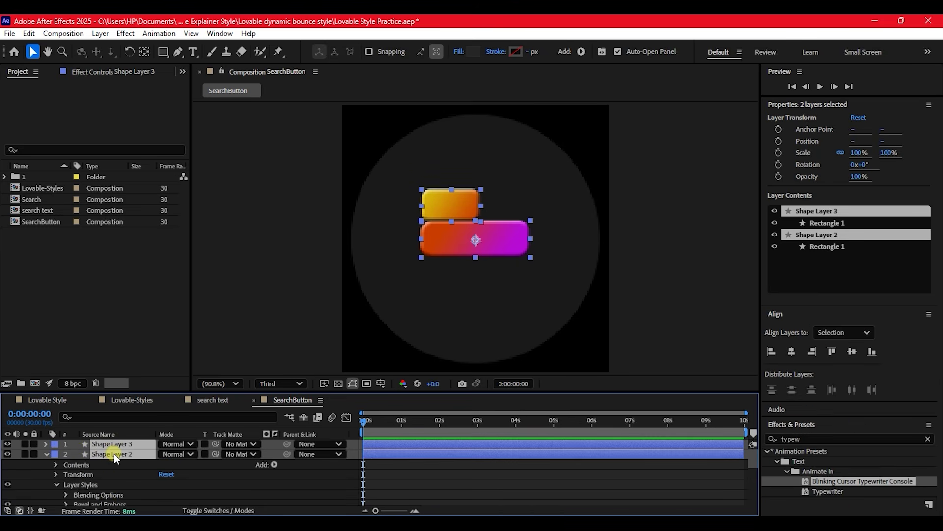
pyautogui.press('p')
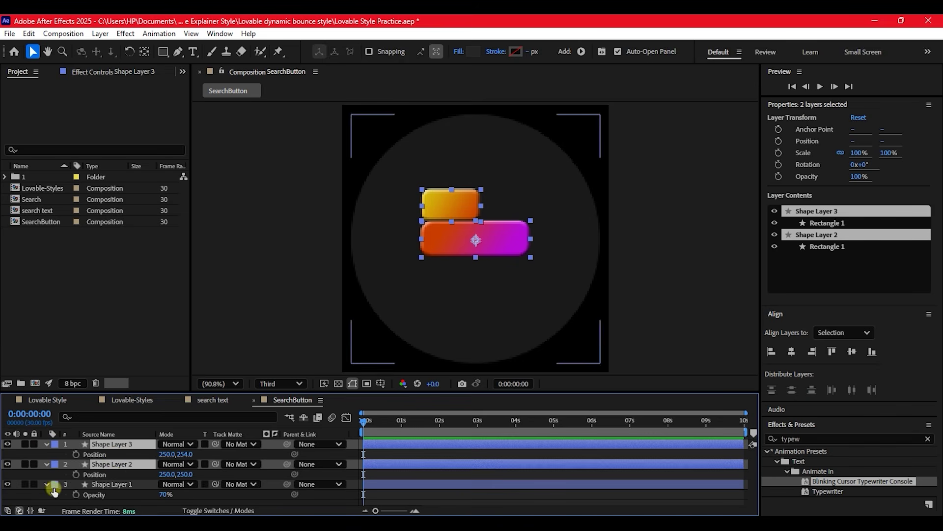
pyautogui.moveTo(186, 475); pyautogui.dragTo(205, 472)
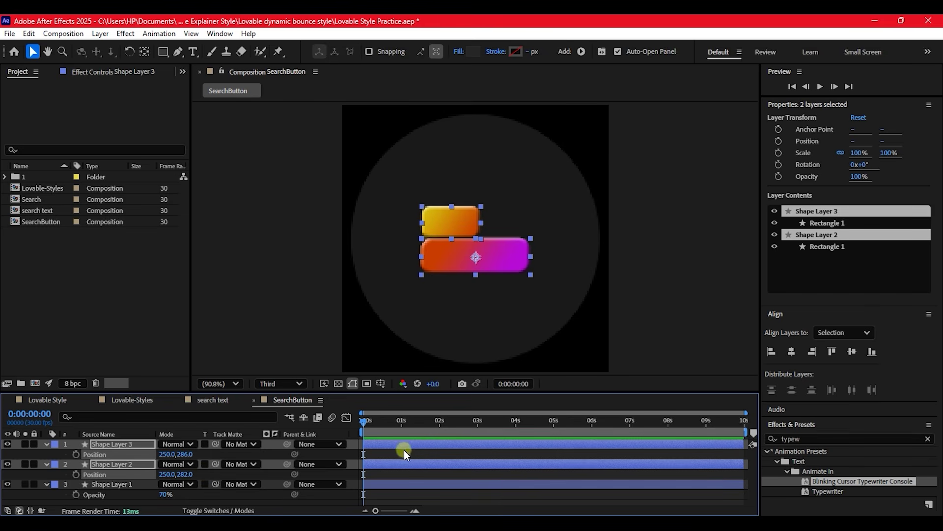
pyautogui.hotkey('ctrl', 's')
# Step: Add the SearchButton composition as the top layer of the search text composition, with the playhead at 0:00:02:18
pyautogui.click(211, 400)
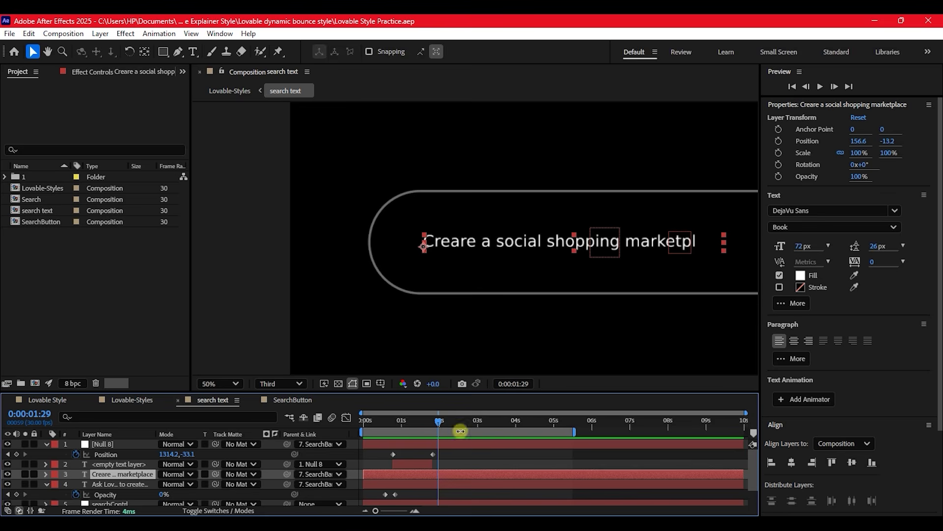
pyautogui.moveTo(442, 421); pyautogui.dragTo(462, 423)
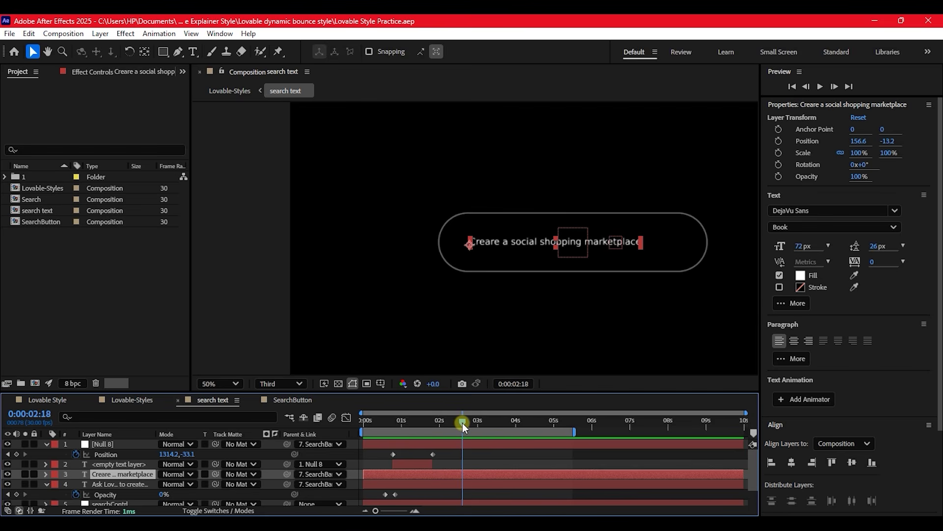
pyautogui.click(28, 224)
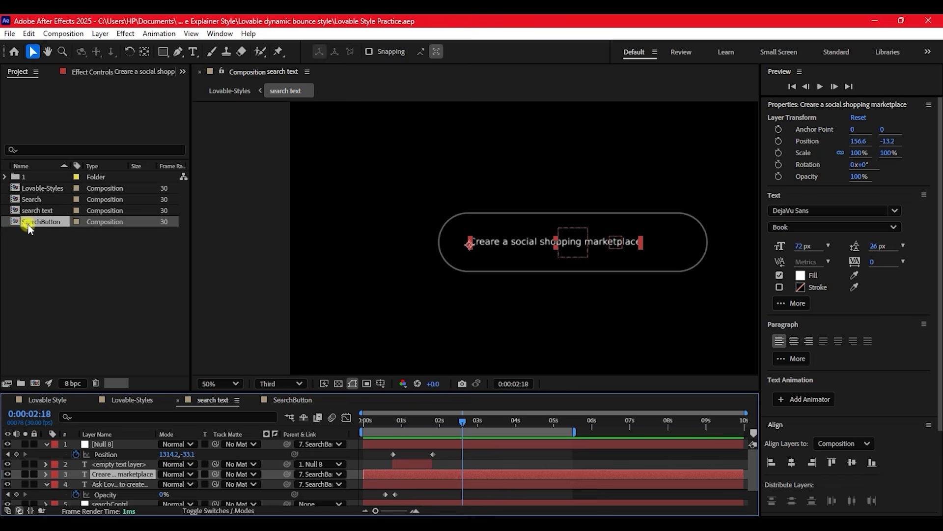
pyautogui.moveTo(29, 223); pyautogui.dragTo(97, 445)
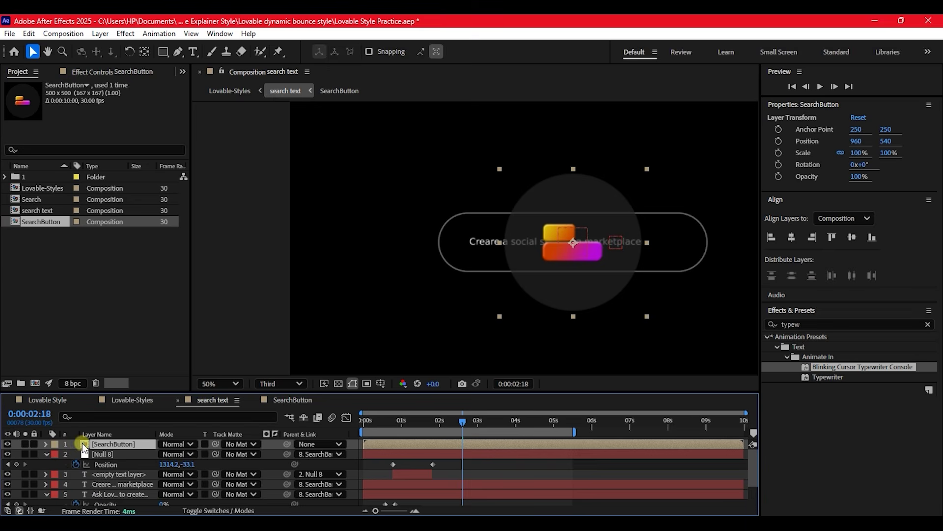
# Step: Scale the SearchButton layer to 32% and place it inside the search bar's right end at position 1309, 540
pyautogui.press('p')
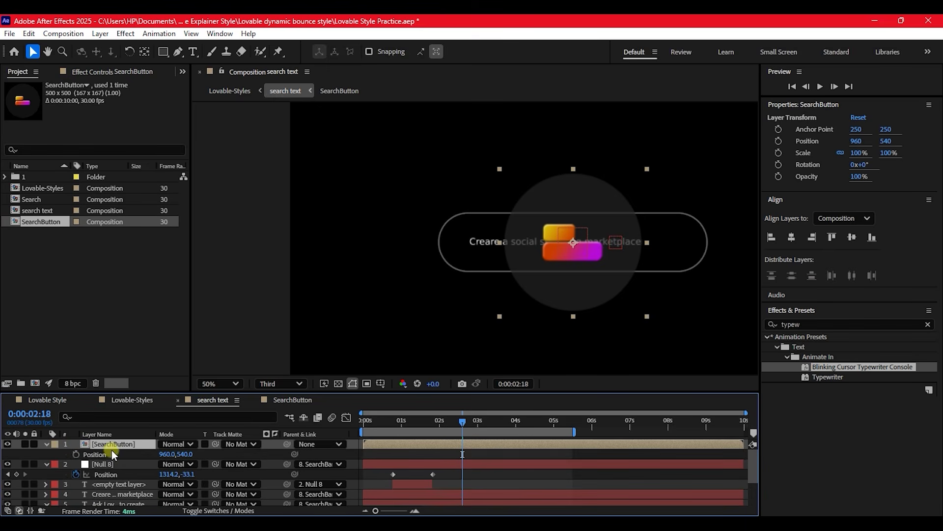
pyautogui.moveTo(167, 454); pyautogui.dragTo(352, 458)
pyautogui.press('s')
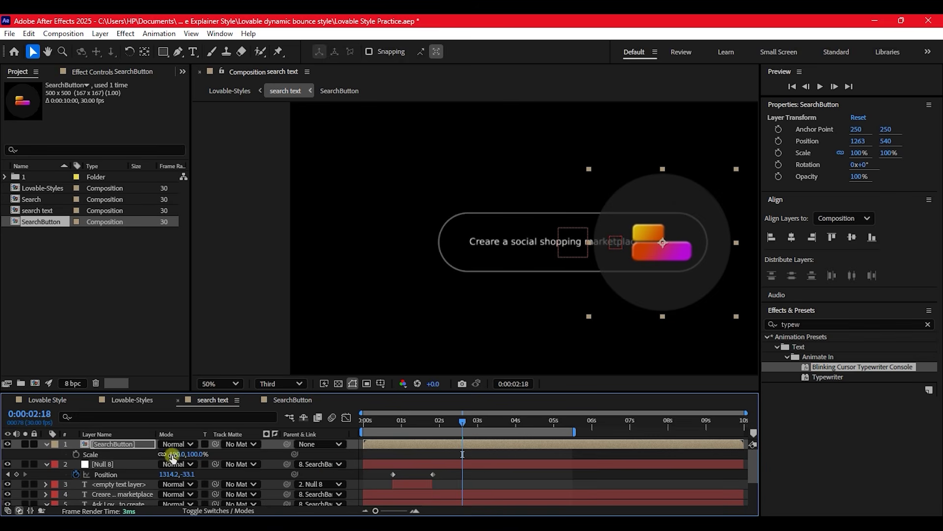
pyautogui.moveTo(176, 454); pyautogui.dragTo(138, 454)
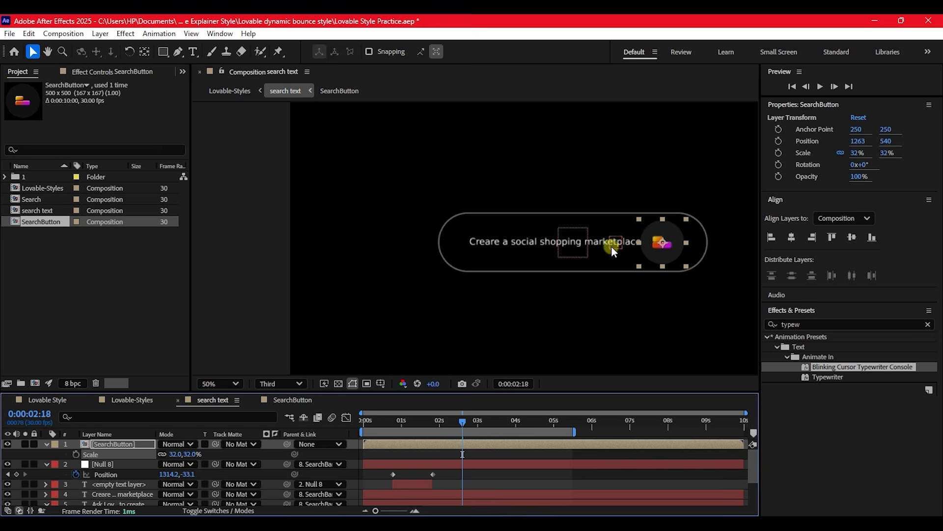
pyautogui.moveTo(664, 242); pyautogui.dragTo(678, 246)
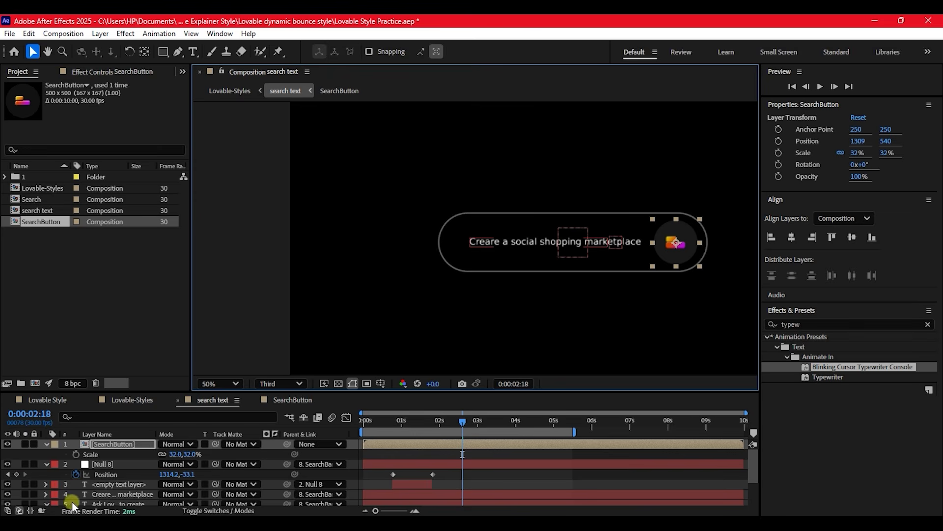
# Step: Collapse all layers' properties, parent the SearchButton layer to SearchBar and scrub to 0:00:03:28 to check its motion
pyautogui.click(120, 443)
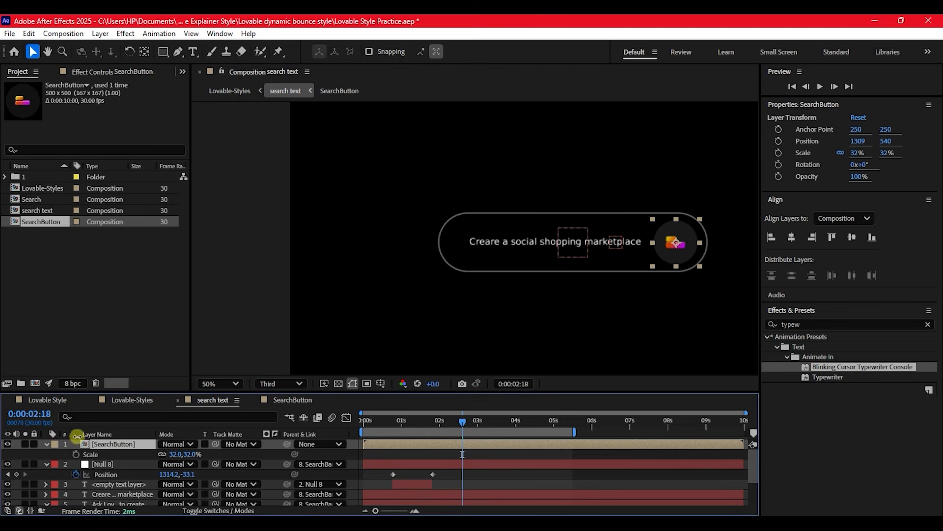
pyautogui.click(45, 442)
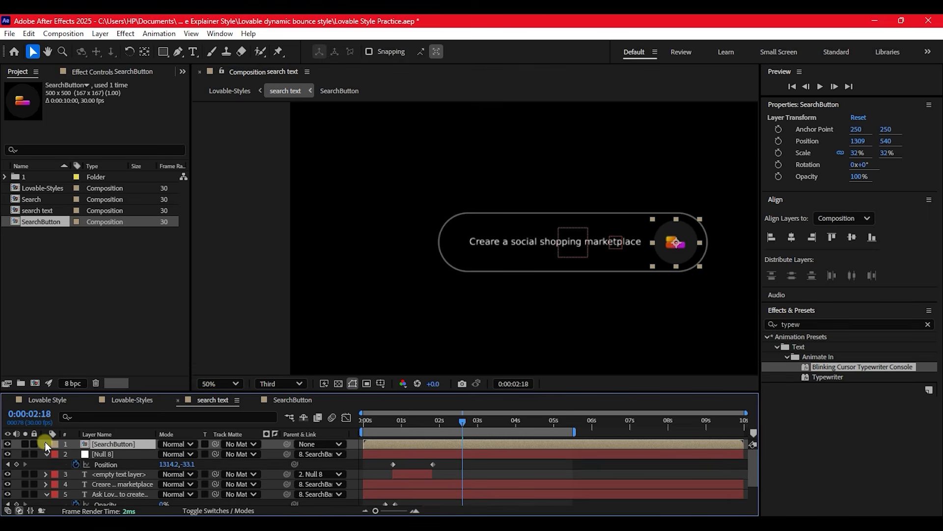
pyautogui.hotkey('ctrl', 'a')
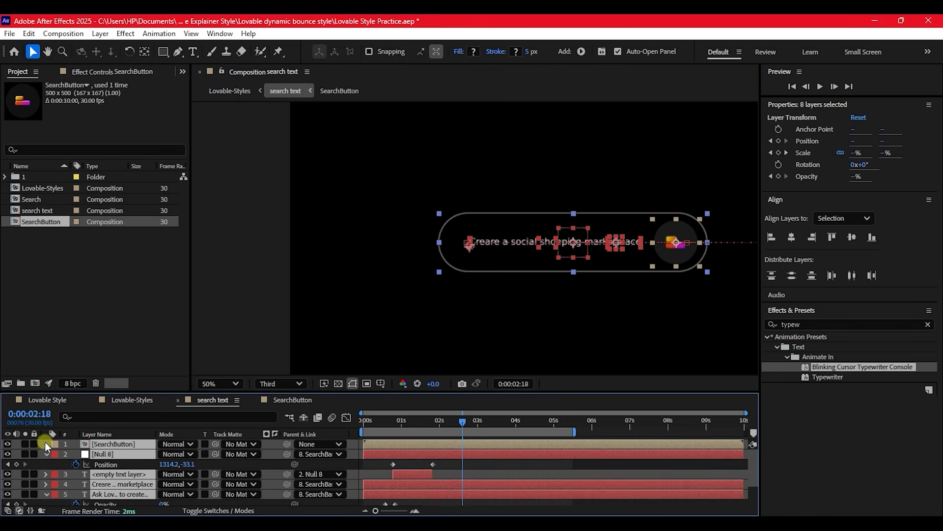
pyautogui.press('u')
pyautogui.hotkey('ctrl', 'shift', 'a')
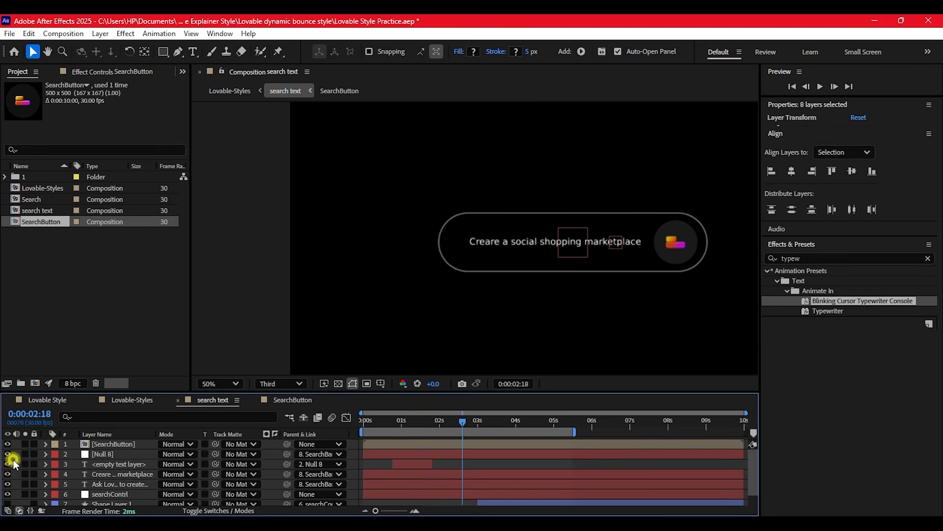
pyautogui.click(120, 443)
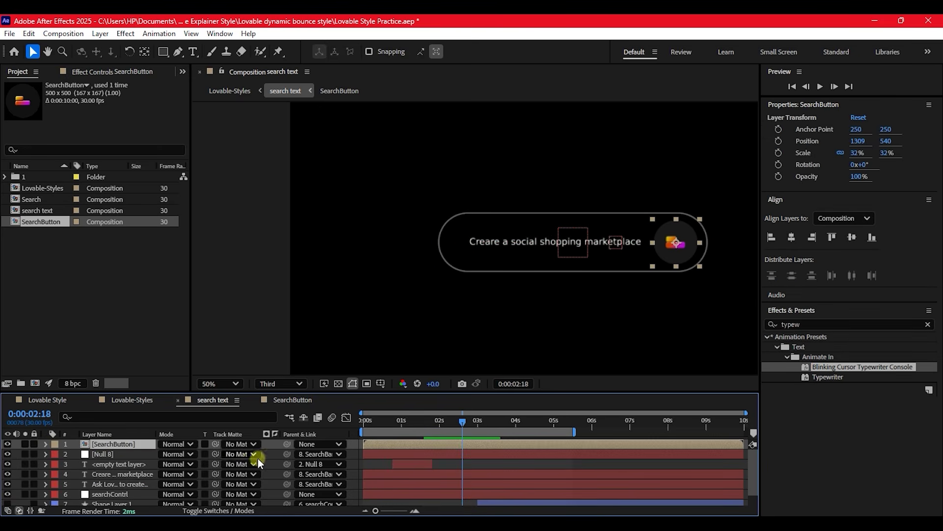
pyautogui.moveTo(288, 443); pyautogui.dragTo(98, 500)
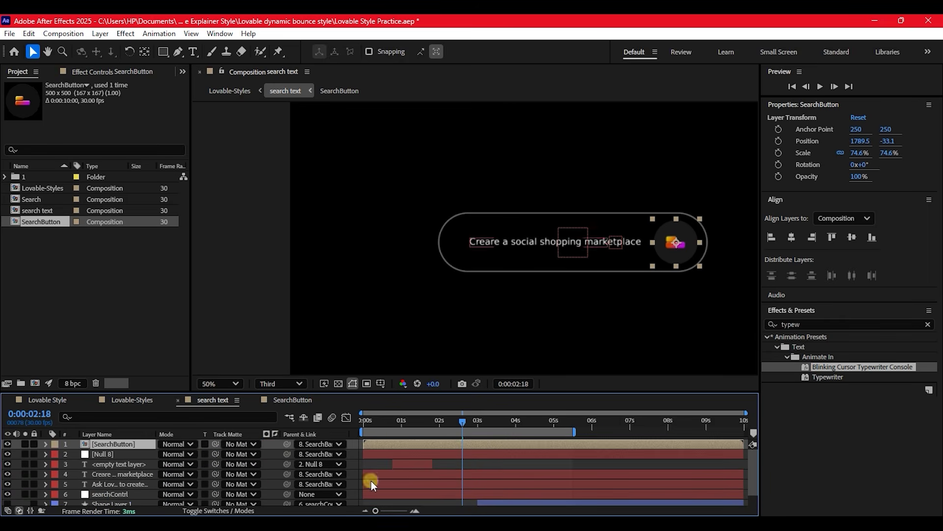
pyautogui.moveTo(380, 421); pyautogui.dragTo(514, 423)
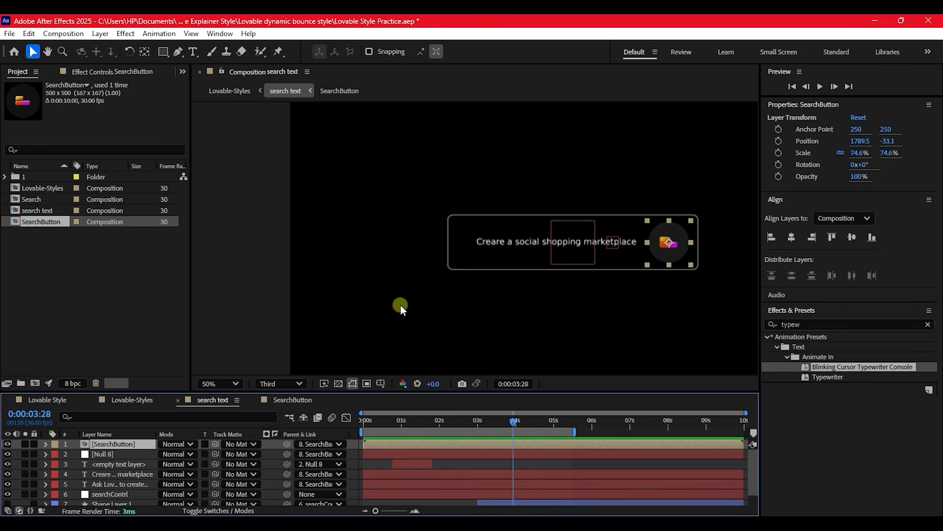
# Step: Hide the SearchBar outline layer and preview the search text animation from the start
pyautogui.click(68, 421)
pyautogui.scroll(-1, 116, 479)
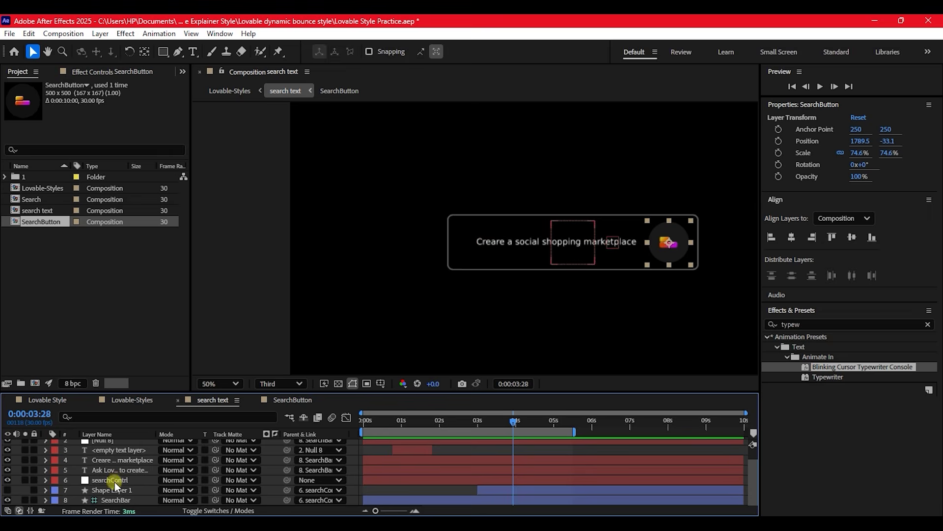
pyautogui.click(112, 500)
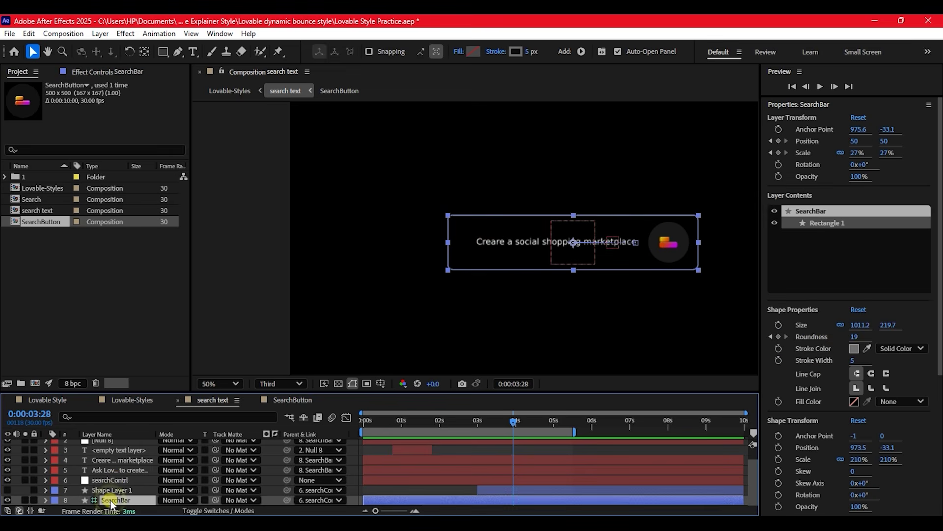
pyautogui.click(8, 499)
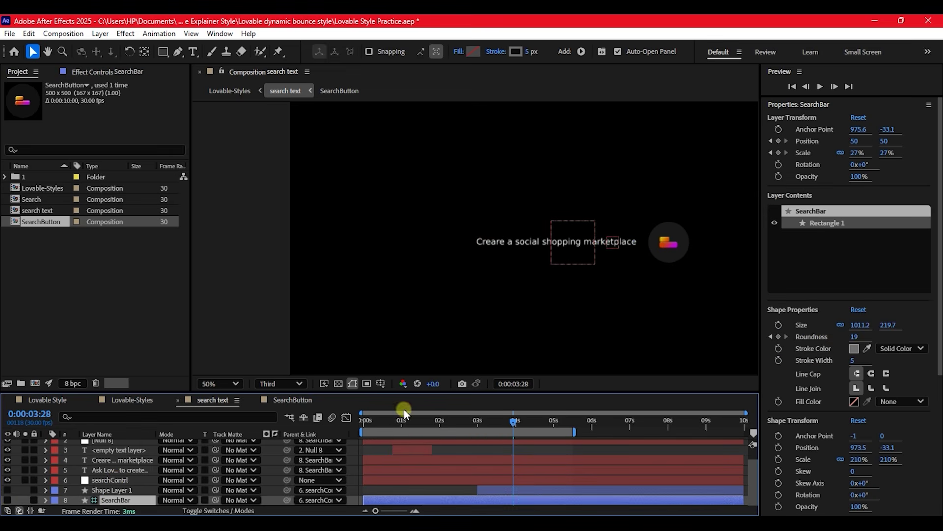
pyautogui.click(367, 417)
pyautogui.press('space')
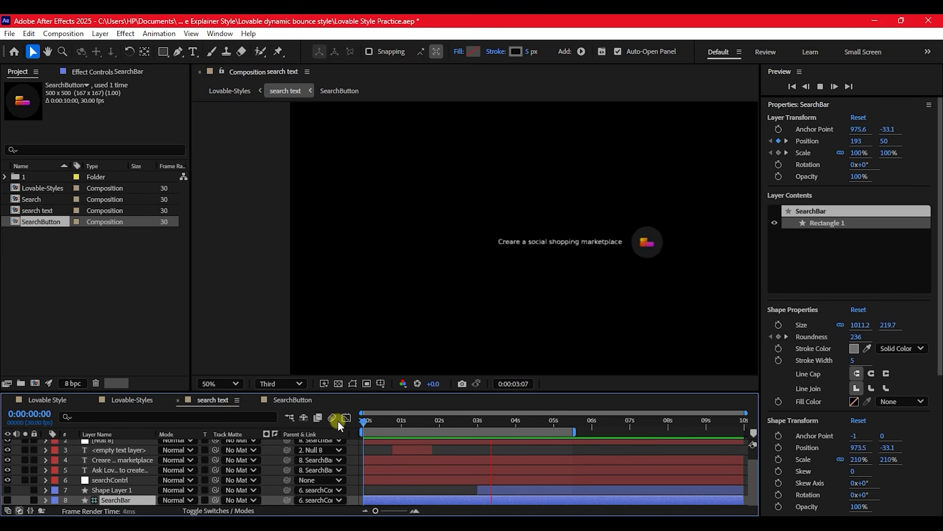
# Step: Preview the Lovable-Styles composition from the start and save the project
pyautogui.click(134, 401)
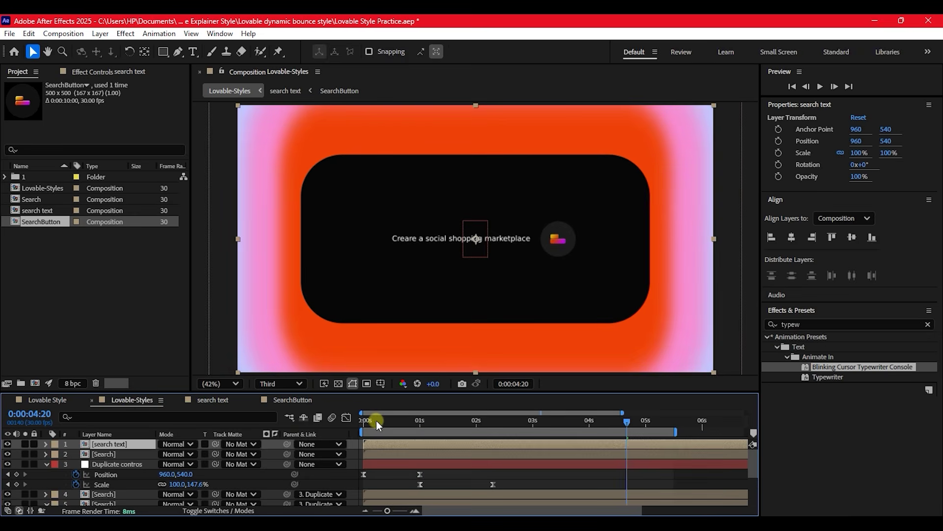
pyautogui.moveTo(377, 421); pyautogui.dragTo(338, 422)
pyautogui.press('space')
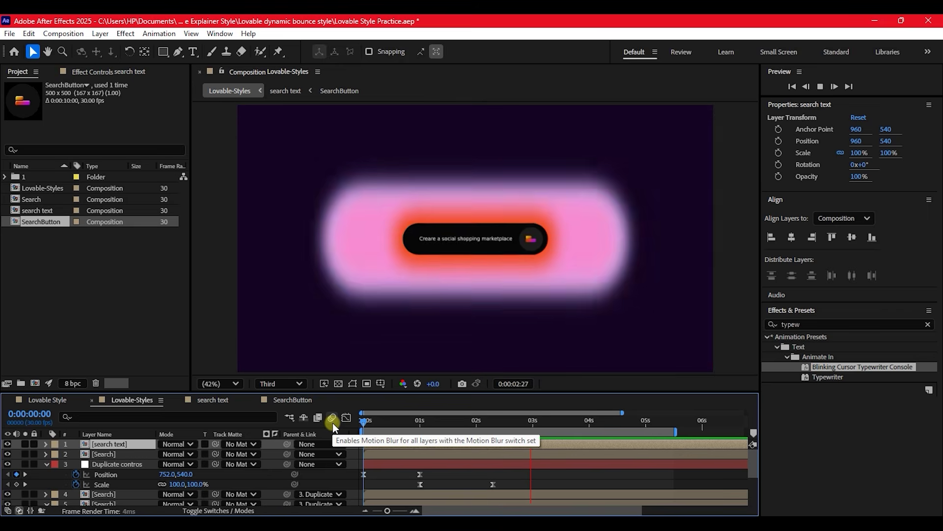
pyautogui.press('space')
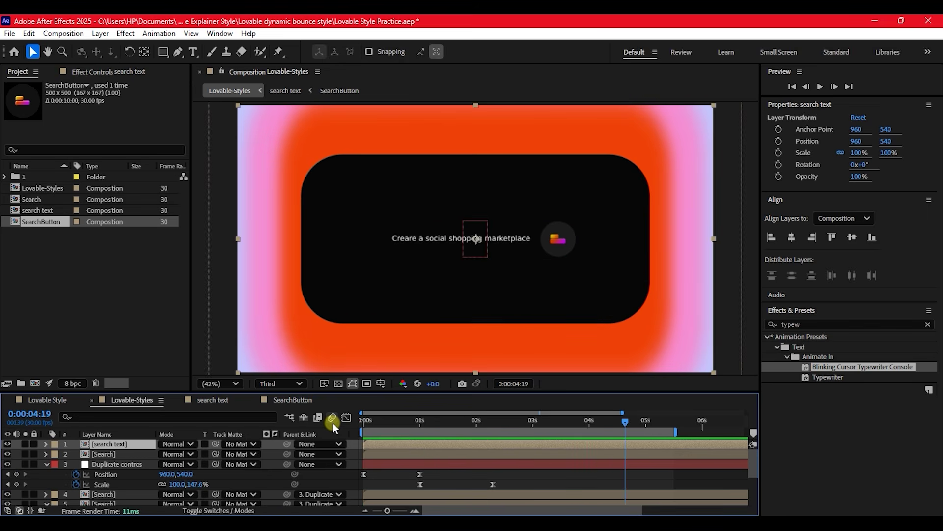
pyautogui.hotkey('ctrl', 's')
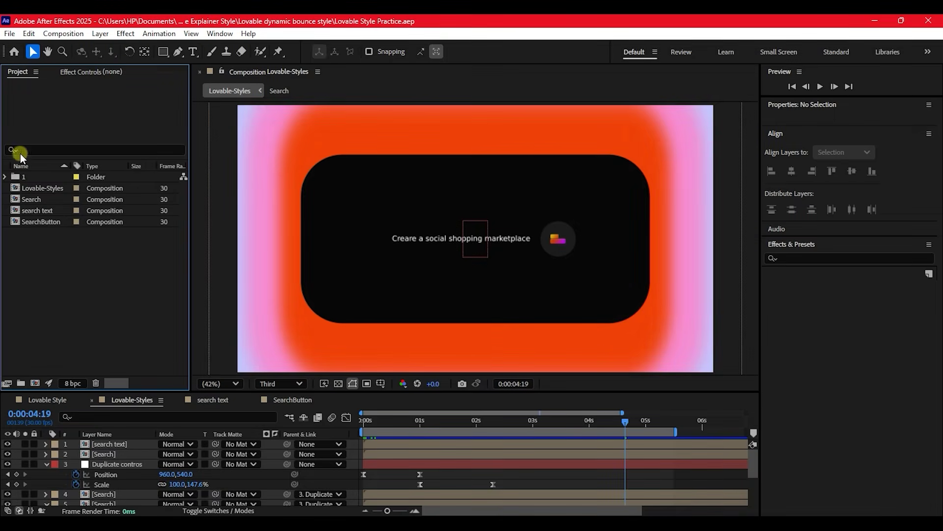
# Step: Add mouse pointer hand outline.ai from the Assets folder as the top layer and move it to about position 170, 216
pyautogui.click(5, 177)
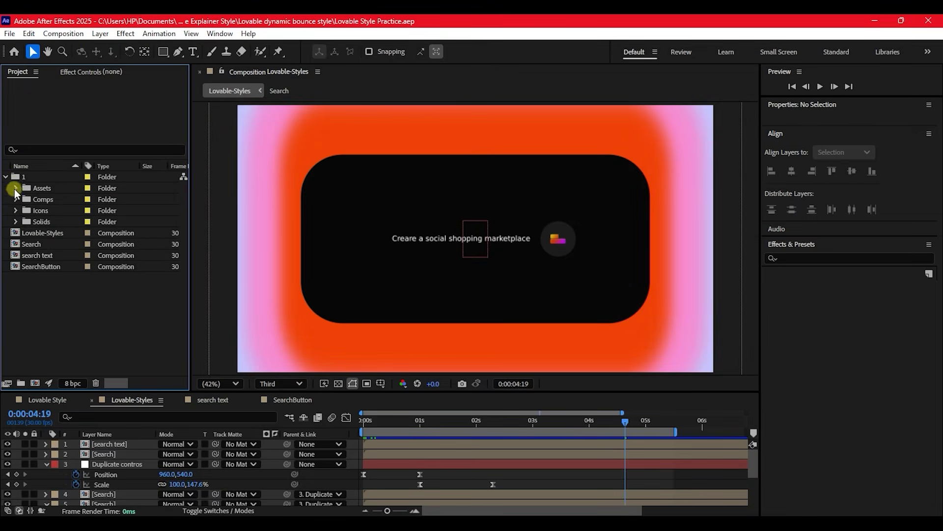
pyautogui.click(15, 188)
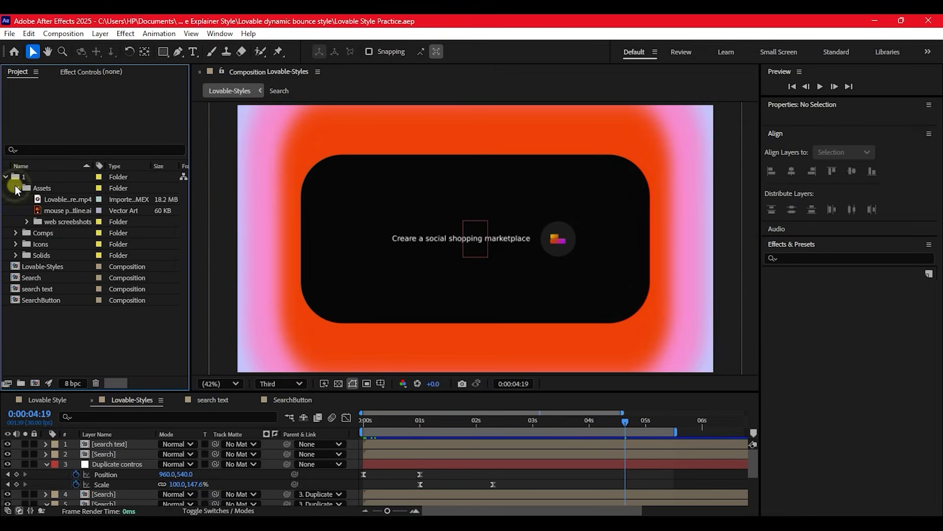
pyautogui.click(47, 210)
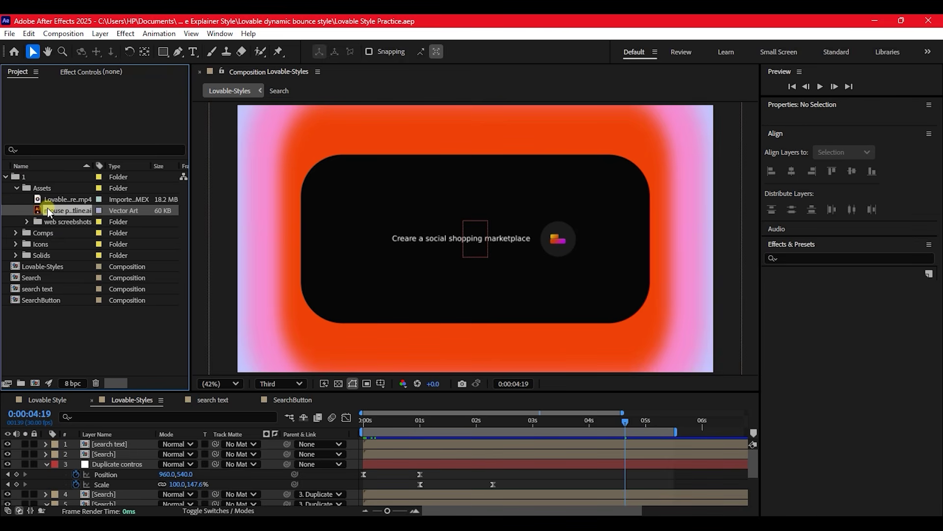
pyautogui.moveTo(48, 209); pyautogui.dragTo(97, 445)
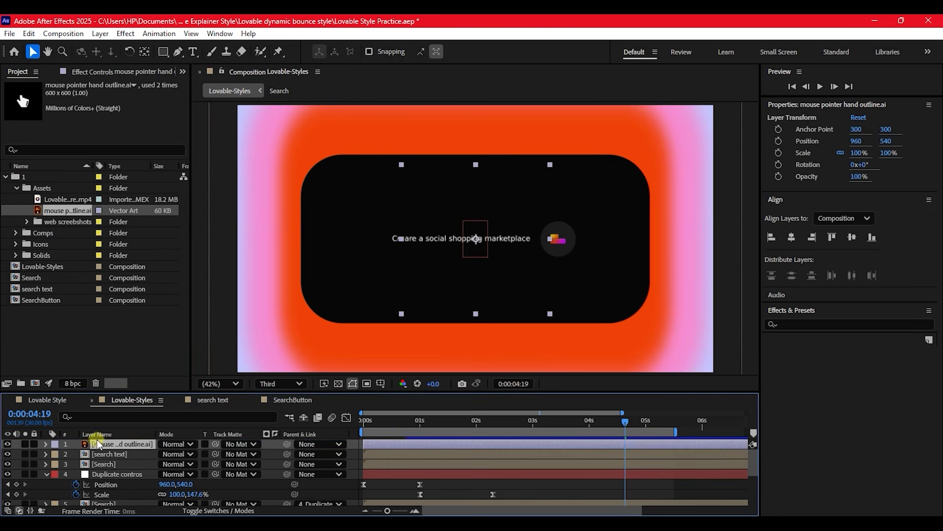
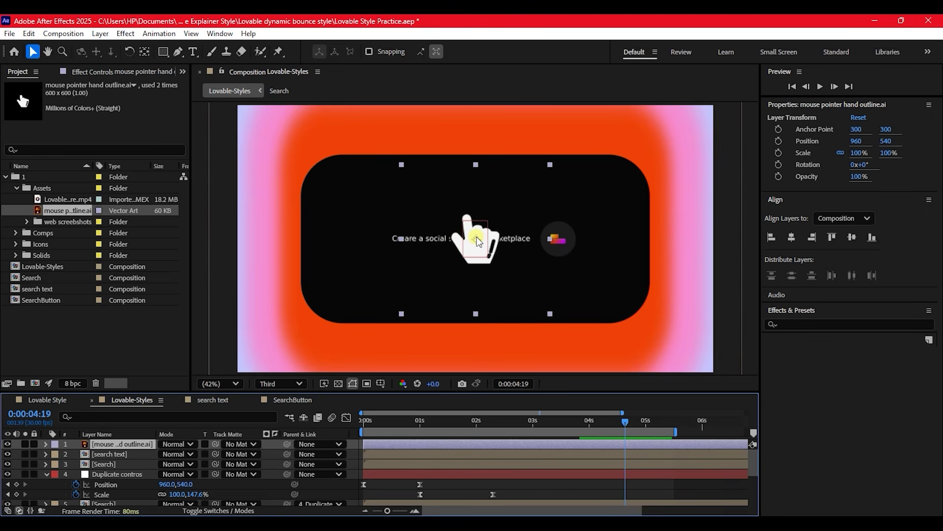
pyautogui.moveTo(479, 241); pyautogui.dragTo(282, 158)
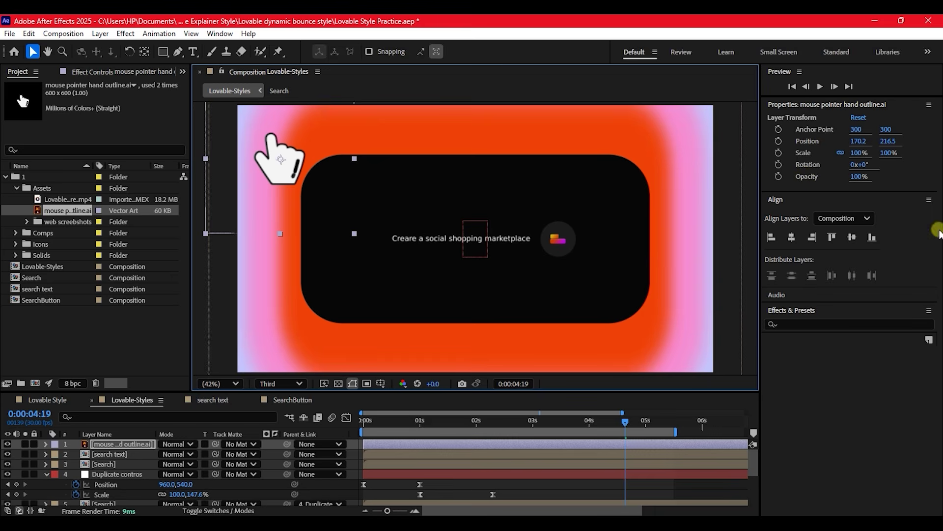
# Step: Find the Drop Shadow effect and apply it to the mouse pointer hand layer
pyautogui.click(786, 324)
pyautogui.write('drop sha')
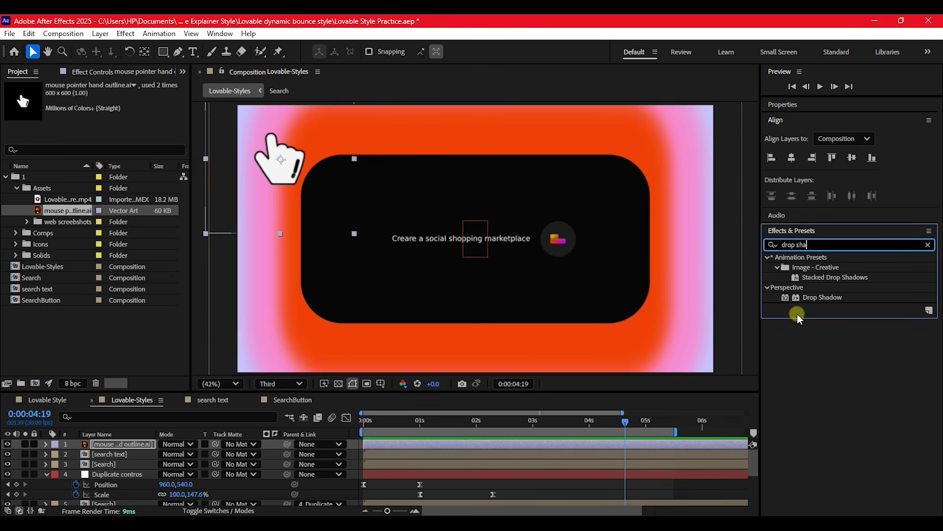
pyautogui.moveTo(810, 298); pyautogui.dragTo(443, 443)
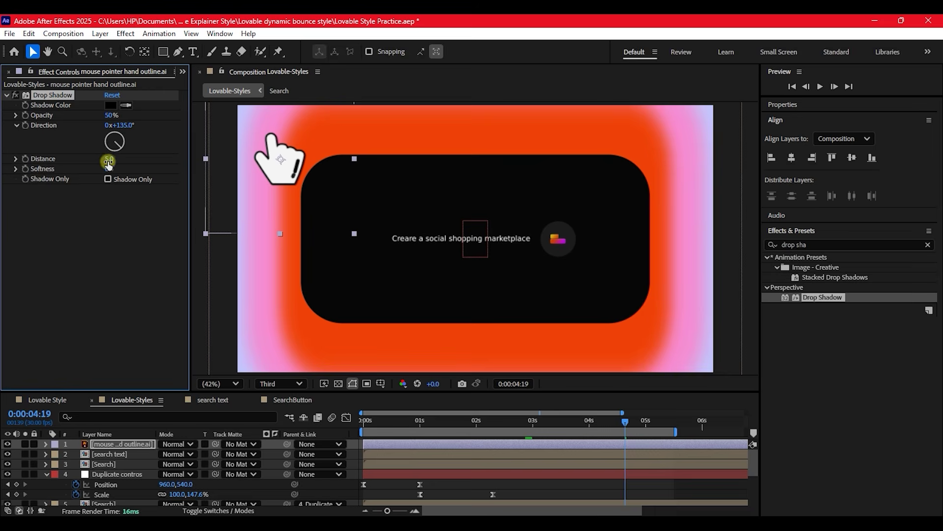
# Step: Set the hand's drop shadow to 35% opacity, 229° direction, distance 42 and softness 70
pyautogui.moveTo(108, 158); pyautogui.dragTo(117, 158)
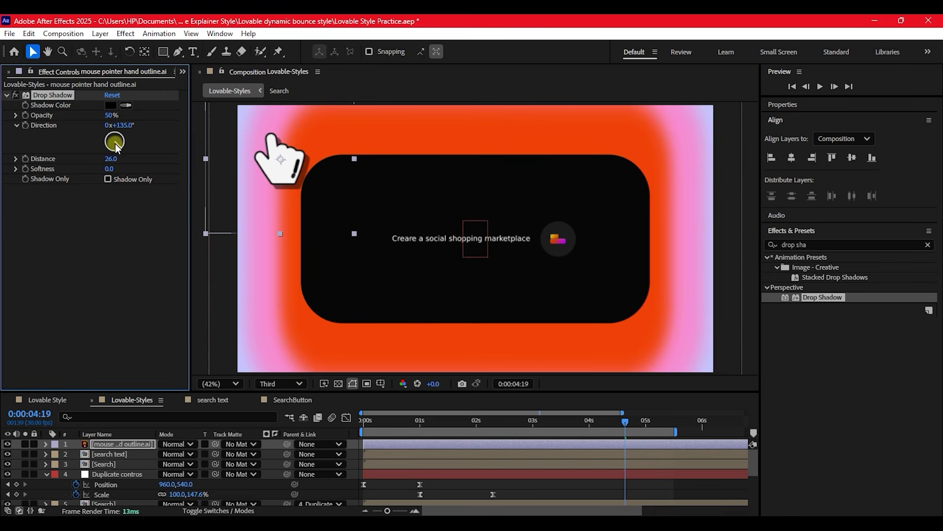
pyautogui.moveTo(117, 143); pyautogui.dragTo(95, 158)
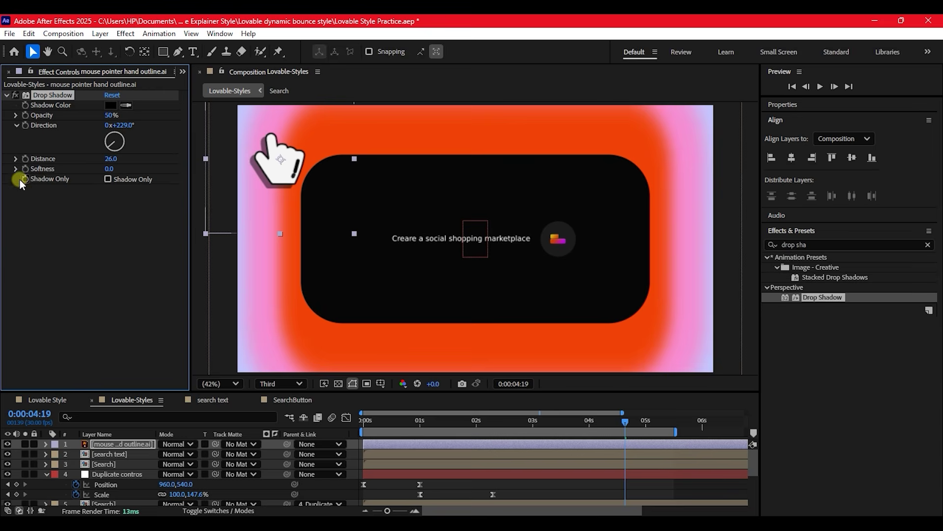
pyautogui.moveTo(108, 168)
pyautogui.mouseDown()
pyautogui.moveTo(148, 154)
pyautogui.moveTo(118, 158)
pyautogui.mouseUp()
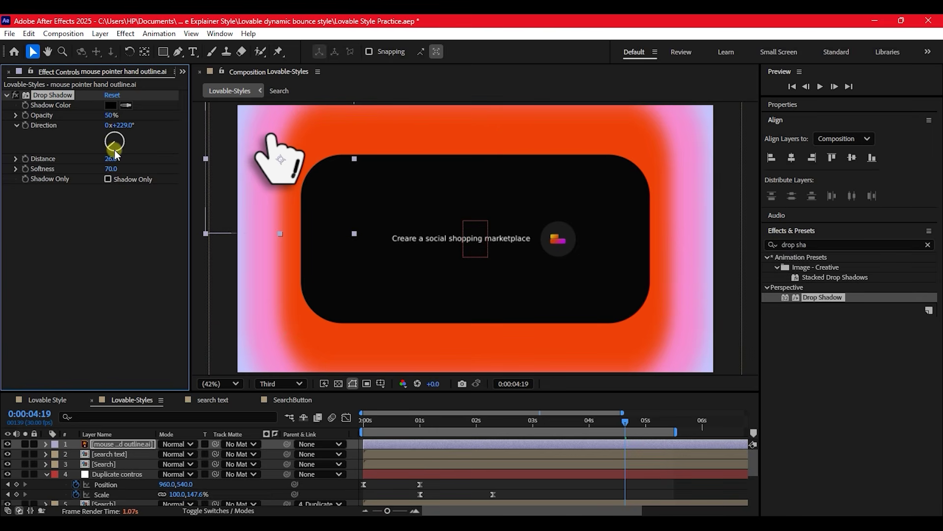
pyautogui.moveTo(111, 165); pyautogui.dragTo(127, 158)
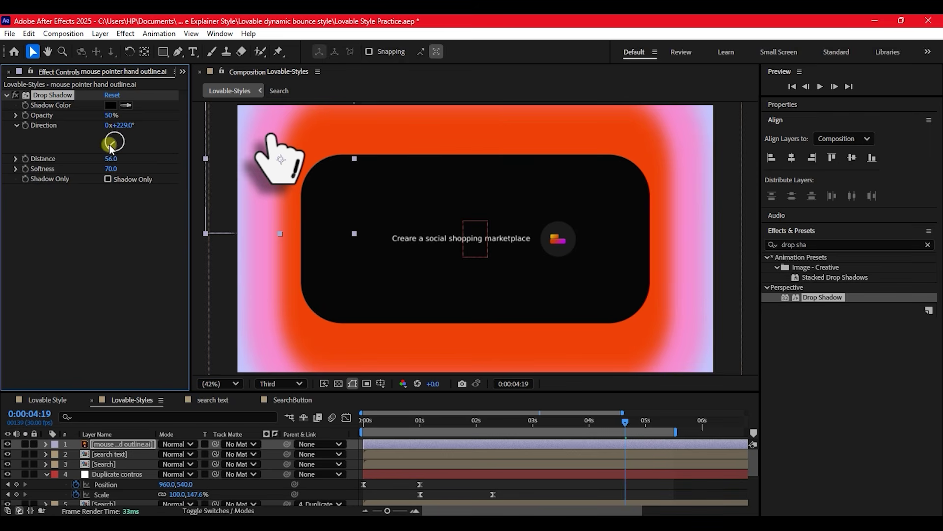
pyautogui.moveTo(111, 158); pyautogui.dragTo(101, 158)
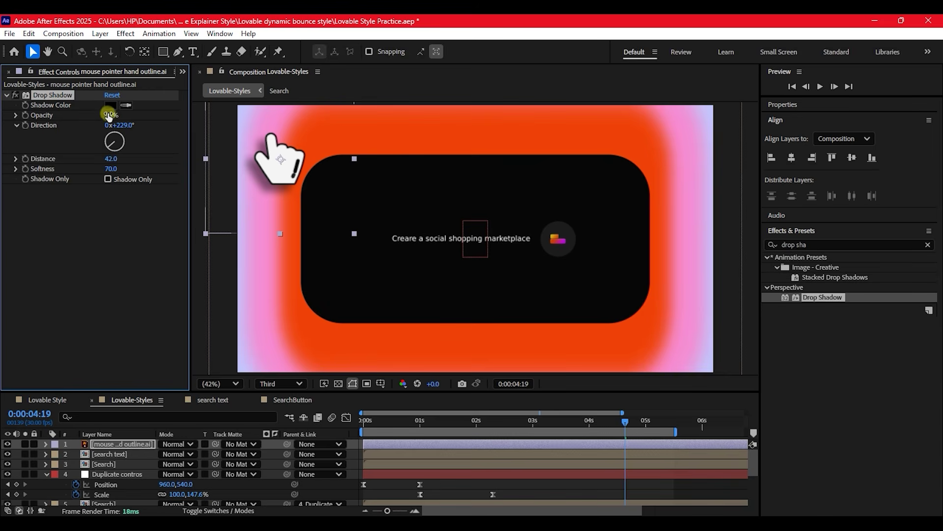
pyautogui.moveTo(109, 115); pyautogui.dragTo(83, 111)
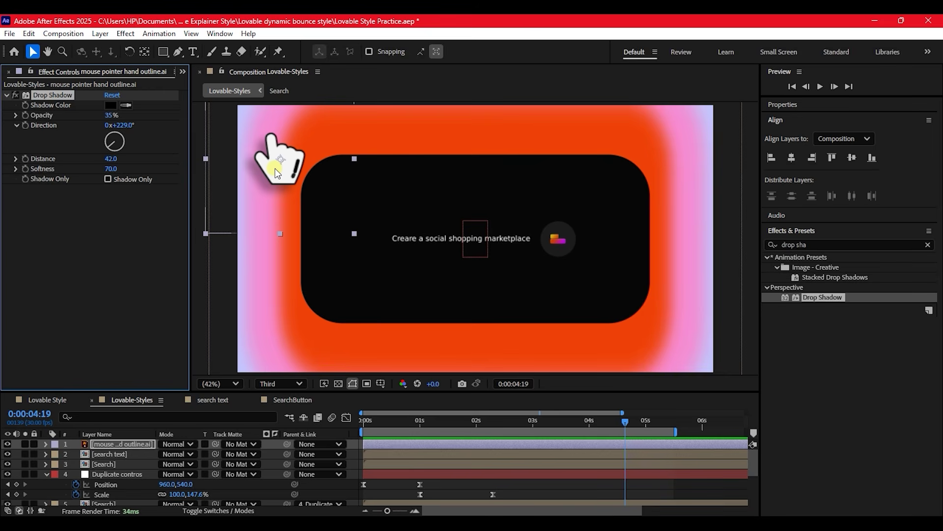
# Step: Move the hand layer's anchor point to its fingertip and place the fingertip on the search button
pyautogui.press('y')
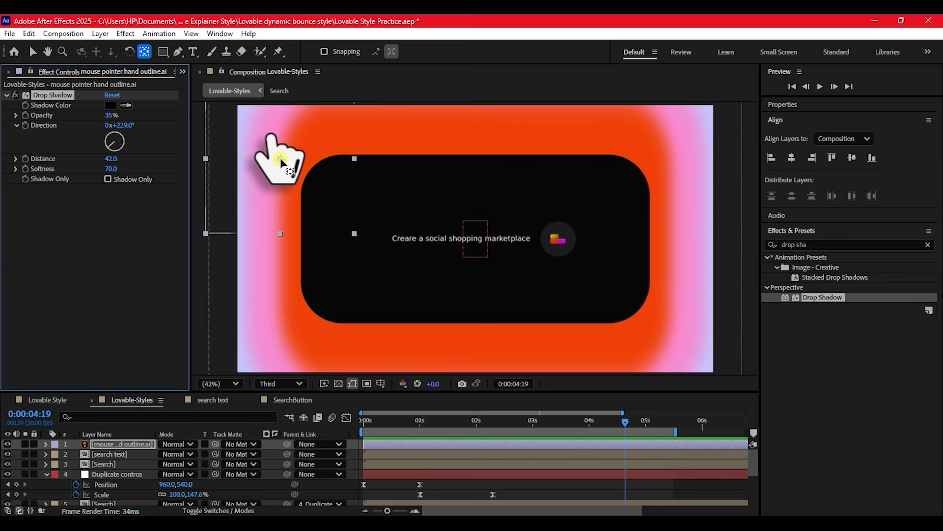
pyautogui.moveTo(282, 162); pyautogui.dragTo(271, 141)
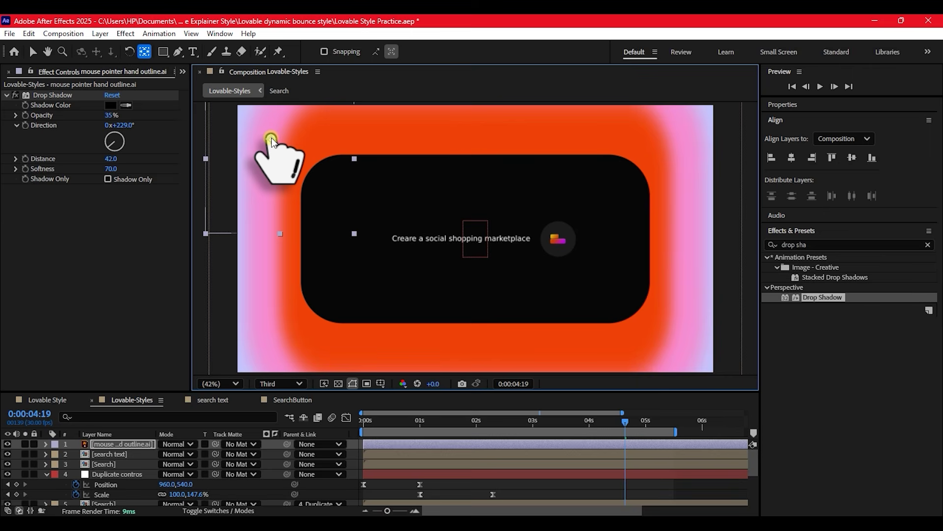
pyautogui.press('v')
pyautogui.moveTo(272, 142); pyautogui.dragTo(565, 240)
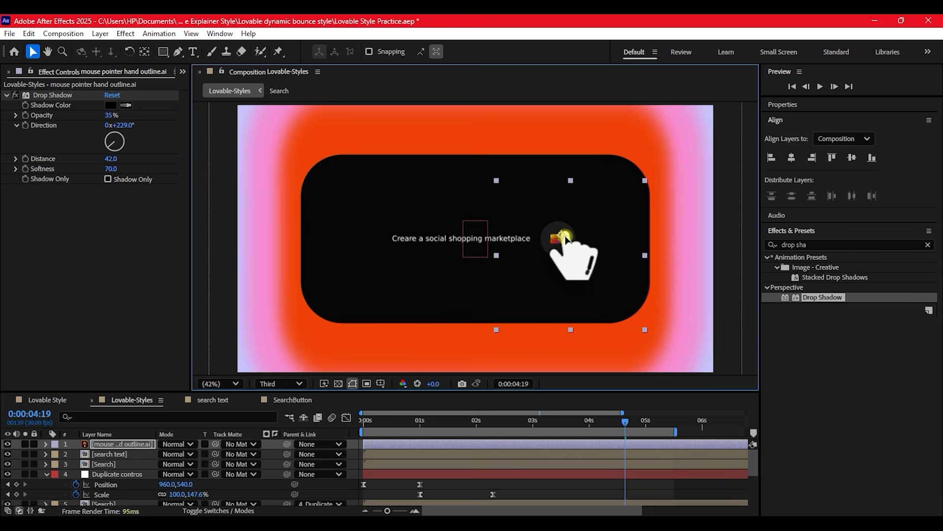
pyautogui.moveTo(557, 238); pyautogui.dragTo(557, 242)
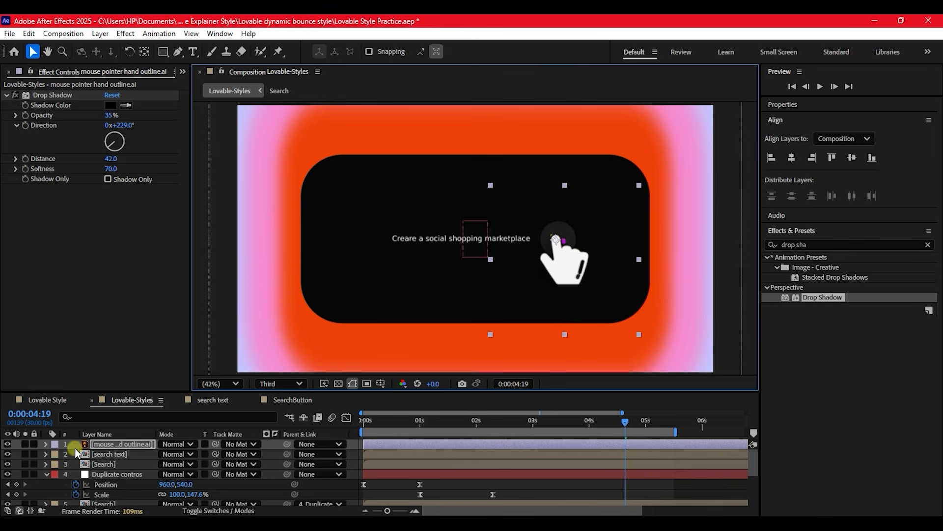
# Step: Scale the mouse pointer hand layer down to 61%
pyautogui.click(103, 442)
pyautogui.press('s')
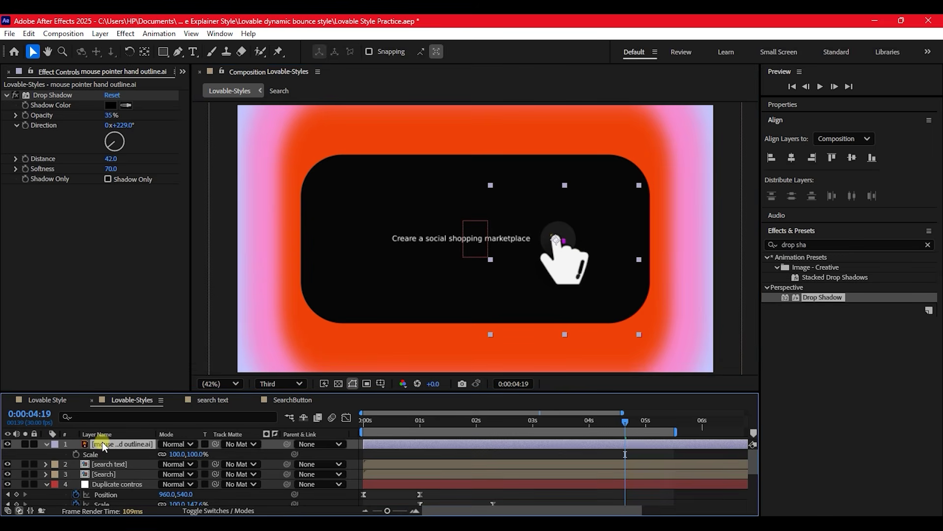
pyautogui.moveTo(172, 456); pyautogui.dragTo(218, 442)
pyautogui.moveTo(265, 438); pyautogui.dragTo(130, 433)
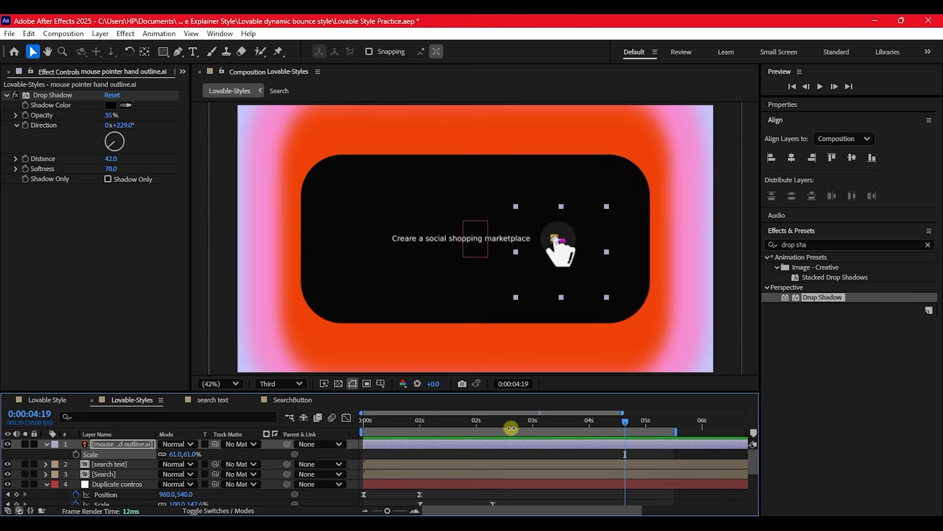
# Step: Reposition the hand on the search button at 0:00:02:21, add a 61% Scale keyframe and shift it to 0:00:02:14
pyautogui.moveTo(404, 420); pyautogui.dragTo(515, 422)
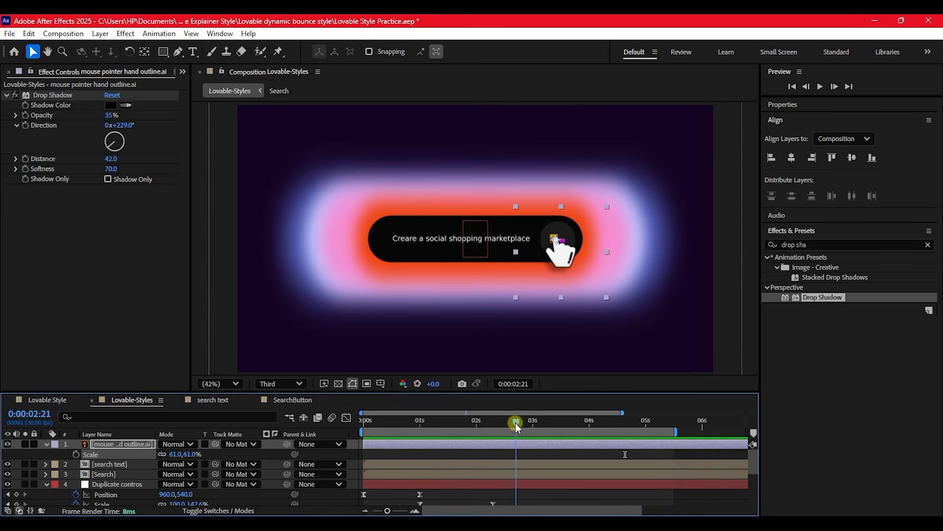
pyautogui.moveTo(556, 240); pyautogui.dragTo(559, 243)
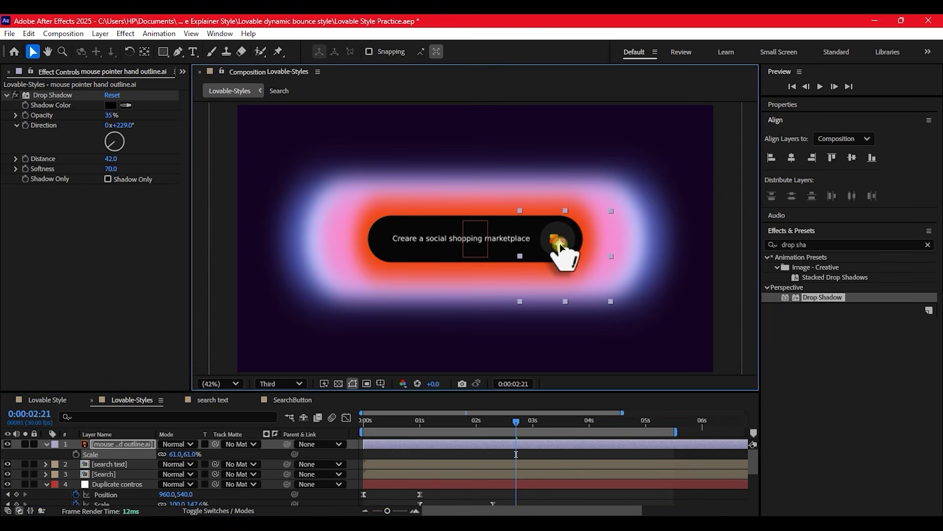
pyautogui.click(76, 454)
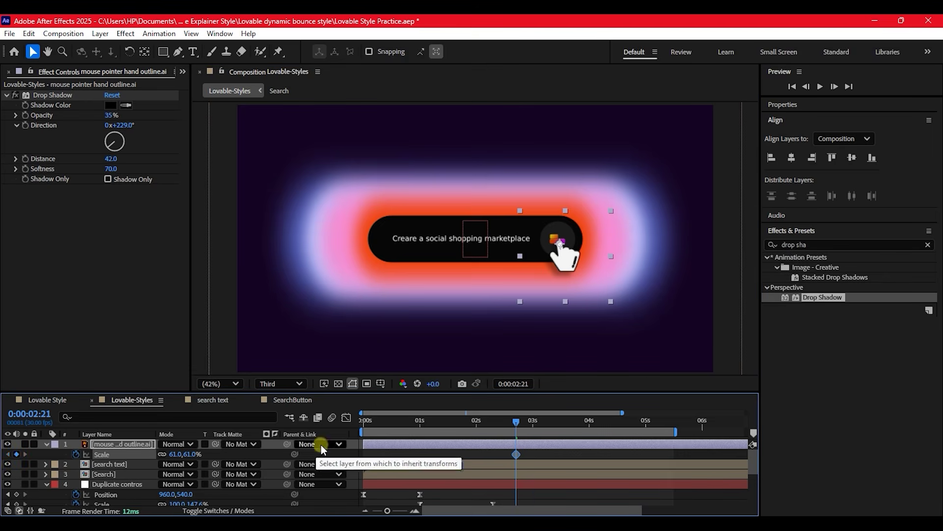
pyautogui.moveTo(519, 419); pyautogui.dragTo(504, 450)
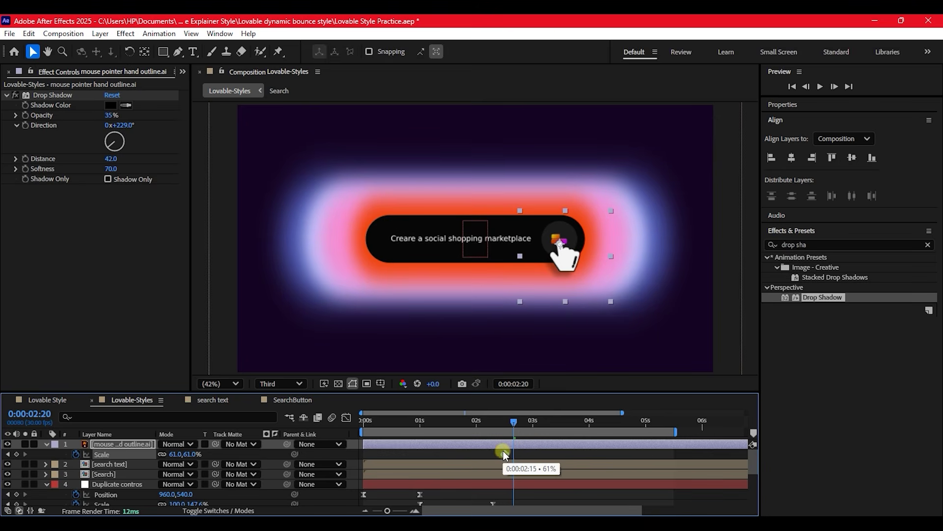
pyautogui.click(514, 423)
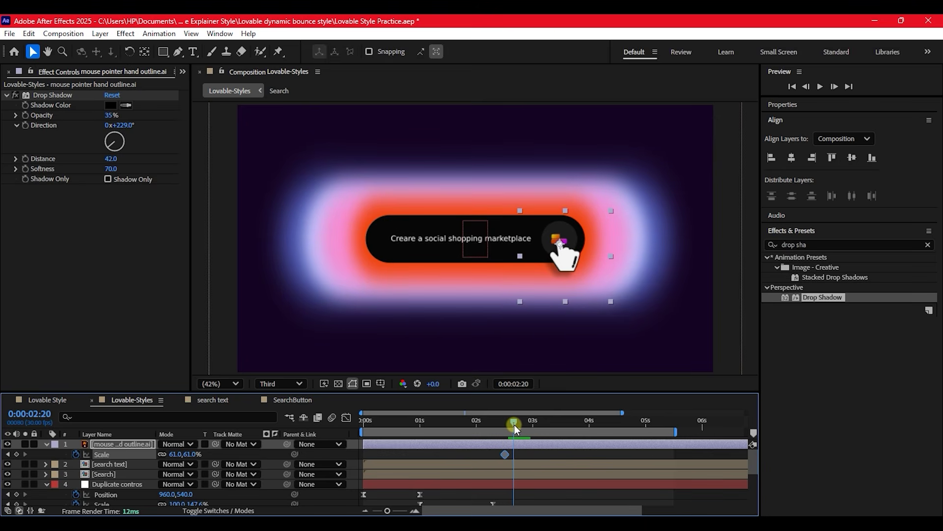
pyautogui.click(504, 453)
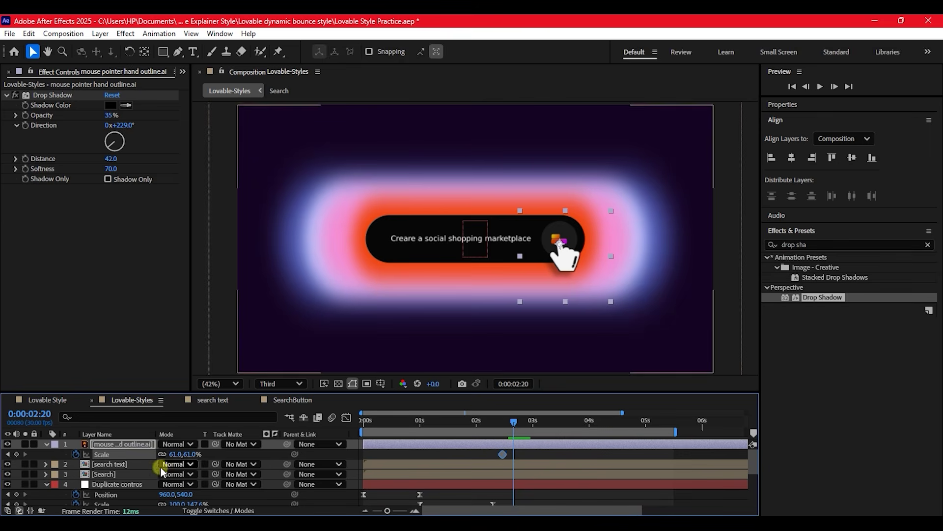
# Step: Add hand Scale keyframes of 49% at 0:00:02:20 and 38% at 0:00:02:28
pyautogui.moveTo(172, 453); pyautogui.dragTo(165, 453)
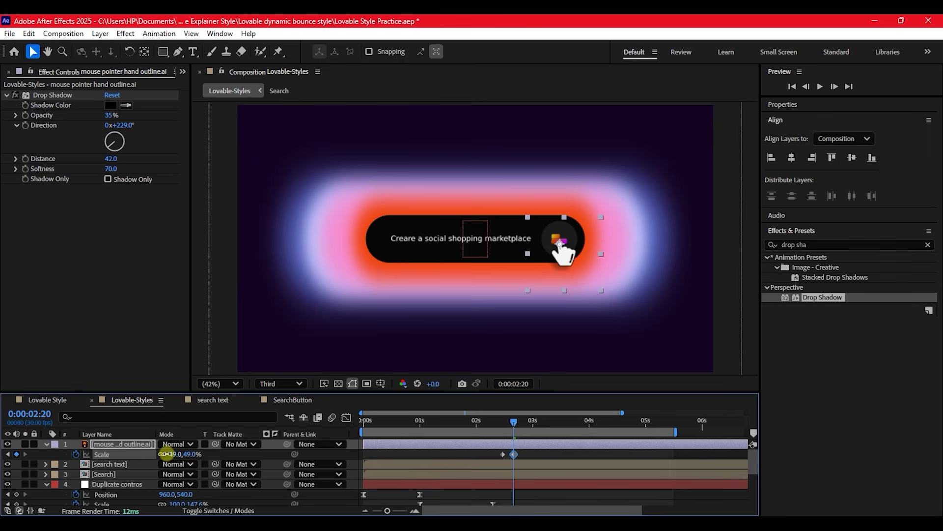
pyautogui.click(518, 421)
pyautogui.moveTo(520, 423); pyautogui.dragTo(532, 428)
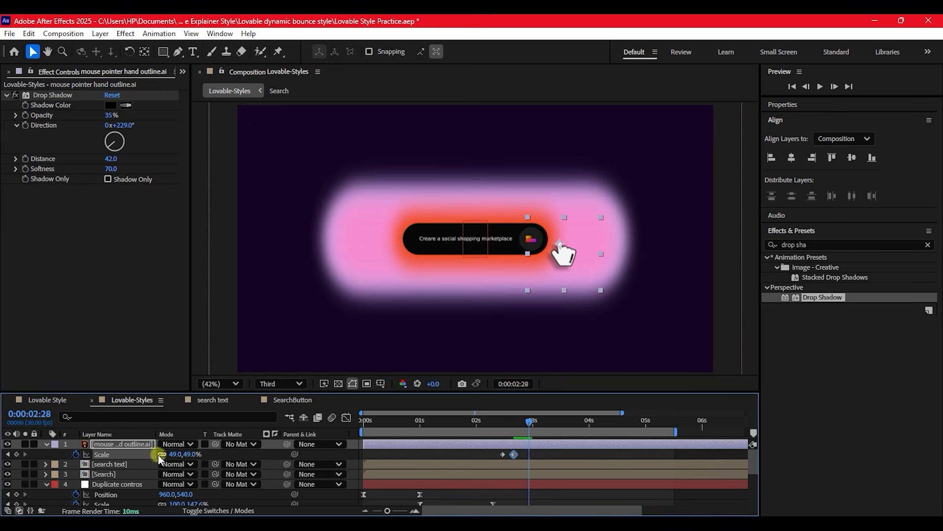
pyautogui.moveTo(176, 454); pyautogui.dragTo(170, 454)
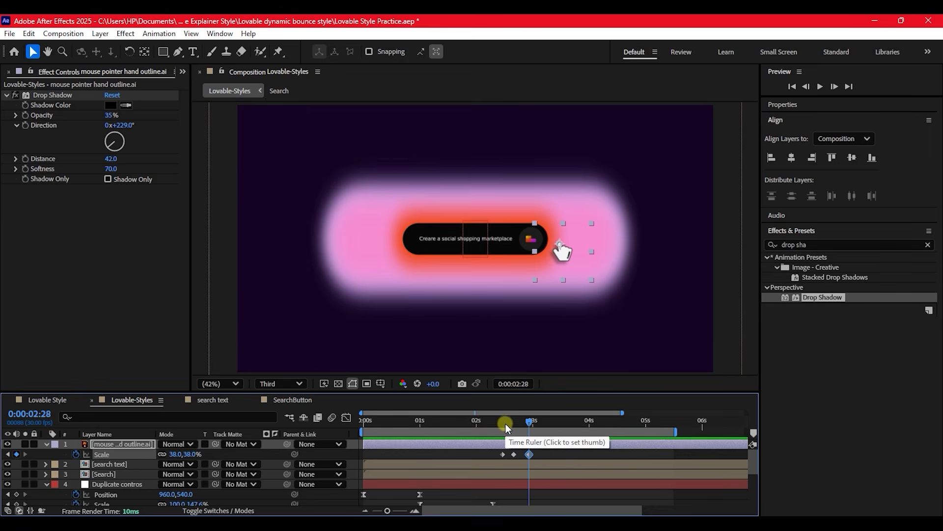
# Step: Return to 0:00:02:14 and start Position keyframing on the mouse pointer hand layer
pyautogui.click(522, 422)
pyautogui.moveTo(520, 421); pyautogui.dragTo(506, 423)
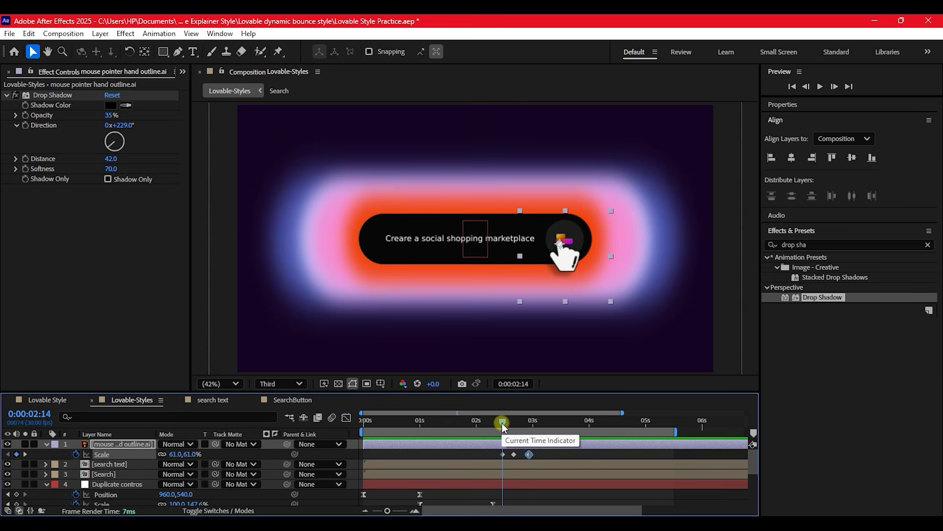
pyautogui.hotkey('shift', 'p')
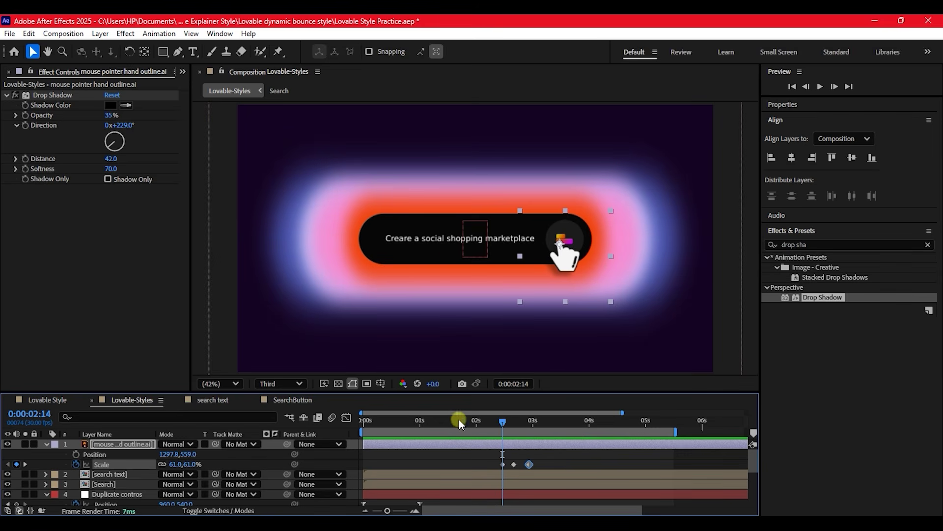
pyautogui.click(76, 454)
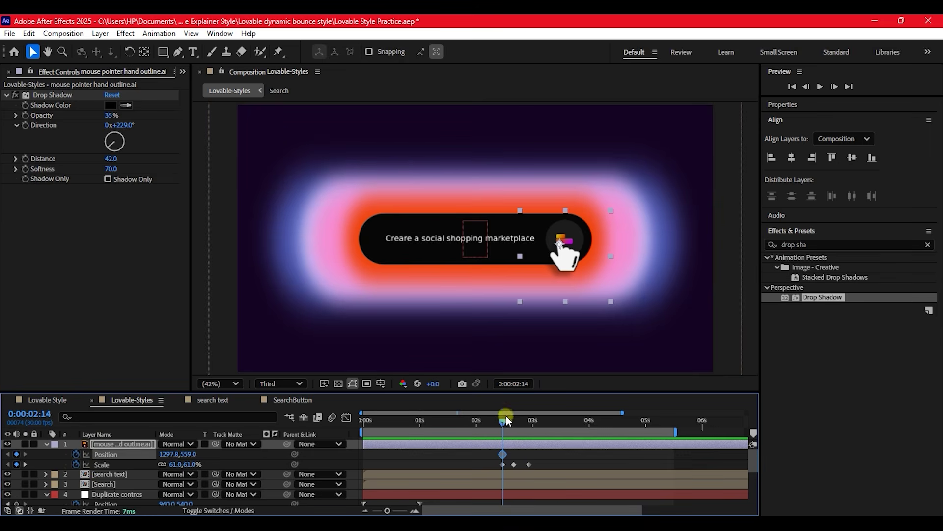
# Step: At 0:00:01:16, place the hand outside the frame's right edge at about 2170, 723 and preview its entrance
pyautogui.moveTo(504, 423); pyautogui.dragTo(450, 423)
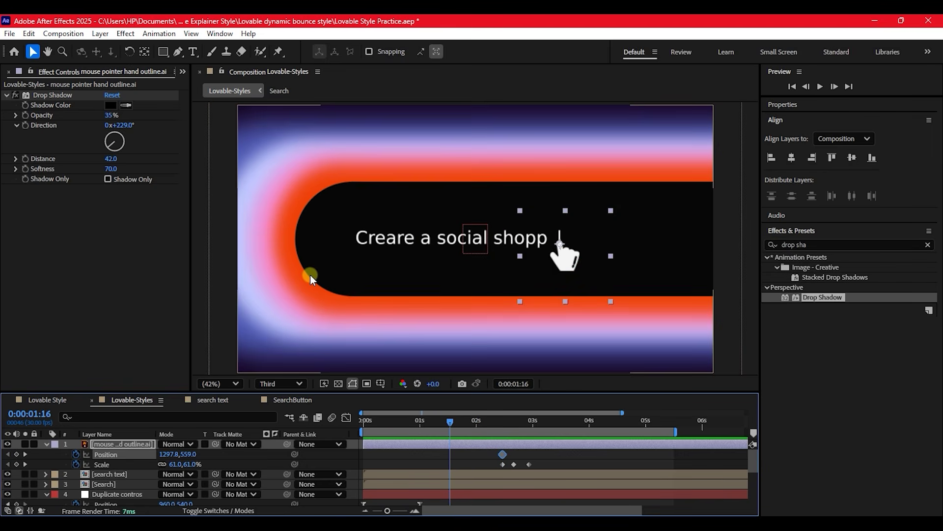
pyautogui.scroll(-2, 309, 275)
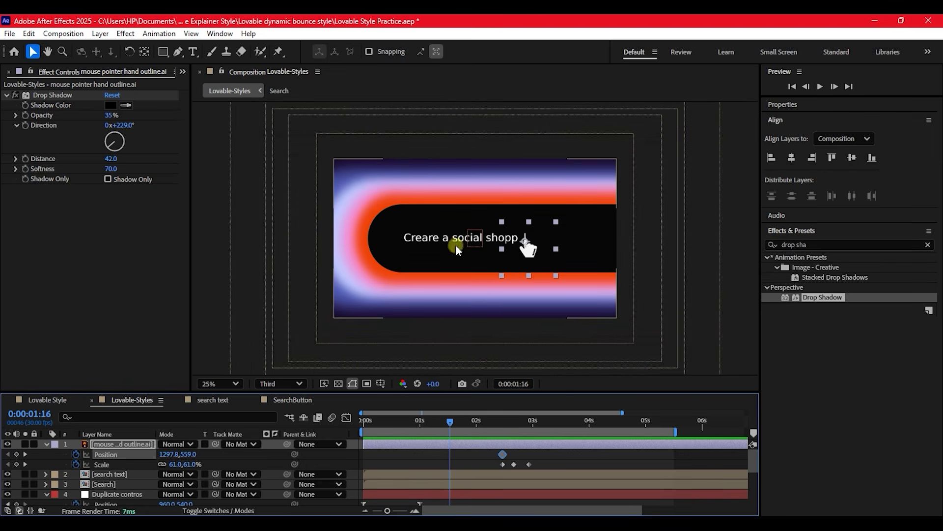
pyautogui.moveTo(522, 240); pyautogui.dragTo(651, 265)
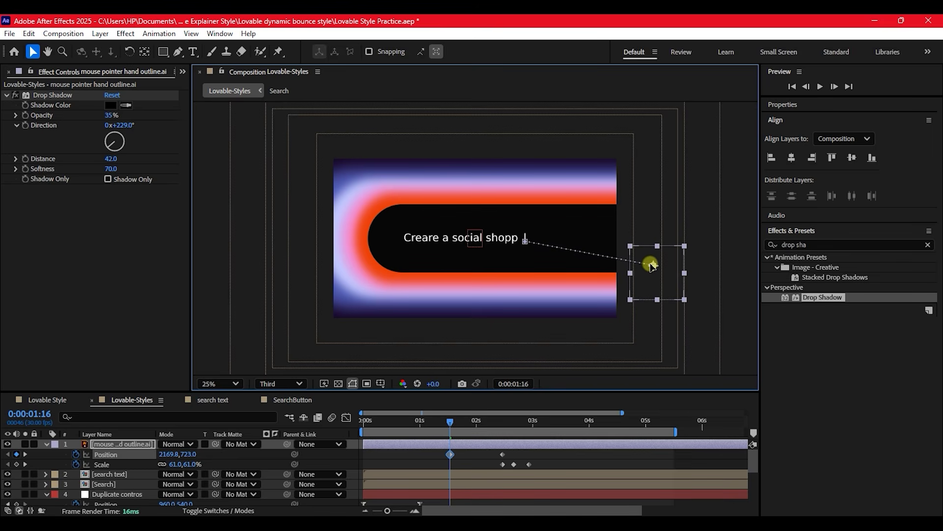
pyautogui.press('space')
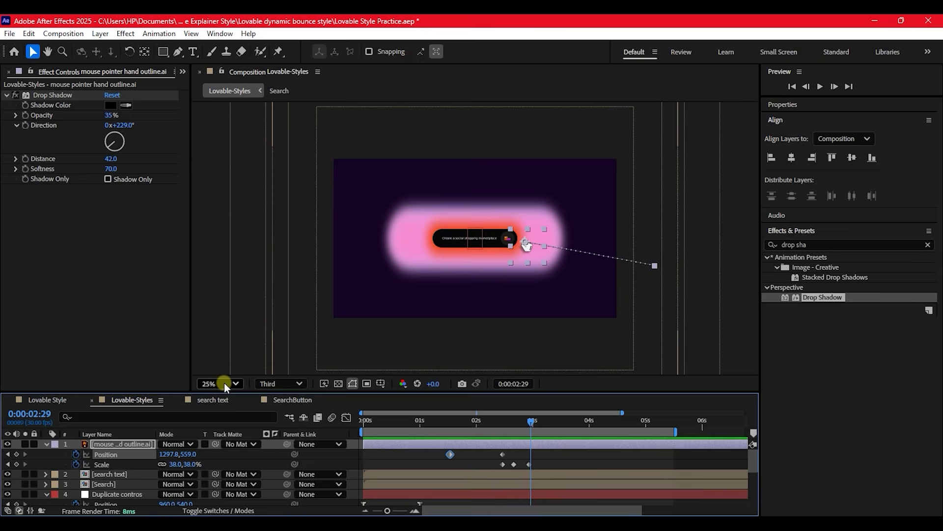
# Step: Set the composition preview resolution to Half
pyautogui.click(266, 381)
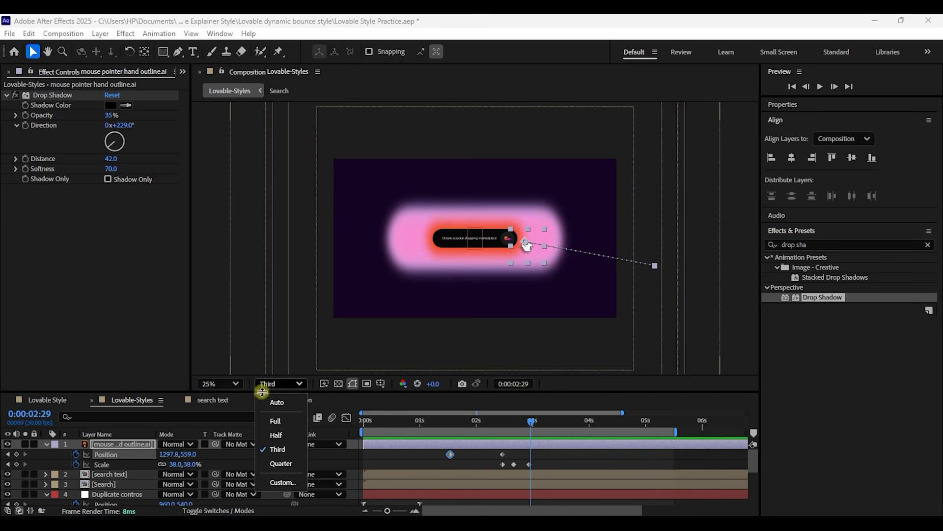
pyautogui.click(277, 422)
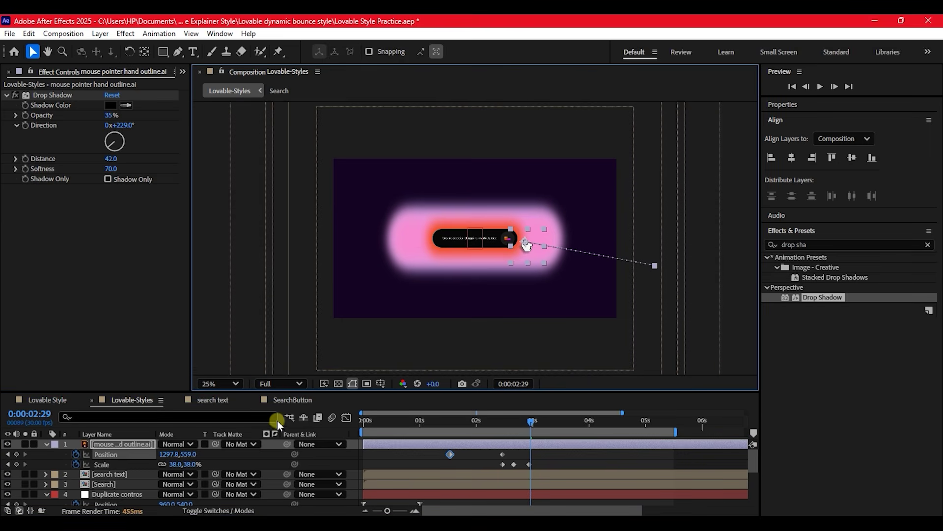
pyautogui.click(270, 383)
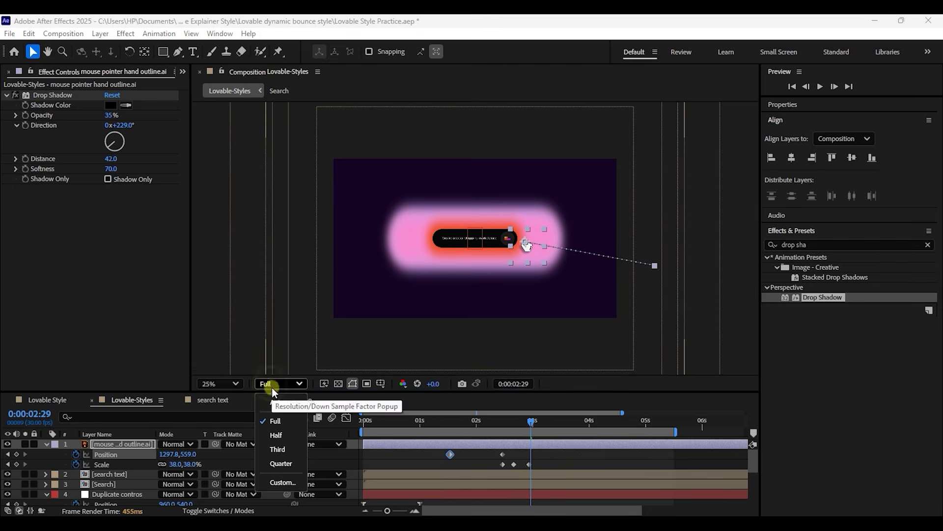
pyautogui.click(273, 439)
# Step: Place the hand on the search button at its last Scale keyframe and apply Easy Ease to its Position and Scale keyframes
pyautogui.hotkey('shift', '/')
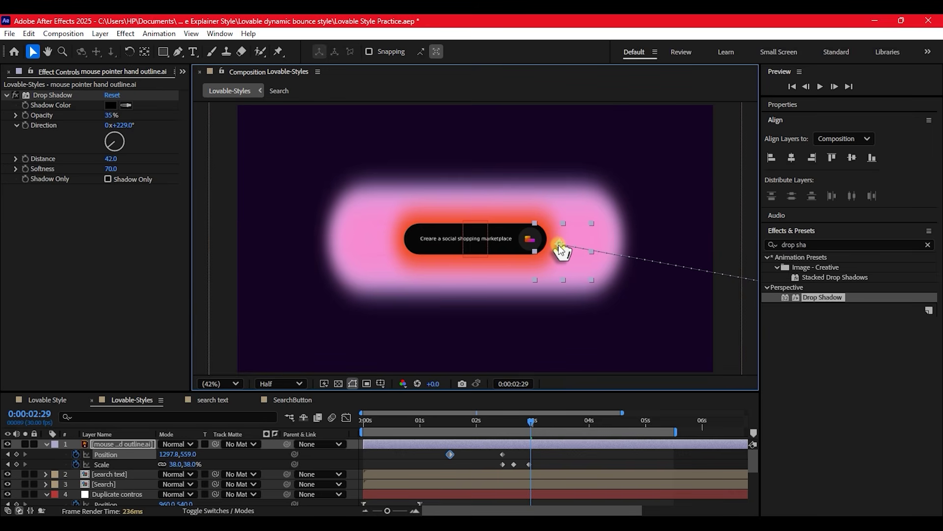
pyautogui.moveTo(560, 247); pyautogui.dragTo(530, 239)
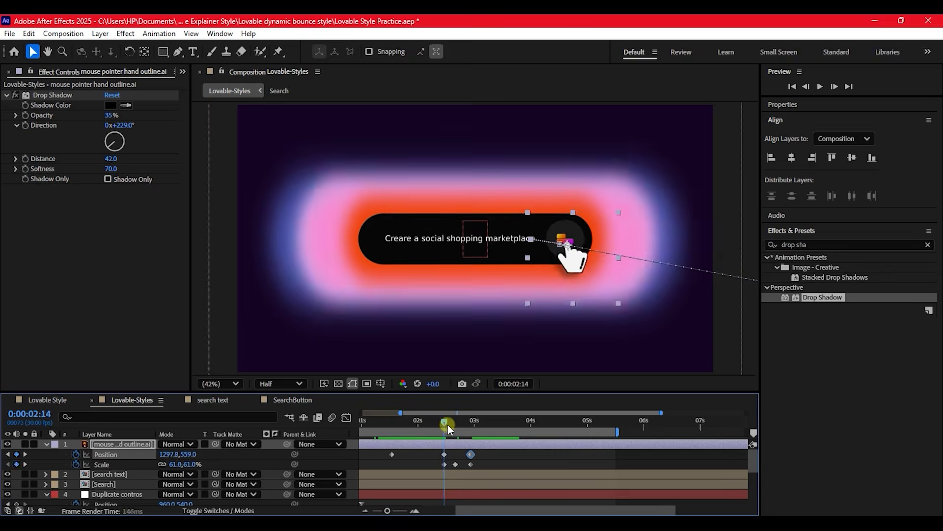
pyautogui.moveTo(447, 425); pyautogui.dragTo(376, 473)
pyautogui.click(444, 457)
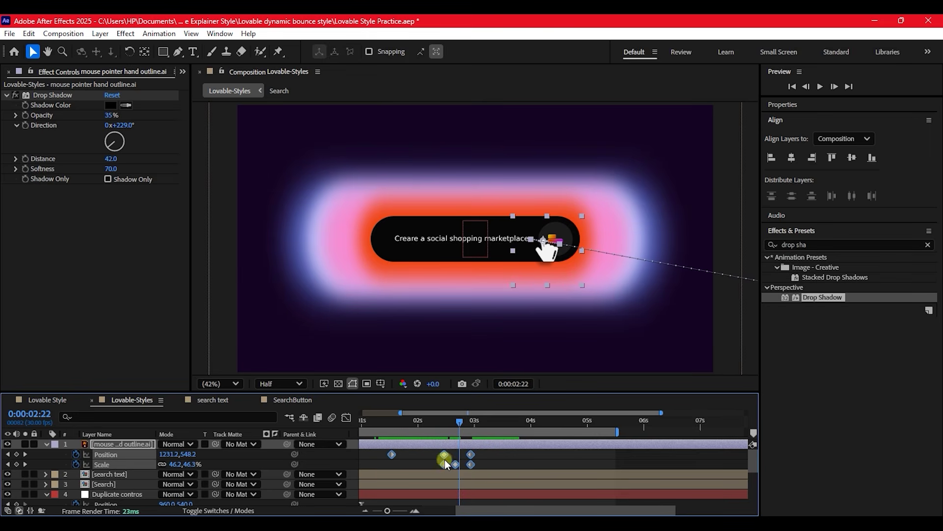
pyautogui.rightClick(446, 464)
pyautogui.moveTo(496, 455)
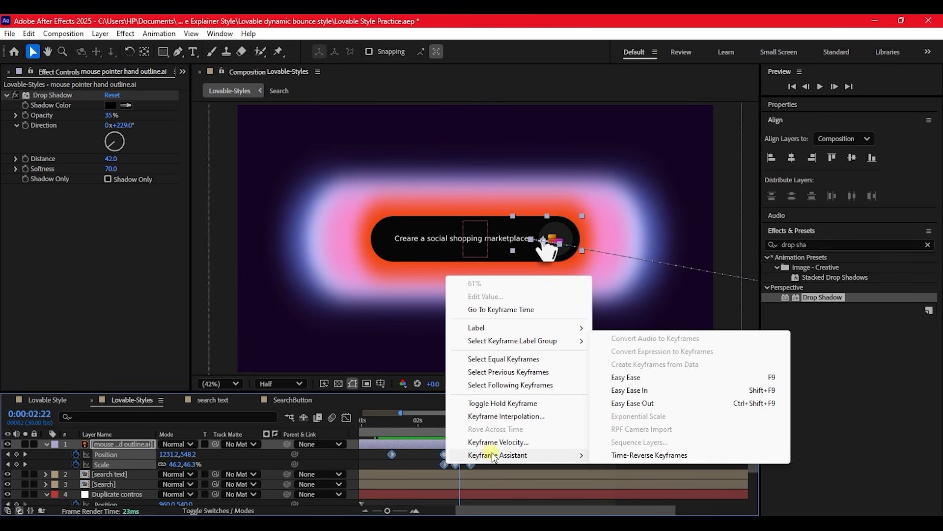
pyautogui.click(630, 378)
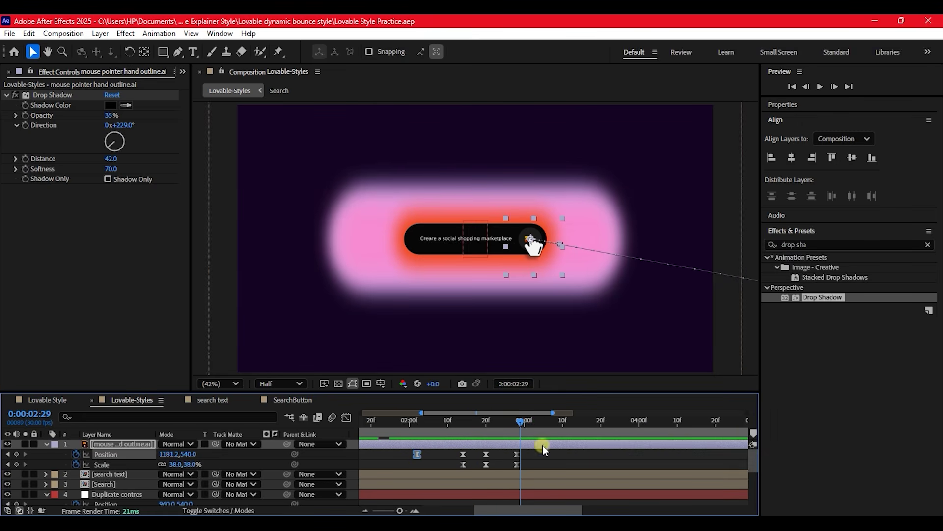
# Step: Duplicate the hand's 0:00:02:28 Position keyframe at 0:00:03:05 to hold it on the search button
pyautogui.moveTo(526, 418)
pyautogui.mouseDown()
pyautogui.moveTo(518, 418)
pyautogui.moveTo(620, 429)
pyautogui.moveTo(526, 426)
pyautogui.moveTo(562, 426)
pyautogui.moveTo(541, 426)
pyautogui.mouseUp()
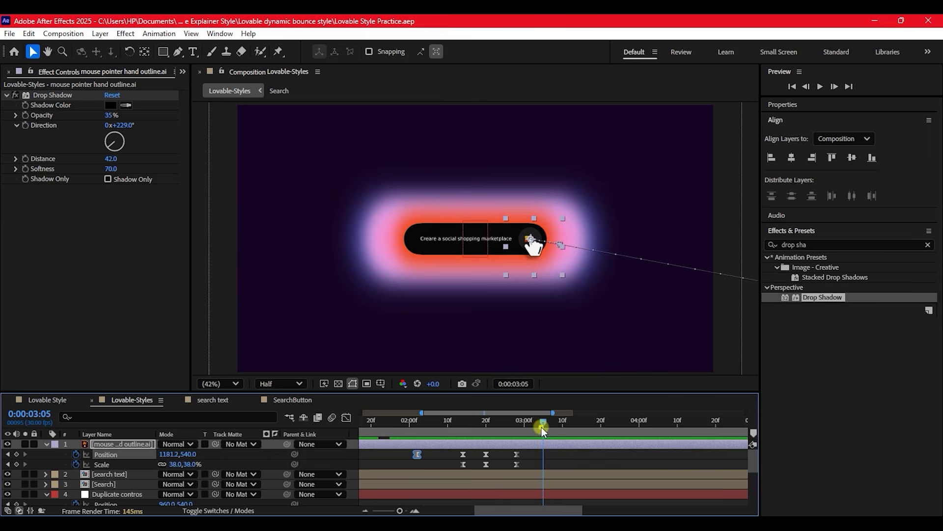
pyautogui.click(518, 454)
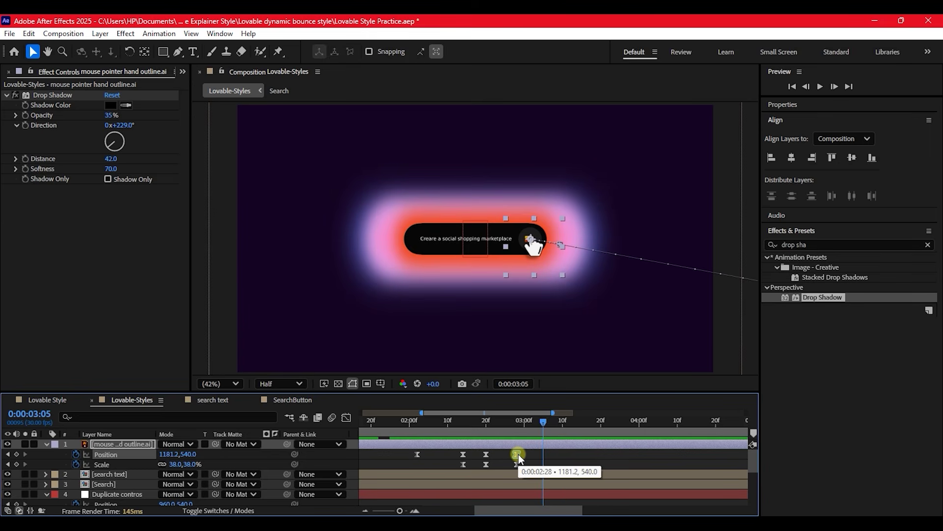
pyautogui.hotkey('ctrl', 'v')
# Step: At 0:00:03:25, move the hand out of the frame's lower-right corner to about 2085, 1096 and preview the animation
pyautogui.moveTo(542, 417); pyautogui.dragTo(620, 423)
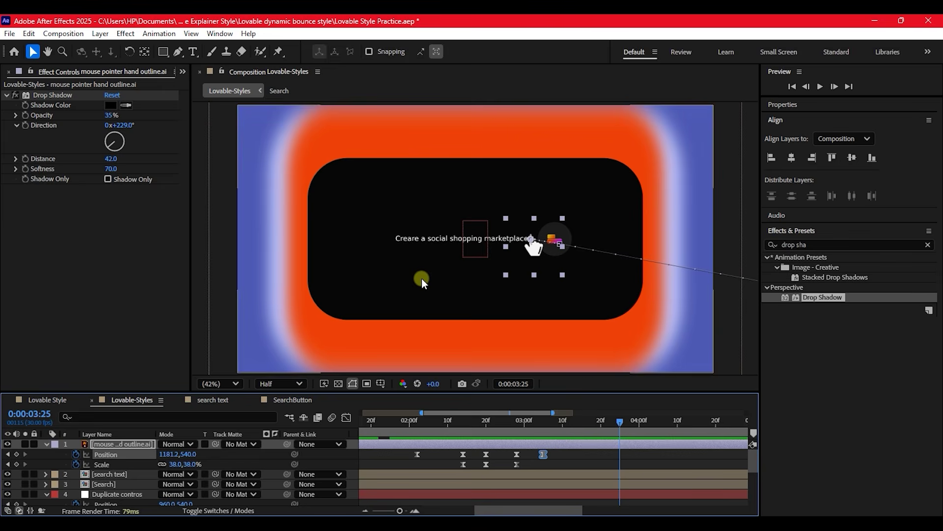
pyautogui.press(',')
pyautogui.press(',')
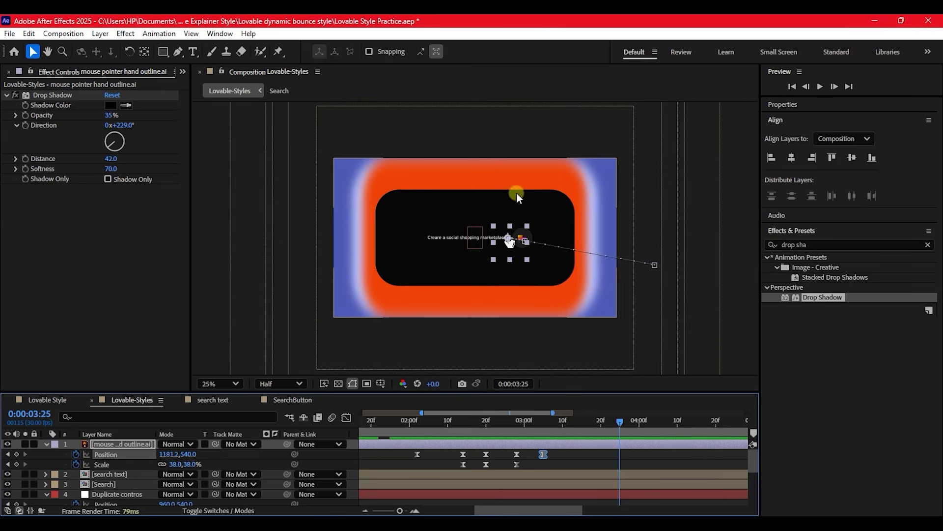
pyautogui.moveTo(510, 239); pyautogui.dragTo(618, 321)
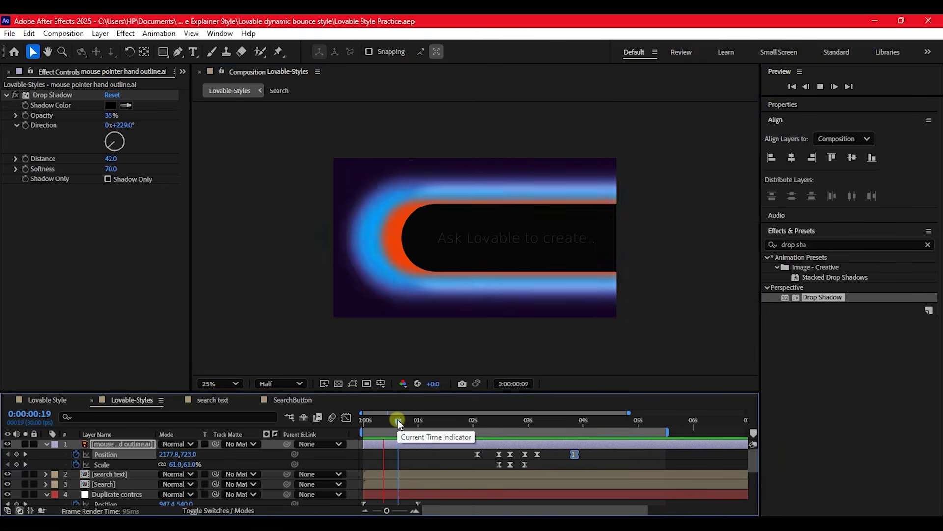
pyautogui.press('space')
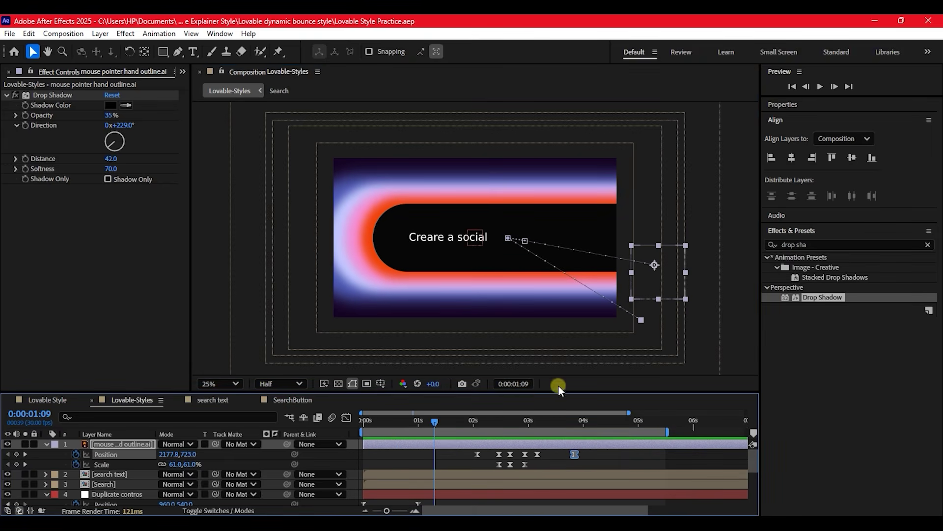
# Step: Reshape the speed graph of the hand's exit between its last two Position keyframes to peak sharply early, and preview it
pyautogui.click(590, 456)
pyautogui.click(574, 453)
pyautogui.click(347, 417)
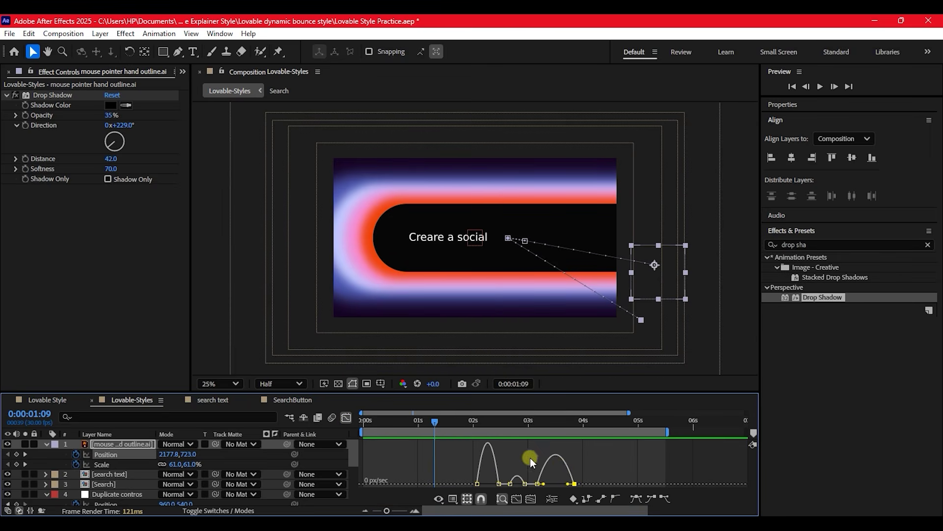
pyautogui.click(544, 483)
pyautogui.moveTo(545, 484); pyautogui.dragTo(544, 485)
pyautogui.moveTo(567, 484); pyautogui.dragTo(556, 483)
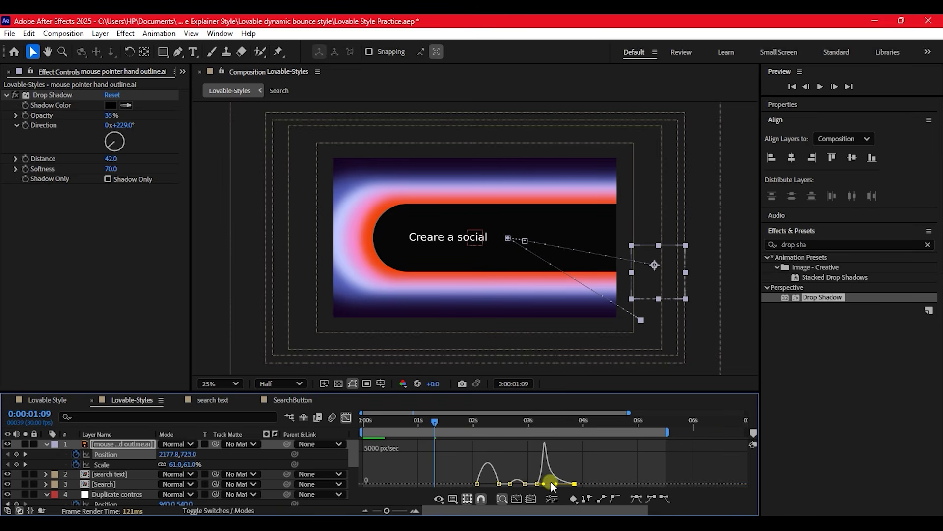
pyautogui.click(345, 417)
pyautogui.press('space')
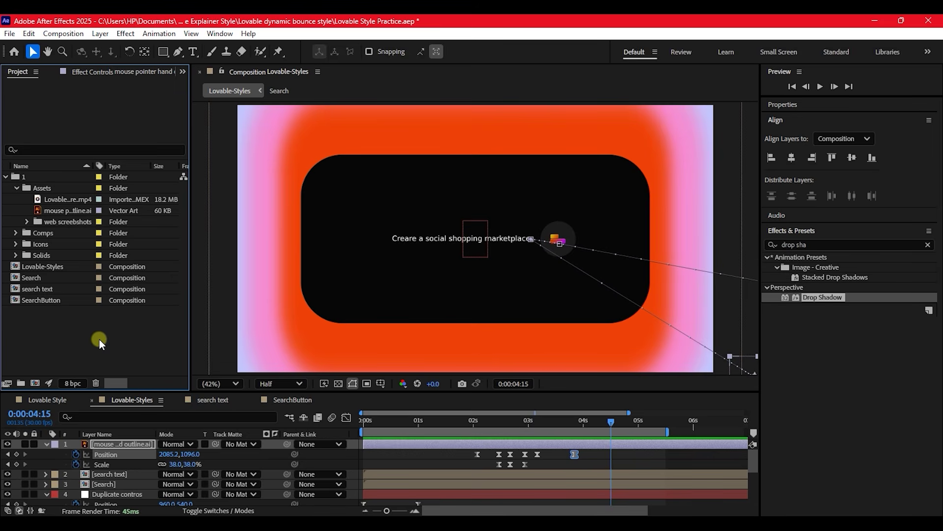
# Step: Collapse project folder 1 and create a new 1700 × 1080 px composition at 30 fps, 10 seconds long
pyautogui.click(7, 178)
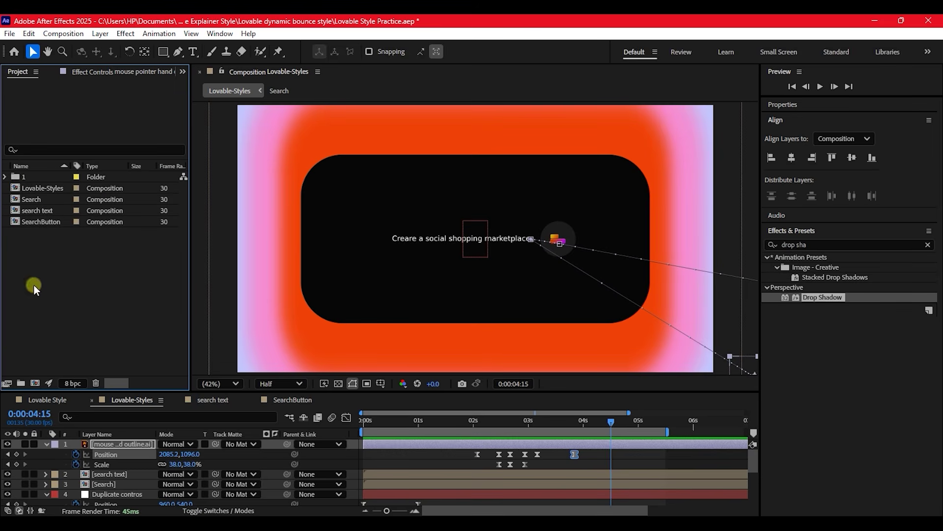
pyautogui.click(35, 383)
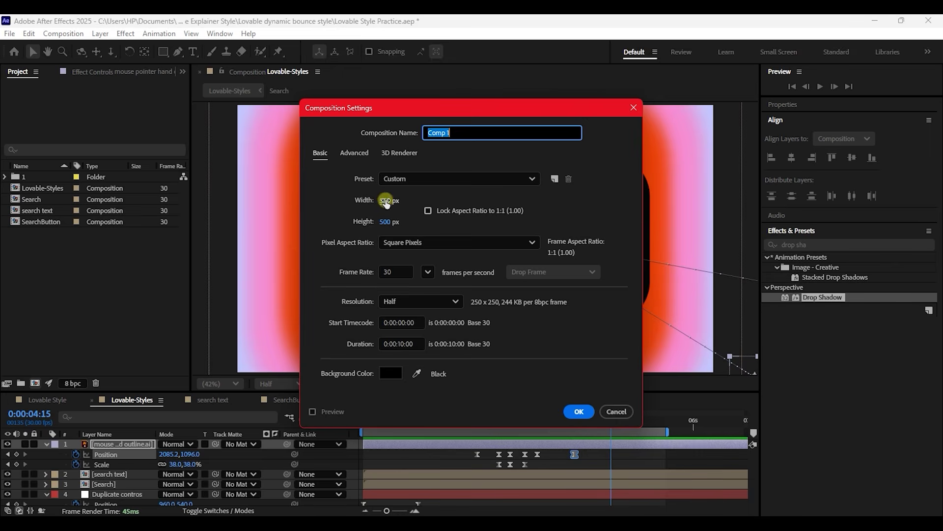
pyautogui.click(385, 200)
pyautogui.write('1')
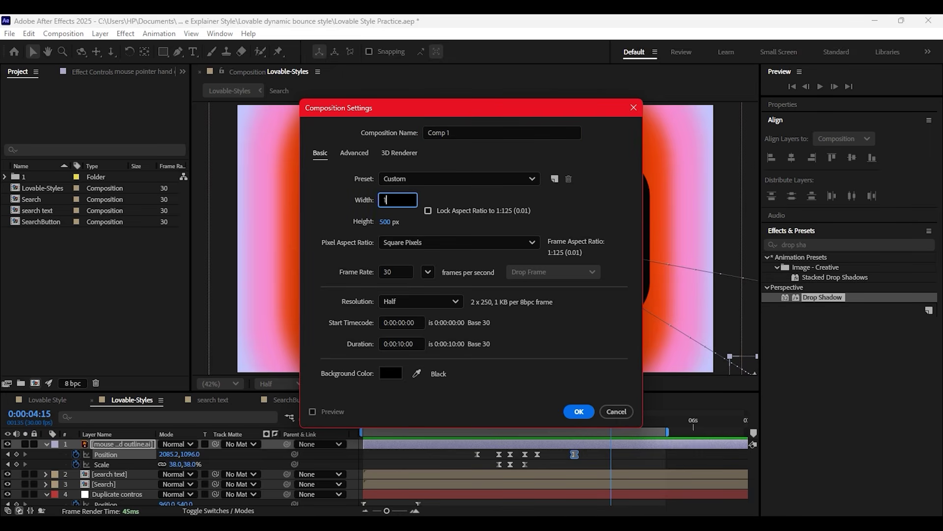
pyautogui.write('700')
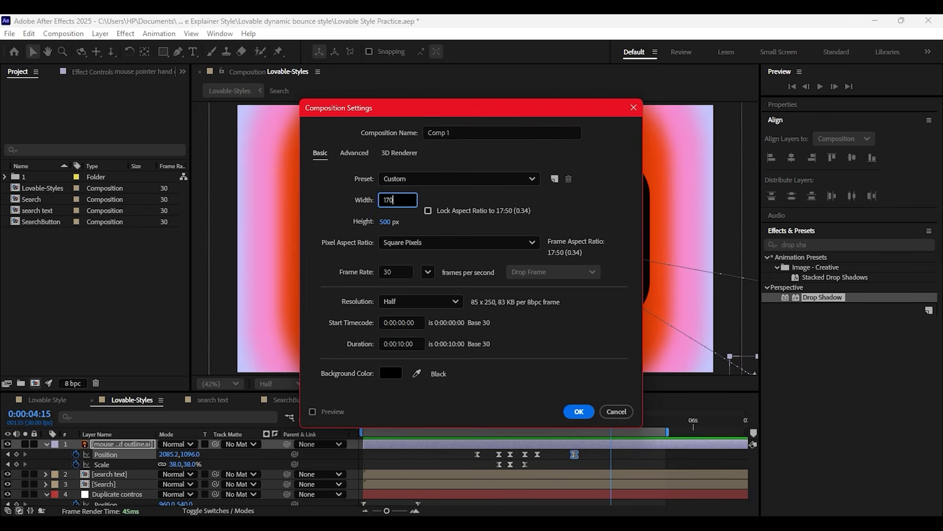
pyautogui.click(385, 221)
pyautogui.write('1')
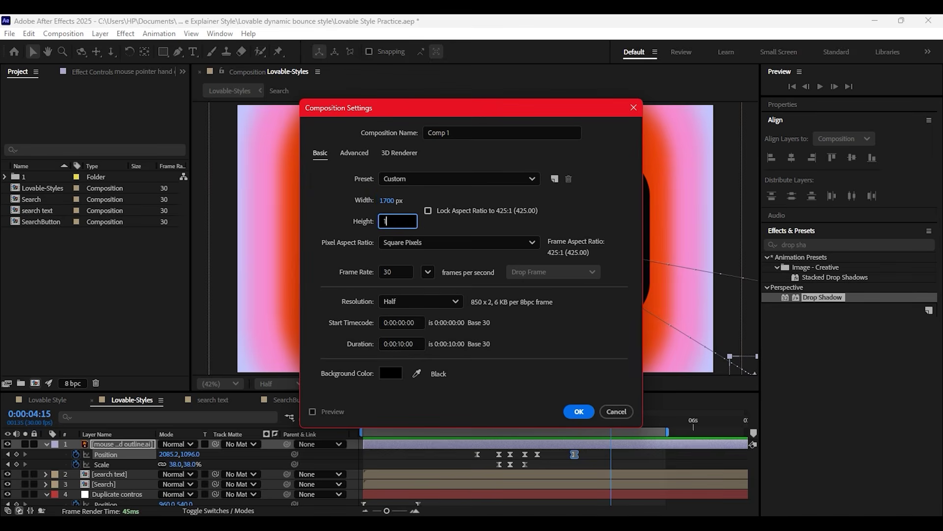
pyautogui.write('080')
pyautogui.press('Return')
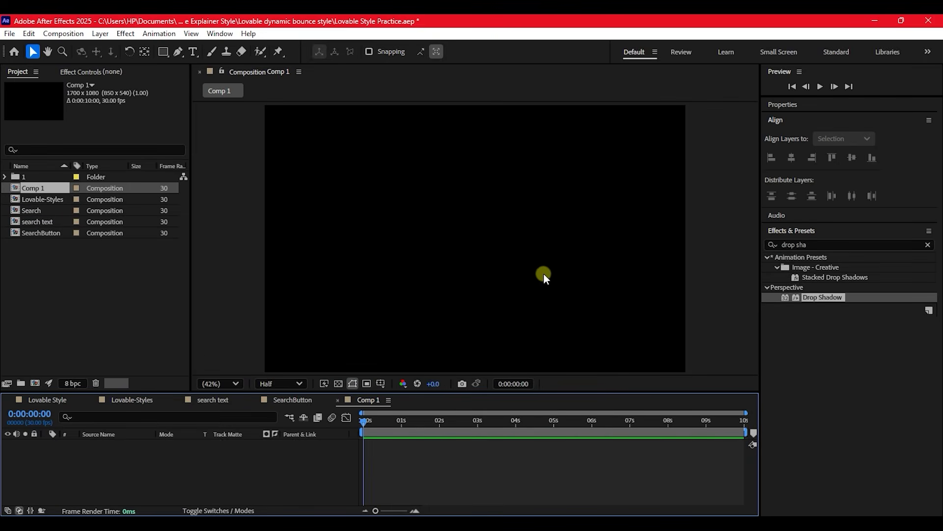
# Step: Add a rectangle shape layer that fills the whole 1700 × 1080 composition
pyautogui.click(164, 52)
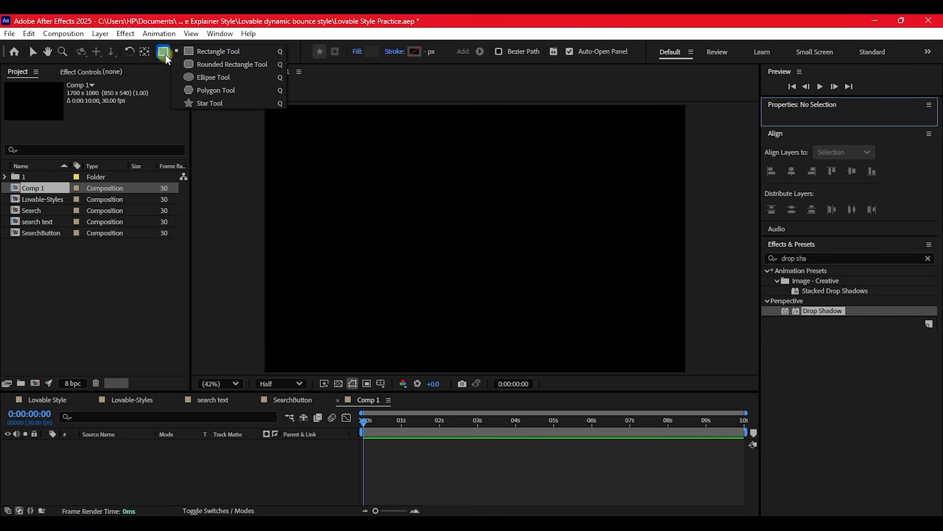
pyautogui.click(212, 51)
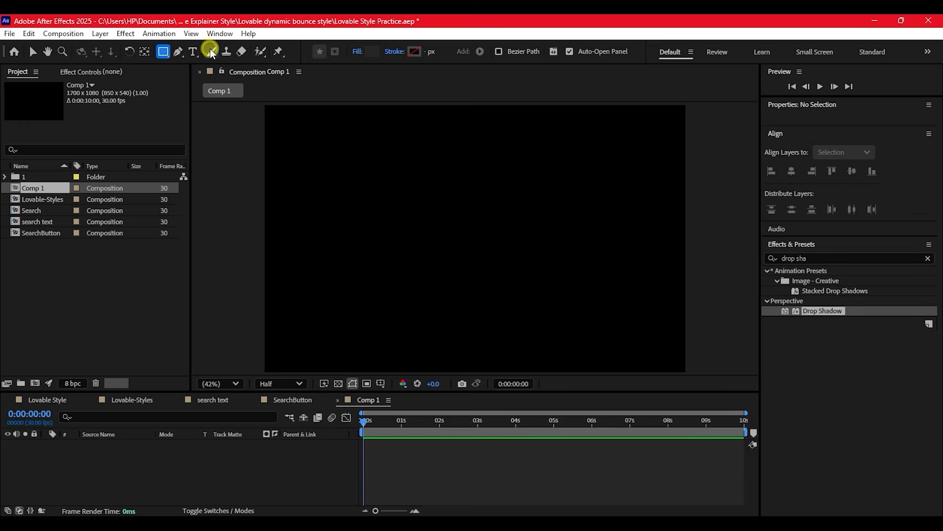
pyautogui.doubleClick(163, 52)
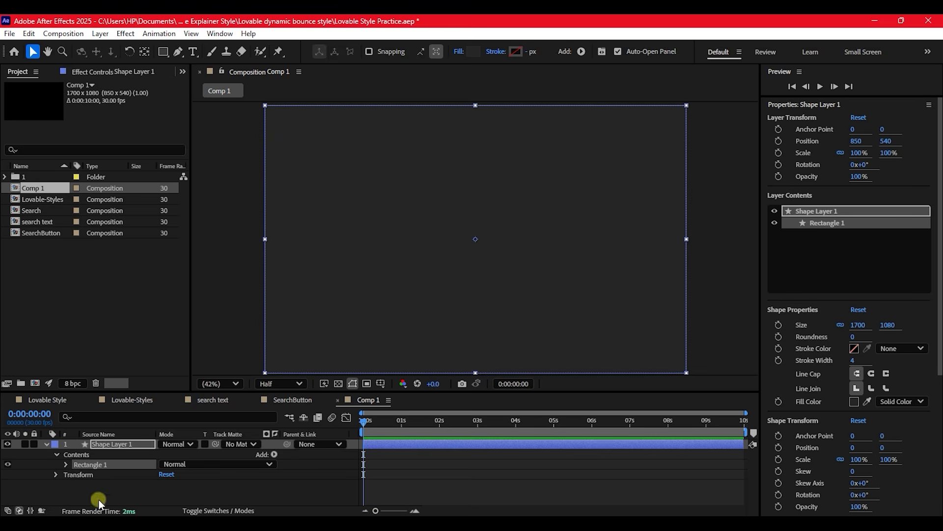
# Step: Set the roundness of the shape layer's rectangle path to 50 and collapse the layer
pyautogui.click(65, 465)
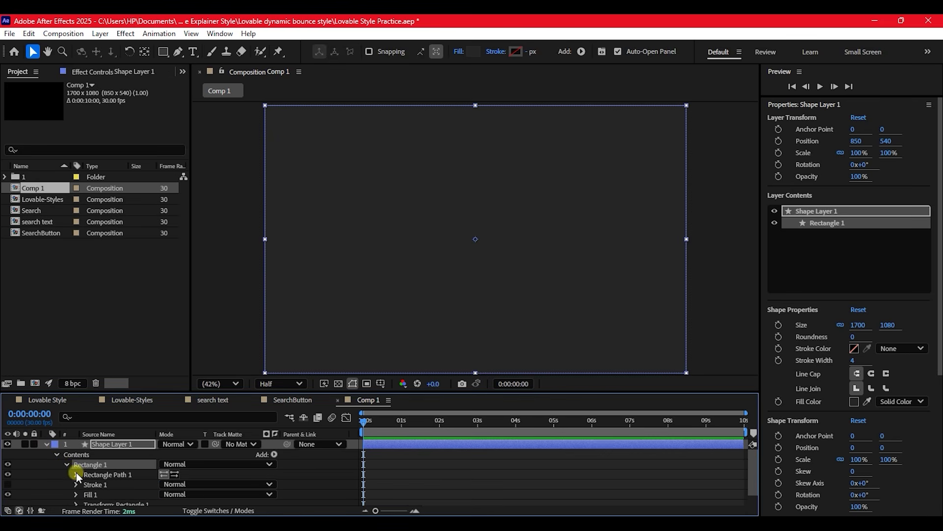
pyautogui.click(75, 474)
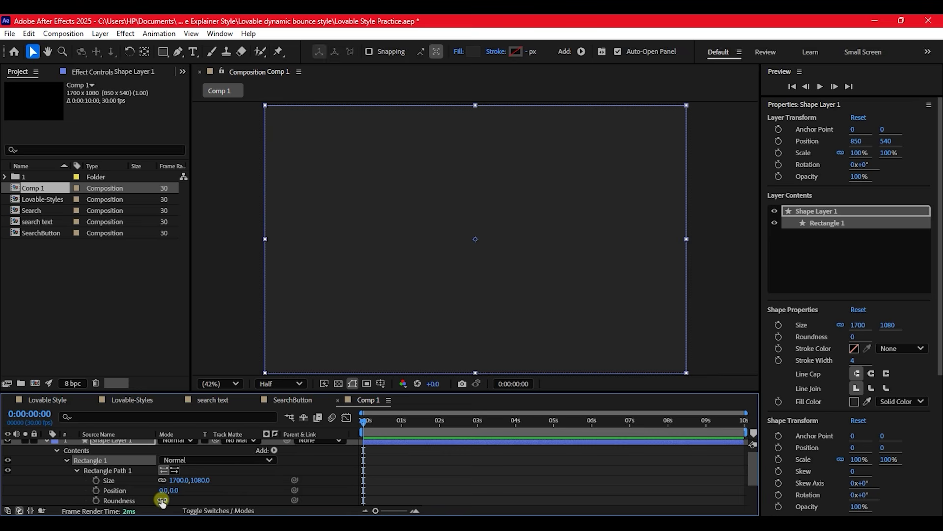
pyautogui.moveTo(163, 499); pyautogui.dragTo(193, 500)
pyautogui.scroll(-2, 47, 465)
pyautogui.scroll(2, 47, 464)
pyautogui.click(46, 444)
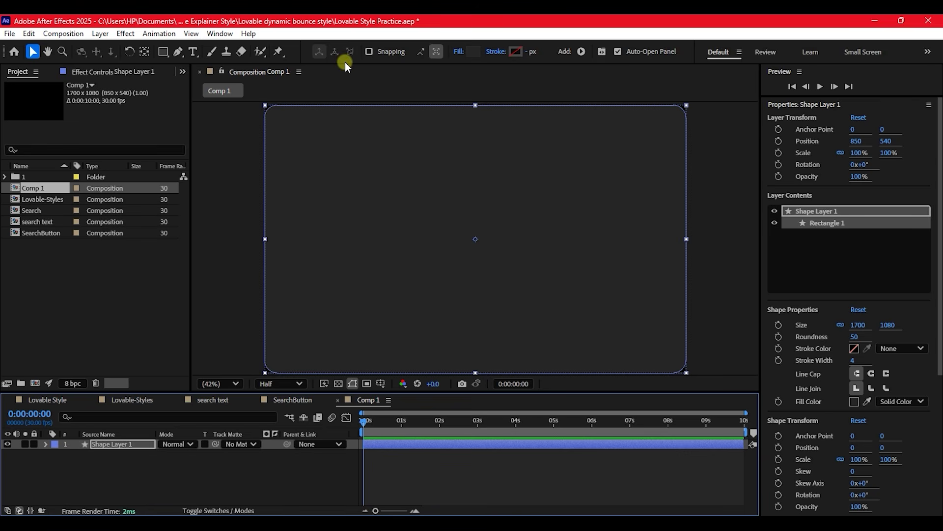
# Step: Rename the shape layer as MainPage BG
pyautogui.click(111, 447)
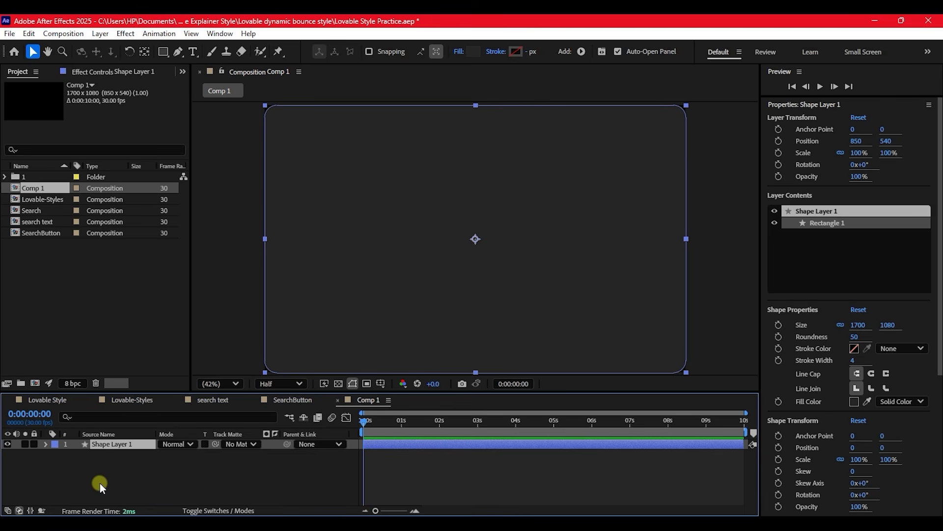
pyautogui.press('Return')
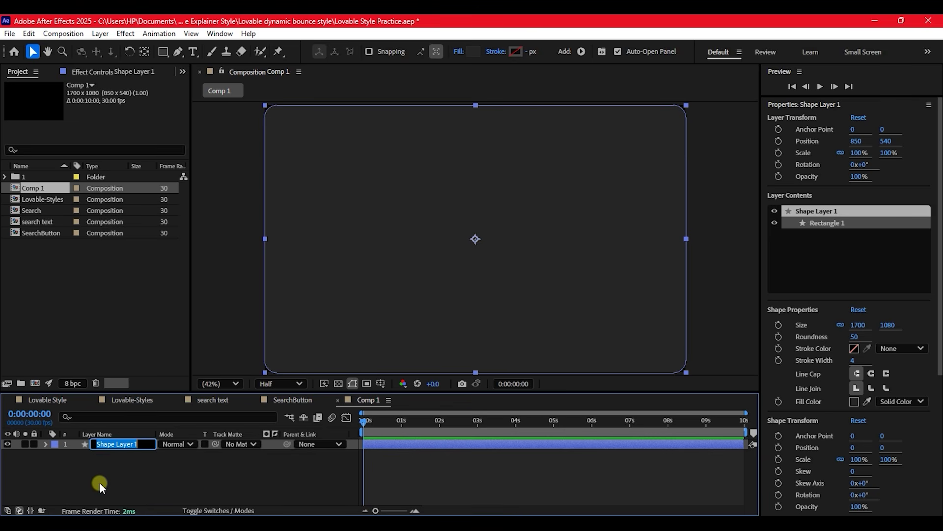
pyautogui.write('MainPage BG')
pyautogui.press('Return')
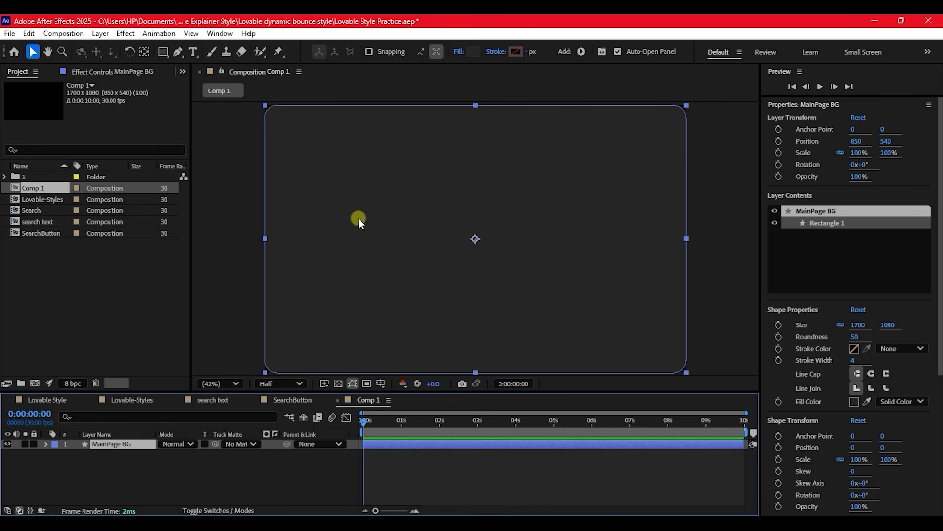
# Step: Set the MainPage BG fill color to near-black #101010 and deselect the layer
pyautogui.click(475, 51)
pyautogui.moveTo(345, 333); pyautogui.dragTo(338, 338)
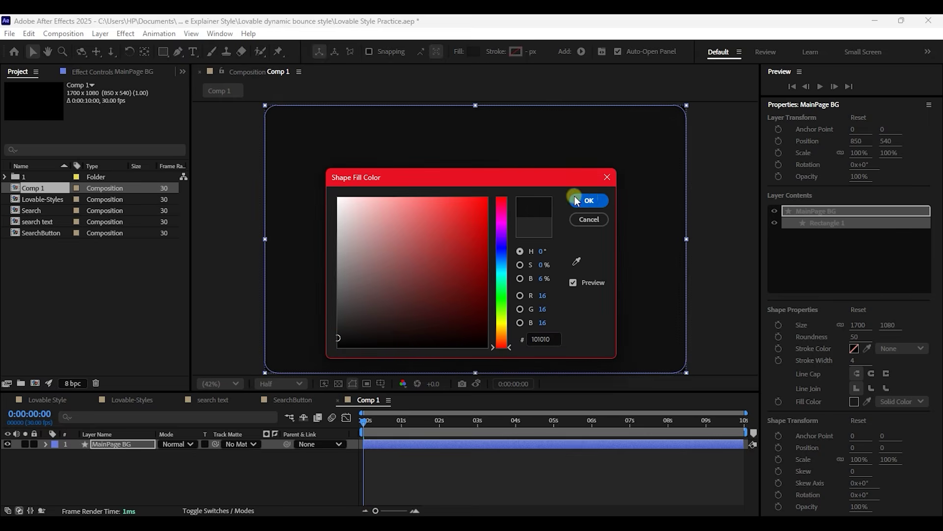
pyautogui.click(590, 199)
pyautogui.click(309, 459)
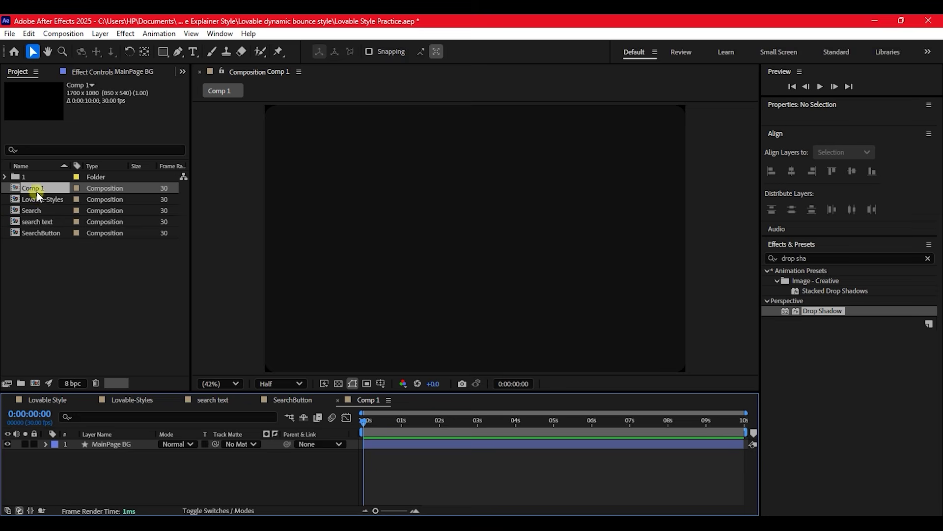
# Step: Add address bar.png from the web screebshots assets folder above MainPage BG and scale it to 169%
pyautogui.click(5, 177)
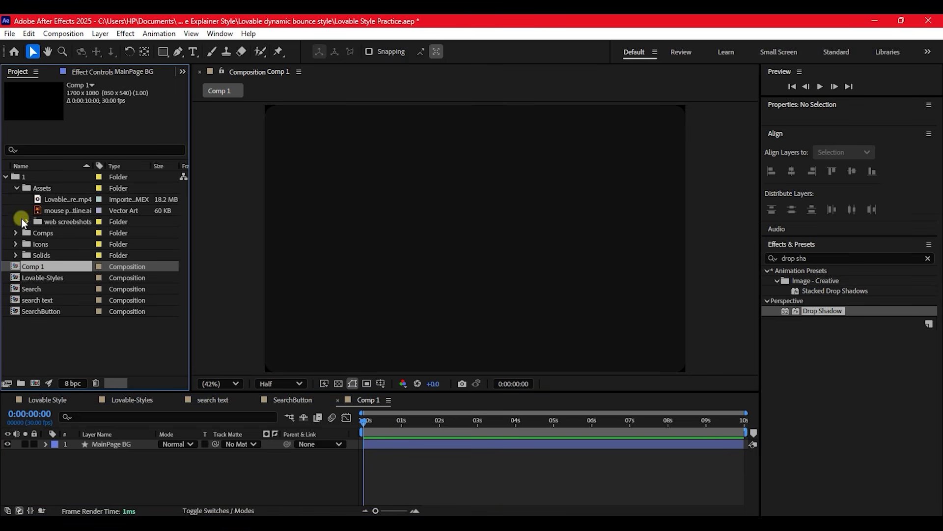
pyautogui.click(16, 188)
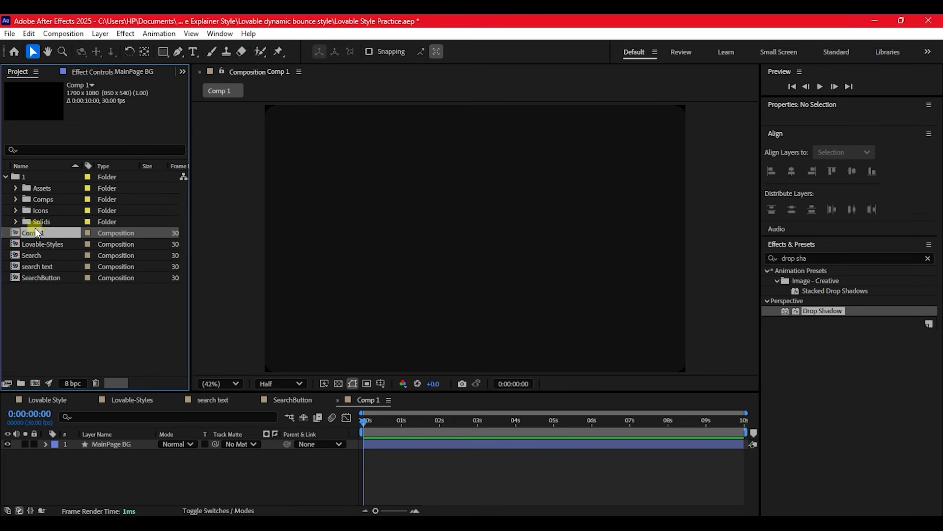
pyautogui.click(14, 188)
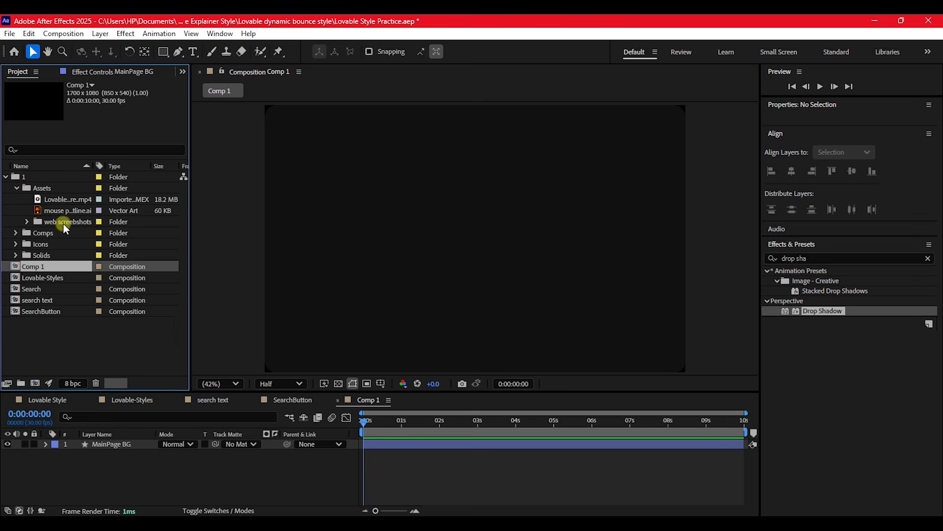
pyautogui.click(26, 221)
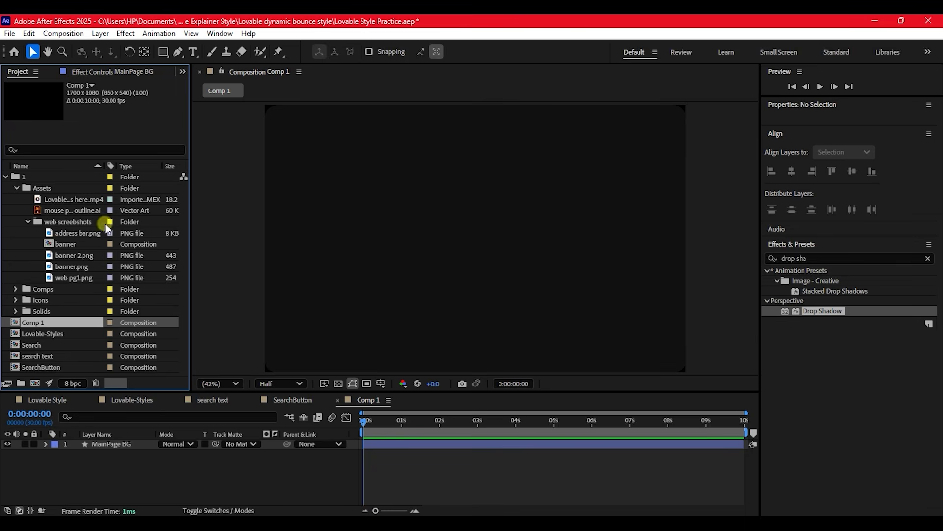
pyautogui.moveTo(63, 237); pyautogui.dragTo(348, 441)
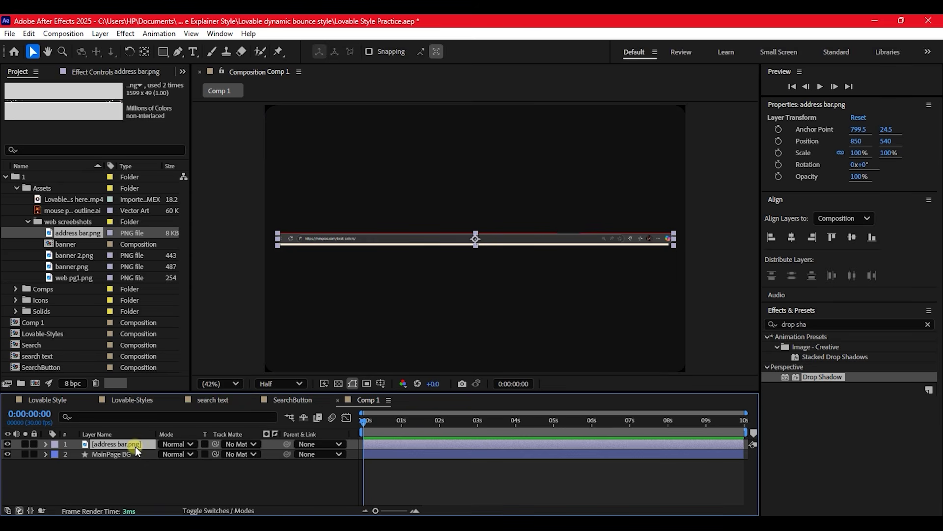
pyautogui.press('s')
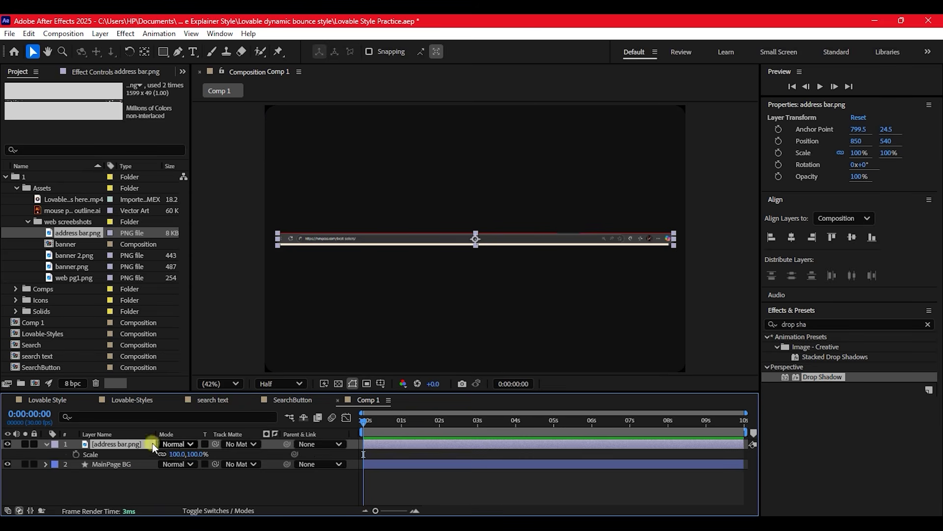
pyautogui.moveTo(178, 455); pyautogui.dragTo(208, 453)
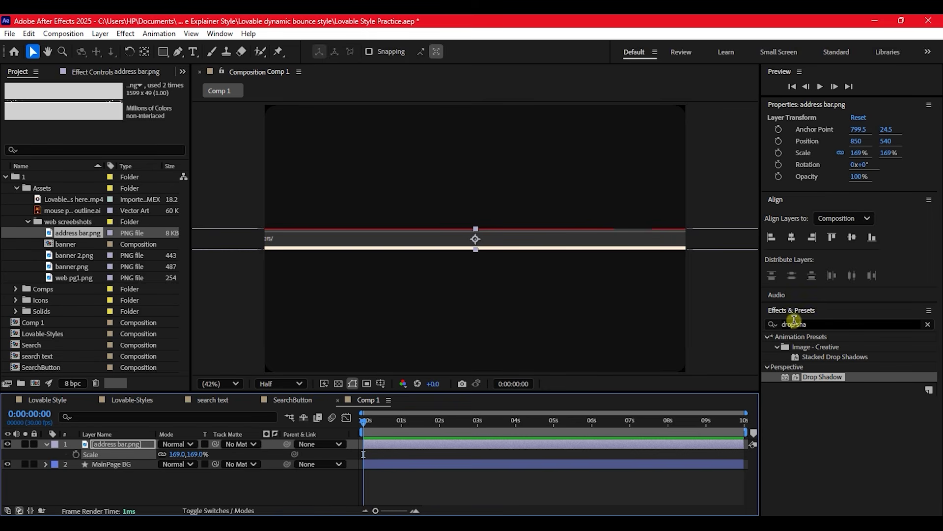
# Step: Apply the Change to Color effect to address bar.png, sampling From off the bar's grey and To off the dark page background
pyautogui.moveTo(816, 322); pyautogui.dragTo(758, 323)
pyautogui.write('c')
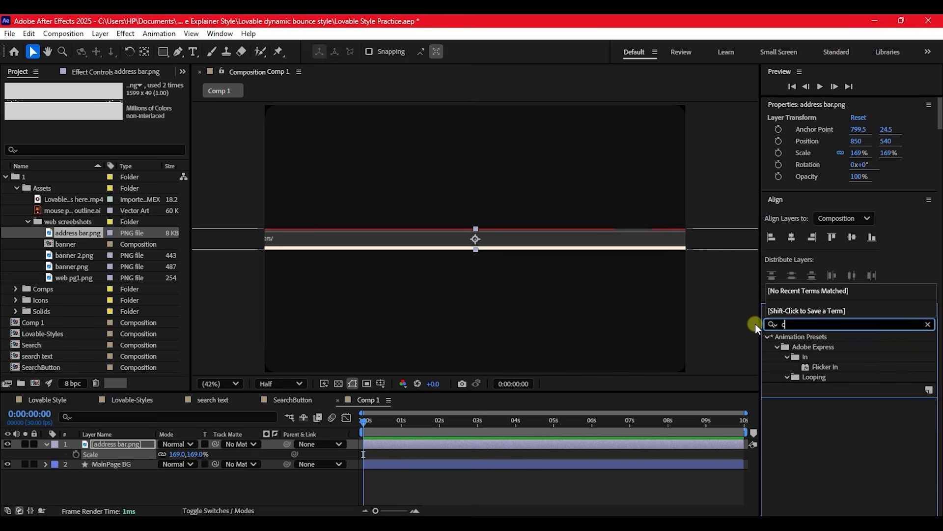
pyautogui.write('hange t')
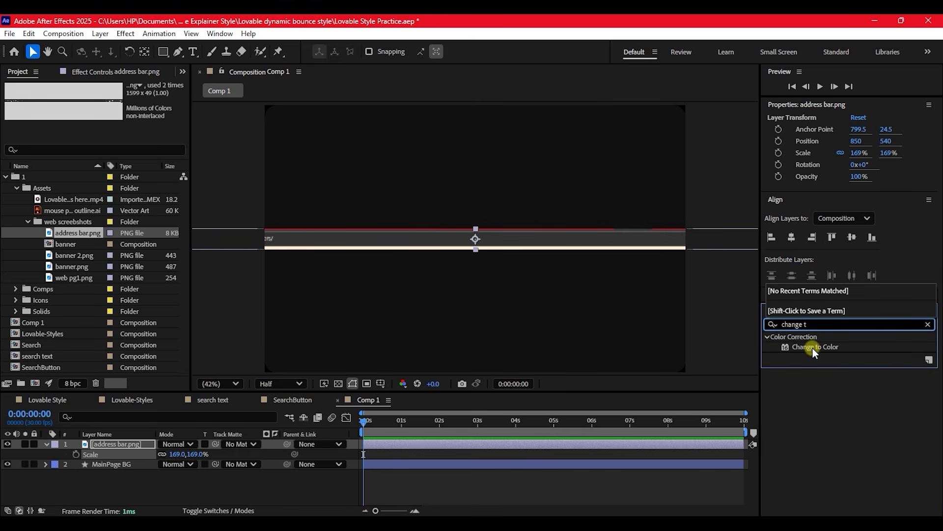
pyautogui.moveTo(812, 348); pyautogui.dragTo(487, 446)
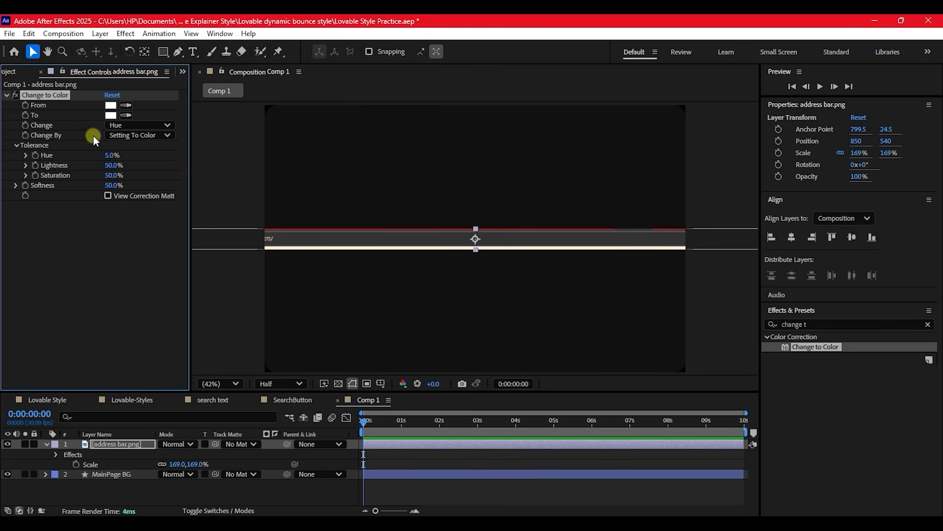
pyautogui.click(127, 105)
pyautogui.click(403, 238)
pyautogui.click(125, 114)
pyautogui.click(392, 153)
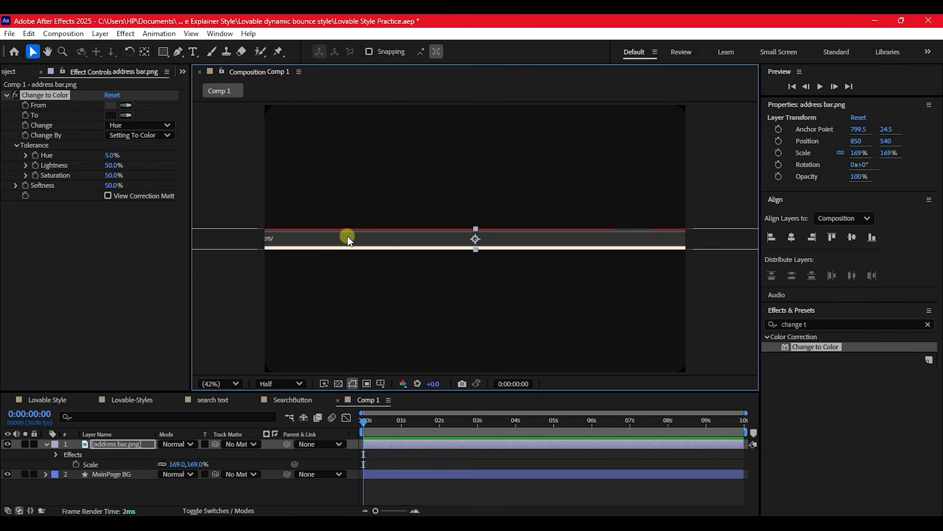
# Step: Set the effect's Change option to Hue & Lightness and reposition the address bar to about 1420.9, 521
pyautogui.moveTo(346, 236); pyautogui.dragTo(473, 215)
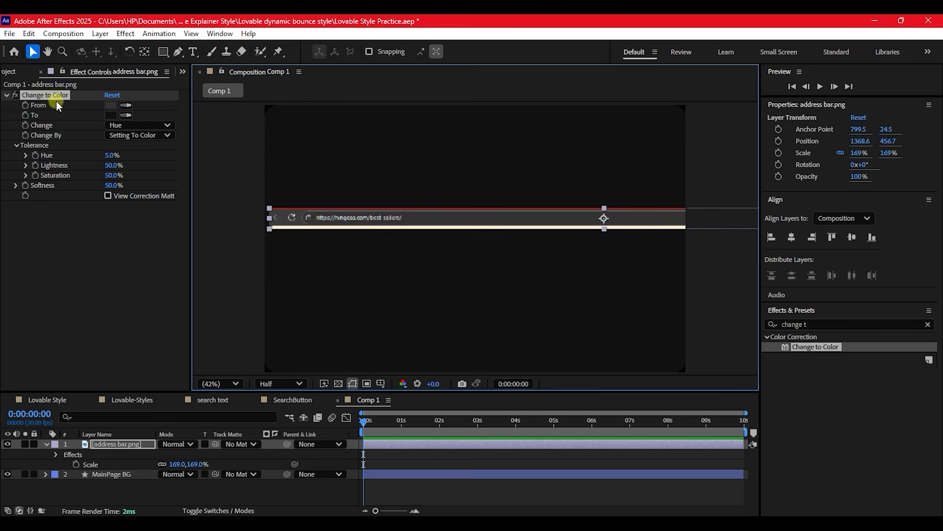
pyautogui.click(146, 125)
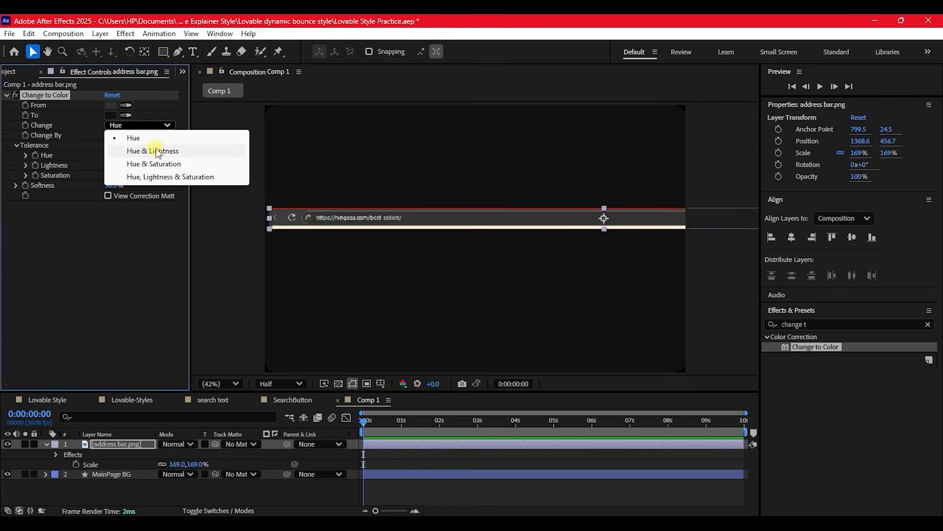
pyautogui.click(156, 151)
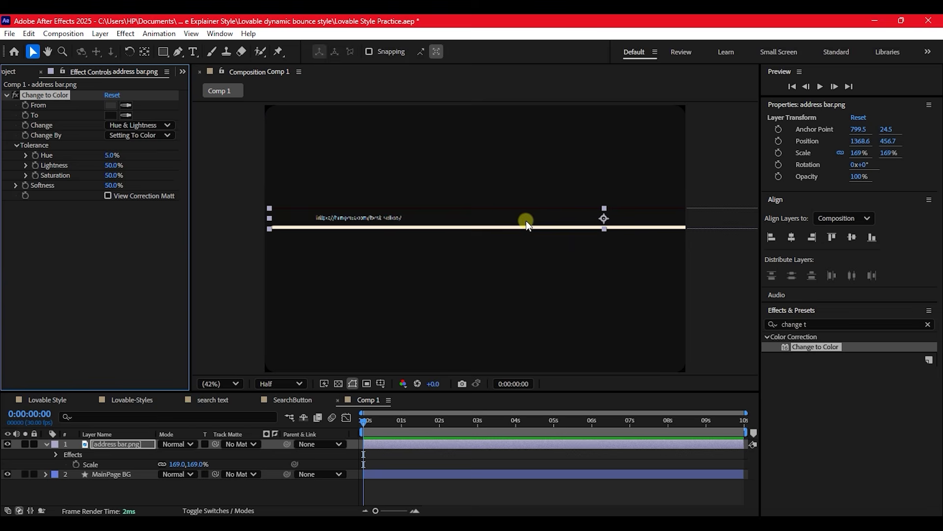
pyautogui.moveTo(605, 218); pyautogui.dragTo(619, 234)
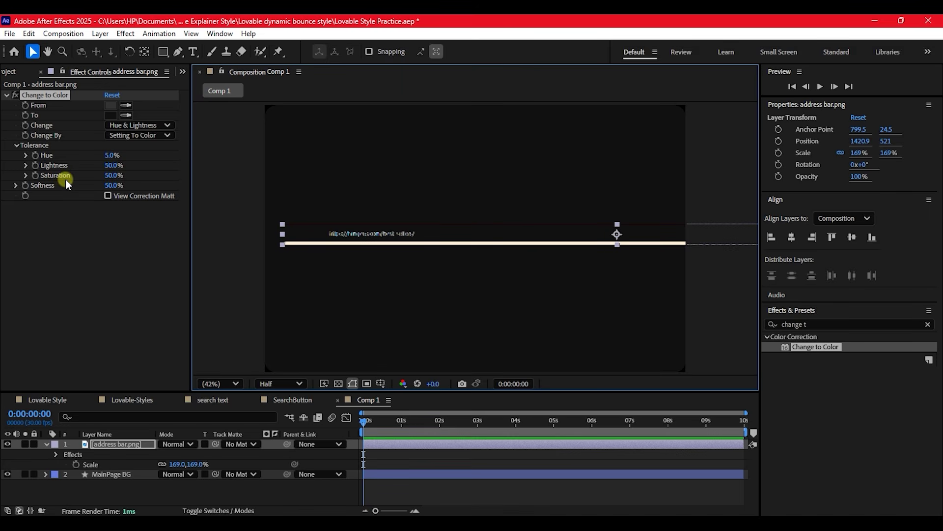
# Step: Try lowering the Change to Color effect's Saturation tolerance to 0%, and undo the tolerance changes
pyautogui.moveTo(110, 175); pyautogui.dragTo(78, 176)
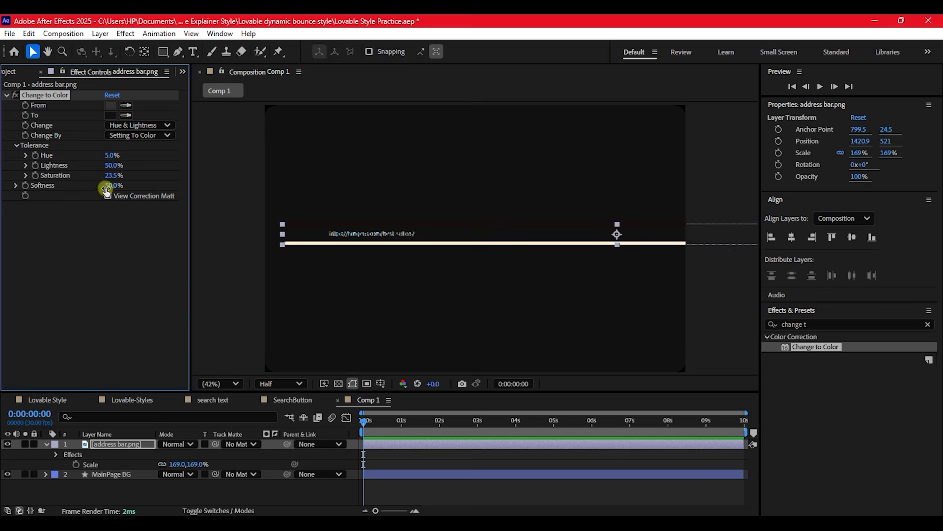
pyautogui.moveTo(113, 175); pyautogui.dragTo(76, 175)
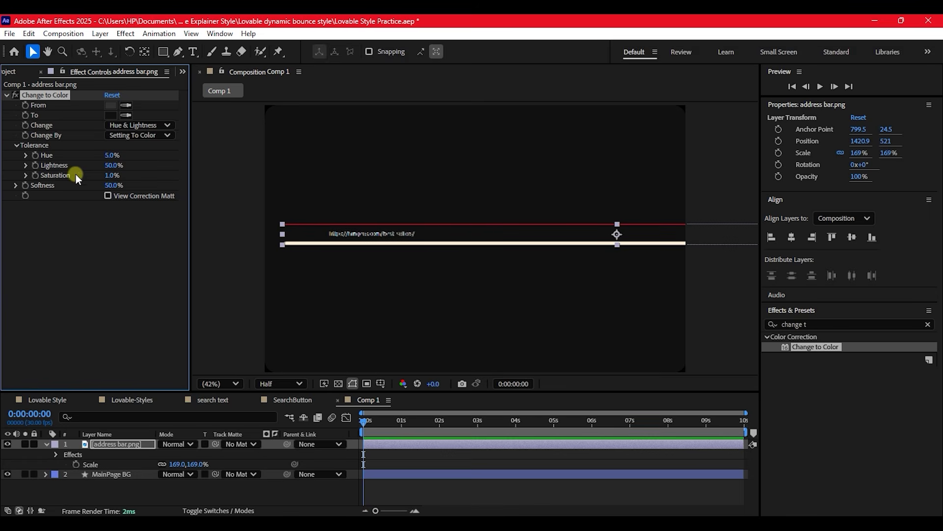
pyautogui.click(110, 175)
pyautogui.write('0')
pyautogui.press('Return')
pyautogui.click(109, 176)
pyautogui.click(90, 198)
pyautogui.hotkey('ctrl', 'z')
pyautogui.hotkey('ctrl', 'z')
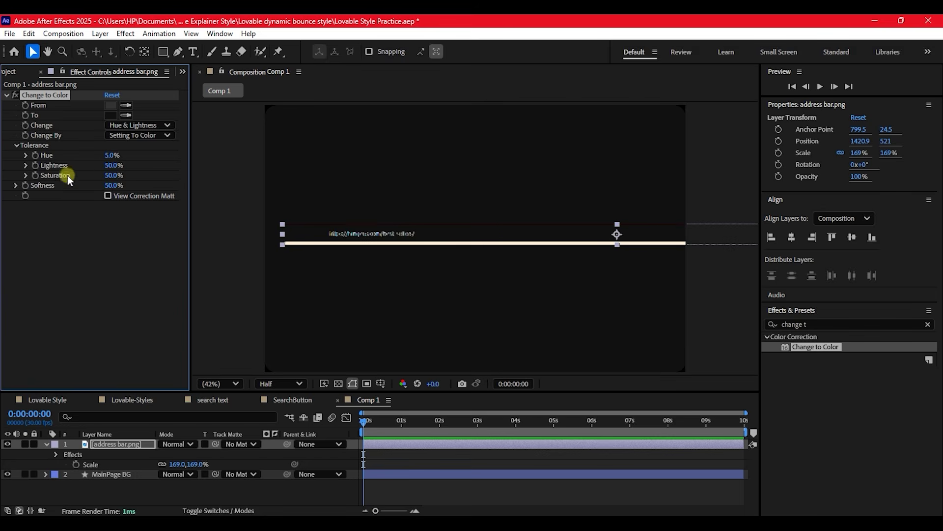
# Step: Set the Change to Color effect's Lightness tolerance to 2% and the composition preview resolution to Full
pyautogui.moveTo(107, 166); pyautogui.dragTo(42, 159)
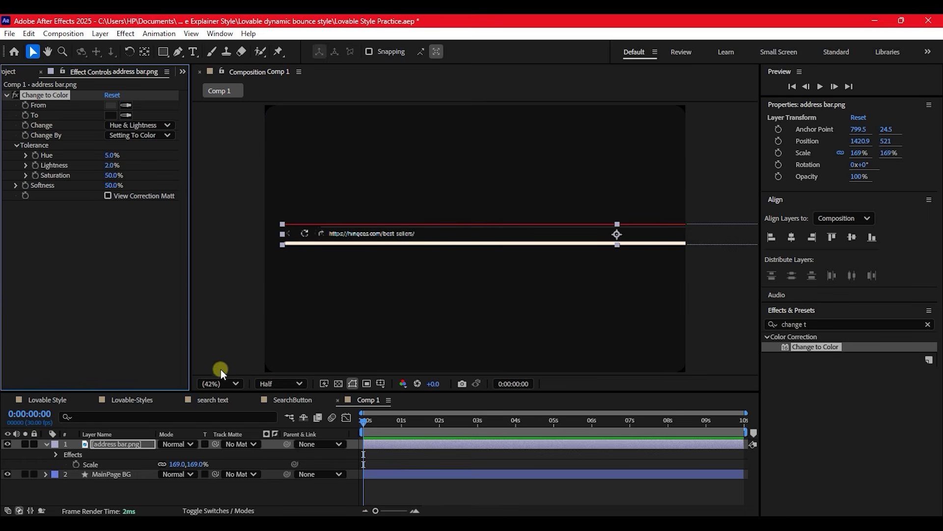
pyautogui.click(270, 383)
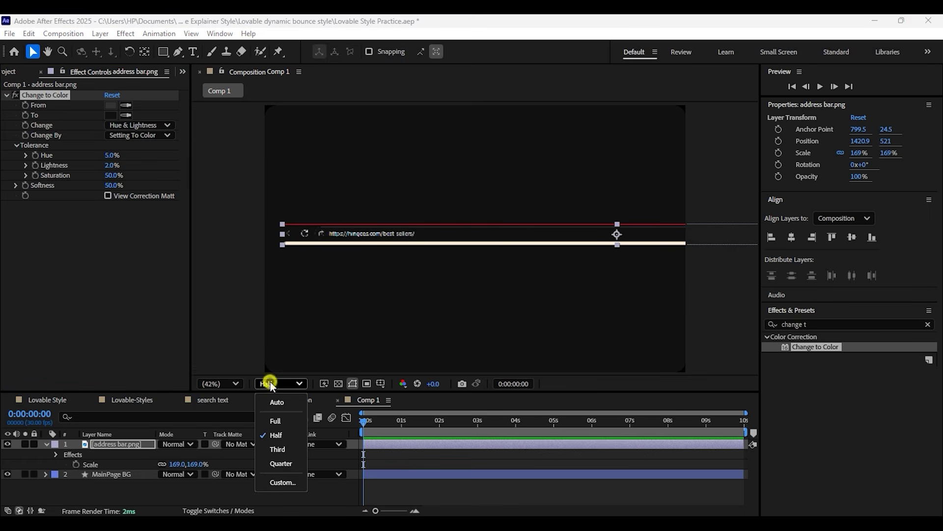
pyautogui.click(276, 420)
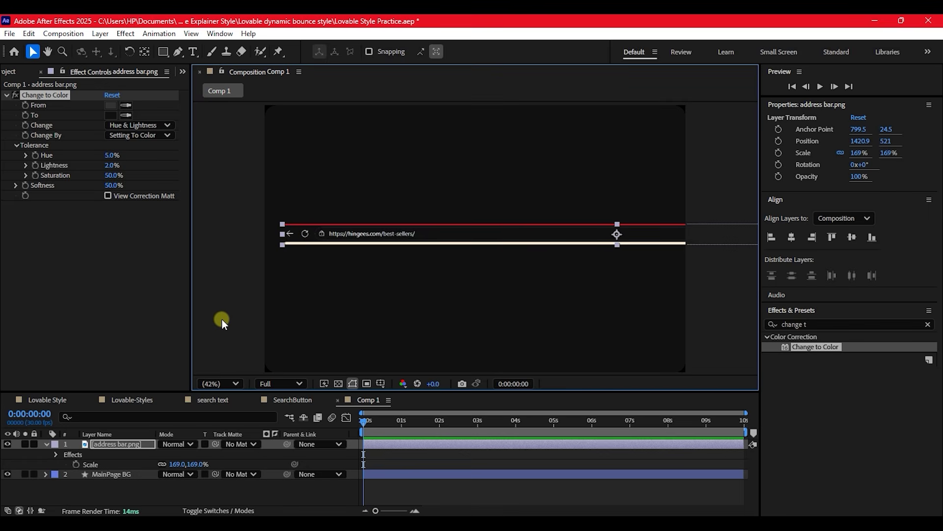
# Step: Save the project, then scale address bar.png to 120% and place it along the composition's top edge at about 954.7, 64.2
pyautogui.hotkey('ctrl', 's')
pyautogui.click(116, 445)
pyautogui.press('u')
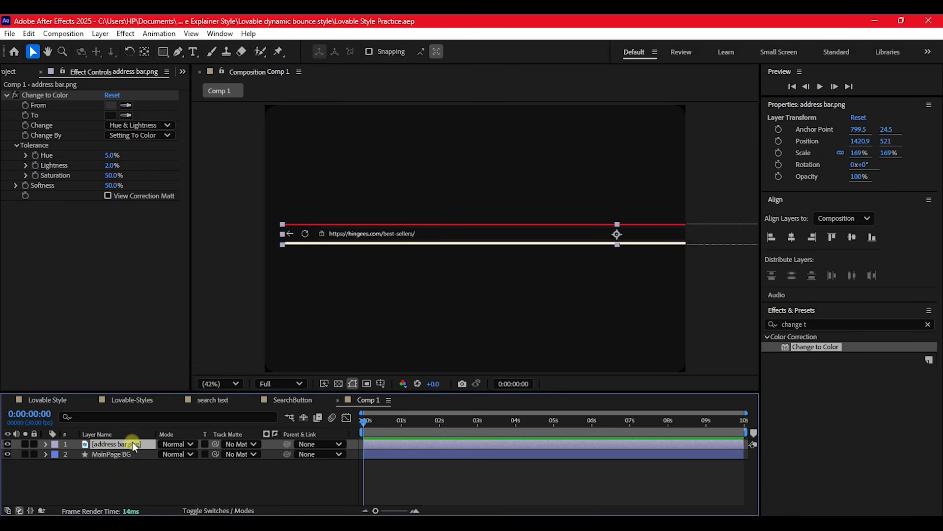
pyautogui.press('s')
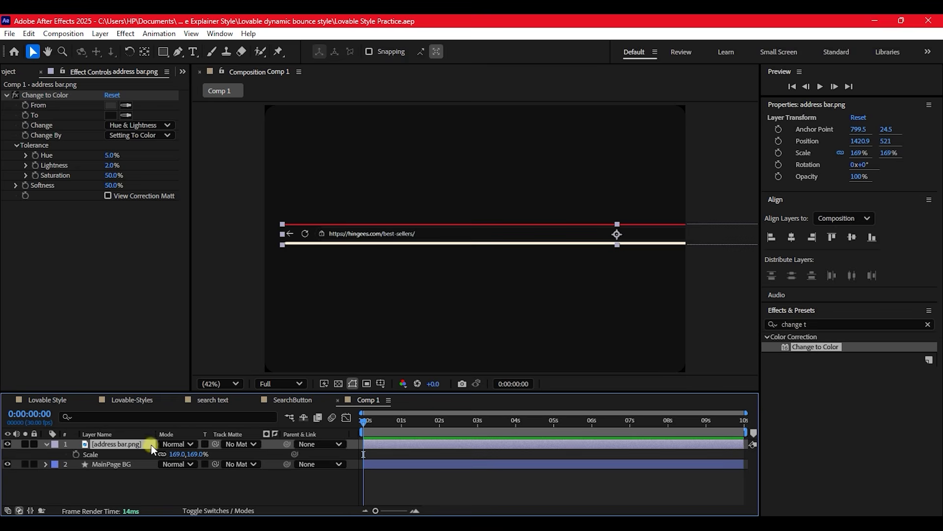
pyautogui.moveTo(176, 454); pyautogui.dragTo(156, 453)
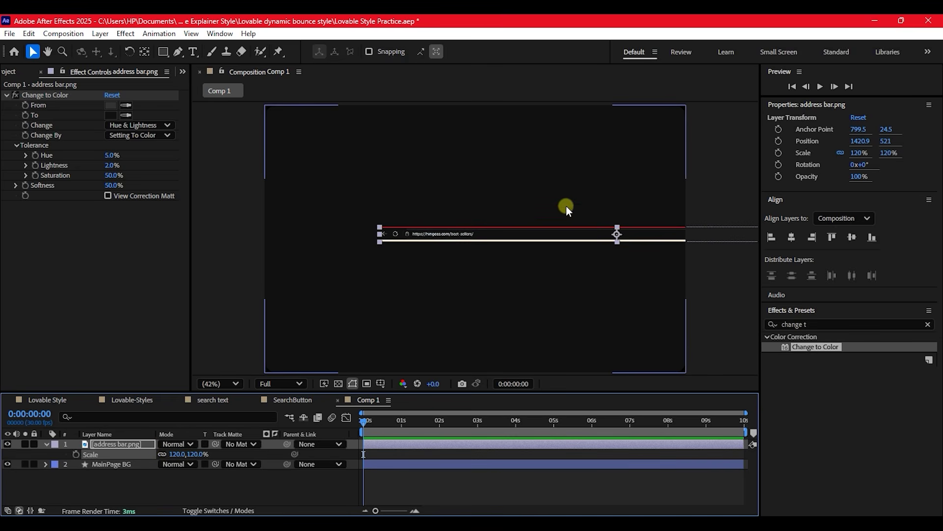
pyautogui.moveTo(614, 234); pyautogui.dragTo(501, 124)
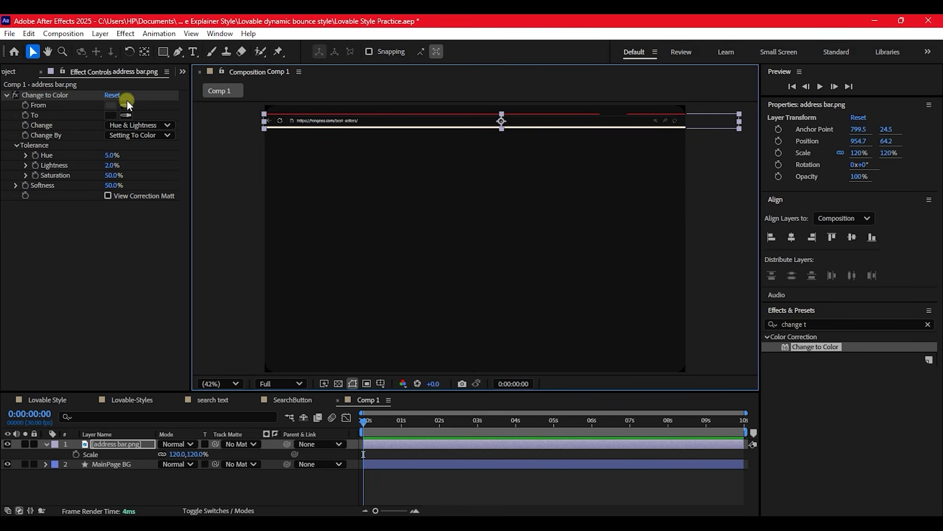
# Step: Draw a rectangular mask around address bar.png and stretch its sides to span the full width of the composition
pyautogui.click(163, 52)
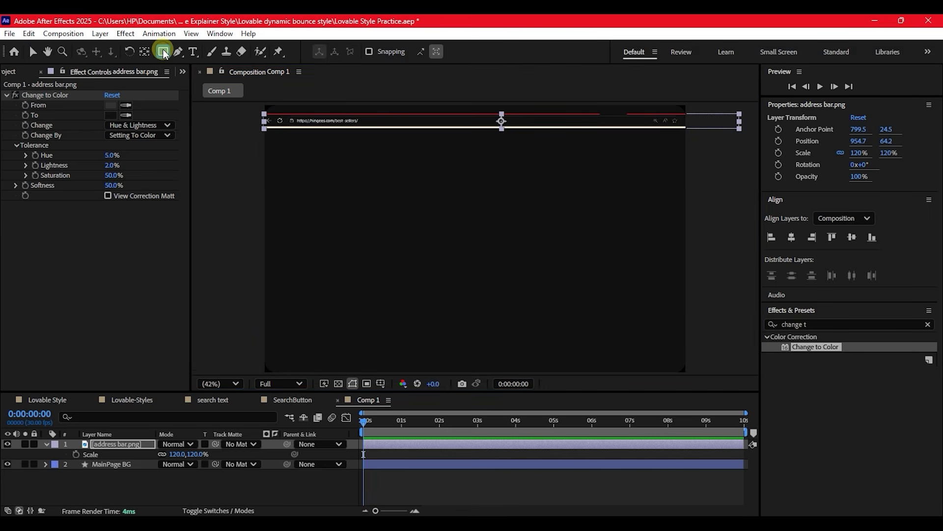
pyautogui.click(196, 50)
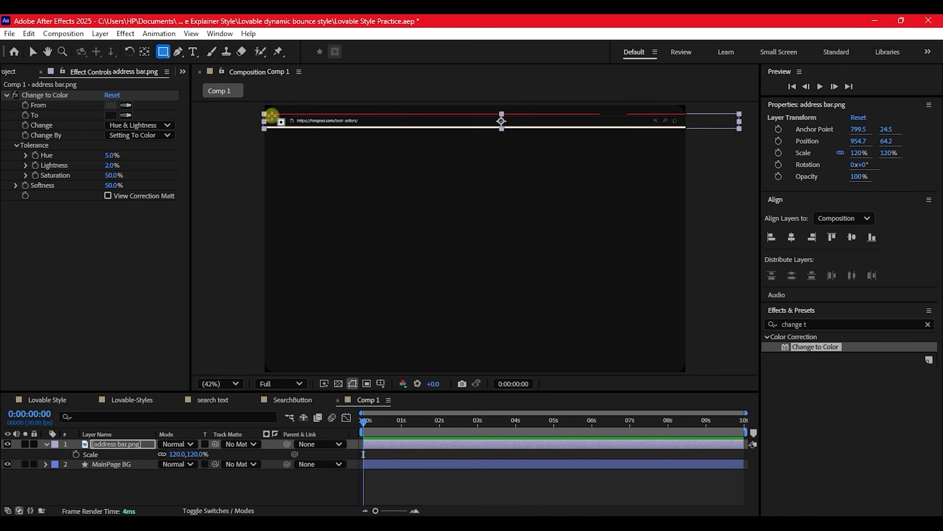
pyautogui.moveTo(271, 116); pyautogui.dragTo(602, 127)
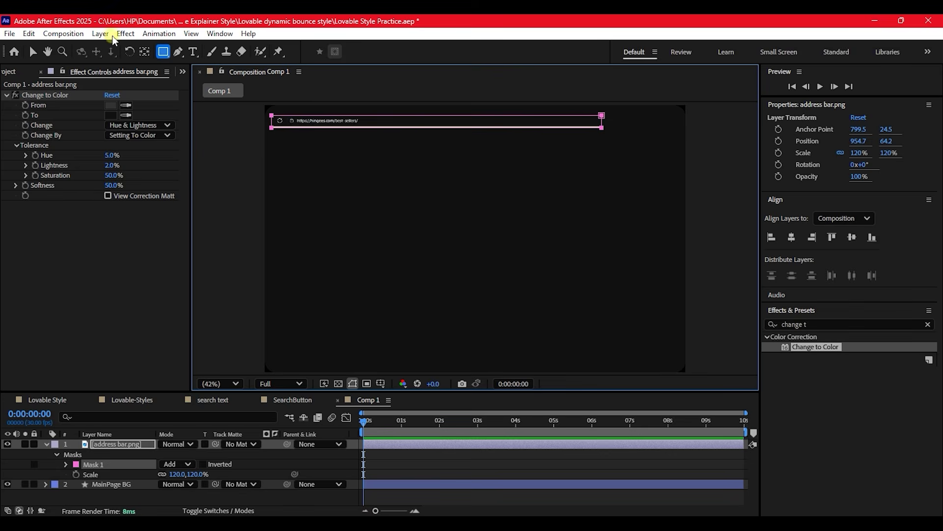
pyautogui.click(32, 51)
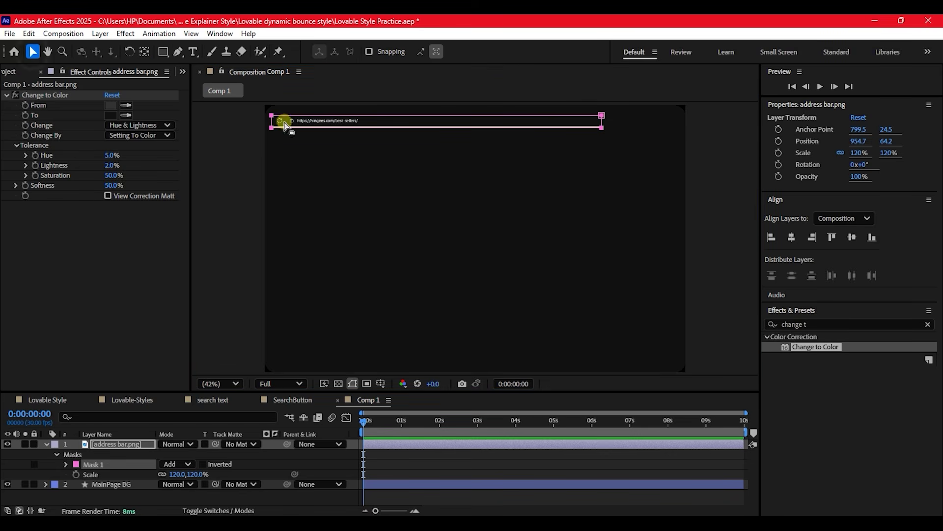
pyautogui.click(441, 129)
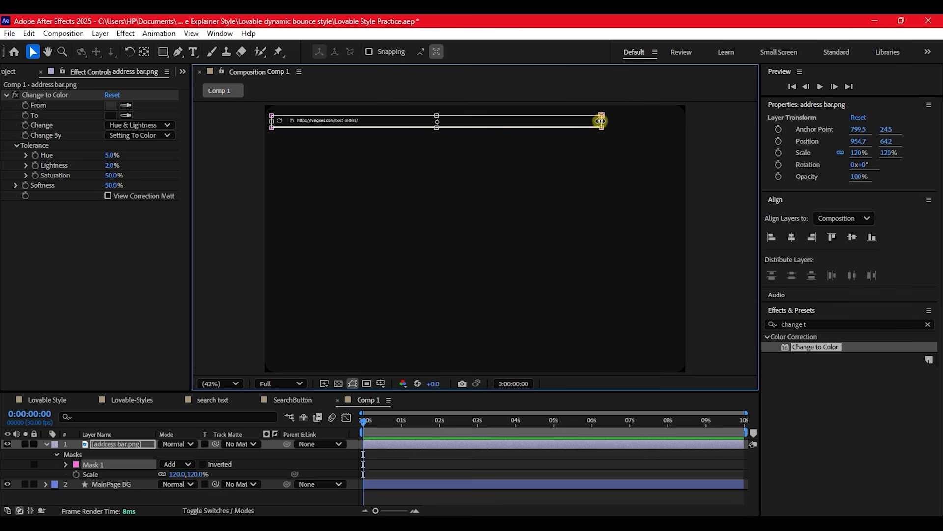
pyautogui.moveTo(601, 120); pyautogui.dragTo(683, 122)
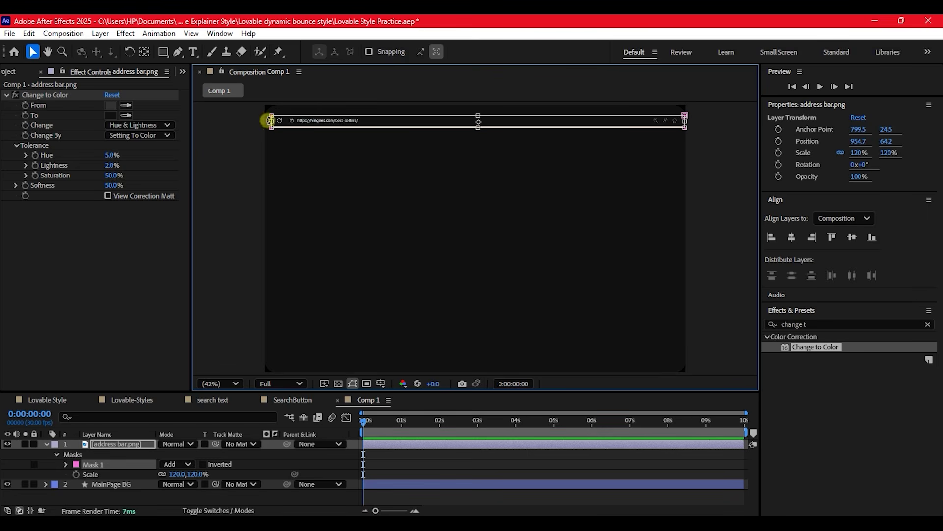
pyautogui.moveTo(272, 122); pyautogui.dragTo(262, 120)
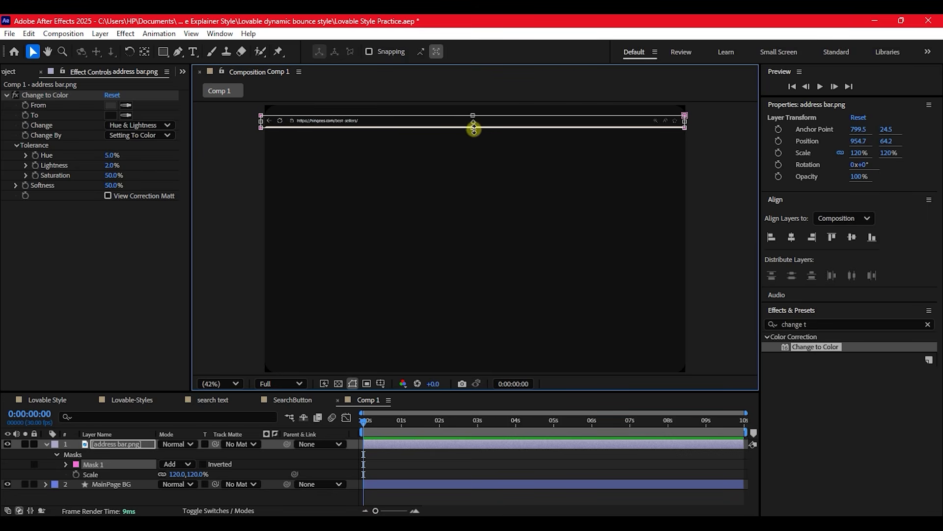
# Step: Raise the mask's bottom edge to crop out the white line under the address bar, and move its top edge up slightly
pyautogui.scroll(3, 473, 128)
pyautogui.press('h')
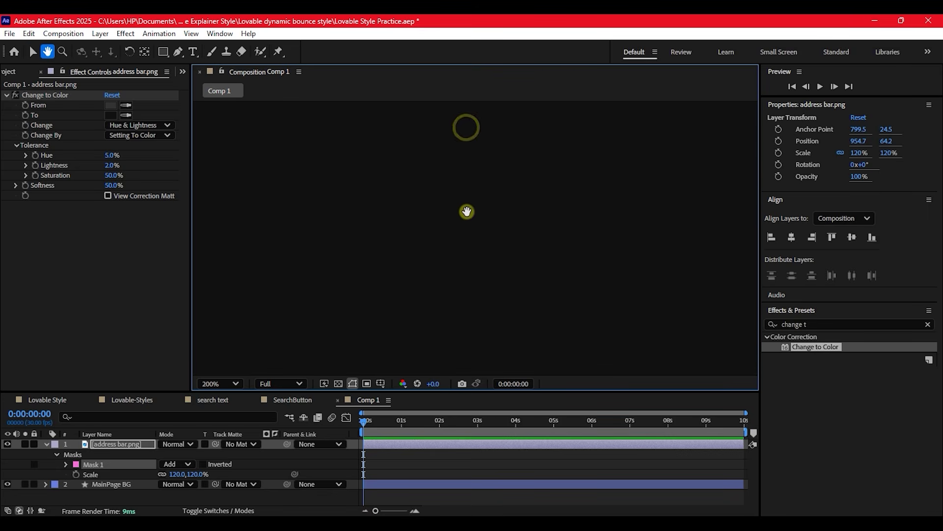
pyautogui.moveTo(471, 160); pyautogui.dragTo(460, 389)
pyautogui.moveTo(457, 198); pyautogui.dragTo(461, 287)
pyautogui.press('v')
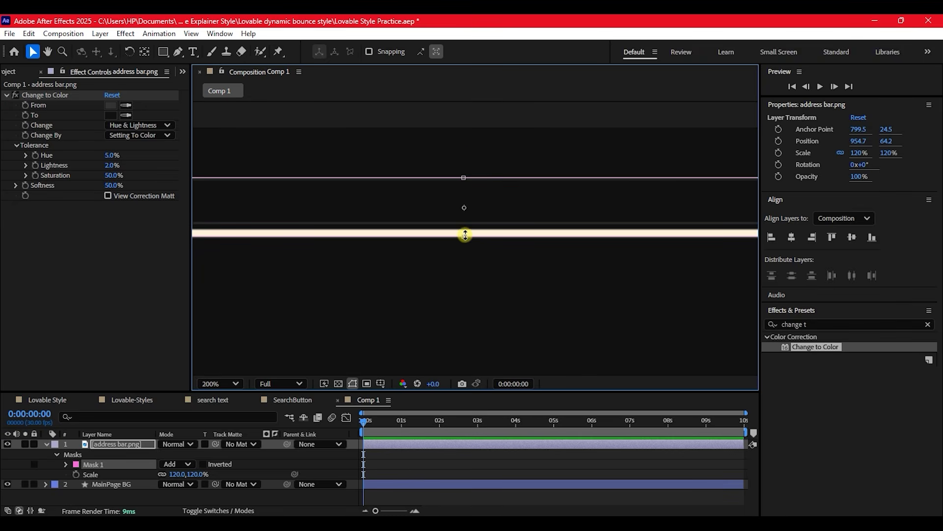
pyautogui.moveTo(465, 235); pyautogui.dragTo(468, 229)
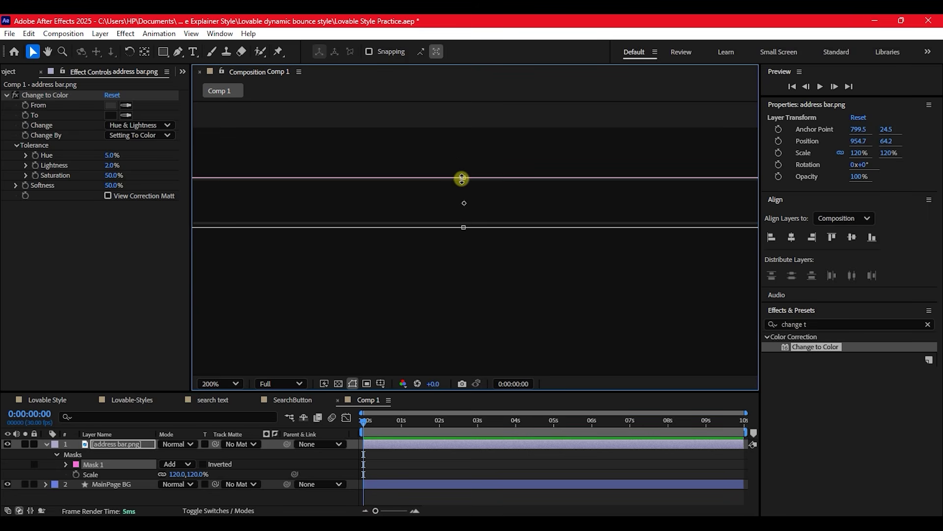
pyautogui.moveTo(462, 179)
pyautogui.mouseDown()
pyautogui.moveTo(463, 166)
pyautogui.moveTo(465, 175)
pyautogui.mouseUp()
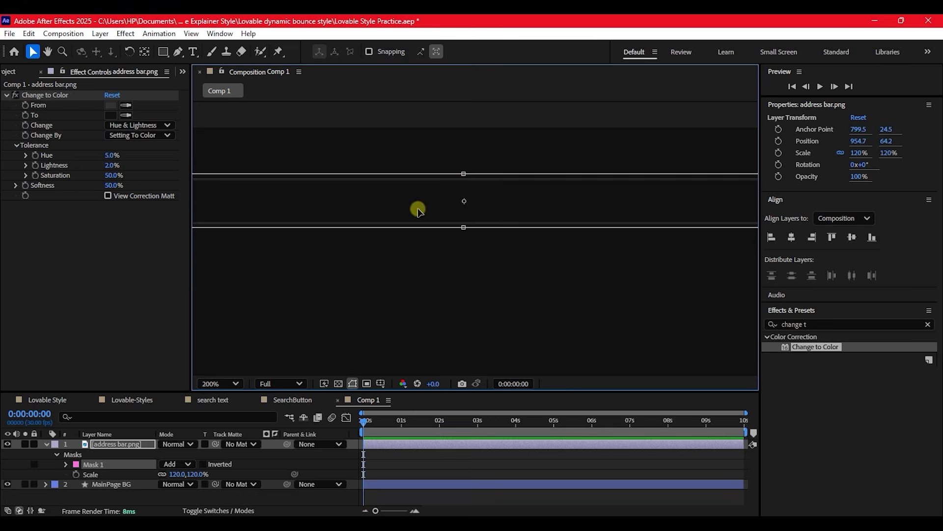
pyautogui.click(217, 384)
pyautogui.click(233, 161)
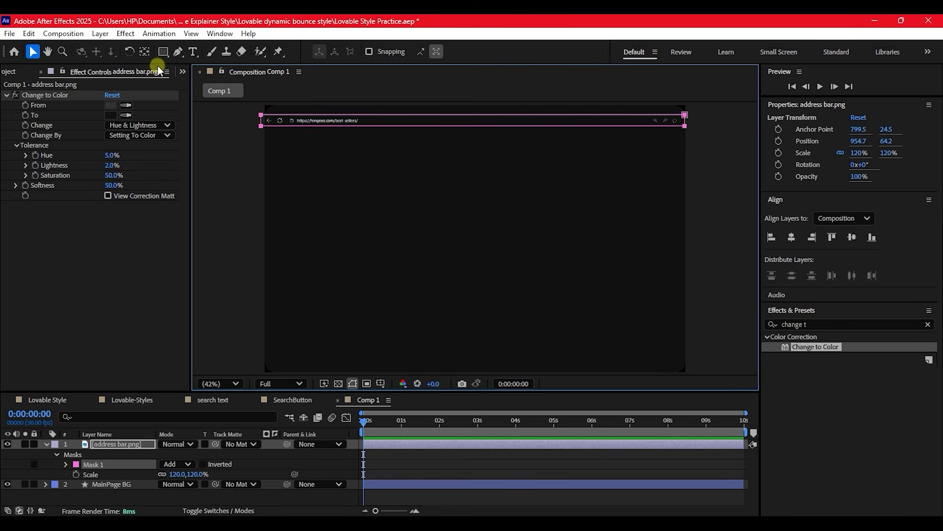
# Step: Center the address bar layer's anchor point on its masked area and align the layer horizontally to the composition's center
pyautogui.click(145, 51)
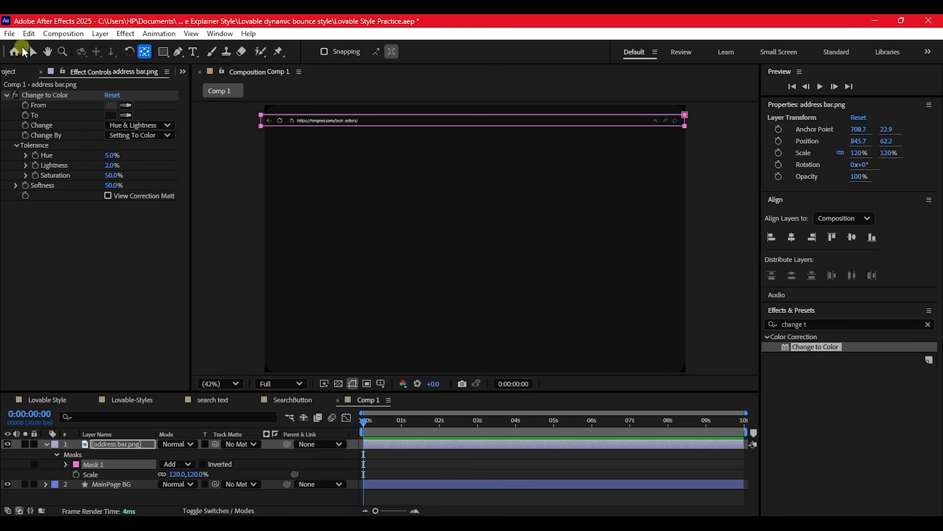
pyautogui.click(33, 52)
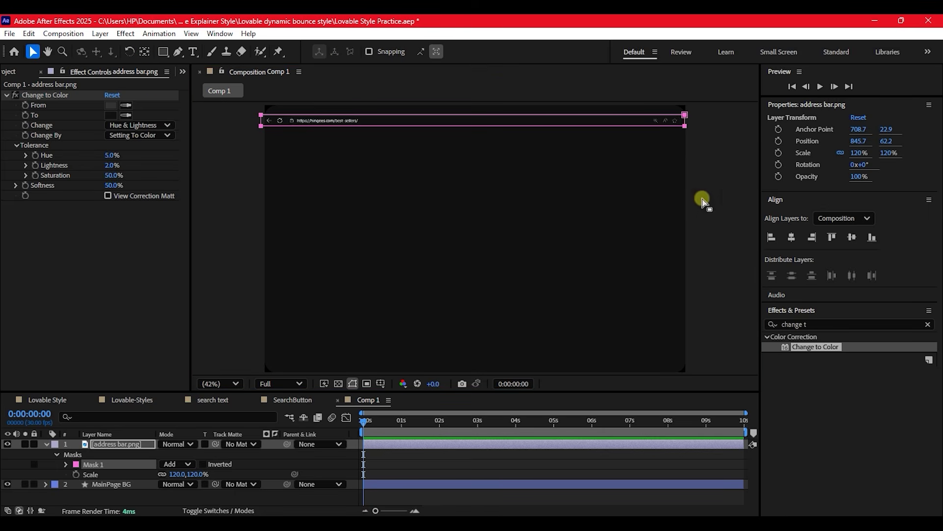
pyautogui.click(790, 237)
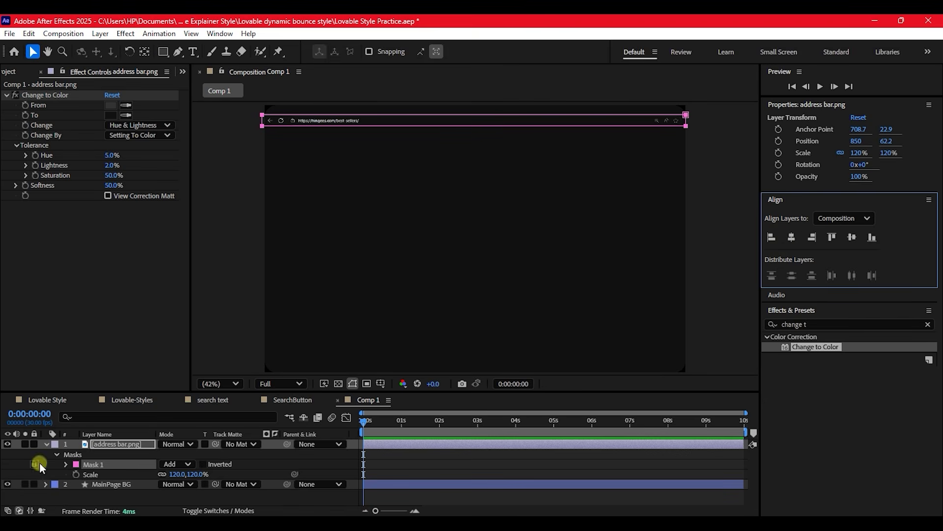
pyautogui.click(101, 447)
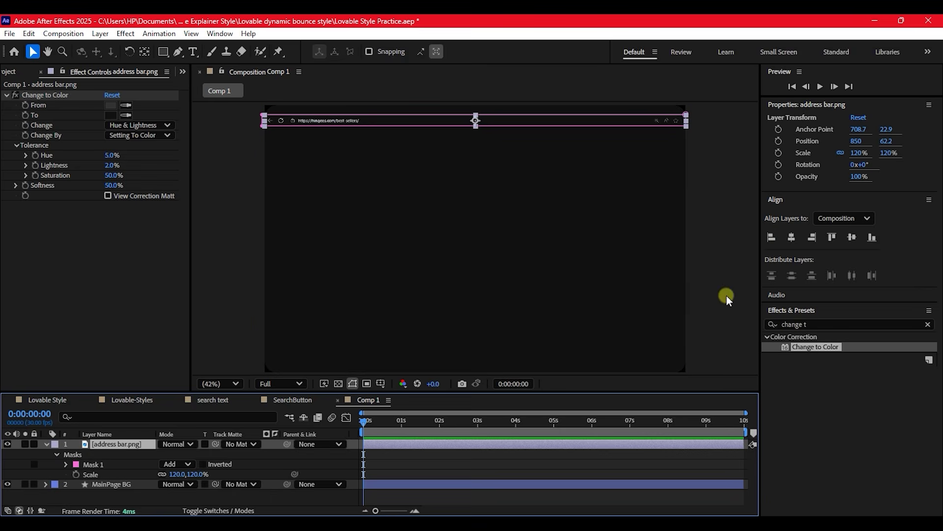
pyautogui.click(792, 236)
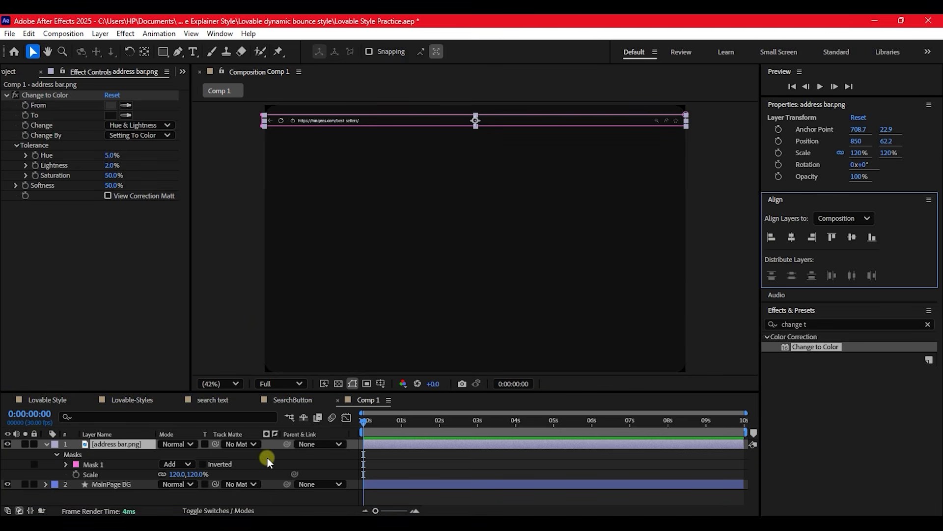
# Step: Move the address bar up to the composition's top edge by setting its vertical position to 27.2
pyautogui.click(238, 438)
pyautogui.press('p')
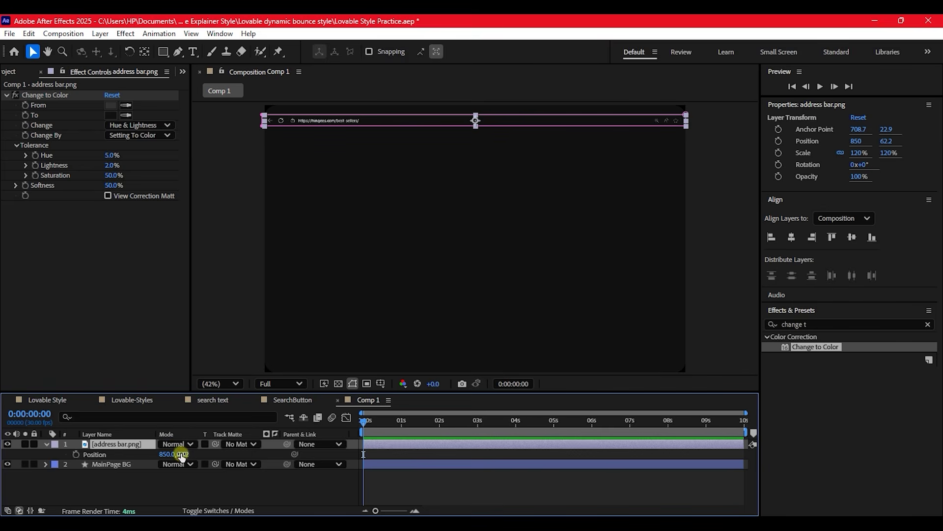
pyautogui.moveTo(181, 457); pyautogui.dragTo(163, 450)
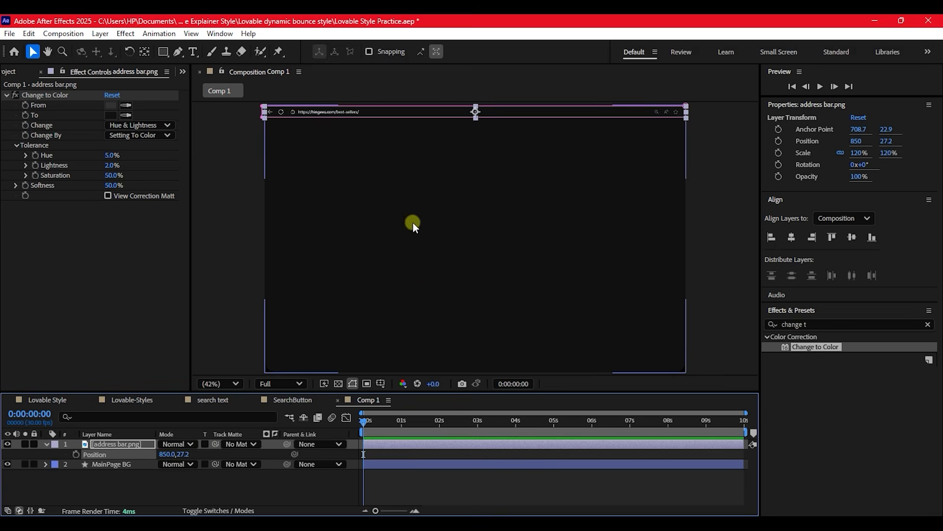
# Step: Draw a rectangle shape about 1156 × 987 px below the address bar, filling the right part of the page
pyautogui.click(117, 487)
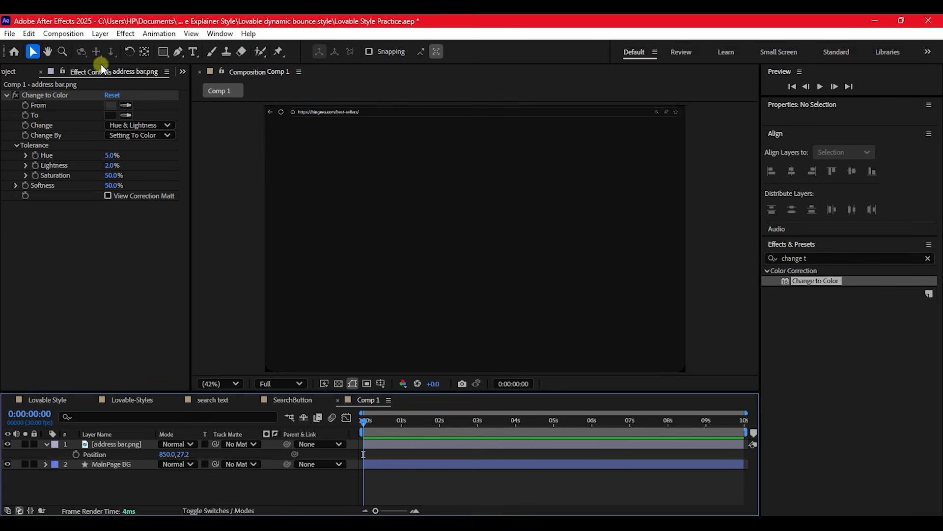
pyautogui.click(163, 52)
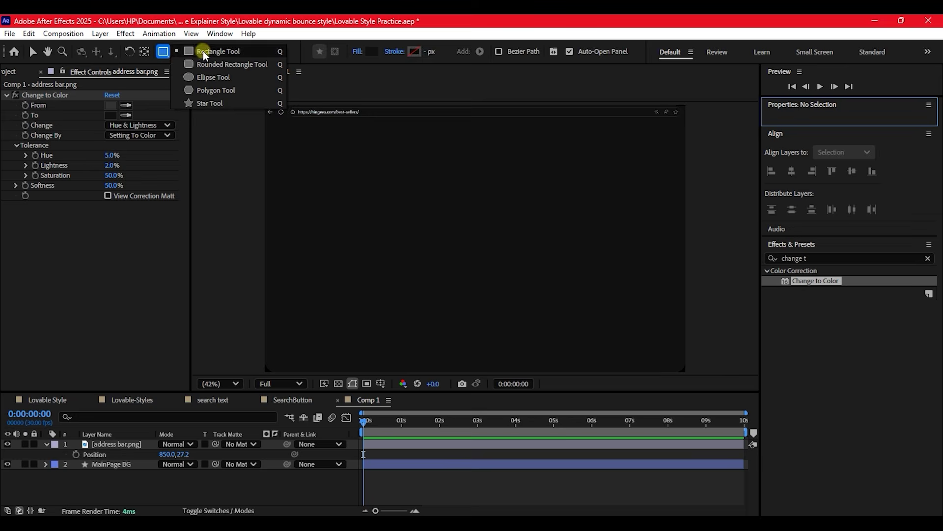
pyautogui.click(204, 51)
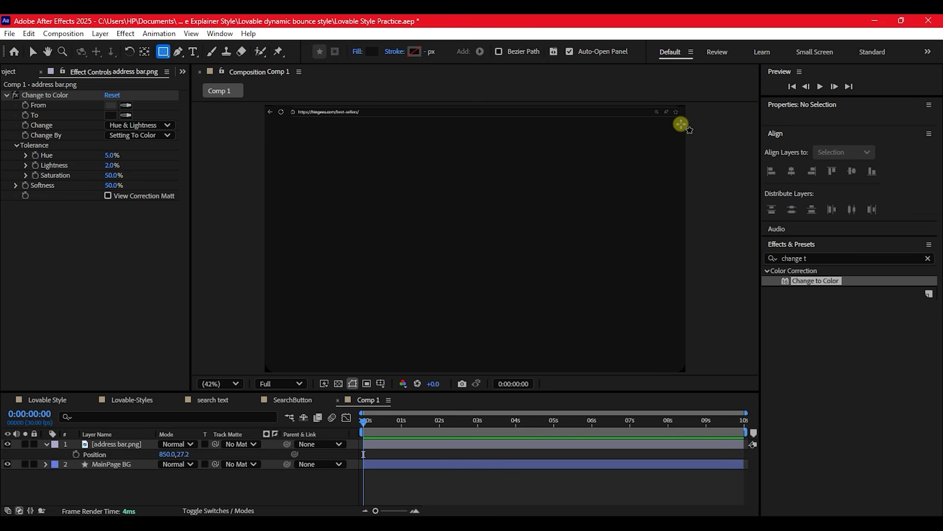
pyautogui.moveTo(681, 123)
pyautogui.mouseDown()
pyautogui.moveTo(379, 172)
pyautogui.moveTo(370, 204)
pyautogui.moveTo(388, 255)
pyautogui.mouseUp()
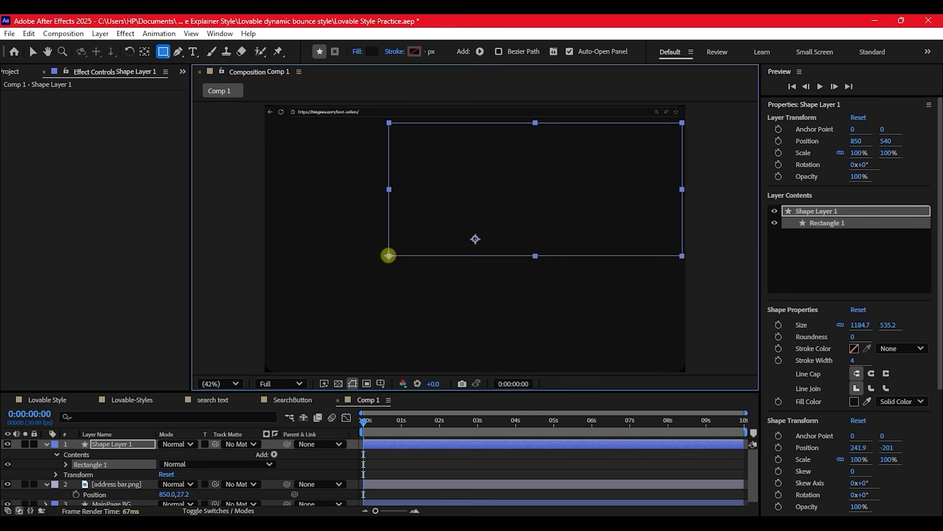
pyautogui.moveTo(389, 255); pyautogui.dragTo(389, 368)
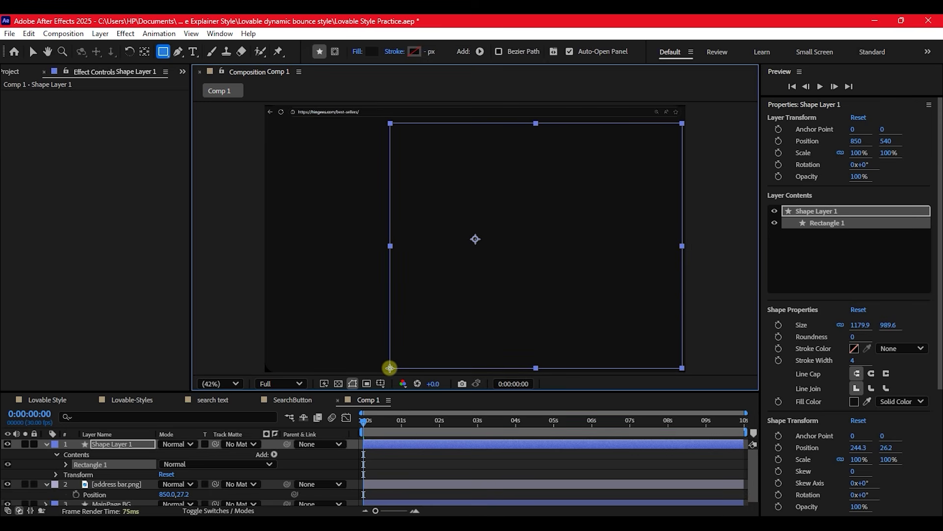
pyautogui.moveTo(389, 368); pyautogui.dragTo(396, 368)
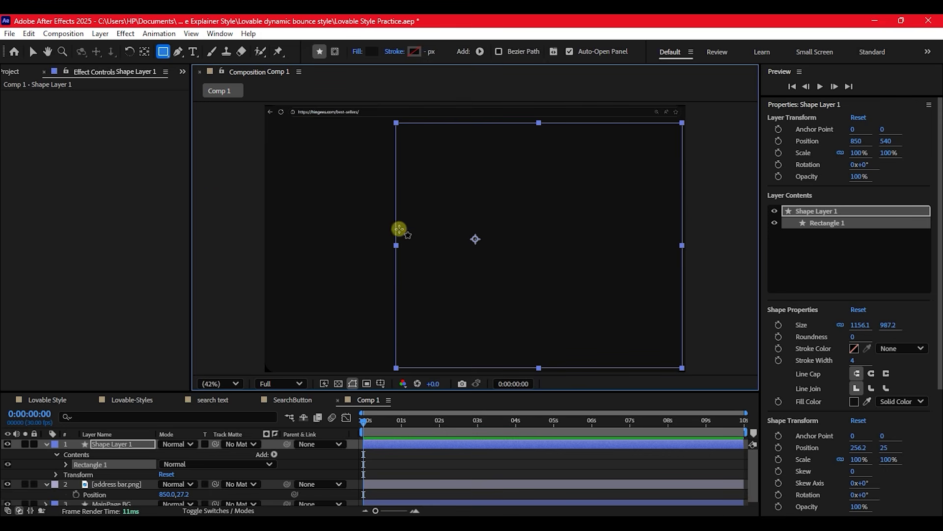
# Step: Center the new shape layer's anchor point on its rectangle
pyautogui.click(35, 50)
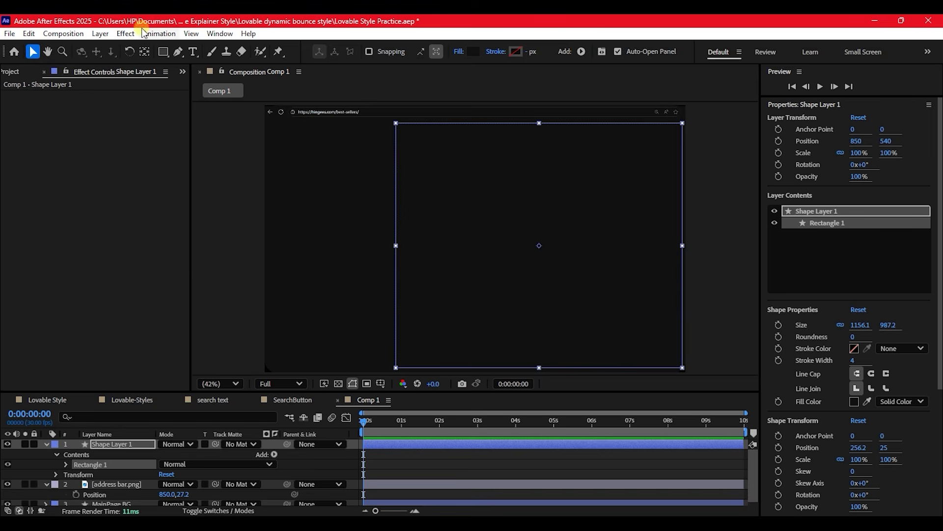
pyautogui.click(145, 51)
pyautogui.doubleClick(147, 52)
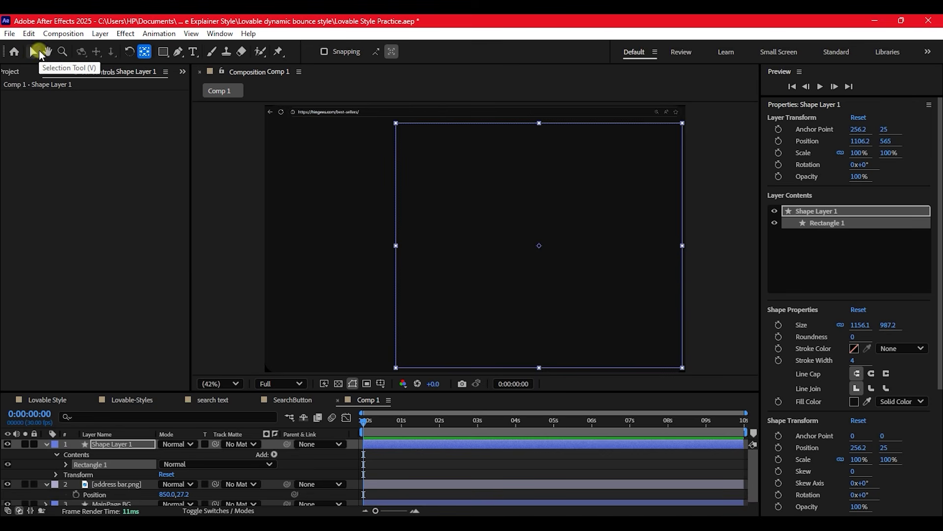
pyautogui.click(32, 52)
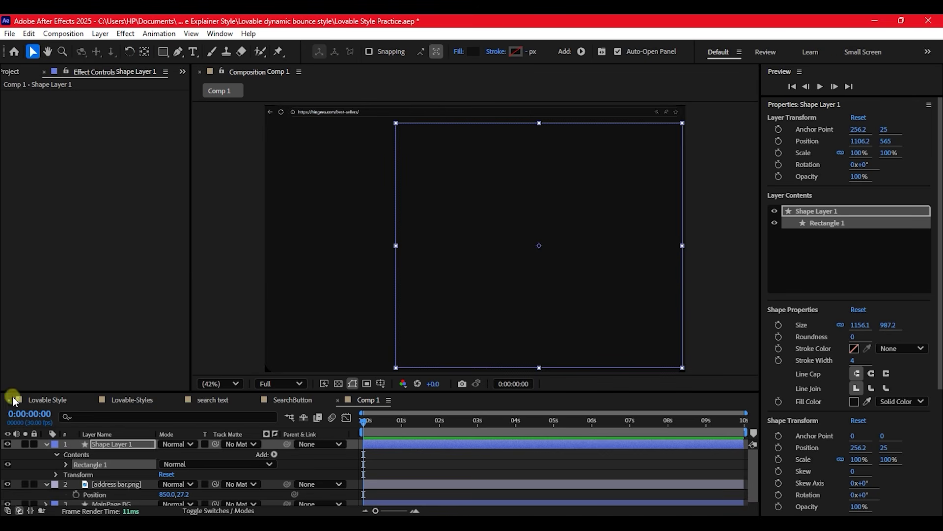
# Step: Rename the new rectangle's shape layer as WhiteBG
pyautogui.click(119, 443)
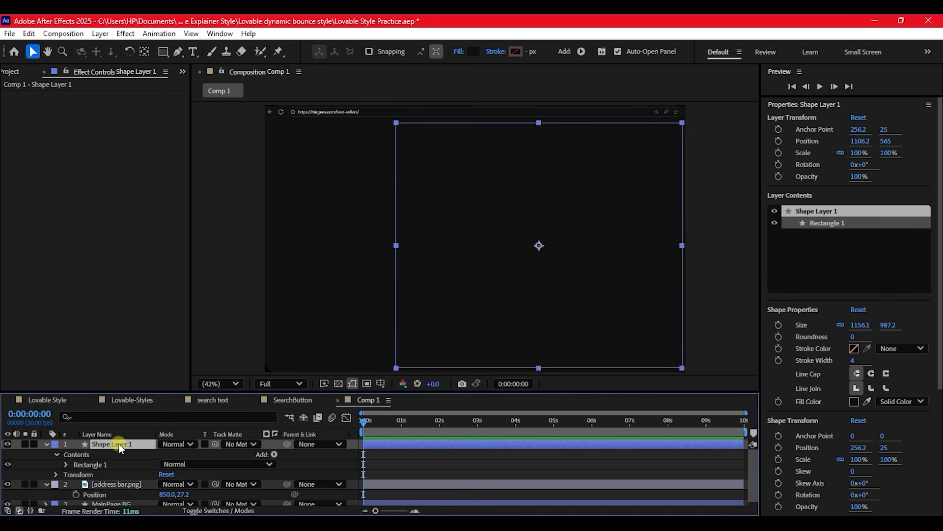
pyautogui.press('Return')
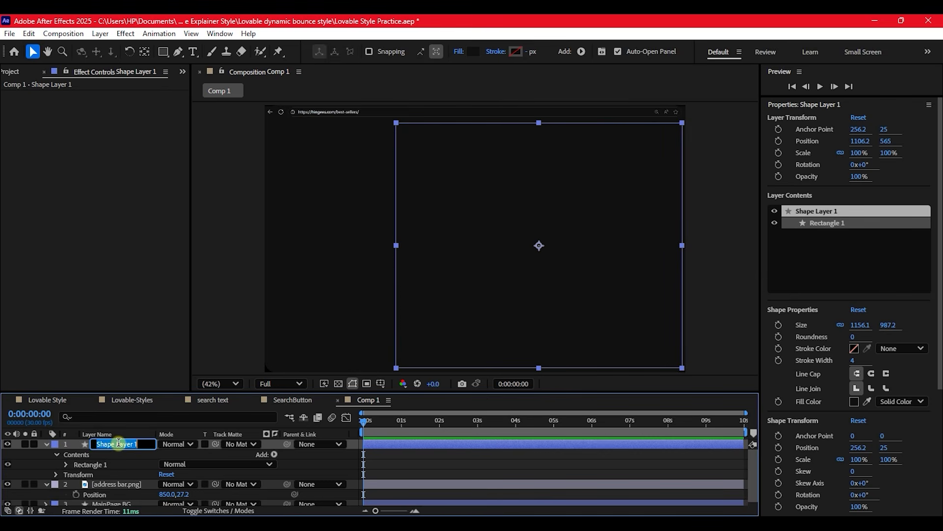
pyautogui.write('WhiteBG')
pyautogui.press('Return')
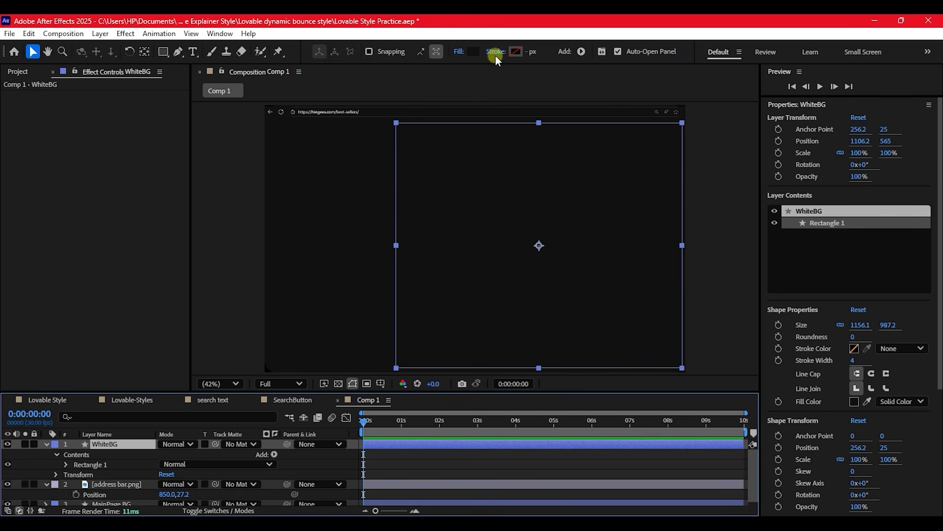
# Step: Set the WhiteBG rectangle's fill color to the off-white ECEBEB
pyautogui.click(470, 52)
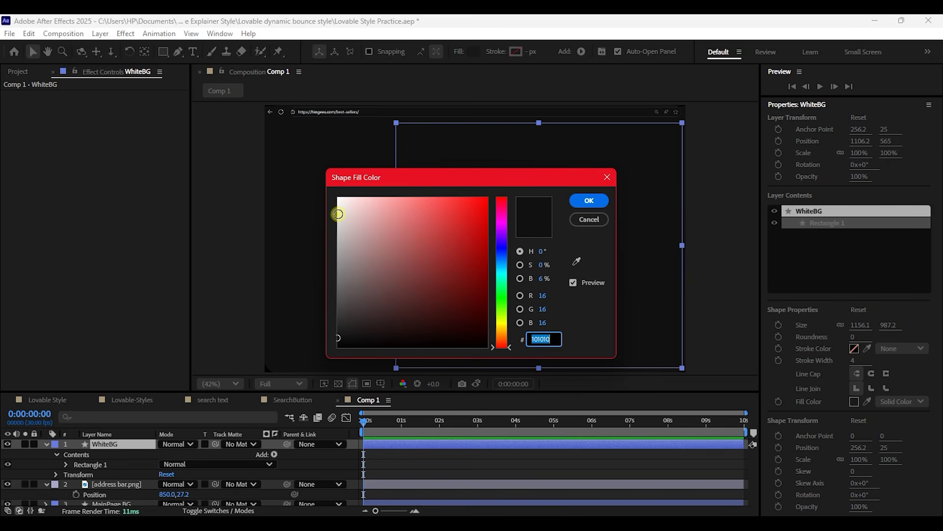
pyautogui.click(334, 207)
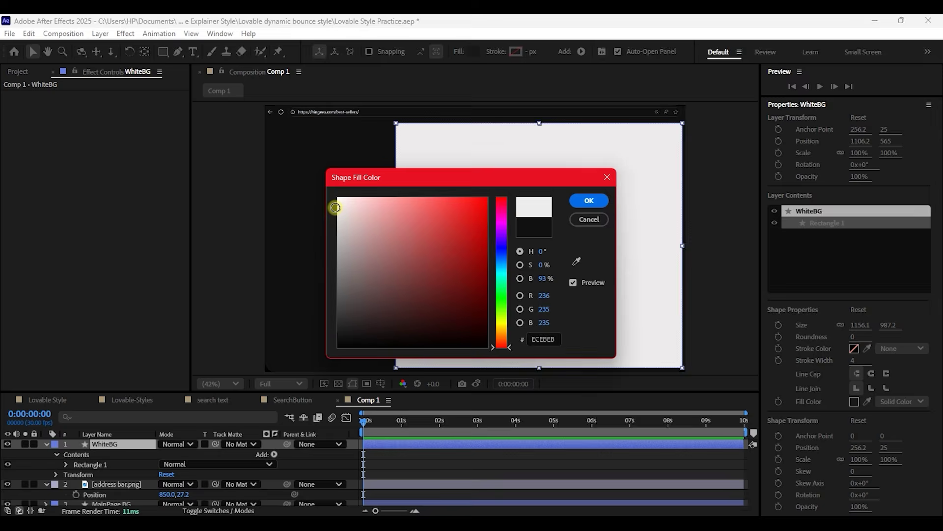
pyautogui.click(589, 201)
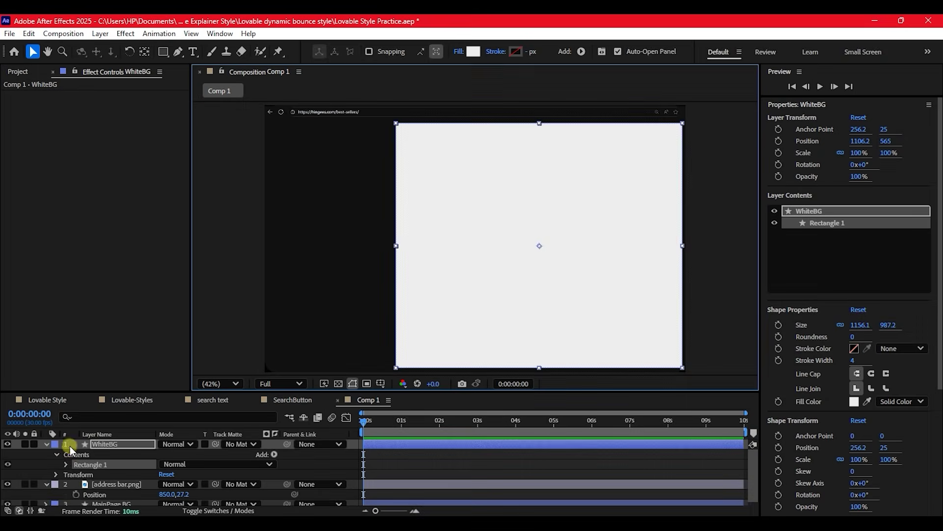
# Step: Round the corners of the WhiteBG rectangle with a roundness of 32
pyautogui.click(67, 463)
pyautogui.click(67, 461)
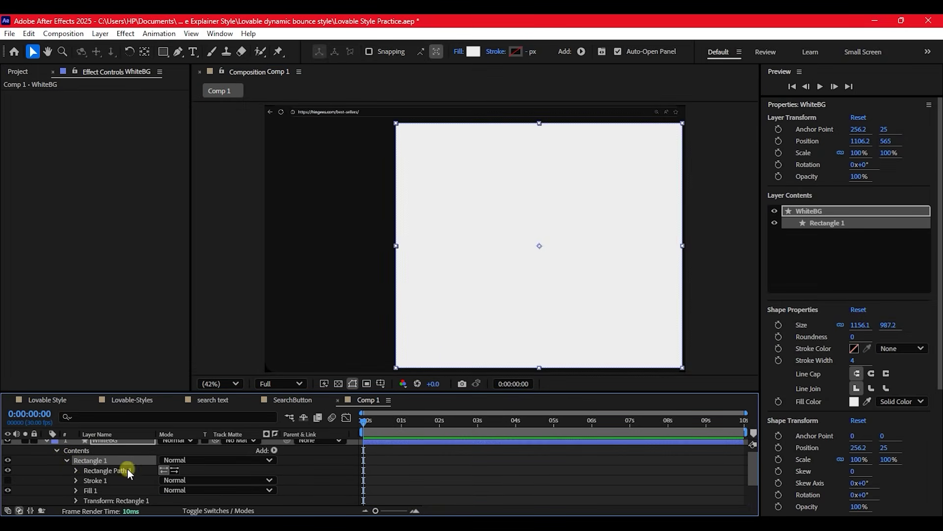
pyautogui.click(76, 470)
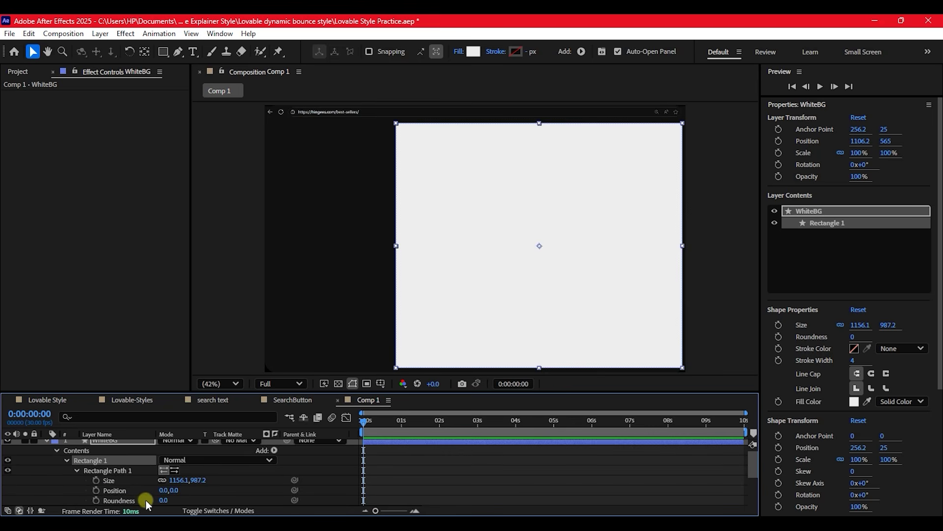
pyautogui.moveTo(162, 502); pyautogui.dragTo(184, 502)
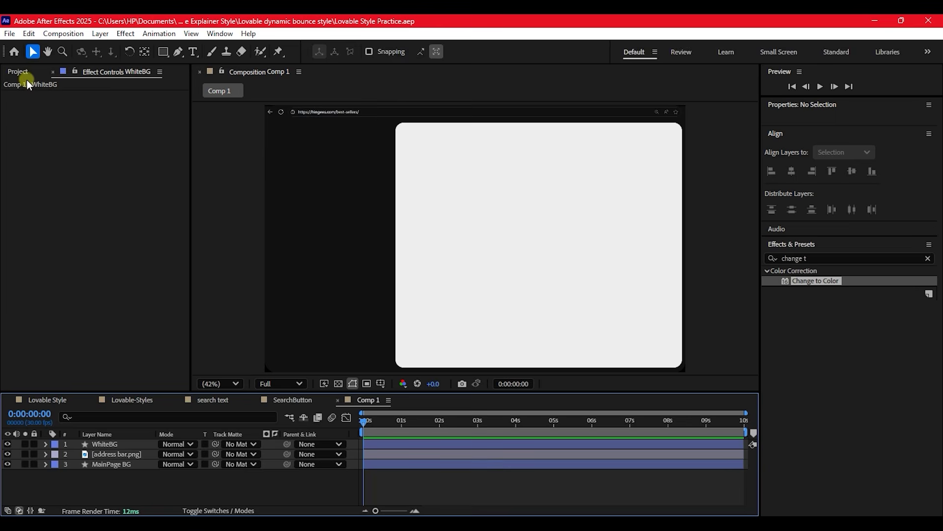
# Step: Add the web pg1.png screenshot from the project's assets to the composition as the topmost layer above WhiteBG
pyautogui.click(23, 75)
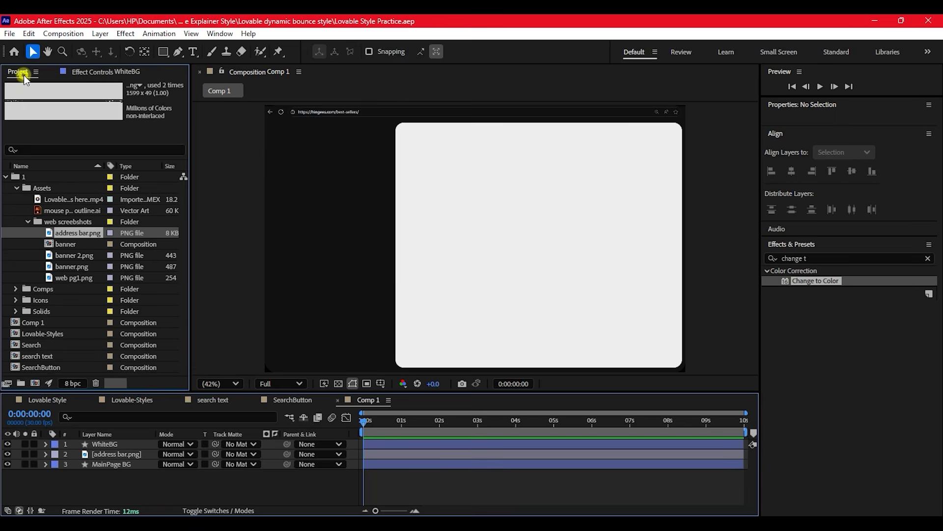
pyautogui.click(65, 254)
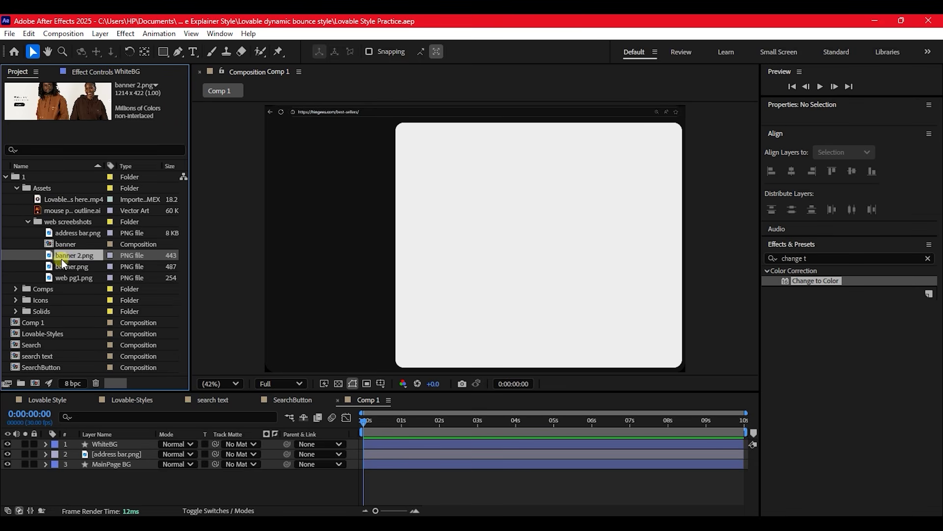
pyautogui.click(64, 265)
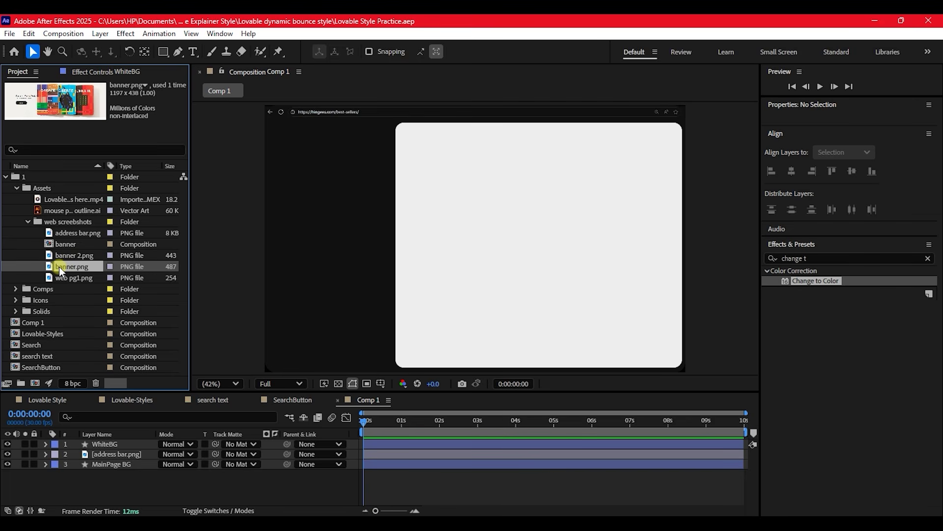
pyautogui.click(65, 277)
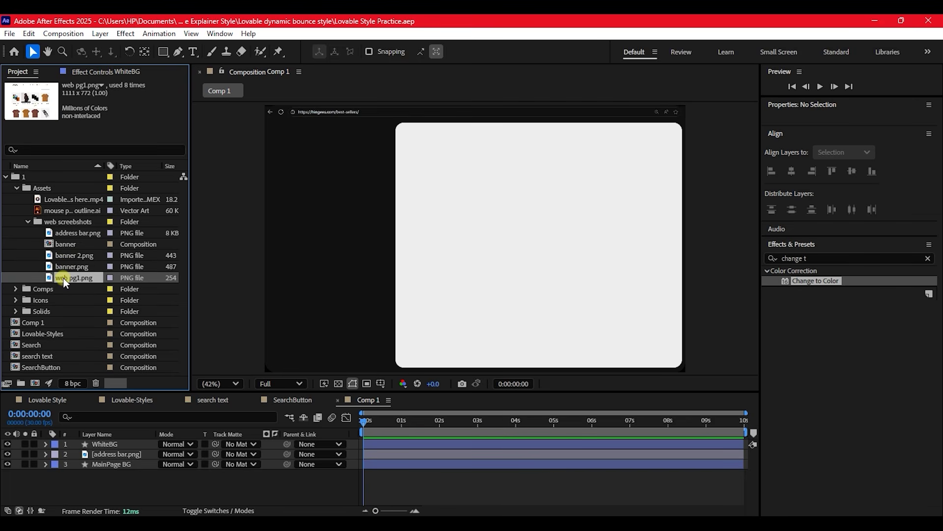
pyautogui.moveTo(61, 278); pyautogui.dragTo(140, 441)
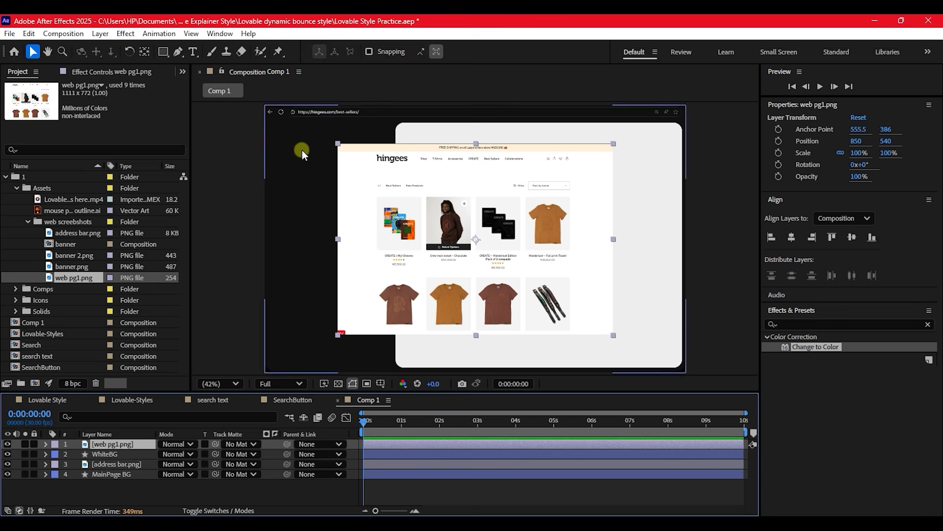
# Step: Change the WhiteBG shape's fill color to pure white FFFFFF, sampled with the eyedropper to match the web page screenshot
pyautogui.click(641, 147)
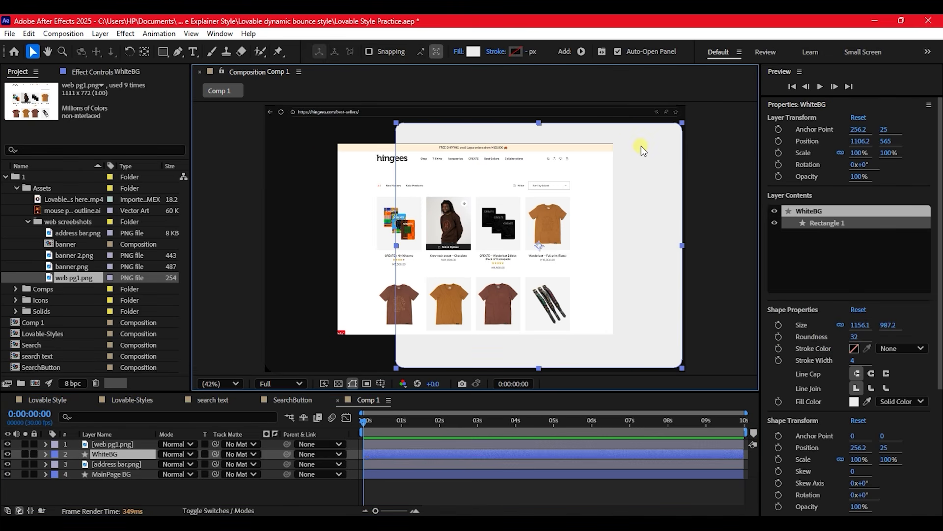
pyautogui.click(473, 51)
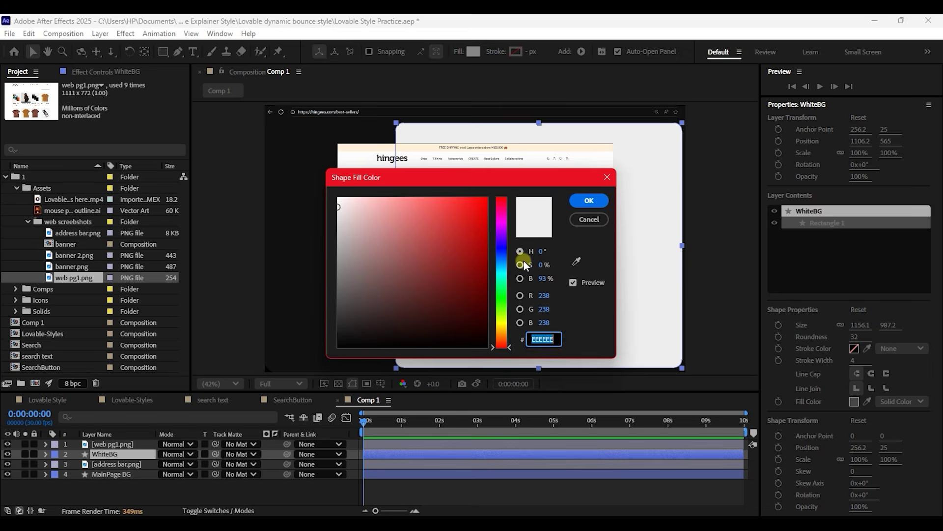
pyautogui.click(576, 260)
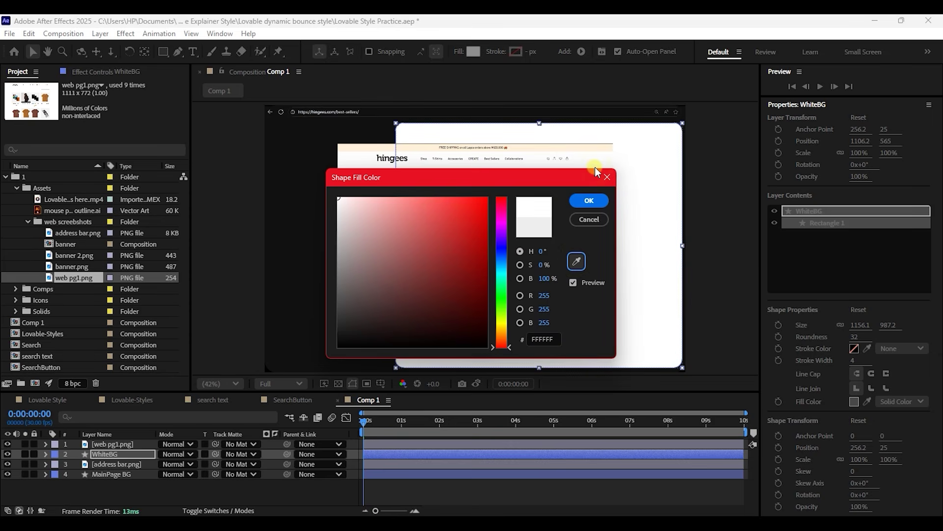
pyautogui.click(592, 200)
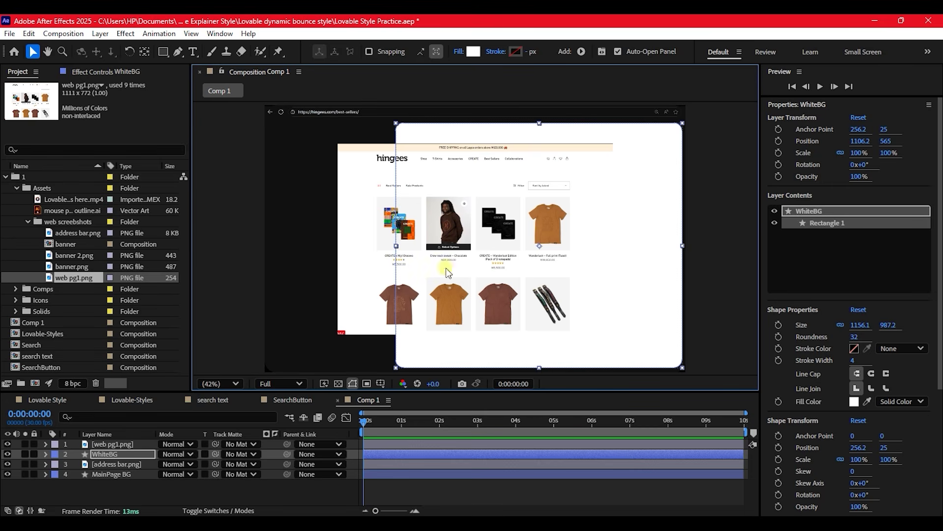
# Step: Move the web pg1.png layer over the white panel to about 1106.9, 506.7 and scale it to 120%
pyautogui.click(99, 445)
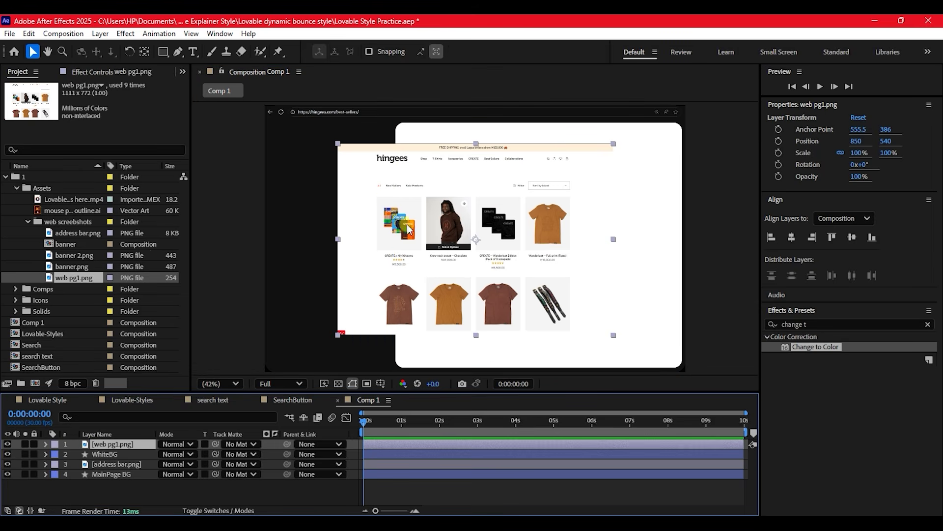
pyautogui.moveTo(475, 242); pyautogui.dragTo(537, 234)
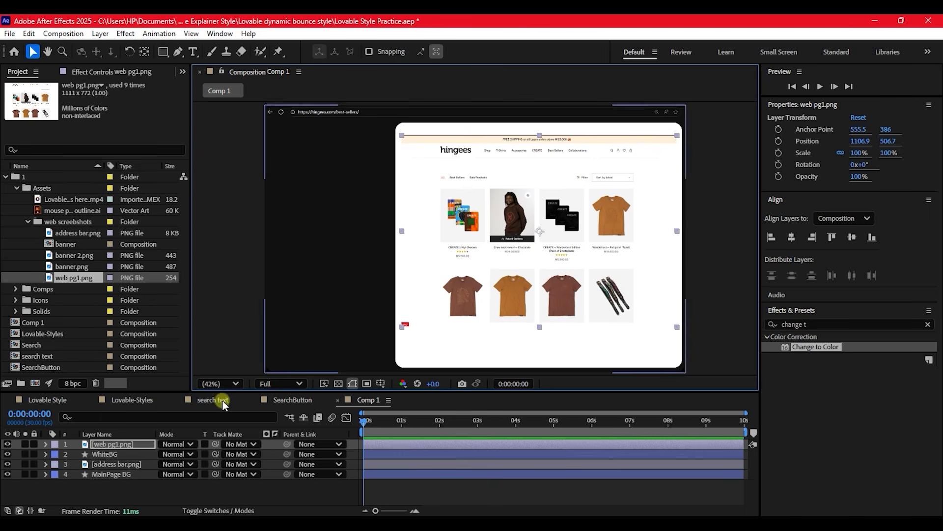
pyautogui.click(102, 445)
pyautogui.click(103, 445)
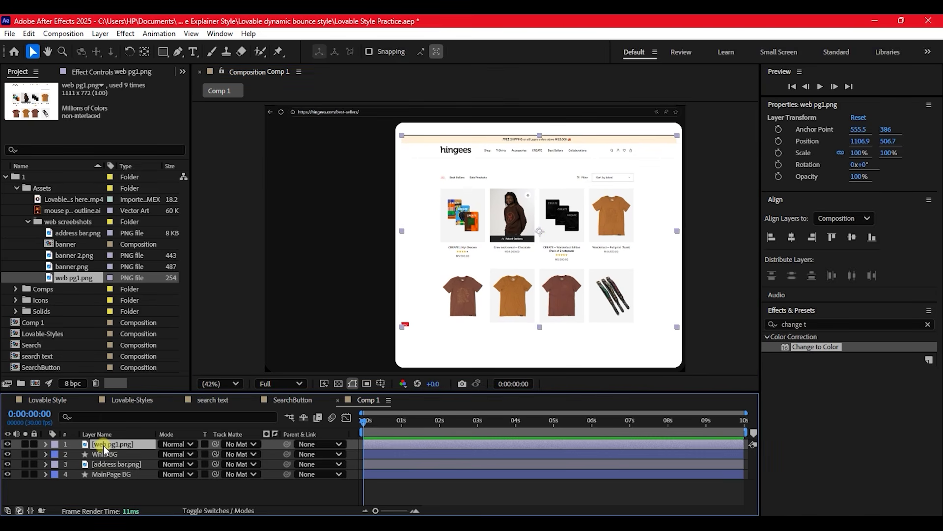
pyautogui.press('s')
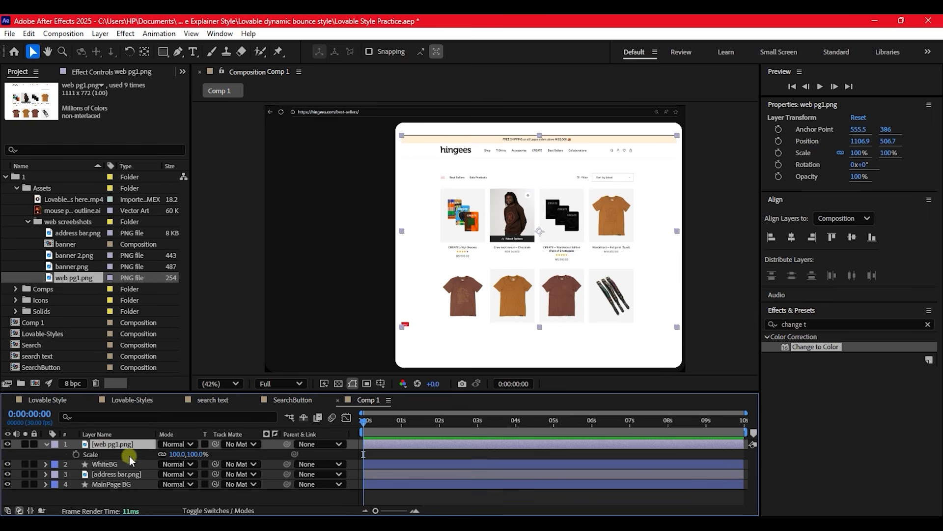
pyautogui.moveTo(169, 456); pyautogui.dragTo(181, 454)
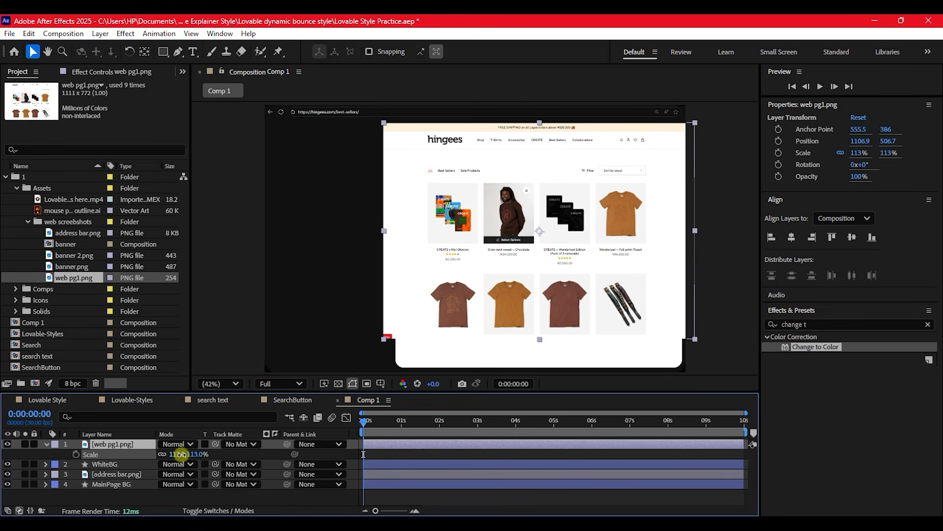
pyautogui.moveTo(180, 454); pyautogui.dragTo(188, 455)
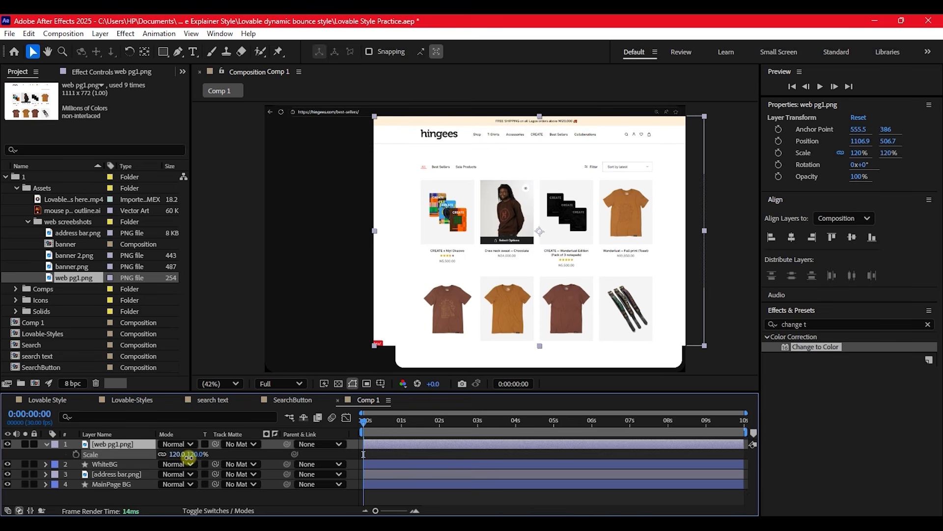
pyautogui.click(125, 442)
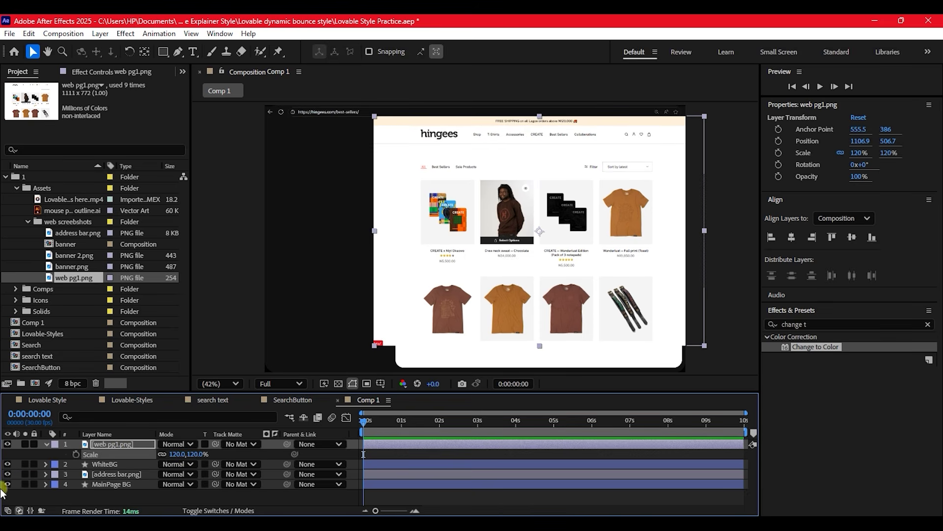
pyautogui.click(45, 444)
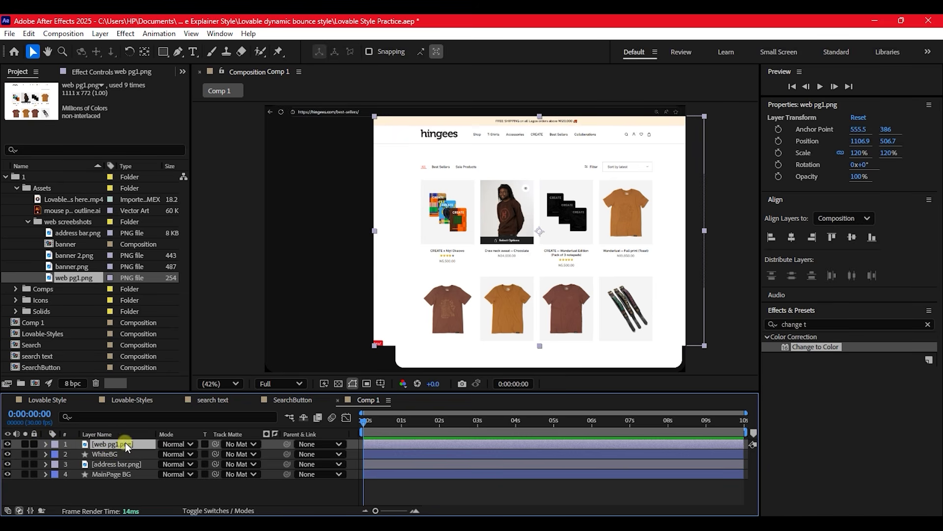
# Step: Use WhiteBG as the track matte for the web pg1.png layer and make WhiteBG visible again
pyautogui.click(217, 443)
pyautogui.moveTo(150, 447); pyautogui.dragTo(98, 454)
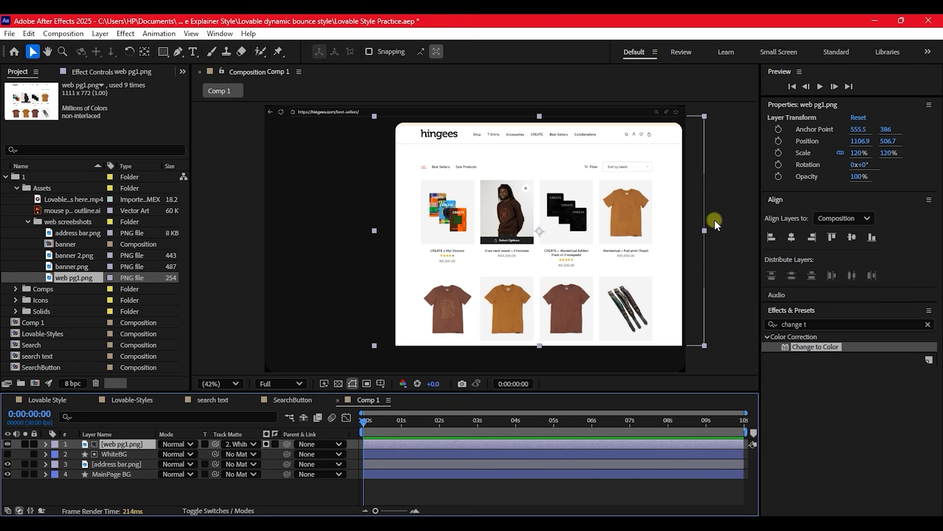
pyautogui.click(7, 453)
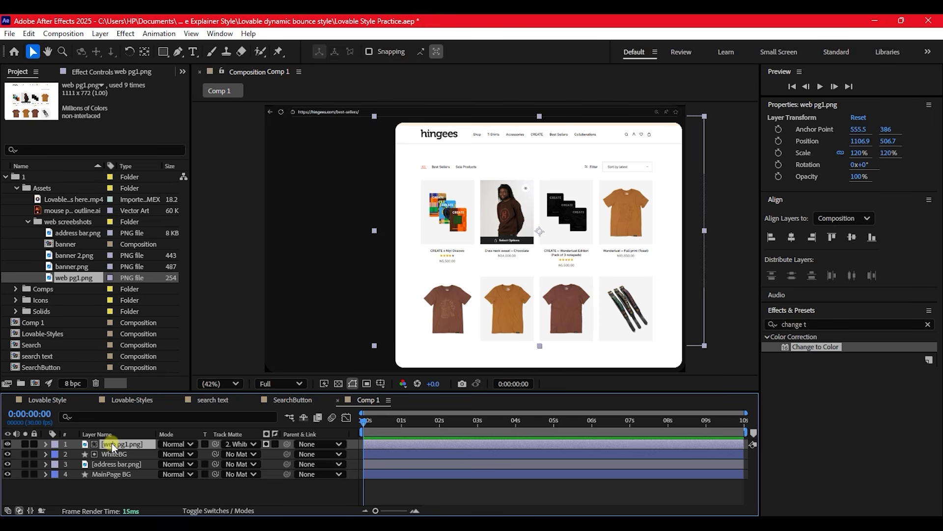
pyautogui.press('p')
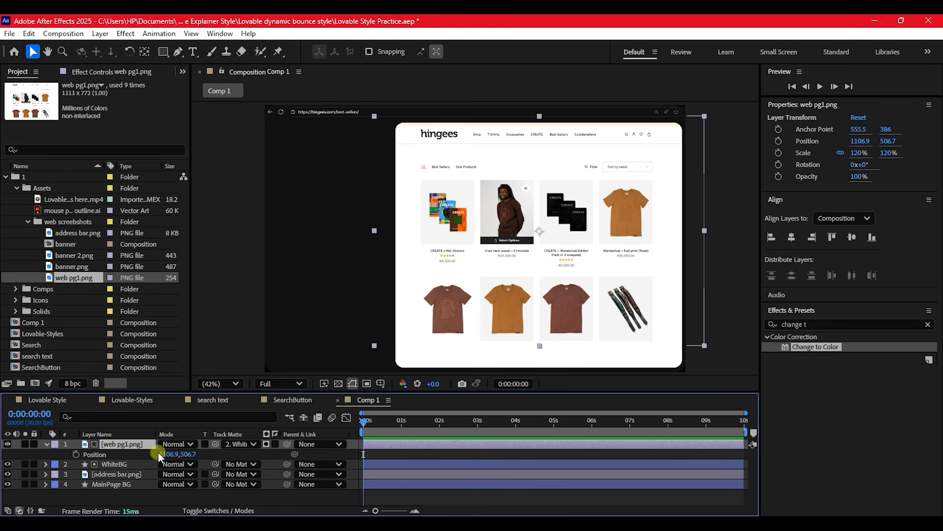
pyautogui.moveTo(164, 453)
pyautogui.mouseDown()
pyautogui.moveTo(290, 448)
pyautogui.moveTo(41, 453)
pyautogui.moveTo(159, 454)
pyautogui.mouseUp()
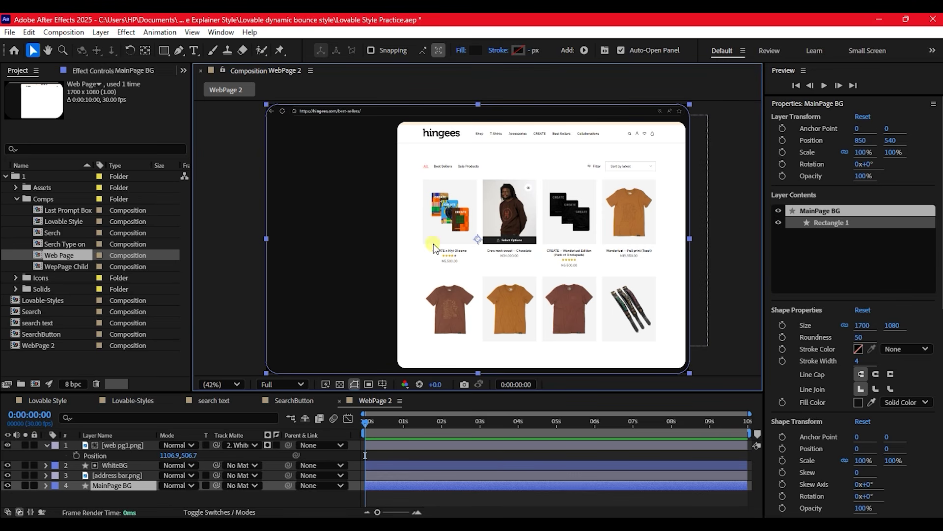
pyautogui.click(164, 51)
pyautogui.click(184, 50)
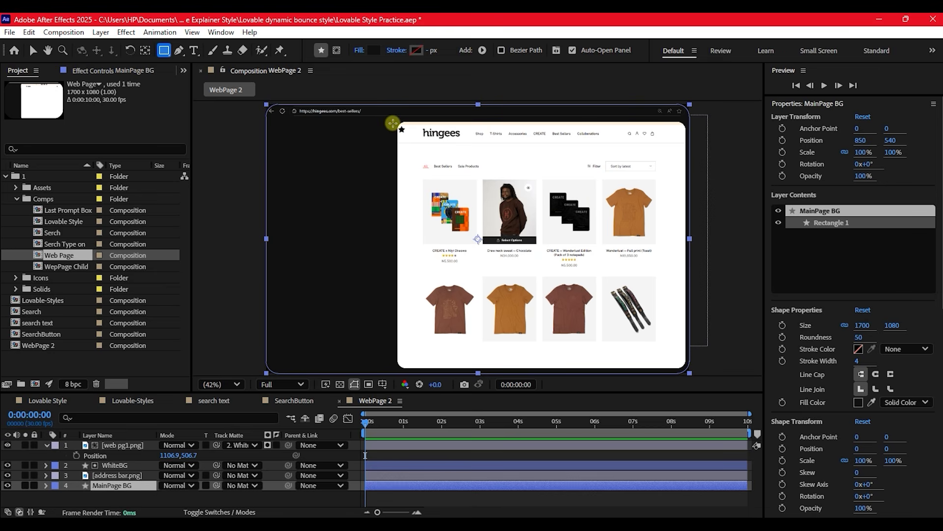
pyautogui.moveTo(390, 120); pyautogui.dragTo(711, 176)
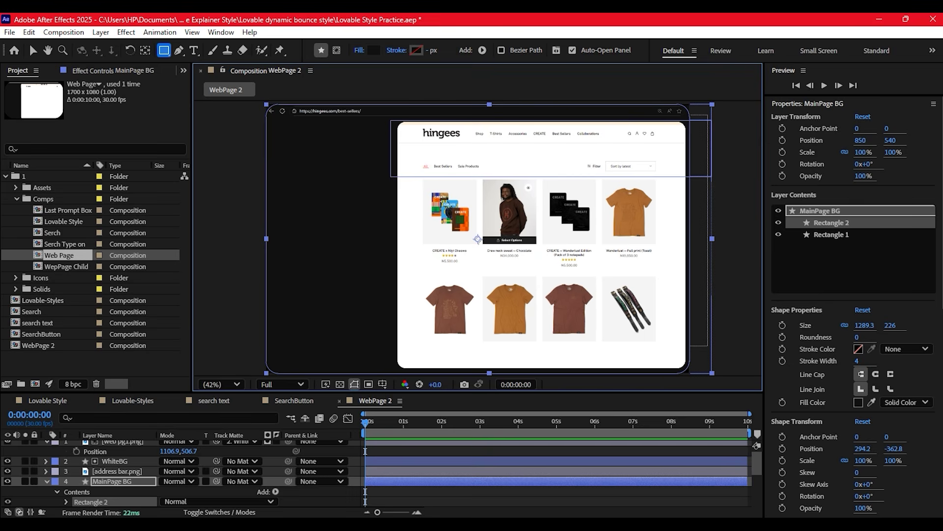
pyautogui.press('Delete')
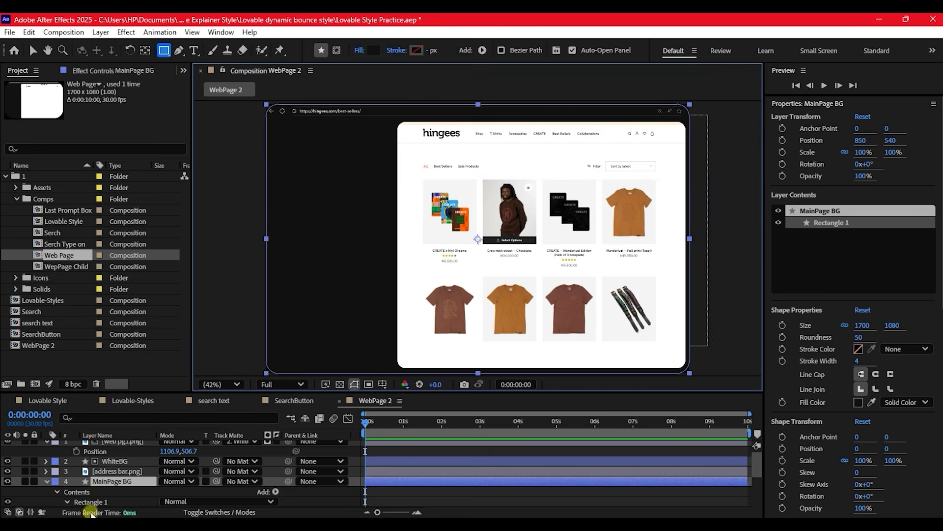
# Step: Draw a rectangular mask on the web pg1.png layer around the site's header and the filter row below it
pyautogui.click(102, 471)
pyautogui.click(122, 443)
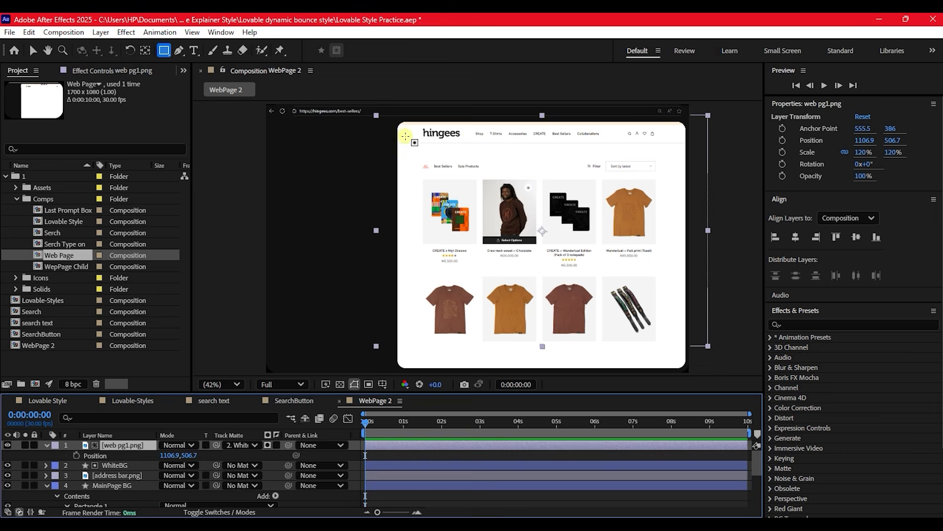
pyautogui.moveTo(383, 119)
pyautogui.mouseDown()
pyautogui.moveTo(502, 178)
pyautogui.moveTo(543, 185)
pyautogui.moveTo(761, 162)
pyautogui.moveTo(762, 145)
pyautogui.mouseUp()
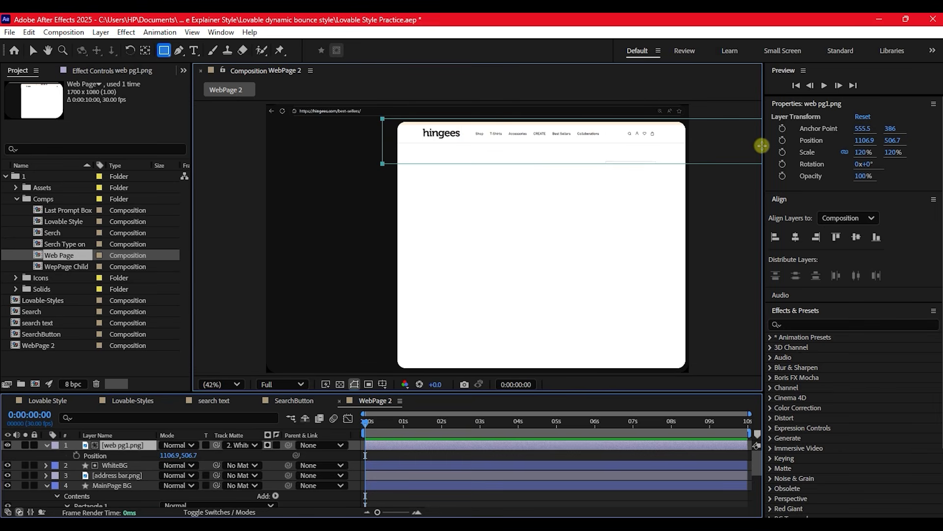
pyautogui.moveTo(762, 146)
pyautogui.mouseDown()
pyautogui.moveTo(729, 152)
pyautogui.moveTo(710, 173)
pyautogui.mouseUp()
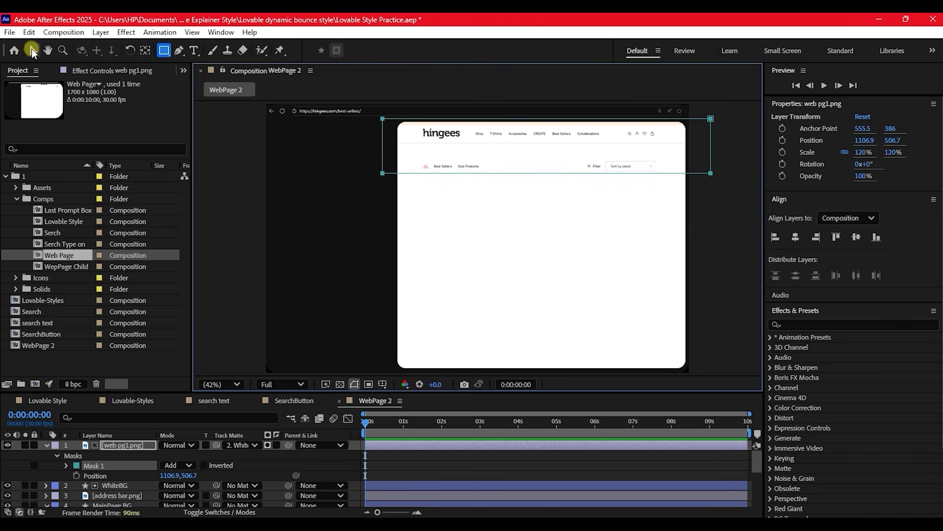
# Step: Raise the lower edge of the web pg1.png mask so it encloses only the hingees logo and navigation bar
pyautogui.click(32, 50)
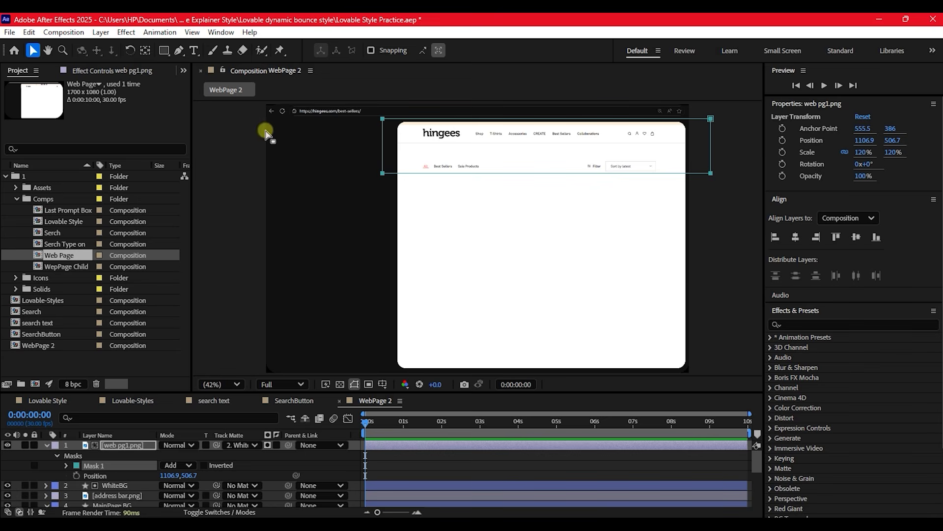
pyautogui.doubleClick(537, 171)
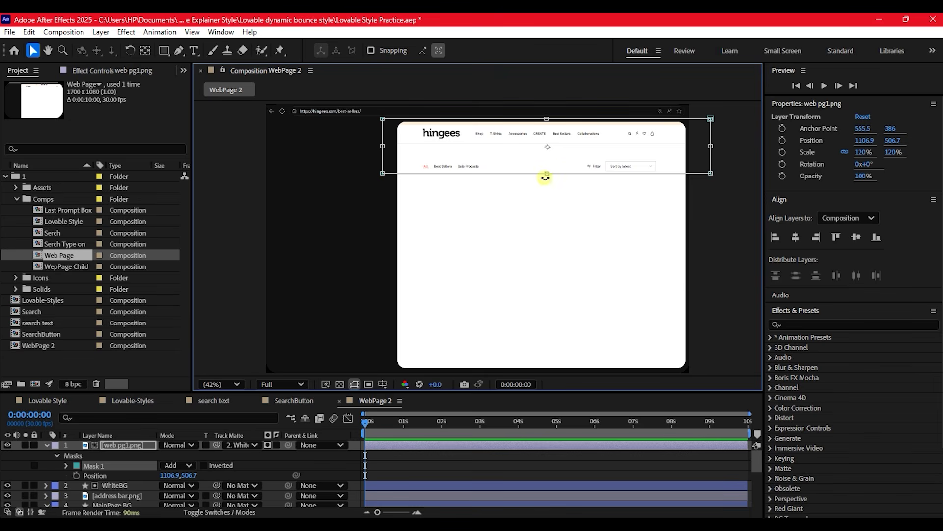
pyautogui.moveTo(547, 172); pyautogui.dragTo(547, 155)
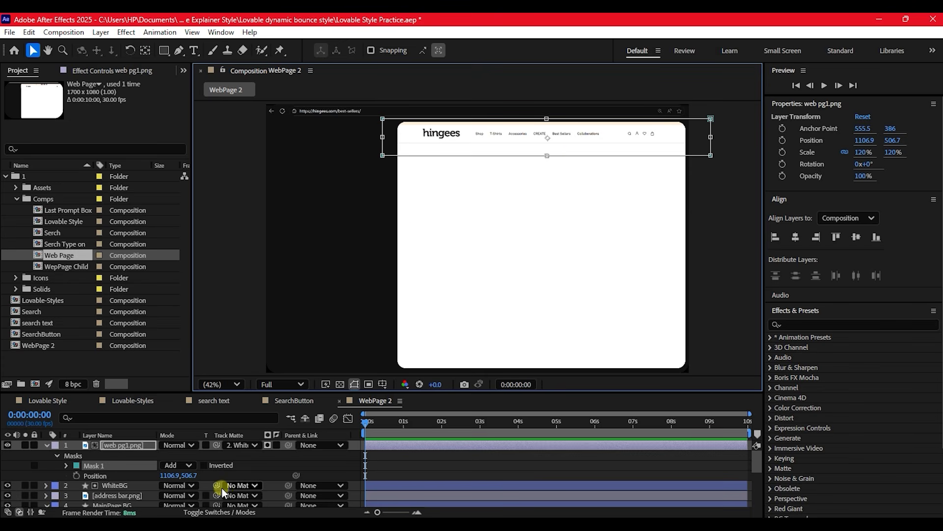
pyautogui.press('Return')
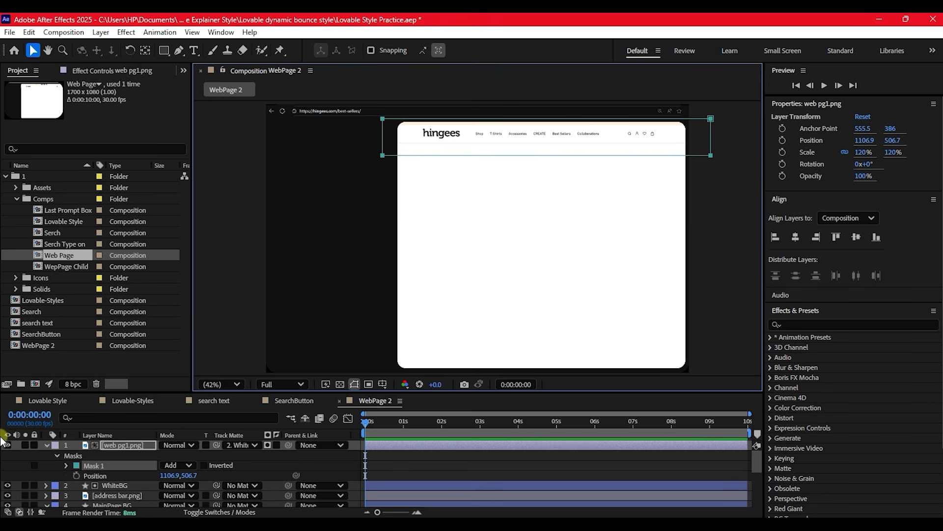
pyautogui.click(46, 445)
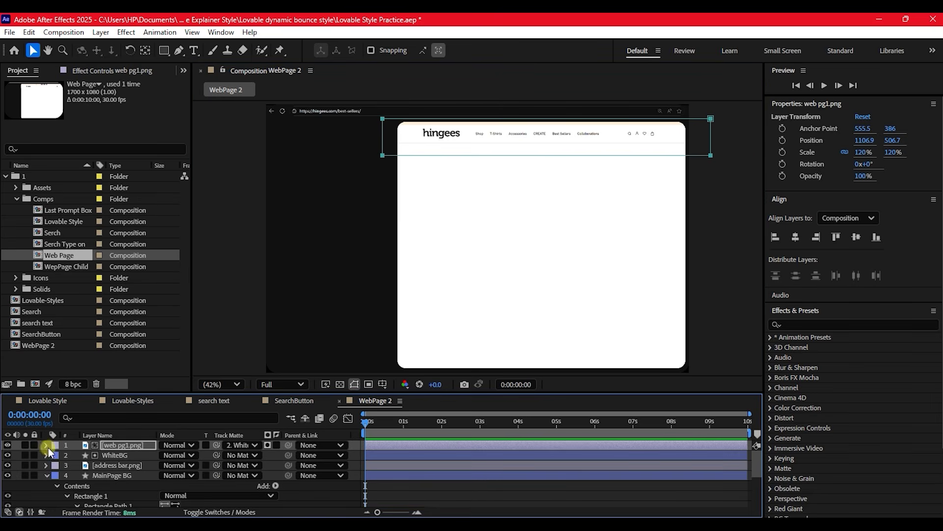
# Step: Collapse the MainPage BG layer's properties and give the web pg1.png layer a Green label colour
pyautogui.click(45, 476)
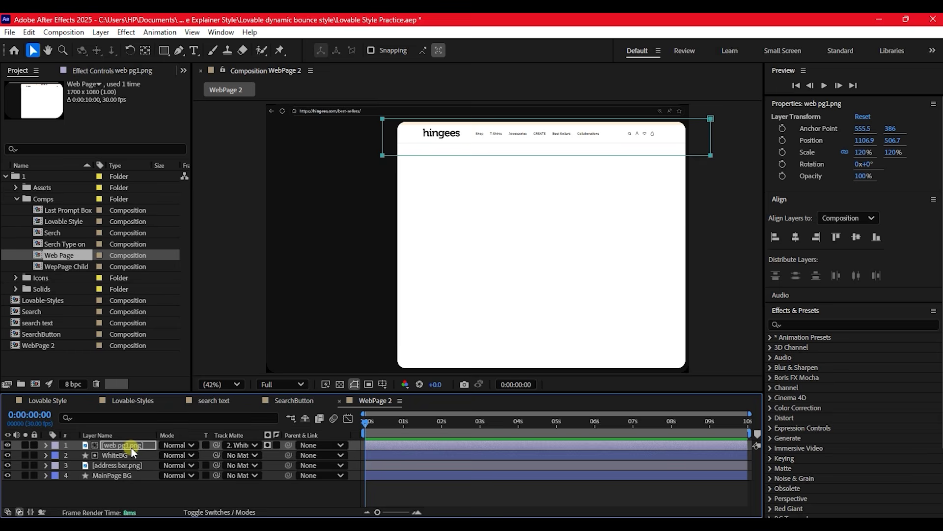
pyautogui.click(55, 445)
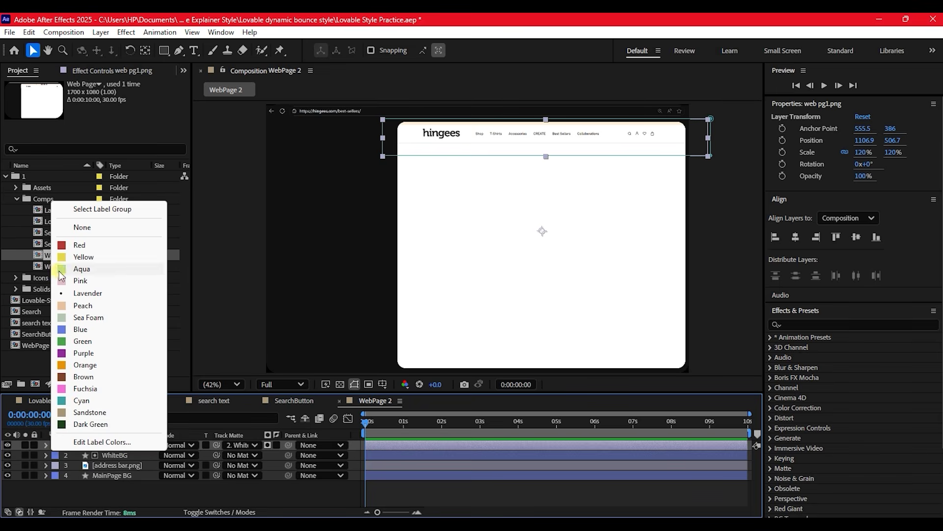
pyautogui.click(83, 341)
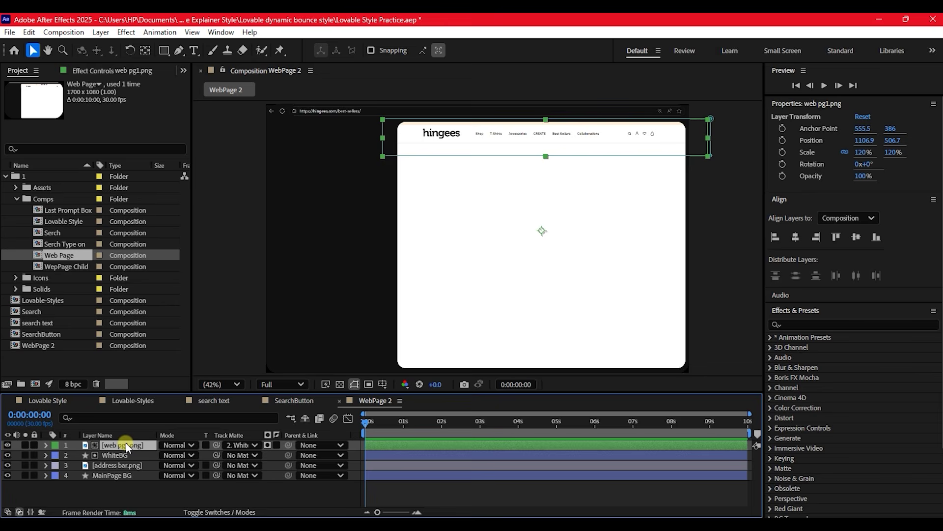
# Step: Duplicate the web pg1.png layer and reshape the copy's mask so it encloses only the first product image in the row
pyautogui.hotkey('ctrl', 'd')
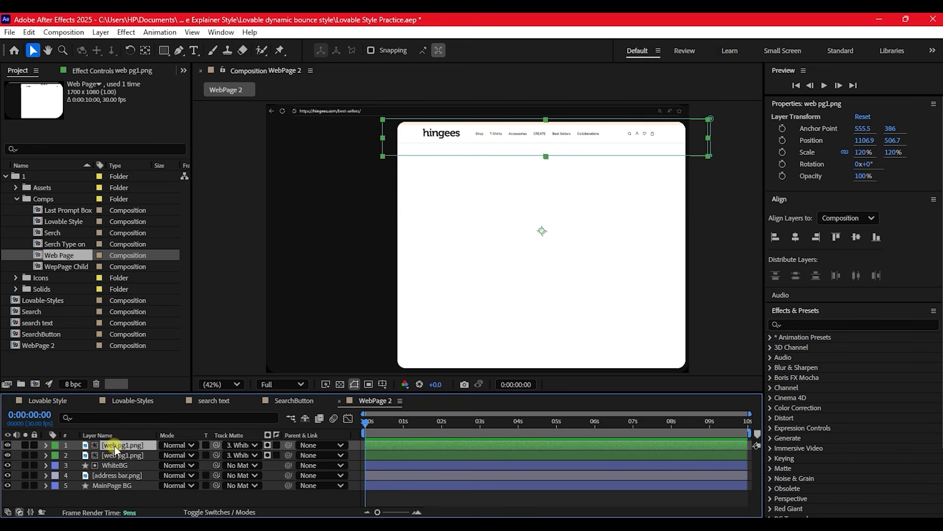
pyautogui.press('m')
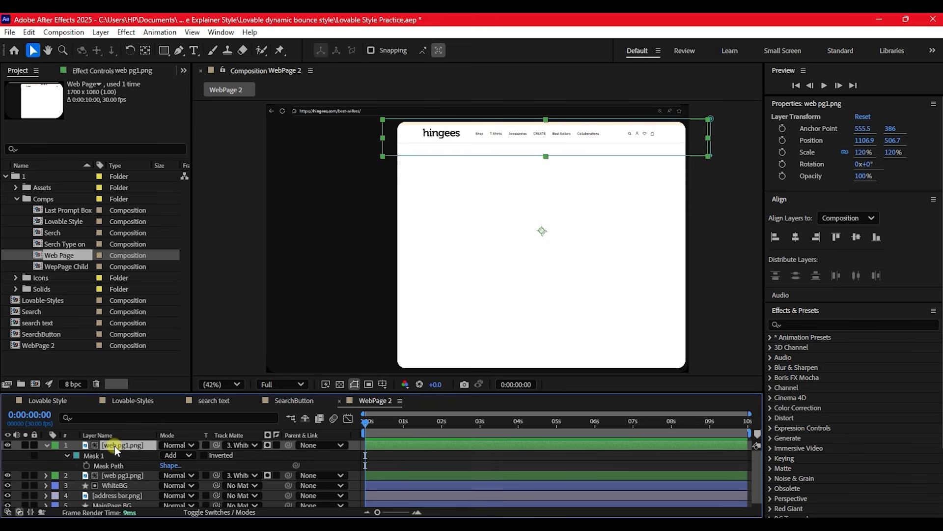
pyautogui.click(90, 455)
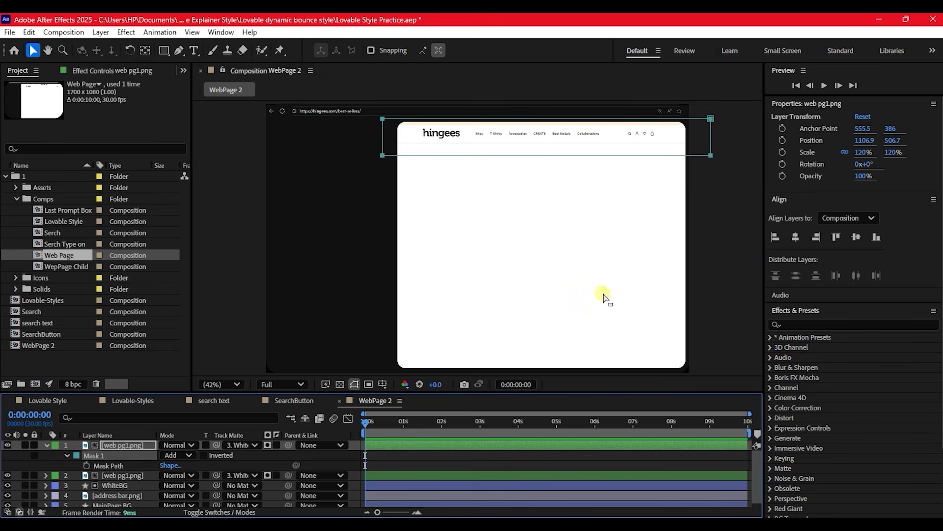
pyautogui.doubleClick(540, 156)
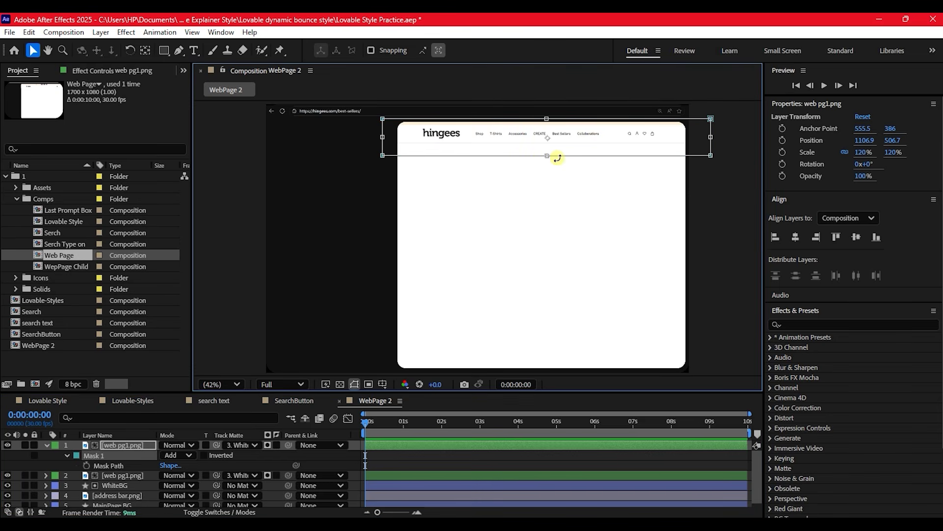
pyautogui.moveTo(549, 157); pyautogui.dragTo(559, 244)
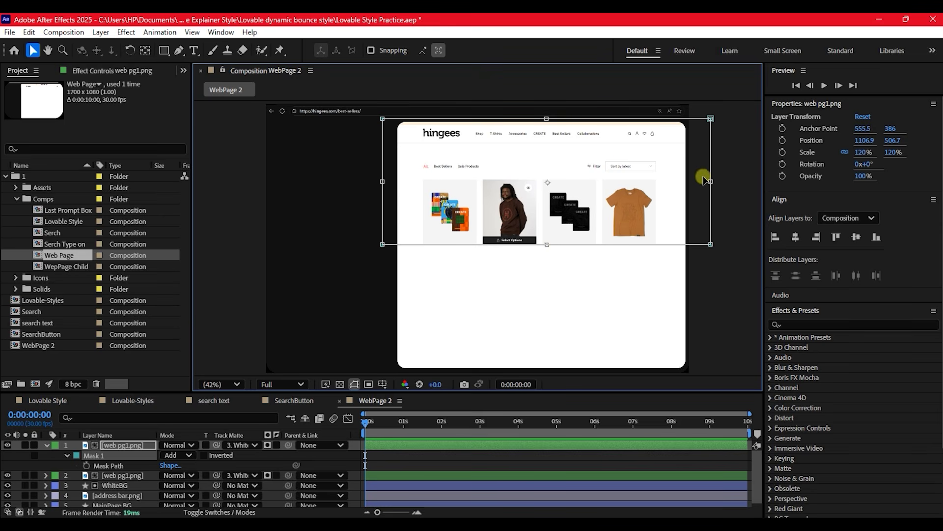
pyautogui.moveTo(704, 177); pyautogui.dragTo(476, 182)
pyautogui.moveTo(383, 185); pyautogui.dragTo(419, 186)
pyautogui.moveTo(448, 118); pyautogui.dragTo(453, 184)
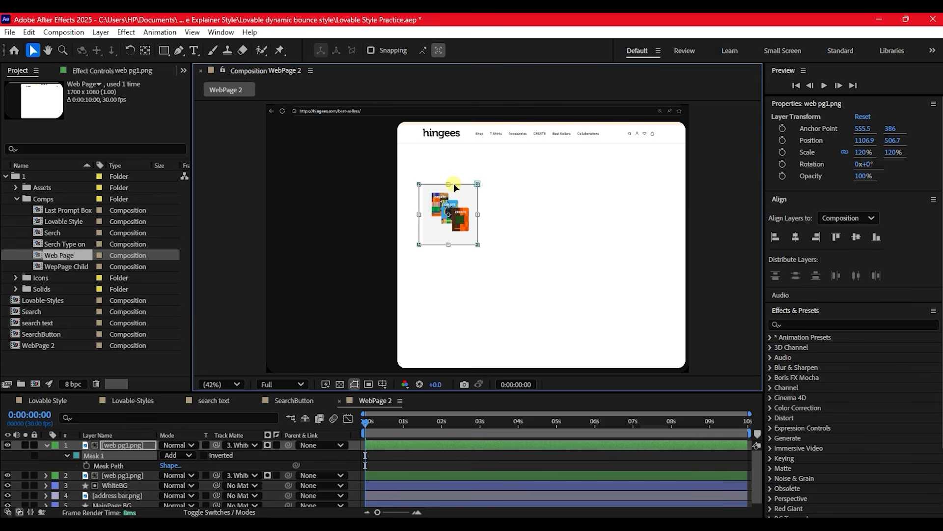
pyautogui.doubleClick(335, 289)
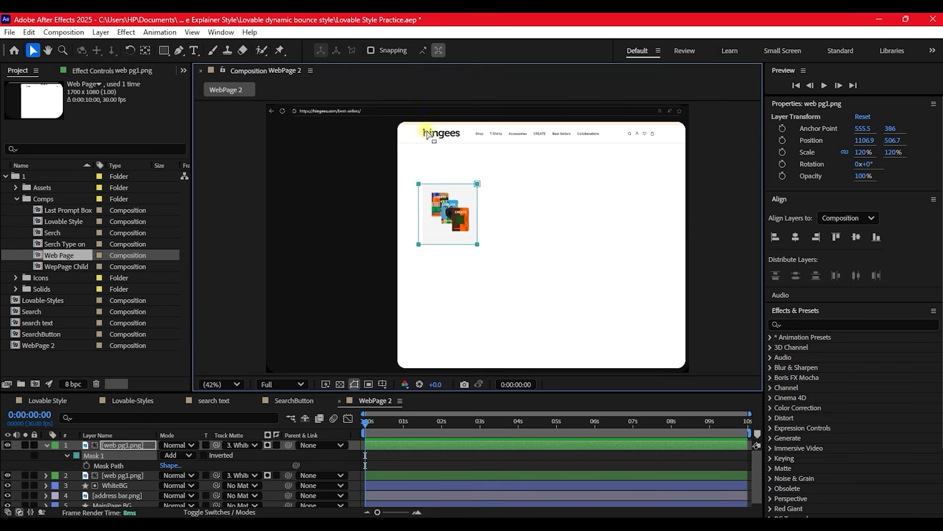
# Step: Duplicate the masked product image layer and move the new copy's mask up over the filter row just below the navigation bar
pyautogui.click(114, 444)
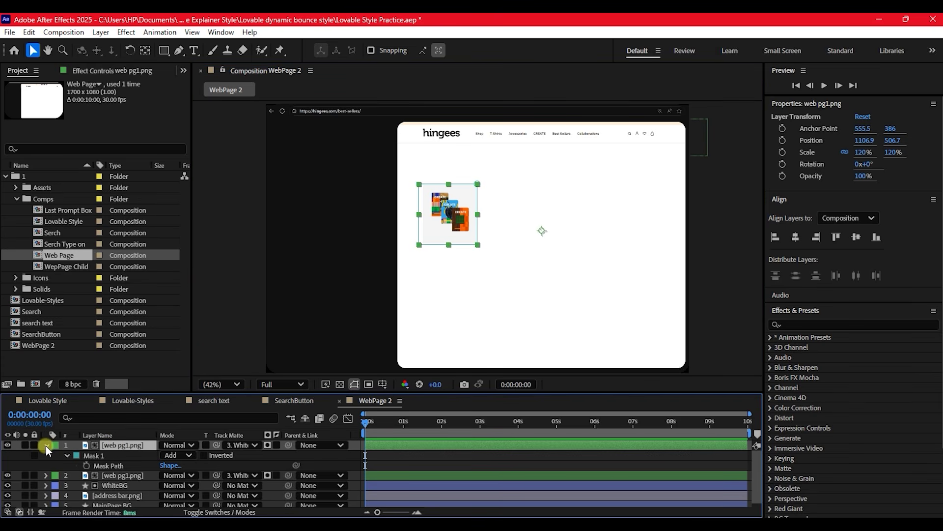
pyautogui.click(46, 446)
pyautogui.click(122, 437)
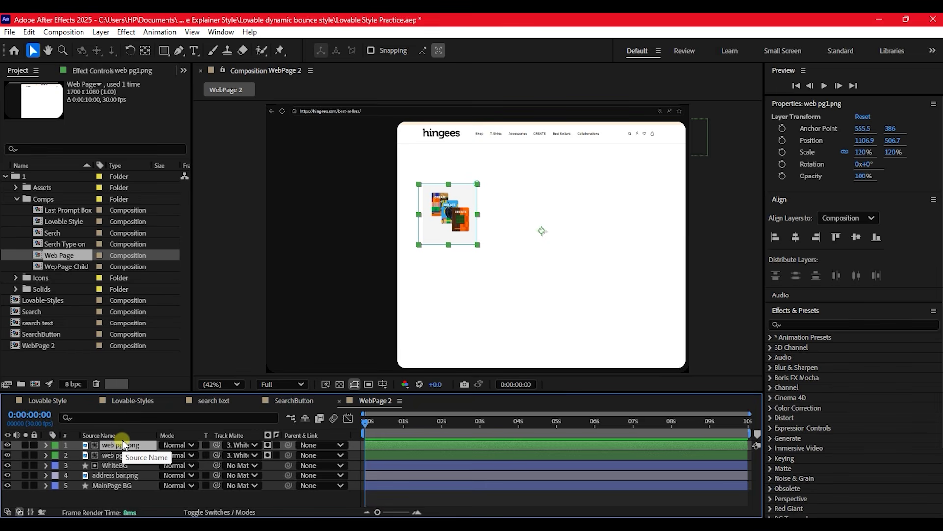
pyautogui.hotkey('ctrl', 'd')
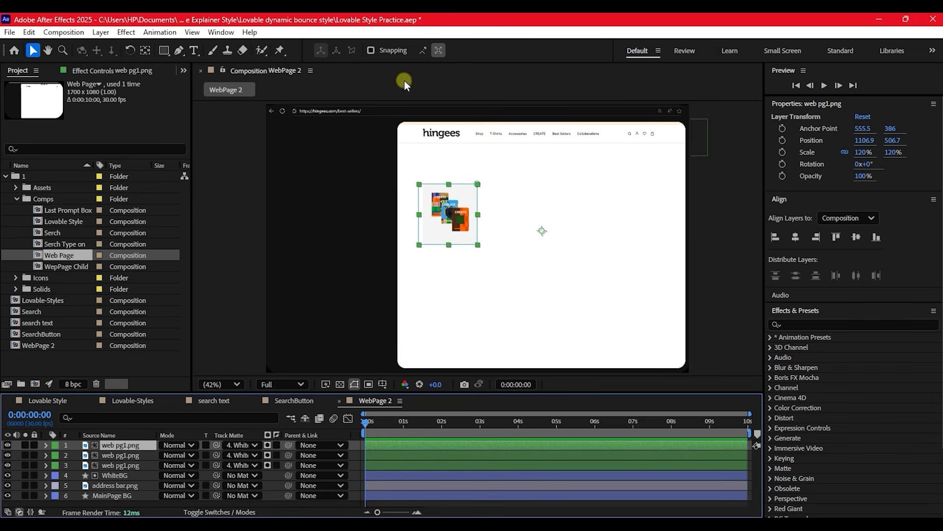
pyautogui.click(434, 188)
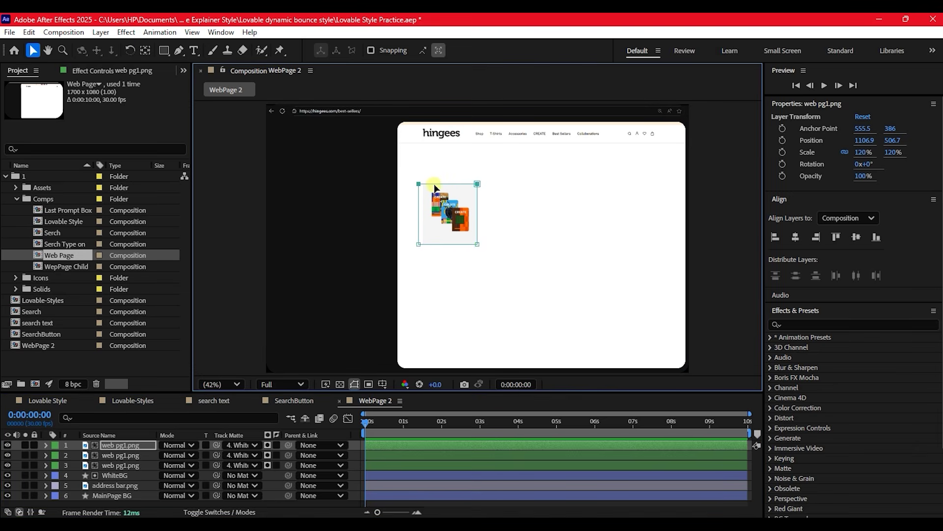
pyautogui.moveTo(448, 185); pyautogui.dragTo(447, 143)
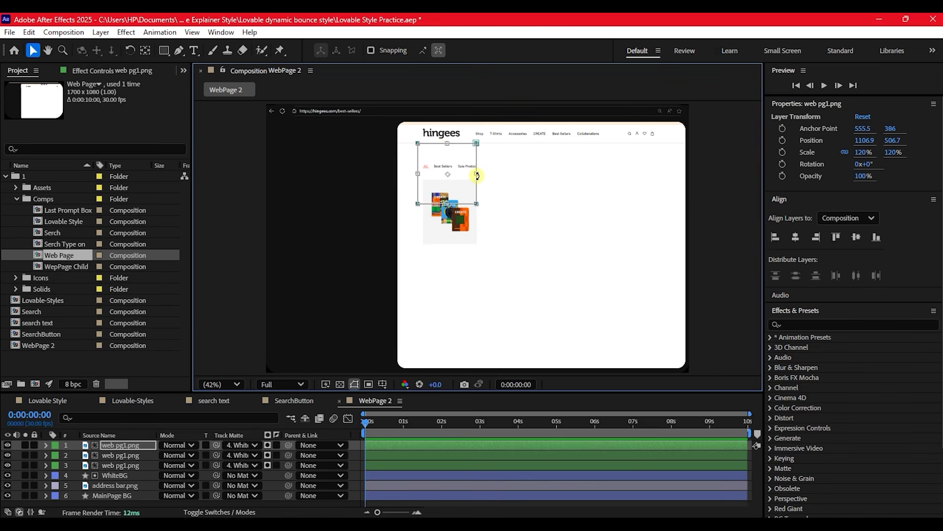
# Step: Reshape the top web pg1.png layer's mask to frame only the category and filter row beneath the site header
pyautogui.moveTo(475, 173); pyautogui.dragTo(693, 172)
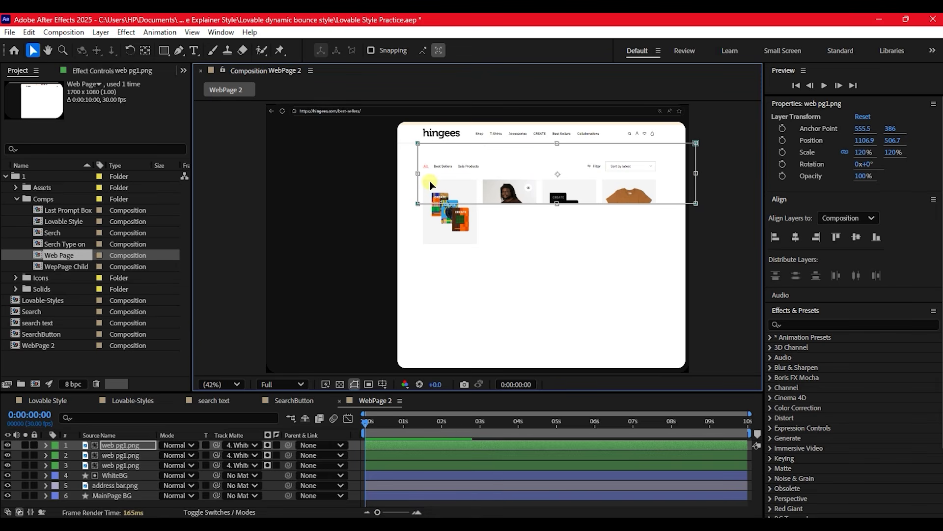
pyautogui.moveTo(416, 172); pyautogui.dragTo(463, 174)
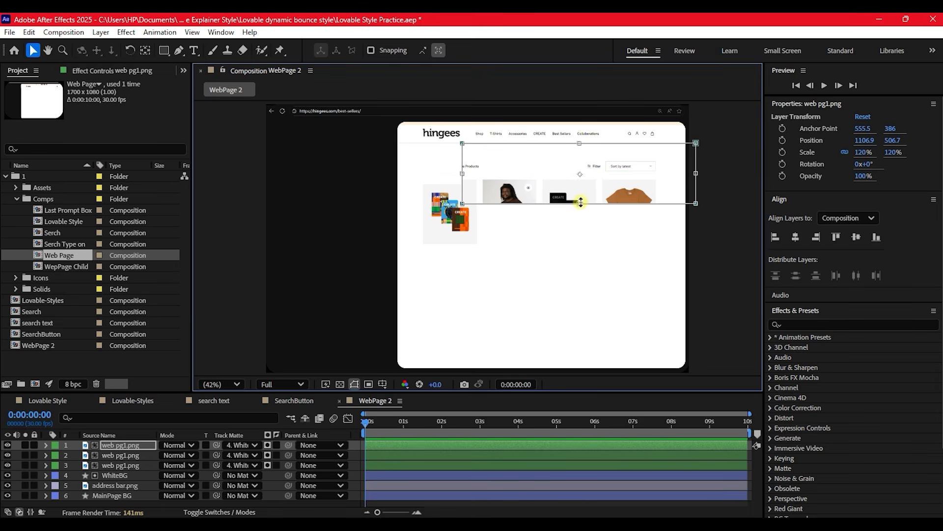
pyautogui.moveTo(580, 202); pyautogui.dragTo(579, 172)
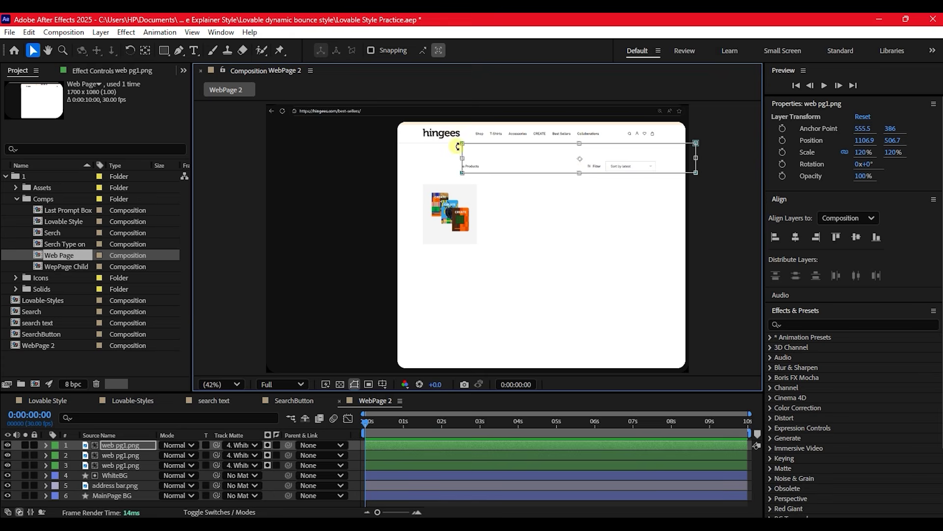
pyautogui.moveTo(465, 165); pyautogui.dragTo(393, 158)
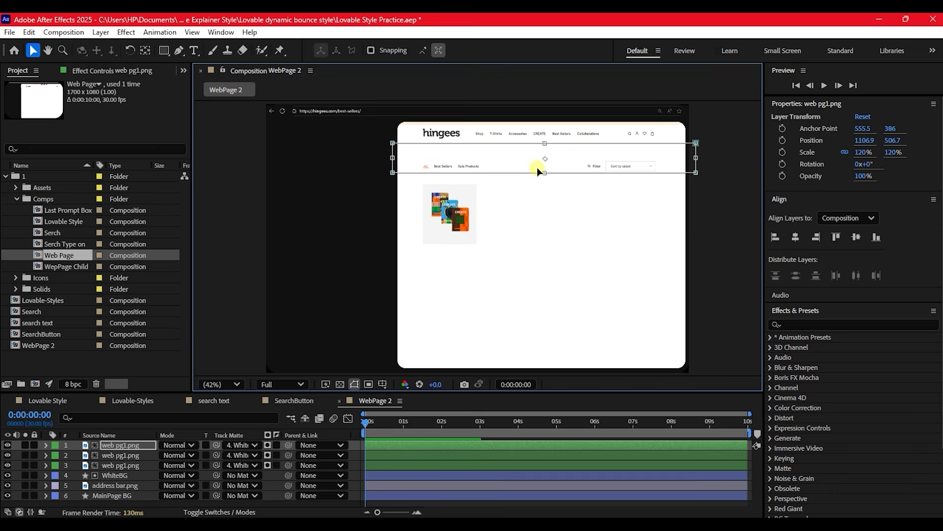
pyautogui.moveTo(546, 178); pyautogui.dragTo(555, 191)
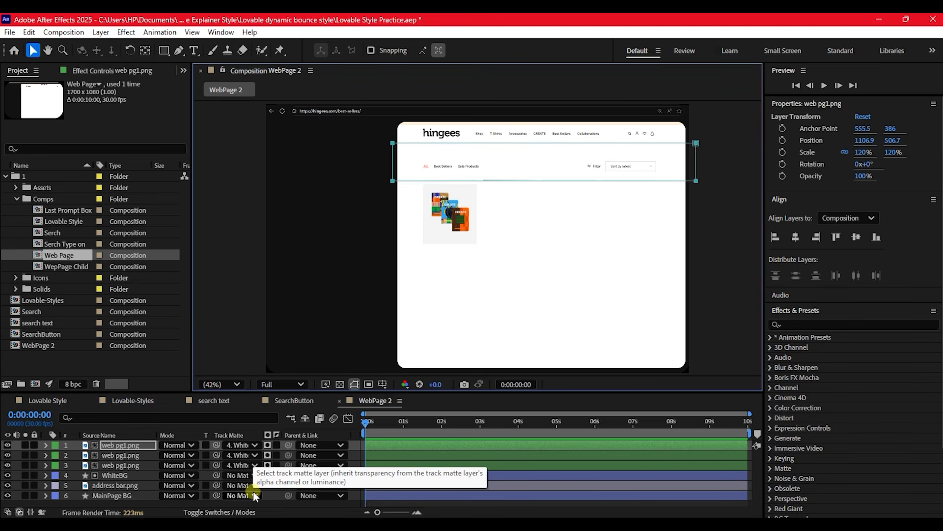
# Step: Duplicate the web pg1.png layer showing the notebooks and reshape the copy's mask around the hoodie product image
pyautogui.moveTo(116, 443); pyautogui.dragTo(122, 461)
pyautogui.click(114, 446)
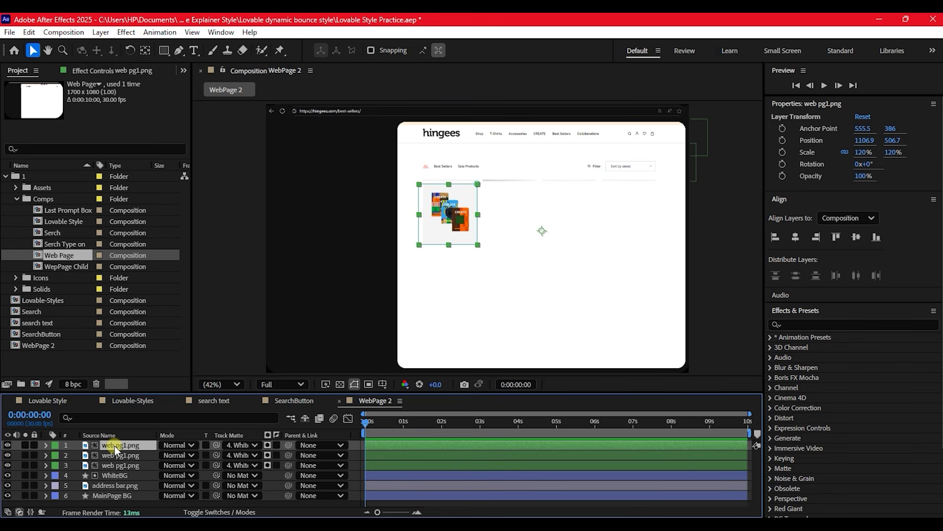
pyautogui.hotkey('ctrl', 'd')
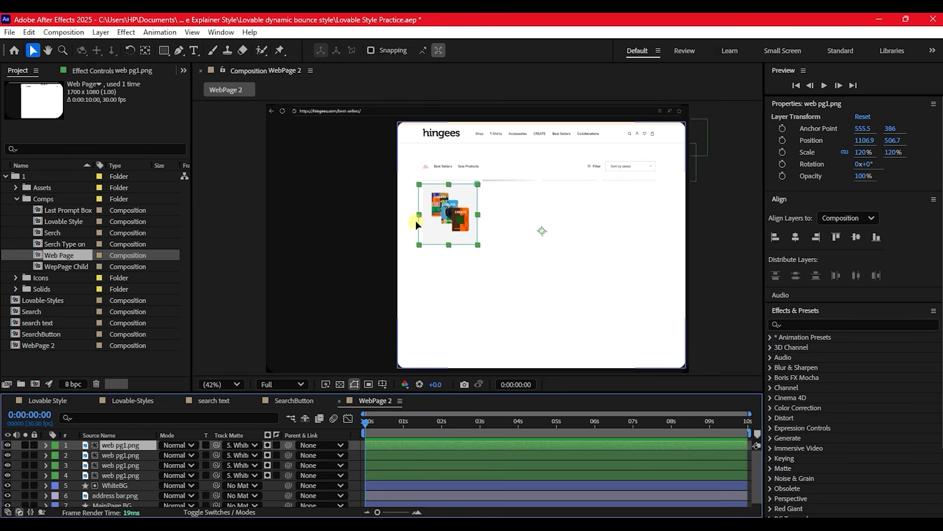
pyautogui.click(419, 201)
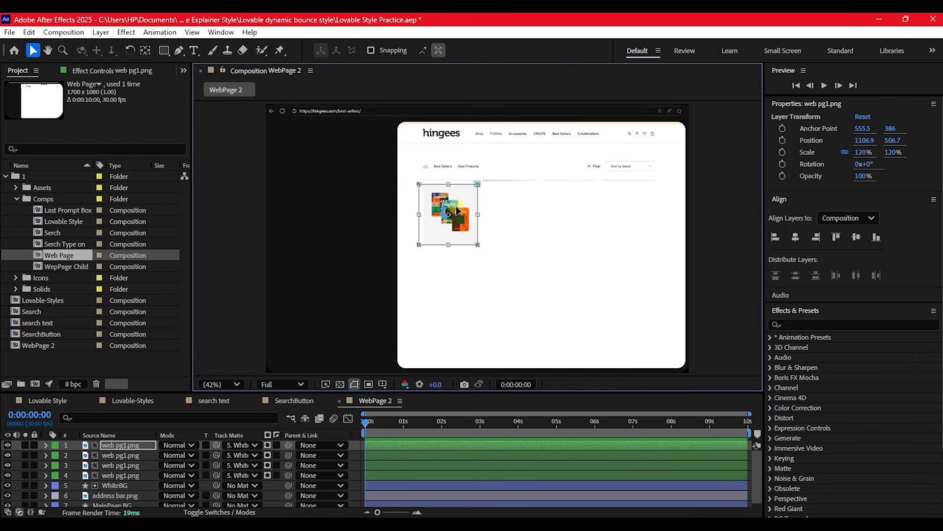
pyautogui.moveTo(481, 212); pyautogui.dragTo(539, 219)
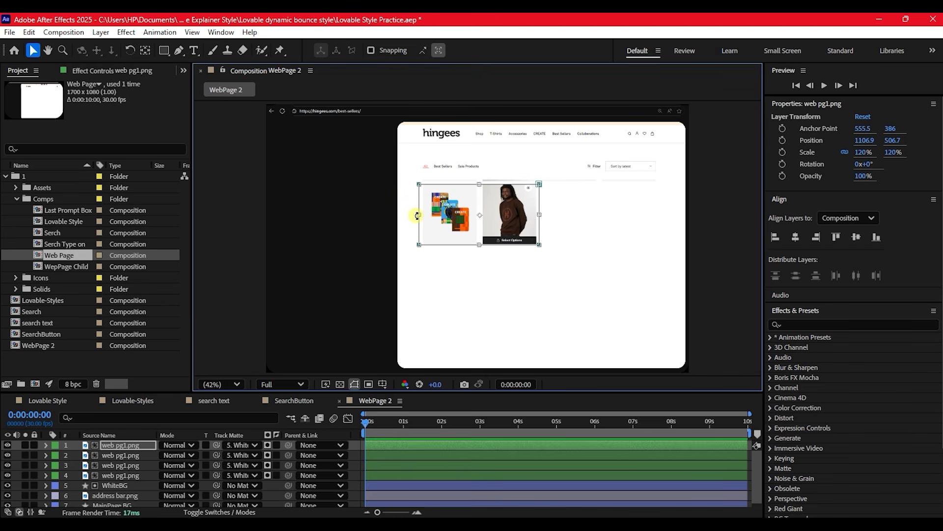
pyautogui.moveTo(419, 216); pyautogui.dragTo(481, 217)
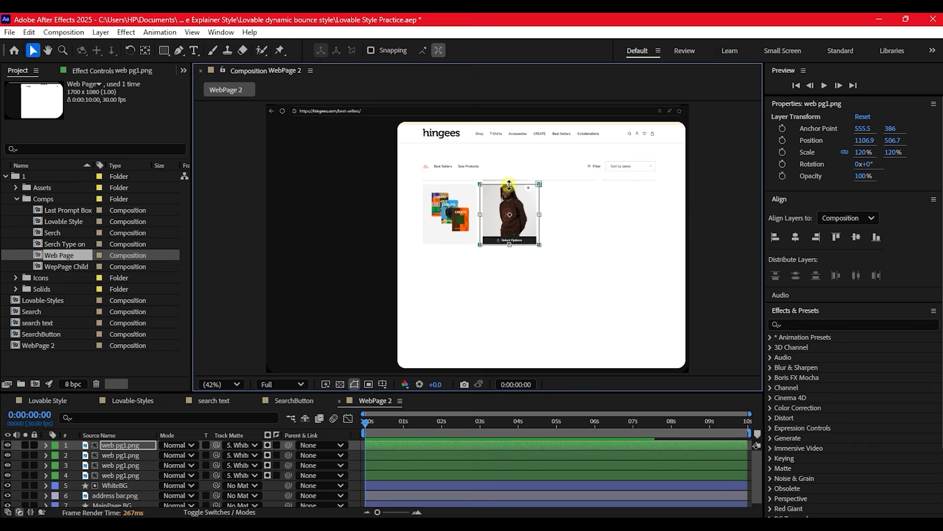
pyautogui.moveTo(509, 185); pyautogui.dragTo(514, 180)
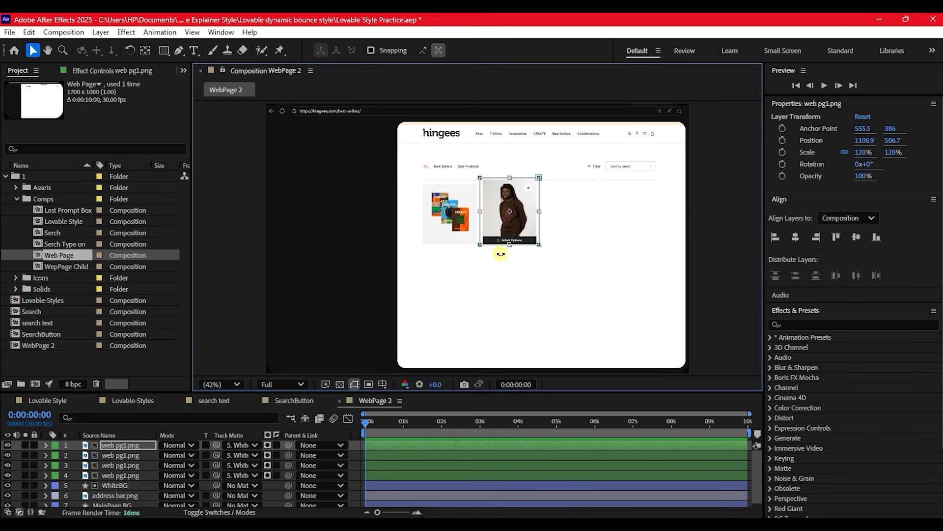
pyautogui.press('Return')
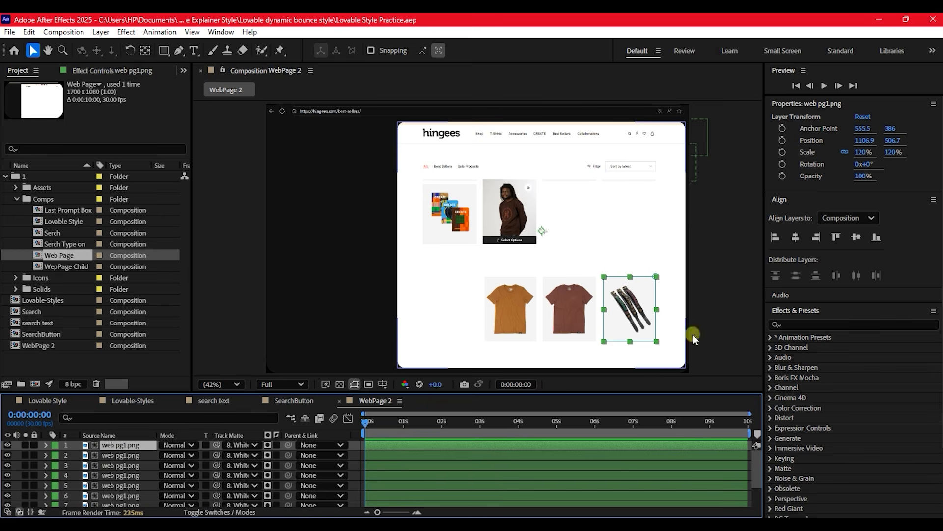
# Step: Place the straps image at the start of the lower product row, the hoodie at its end, and the notebooks above the hoodie
pyautogui.click(628, 307)
pyautogui.moveTo(628, 308); pyautogui.dragTo(452, 307)
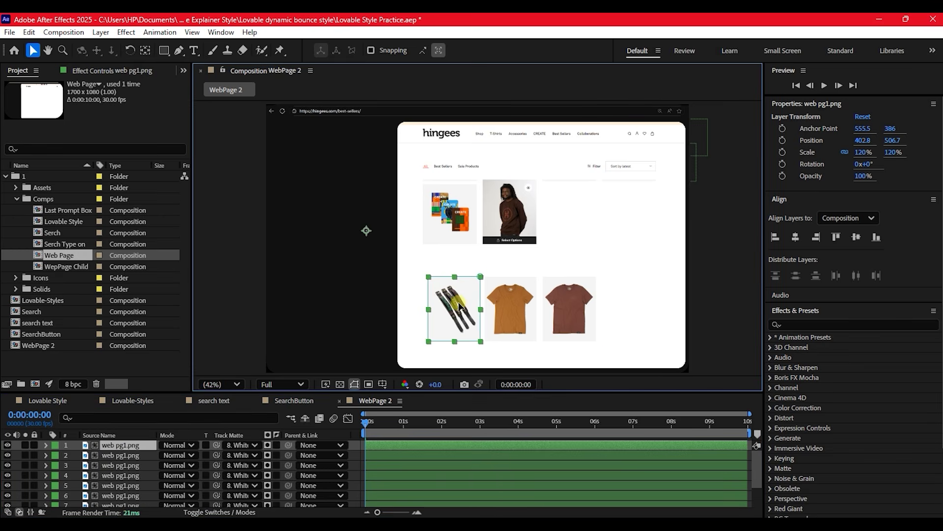
pyautogui.click(512, 212)
pyautogui.moveTo(514, 212); pyautogui.dragTo(642, 312)
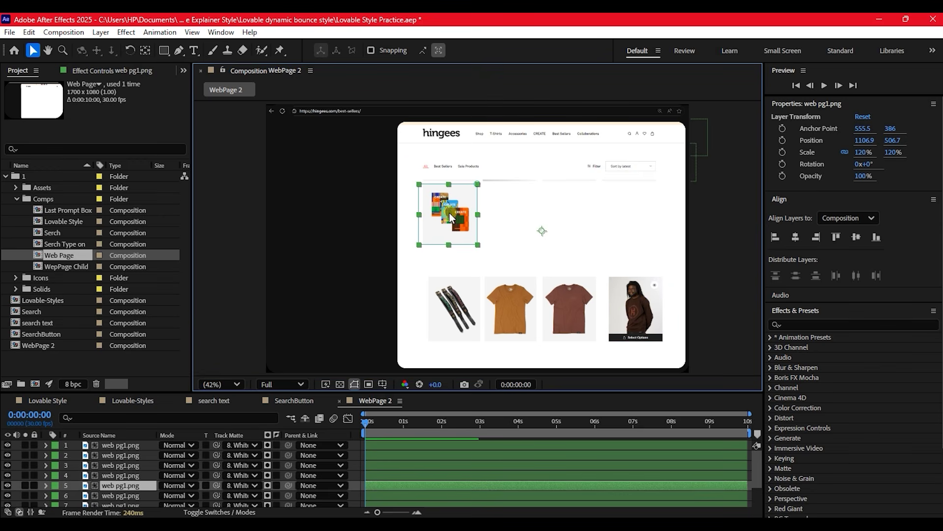
pyautogui.moveTo(451, 214); pyautogui.dragTo(641, 222)
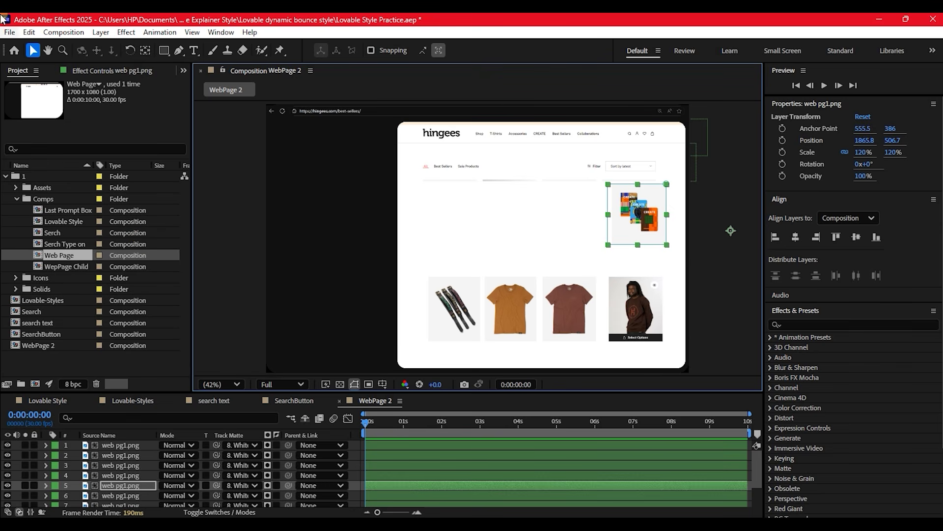
# Step: Add banner.png from the web screenshots folder as the top layer of WebPage 2 and give it a Red label
pyautogui.click(14, 197)
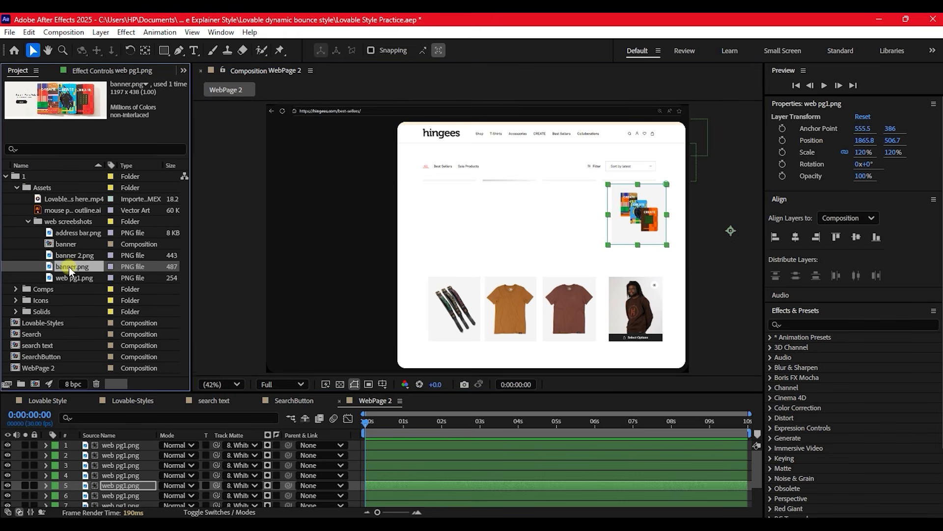
pyautogui.moveTo(69, 266); pyautogui.dragTo(399, 448)
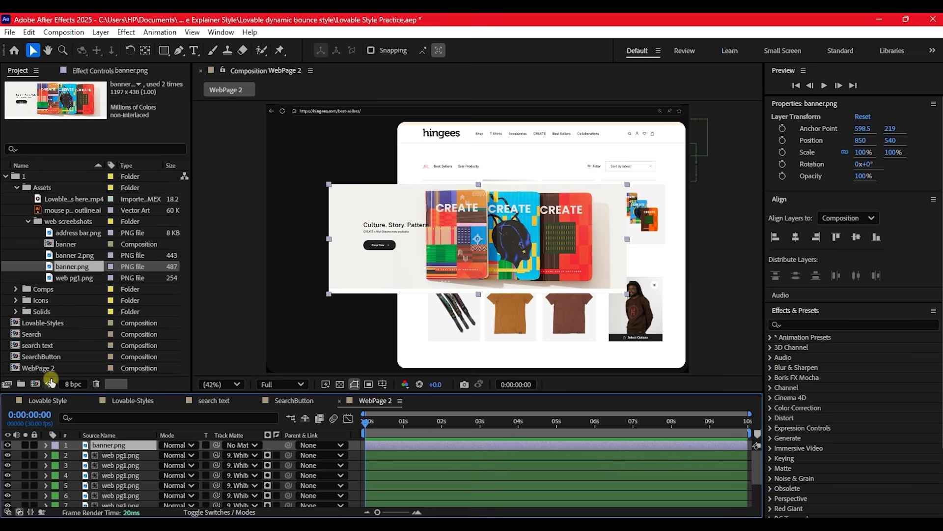
pyautogui.click(55, 448)
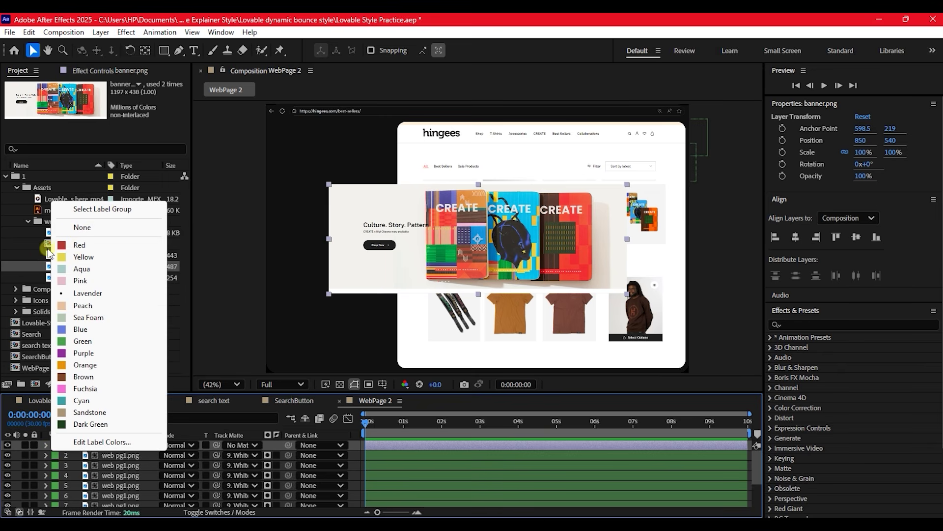
pyautogui.click(69, 244)
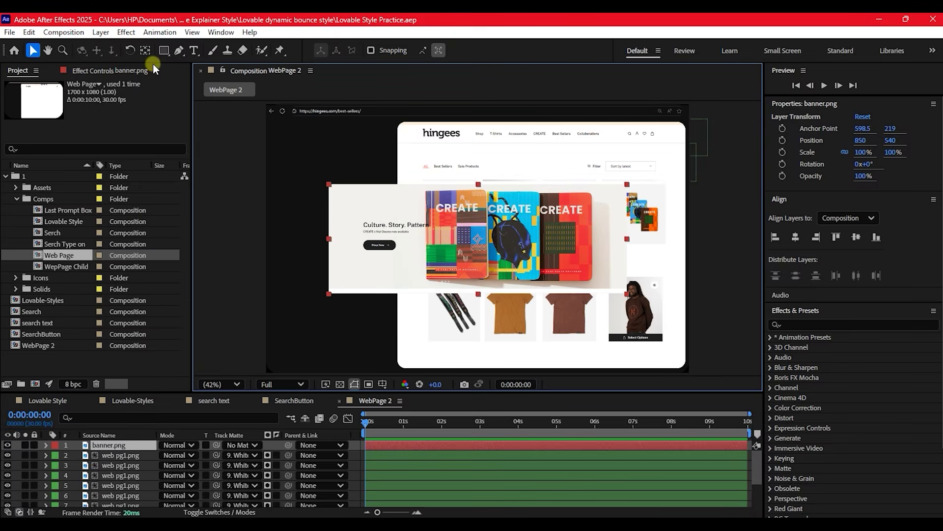
# Step: Draw a rectangular mask on the banner.png layer and adjust its edges to crop closely around the banner artwork
pyautogui.moveTo(163, 51); pyautogui.dragTo(204, 51)
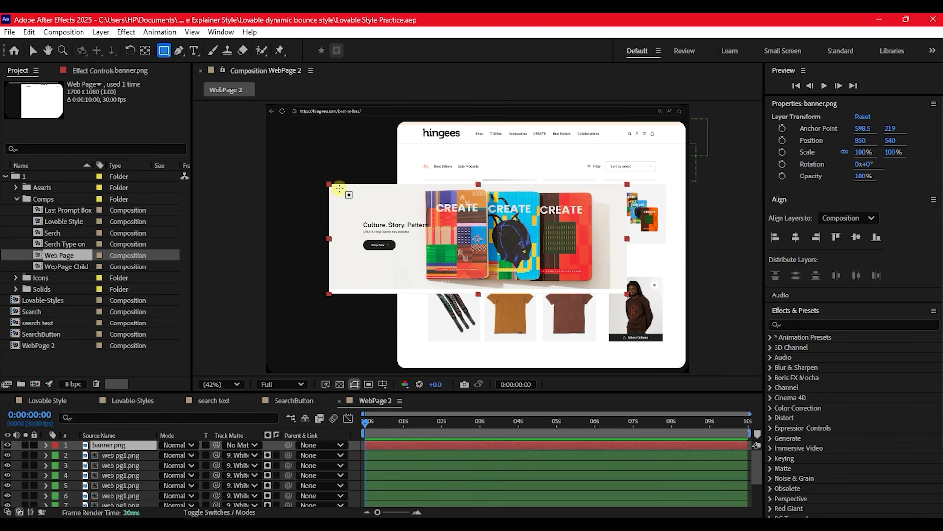
pyautogui.moveTo(342, 191); pyautogui.dragTo(578, 277)
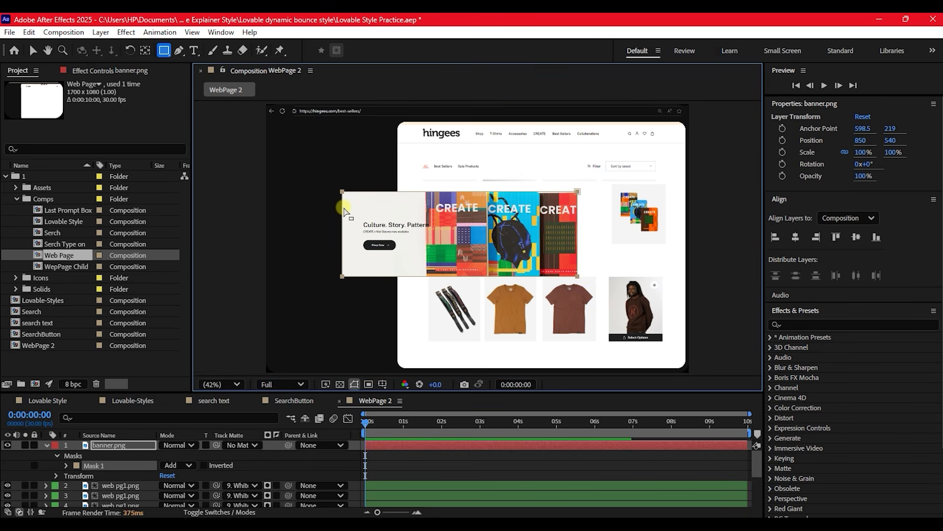
pyautogui.press('v')
pyautogui.click(342, 205)
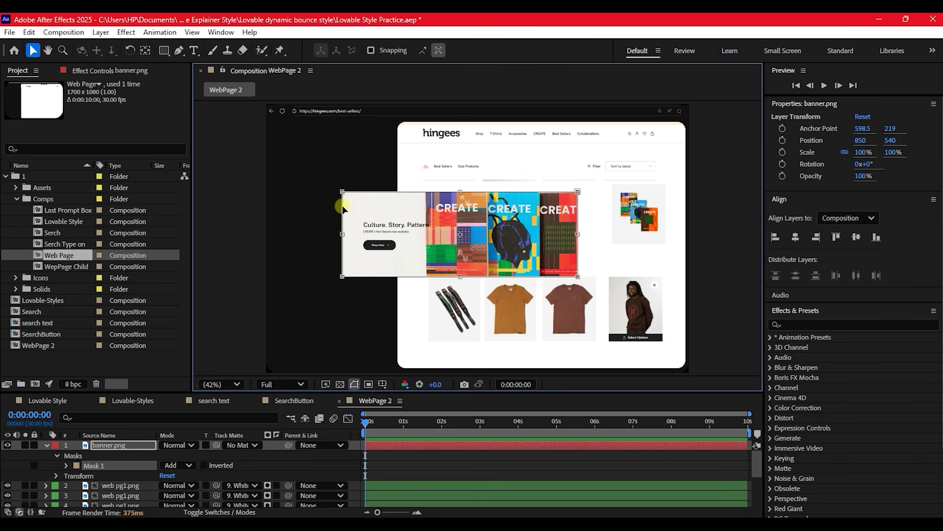
pyautogui.moveTo(460, 193); pyautogui.dragTo(462, 188)
pyautogui.moveTo(578, 233); pyautogui.dragTo(595, 234)
pyautogui.moveTo(470, 276); pyautogui.dragTo(477, 288)
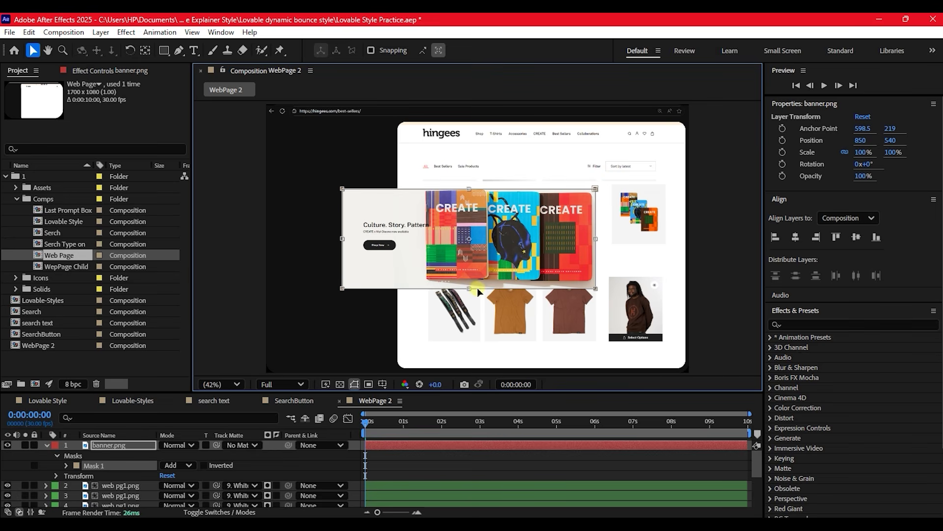
pyautogui.moveTo(342, 234); pyautogui.dragTo(353, 236)
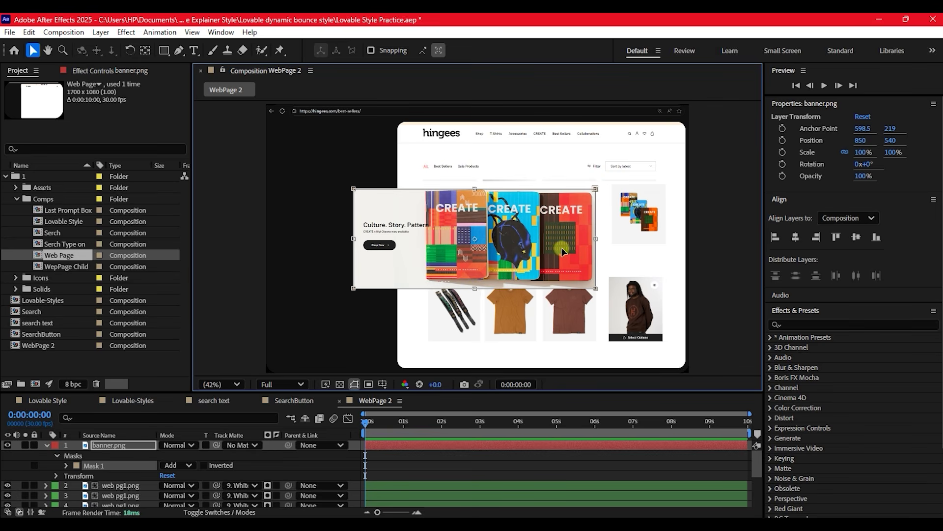
pyautogui.doubleClick(518, 225)
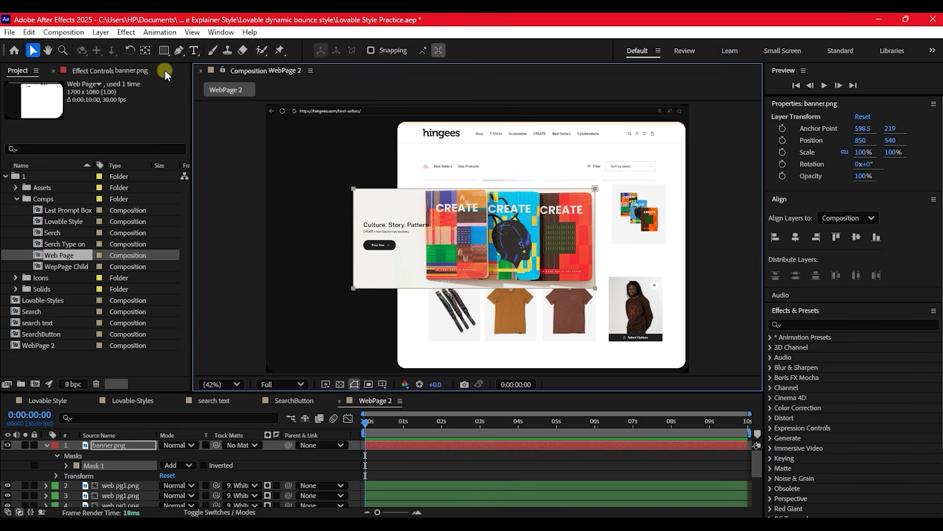
# Step: Center the banner.png layer's anchor point on its masked content
pyautogui.click(145, 50)
pyautogui.doubleClick(146, 50)
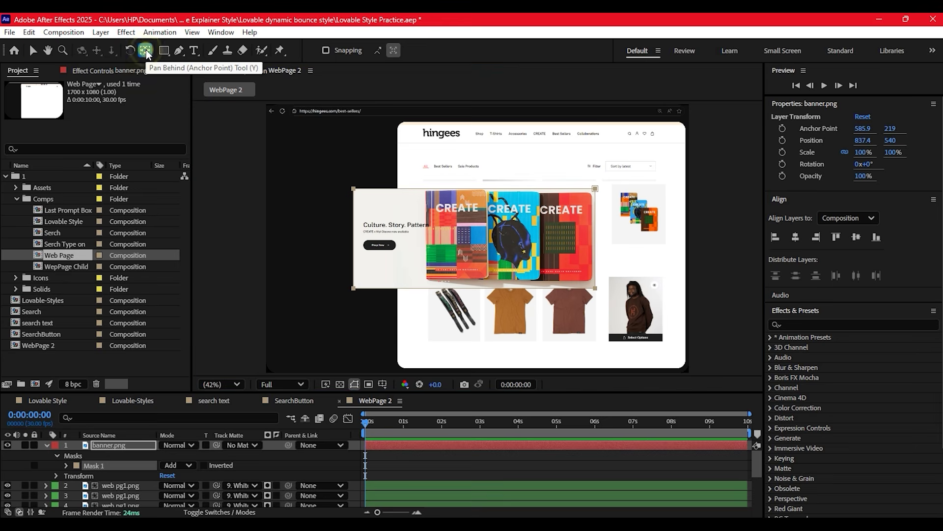
pyautogui.click(33, 51)
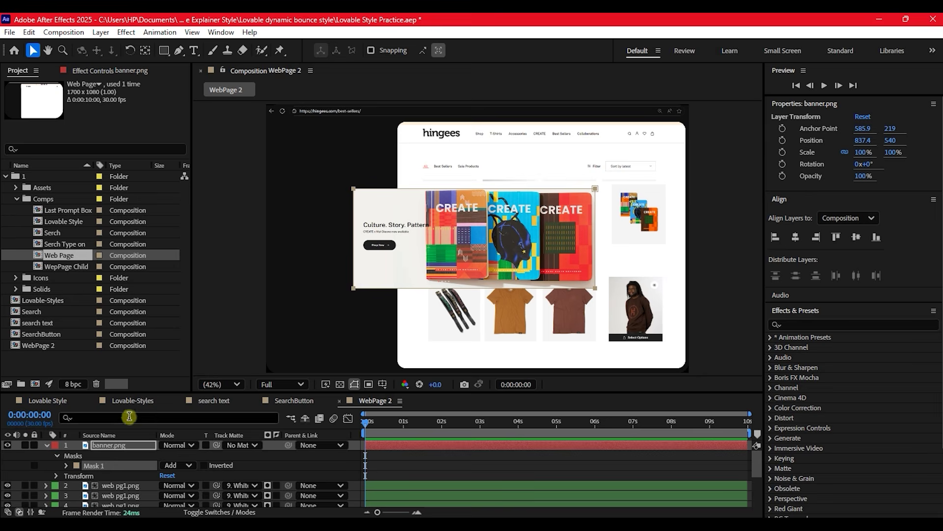
# Step: Scale the banner.png layer to 71% and position it beside the notebooks image, above the lower product row
pyautogui.click(128, 446)
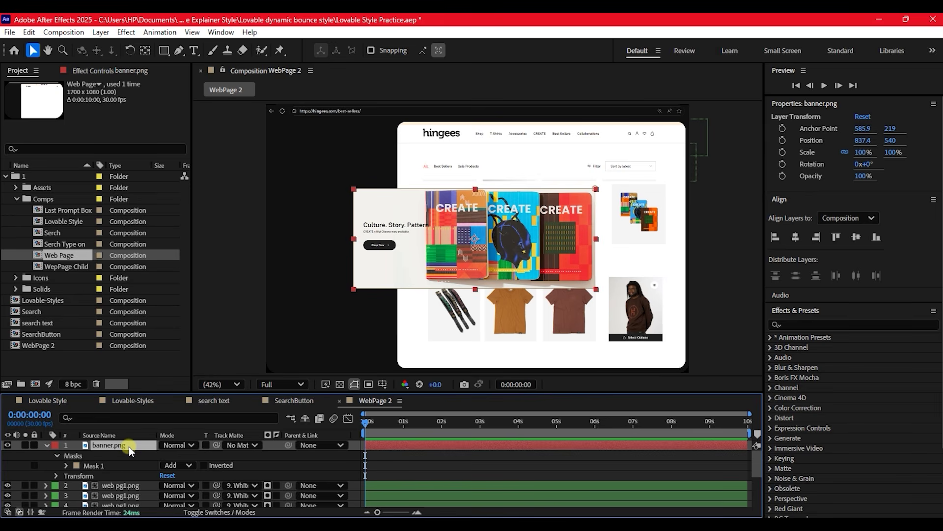
pyautogui.press('s')
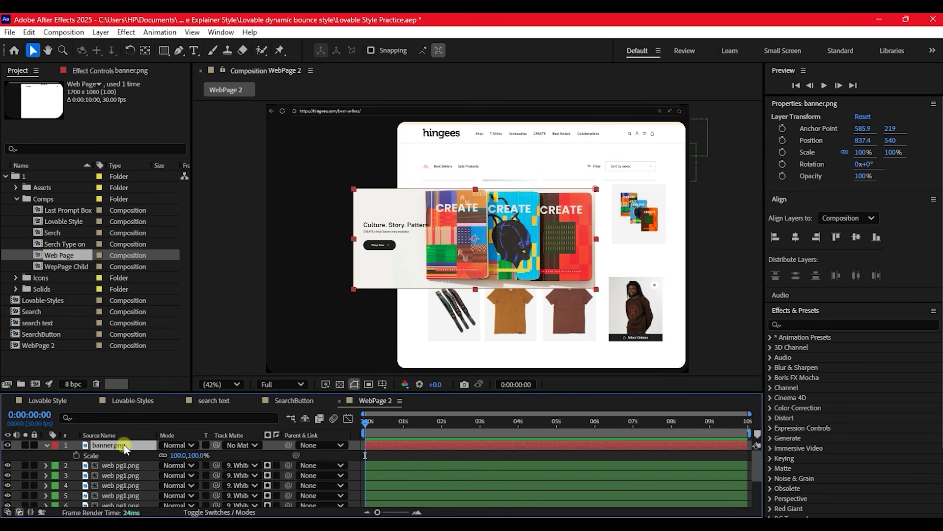
pyautogui.moveTo(178, 454); pyautogui.dragTo(163, 453)
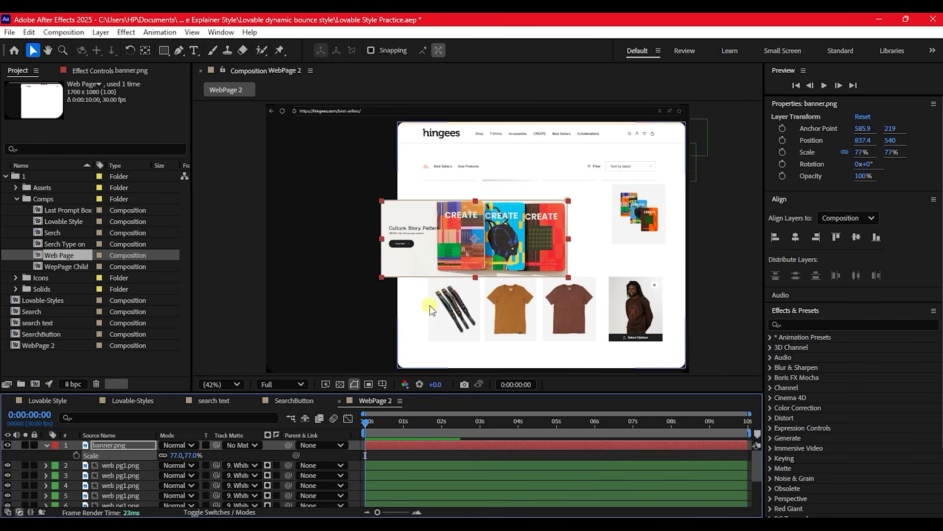
pyautogui.moveTo(463, 230); pyautogui.dragTo(506, 211)
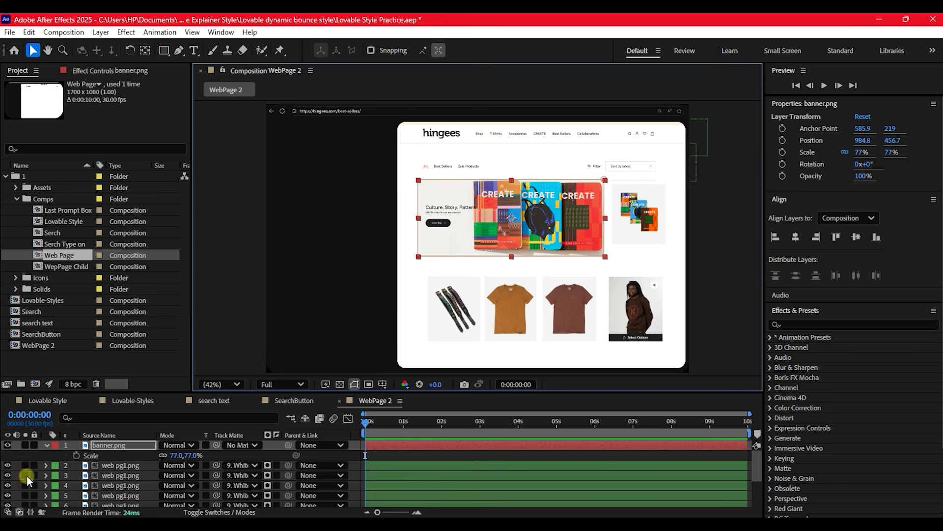
pyautogui.moveTo(174, 455); pyautogui.dragTo(173, 455)
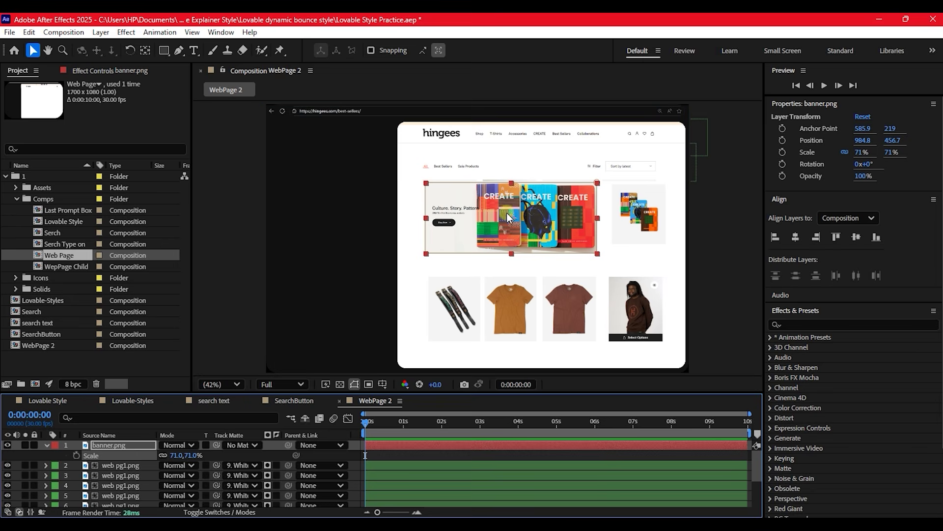
pyautogui.moveTo(549, 211); pyautogui.dragTo(550, 221)
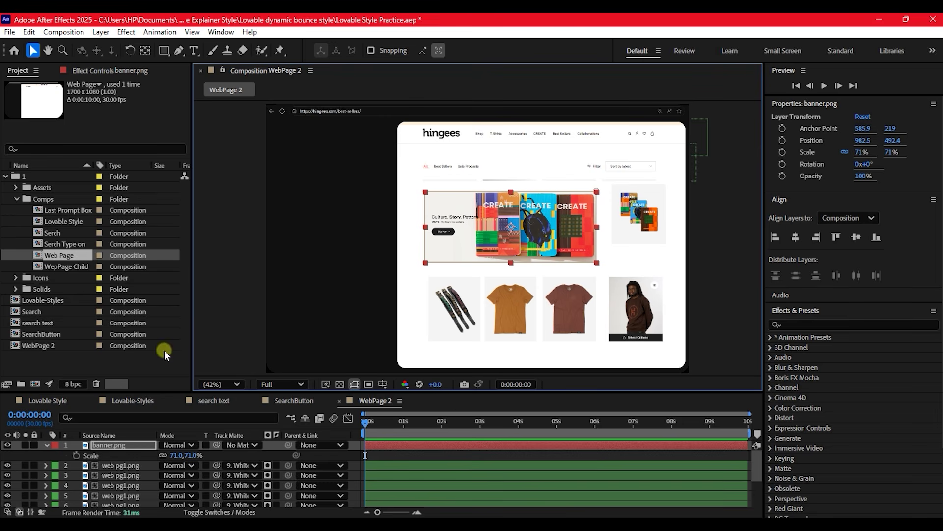
pyautogui.click(45, 445)
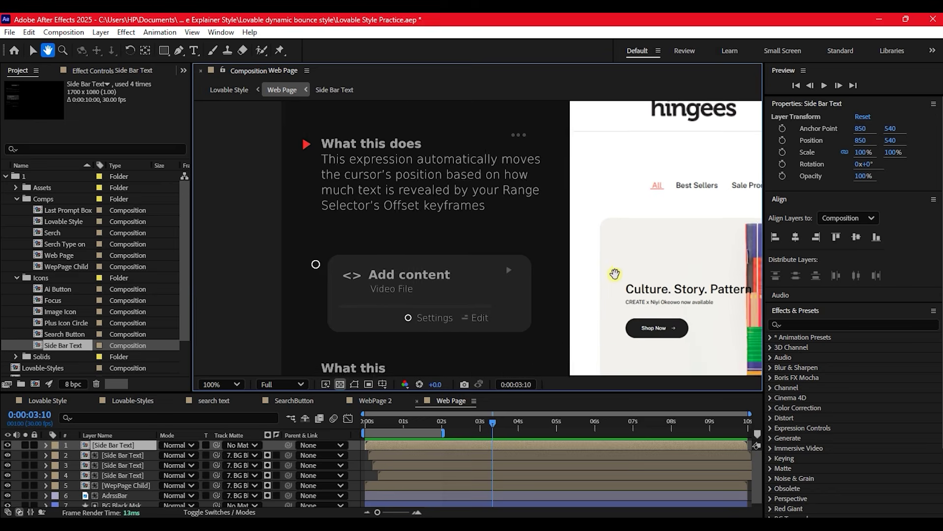
pyautogui.moveTo(615, 274); pyautogui.dragTo(636, 295)
pyautogui.press('v')
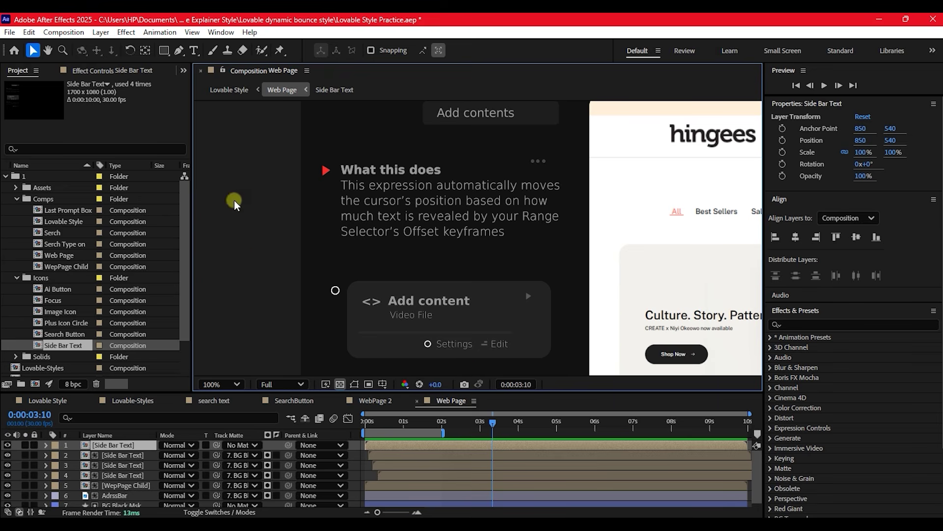
# Step: Examine the sidebar text and overall layout in the Web Page composition, fit the whole frame in view, and select the topmost Side Bar Text layer
pyautogui.press('h')
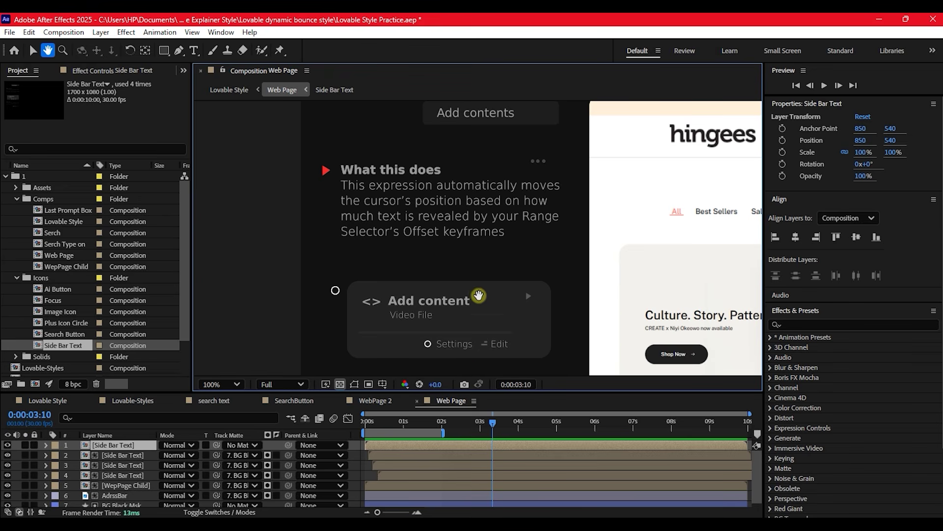
pyautogui.moveTo(481, 313); pyautogui.dragTo(497, 160)
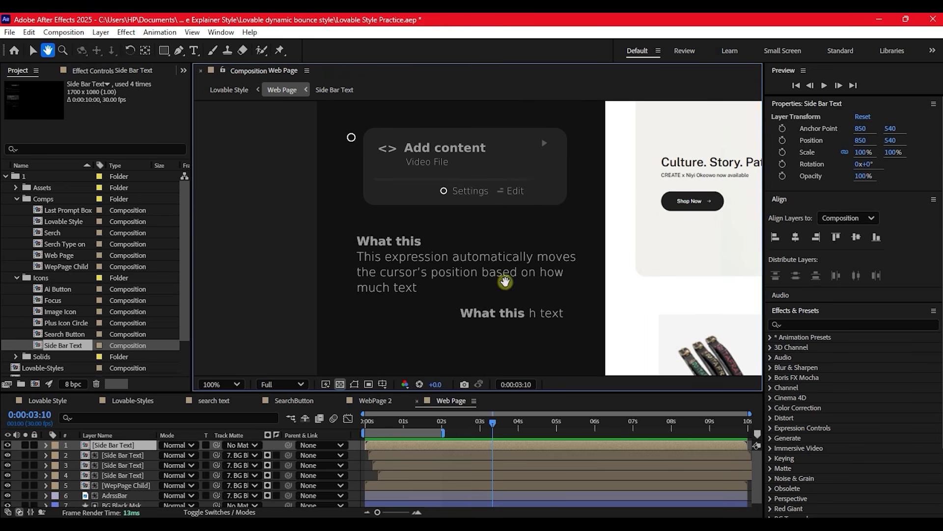
pyautogui.moveTo(513, 317); pyautogui.dragTo(501, 355)
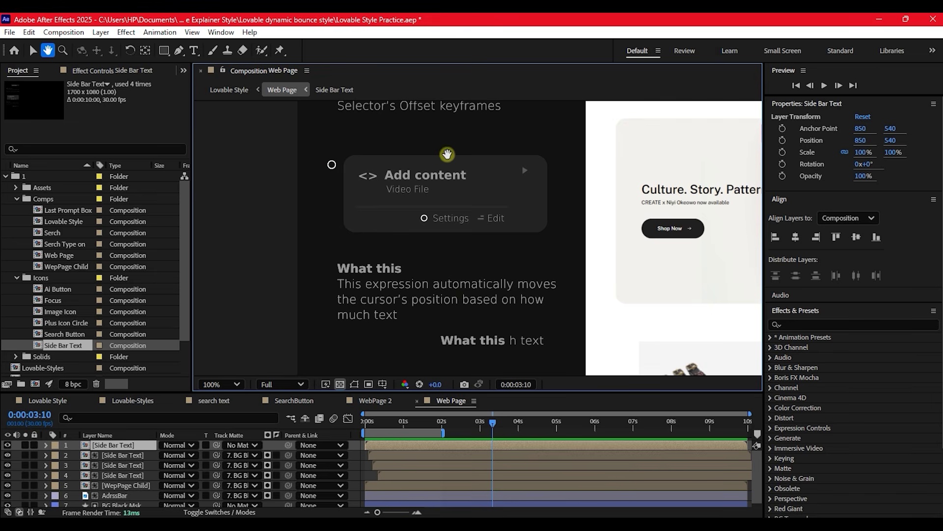
pyautogui.press('v')
pyautogui.press('h')
pyautogui.moveTo(437, 148); pyautogui.dragTo(434, 285)
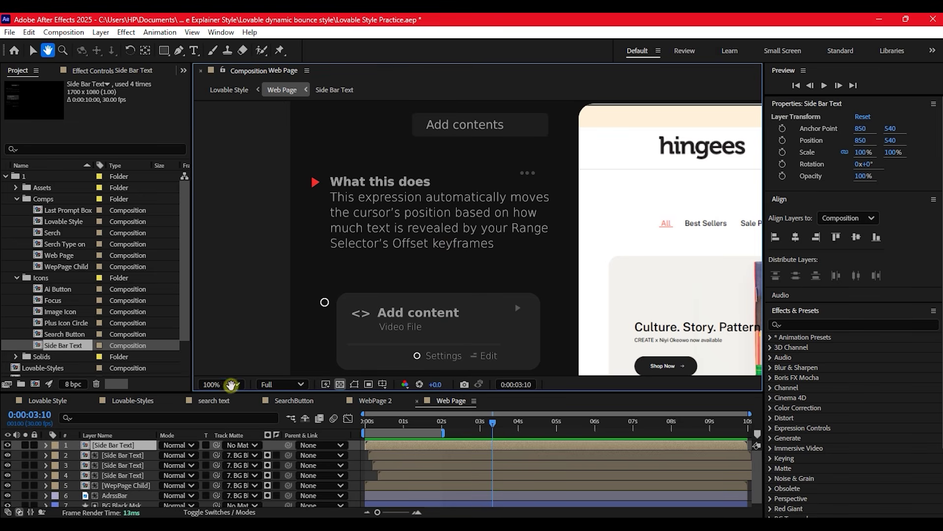
pyautogui.click(232, 385)
pyautogui.click(234, 384)
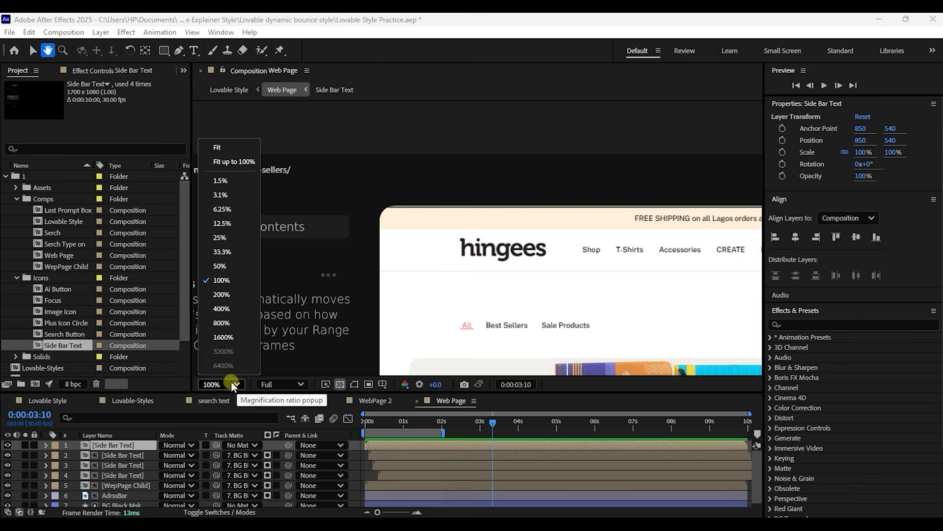
pyautogui.click(219, 147)
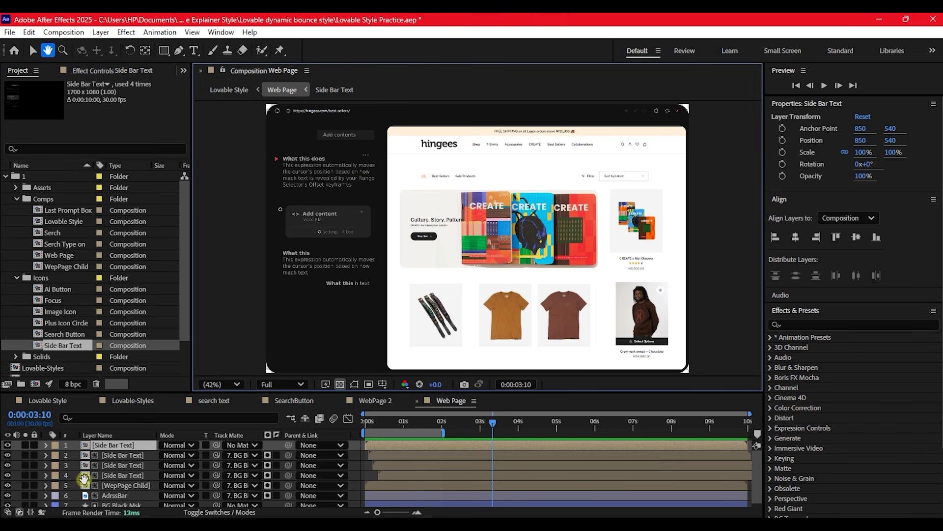
pyautogui.click(120, 445)
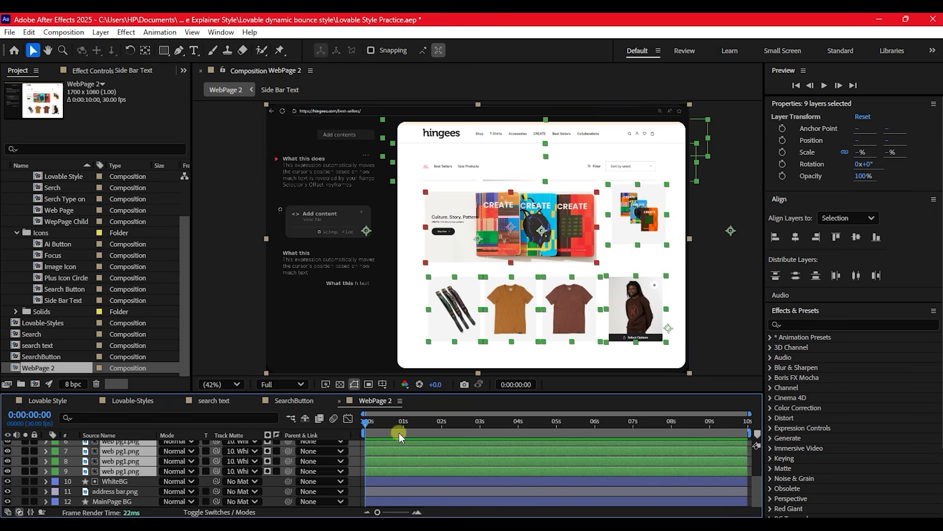
# Step: Add Position and Opacity keyframes at 0:00:01:01 to the nine selected layers in WebPage 2
pyautogui.moveTo(364, 423); pyautogui.dragTo(404, 429)
pyautogui.press('p')
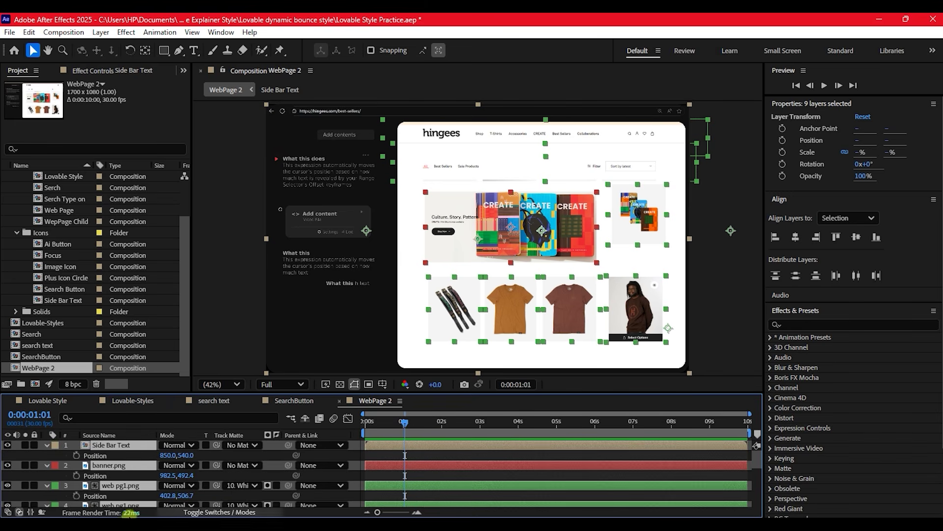
pyautogui.click(76, 455)
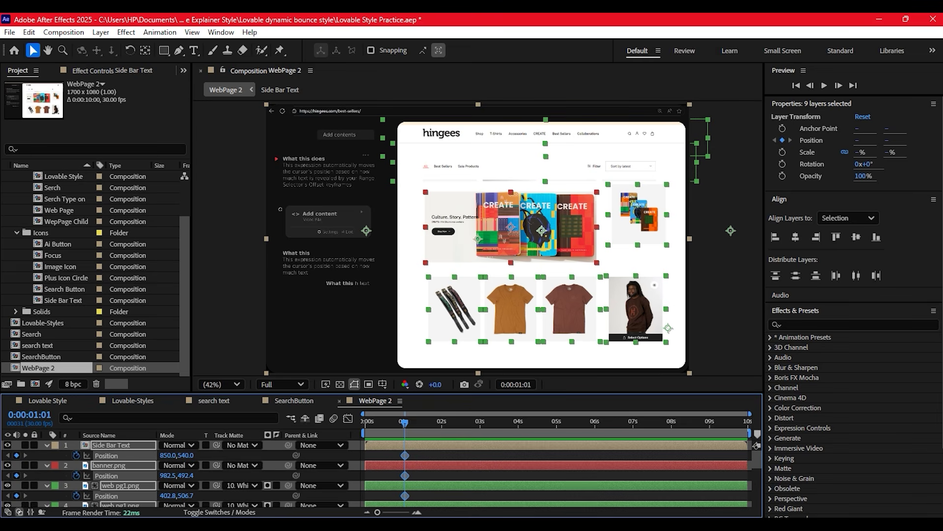
pyautogui.hotkey('shift', 't')
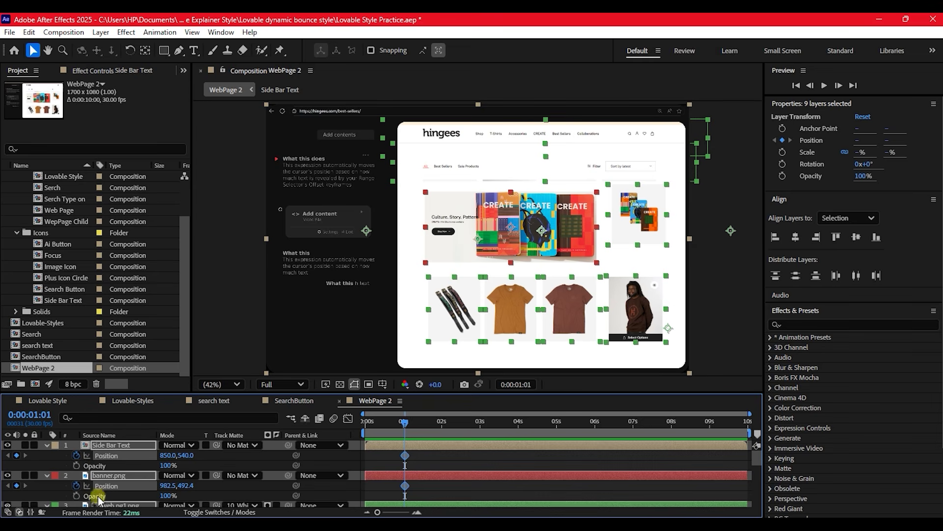
pyautogui.click(77, 465)
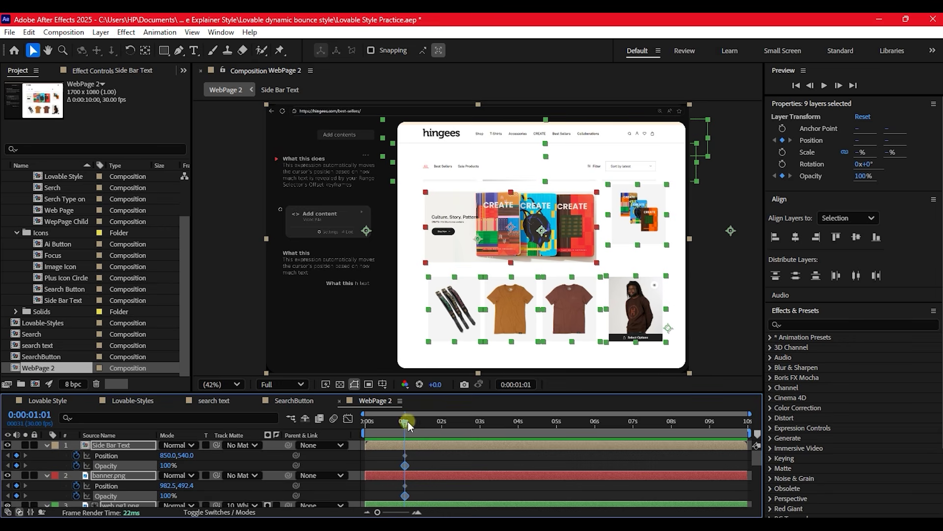
# Step: At 0:00:00:00, shift the nine selected layers down together, bringing the header layer's Y position to 691.7, and set their opacity to 0%
pyautogui.moveTo(391, 420); pyautogui.dragTo(364, 428)
pyautogui.scroll(-1, 95, 489)
pyautogui.scroll(-2, 95, 489)
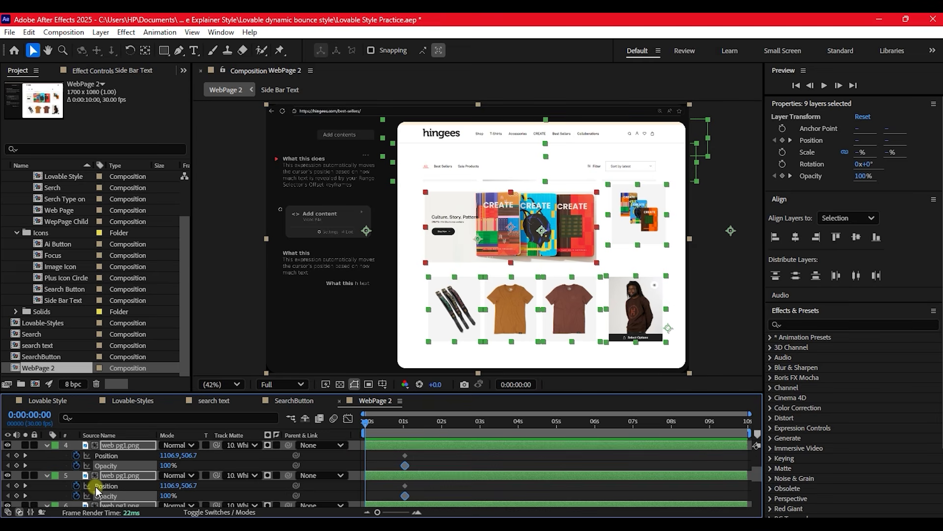
pyautogui.scroll(-5, 97, 489)
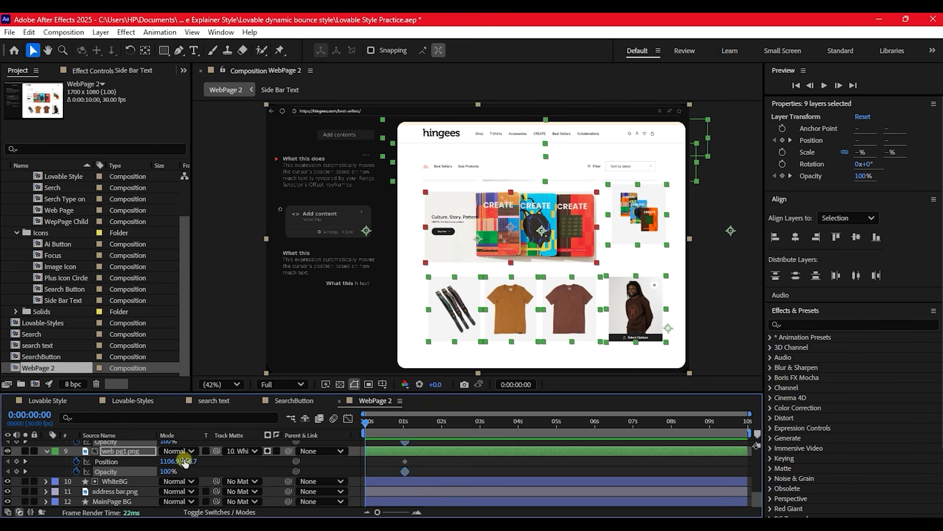
pyautogui.moveTo(187, 466); pyautogui.dragTo(307, 446)
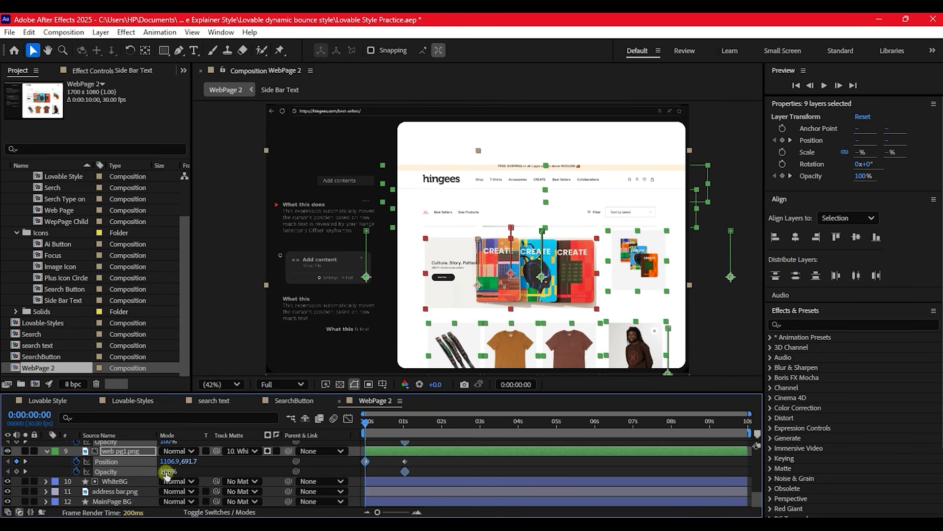
pyautogui.moveTo(166, 475); pyautogui.dragTo(3, 469)
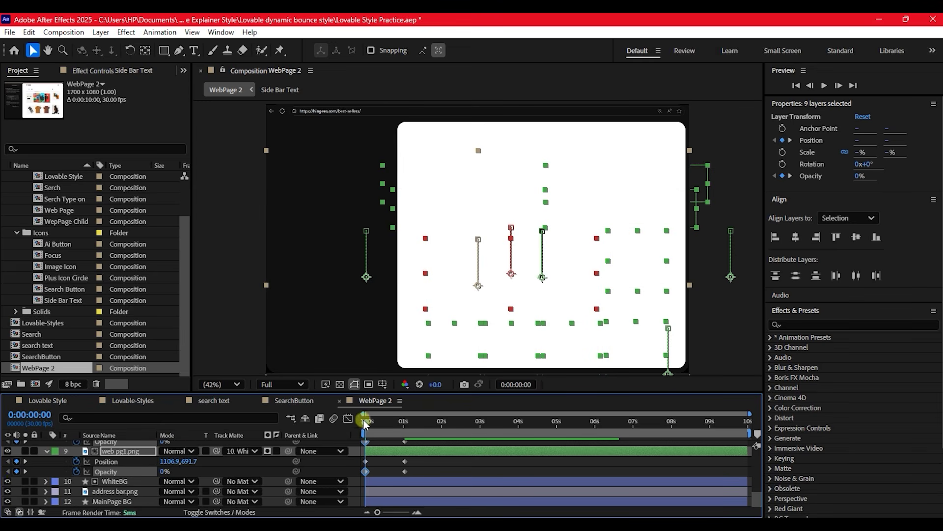
# Step: Remove the Position and Opacity keyframes from the header layer with its time at 0:00:02:13, keeping it in place at 100% opacity
pyautogui.moveTo(365, 423); pyautogui.dragTo(458, 435)
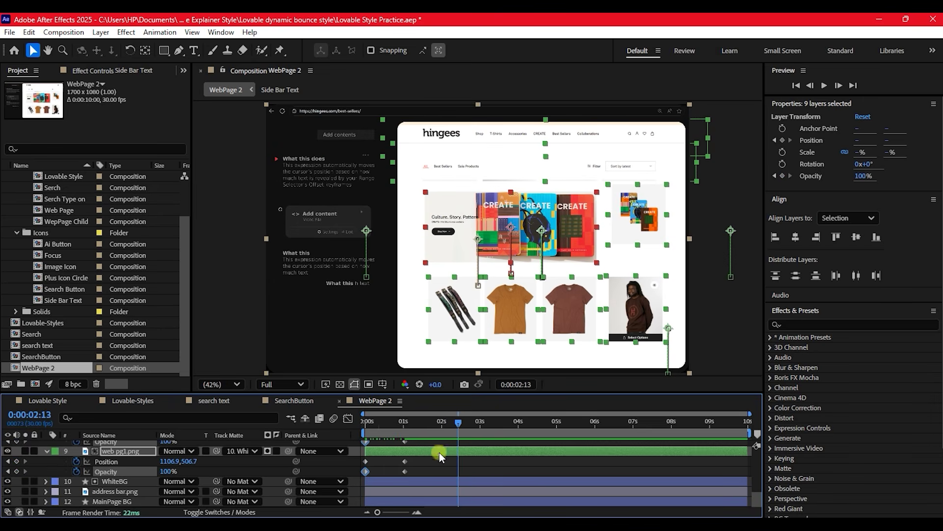
pyautogui.click(465, 468)
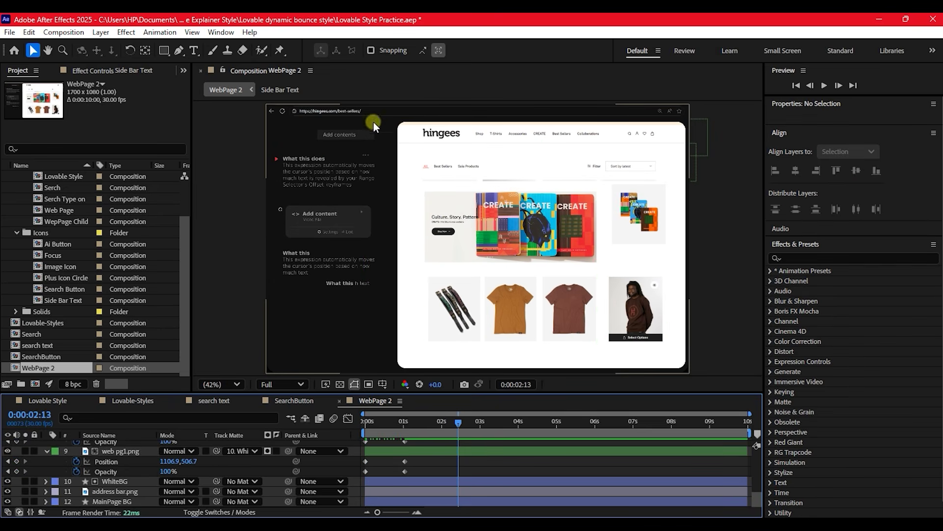
pyautogui.click(492, 138)
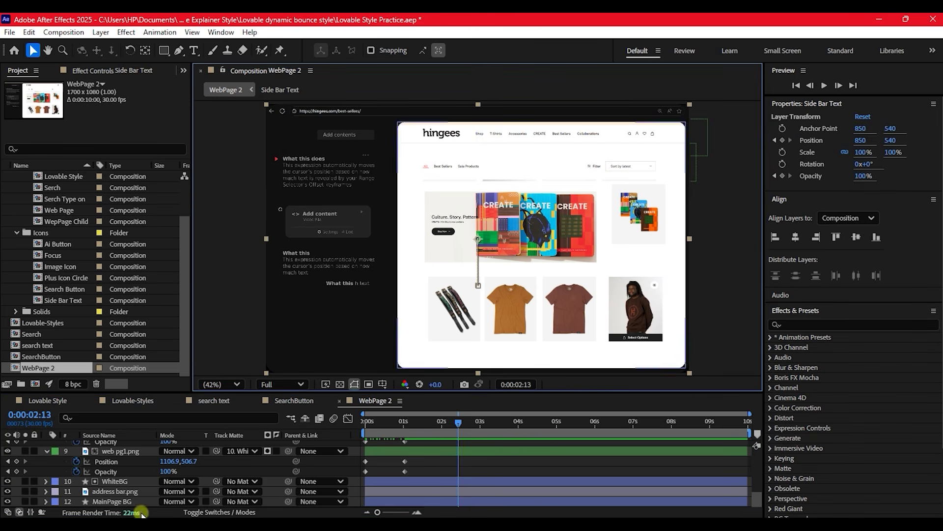
pyautogui.click(114, 452)
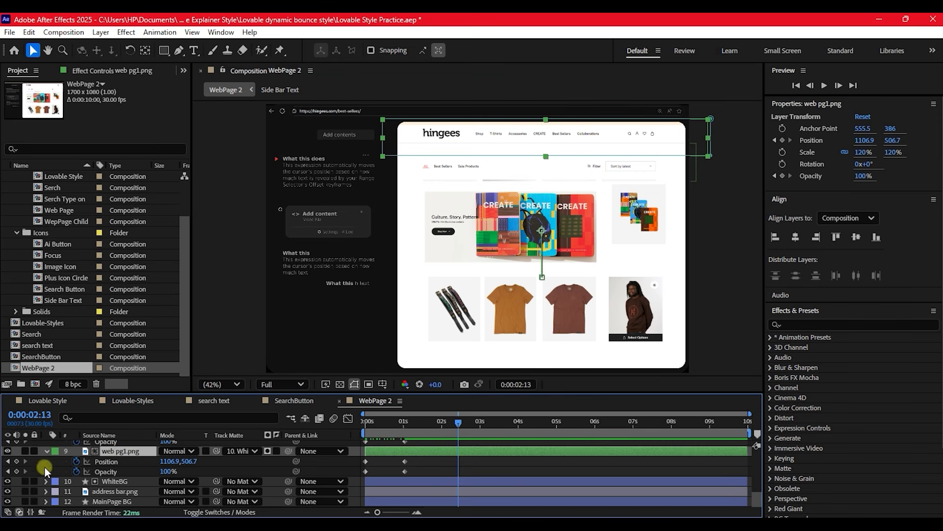
pyautogui.click(76, 461)
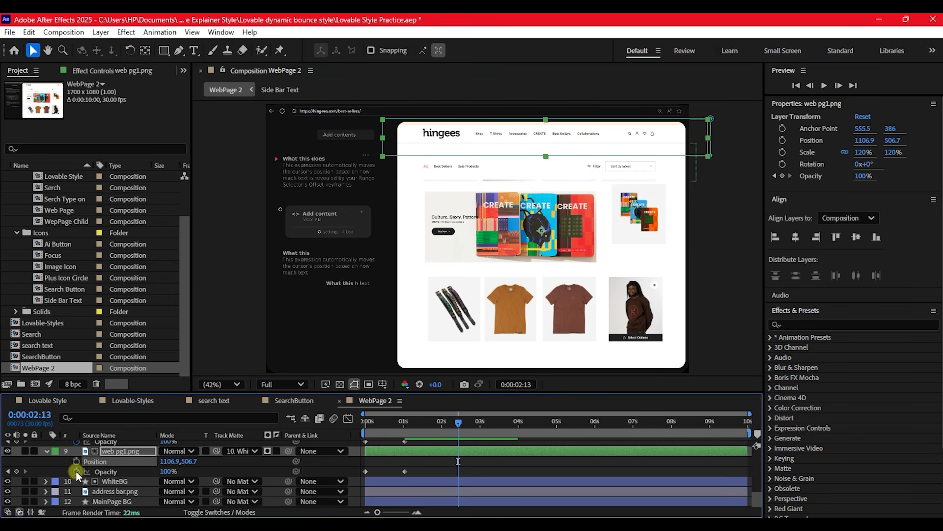
pyautogui.click(76, 471)
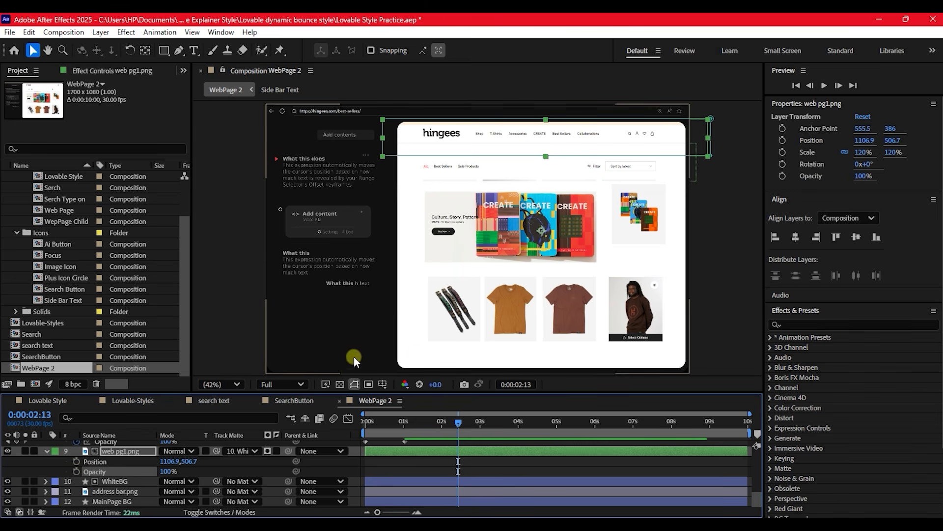
# Step: Move the ending Opacity keyframes of the animated page layers to 0:00:00:15
pyautogui.click(369, 423)
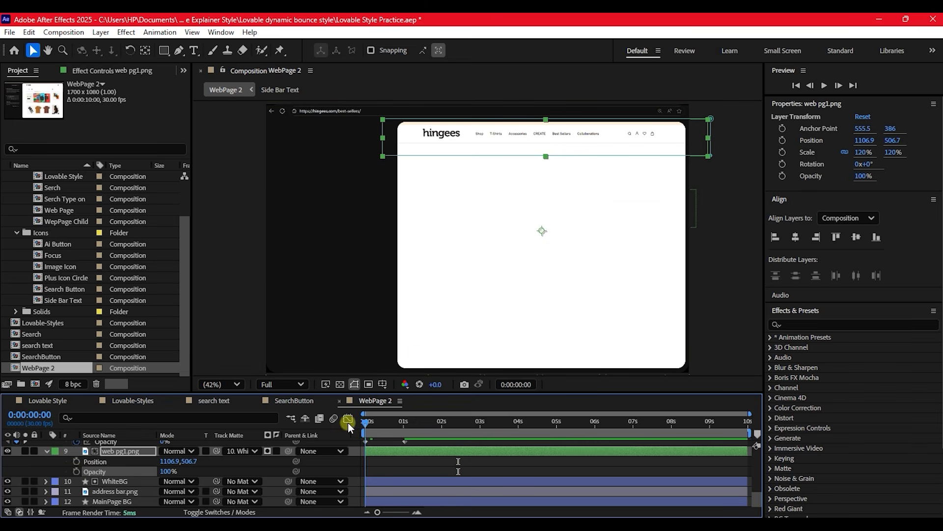
pyautogui.moveTo(365, 429); pyautogui.dragTo(354, 413)
pyautogui.scroll(1, 411, 462)
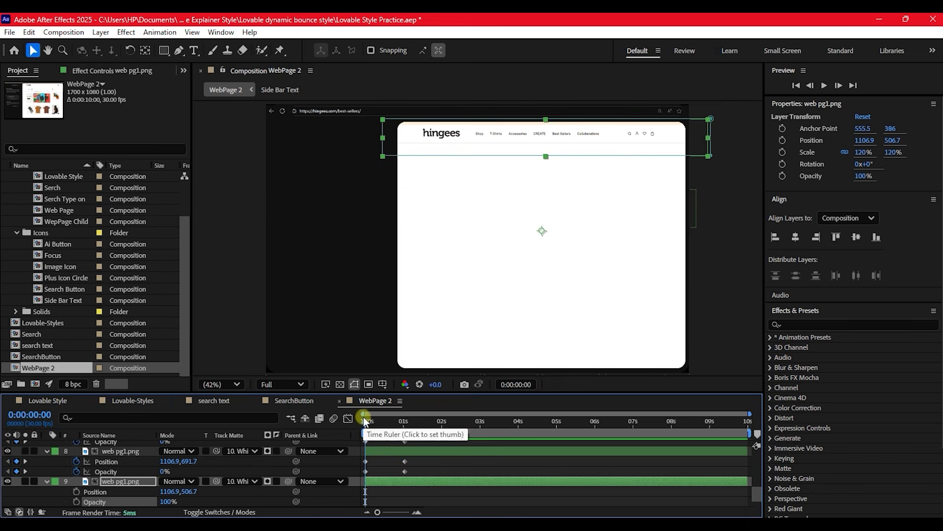
pyautogui.moveTo(364, 423); pyautogui.dragTo(384, 423)
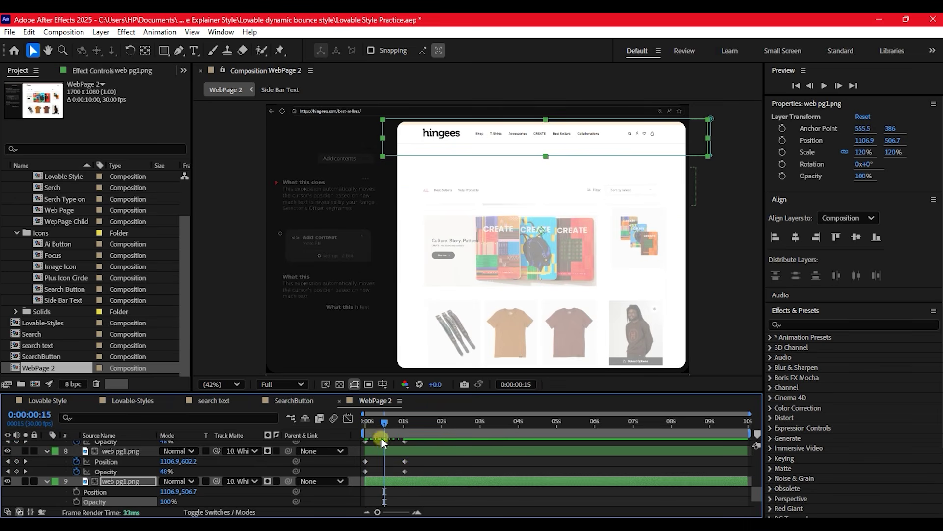
pyautogui.moveTo(406, 471); pyautogui.dragTo(385, 473)
pyautogui.moveTo(404, 441); pyautogui.dragTo(384, 446)
pyautogui.scroll(1, 415, 454)
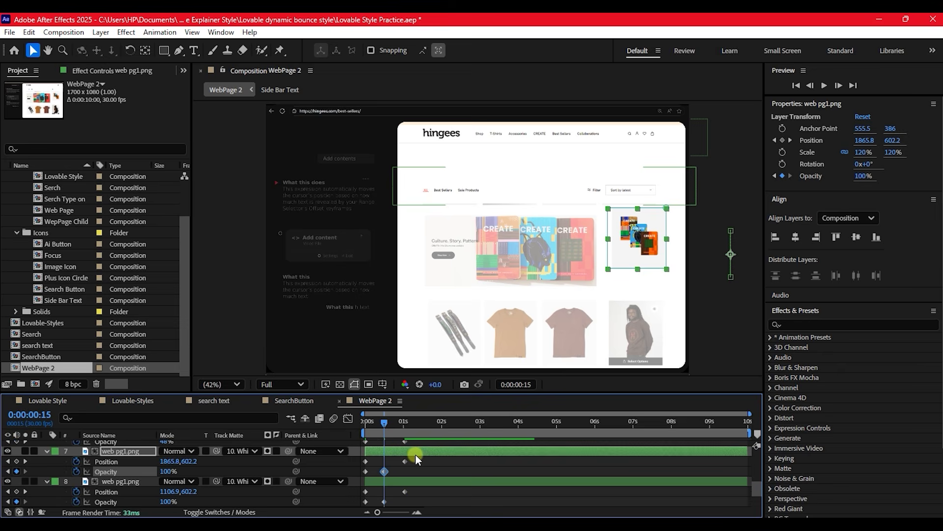
pyautogui.scroll(1, 411, 459)
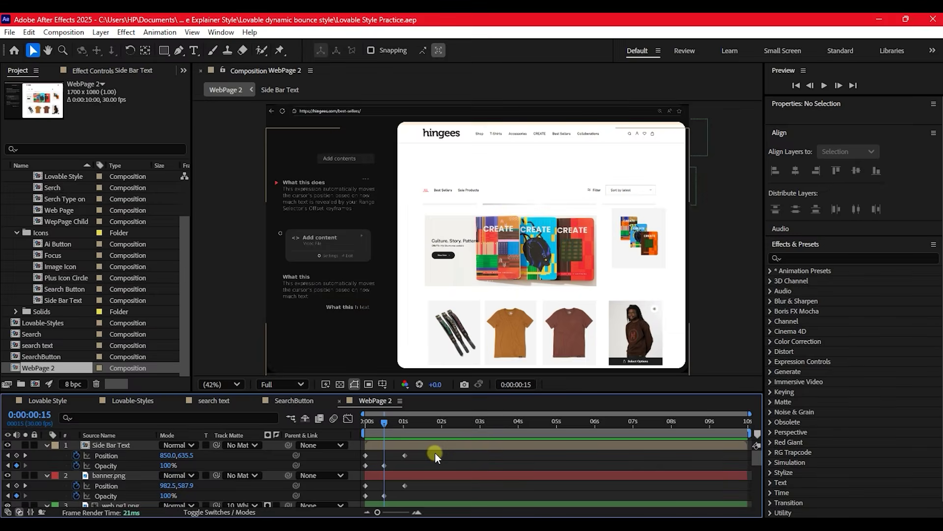
# Step: Apply Easy Ease to all Position and Opacity keyframes of the animated page layers
pyautogui.moveTo(435, 452); pyautogui.dragTo(336, 500)
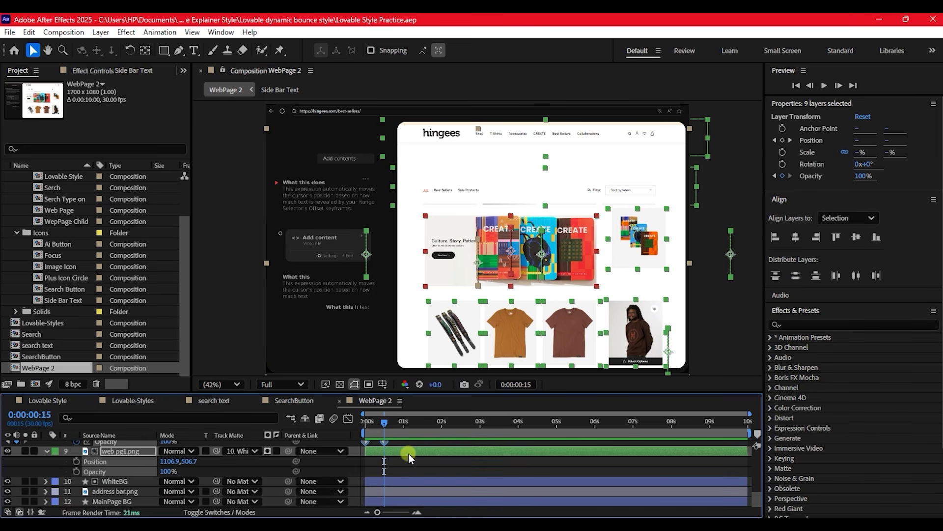
pyautogui.scroll(3, 408, 452)
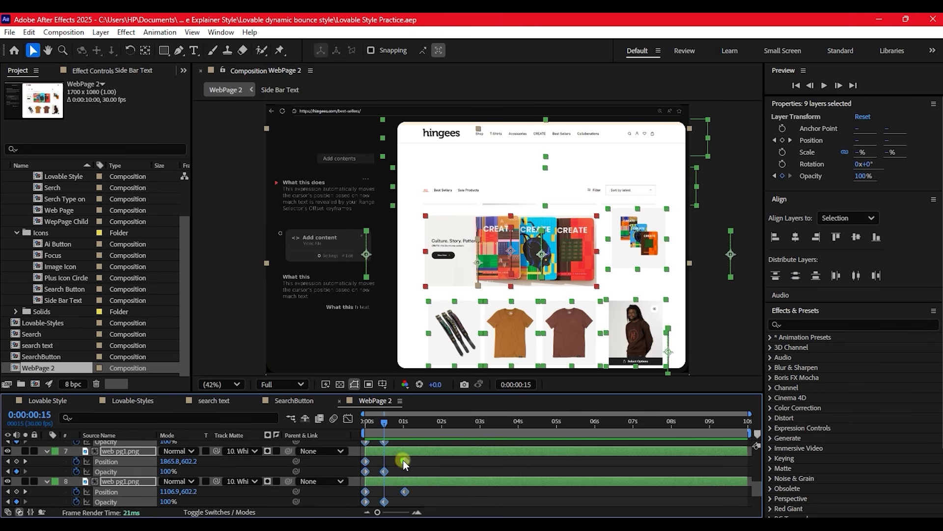
pyautogui.rightClick(403, 461)
pyautogui.moveTo(447, 451)
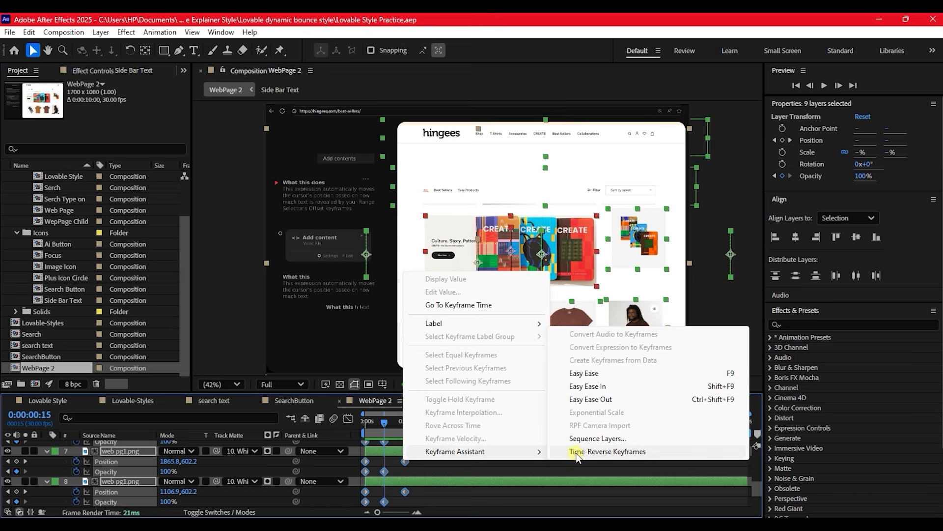
pyautogui.click(587, 373)
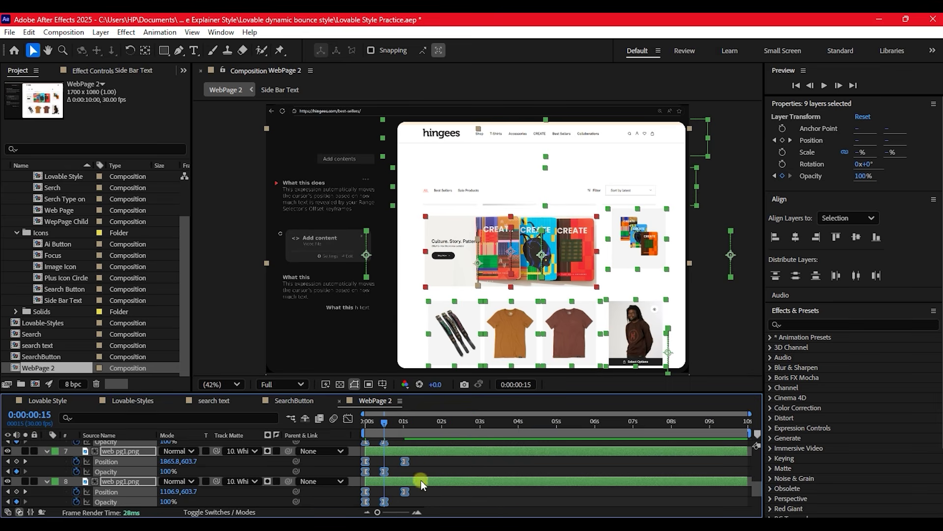
pyautogui.click(433, 463)
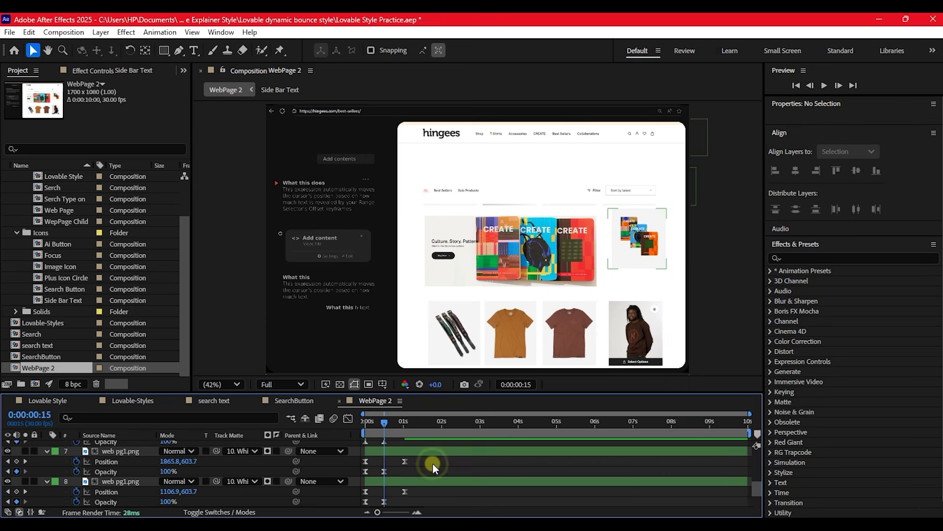
# Step: Set the incoming influence of layer 7's ending Position keyframe to 100% in the speed graph
pyautogui.click(404, 463)
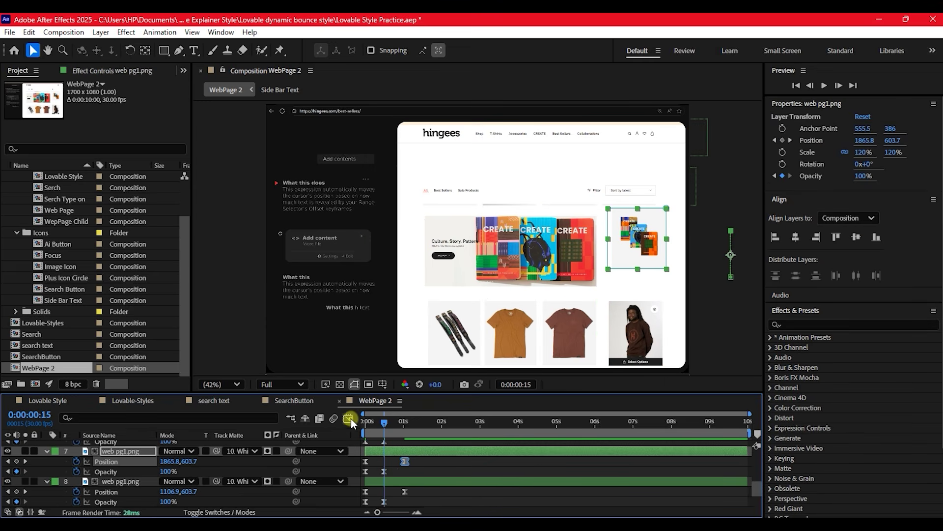
pyautogui.click(351, 418)
pyautogui.click(400, 485)
pyautogui.moveTo(400, 486); pyautogui.dragTo(373, 485)
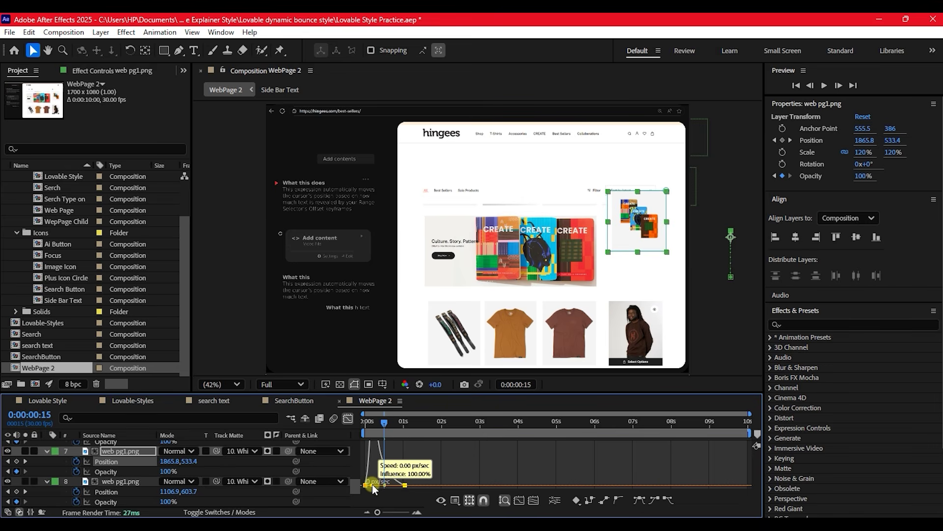
pyautogui.click(348, 418)
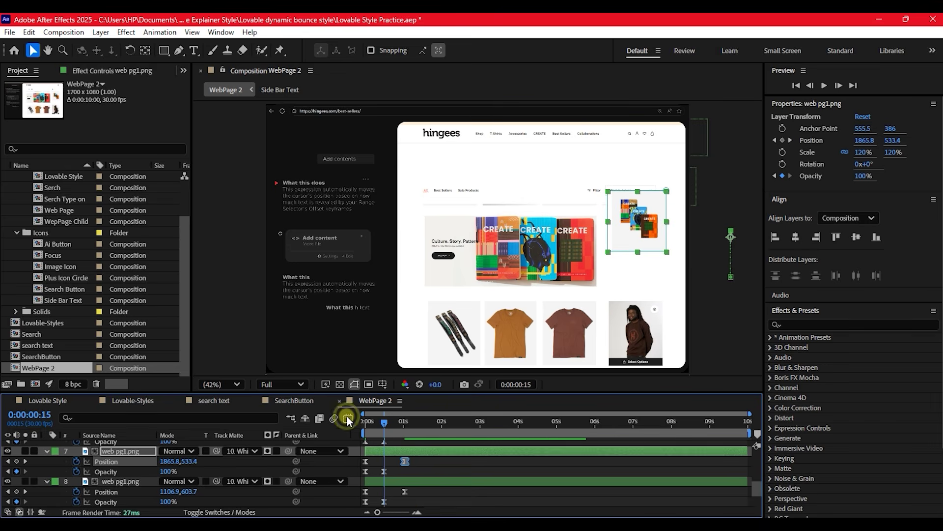
# Step: Extend the incoming influence of layer 8's ending Position keyframe all the way back to its starting keyframe in the speed graph
pyautogui.click(404, 491)
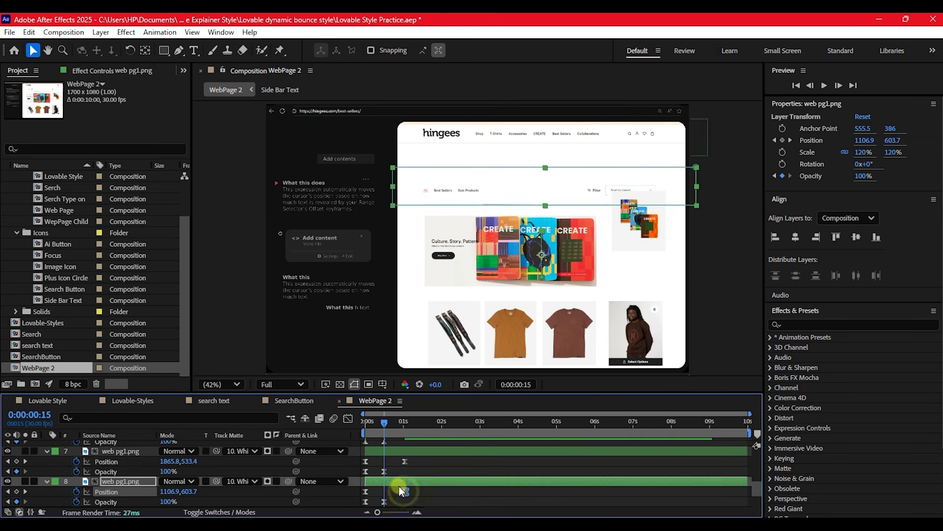
pyautogui.click(348, 417)
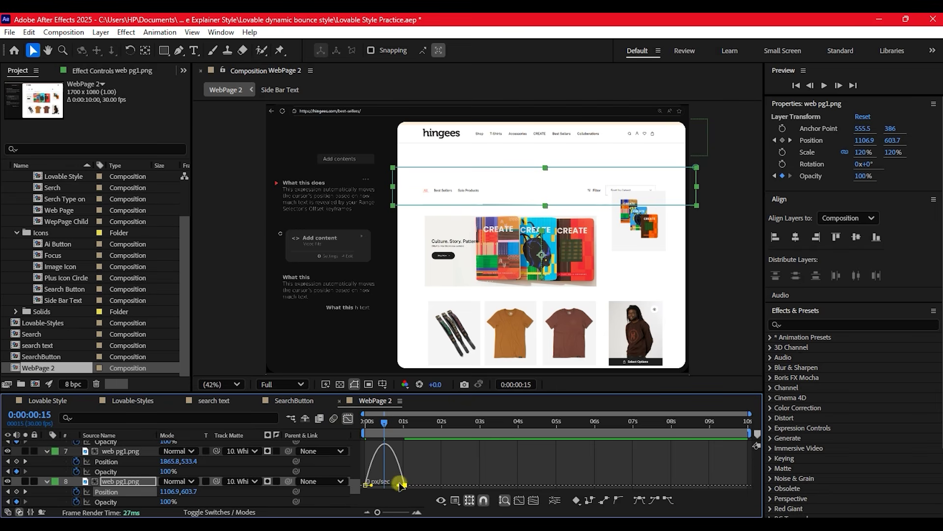
pyautogui.moveTo(398, 485); pyautogui.dragTo(364, 485)
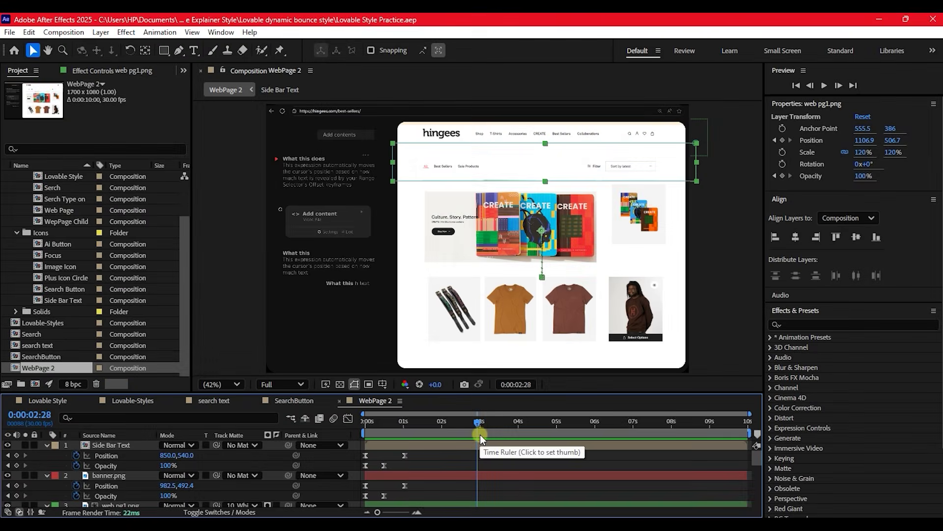
# Step: End the work area at 0:00:02:28 and preview the eased page animation
pyautogui.press('n')
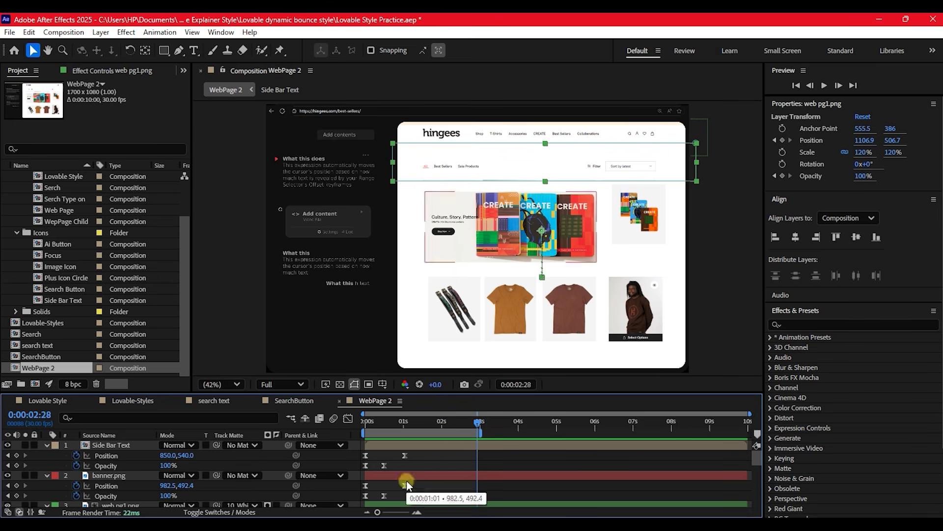
pyautogui.press('space')
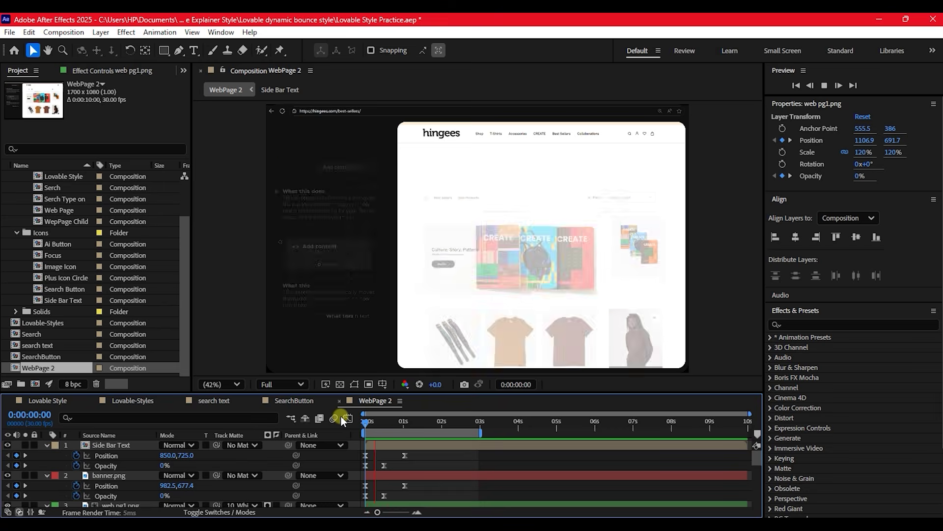
pyautogui.press('space')
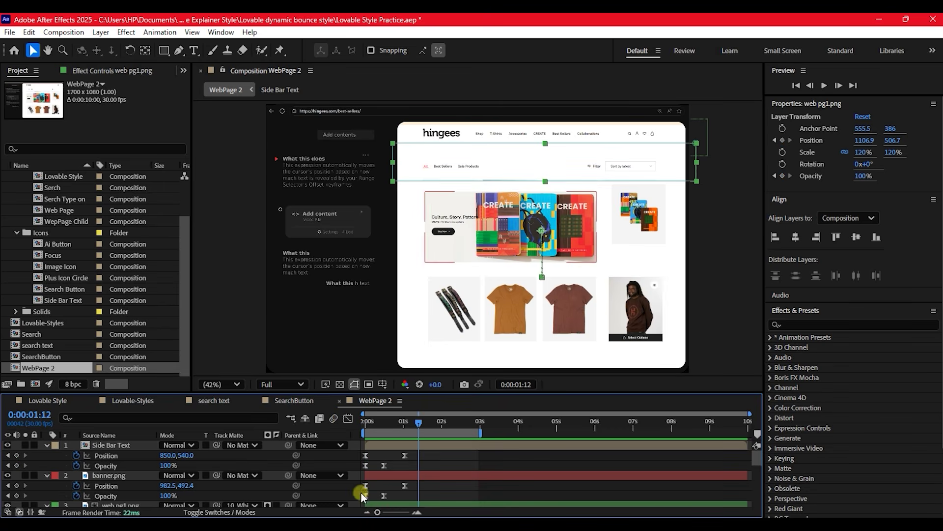
# Step: Stretch all Position and Opacity keyframes proportionally so Position ends at about 2 seconds and Opacity at about 1 second, then preview from the start
pyautogui.moveTo(464, 497); pyautogui.dragTo(294, 390)
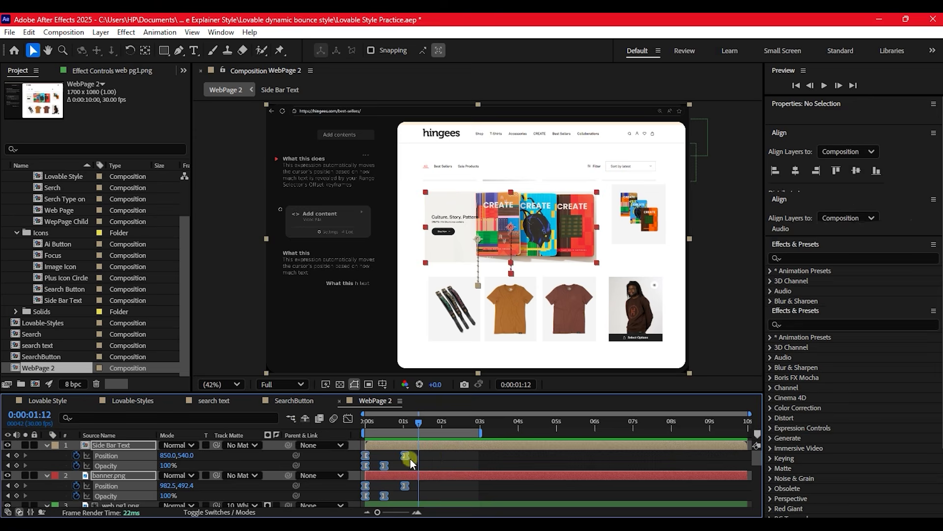
pyautogui.moveTo(470, 452); pyautogui.dragTo(337, 515)
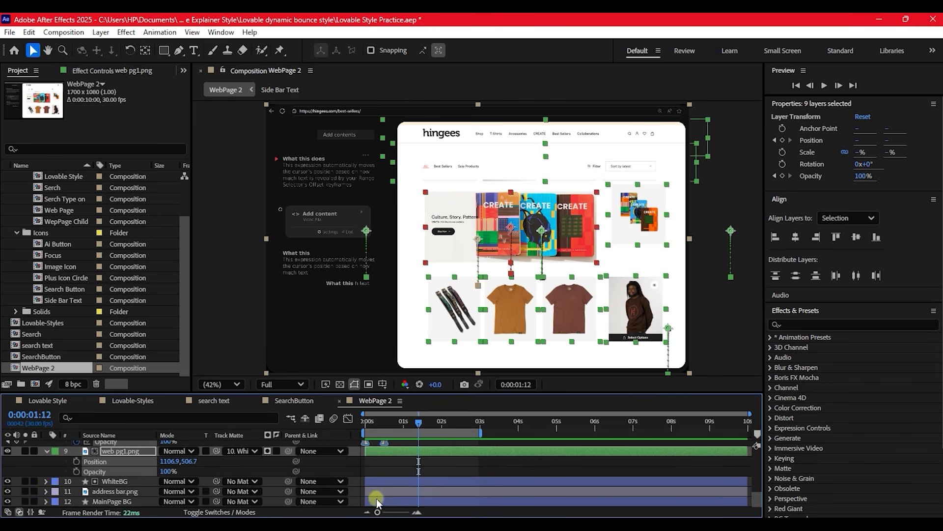
pyautogui.scroll(3, 381, 489)
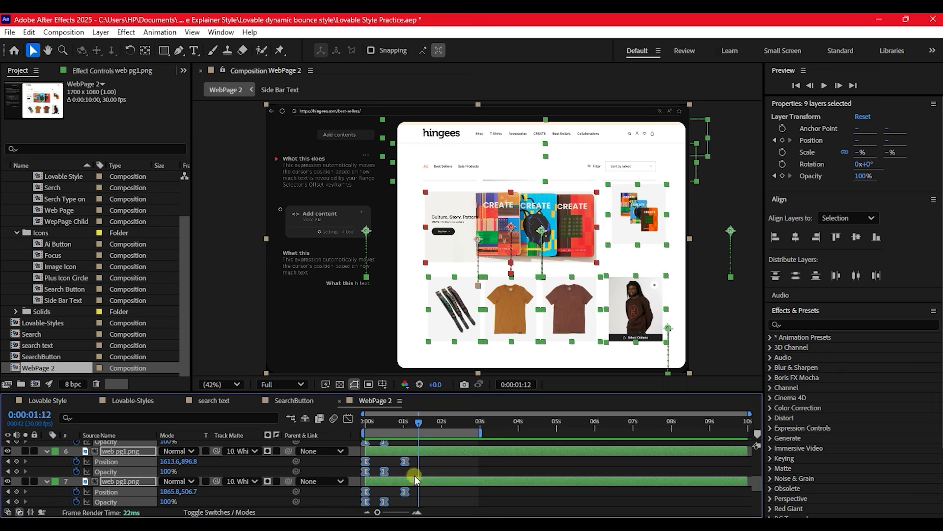
pyautogui.moveTo(407, 462)
pyautogui.moveTo(407, 462); pyautogui.dragTo(444, 470)
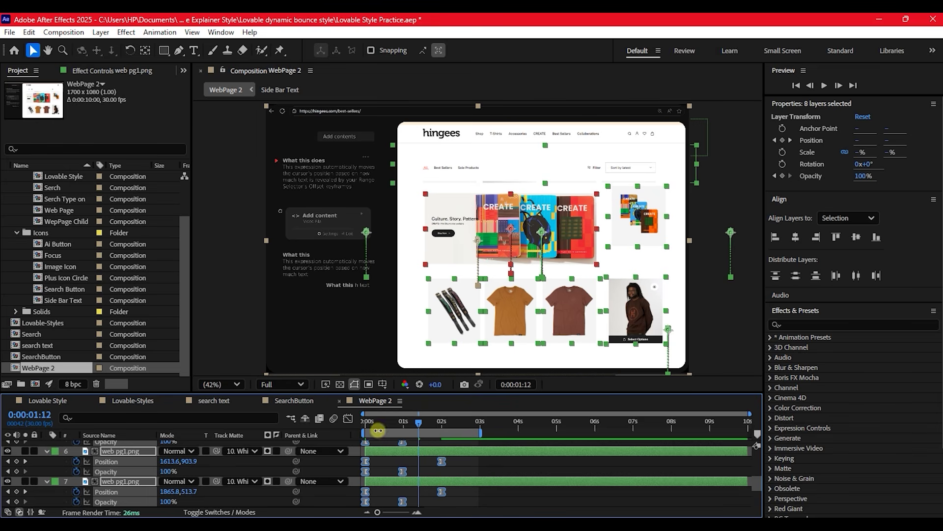
pyautogui.moveTo(375, 420); pyautogui.dragTo(346, 419)
pyautogui.press('space')
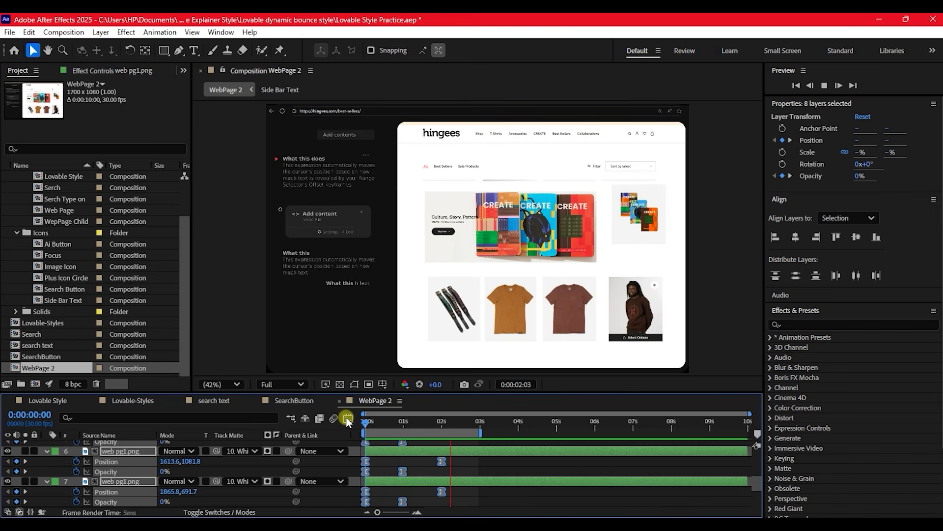
pyautogui.press('space')
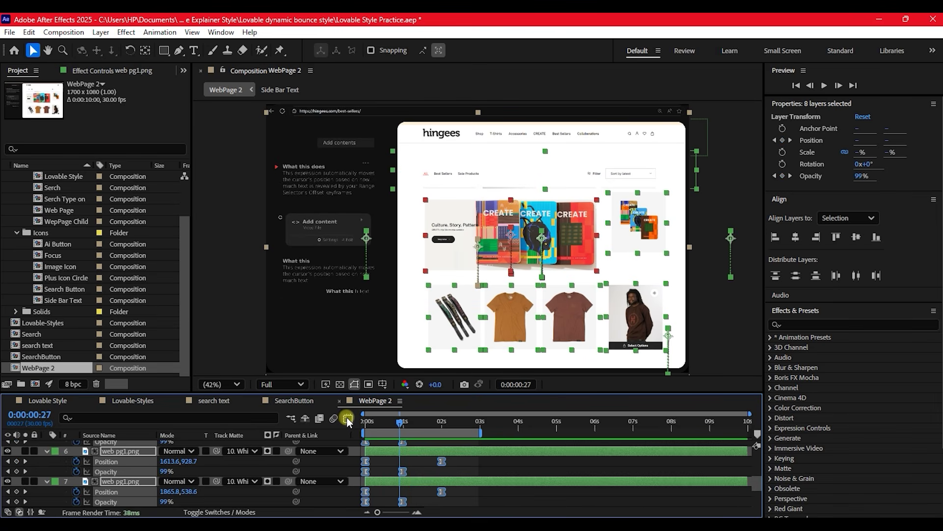
# Step: Stagger the two T-shirt layers by delaying layer 4 by about 0.2 seconds and layer 5 by about 0.4 seconds
pyautogui.click(463, 467)
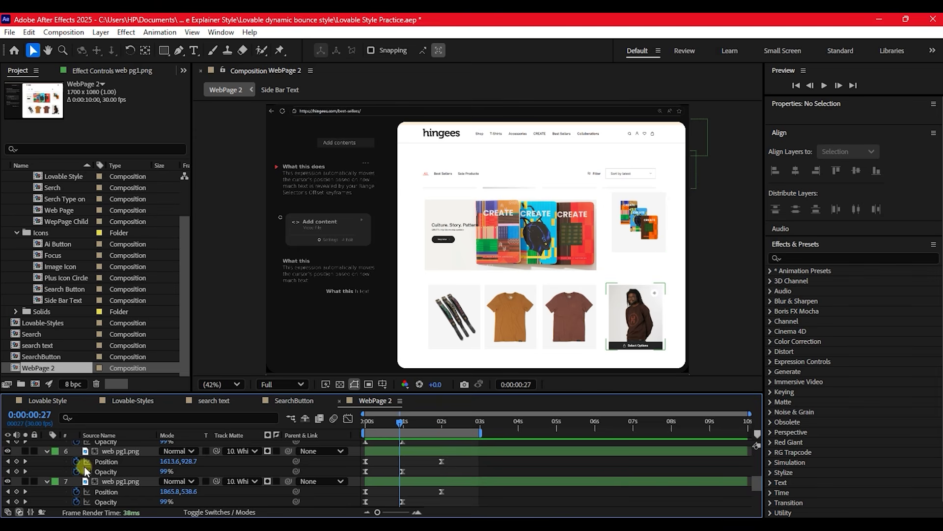
pyautogui.scroll(4, 104, 460)
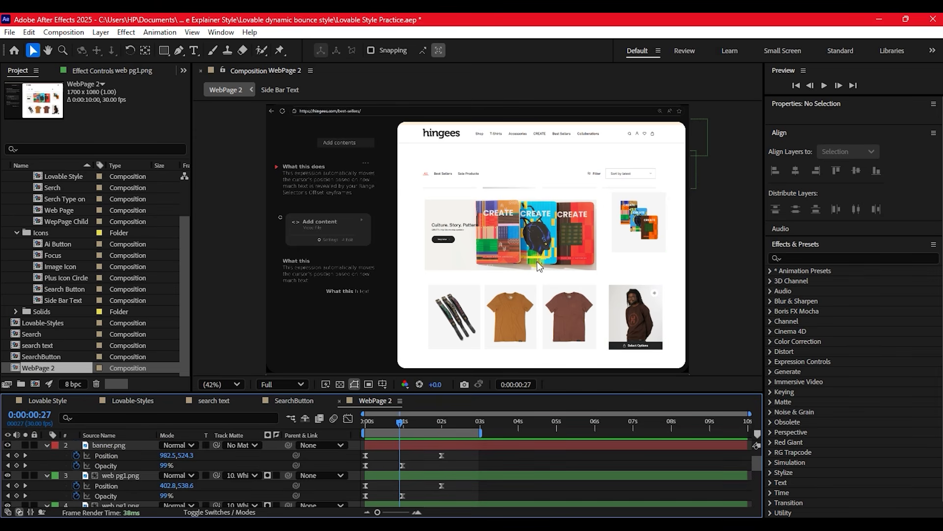
pyautogui.click(468, 172)
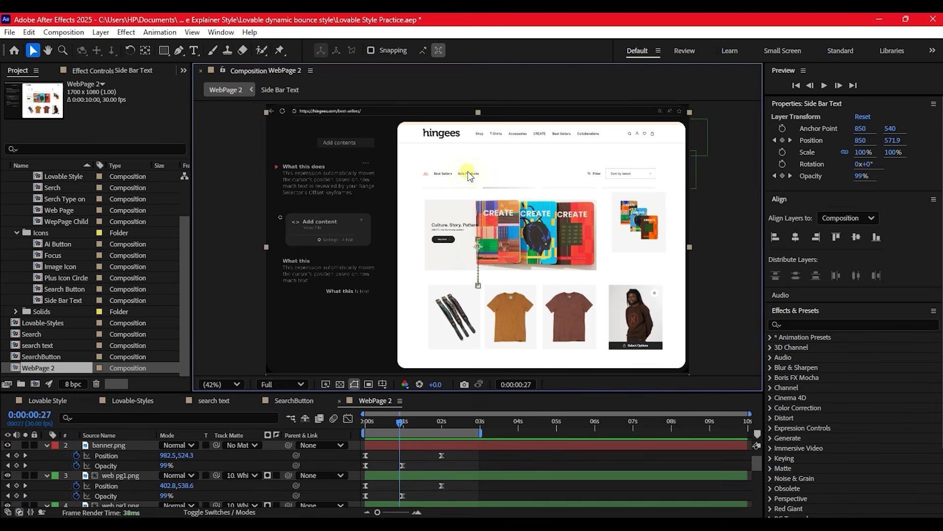
pyautogui.scroll(-2, 388, 457)
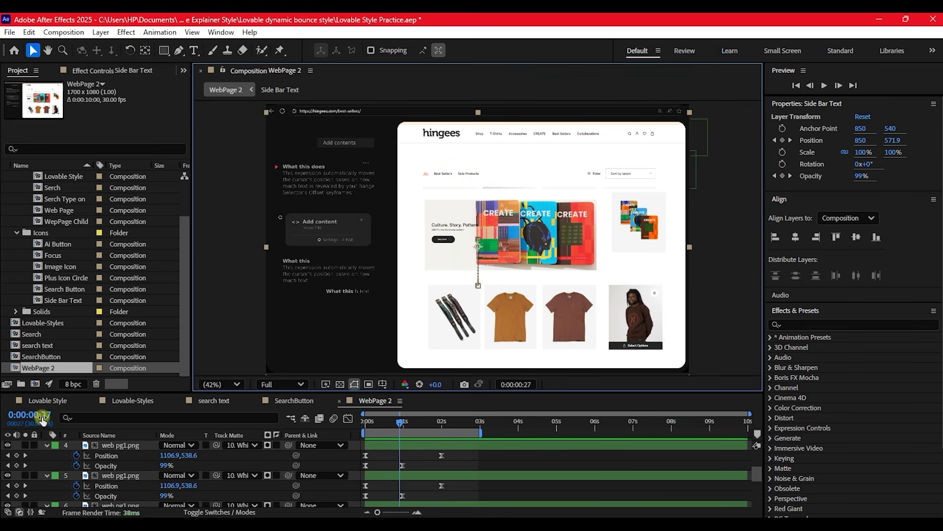
pyautogui.scroll(3, 114, 461)
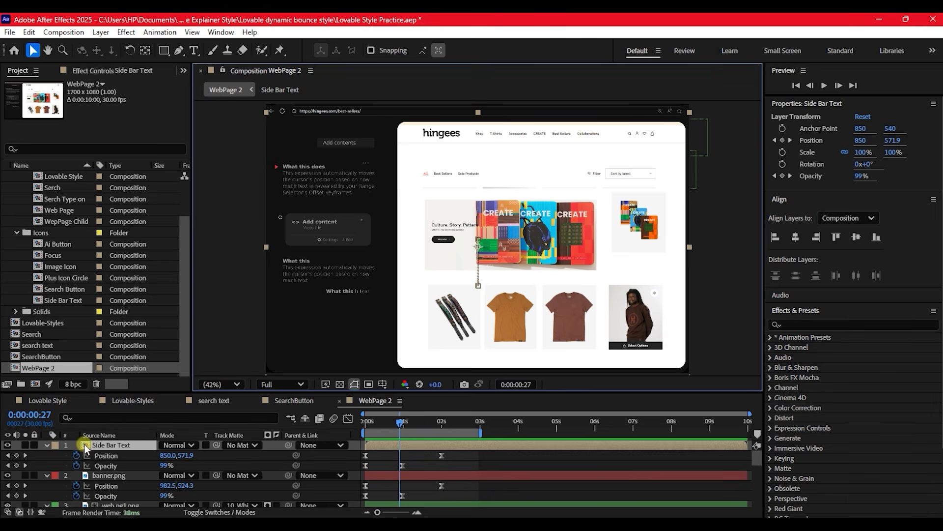
pyautogui.click(107, 477)
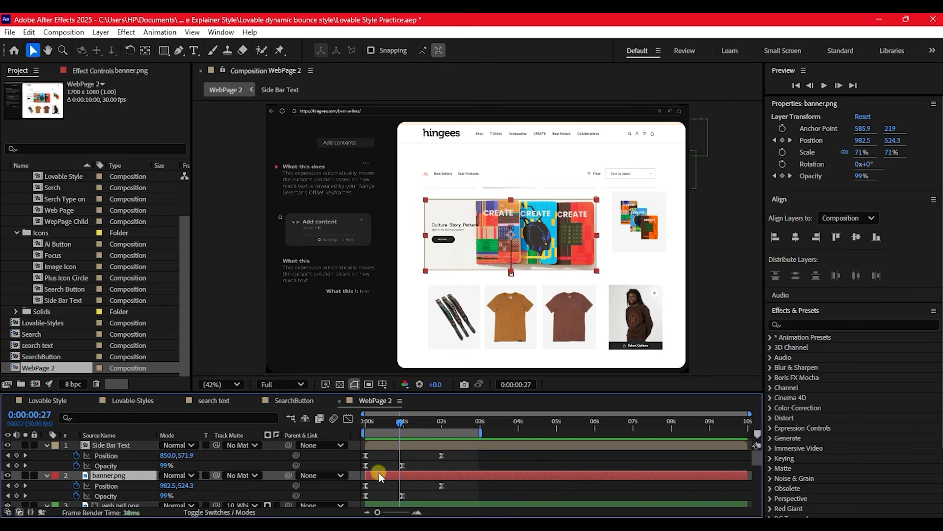
pyautogui.scroll(-2, 379, 473)
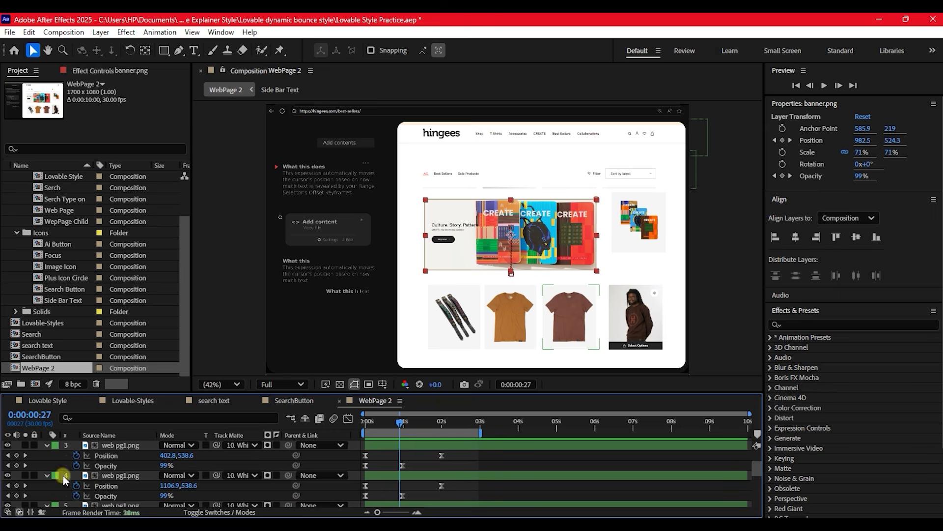
pyautogui.click(109, 476)
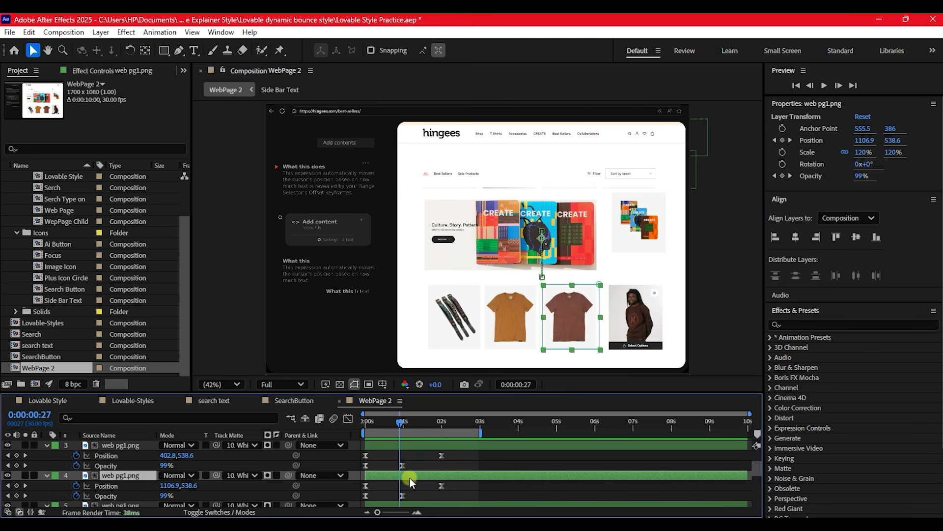
pyautogui.moveTo(382, 473); pyautogui.dragTo(404, 506)
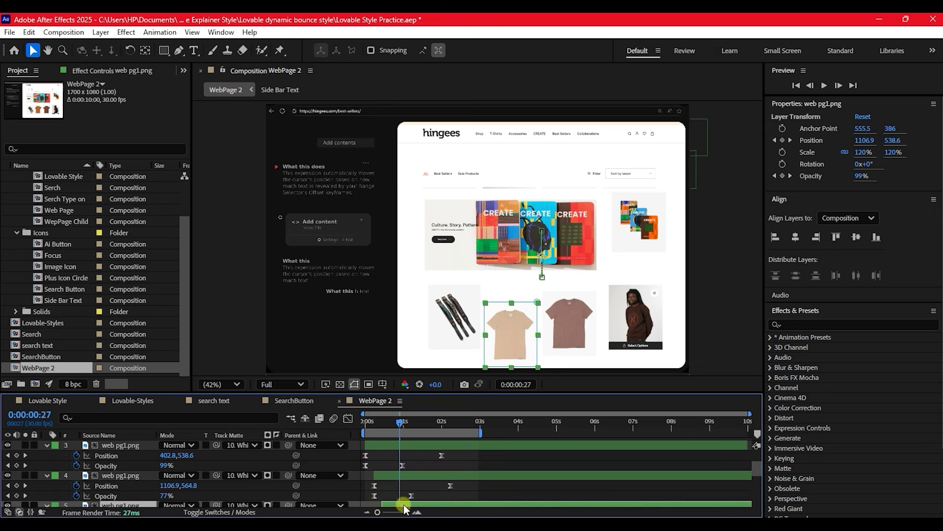
# Step: Delay layer 6 by about 0.6 seconds, layer 7 by about 0.4 seconds and layer 8 by about 0.2 seconds
pyautogui.scroll(-1, 419, 482)
pyautogui.scroll(-1, 418, 483)
pyautogui.moveTo(373, 474)
pyautogui.mouseDown()
pyautogui.moveTo(405, 479)
pyautogui.moveTo(380, 473)
pyautogui.moveTo(388, 474)
pyautogui.mouseUp()
pyautogui.scroll(-1, 397, 472)
pyautogui.scroll(-1, 411, 461)
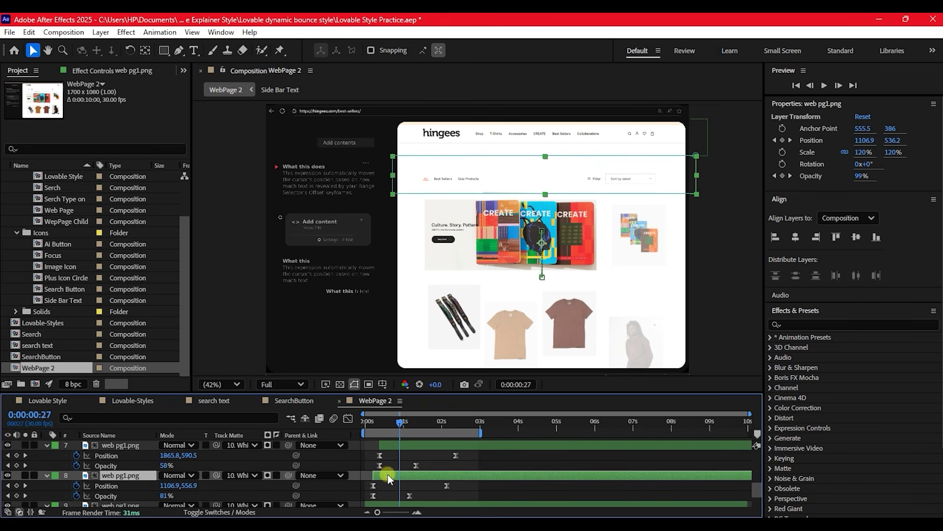
pyautogui.scroll(-2, 388, 474)
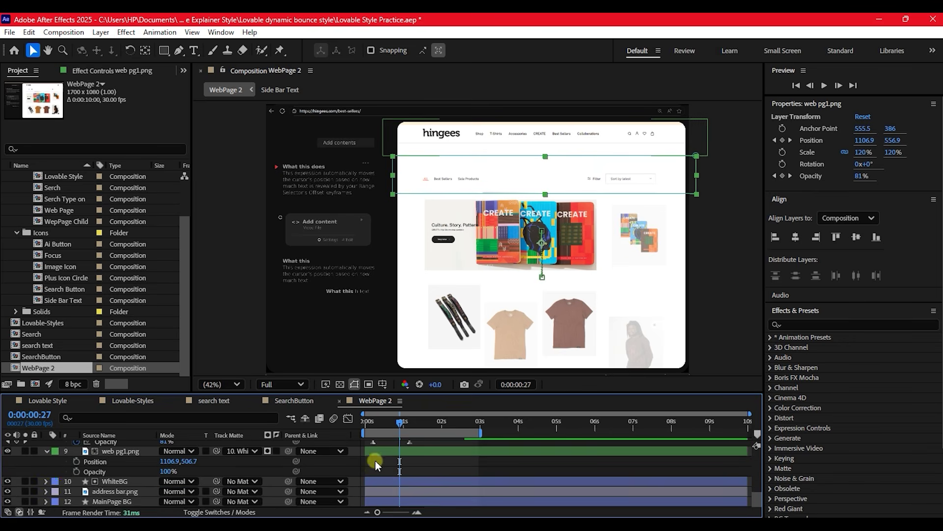
# Step: Preview the staggered entrance of the page layers from 0:00:00:00
pyautogui.click(363, 421)
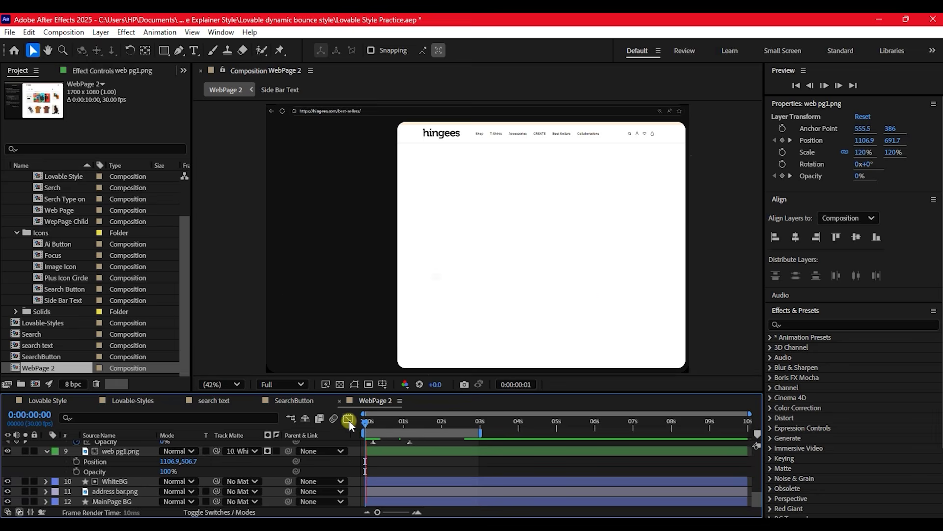
pyautogui.press('space')
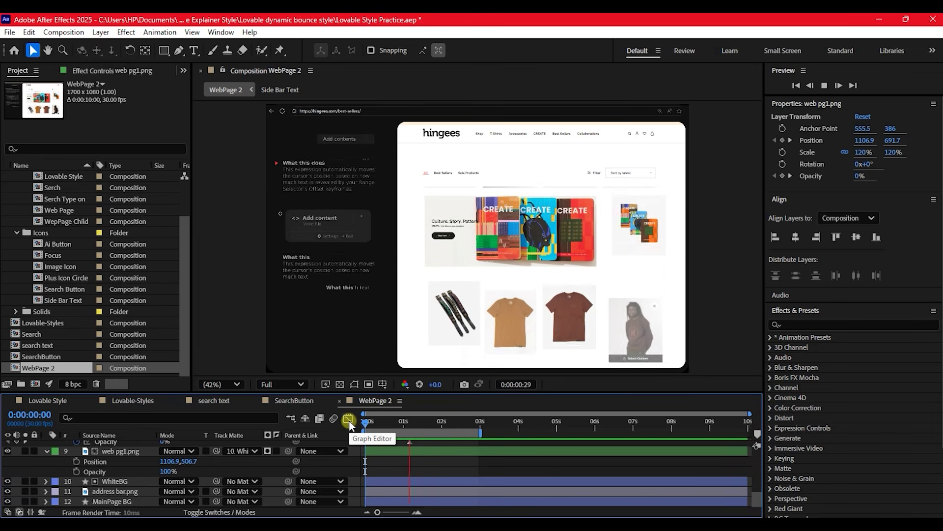
pyautogui.press('space')
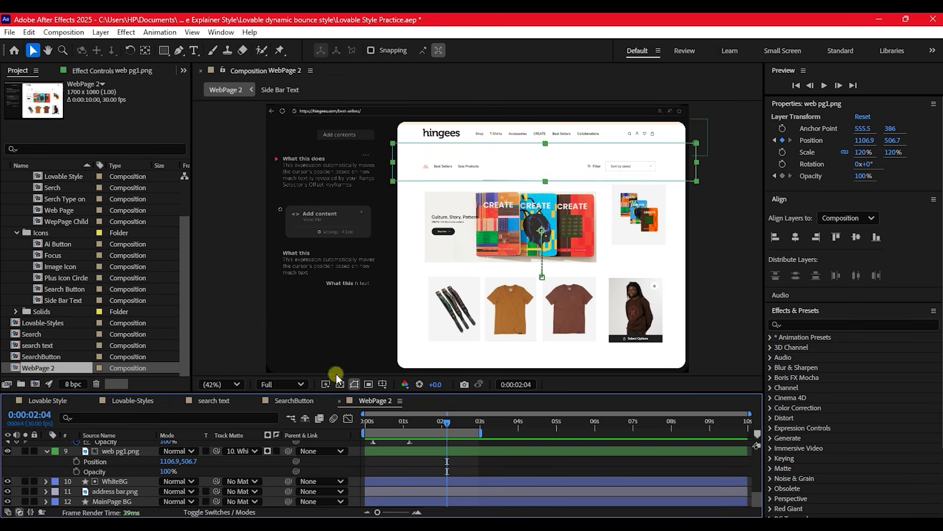
# Step: Draw a rectangular mask on the Side Bar Text layer that isolates the "Add contents" box
pyautogui.scroll(10, 400, 457)
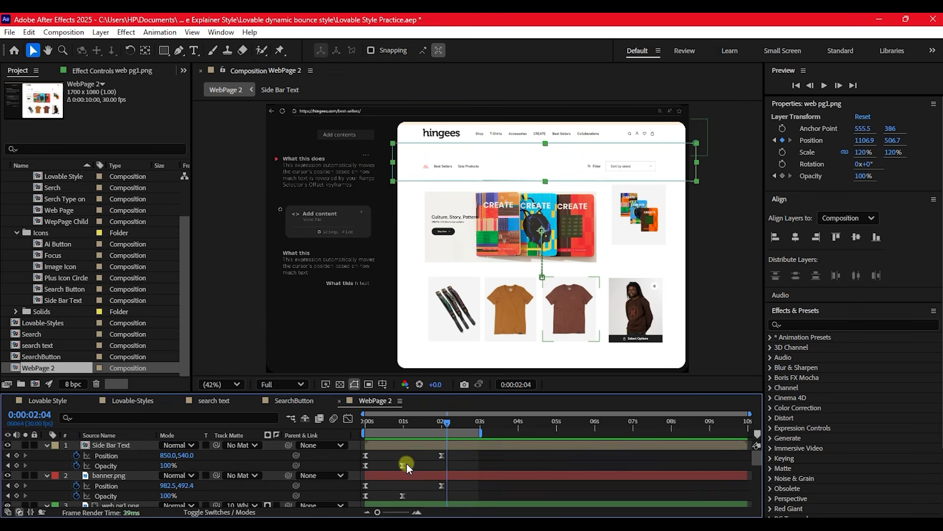
pyautogui.scroll(-3, 401, 460)
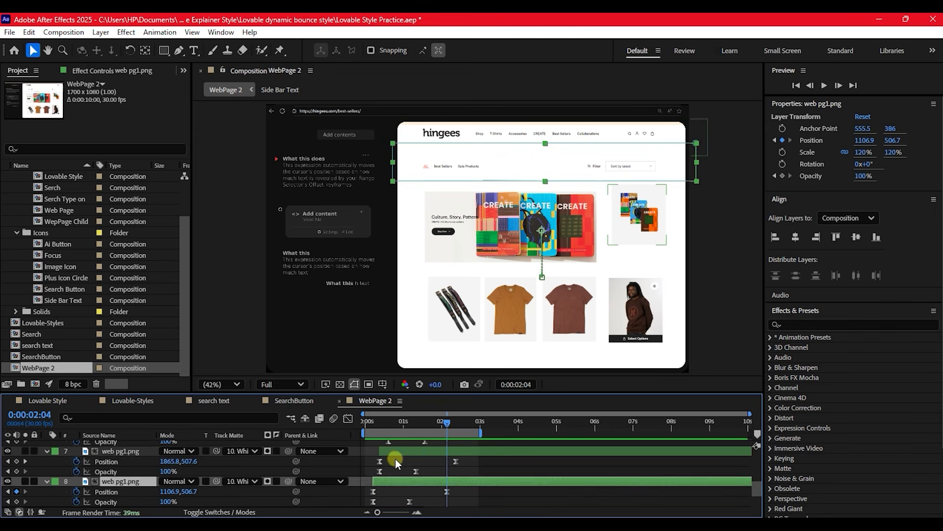
pyautogui.scroll(2, 394, 457)
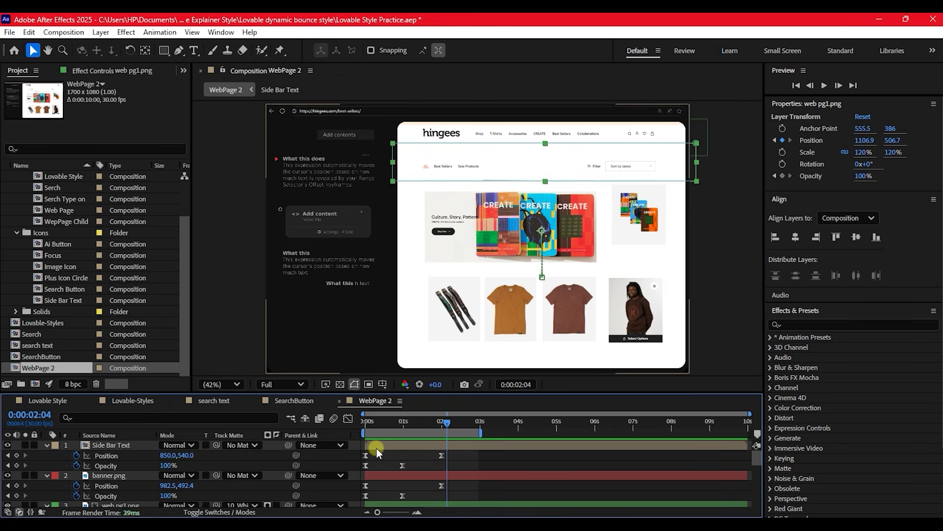
pyautogui.click(398, 445)
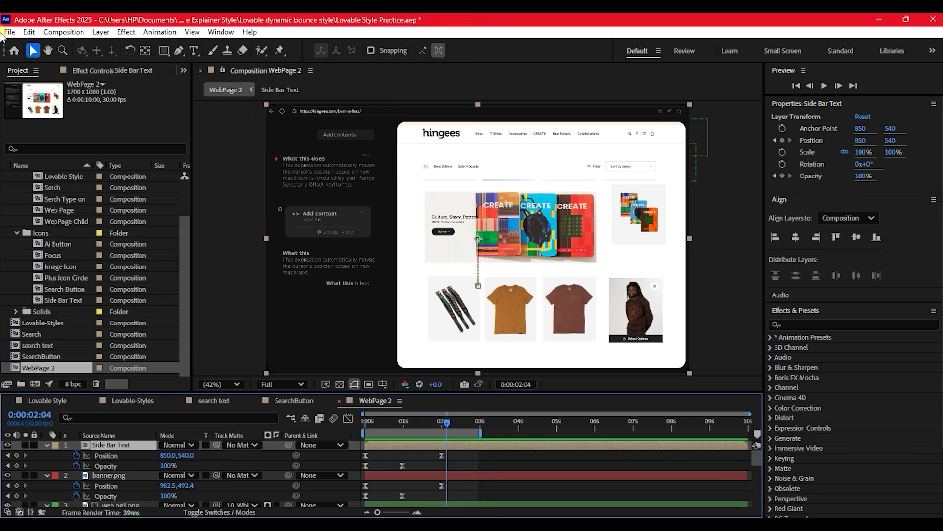
pyautogui.click(166, 51)
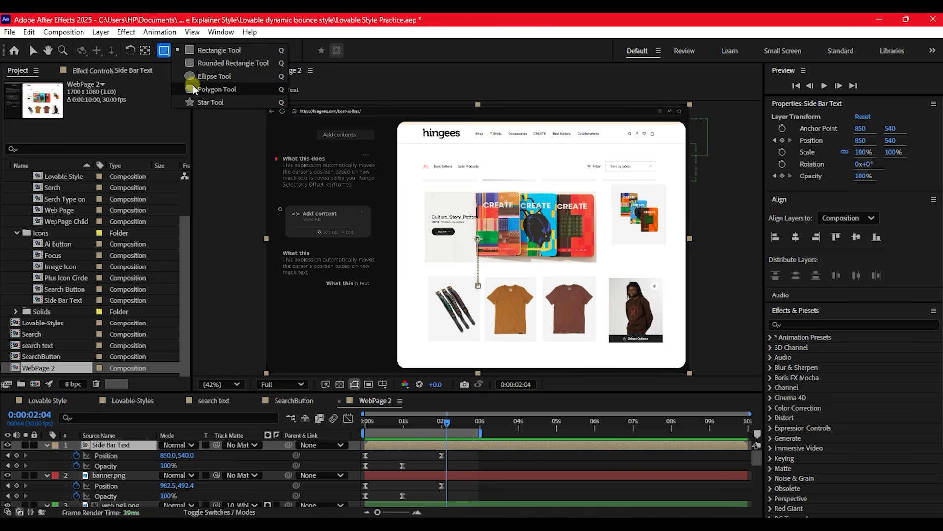
pyautogui.click(210, 50)
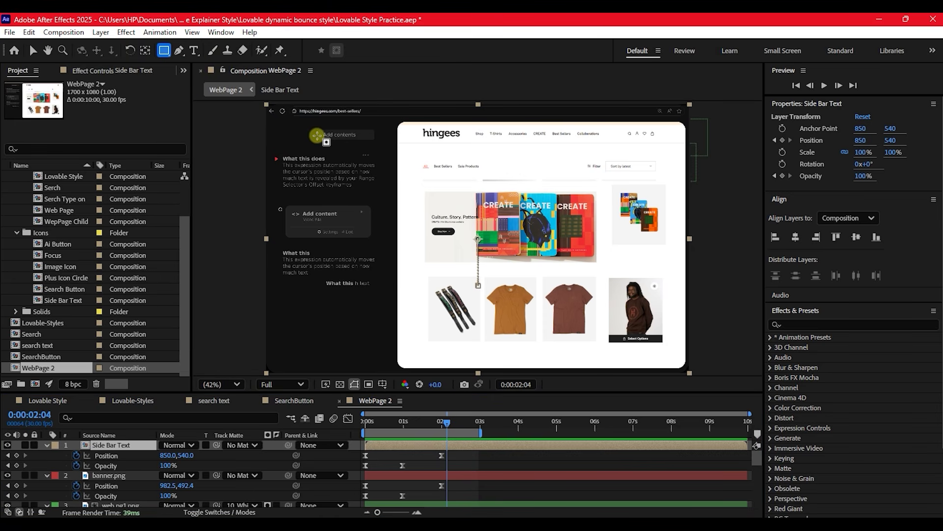
pyautogui.moveTo(256, 122); pyautogui.dragTo(399, 151)
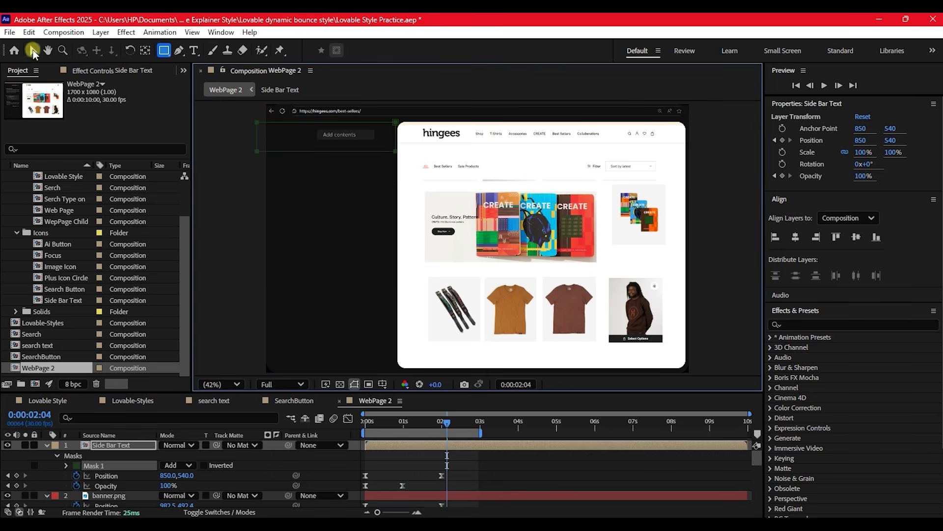
pyautogui.click(32, 50)
# Step: Duplicate the masked Side Bar Text layer
pyautogui.click(393, 445)
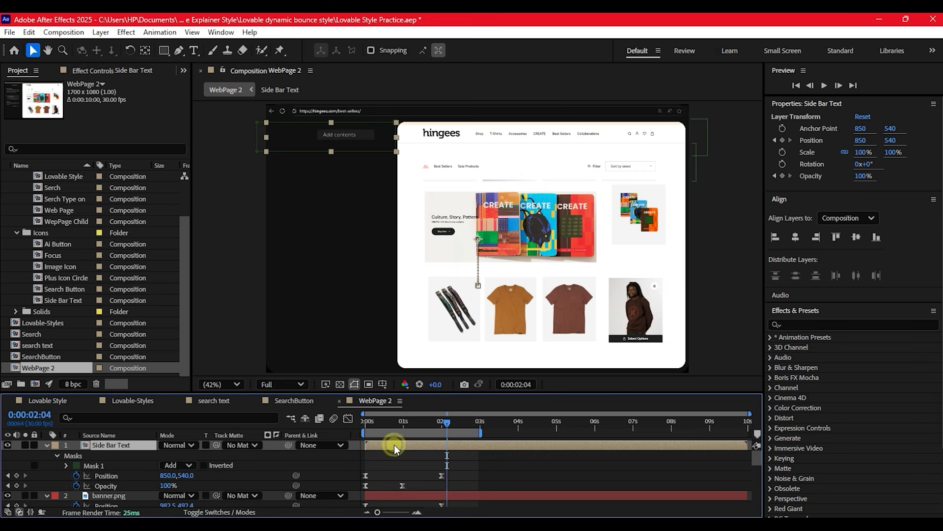
pyautogui.hotkey('ctrl', 'd')
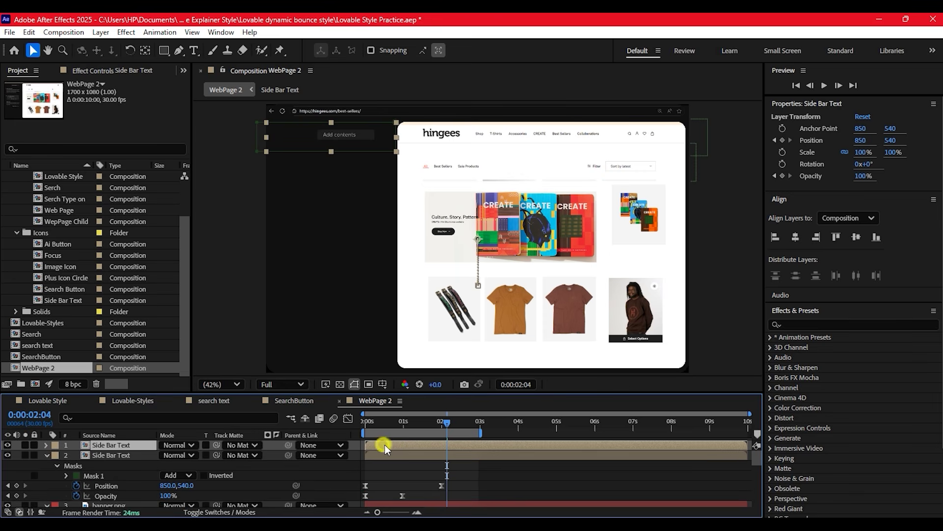
# Step: Delay the duplicated Side Bar Text layer by about 0.2 seconds and reshape its mask to isolate the "What this does" paragraph
pyautogui.moveTo(384, 444); pyautogui.dragTo(390, 445)
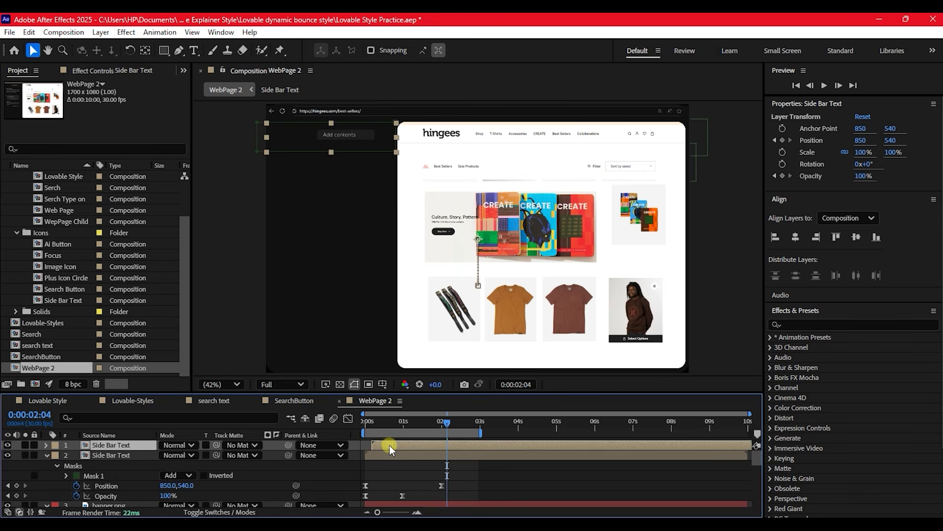
pyautogui.click(320, 151)
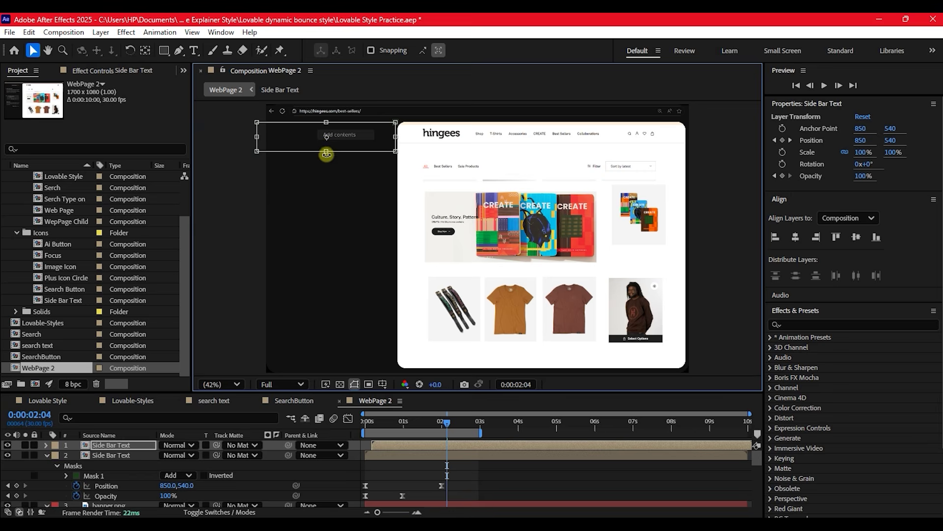
pyautogui.moveTo(327, 151); pyautogui.dragTo(343, 199)
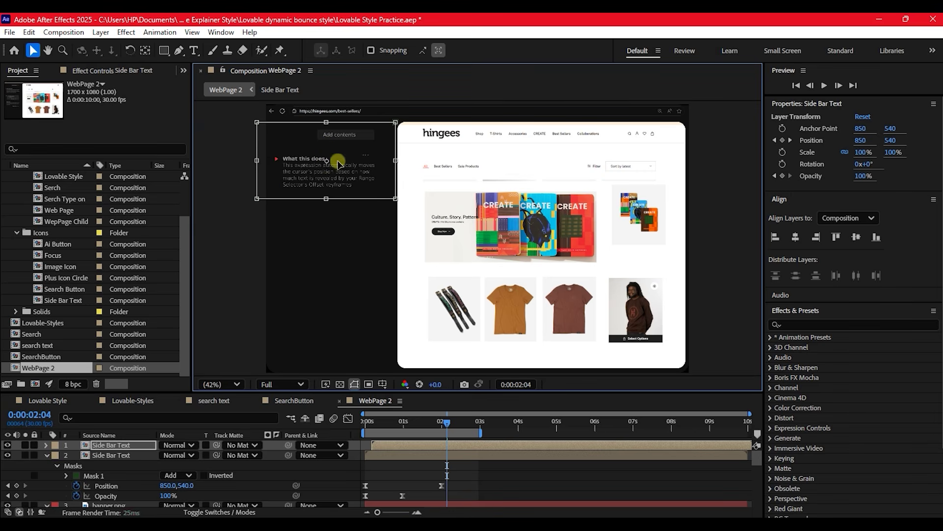
pyautogui.moveTo(325, 121); pyautogui.dragTo(327, 150)
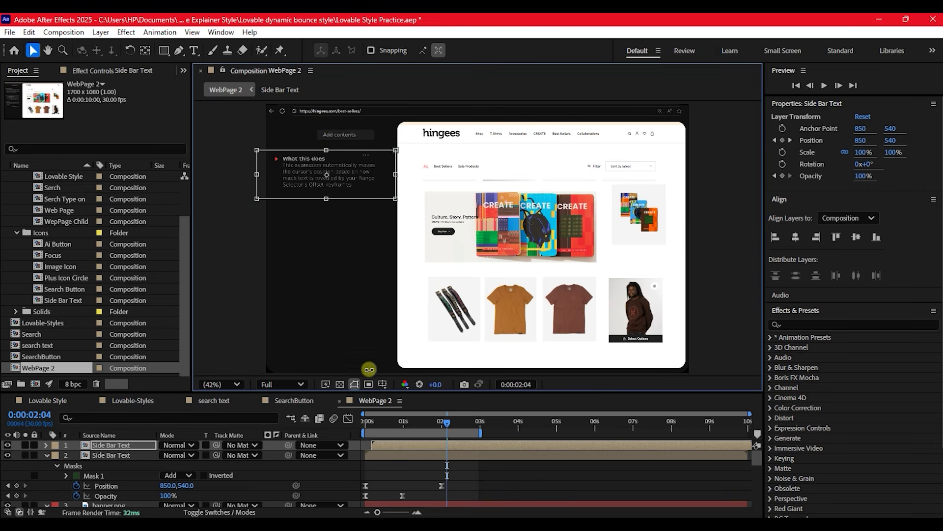
# Step: Duplicate the "What this does" layer, delay the copy by about 0.3 seconds and reshape its mask around the "Add content" card
pyautogui.click(387, 446)
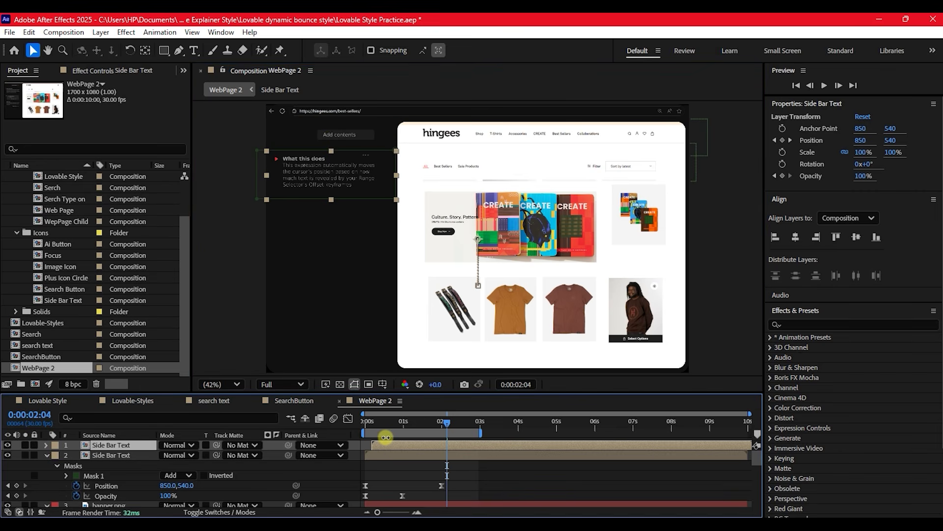
pyautogui.hotkey('ctrl', 'd')
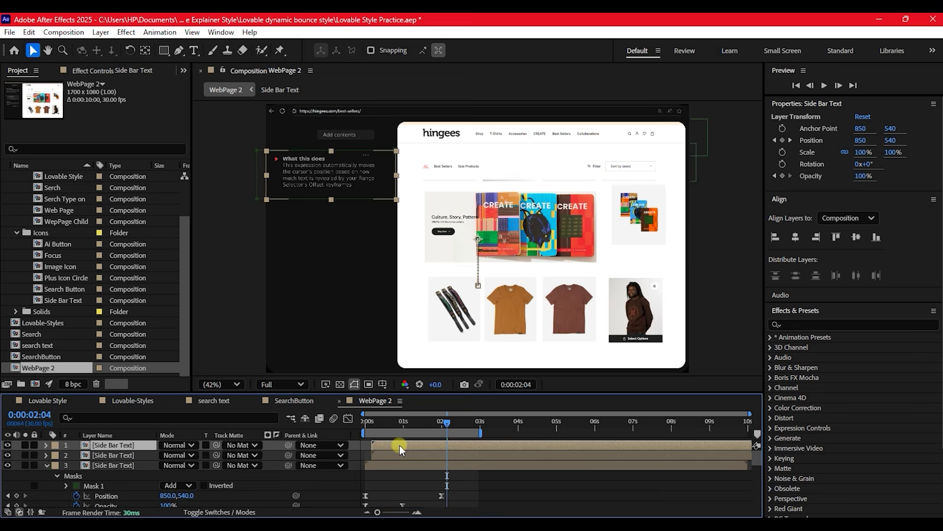
pyautogui.moveTo(335, 191); pyautogui.dragTo(335, 190)
pyautogui.click(318, 202)
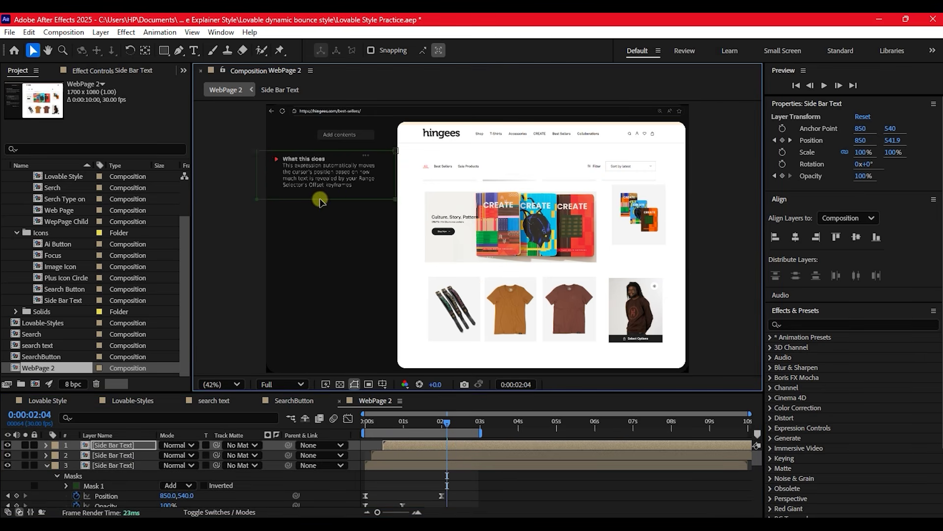
pyautogui.moveTo(327, 200); pyautogui.dragTo(343, 249)
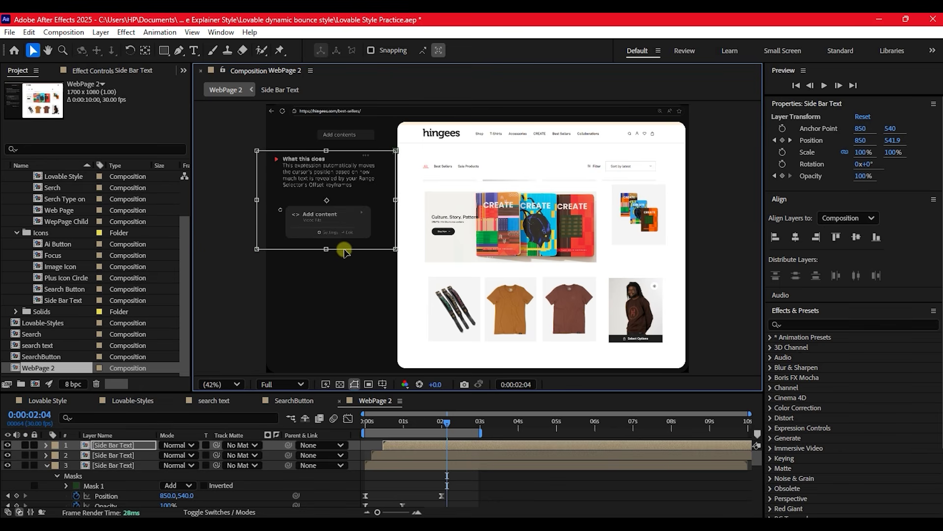
pyautogui.moveTo(326, 151); pyautogui.dragTo(327, 196)
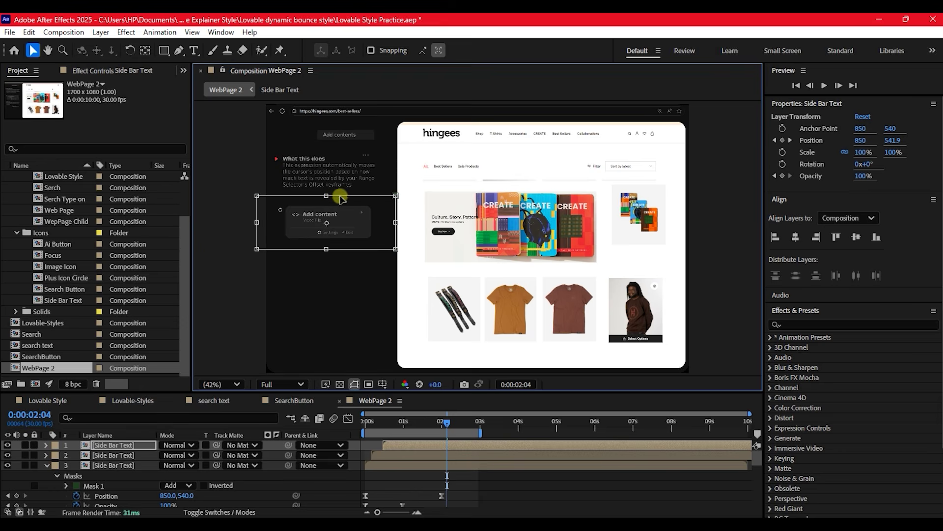
# Step: Duplicate the "Add content" card layer, delay the copy by about 0.3 seconds and reshape its mask around the last "What this" text block
pyautogui.click(400, 444)
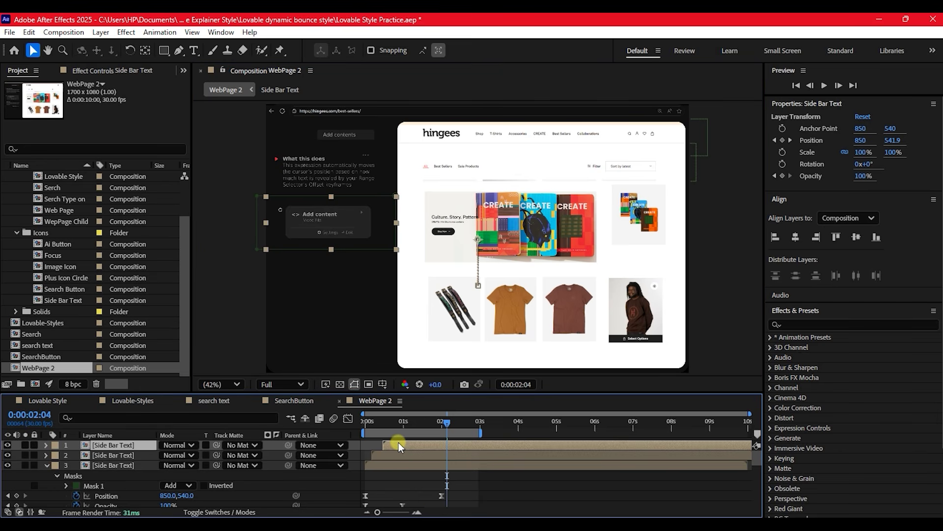
pyautogui.hotkey('ctrl', 'd')
pyautogui.moveTo(402, 445); pyautogui.dragTo(408, 446)
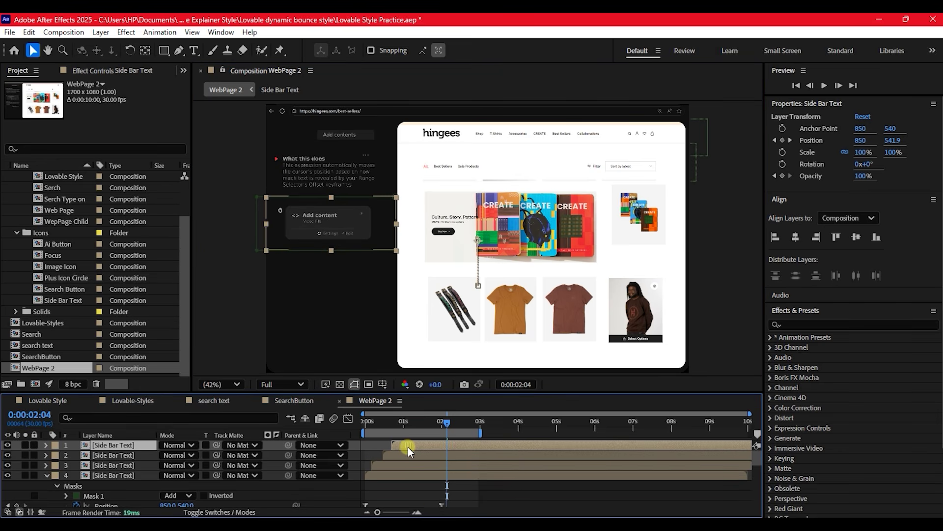
pyautogui.click(316, 249)
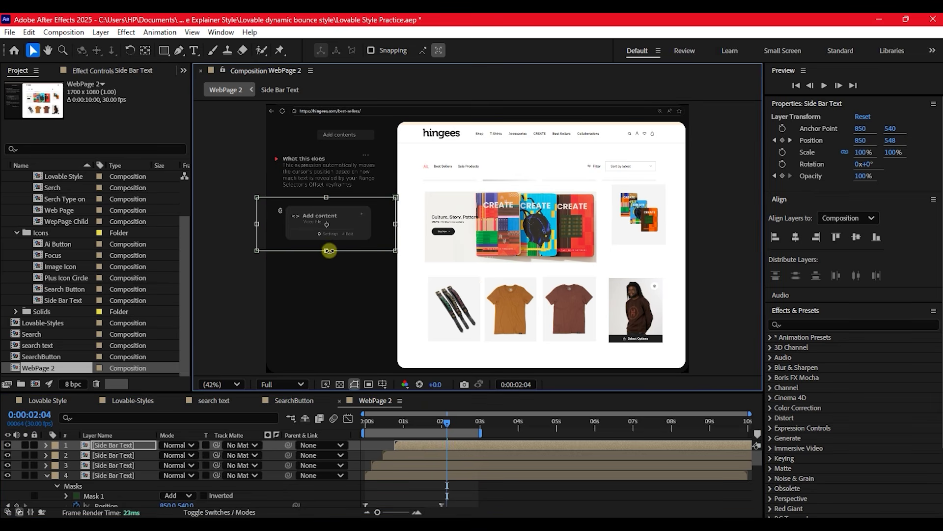
pyautogui.moveTo(325, 250); pyautogui.dragTo(351, 301)
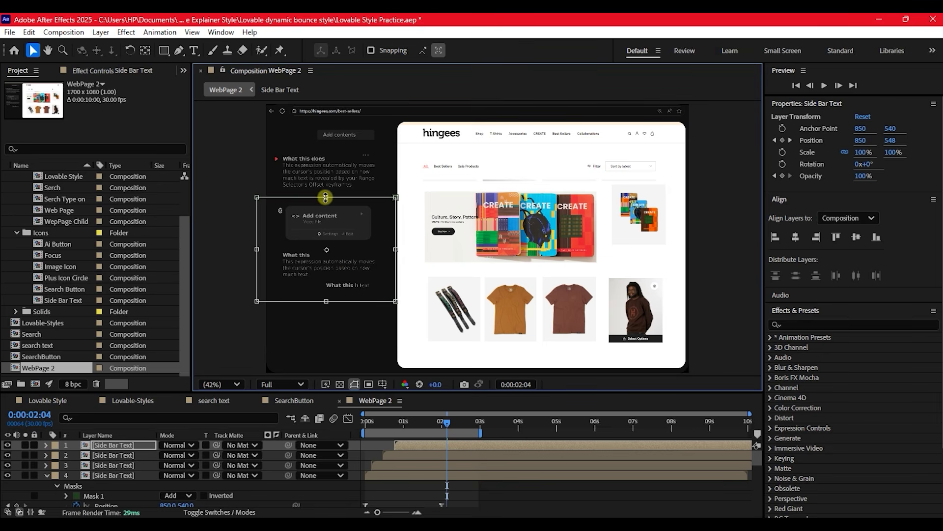
pyautogui.moveTo(326, 198); pyautogui.dragTo(333, 250)
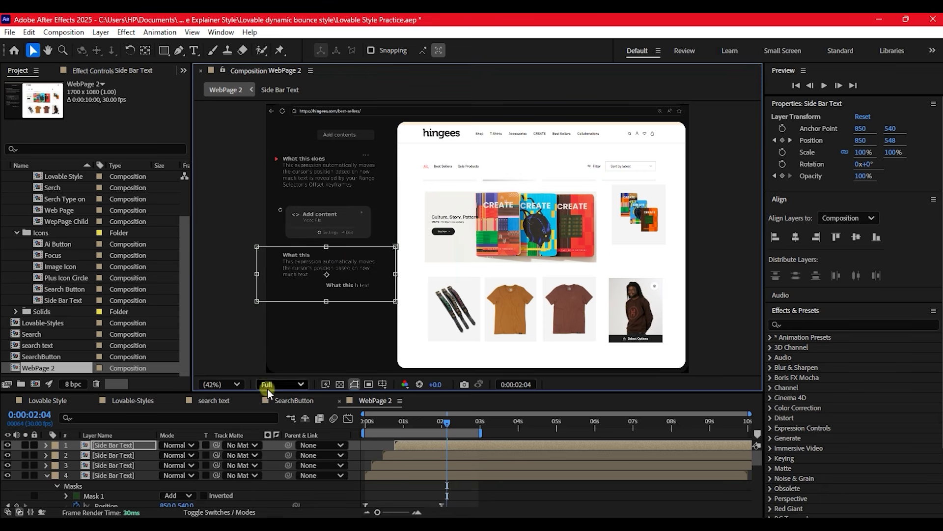
pyautogui.press('Return')
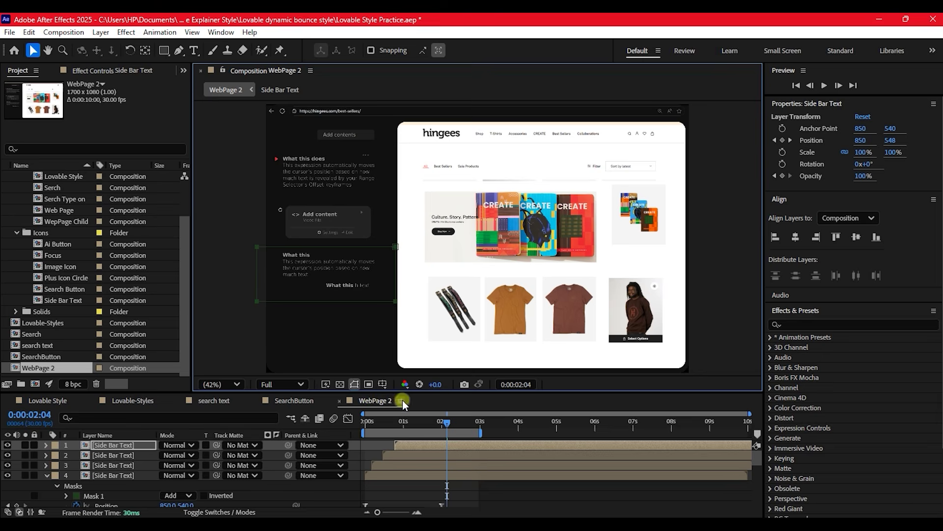
# Step: Preview the staggered entrance of the sidebar text layers from 0:00:00:00
pyautogui.moveTo(378, 421); pyautogui.dragTo(340, 420)
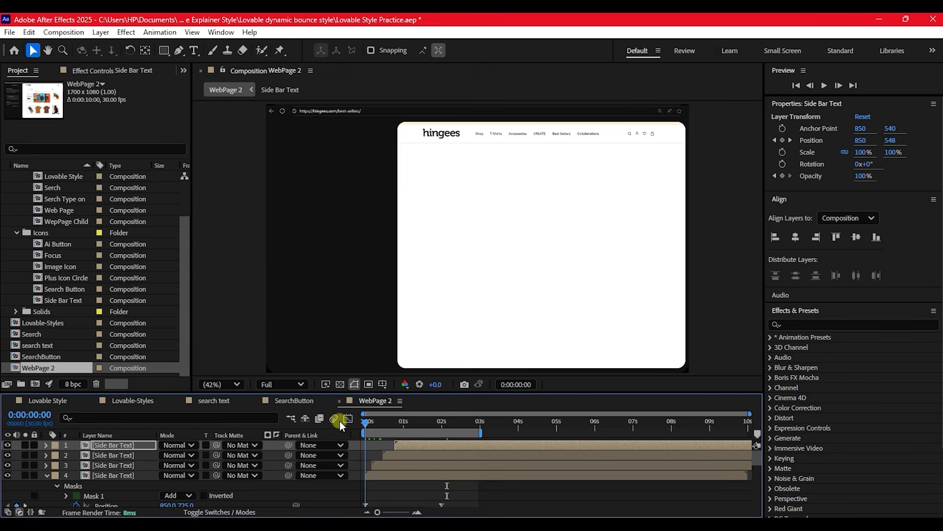
pyautogui.press('space')
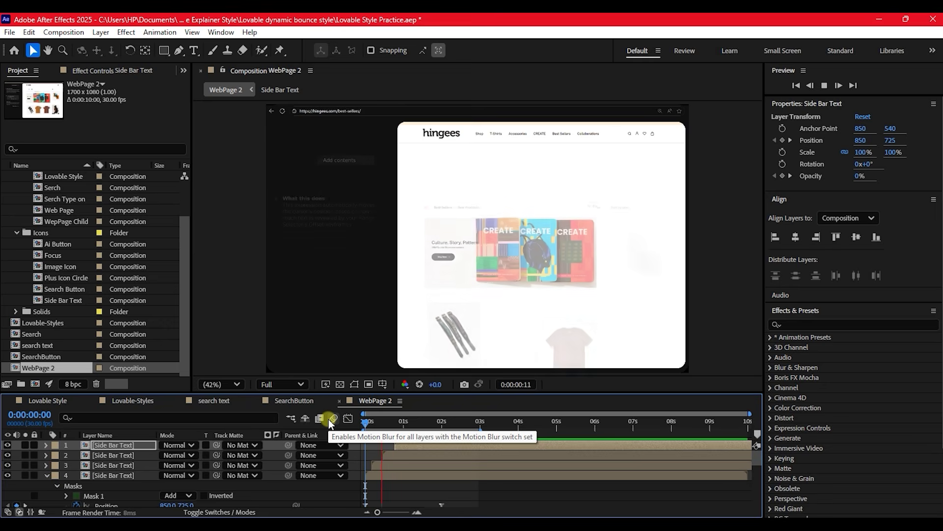
pyautogui.press('space')
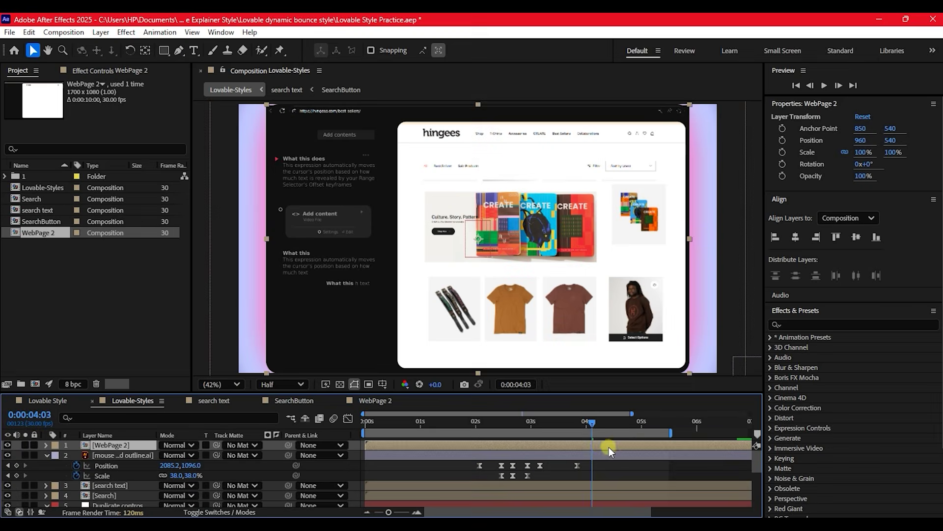
# Step: Shift the WebPage 2 layer in the Lovable-Styles composition so it starts at 0:00:03:06
pyautogui.moveTo(398, 442); pyautogui.dragTo(608, 447)
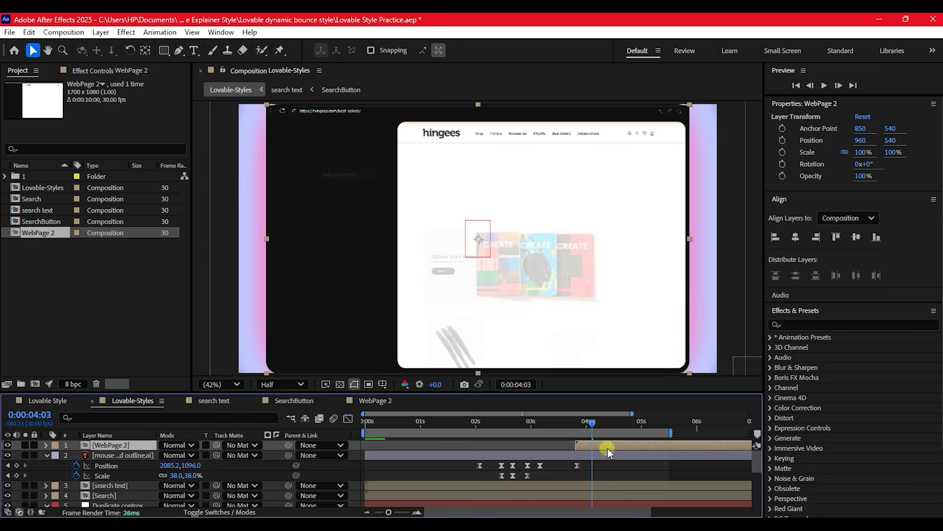
pyautogui.moveTo(594, 426); pyautogui.dragTo(547, 426)
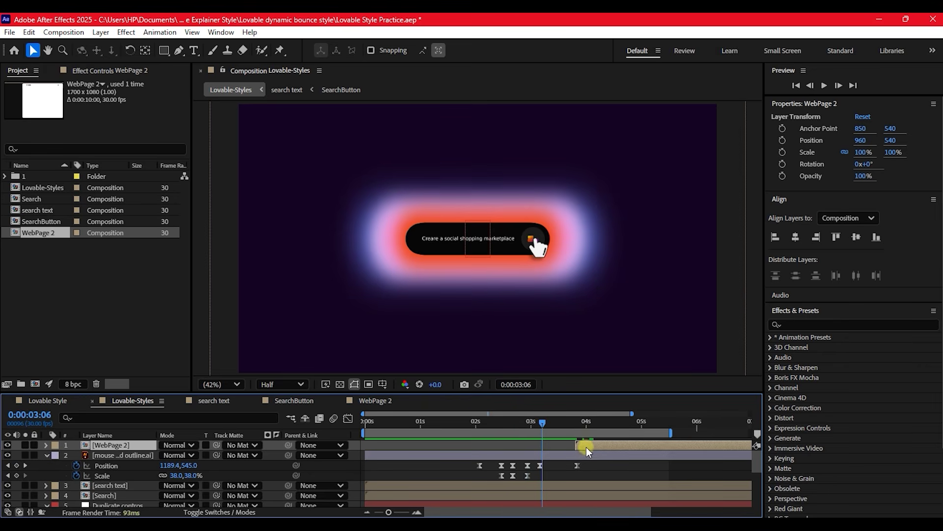
pyautogui.moveTo(601, 445); pyautogui.dragTo(567, 445)
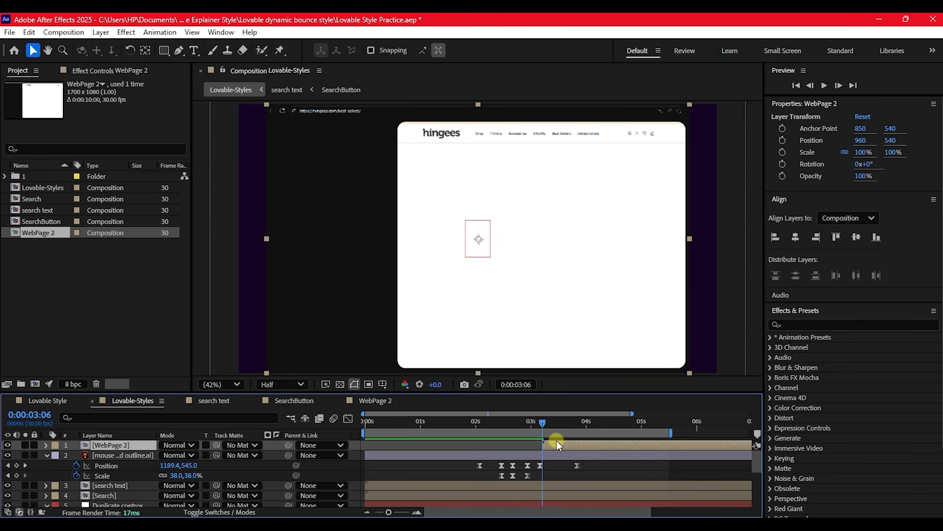
# Step: Reduce the WebPage 2 layer's Scale to 77% and hide the layer to expose the search bar animation
pyautogui.press('s')
pyautogui.moveTo(173, 455)
pyautogui.mouseDown()
pyautogui.moveTo(144, 454)
pyautogui.moveTo(162, 454)
pyautogui.mouseUp()
pyautogui.click(7, 446)
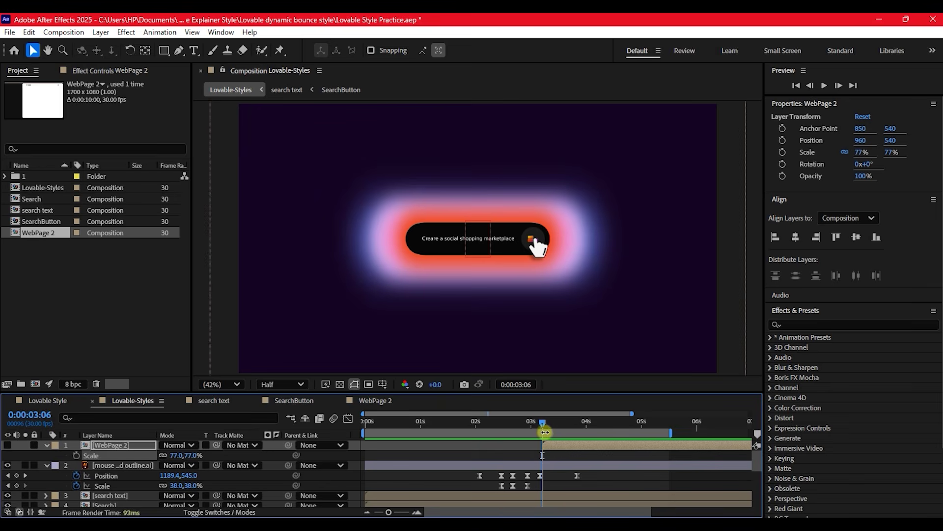
# Step: Check the search bar's growth and add a Scale keyframe on the WebPage 2 layer at 0:00:03:26
pyautogui.click(558, 443)
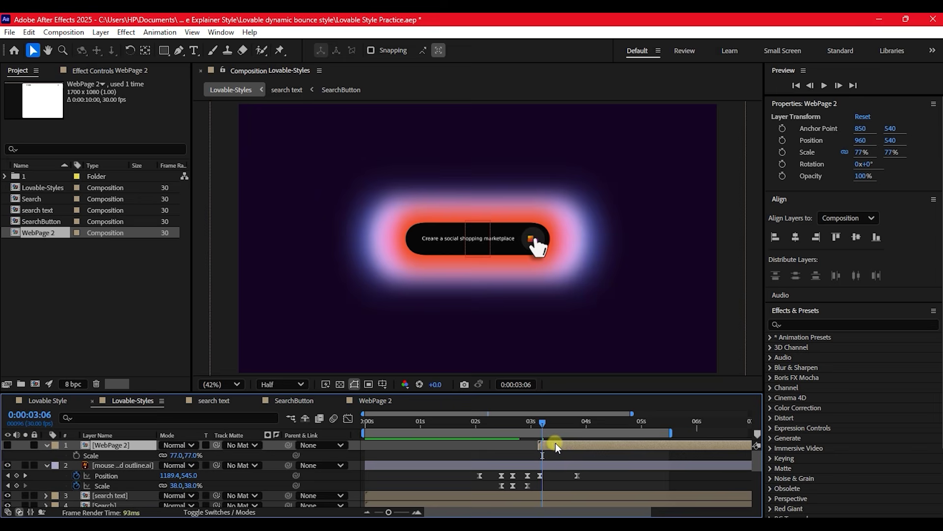
pyautogui.click(540, 420)
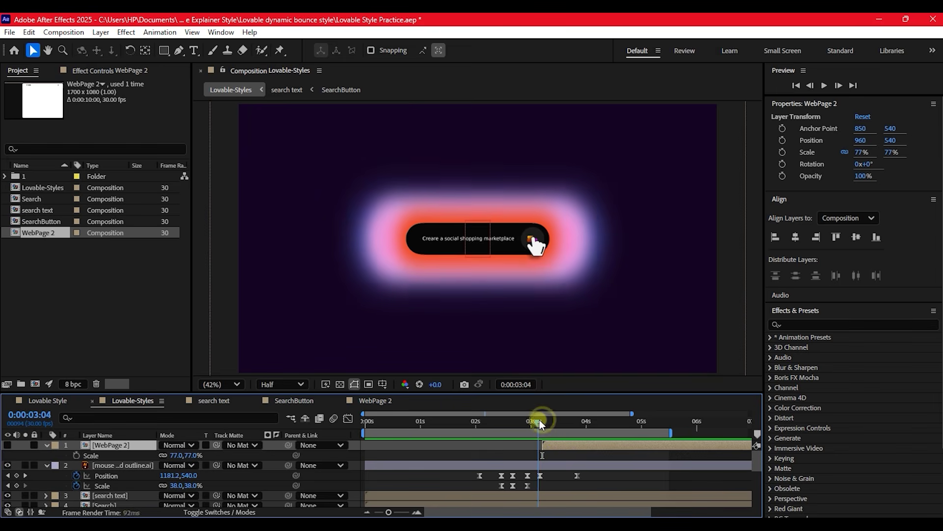
pyautogui.moveTo(541, 420); pyautogui.dragTo(579, 417)
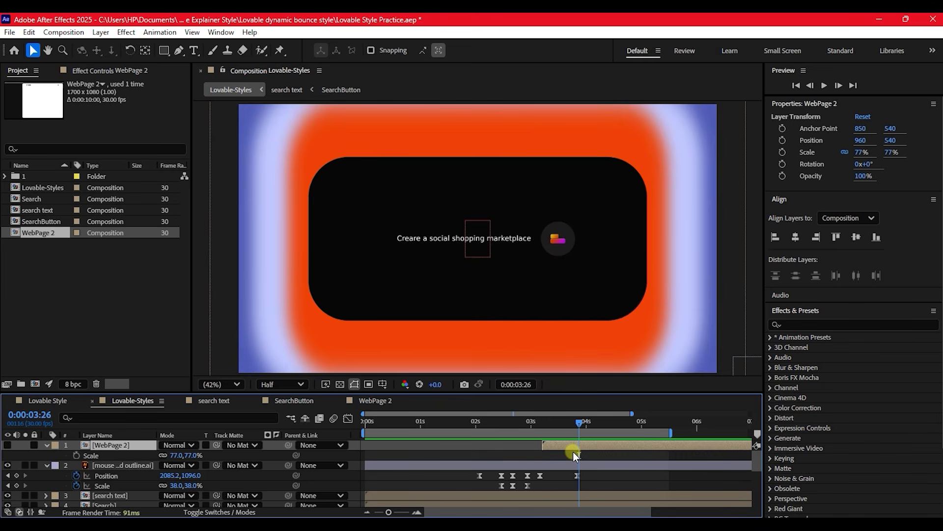
pyautogui.press('s')
pyautogui.press('s')
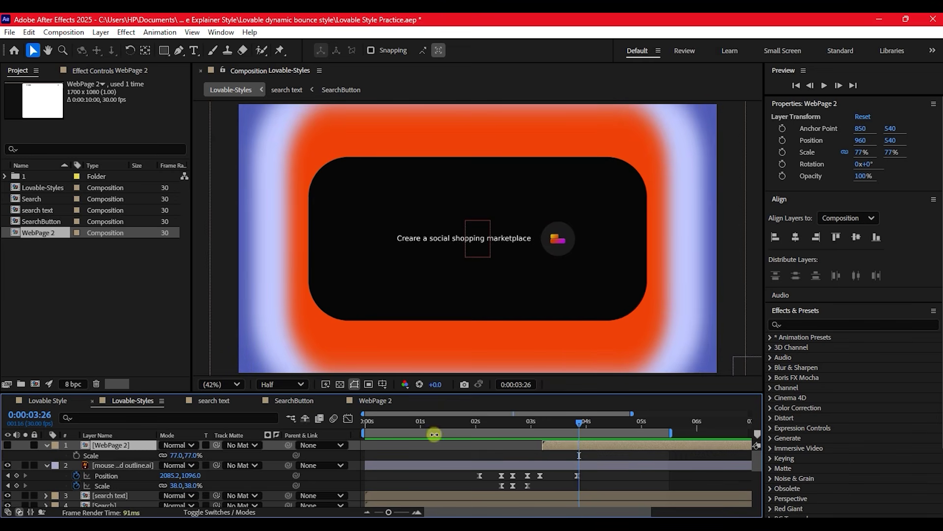
pyautogui.click(76, 456)
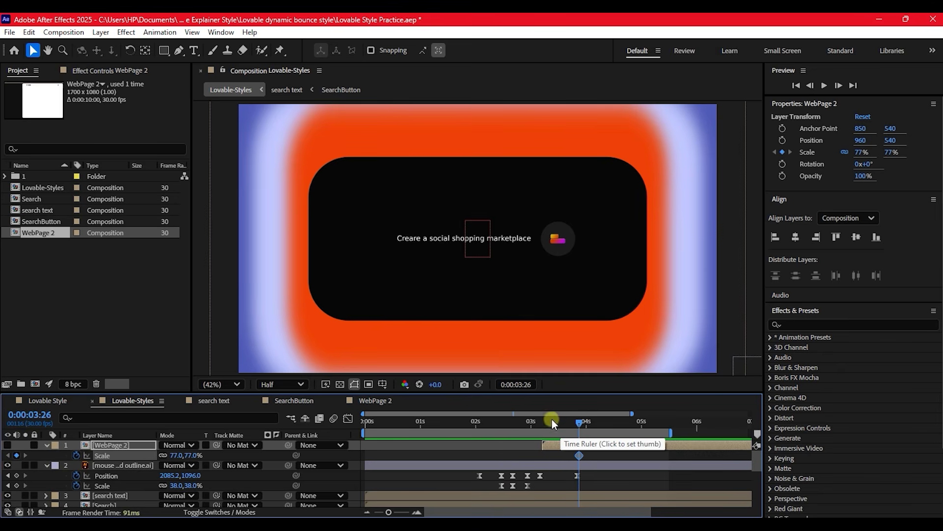
# Step: Show the WebPage 2 layer again and keyframe its Scale to 34% wide by 11.5% high at 0:00:03:08, matching the search bar
pyautogui.click(548, 421)
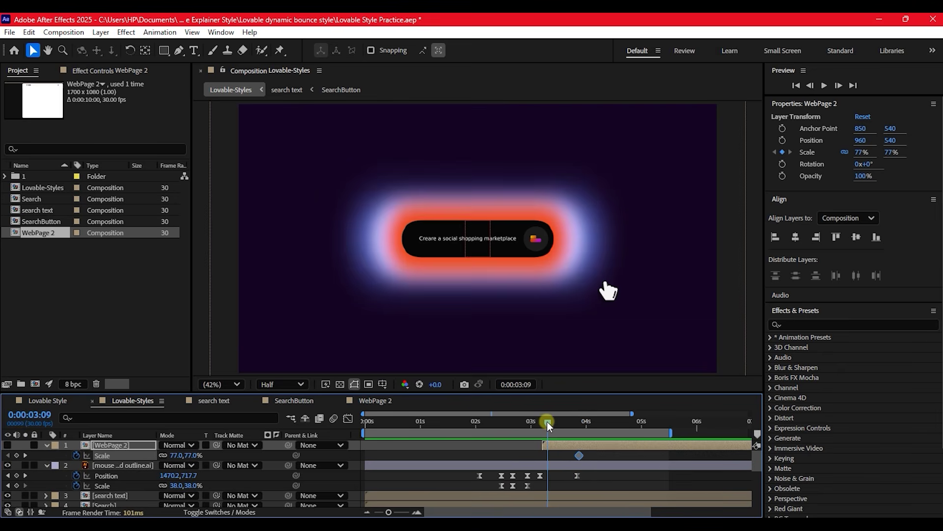
pyautogui.moveTo(547, 420); pyautogui.dragTo(546, 420)
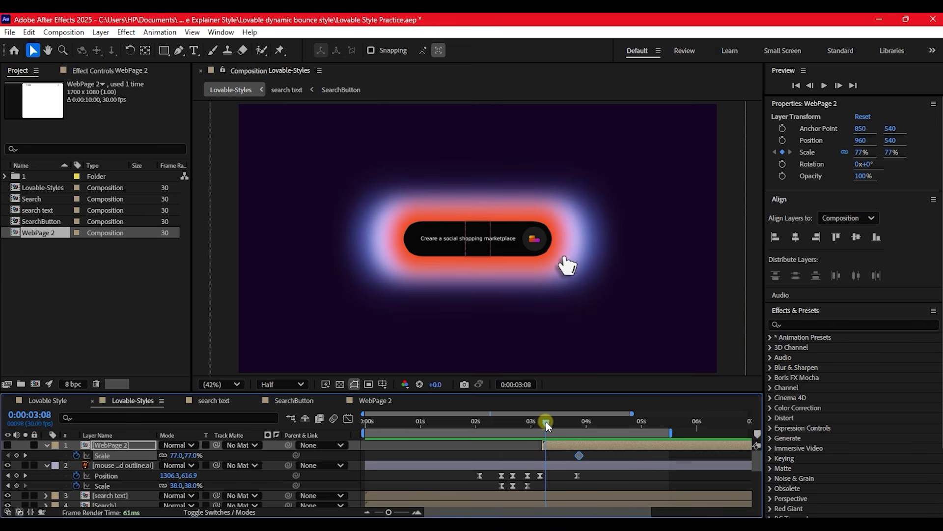
pyautogui.click(7, 445)
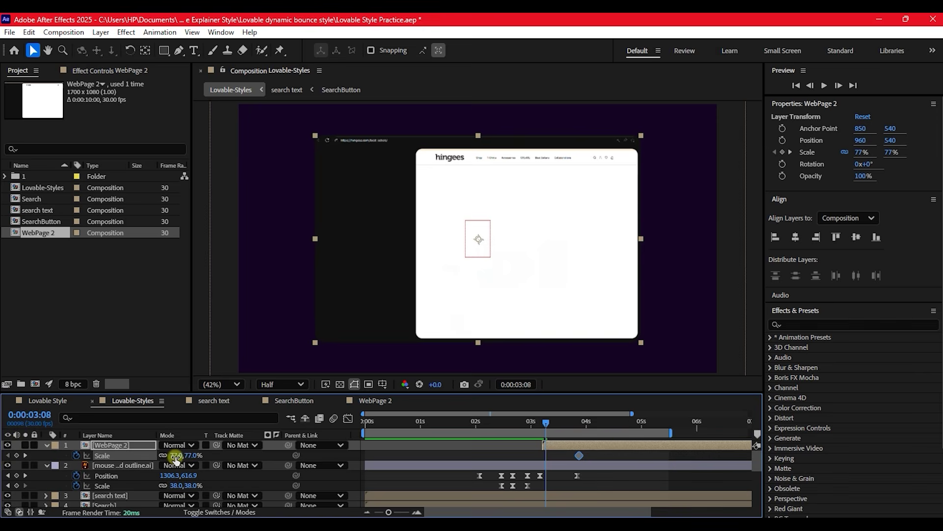
pyautogui.moveTo(176, 458); pyautogui.dragTo(153, 459)
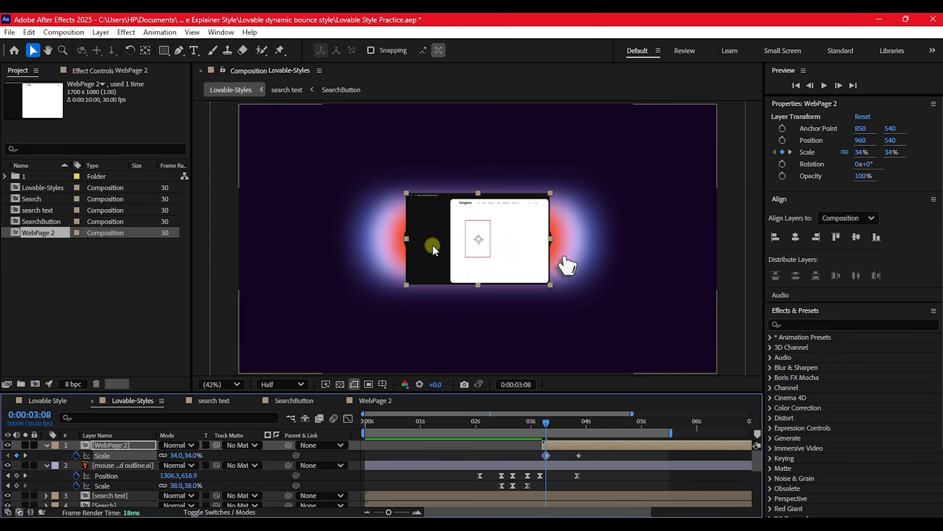
pyautogui.moveTo(480, 196); pyautogui.dragTo(481, 224)
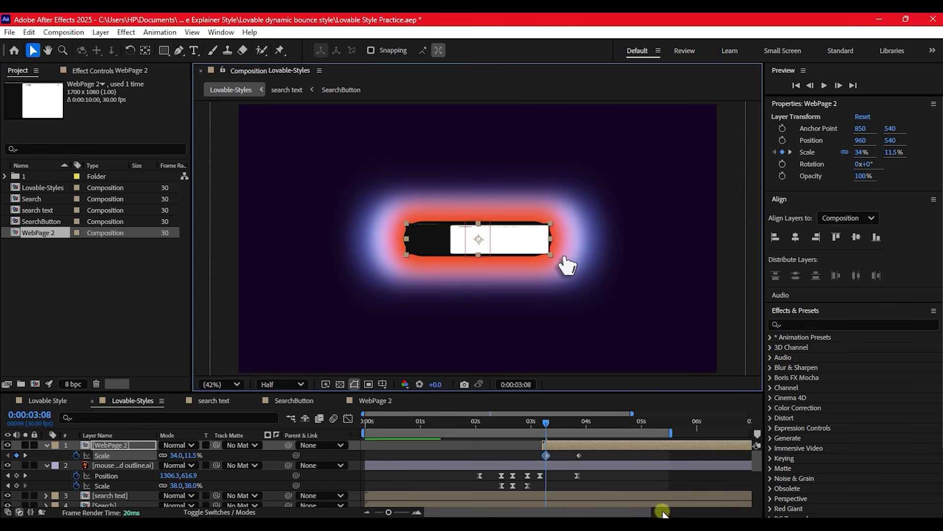
# Step: Review the web page's growth and set its Scale keyframe at 0:00:03:26 to 80%
pyautogui.moveTo(547, 422); pyautogui.dragTo(611, 423)
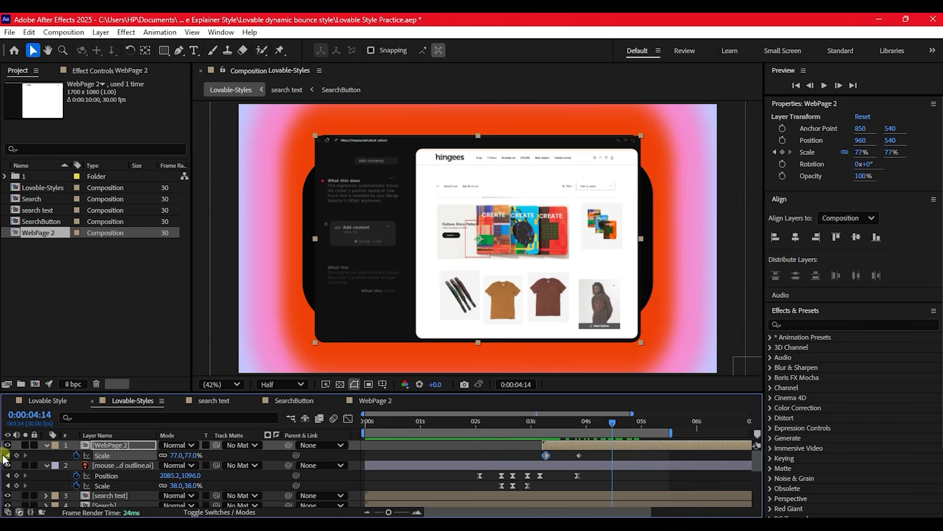
pyautogui.click(8, 456)
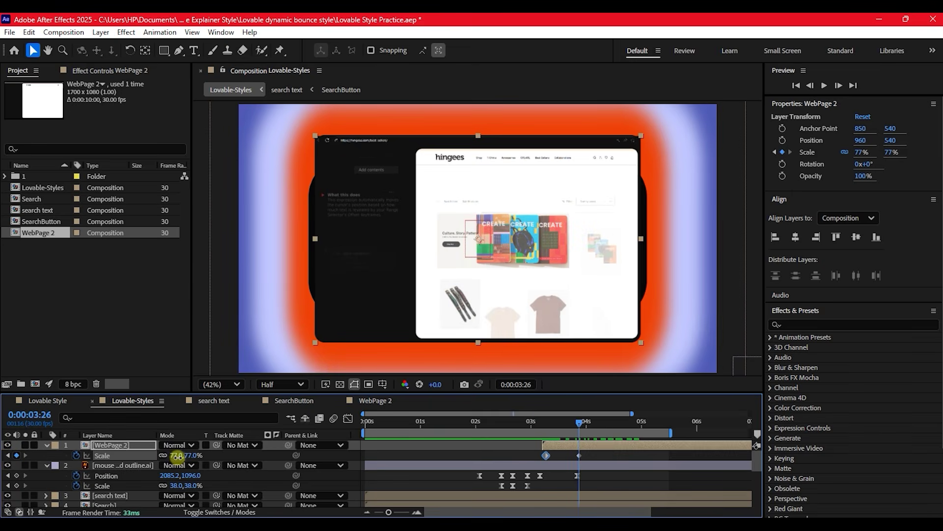
pyautogui.moveTo(177, 455); pyautogui.dragTo(179, 456)
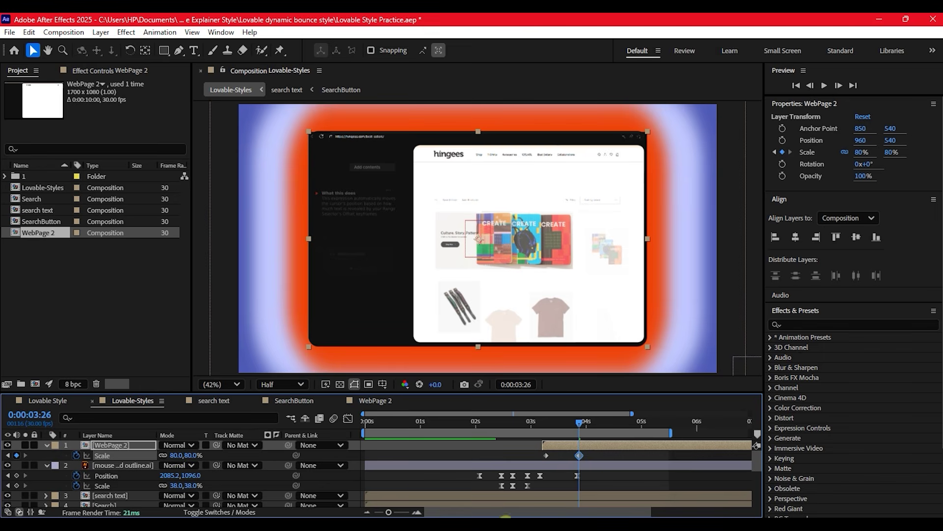
# Step: Apply Easy Ease to the WebPage 2 layer's Scale keyframe at 0:00:03:26 and save the project
pyautogui.moveTo(598, 453); pyautogui.dragTo(504, 456)
pyautogui.press('F9')
pyautogui.hotkey('ctrl', 's')
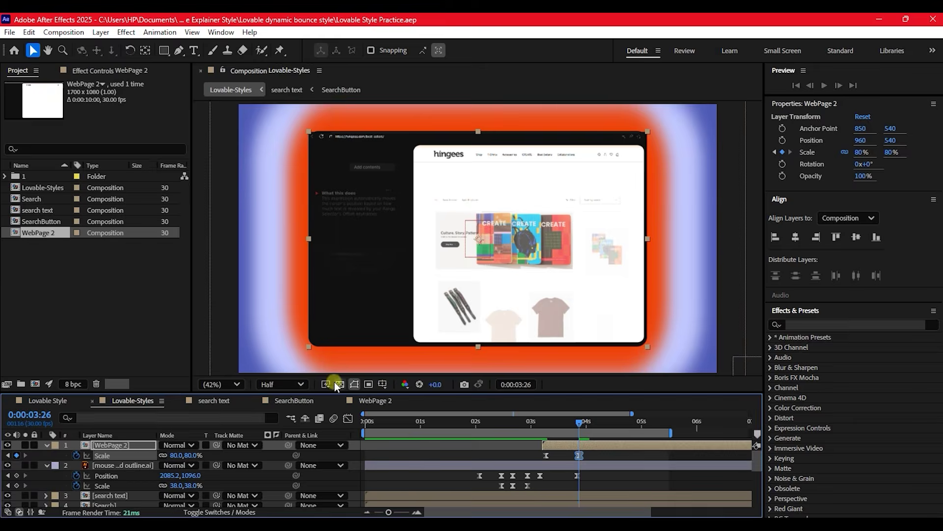
# Step: Keyframe the WebPage 2 layer's Opacity at 100% at 0:00:03:16 and 0% at 0:00:03:08 so the page fades in
pyautogui.moveTo(539, 421); pyautogui.dragTo(560, 411)
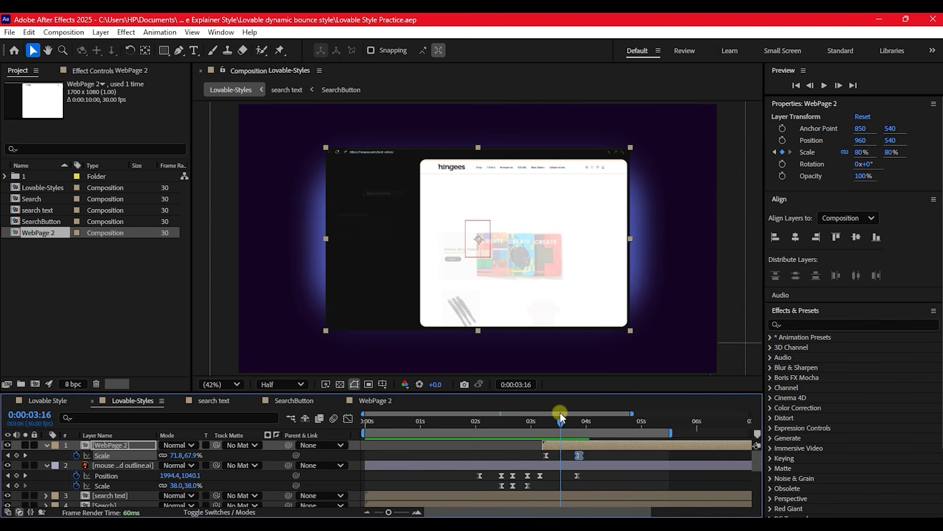
pyautogui.click(561, 441)
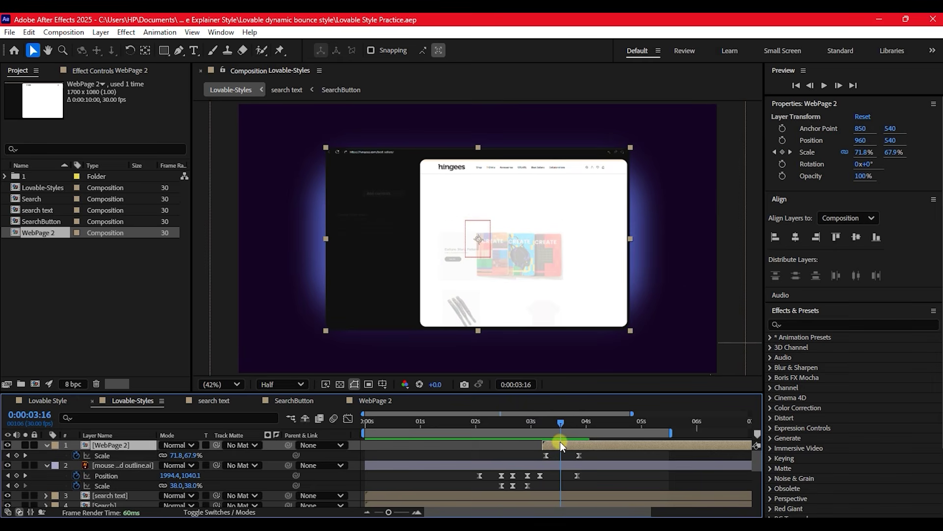
pyautogui.hotkey('shift', 't')
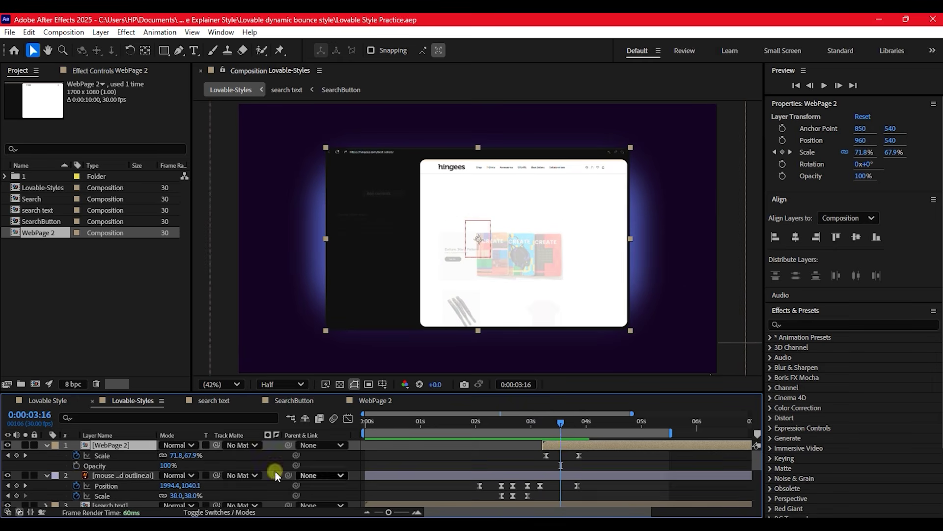
pyautogui.click(72, 464)
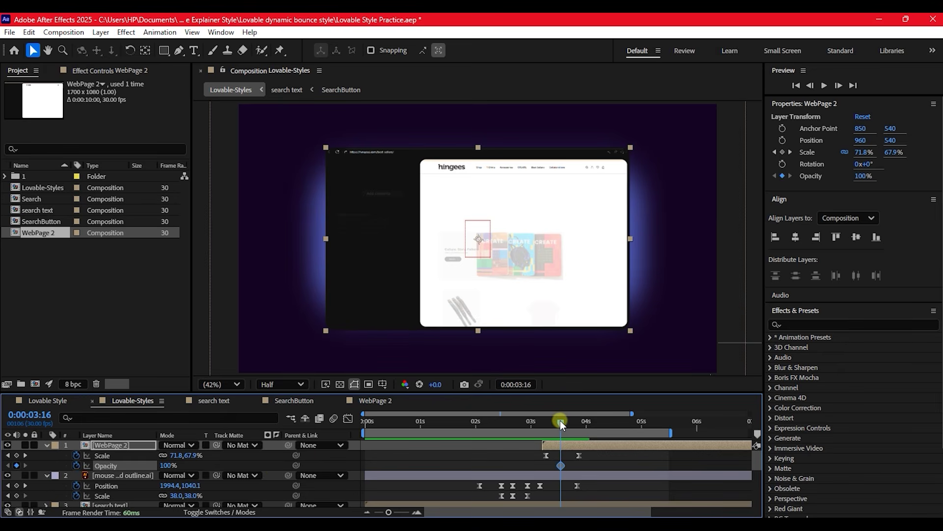
pyautogui.moveTo(561, 421); pyautogui.dragTo(546, 421)
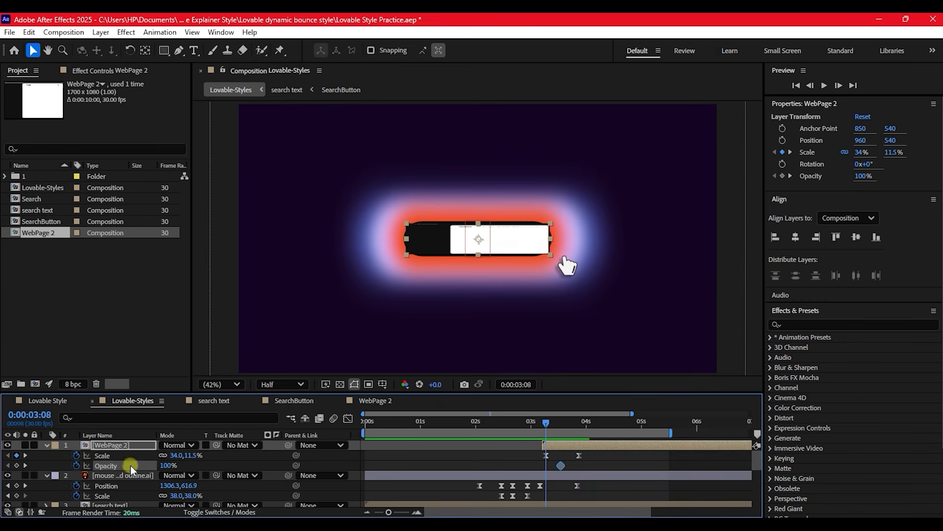
pyautogui.moveTo(167, 466); pyautogui.dragTo(2, 465)
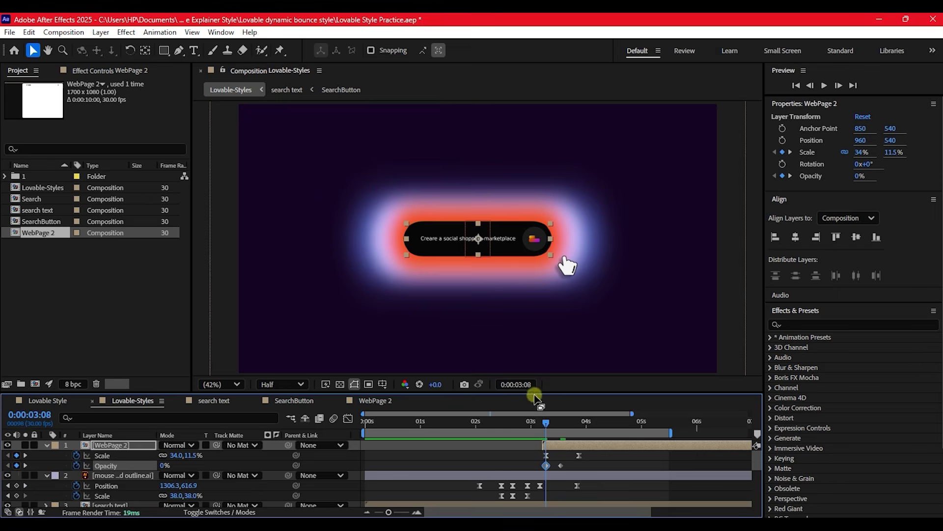
# Step: Shorten the WebPage 2 fade-in by moving the 100% Opacity keyframe to just after the 0% one, and review the transition
pyautogui.moveTo(527, 421); pyautogui.dragTo(576, 431)
pyautogui.click(553, 463)
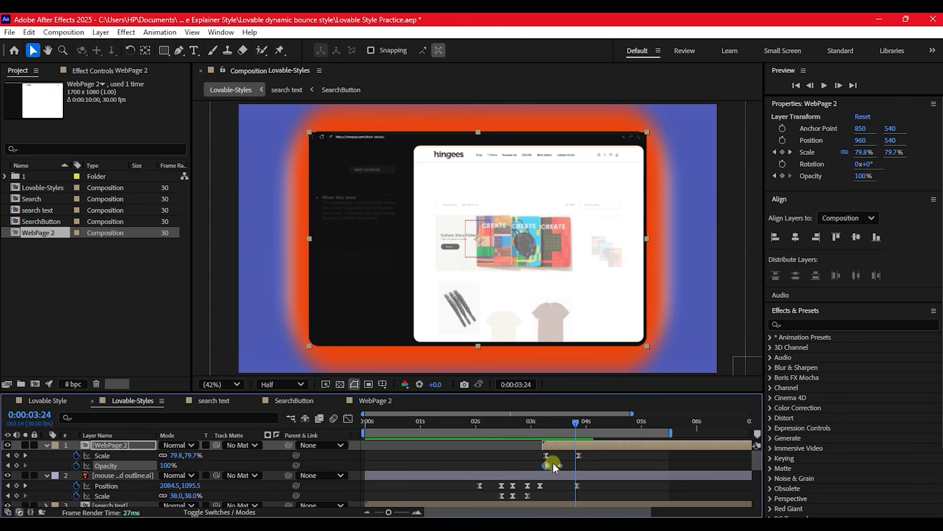
pyautogui.moveTo(561, 464); pyautogui.dragTo(550, 465)
pyautogui.moveTo(530, 426); pyautogui.dragTo(572, 468)
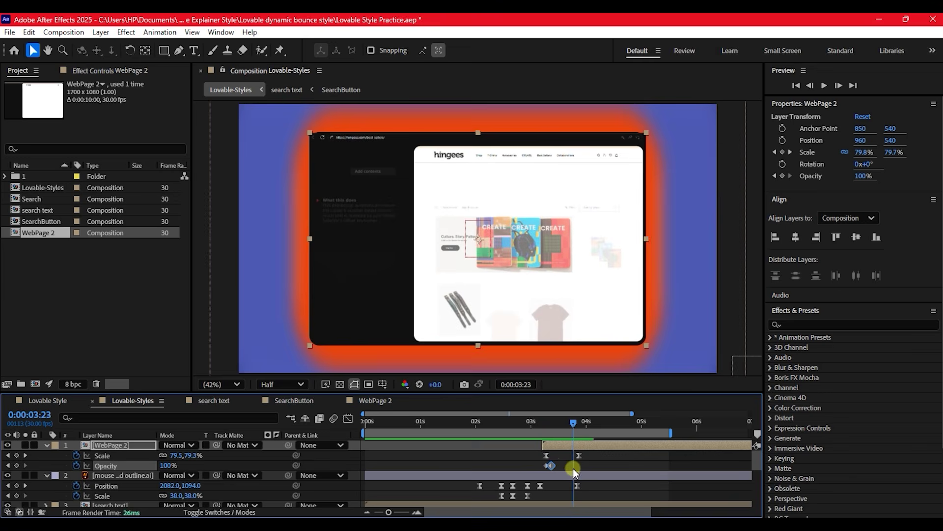
# Step: Collapse the top two layers, place WebPage 2 beneath the mouse outline layer, check the transition and save the project
pyautogui.click(92, 444)
pyautogui.click(46, 445)
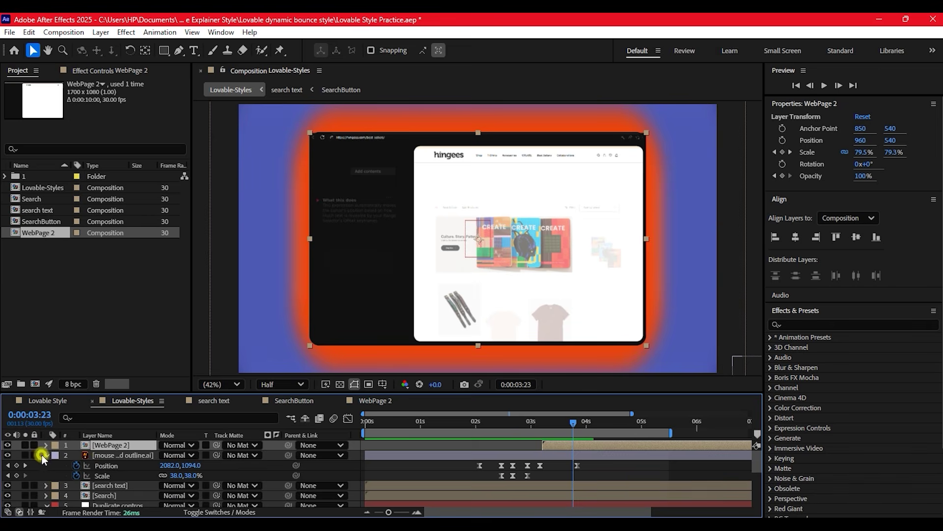
pyautogui.click(45, 454)
pyautogui.click(88, 454)
pyautogui.click(99, 444)
pyautogui.moveTo(98, 443); pyautogui.dragTo(101, 462)
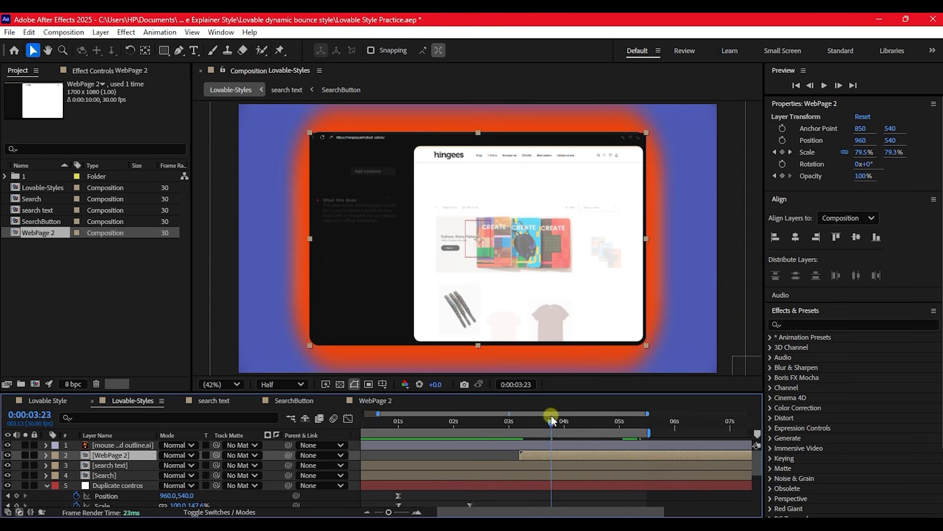
pyautogui.moveTo(538, 423); pyautogui.dragTo(572, 423)
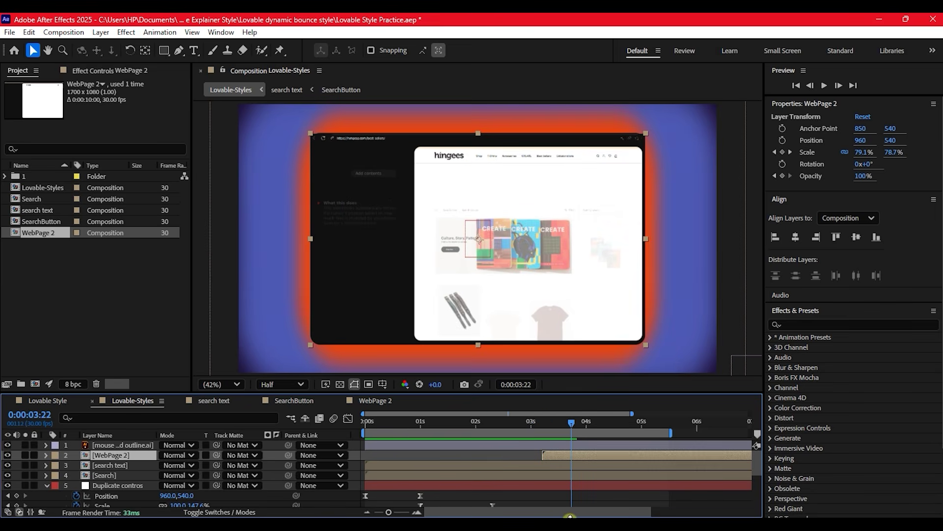
pyautogui.hotkey('ctrl', 's')
# Step: Open the Search composition, reveal Shape Layer 1's keyframes and go to its last Scale keyframe at 0:00:03:25
pyautogui.scroll(-1, 117, 470)
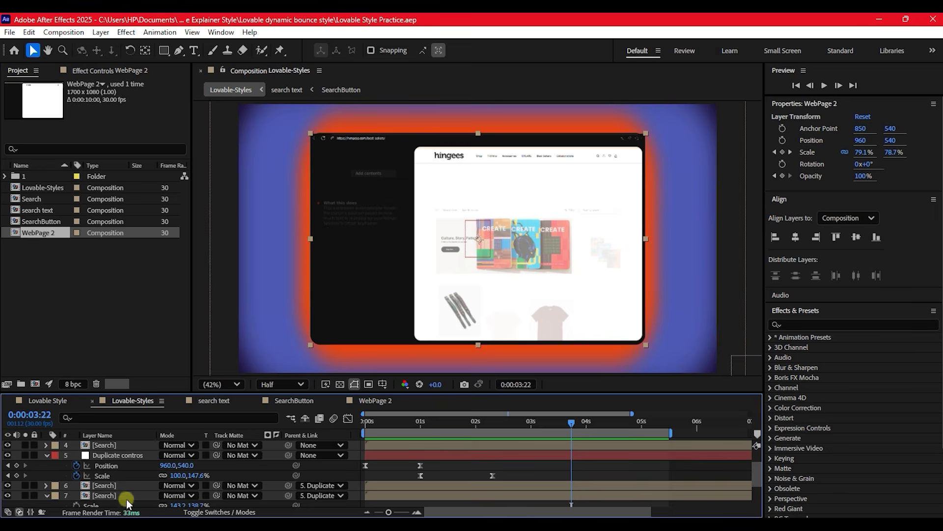
pyautogui.doubleClick(86, 485)
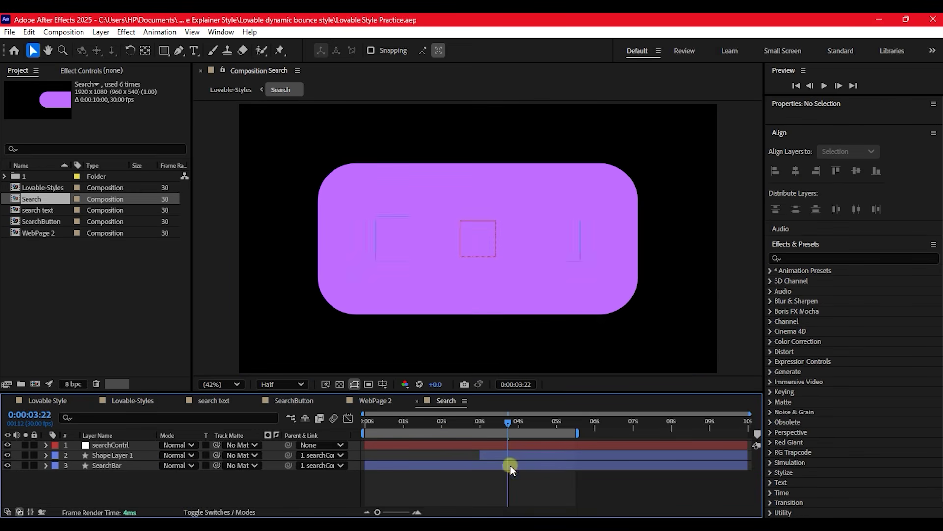
pyautogui.click(500, 455)
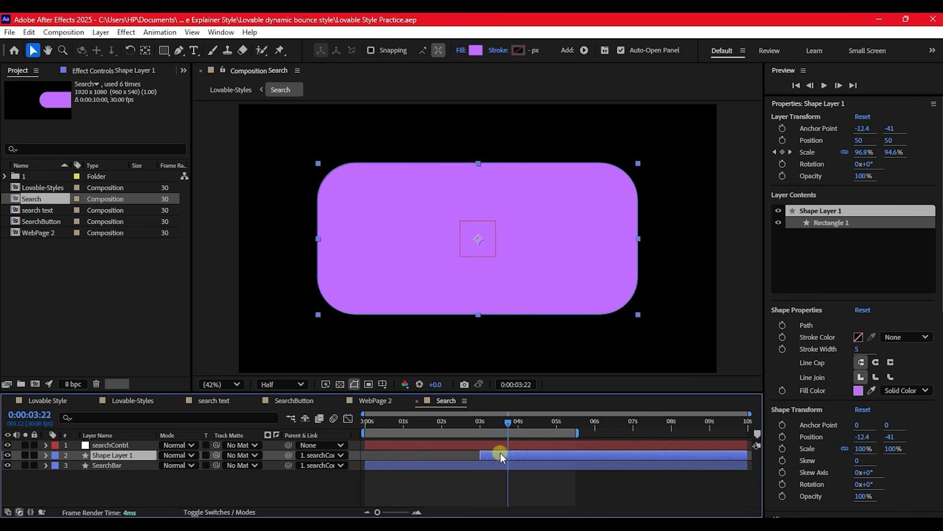
pyautogui.press('u')
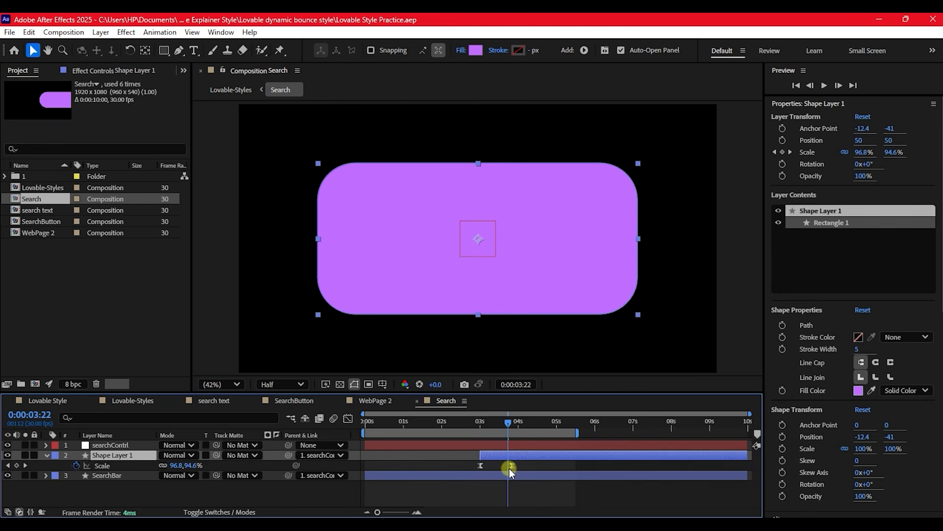
pyautogui.click(513, 422)
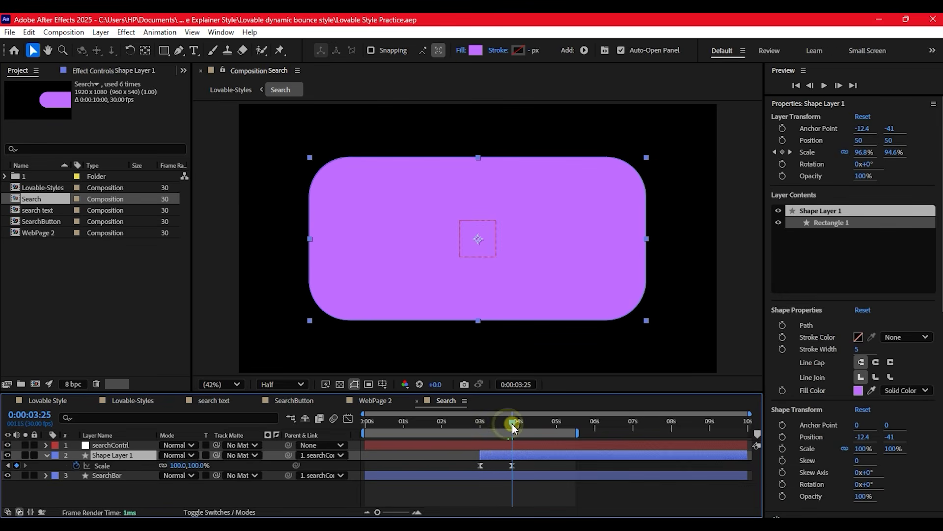
# Step: In Lovable-Styles, reveal WebPage 2's keyframes and move its final Scale keyframe to 0:00:03:25
pyautogui.click(129, 401)
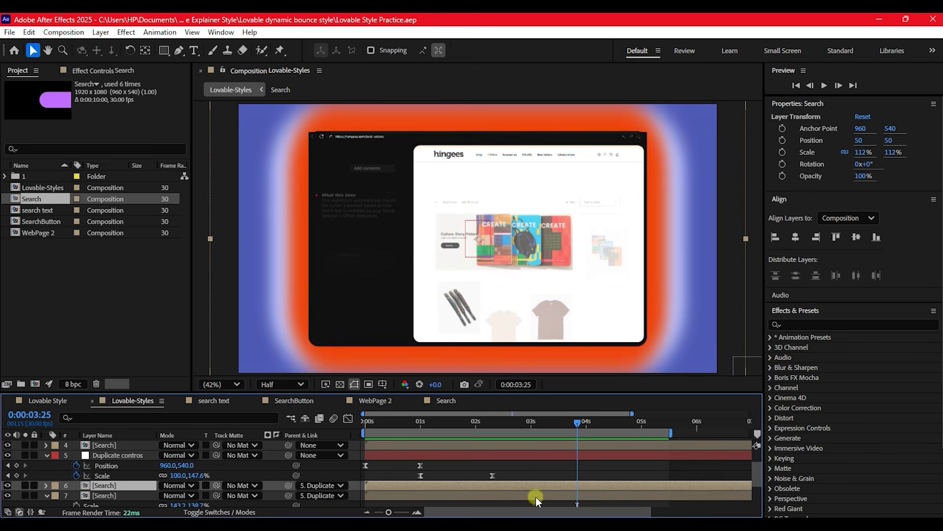
pyautogui.scroll(2, 565, 483)
pyautogui.click(576, 452)
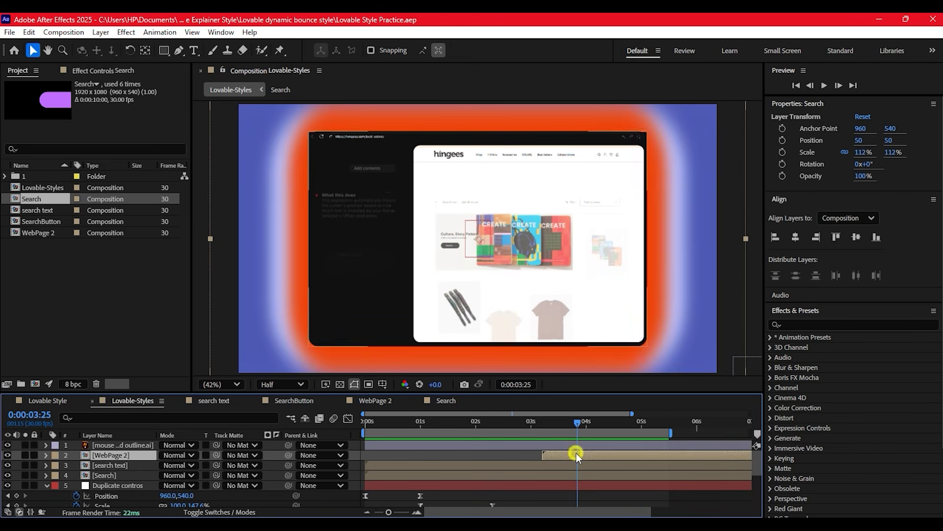
pyautogui.press('u')
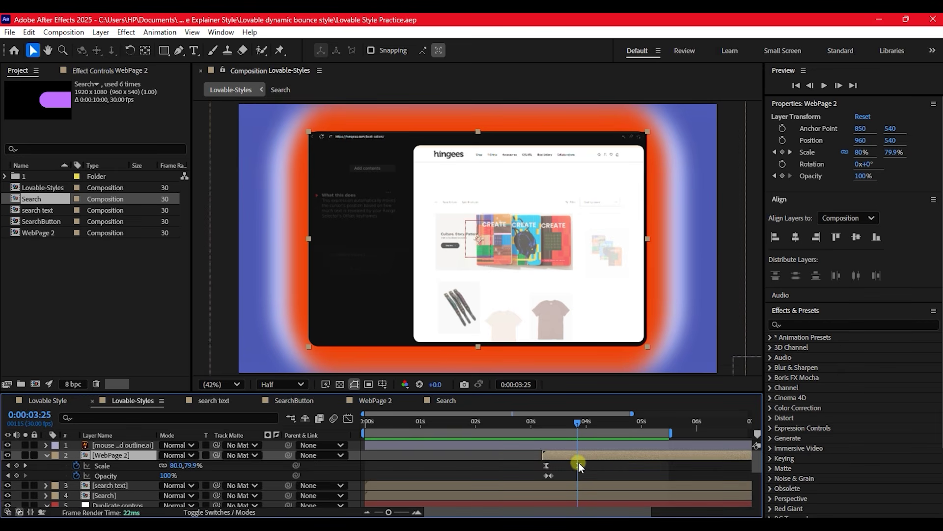
pyautogui.scroll(2, 575, 466)
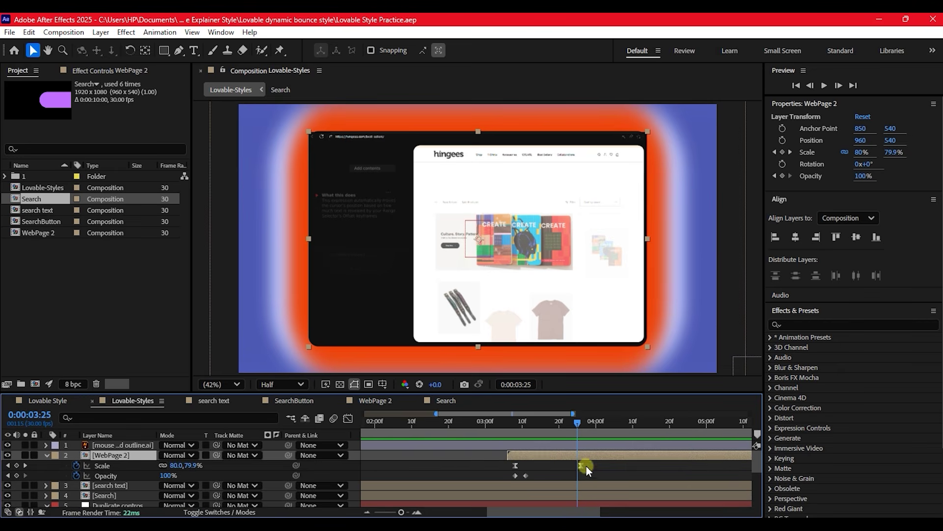
pyautogui.moveTo(582, 466); pyautogui.dragTo(571, 466)
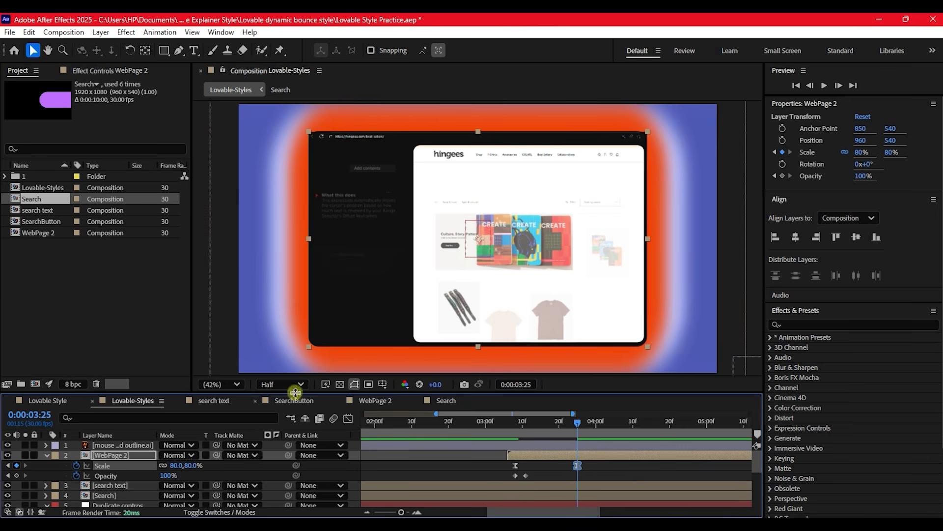
# Step: Match Shape Layer 1's first Scale keyframe in Search by moving the WebPage 2 layer's start and opening Scale and Opacity keyframes to 0:00:03:00
pyautogui.click(452, 400)
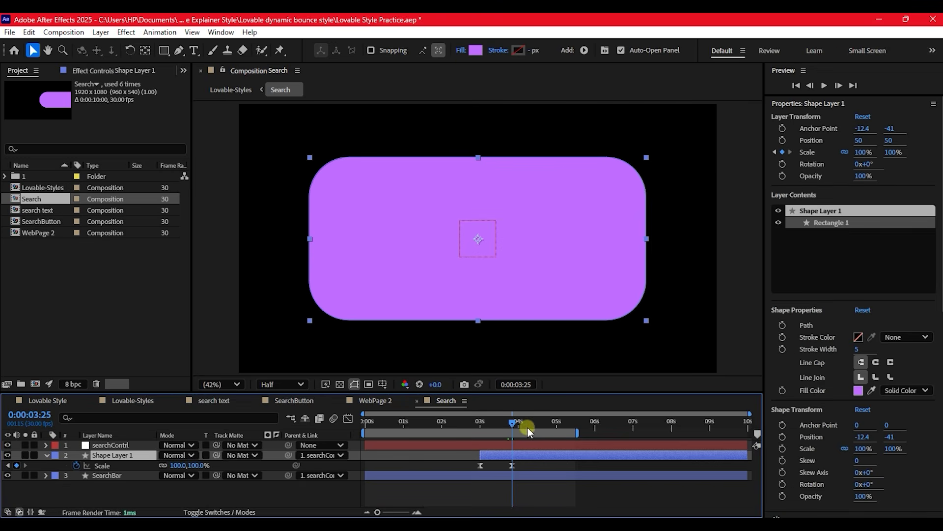
pyautogui.moveTo(512, 422); pyautogui.dragTo(488, 421)
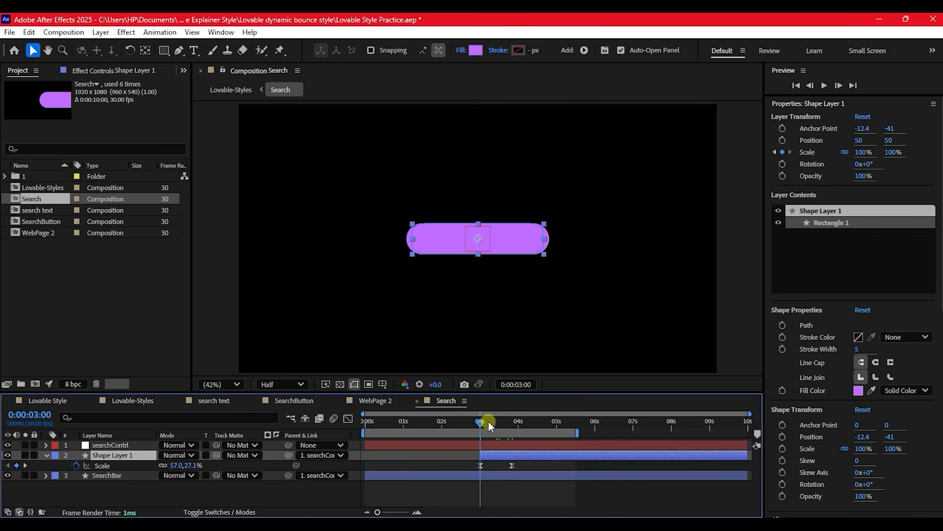
pyautogui.click(140, 399)
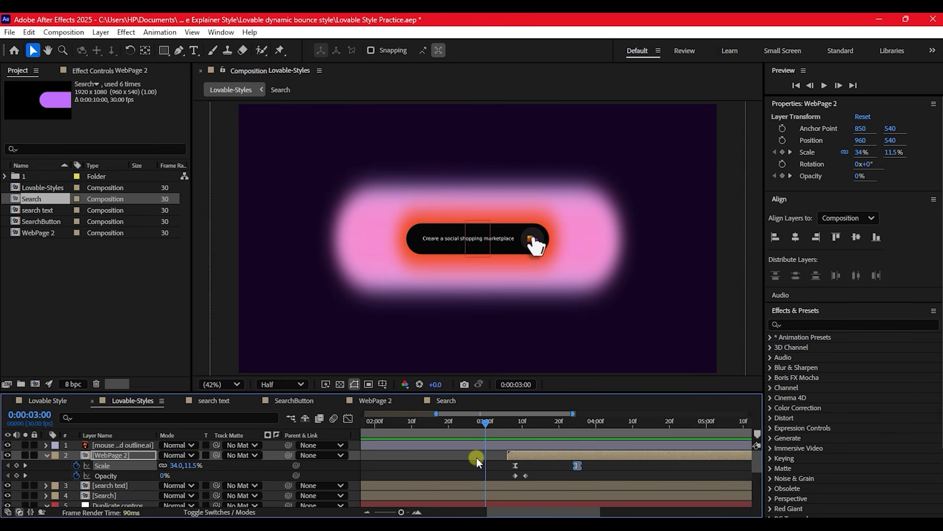
pyautogui.moveTo(544, 455); pyautogui.dragTo(485, 466)
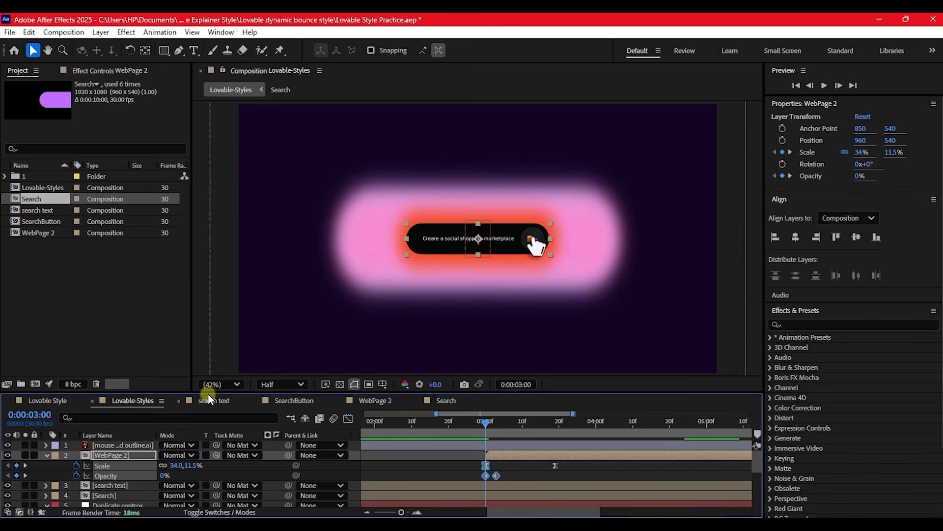
# Step: Go to Shape Layer 1's last Scale keyframe in Search and align WebPage 2's final Scale keyframe with it at 0:00:03:25
pyautogui.click(441, 401)
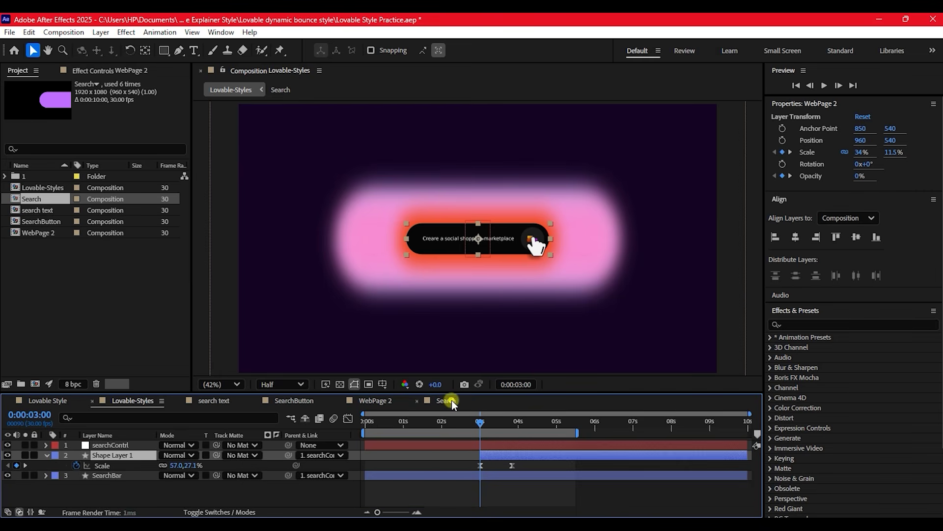
pyautogui.click(25, 465)
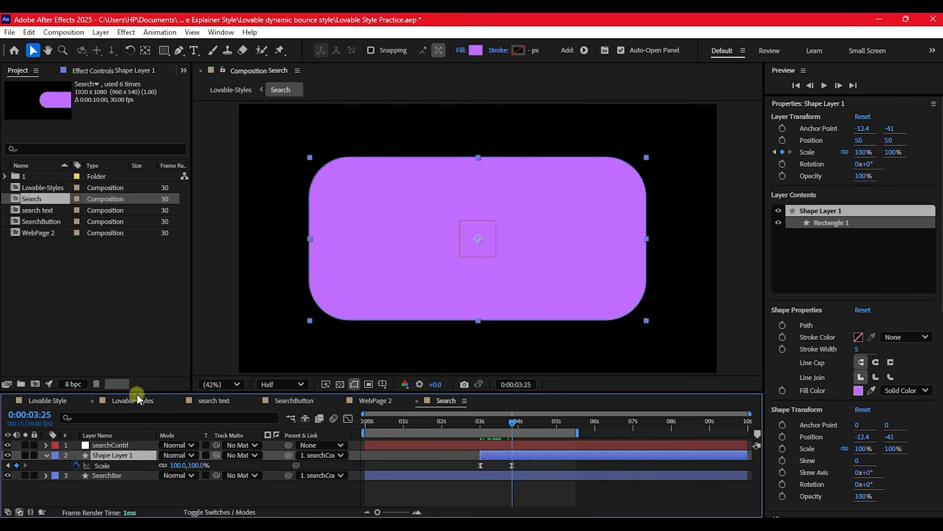
pyautogui.click(123, 400)
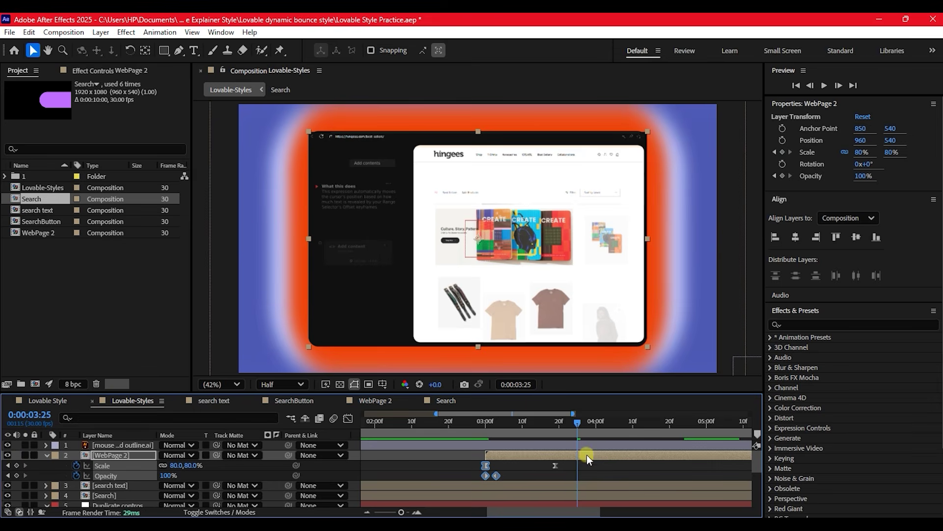
pyautogui.click(571, 468)
pyautogui.moveTo(556, 466); pyautogui.dragTo(577, 464)
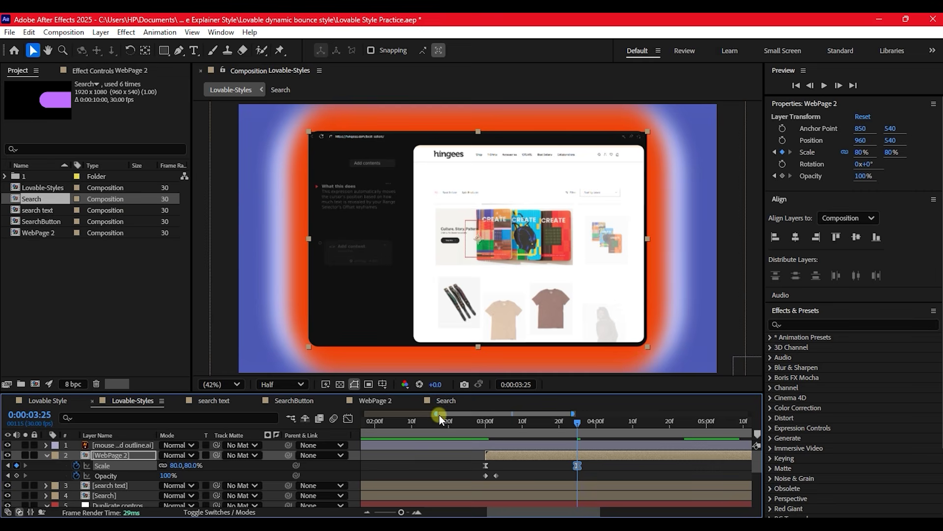
# Step: Show the full timeline, save the project and preview the Lovable-Styles animation from the beginning
pyautogui.moveTo(437, 415); pyautogui.dragTo(363, 414)
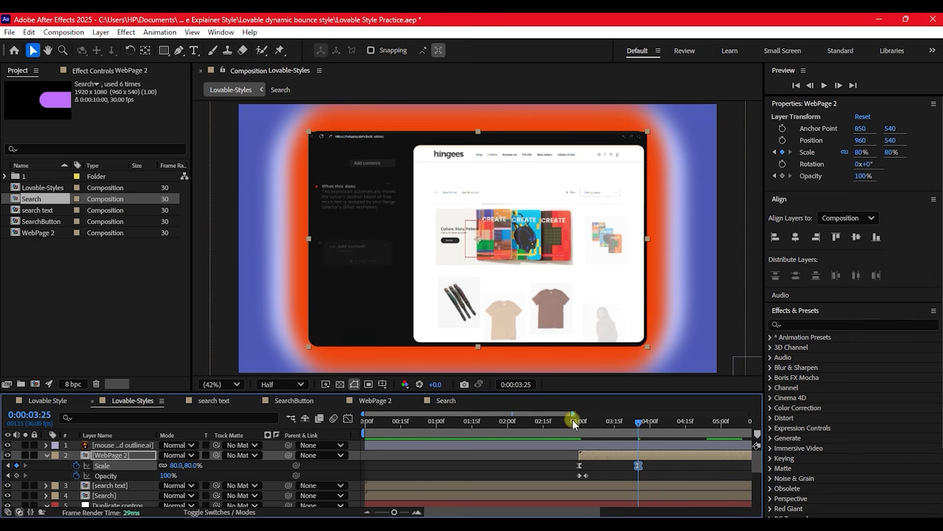
pyautogui.moveTo(575, 417); pyautogui.dragTo(752, 415)
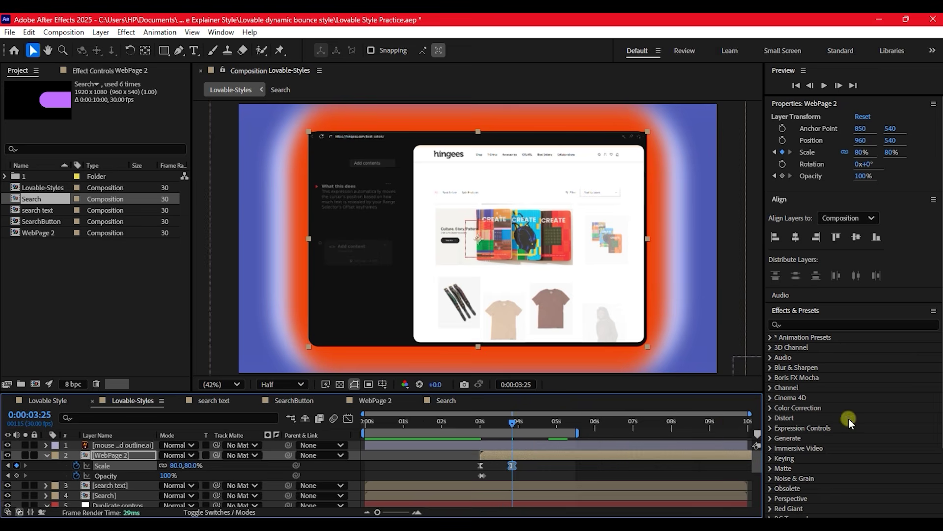
pyautogui.moveTo(425, 423); pyautogui.dragTo(306, 429)
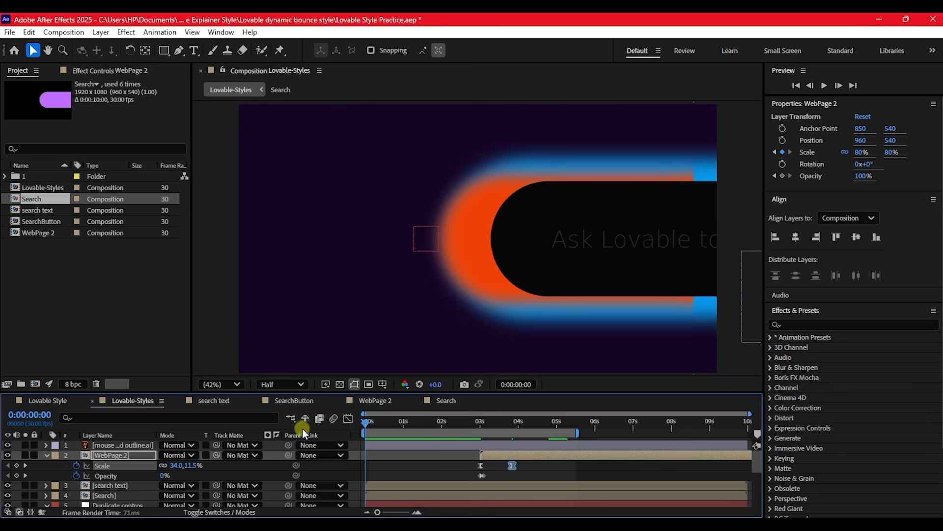
pyautogui.hotkey('ctrl', 's')
pyautogui.press('space')
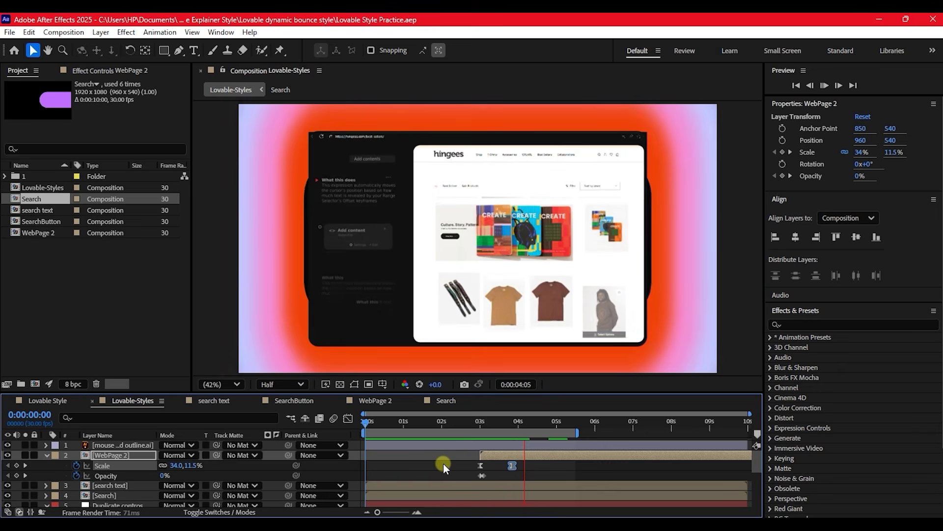
pyautogui.press('space')
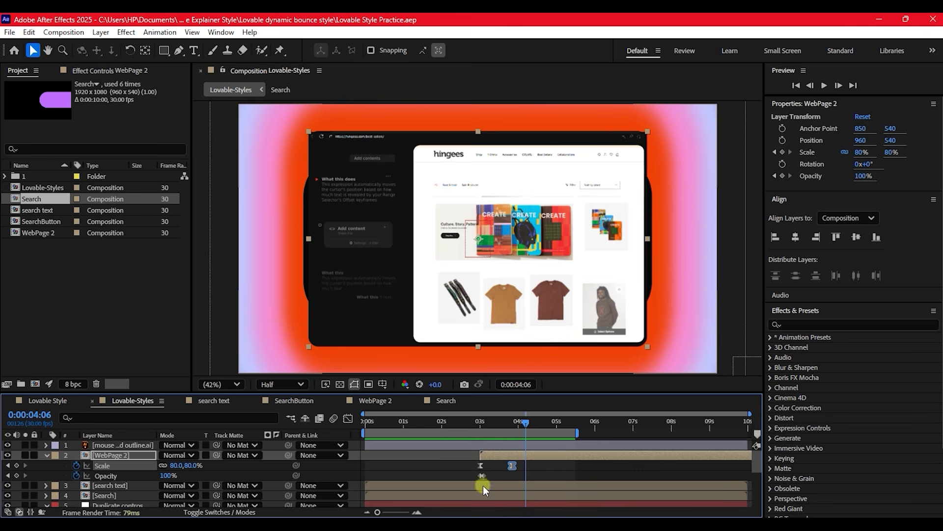
# Step: Add a Scale keyframe of 84% to WebPage 2 at 0:00:04:11
pyautogui.click(451, 472)
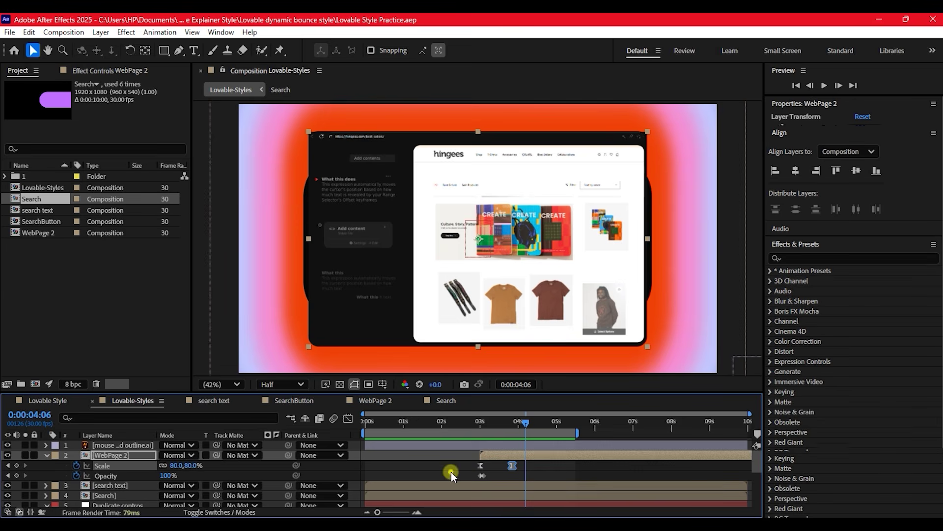
pyautogui.click(8, 465)
pyautogui.moveTo(512, 423); pyautogui.dragTo(532, 428)
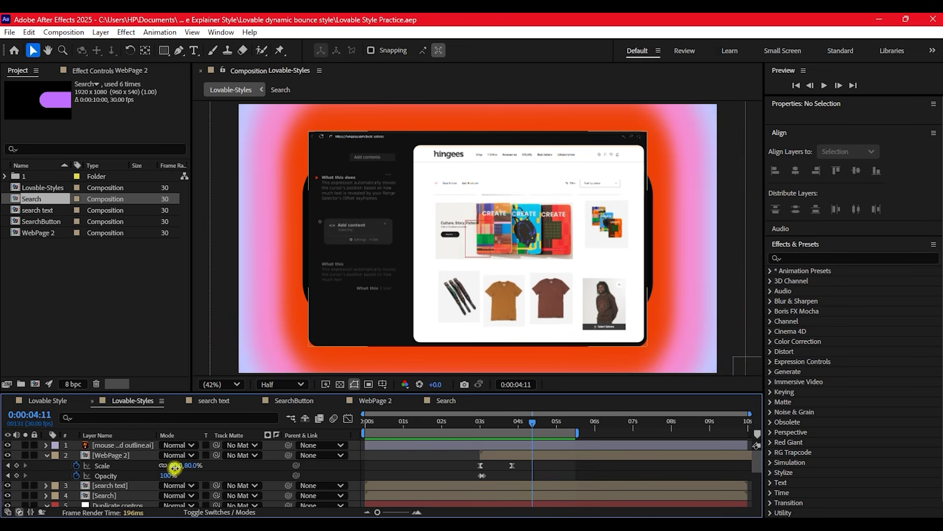
pyautogui.moveTo(175, 467); pyautogui.dragTo(180, 472)
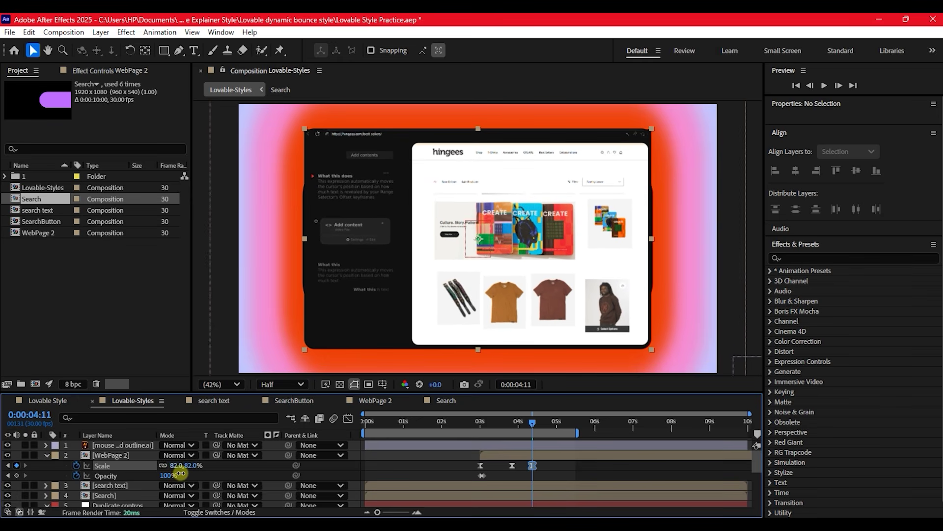
pyautogui.moveTo(182, 474); pyautogui.dragTo(183, 474)
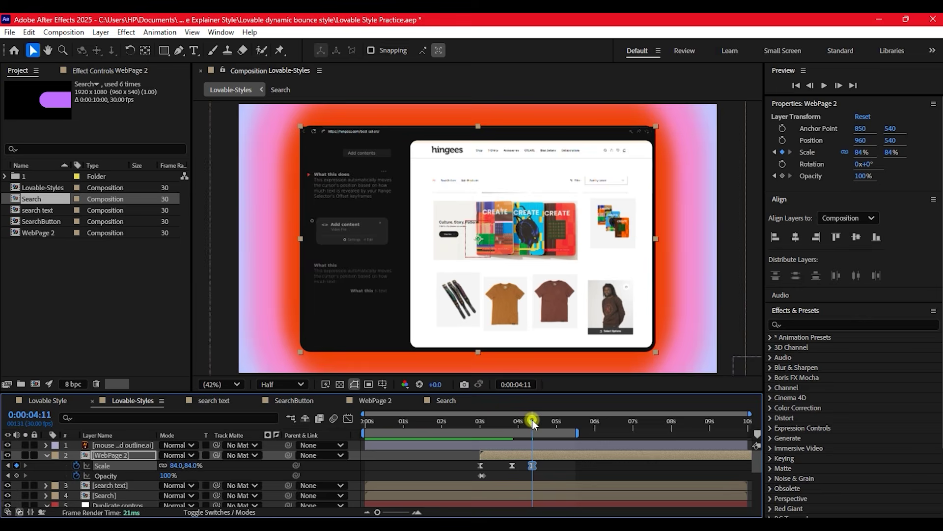
# Step: Delete WebPage 2's 80% Scale keyframe and move the 84% keyframe into its place at 0:00:03:25
pyautogui.moveTo(532, 420); pyautogui.dragTo(519, 420)
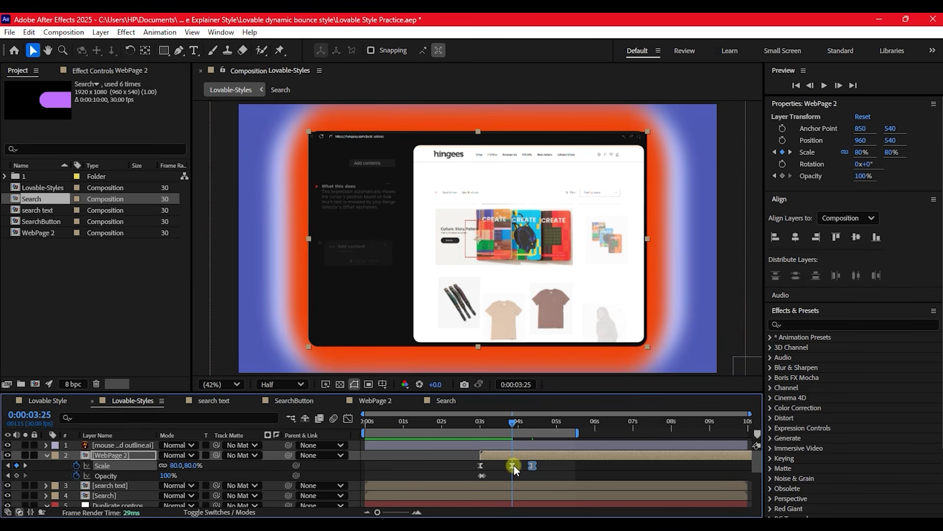
pyautogui.moveTo(514, 465)
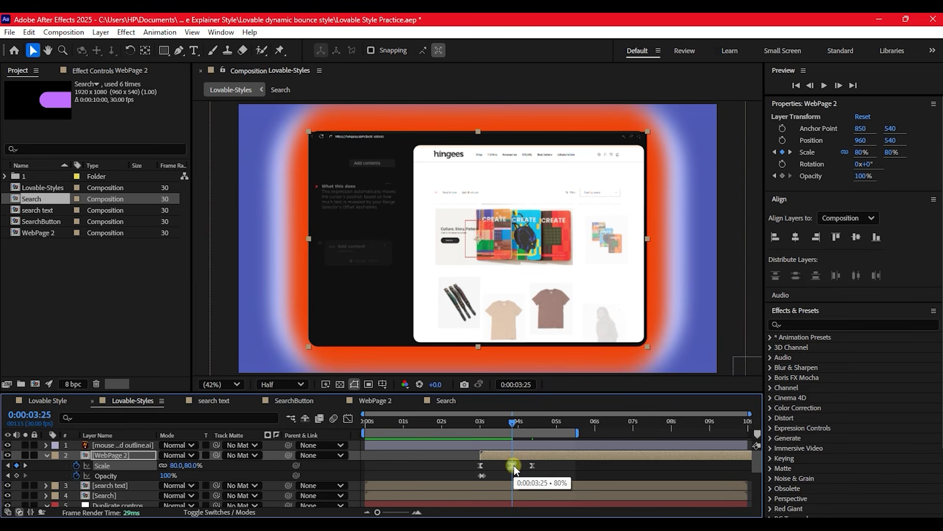
pyautogui.press('Delete')
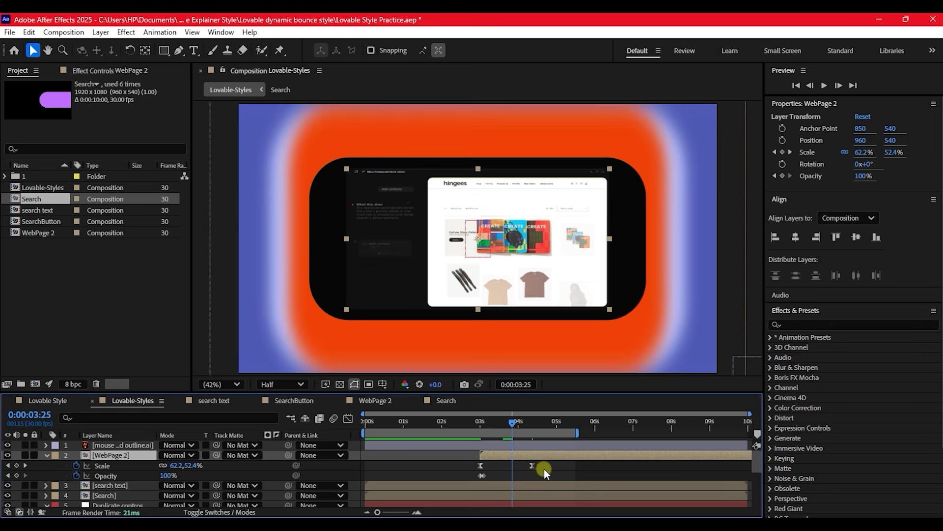
pyautogui.moveTo(535, 464); pyautogui.dragTo(511, 468)
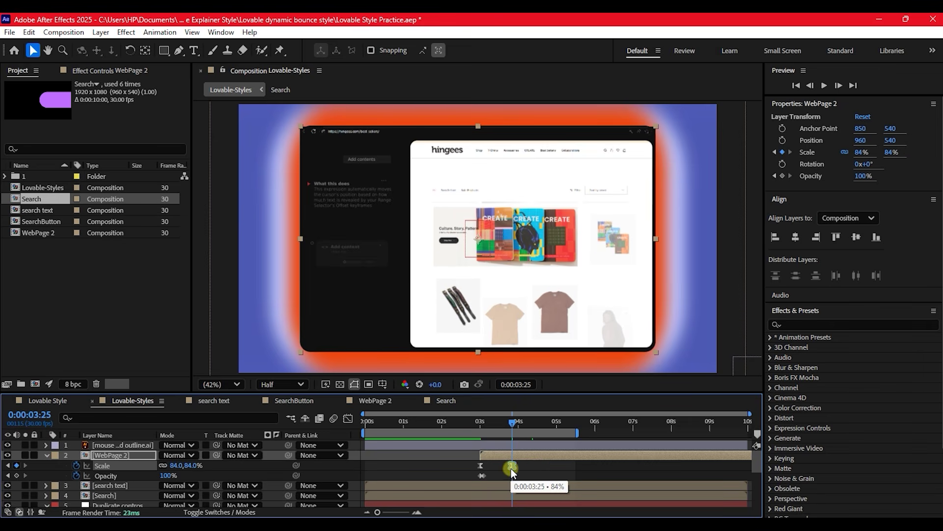
# Step: Reshape WebPage 2's Scale speed curve with 100% incoming influence at the final keyframe for a fast start and slow finish
pyautogui.click(347, 418)
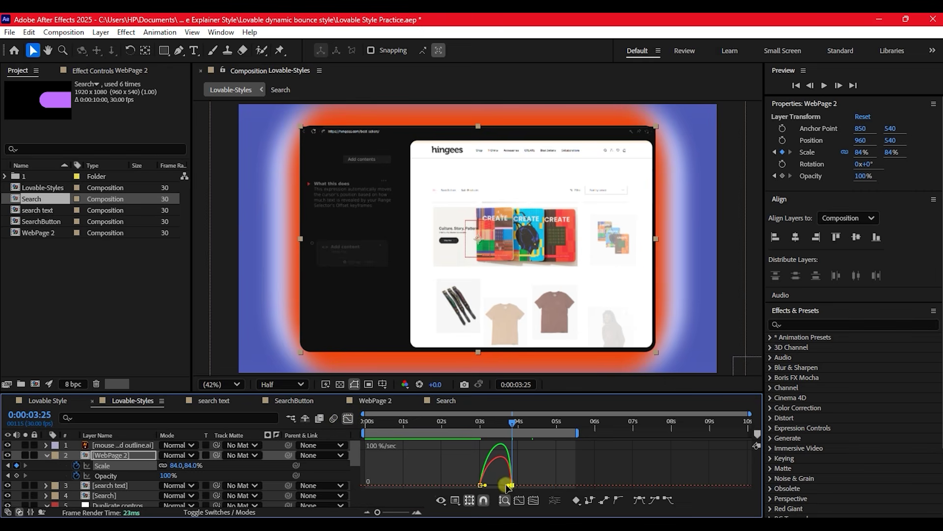
pyautogui.moveTo(510, 486); pyautogui.dragTo(495, 486)
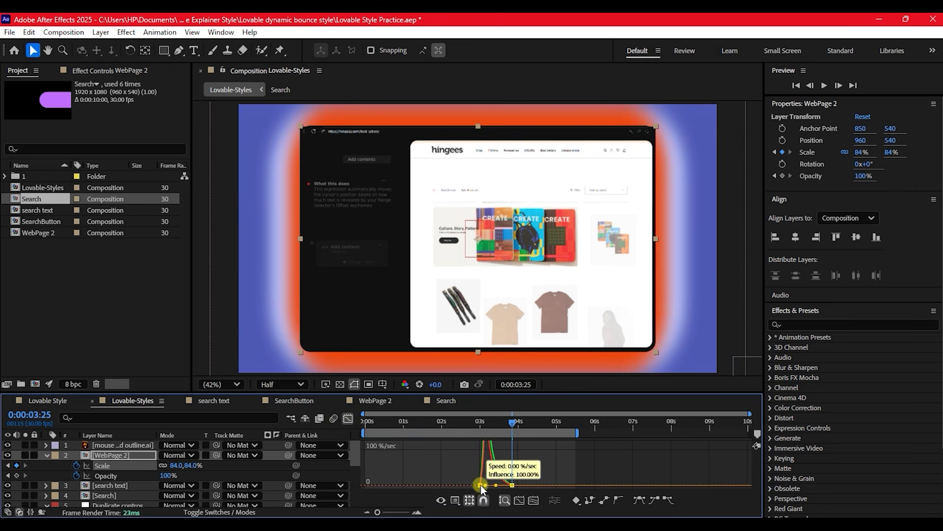
pyautogui.click(348, 419)
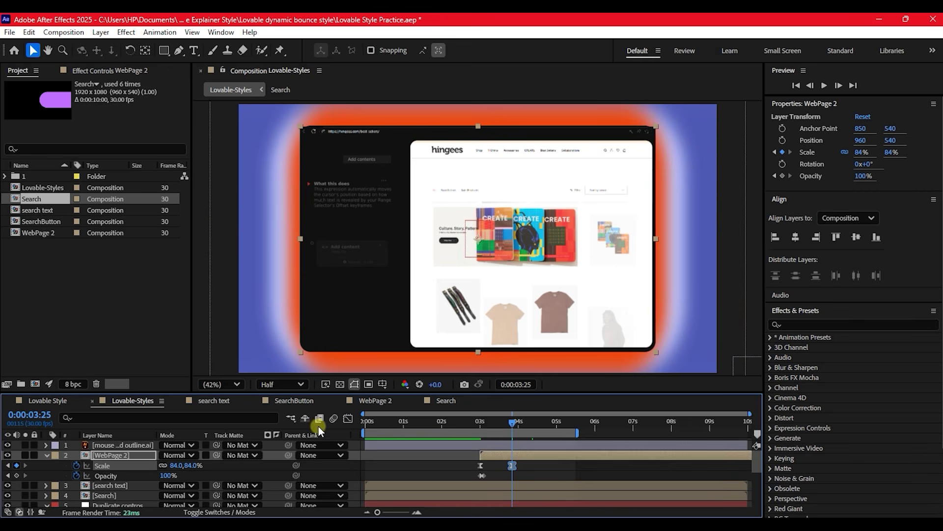
pyautogui.click(347, 418)
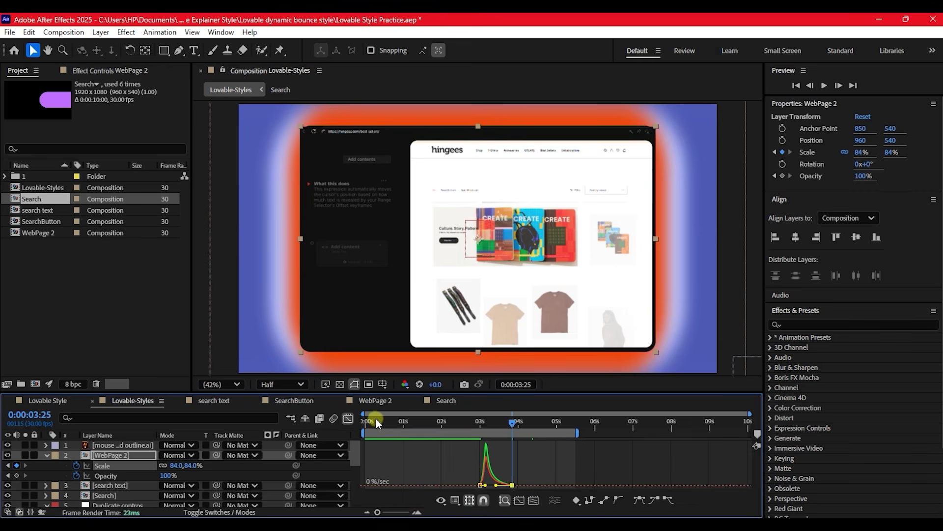
pyautogui.click(348, 418)
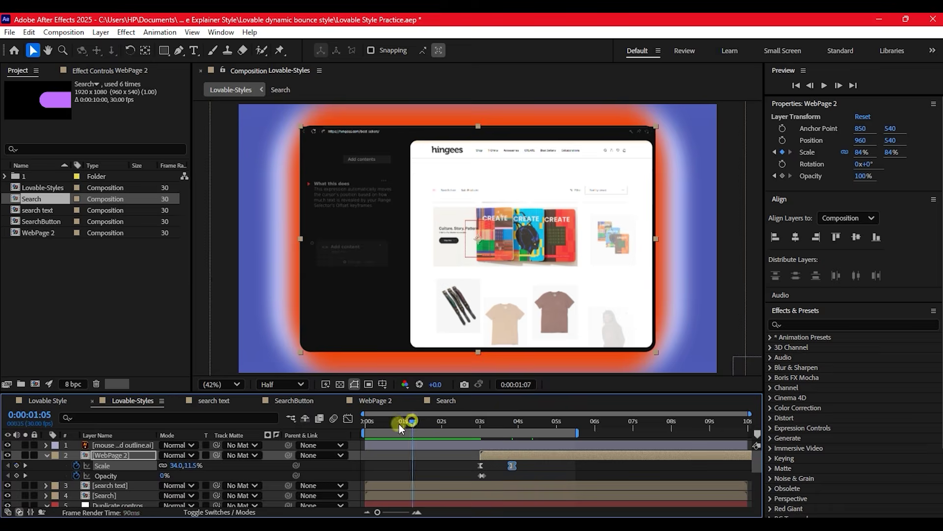
# Step: Preview Lovable-Styles from the beginning and again from 0:00:03:00, and save the project
pyautogui.press('Home')
pyautogui.press('space')
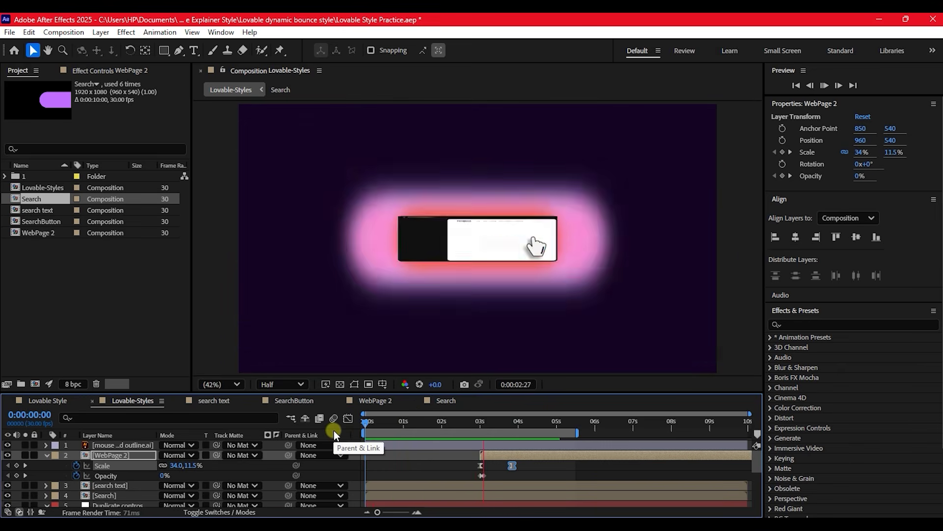
pyautogui.press('space')
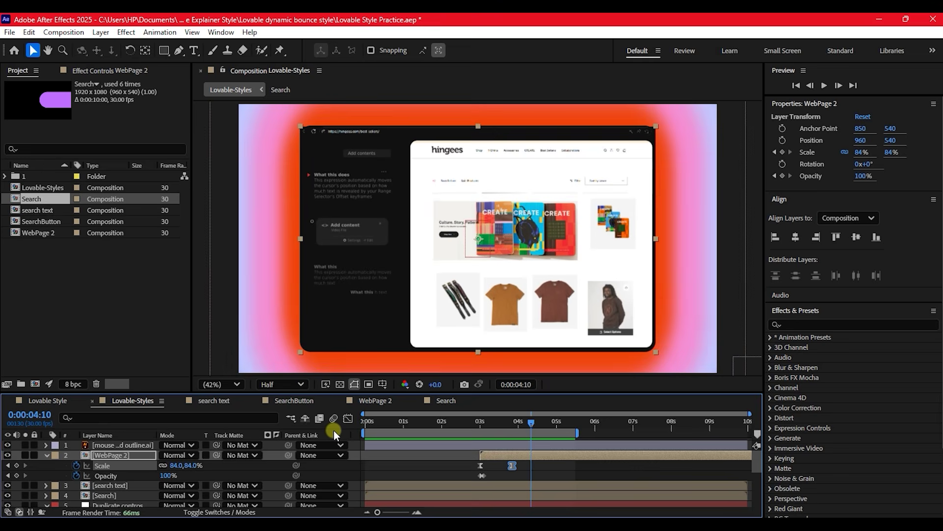
pyautogui.click(480, 423)
pyautogui.press('space')
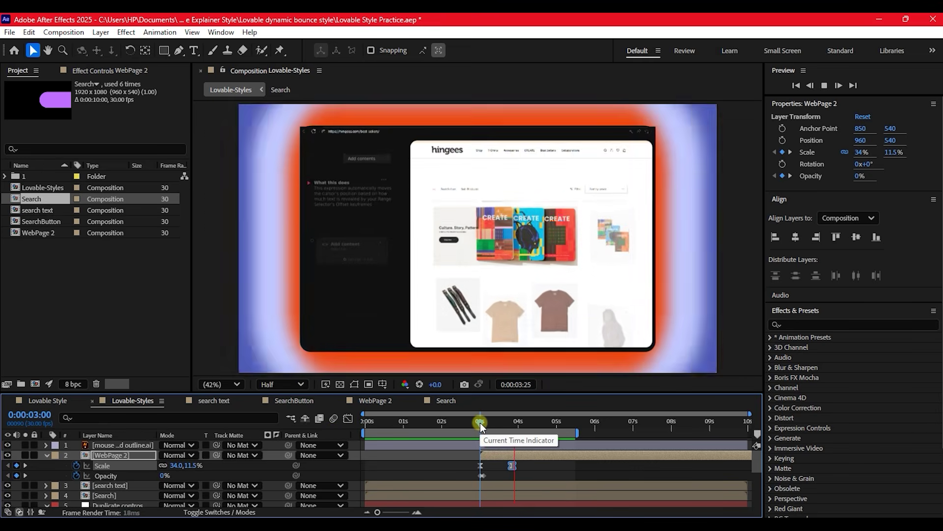
pyautogui.moveTo(478, 423); pyautogui.dragTo(531, 437)
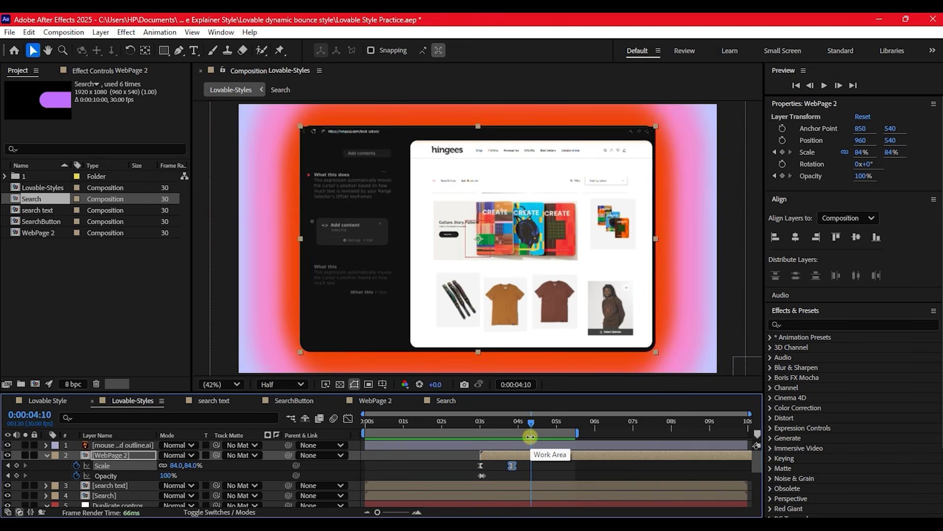
pyautogui.hotkey('ctrl', 's')
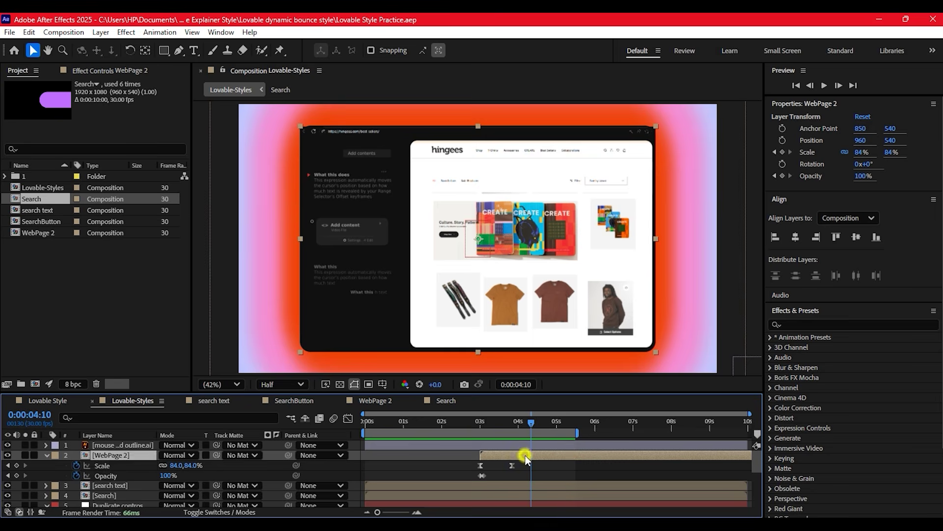
# Step: Look inside the WebPage 2 composition and return to Lovable-Styles to examine the page's opening growth around 0:00:03:04
pyautogui.doubleClick(526, 455)
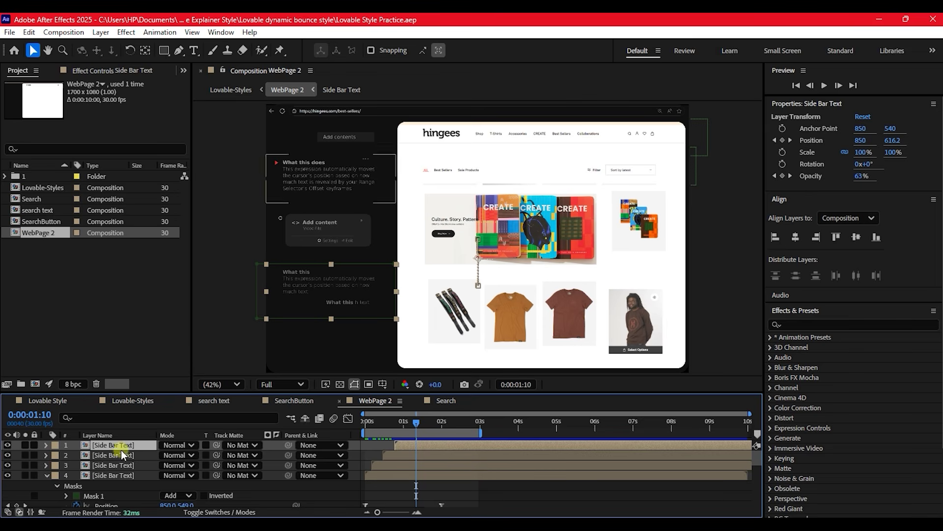
pyautogui.click(126, 402)
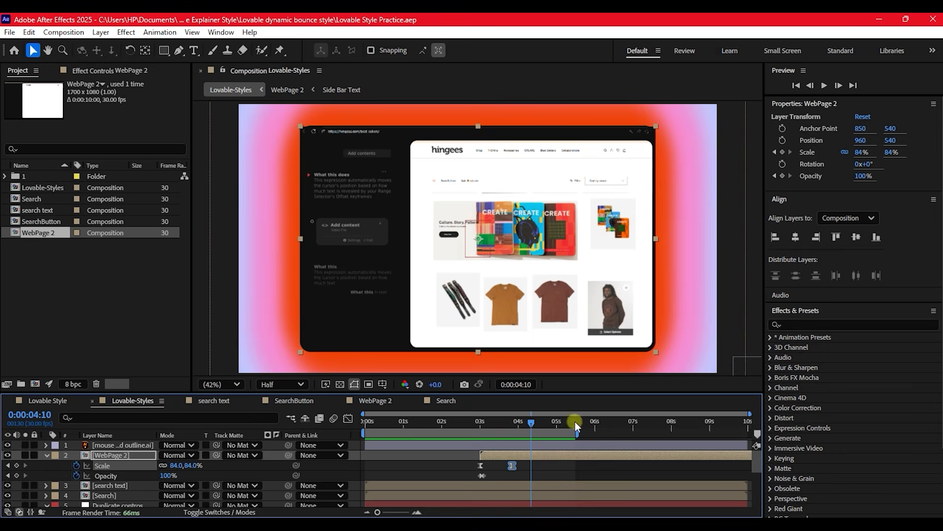
pyautogui.moveTo(477, 422)
pyautogui.mouseDown()
pyautogui.moveTo(502, 431)
pyautogui.moveTo(485, 431)
pyautogui.mouseUp()
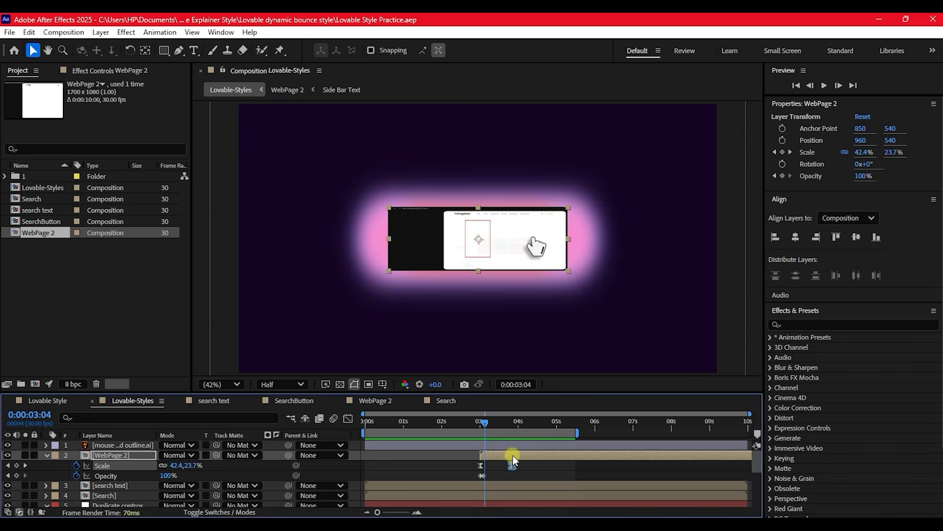
# Step: Open the WebPage 2 composition and select its MainPage BG background shape layer
pyautogui.doubleClick(512, 455)
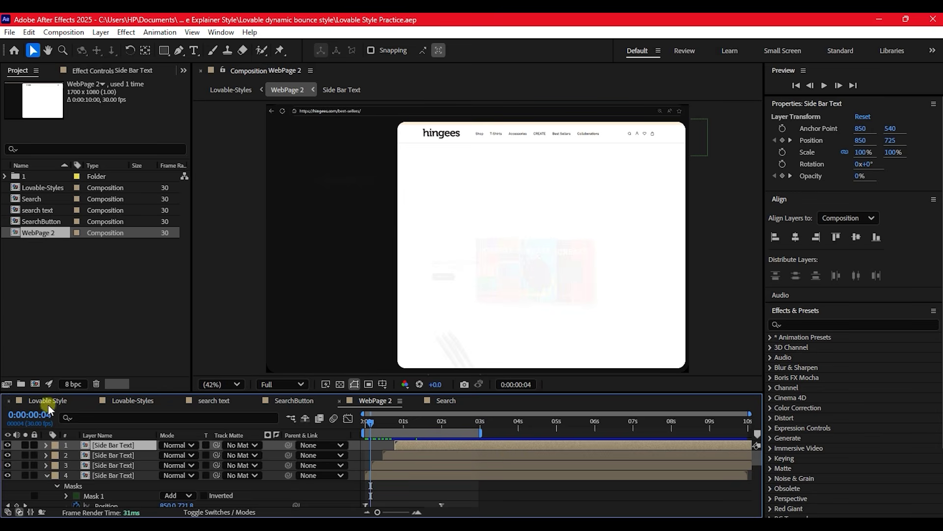
pyautogui.scroll(-3, 111, 460)
pyautogui.click(108, 465)
pyautogui.scroll(-8, 108, 464)
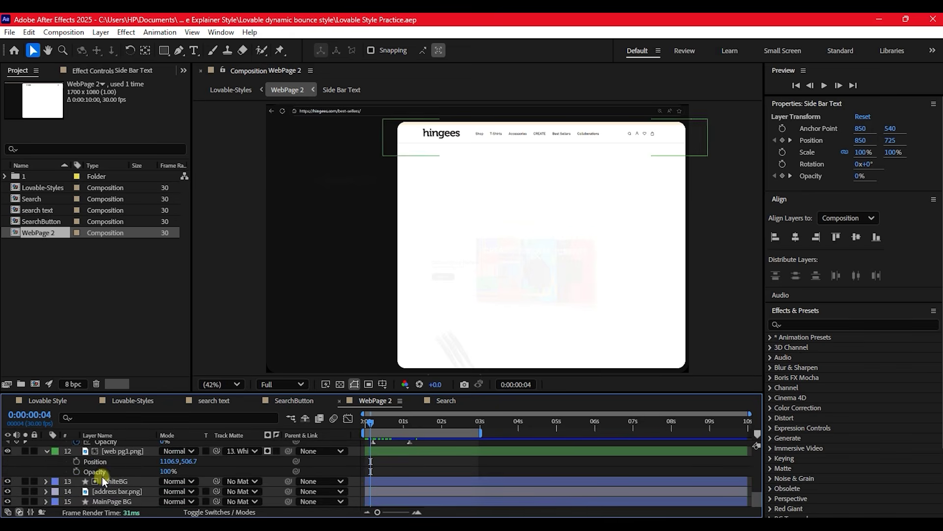
pyautogui.scroll(10, 102, 477)
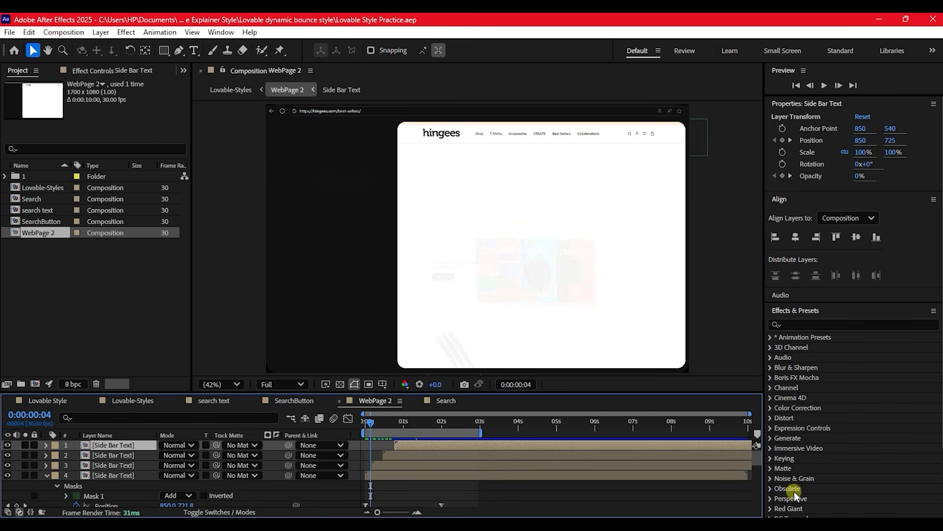
pyautogui.moveTo(756, 457); pyautogui.dragTo(764, 503)
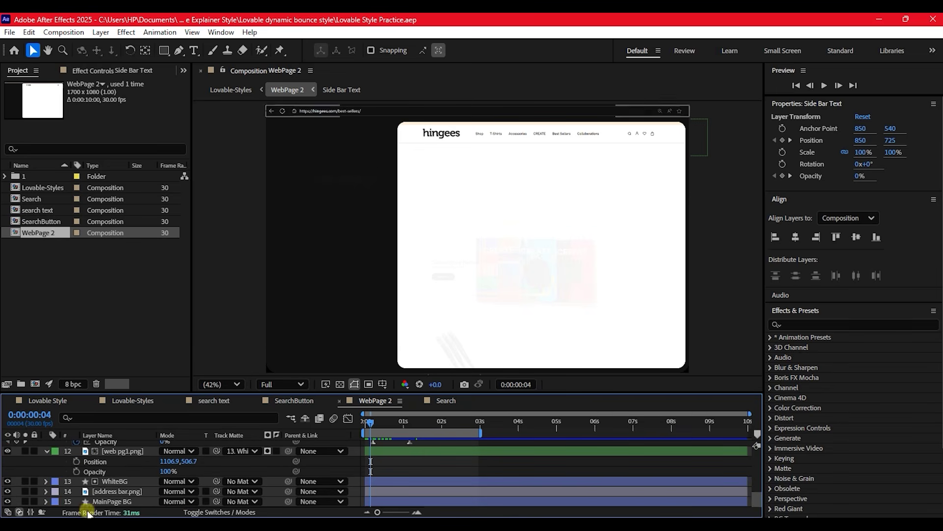
pyautogui.click(107, 501)
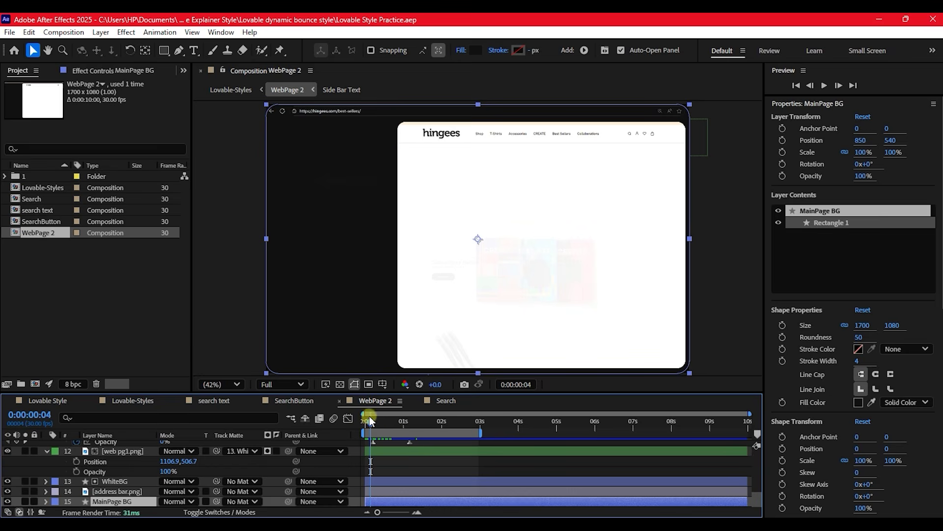
# Step: Start Roundness keyframing on MainPage BG's Rectangle Path 1 at 0:00:02:02 and move that keyframe to nearly the composition's start
pyautogui.moveTo(370, 421); pyautogui.dragTo(445, 431)
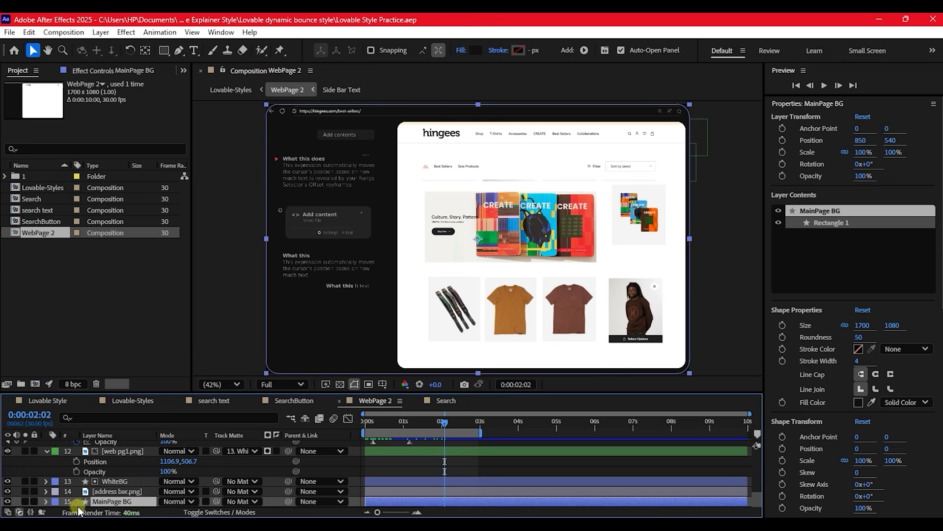
pyautogui.click(45, 501)
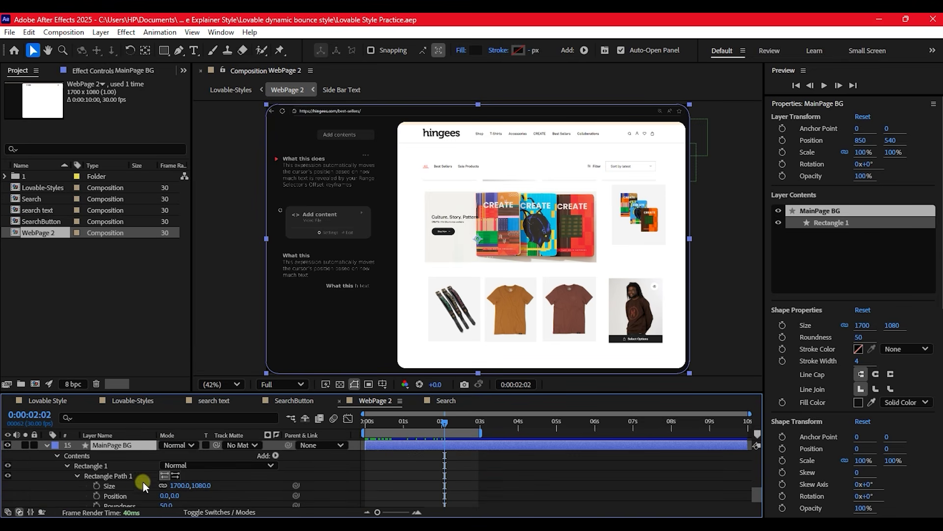
pyautogui.scroll(-1, 143, 481)
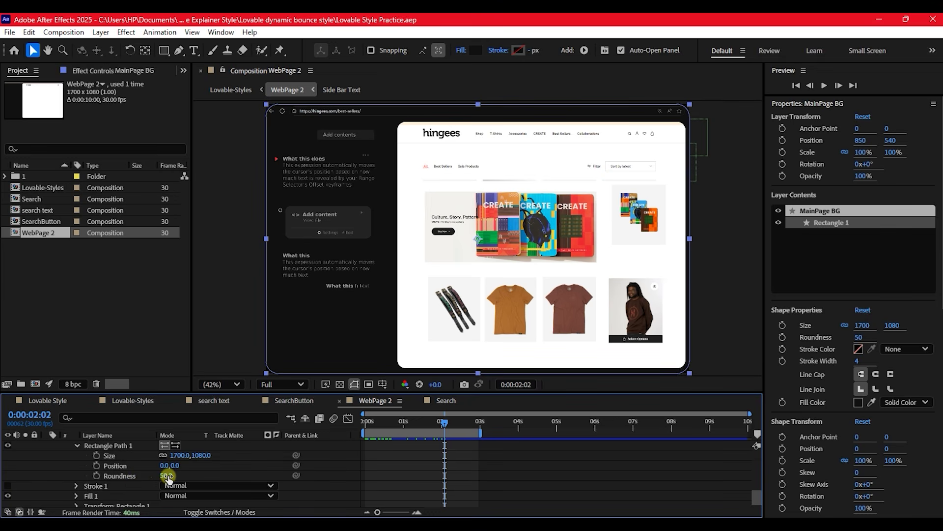
pyautogui.click(96, 475)
pyautogui.click(444, 475)
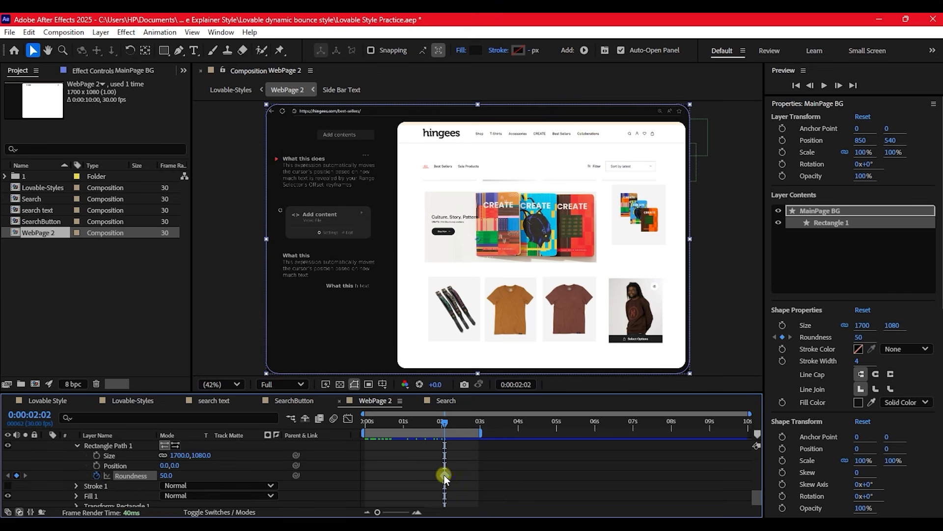
pyautogui.moveTo(444, 475); pyautogui.dragTo(369, 483)
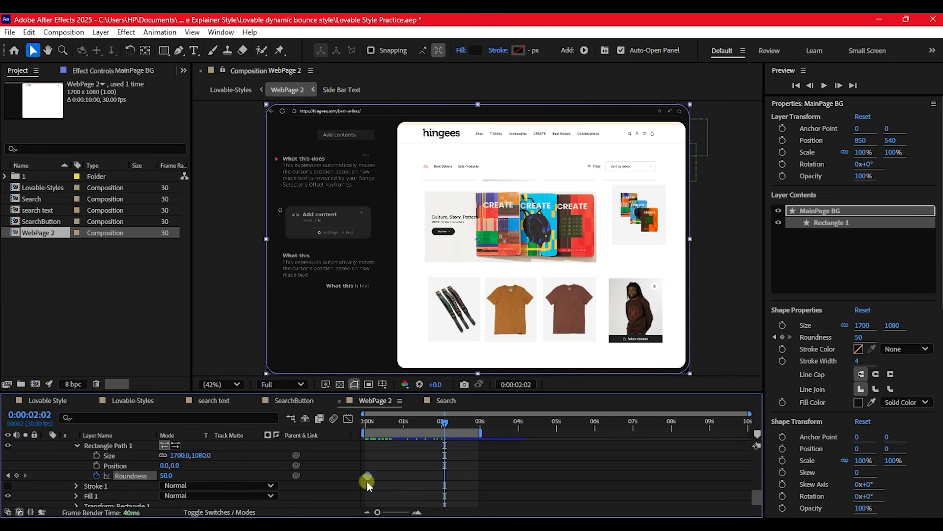
# Step: Set Rectangle Path 1's Roundness to 717 at 0:00:02:02 and apply Easy Ease to both Roundness keyframes
pyautogui.moveTo(166, 476); pyautogui.dragTo(620, 522)
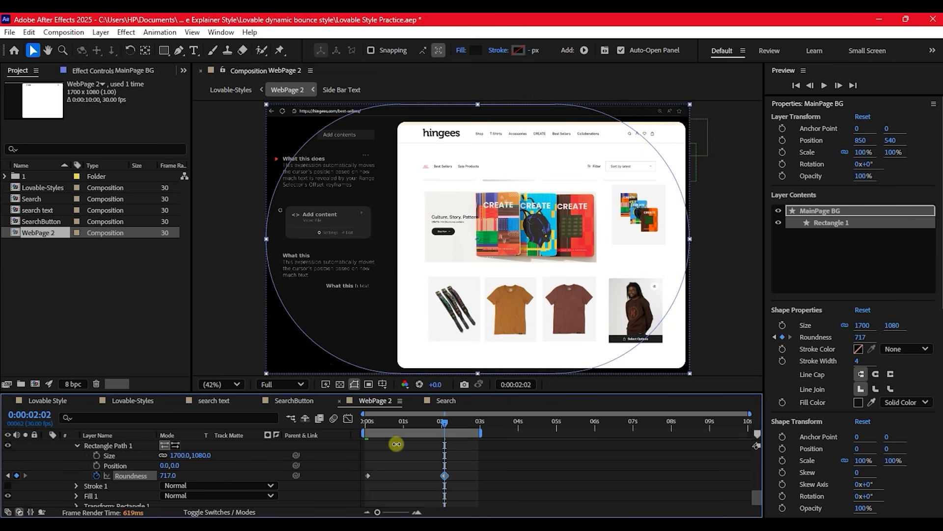
pyautogui.moveTo(465, 458); pyautogui.dragTo(350, 493)
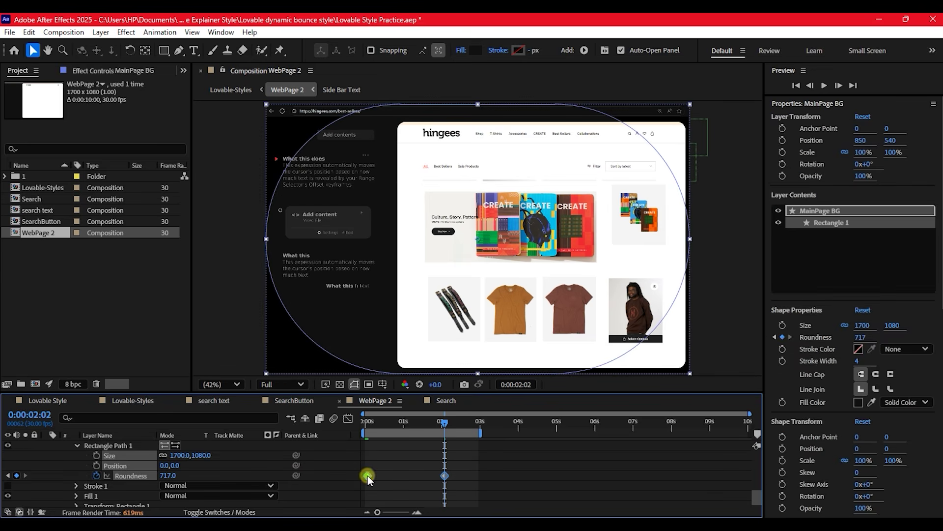
pyautogui.rightClick(367, 475)
pyautogui.moveTo(467, 467)
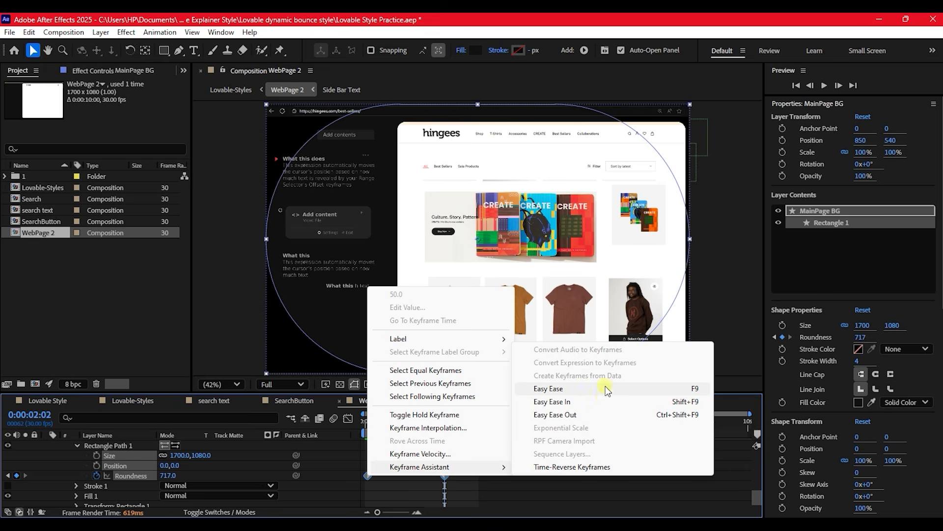
pyautogui.click(557, 394)
pyautogui.click(455, 465)
pyautogui.click(445, 476)
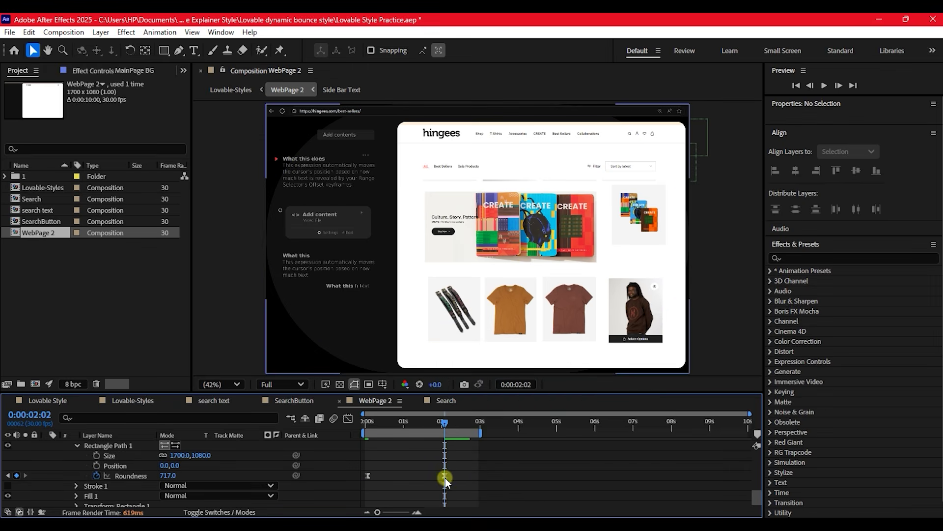
# Step: Reshape the speed curve into MainPage BG's Roundness keyframe at 0:00:02:02 for a longer ease-in, and save the project
pyautogui.click(445, 475)
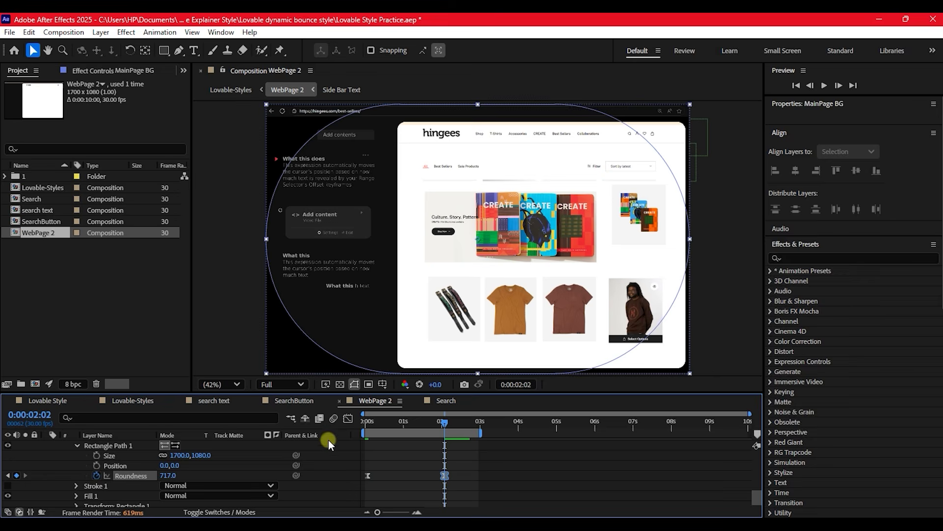
pyautogui.click(348, 419)
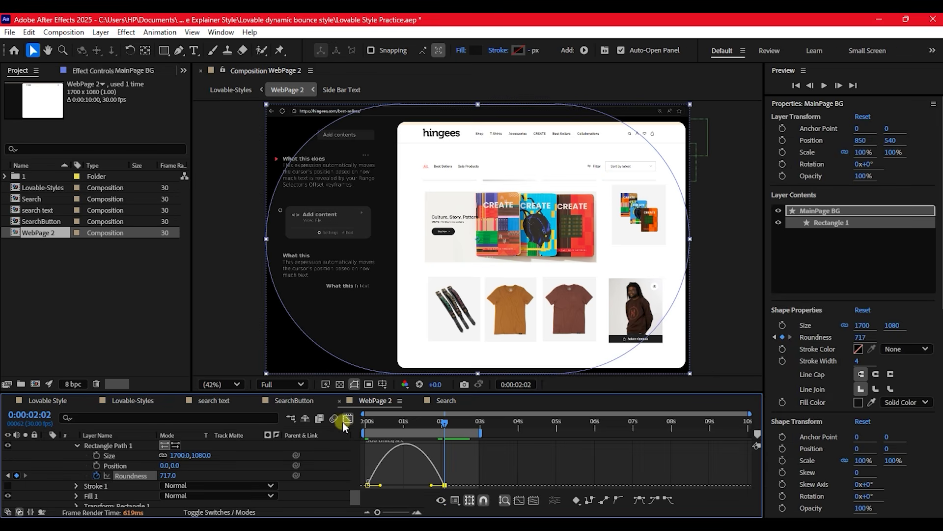
pyautogui.moveTo(434, 487); pyautogui.dragTo(398, 490)
pyautogui.click(348, 419)
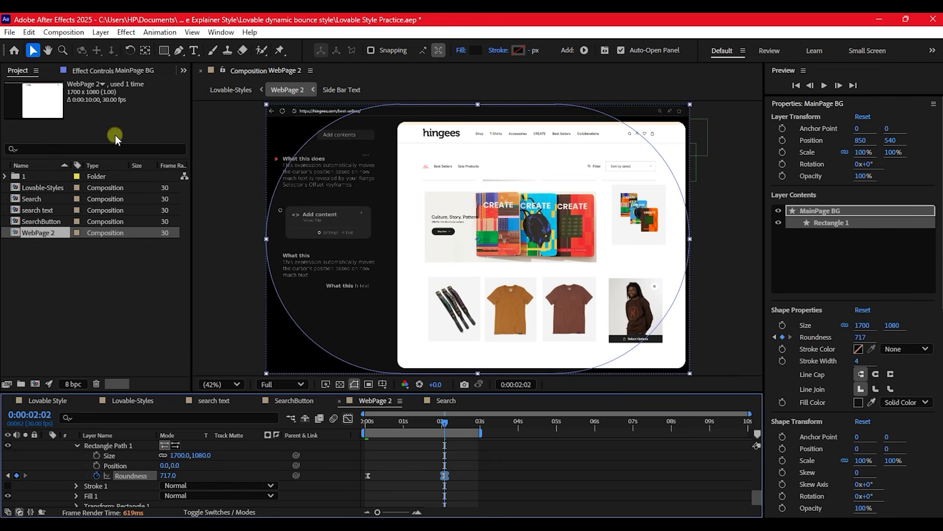
pyautogui.hotkey('ctrl', 's')
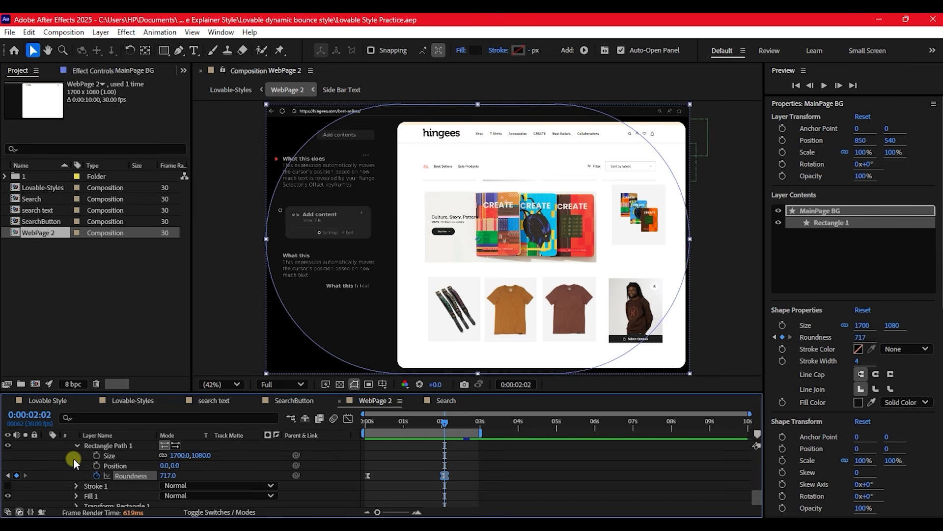
# Step: Collapse the properties of the fourth Side Bar Text layer and MainPage BG, and select the banner.png layer
pyautogui.scroll(-5, 73, 464)
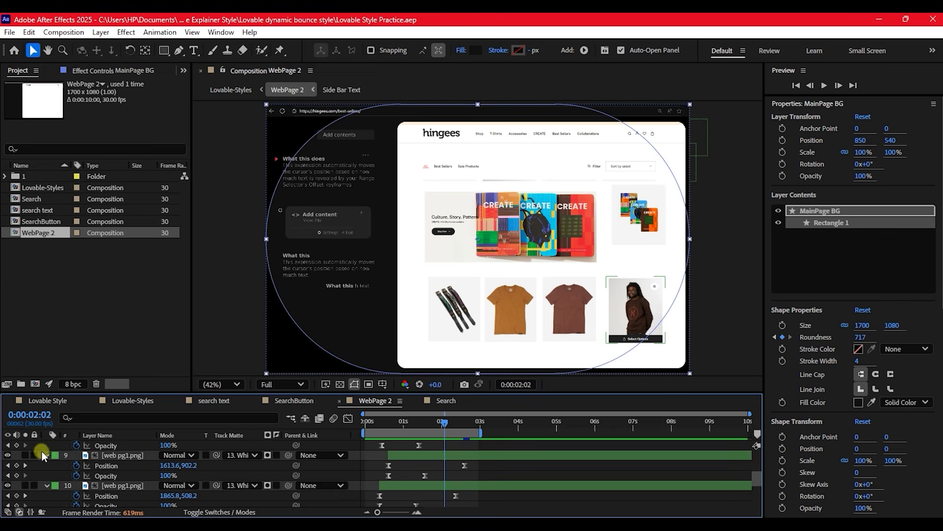
pyautogui.scroll(10, 47, 456)
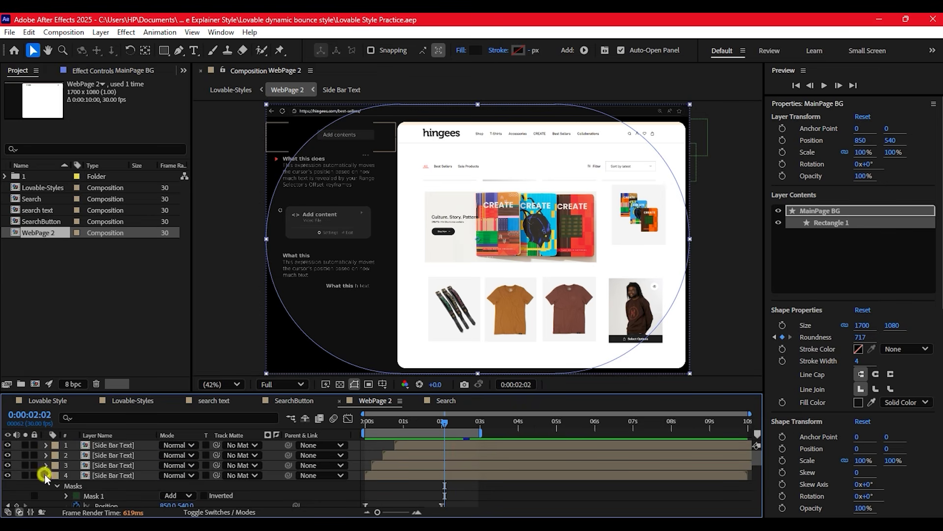
pyautogui.click(45, 475)
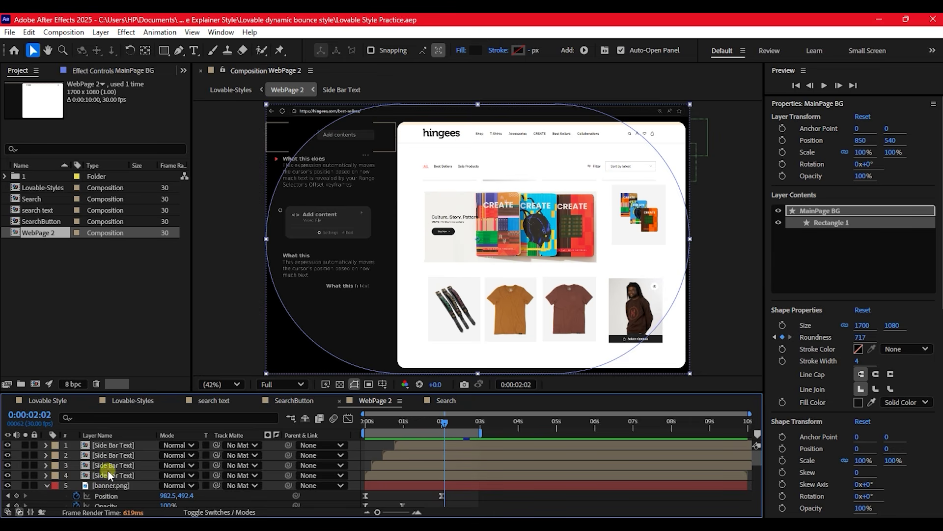
pyautogui.click(110, 486)
pyautogui.scroll(-5, 112, 485)
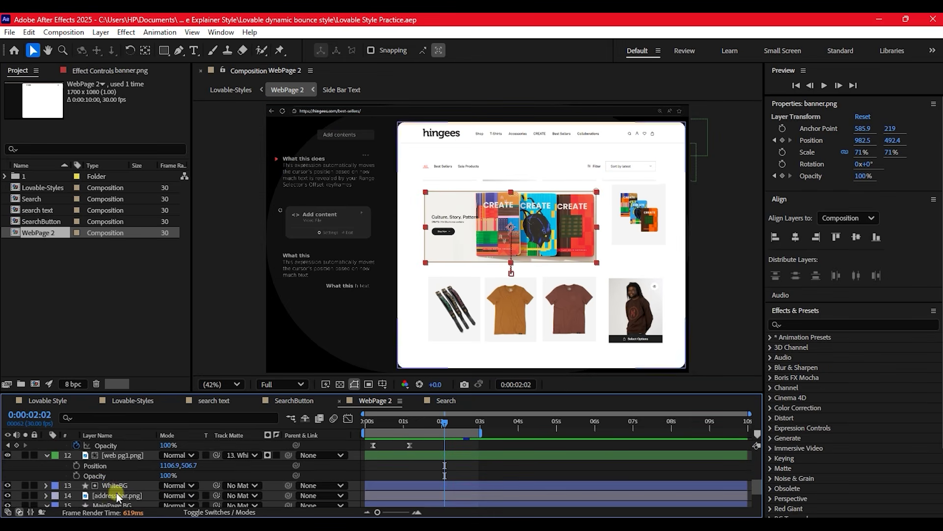
pyautogui.scroll(-4, 120, 494)
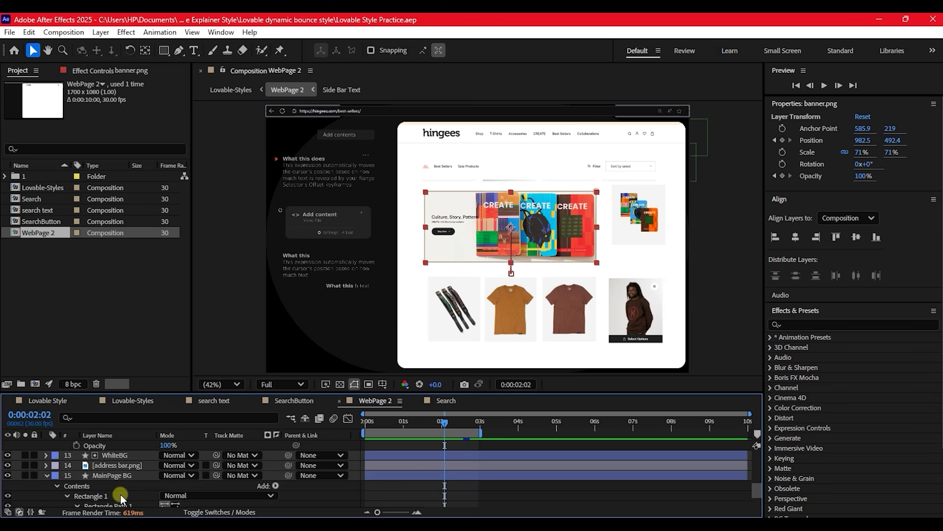
pyautogui.click(47, 476)
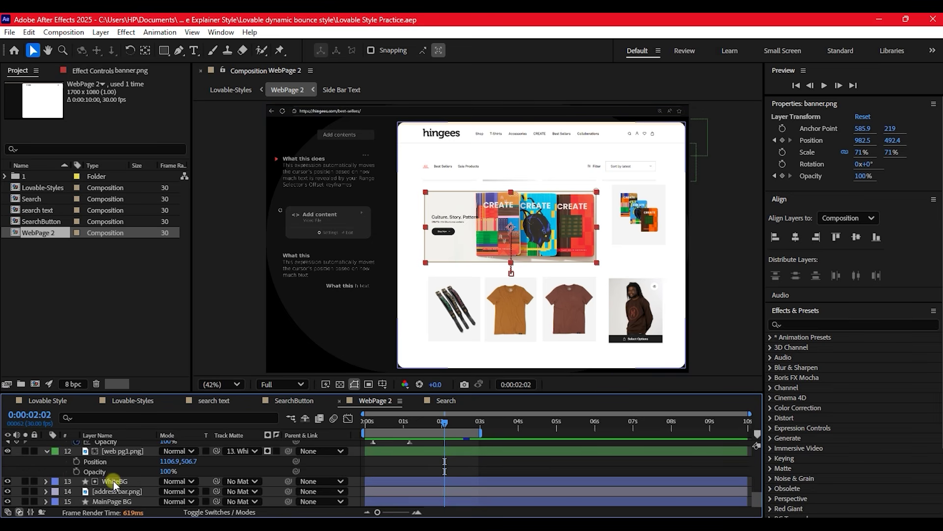
# Step: Pre-compose the layers from banner.png through address bar.png into a new composition named Webcontentys, moving all attributes
pyautogui.scroll(9, 114, 482)
pyautogui.scroll(-1, 113, 489)
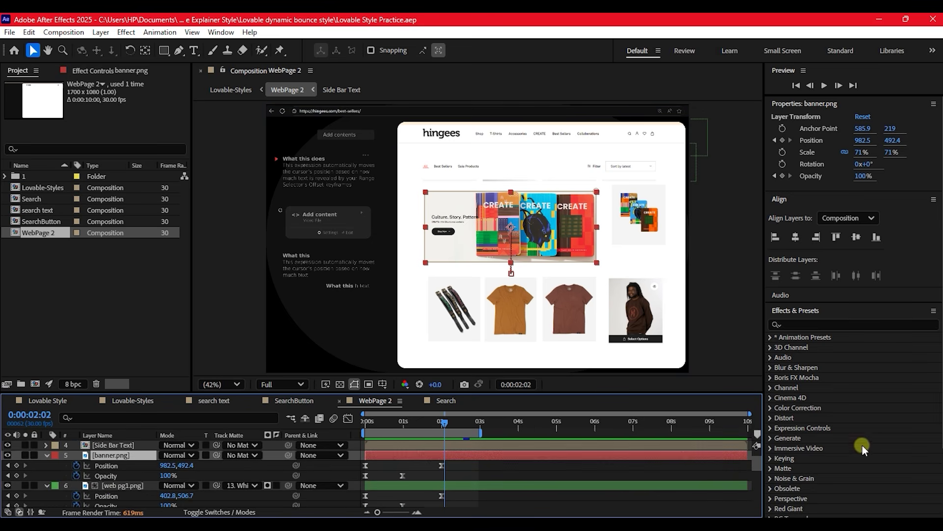
pyautogui.scroll(-5, 108, 492)
pyautogui.keyDown('shift'); pyautogui.click(108, 492); pyautogui.keyUp('shift')
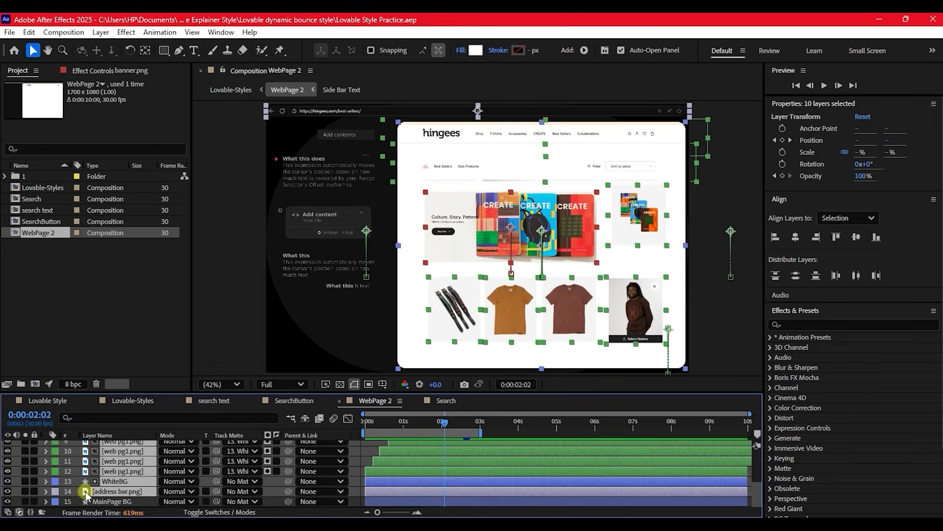
pyautogui.hotkey('ctrl', 'shift', 'c')
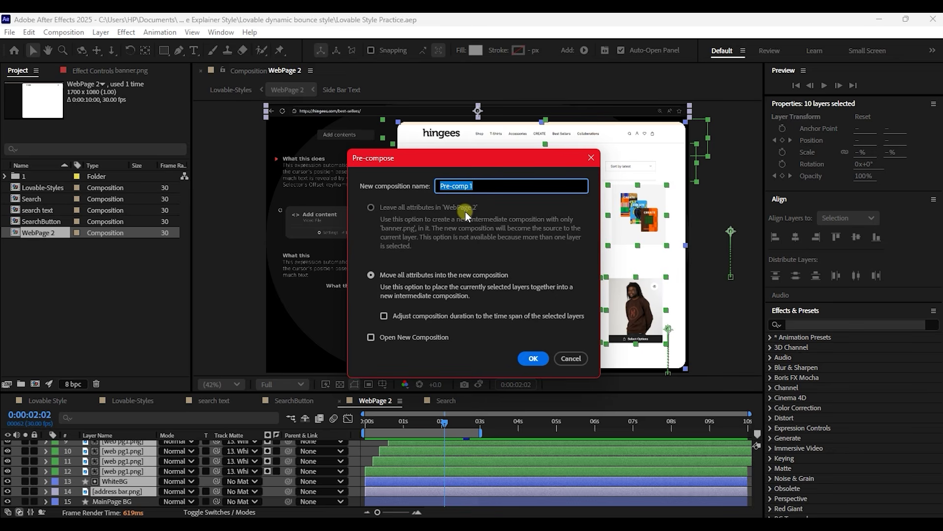
pyautogui.write('Webcontentys')
pyautogui.click(544, 361)
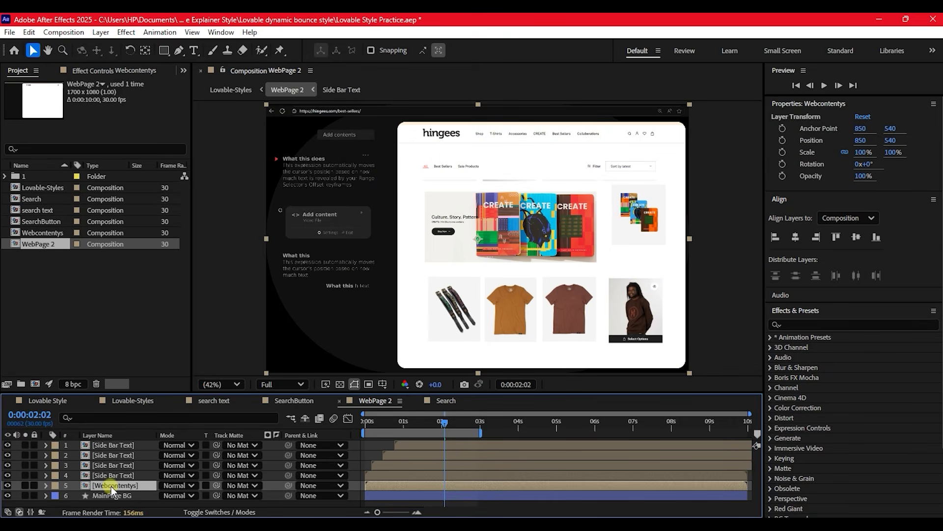
# Step: Set MainPage BG as the track matte of the Webcontentys layer and all four Side Bar Text layers
pyautogui.moveTo(217, 486); pyautogui.dragTo(106, 497)
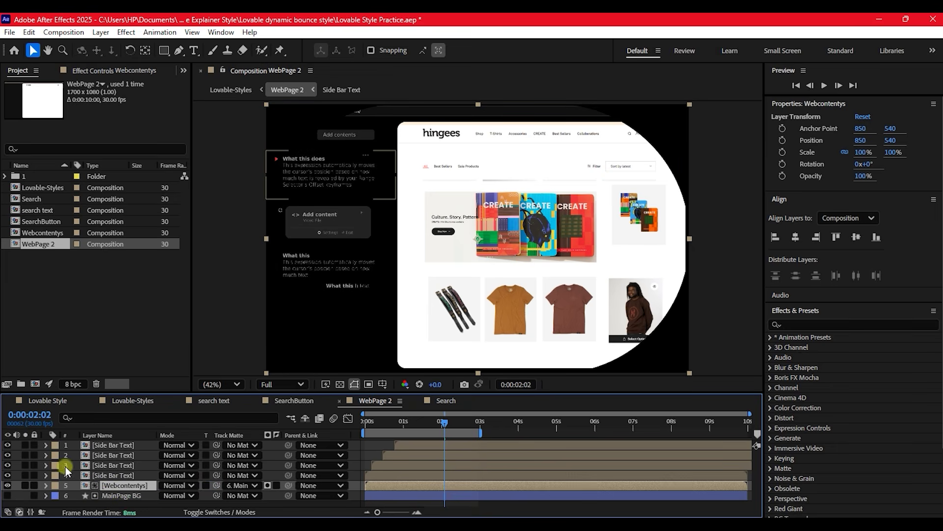
pyautogui.click(106, 474)
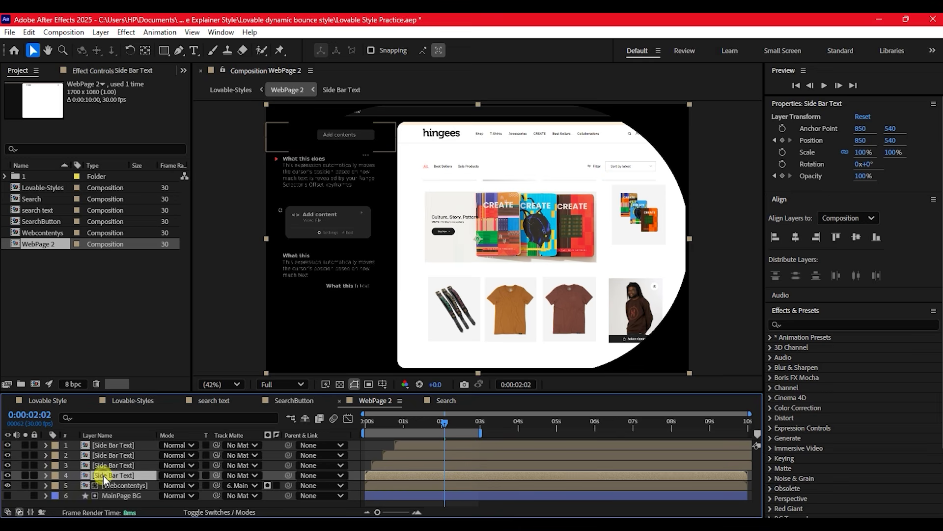
pyautogui.keyDown('shift'); pyautogui.click(112, 443); pyautogui.keyUp('shift')
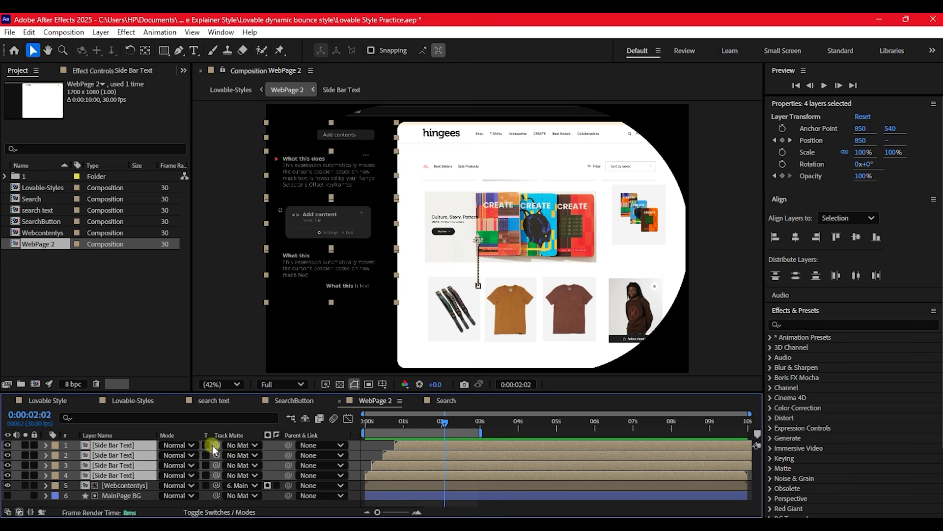
pyautogui.moveTo(217, 455); pyautogui.dragTo(115, 496)
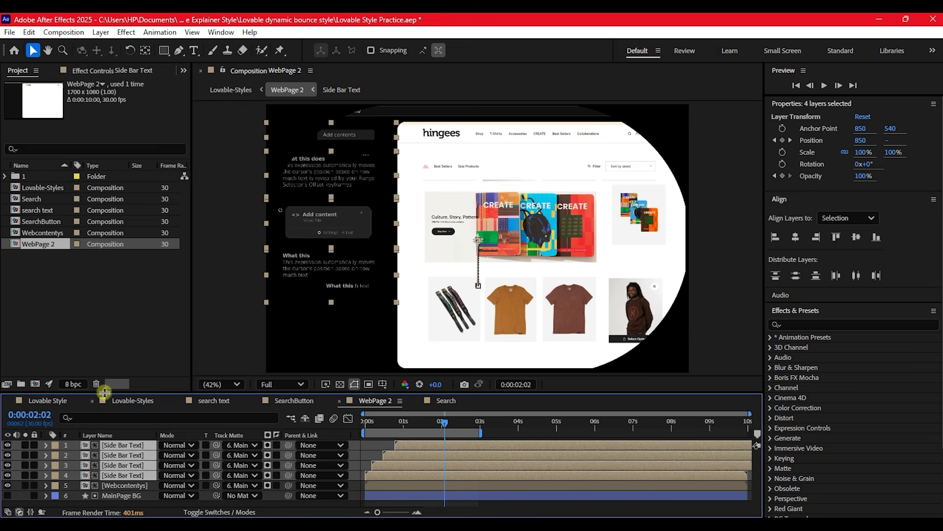
# Step: Check the matted page in Lovable-Styles up to 0:00:03:28, and turn MainPage BG's visibility back on inside WebPage 2
pyautogui.click(119, 399)
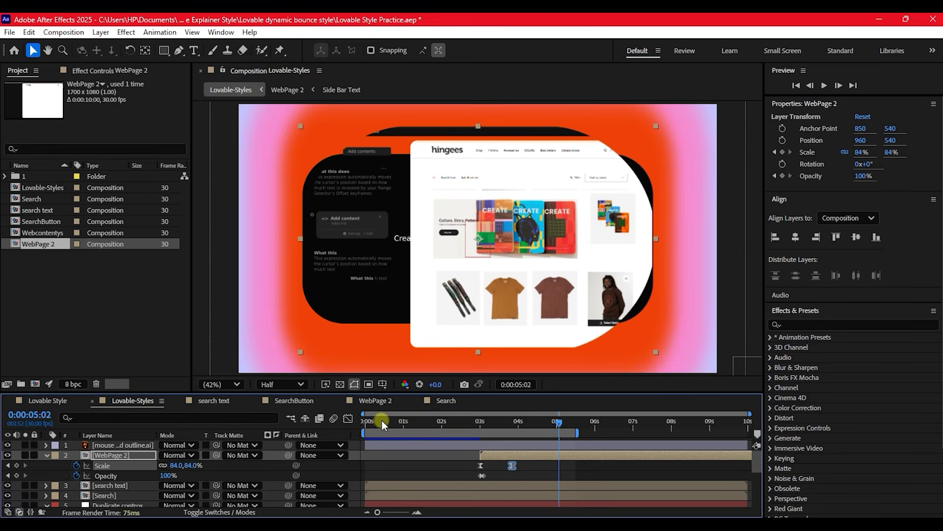
pyautogui.moveTo(377, 425); pyautogui.dragTo(515, 433)
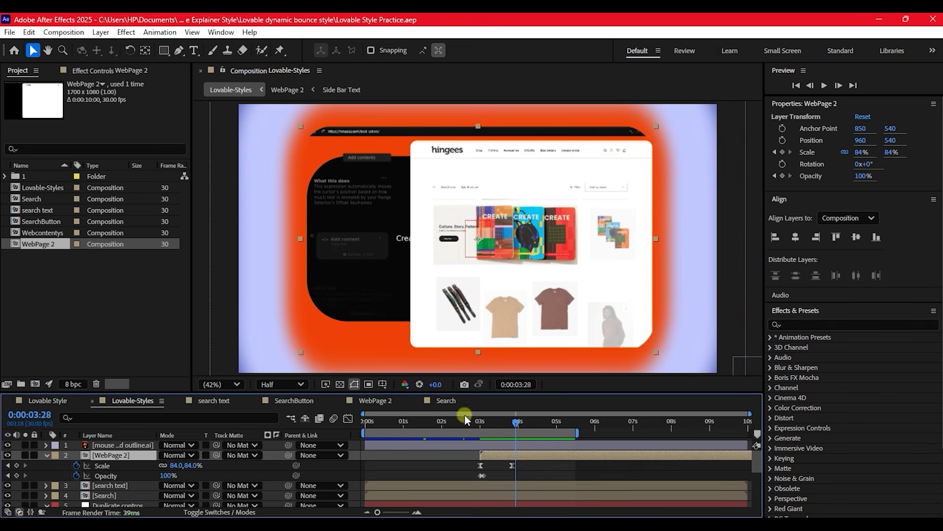
pyautogui.doubleClick(523, 454)
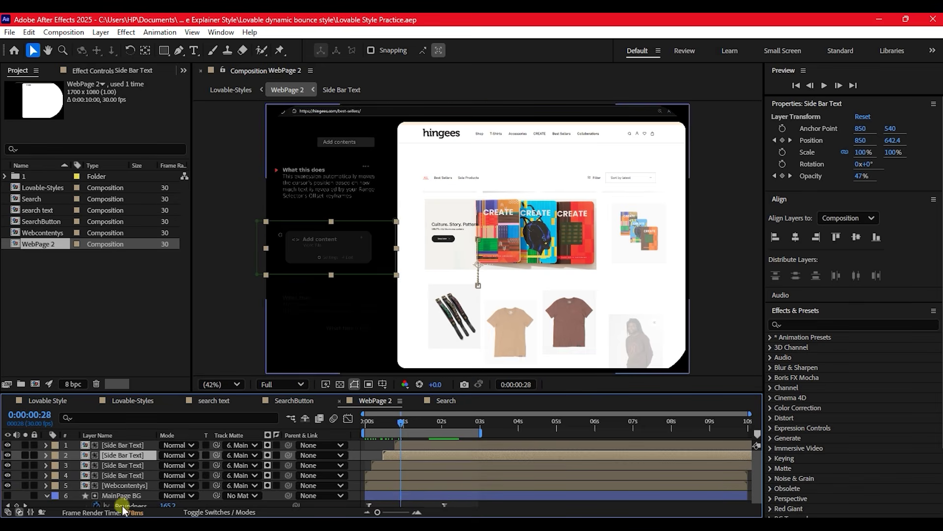
pyautogui.scroll(-1, 86, 465)
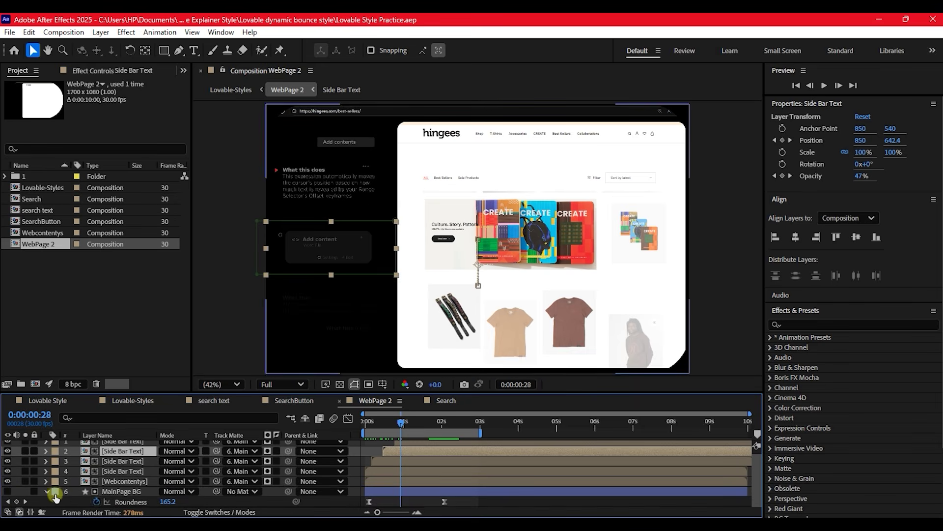
pyautogui.click(44, 494)
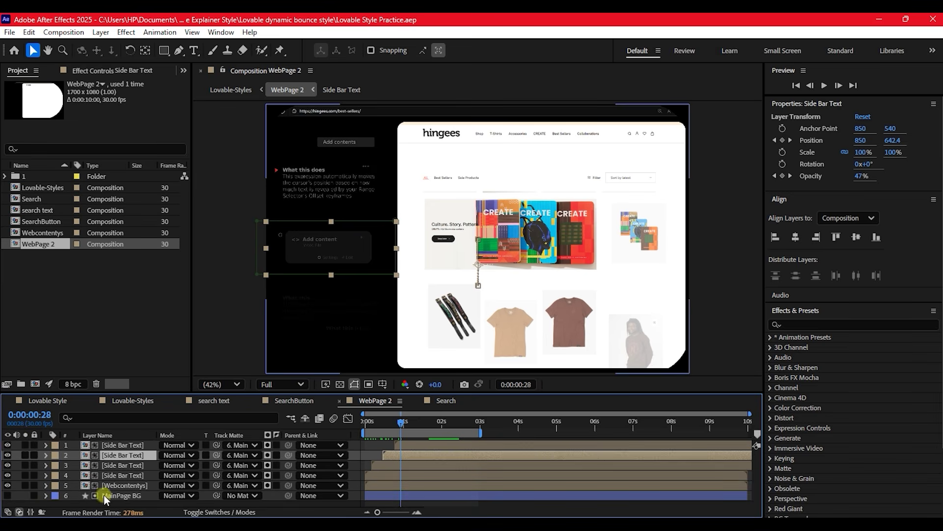
pyautogui.click(8, 495)
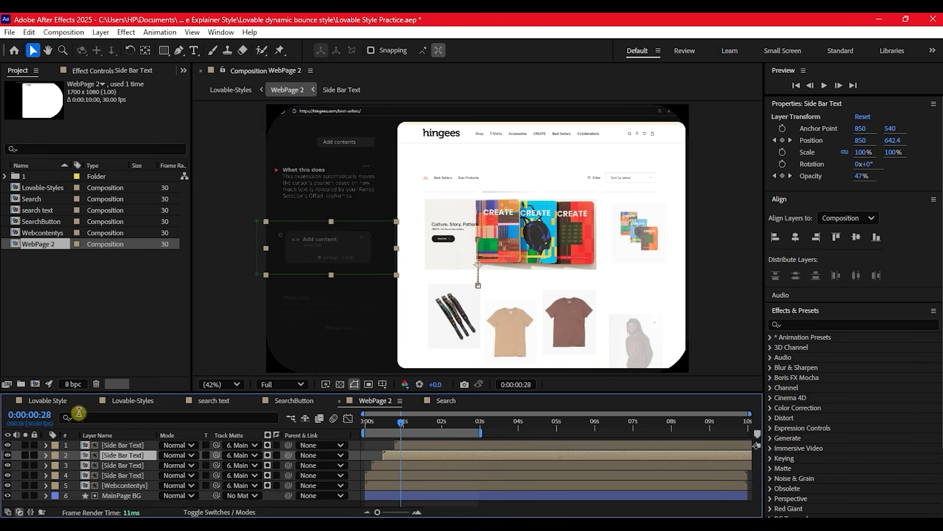
# Step: Return to Lovable-Styles and examine the page's rounded opening growth from about 0:00:03:00 to 0:00:04:29
pyautogui.click(136, 402)
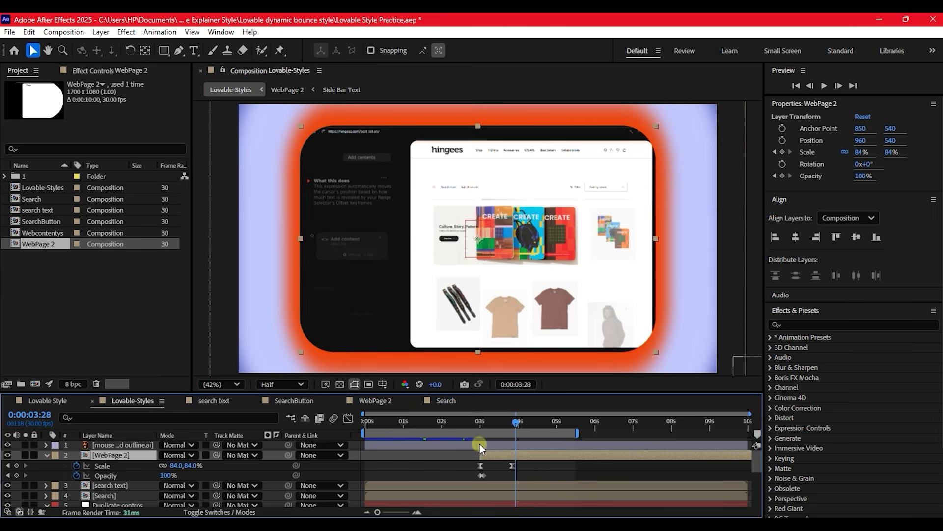
pyautogui.moveTo(484, 423); pyautogui.dragTo(533, 434)
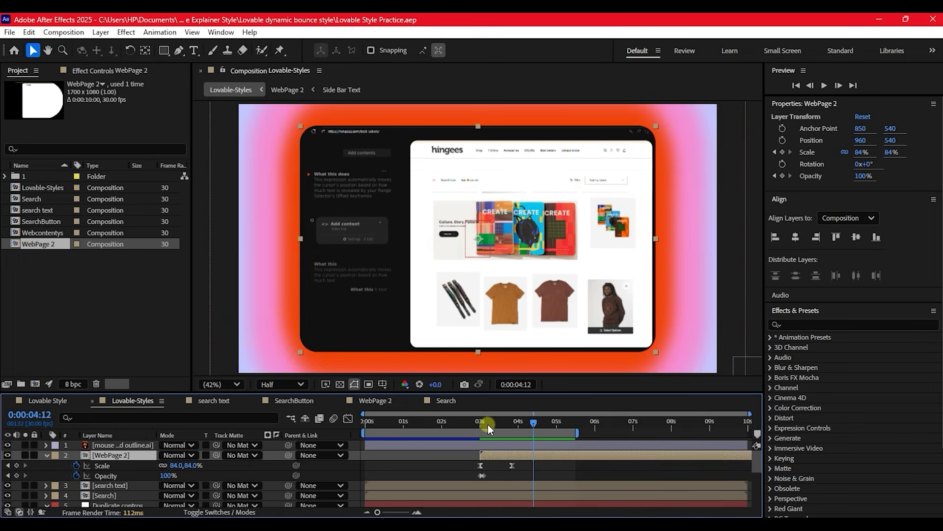
pyautogui.moveTo(477, 425); pyautogui.dragTo(555, 454)
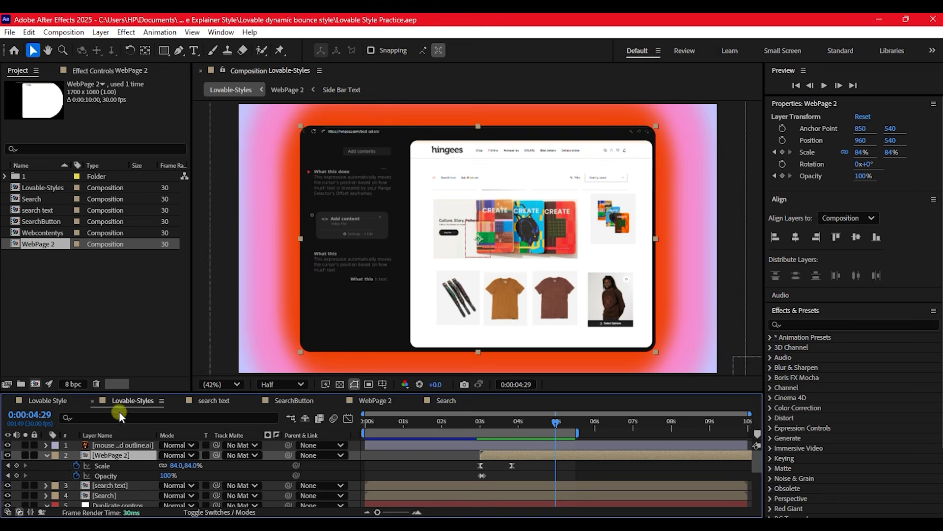
# Step: Add a null object to Lovable-Styles, centre its anchor point, and align it to the middle of the composition
pyautogui.rightClick(51, 467)
pyautogui.moveTo(80, 324)
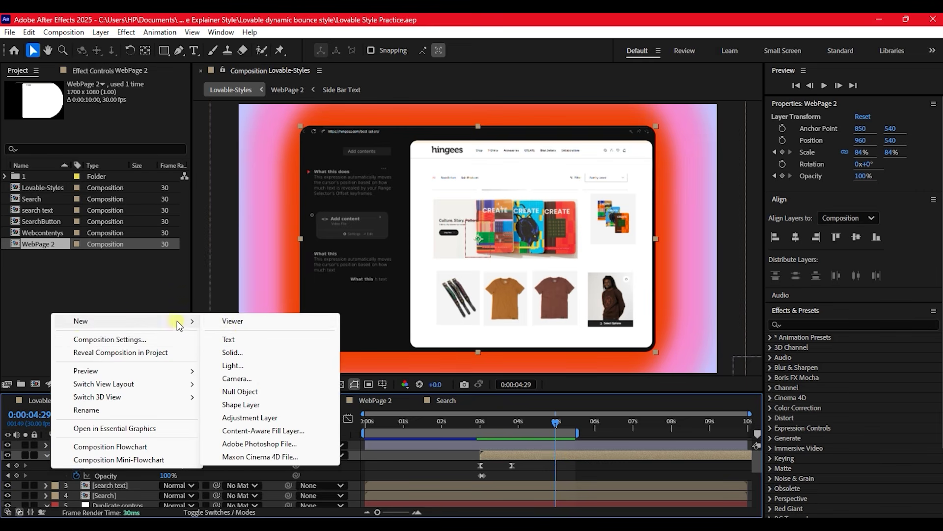
pyautogui.click(246, 392)
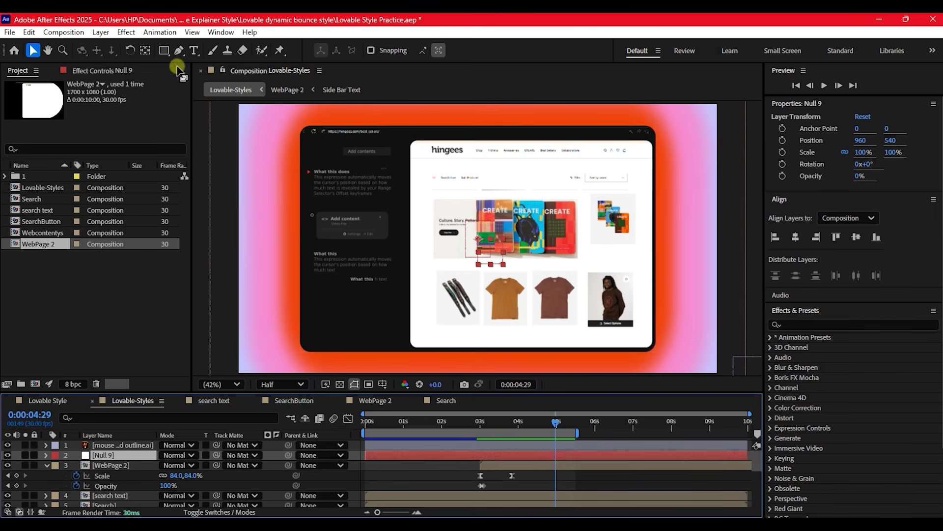
pyautogui.doubleClick(145, 50)
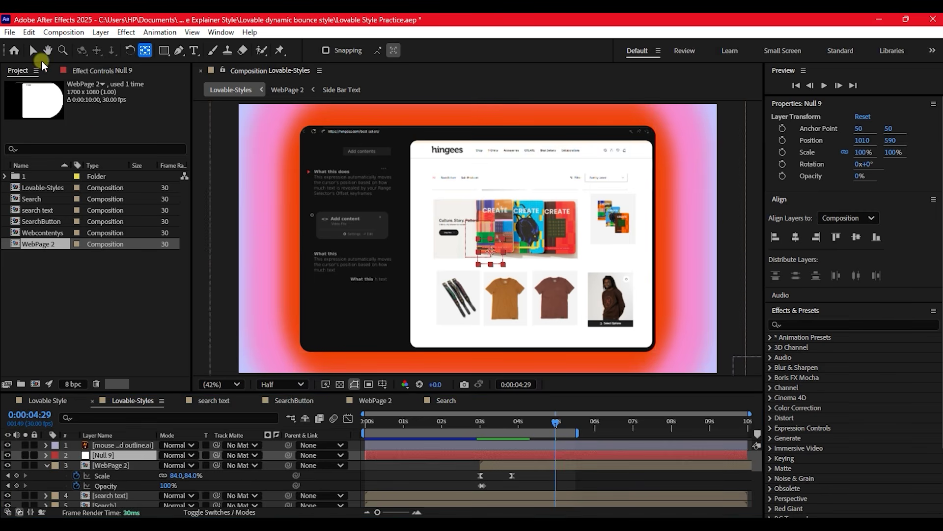
pyautogui.click(33, 50)
pyautogui.click(795, 238)
pyautogui.click(858, 239)
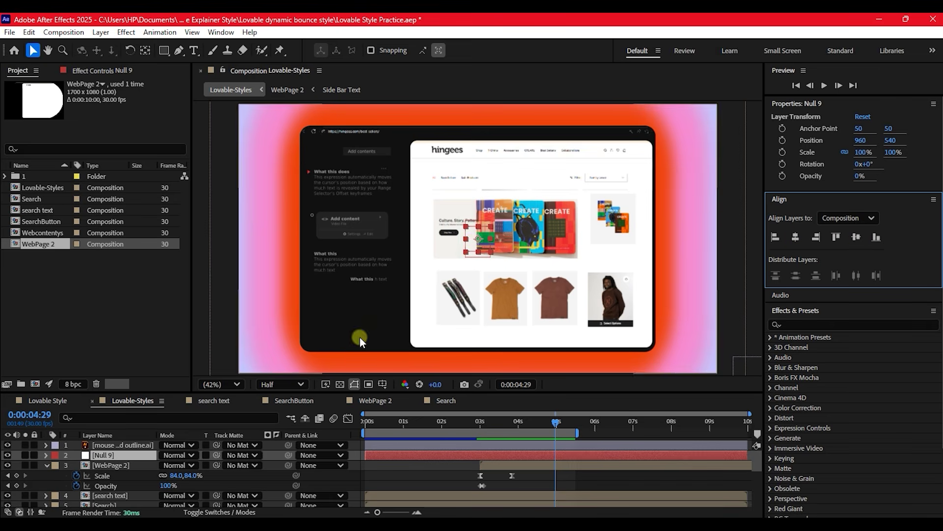
# Step: Move the null to about 460, 830 below the page's side bar text and rename it butom
pyautogui.moveTo(479, 241); pyautogui.dragTo(356, 315)
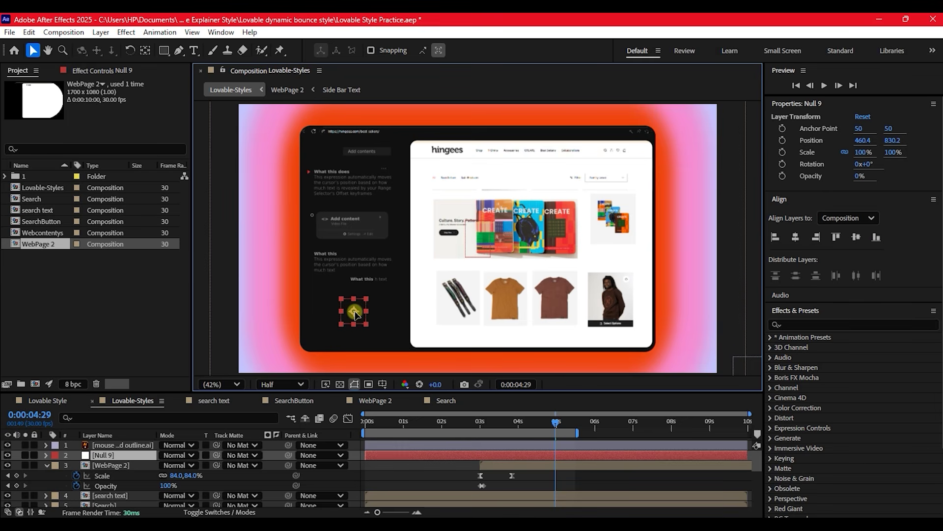
pyautogui.click(120, 353)
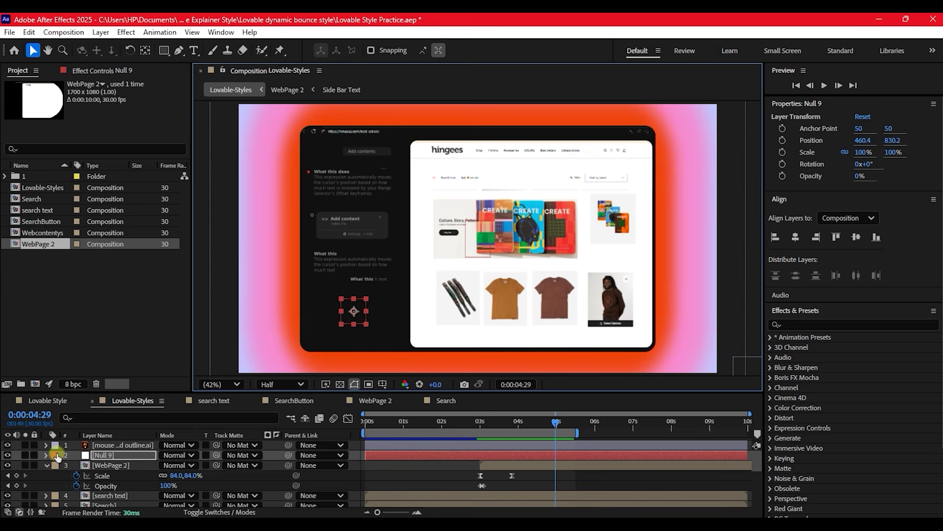
pyautogui.click(106, 458)
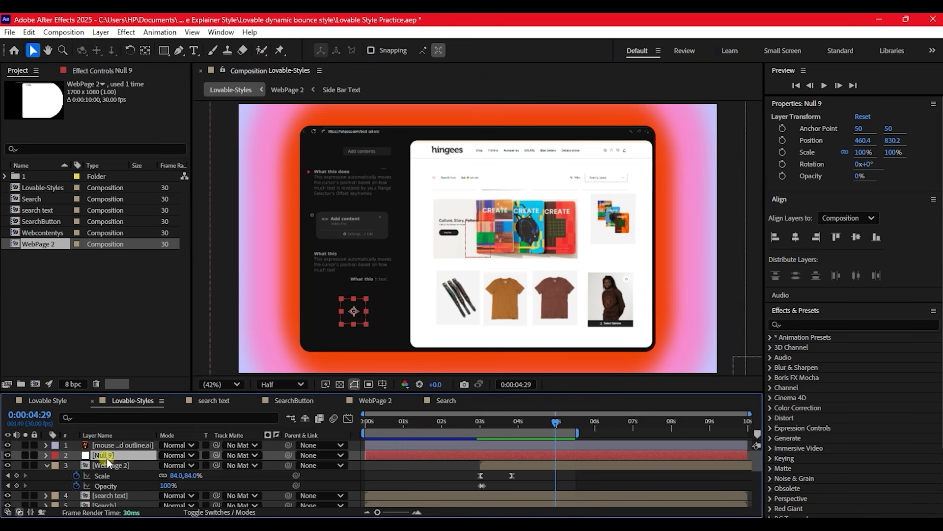
pyautogui.press('Return')
pyautogui.write('butom')
pyautogui.press('Return')
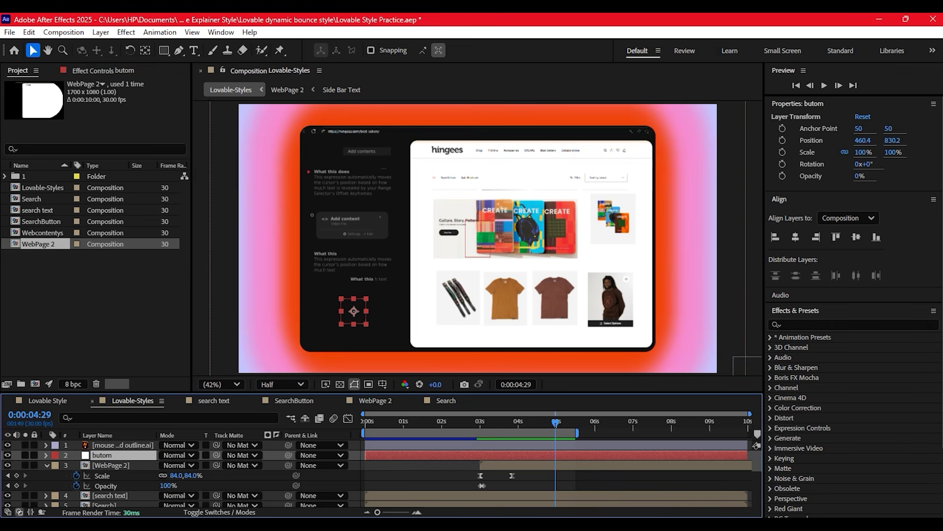
# Step: Parent WebPage 2 to the butom null, and add Scale and Position keyframes to butom at 0:00:03:24
pyautogui.click(103, 465)
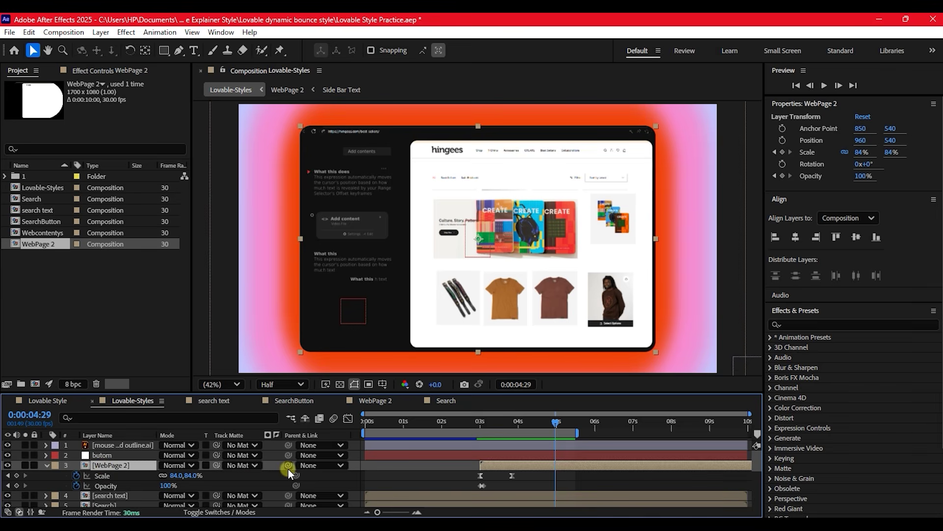
pyautogui.moveTo(288, 469); pyautogui.dragTo(90, 451)
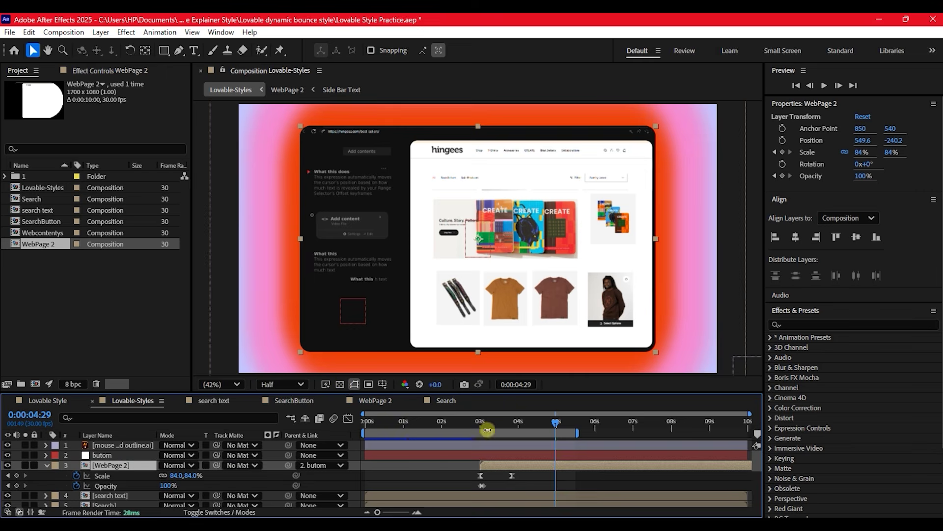
pyautogui.moveTo(482, 423); pyautogui.dragTo(512, 435)
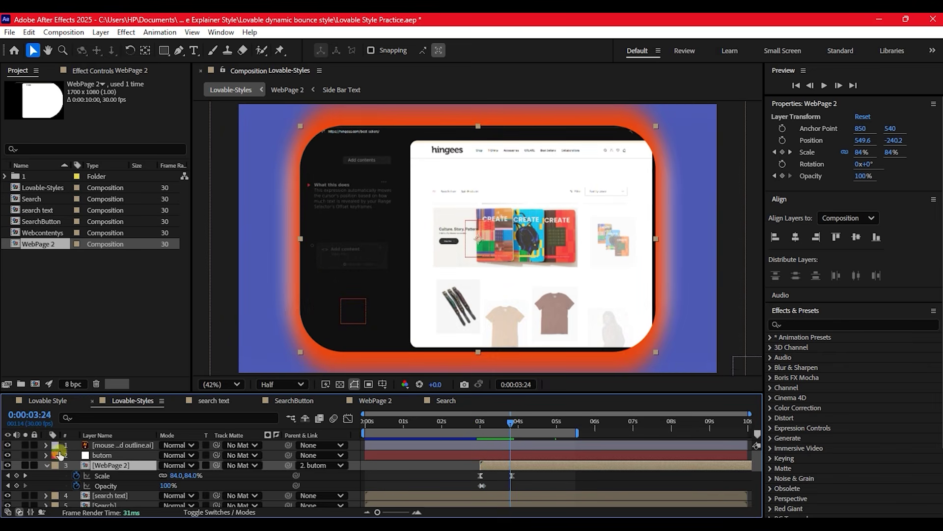
pyautogui.click(90, 455)
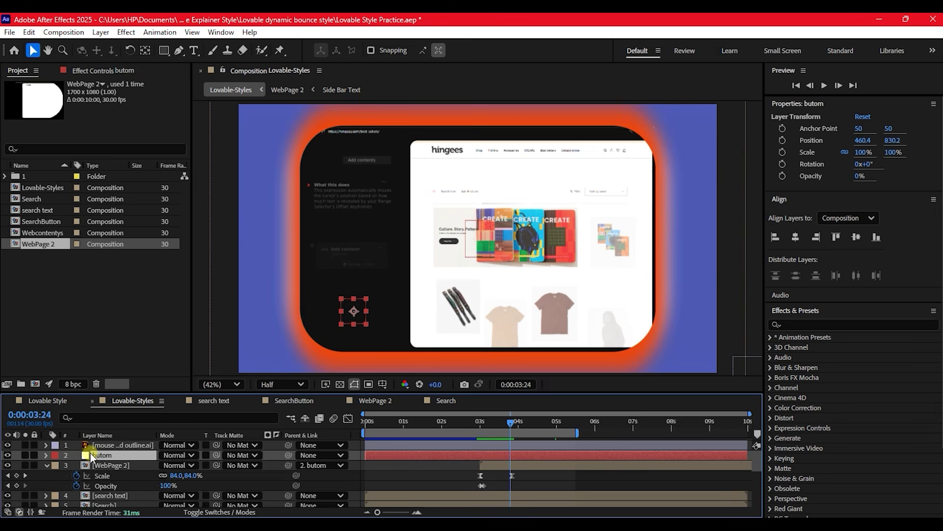
pyautogui.press('s')
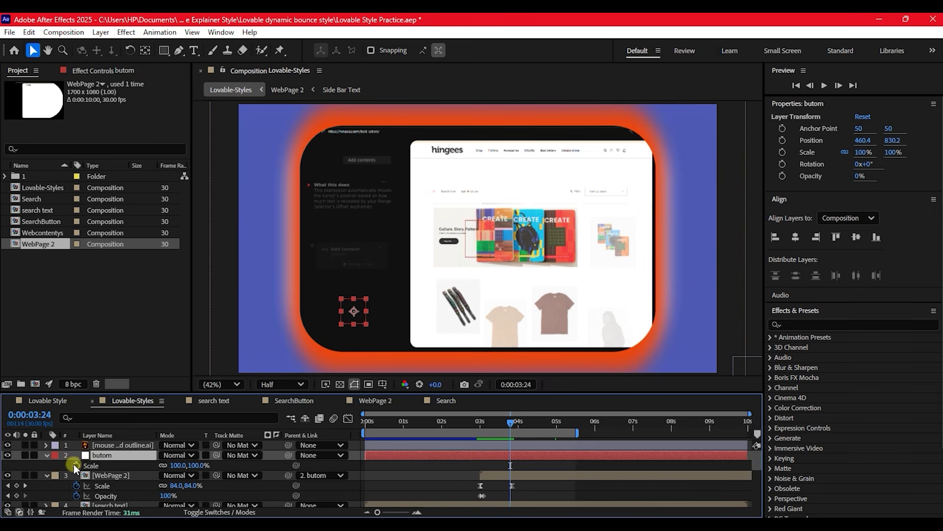
pyautogui.click(76, 465)
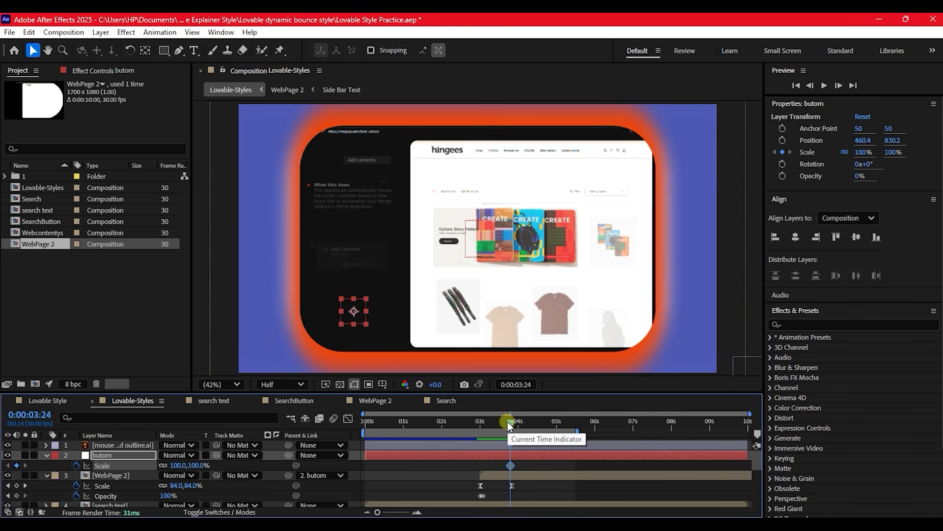
pyautogui.hotkey('shift', 'p')
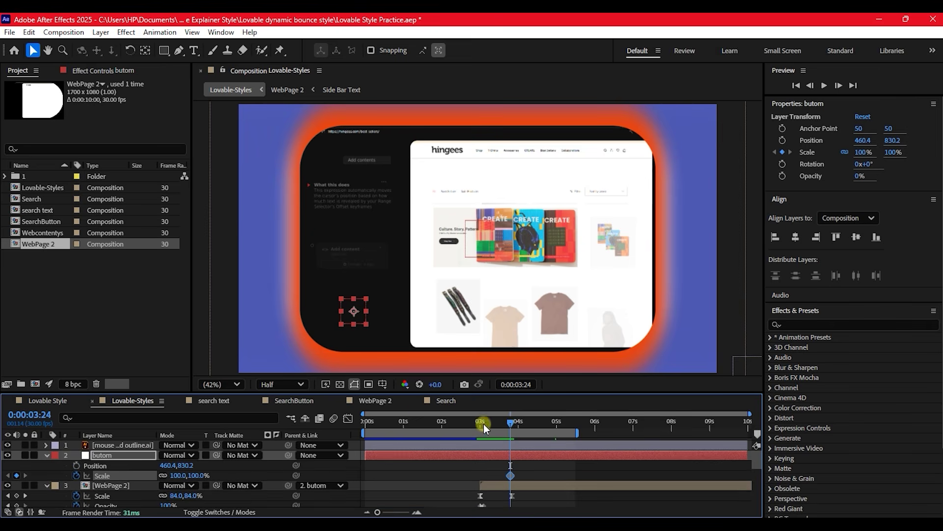
pyautogui.click(76, 464)
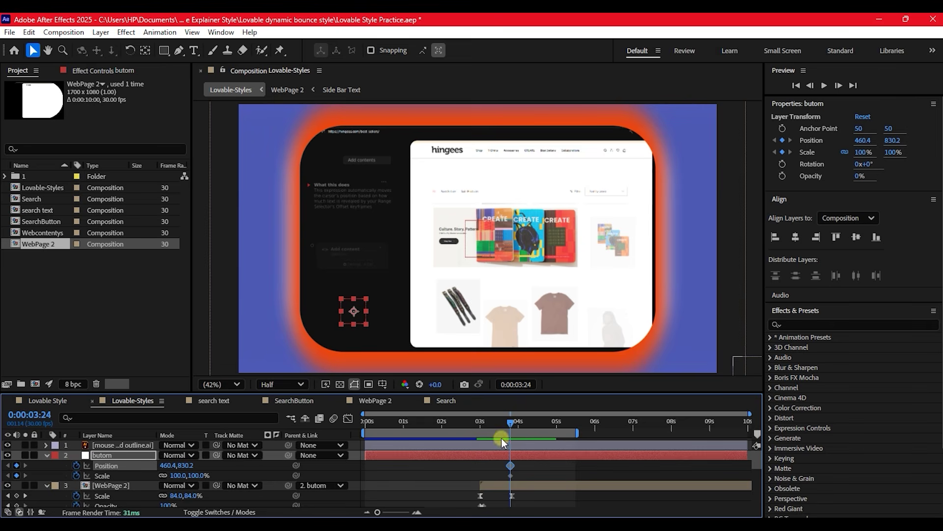
# Step: At 0:00:06:02, keyframe butom's position to about 804, 485 and its scale to 279%
pyautogui.moveTo(511, 426); pyautogui.dragTo(597, 437)
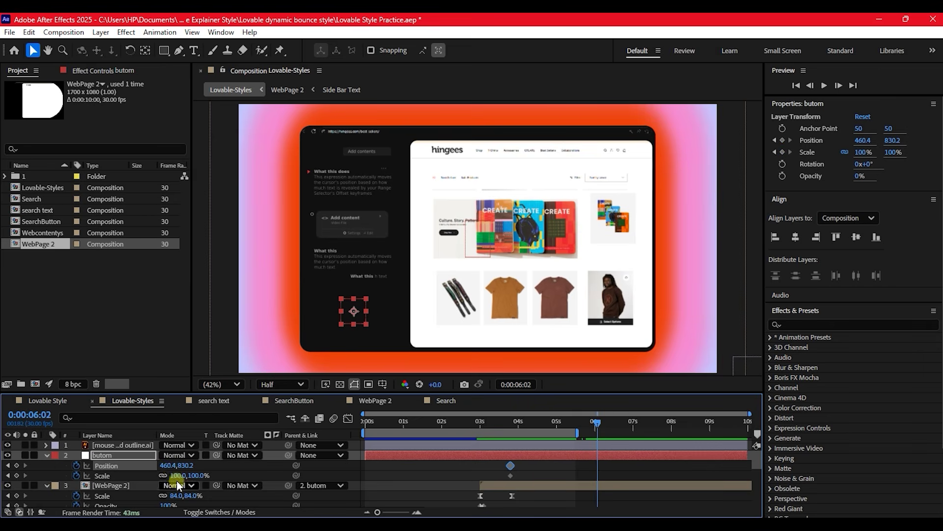
pyautogui.moveTo(167, 467); pyautogui.dragTo(464, 431)
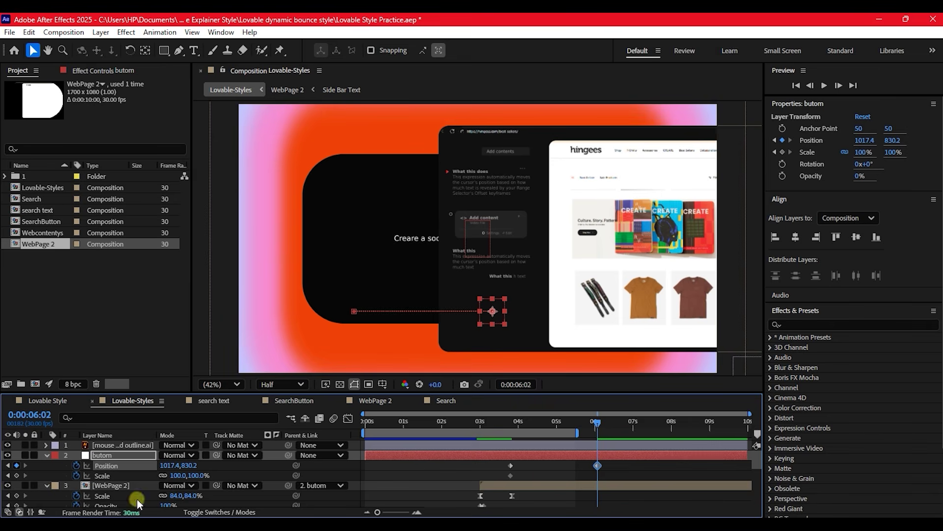
pyautogui.moveTo(188, 469); pyautogui.dragTo(24, 413)
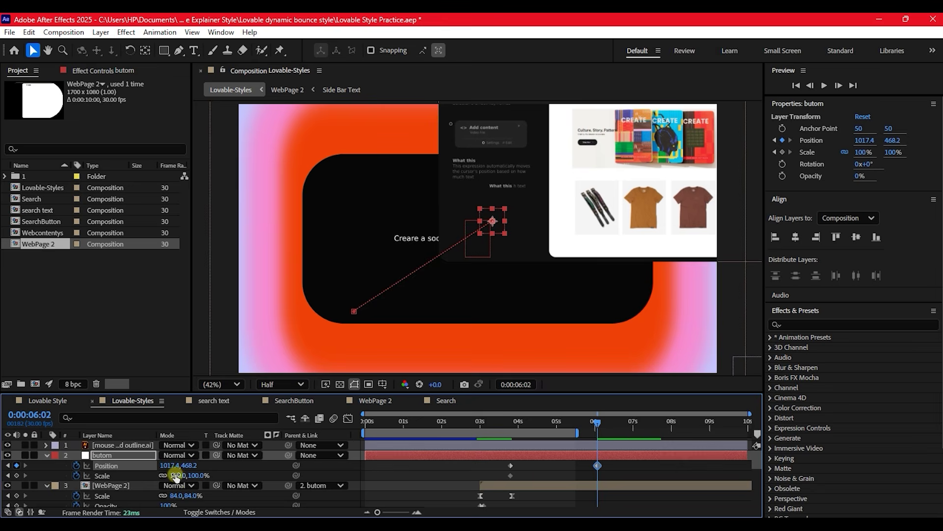
pyautogui.moveTo(175, 475); pyautogui.dragTo(268, 458)
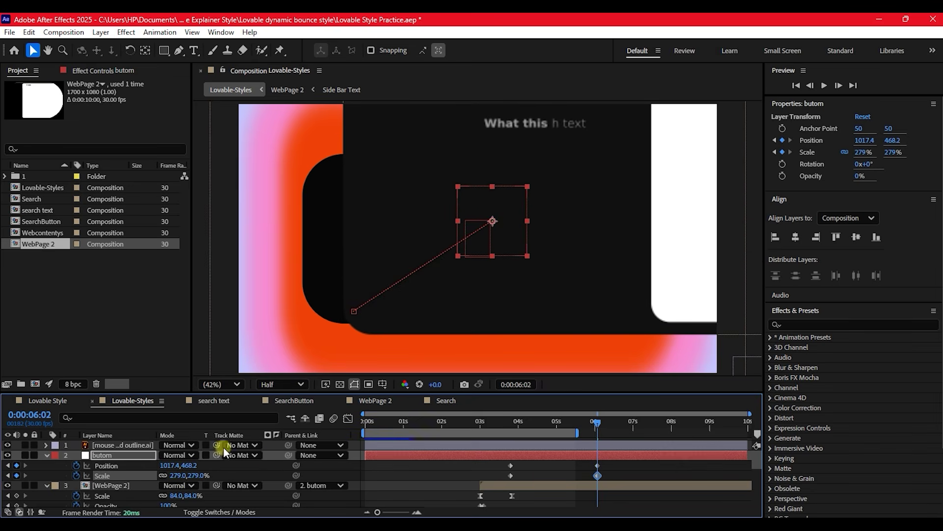
pyautogui.moveTo(169, 466); pyautogui.dragTo(53, 474)
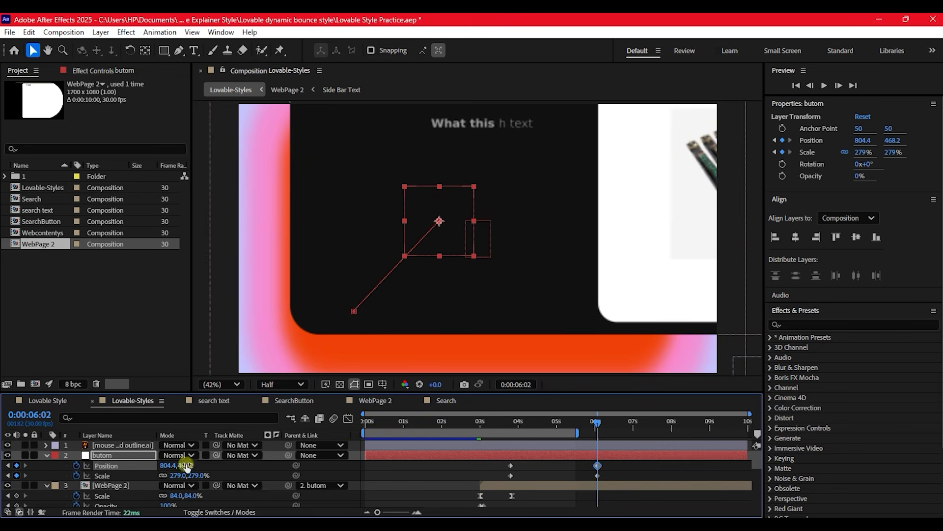
pyautogui.moveTo(184, 465); pyautogui.dragTo(200, 453)
# Step: Apply Easy Ease to all four of butom's Position and Scale keyframes
pyautogui.click(568, 455)
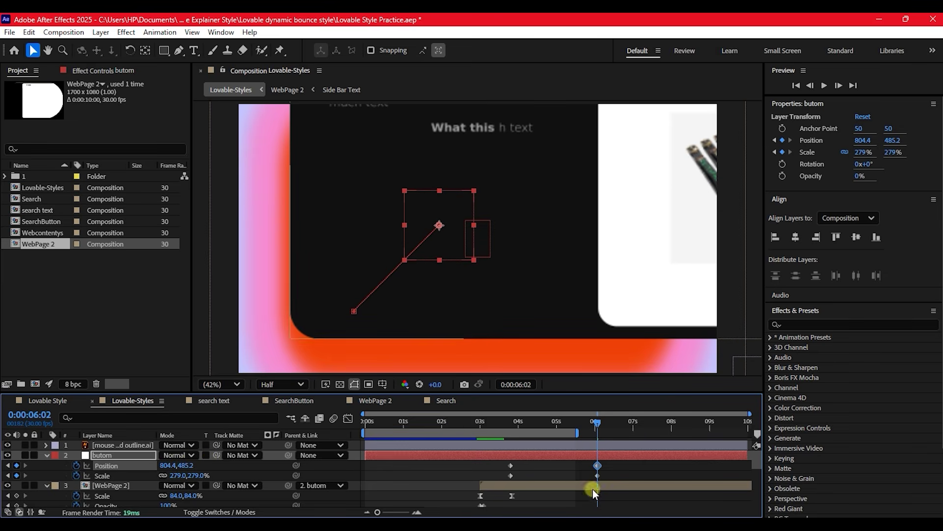
pyautogui.moveTo(620, 461); pyautogui.dragTo(500, 482)
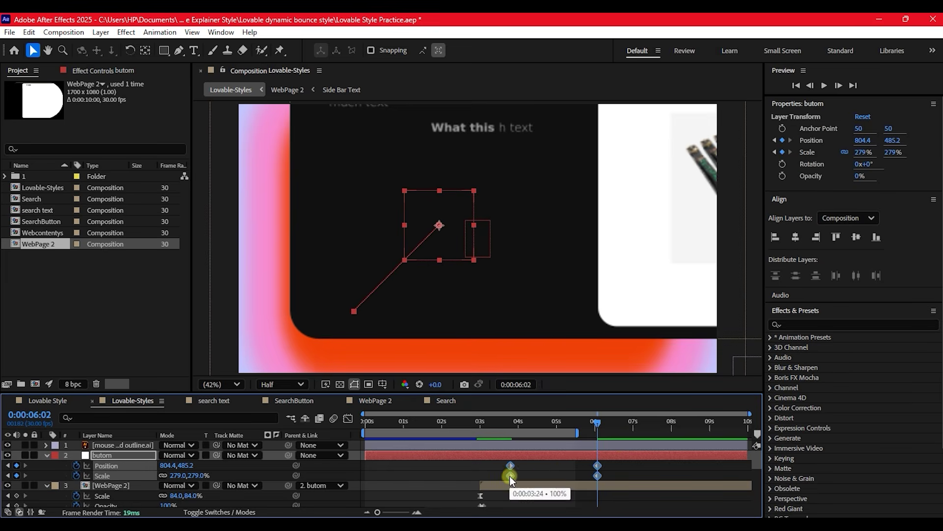
pyautogui.rightClick(509, 475)
pyautogui.moveTo(578, 470)
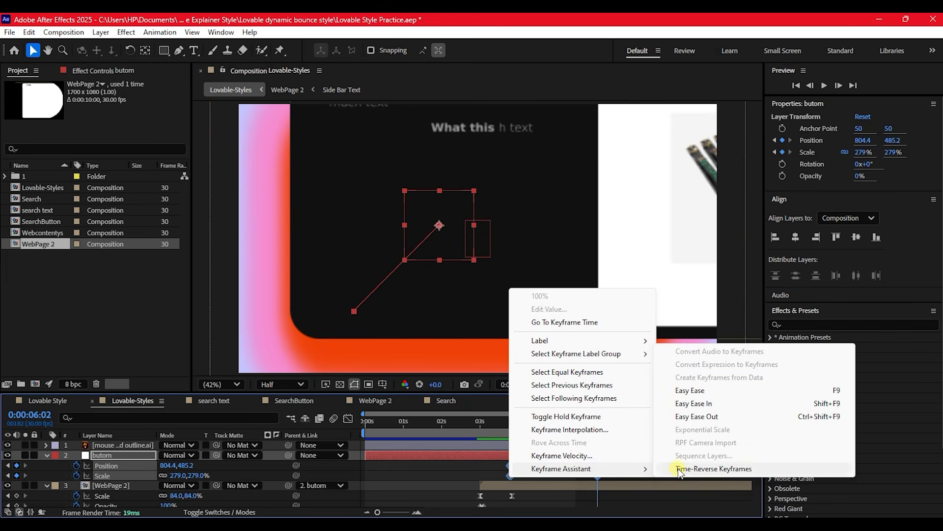
pyautogui.click(695, 390)
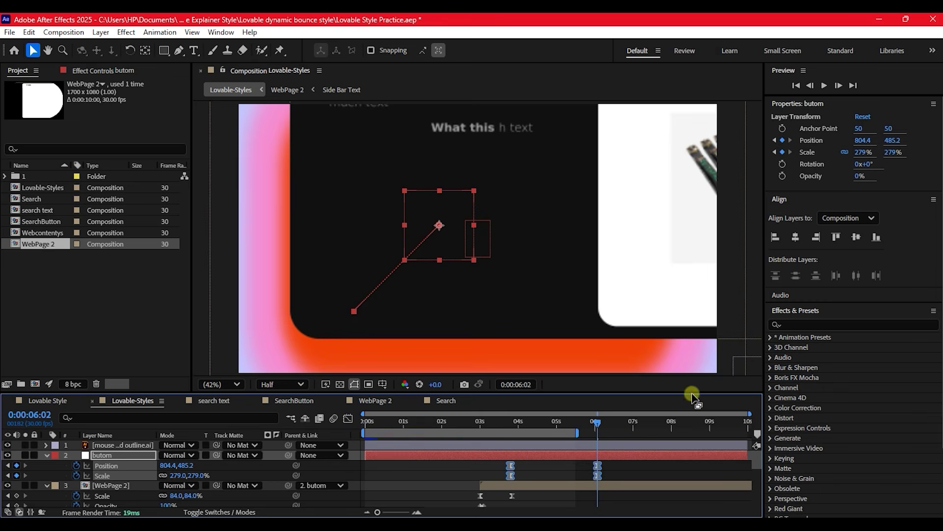
# Step: Reshape butom's Position speed graph by lengthening the ease into the final keyframe to about half the span, giving an early peak
pyautogui.click(611, 474)
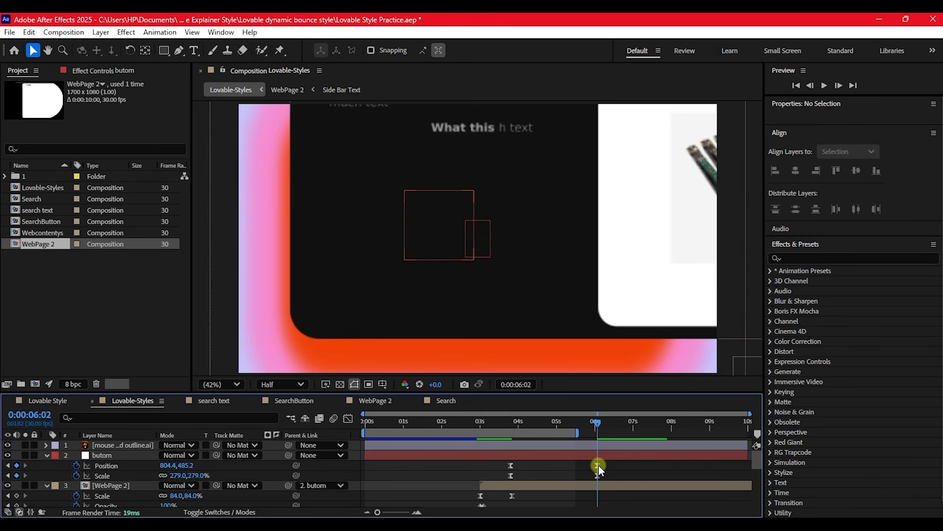
pyautogui.click(597, 466)
pyautogui.click(347, 420)
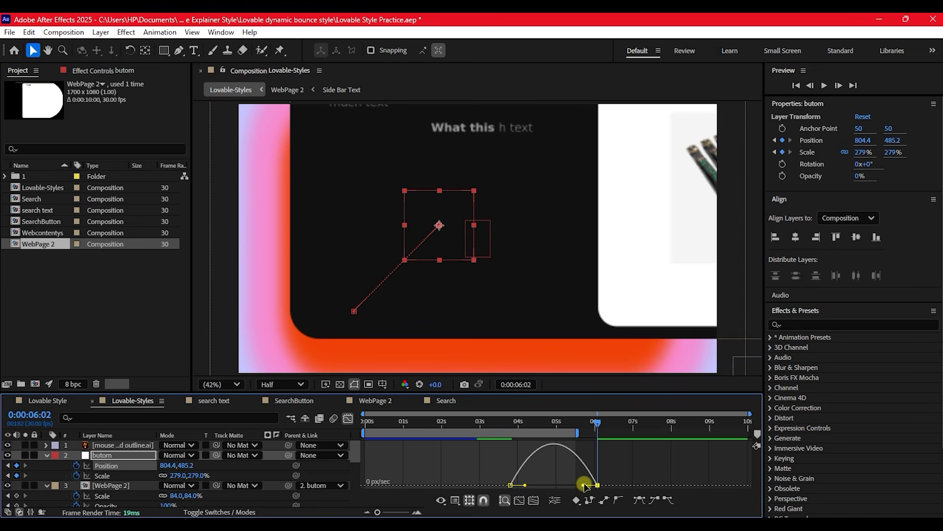
pyautogui.moveTo(585, 485); pyautogui.dragTo(535, 483)
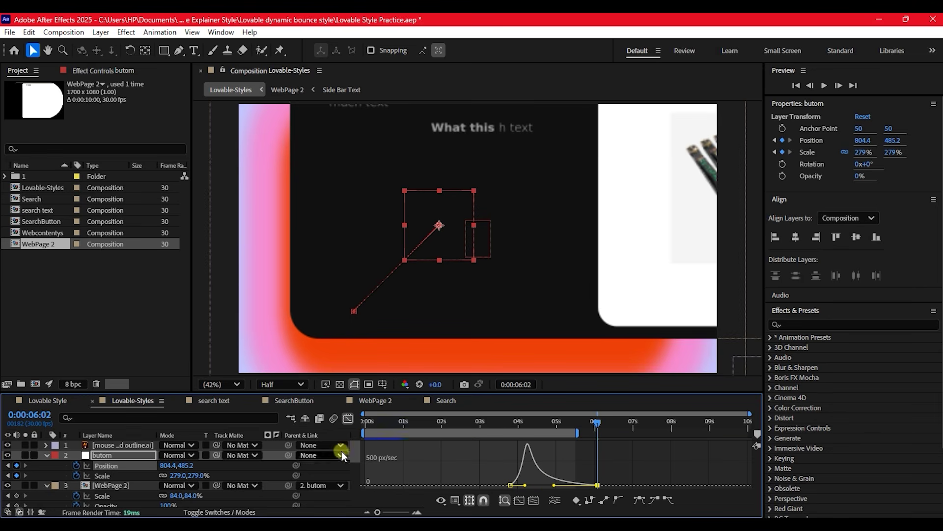
pyautogui.click(347, 418)
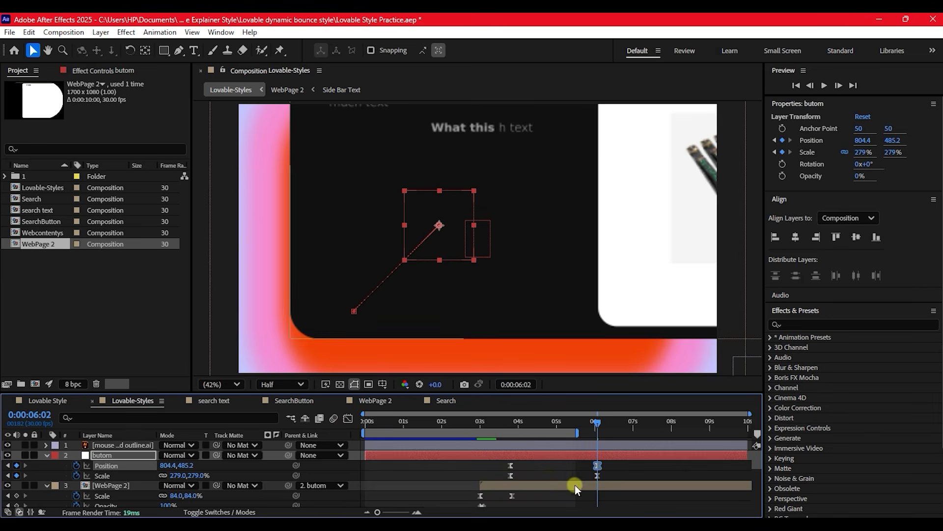
# Step: Reshape butom's Scale speed graph with the same early peak and long ease into its final keyframe
pyautogui.click(598, 474)
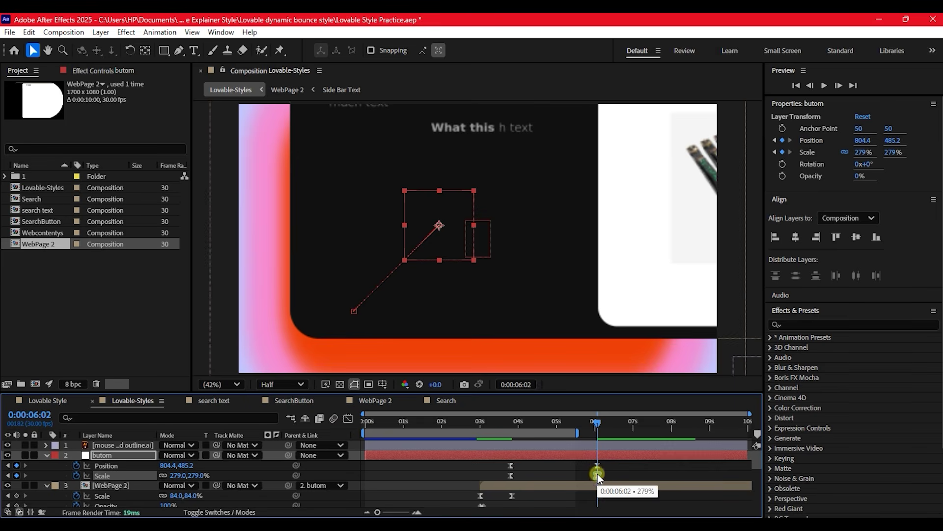
pyautogui.click(347, 419)
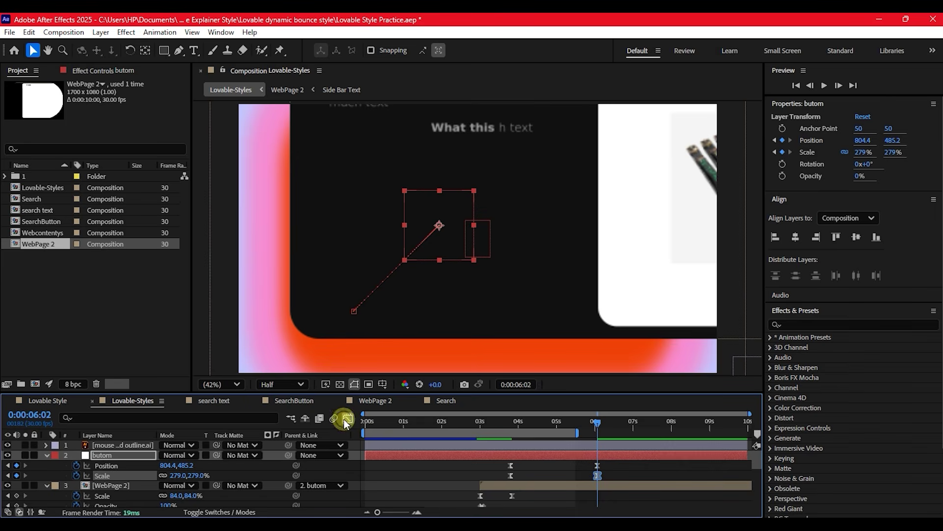
pyautogui.moveTo(583, 485); pyautogui.dragTo(554, 485)
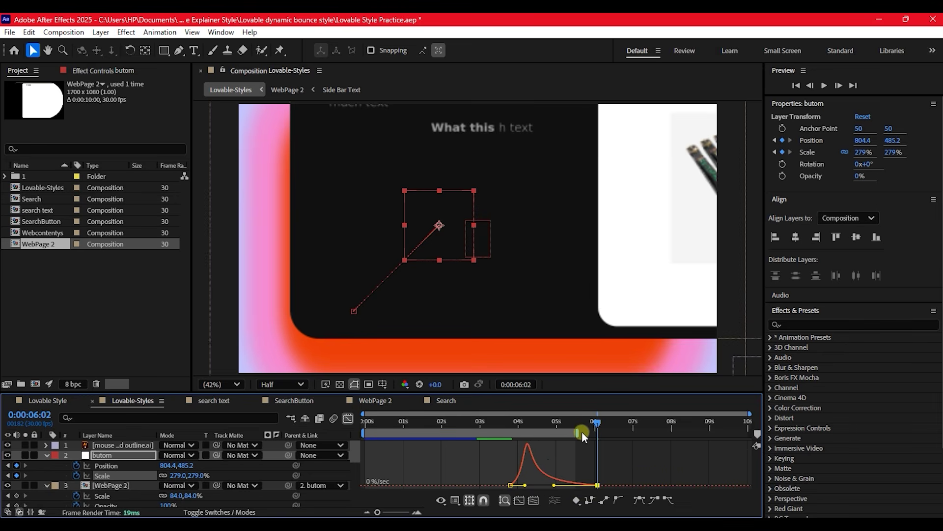
# Step: Extend the work area to just before 0:00:07:00, tidy the layer list to butom's keyframes, and check the zoom from about 0:00:03:00
pyautogui.moveTo(581, 431); pyautogui.dragTo(630, 430)
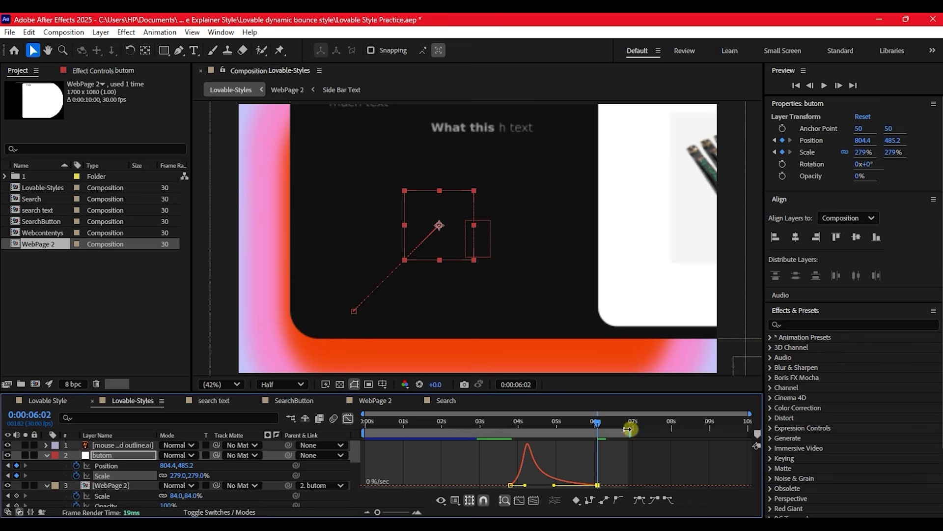
pyautogui.click(47, 456)
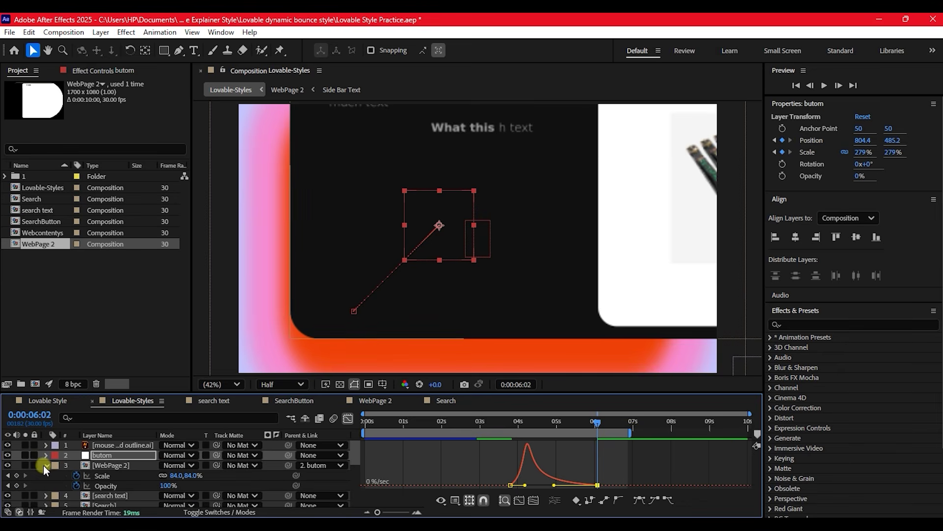
pyautogui.click(45, 464)
pyautogui.click(118, 456)
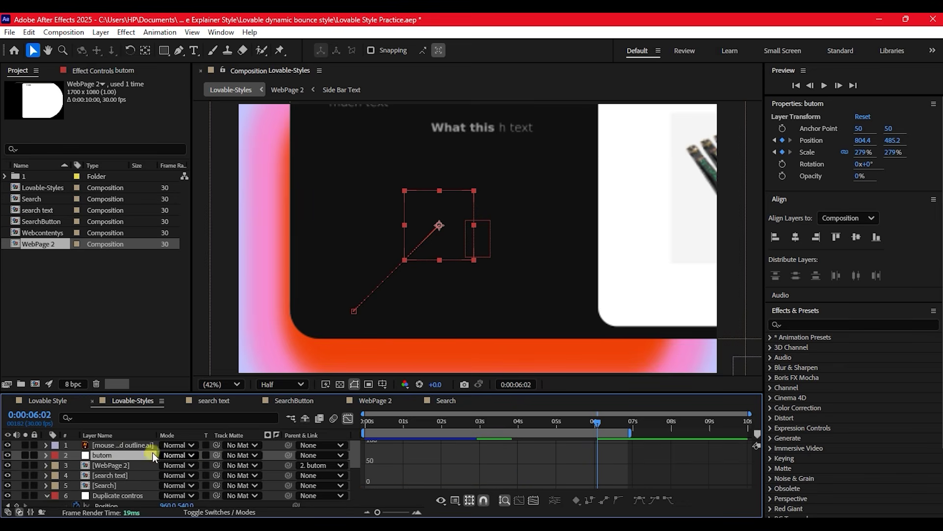
pyautogui.click(348, 418)
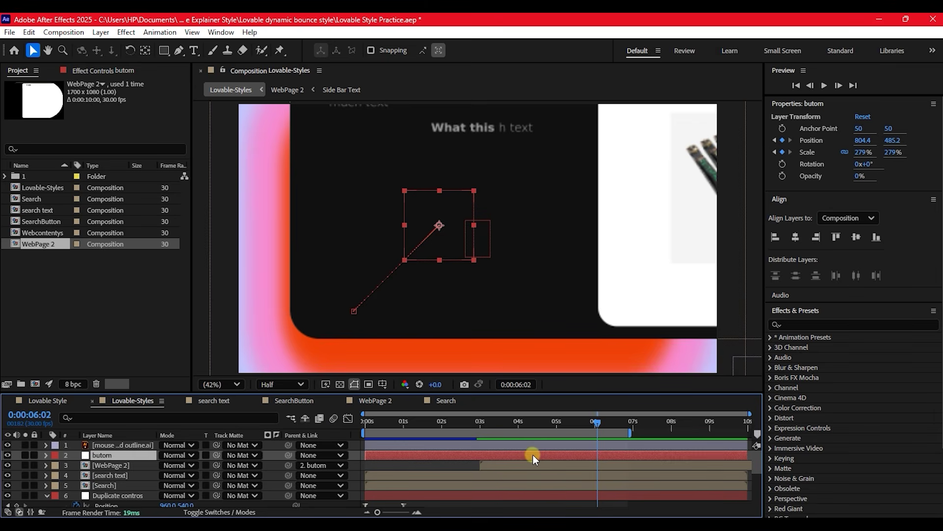
pyautogui.press('u')
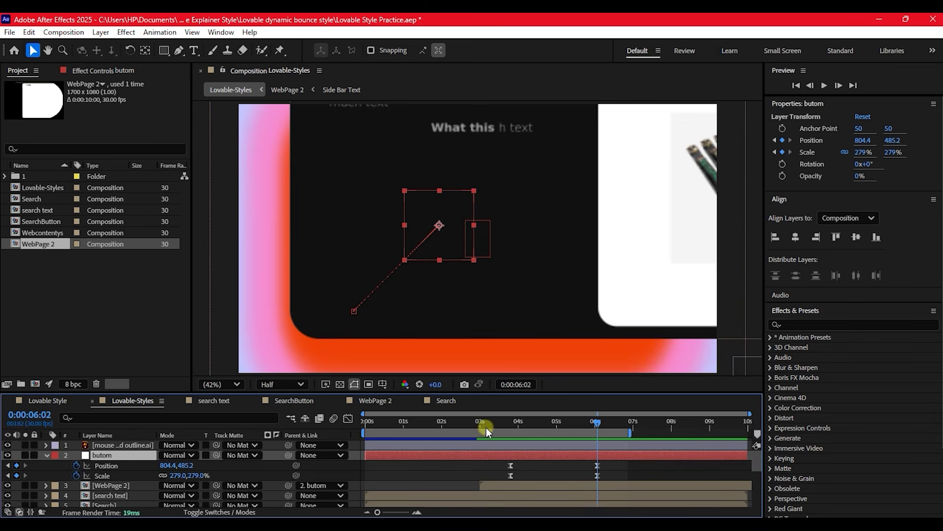
pyautogui.moveTo(472, 417); pyautogui.dragTo(531, 423)
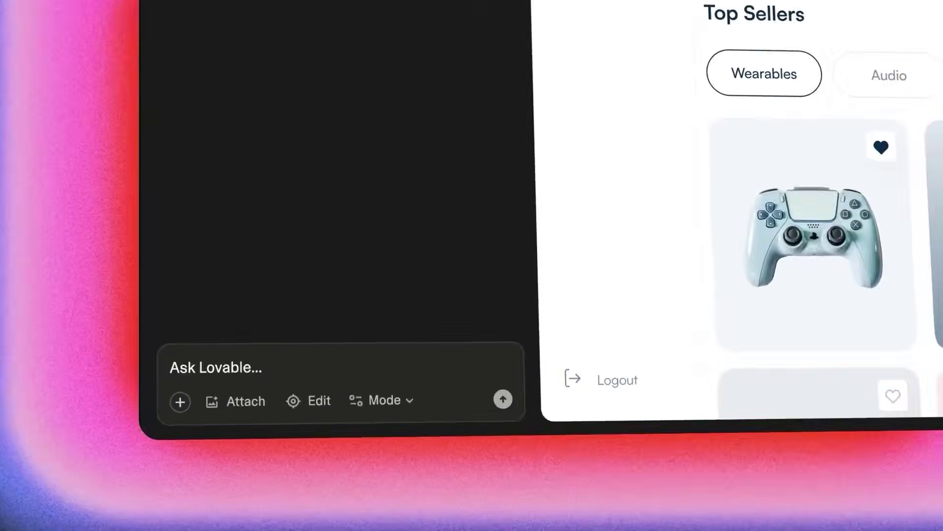
pyautogui.write('Add a sidebar with user profile stats summary and account balance')
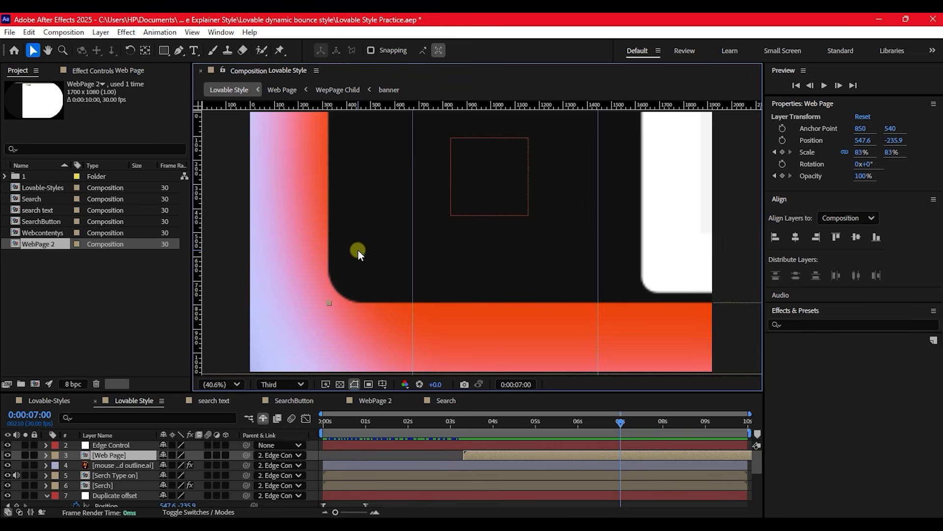
# Step: Create a new composition named Interface2 with a width of 1920 px and a height of 700 px
pyautogui.hotkey('ctrl', 'n')
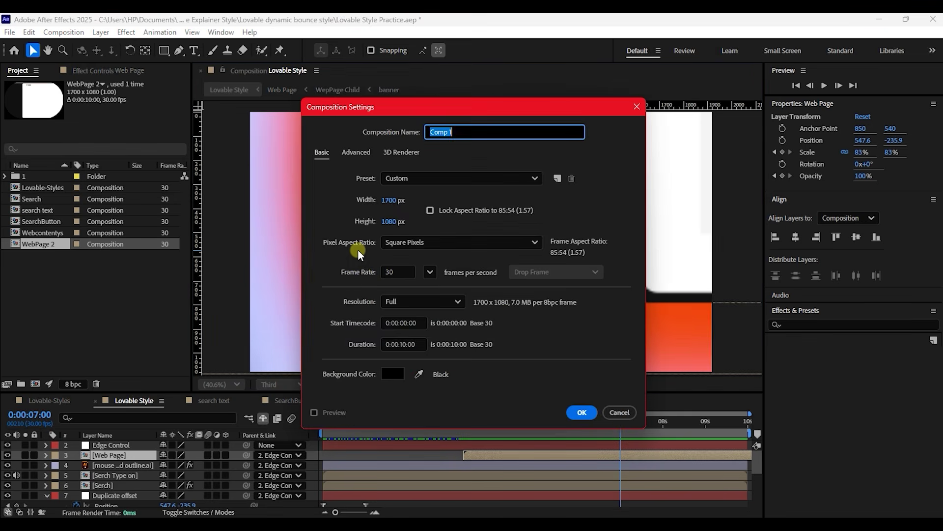
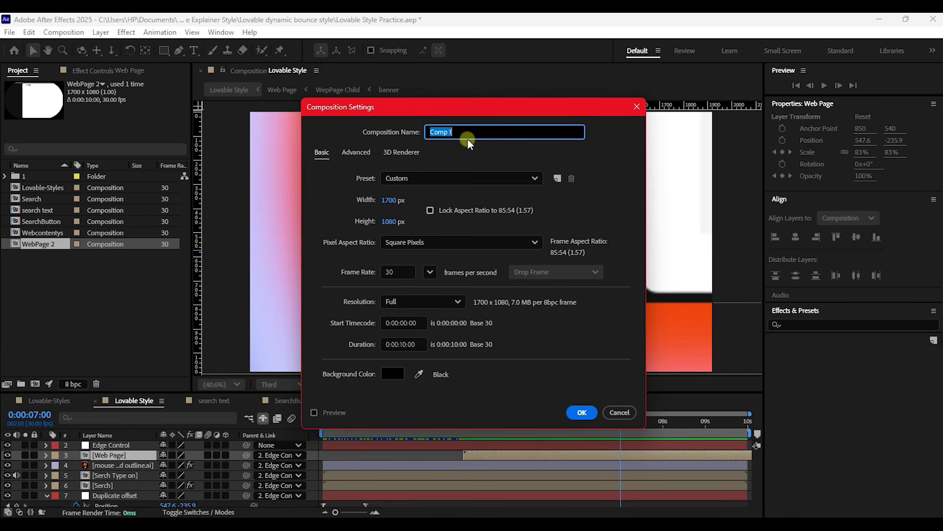
pyautogui.write('Interface2')
pyautogui.click(389, 202)
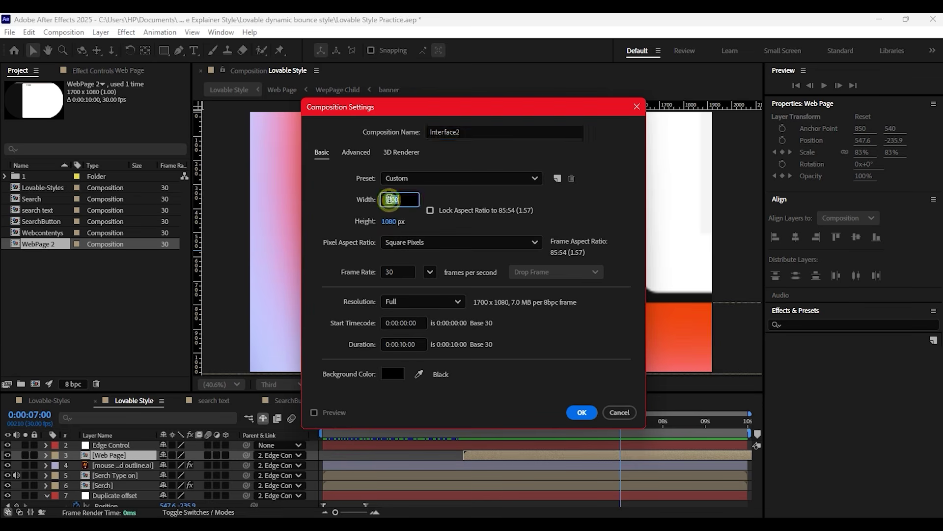
pyautogui.write('4')
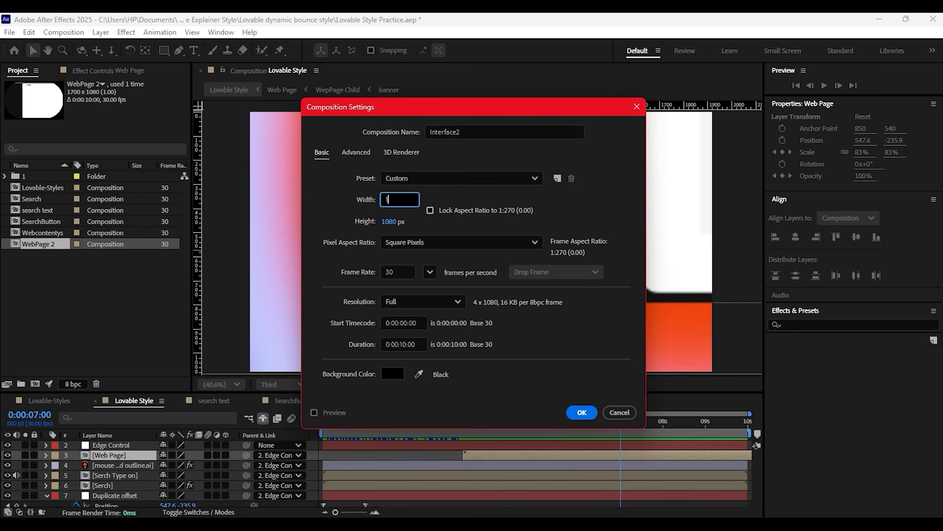
pyautogui.write('92')
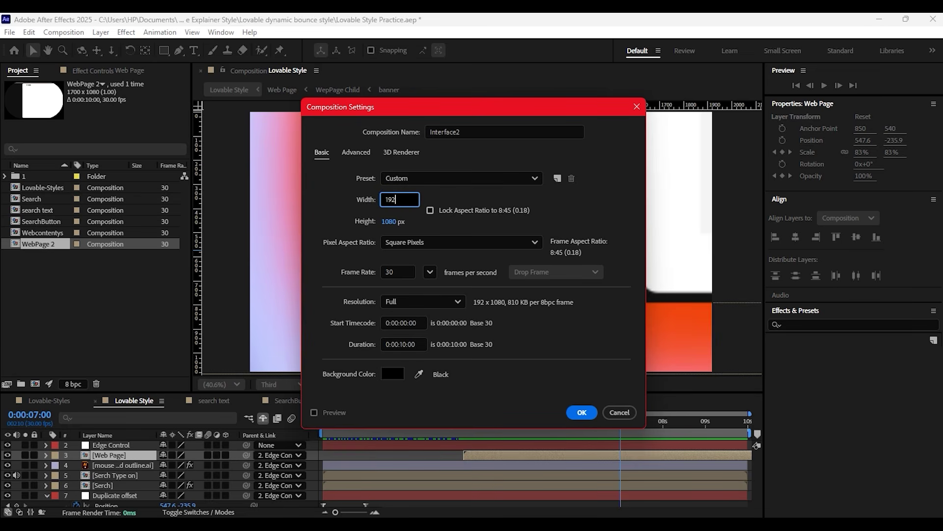
pyautogui.write('0')
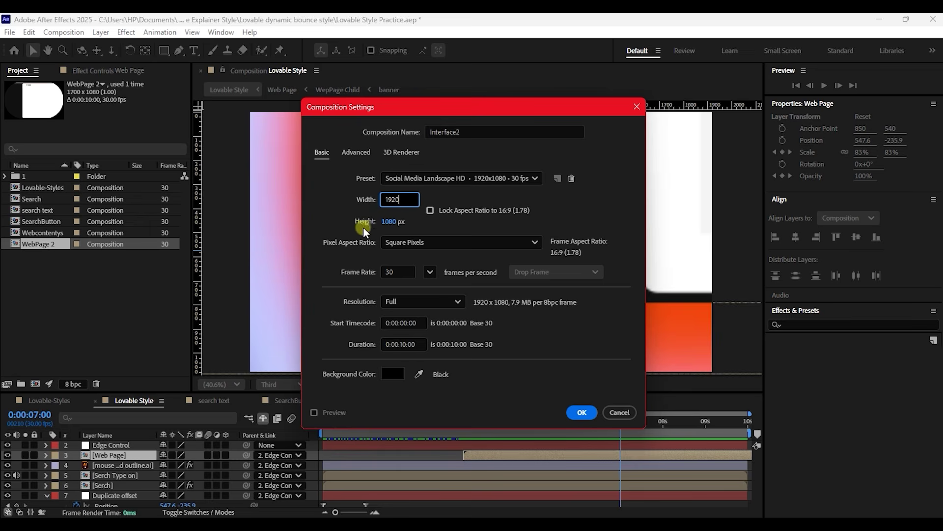
pyautogui.click(386, 222)
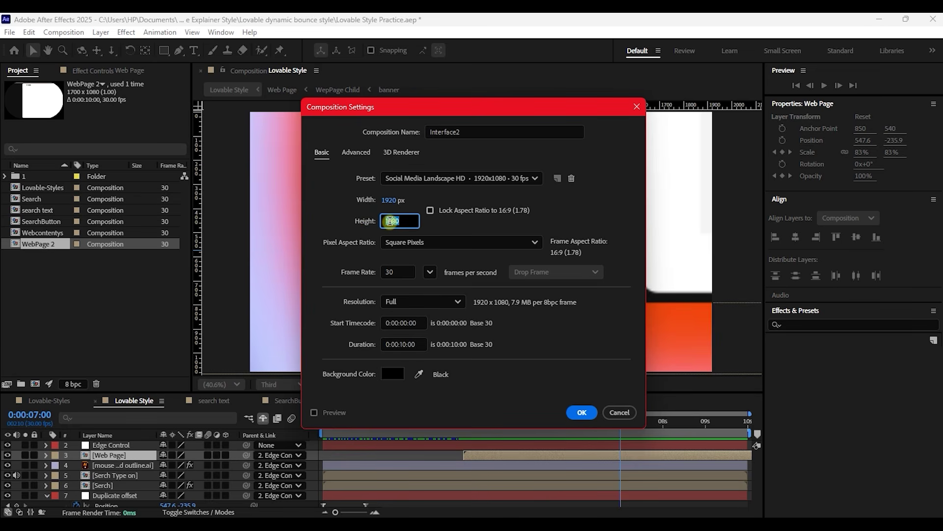
pyautogui.write('7')
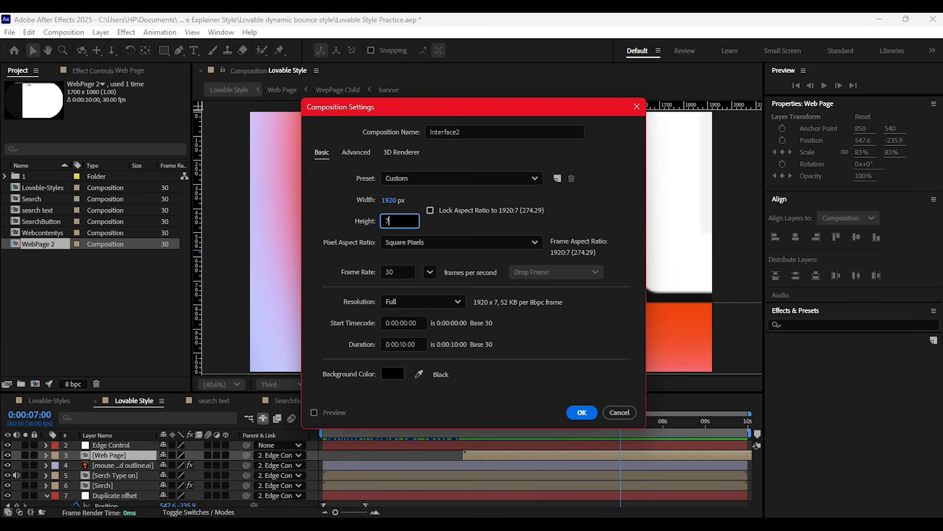
pyautogui.write('00')
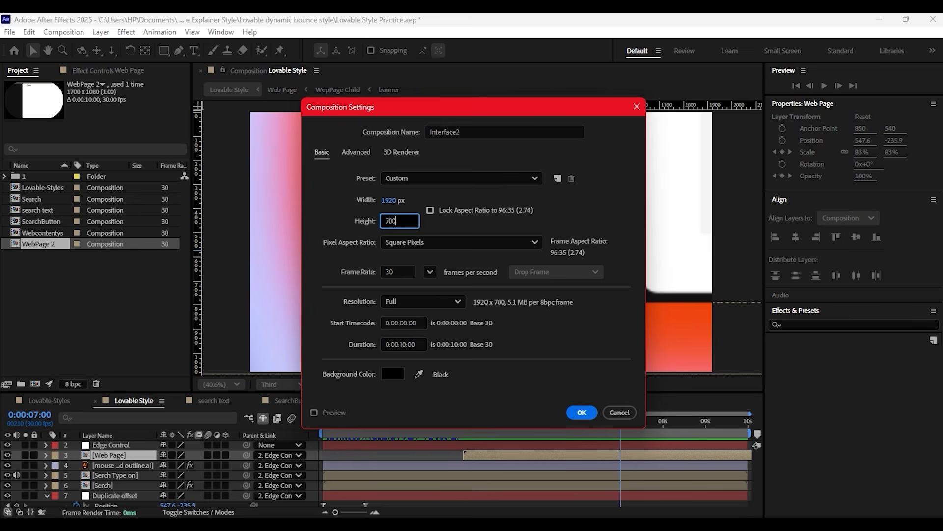
pyautogui.write('0')
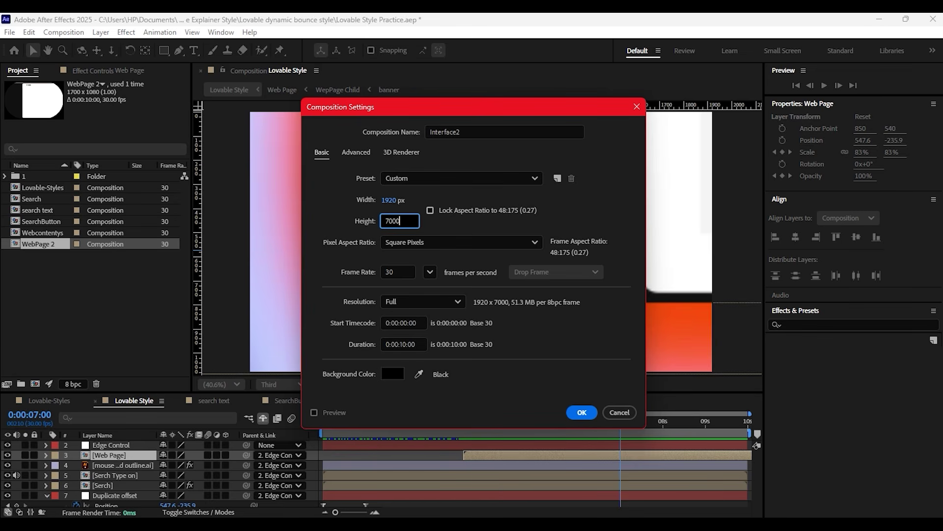
pyautogui.press('BackSpace')
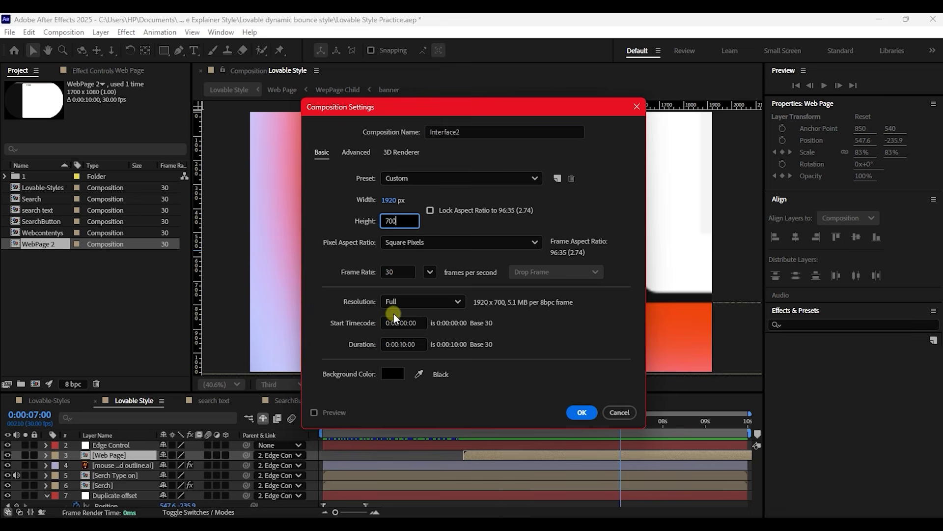
pyautogui.click(339, 224)
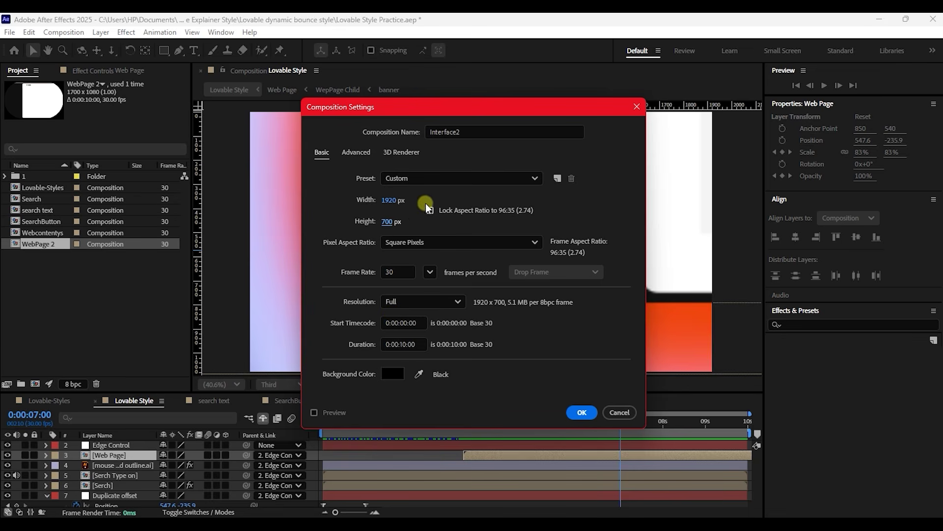
pyautogui.click(582, 413)
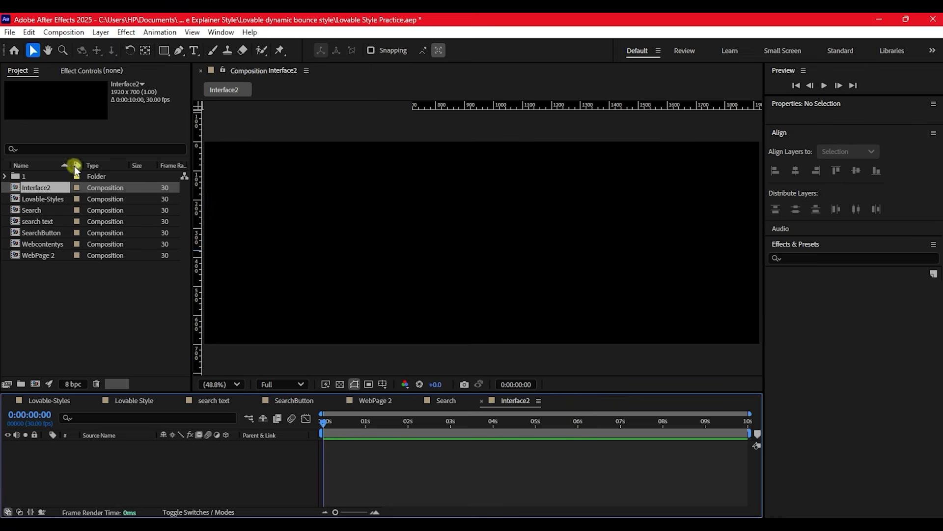
# Step: Add a white solid that fills the Interface2 composition at 1920 x 700 px
pyautogui.rightClick(191, 467)
pyautogui.moveTo(221, 324)
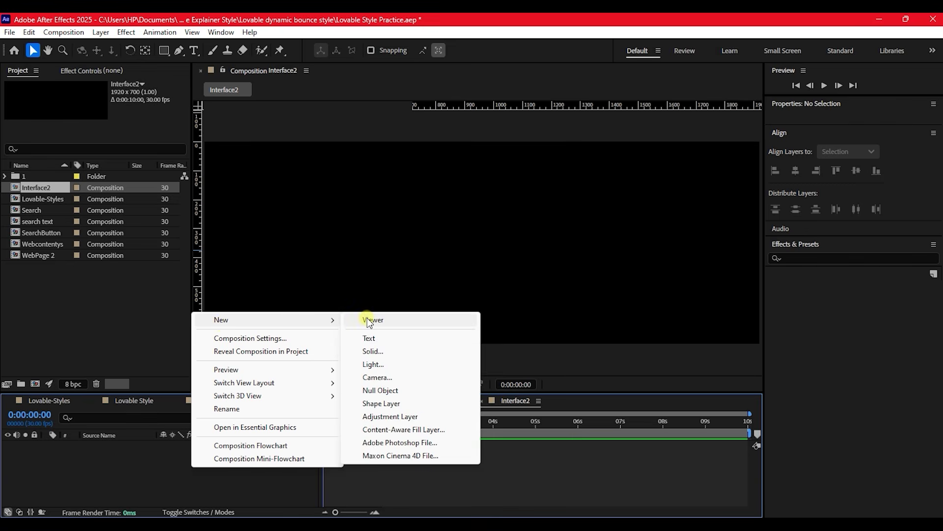
pyautogui.click(373, 351)
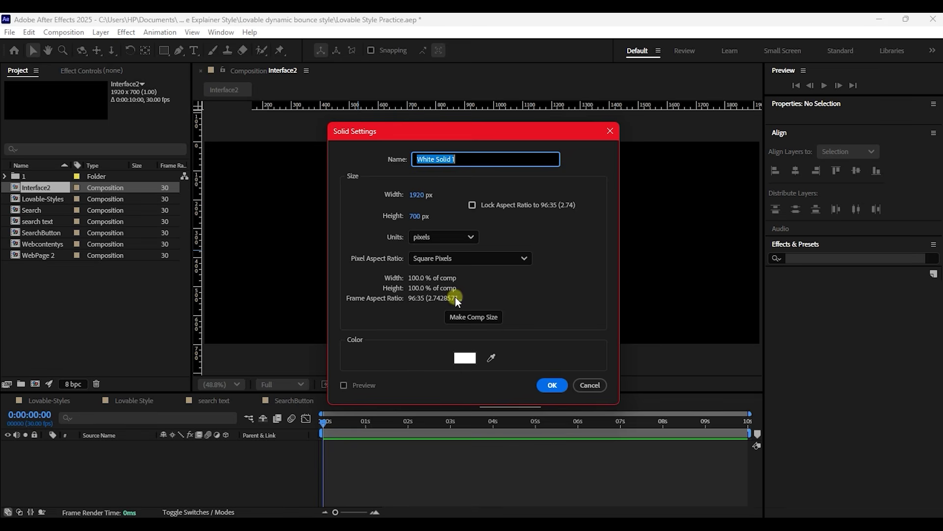
pyautogui.click(551, 386)
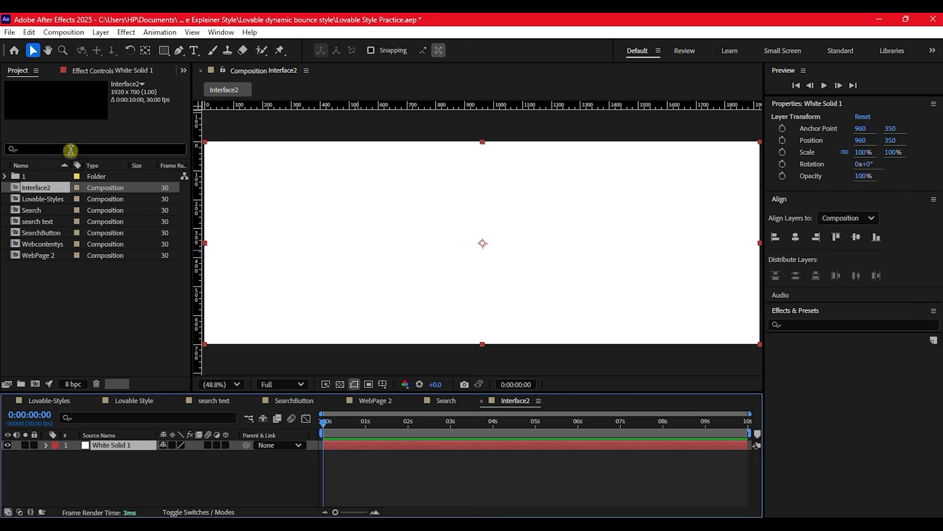
# Step: Place Interface2 in the Lovable Style composition directly below Edge Control and scale it to 59%
pyautogui.click(137, 401)
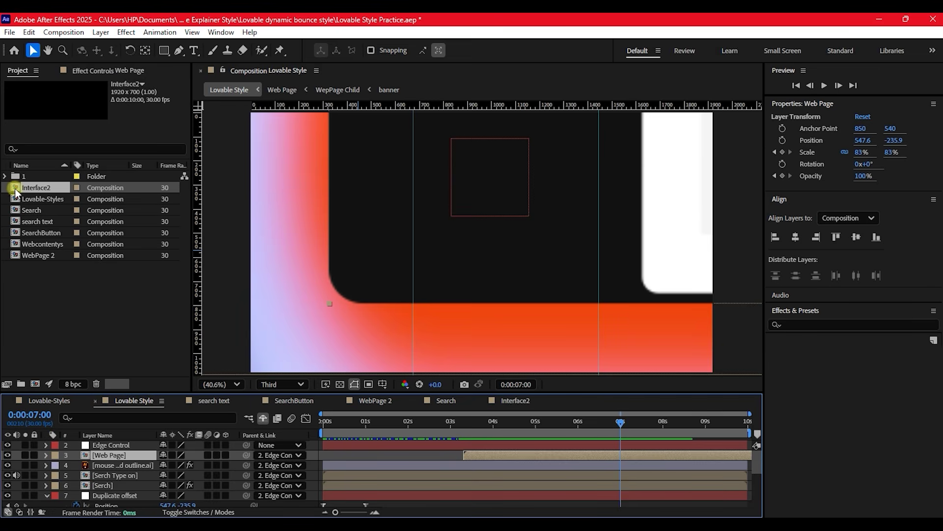
pyautogui.moveTo(18, 188); pyautogui.dragTo(99, 447)
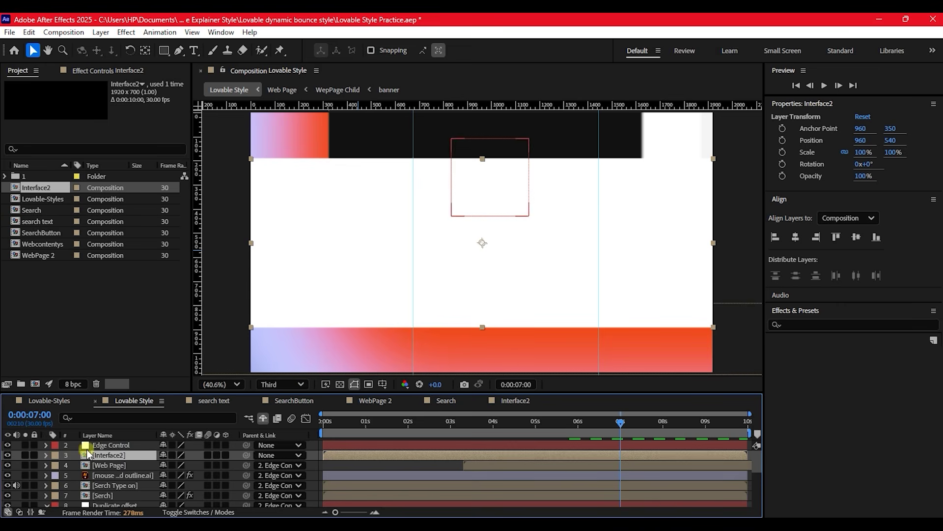
pyautogui.press('s')
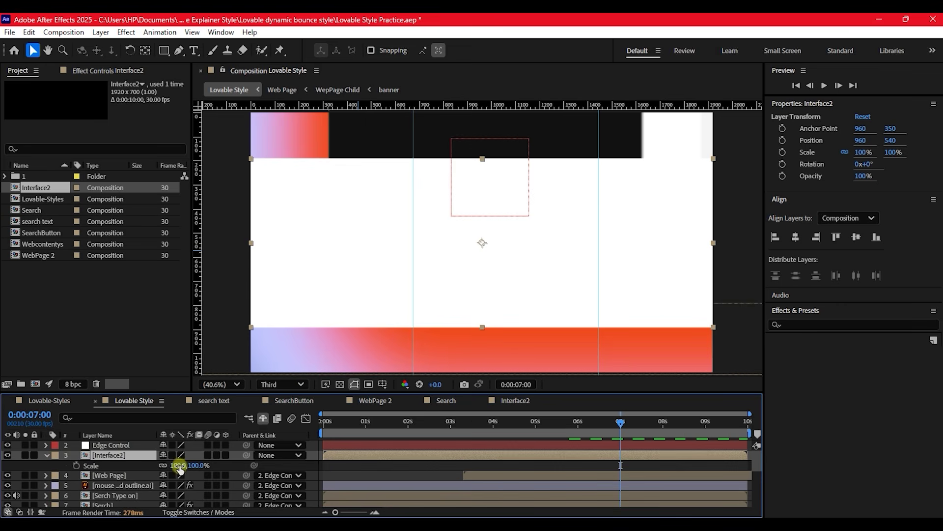
pyautogui.moveTo(177, 466); pyautogui.dragTo(157, 467)
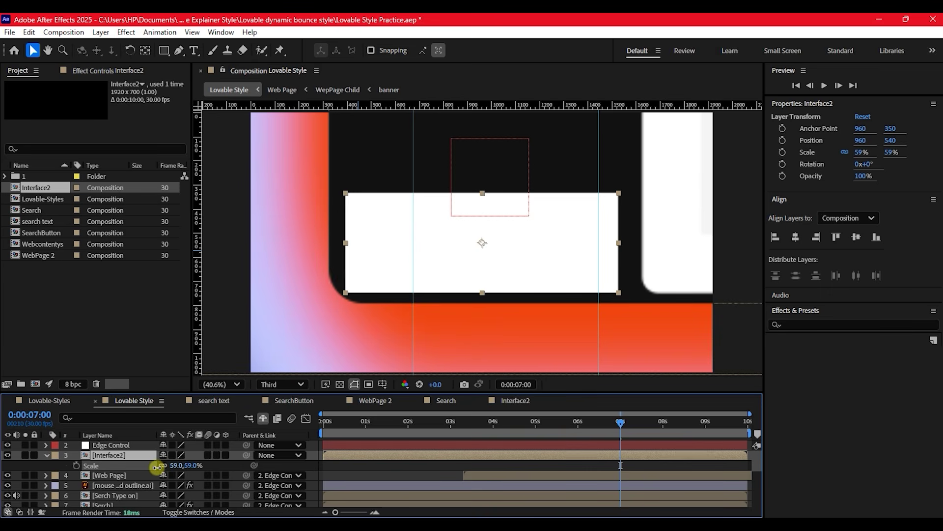
pyautogui.moveTo(158, 467); pyautogui.dragTo(158, 468)
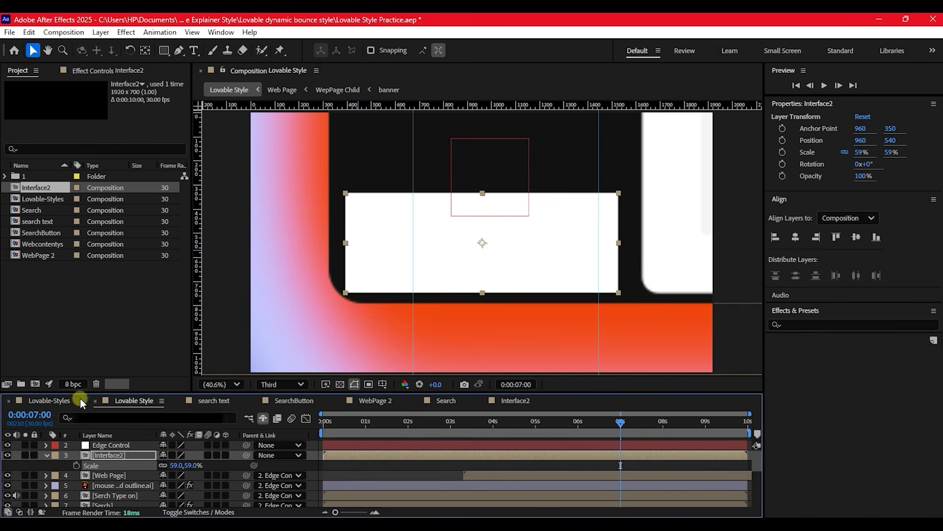
# Step: Set the Interface2 layer's Position to 986, 495 so it sits within the web page's dark side bar
pyautogui.click(103, 451)
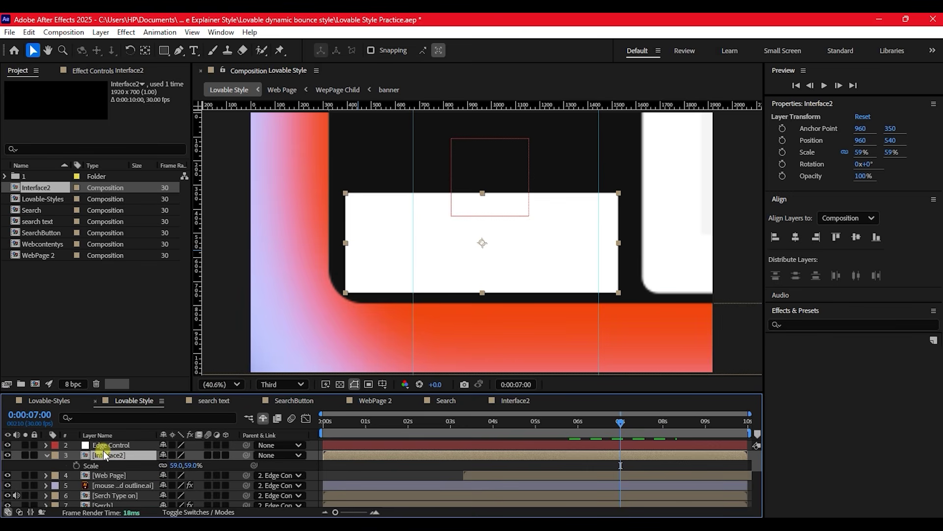
pyautogui.press('p')
pyautogui.moveTo(166, 465); pyautogui.dragTo(174, 465)
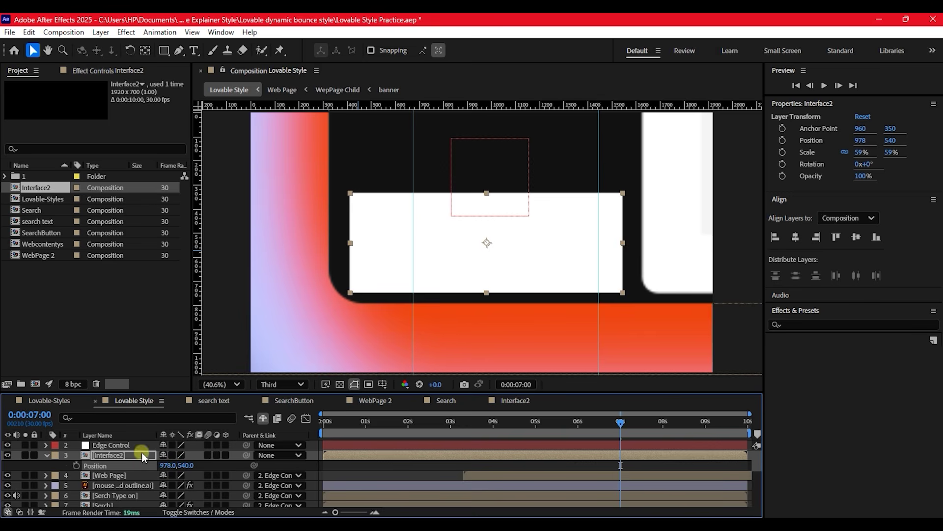
pyautogui.moveTo(183, 465); pyautogui.dragTo(144, 458)
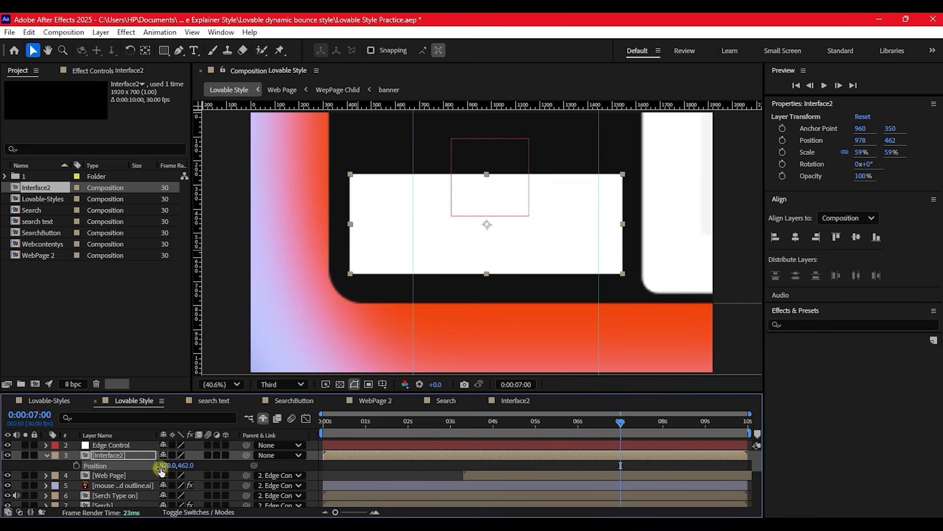
pyautogui.moveTo(185, 465); pyautogui.dragTo(195, 465)
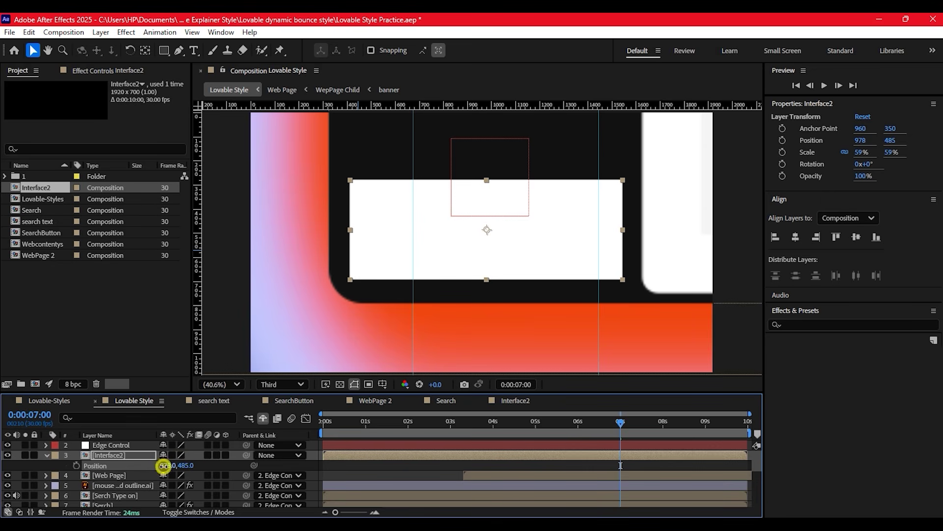
pyautogui.moveTo(167, 465); pyautogui.dragTo(170, 467)
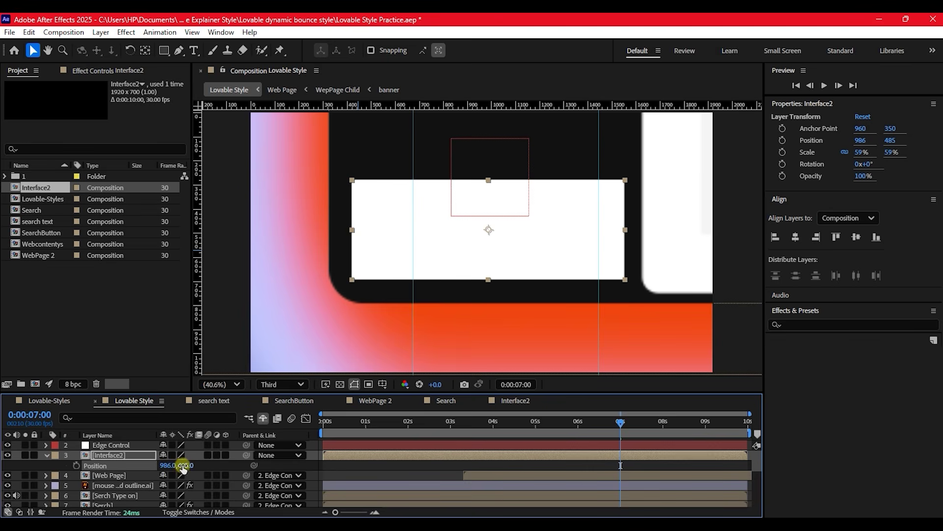
pyautogui.moveTo(185, 464); pyautogui.dragTo(191, 465)
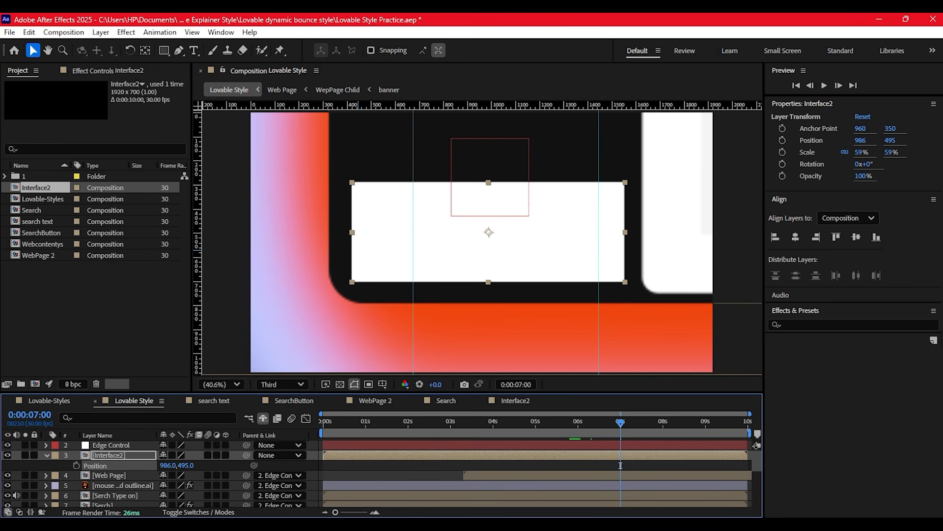
# Step: Collapse the Interface2 layer's properties and parent the layer to Edge Control
pyautogui.click(46, 455)
pyautogui.click(109, 453)
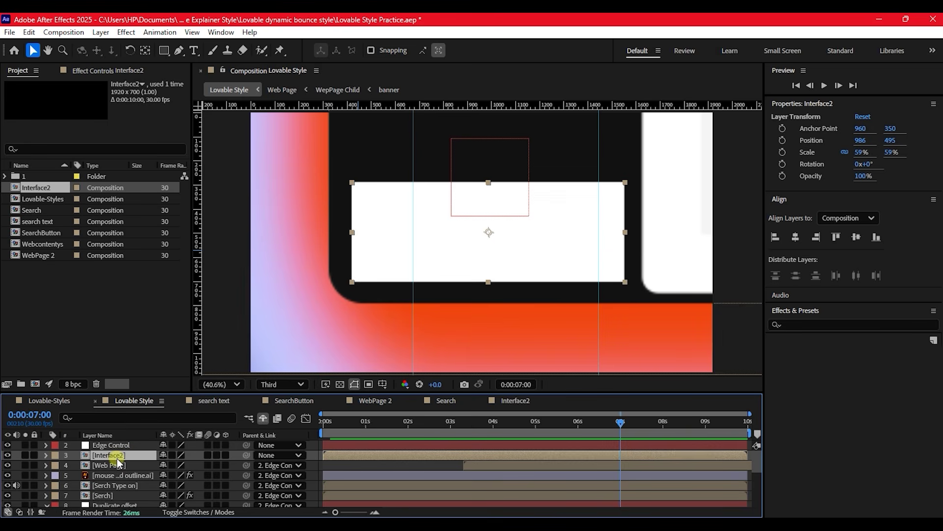
pyautogui.moveTo(248, 455); pyautogui.dragTo(101, 440)
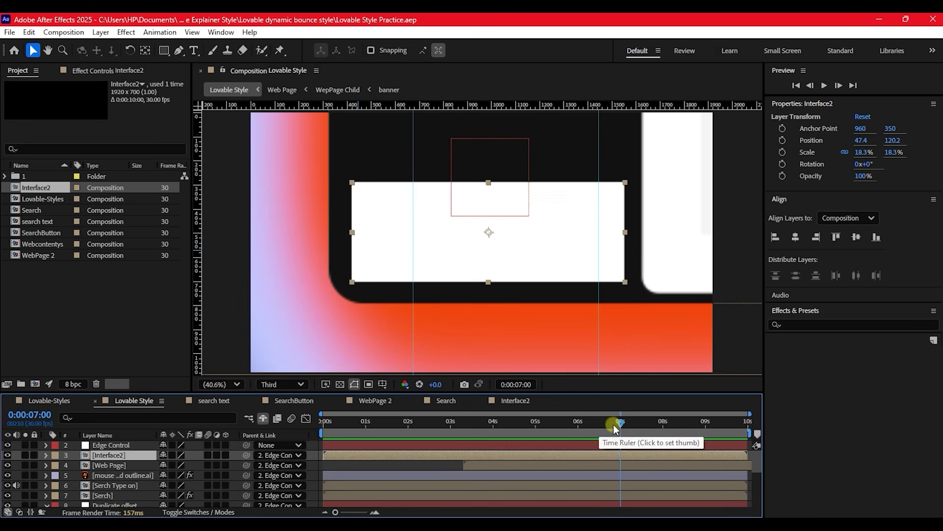
# Step: Shift the Interface2 layer in time to start at about 0:00:04:13, and check the zoom up to 0:00:06:09
pyautogui.moveTo(624, 423); pyautogui.dragTo(512, 415)
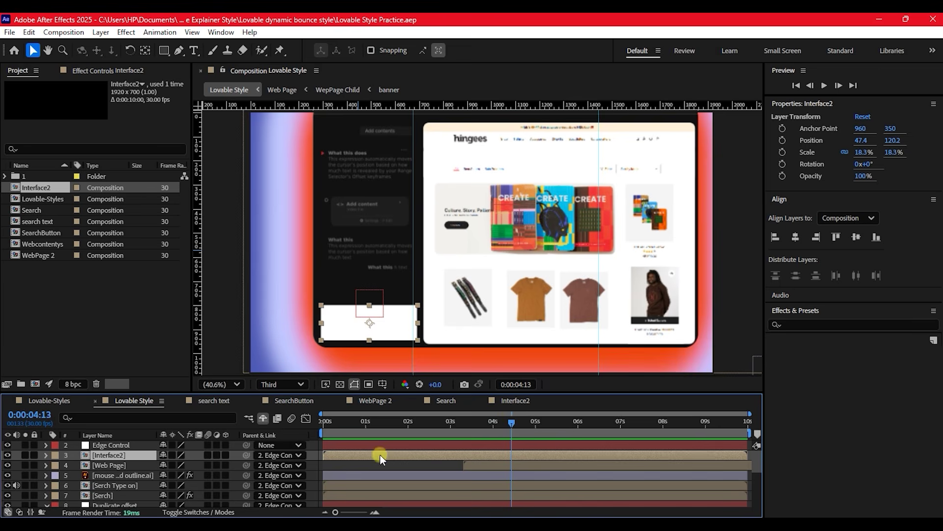
pyautogui.moveTo(370, 452); pyautogui.dragTo(555, 454)
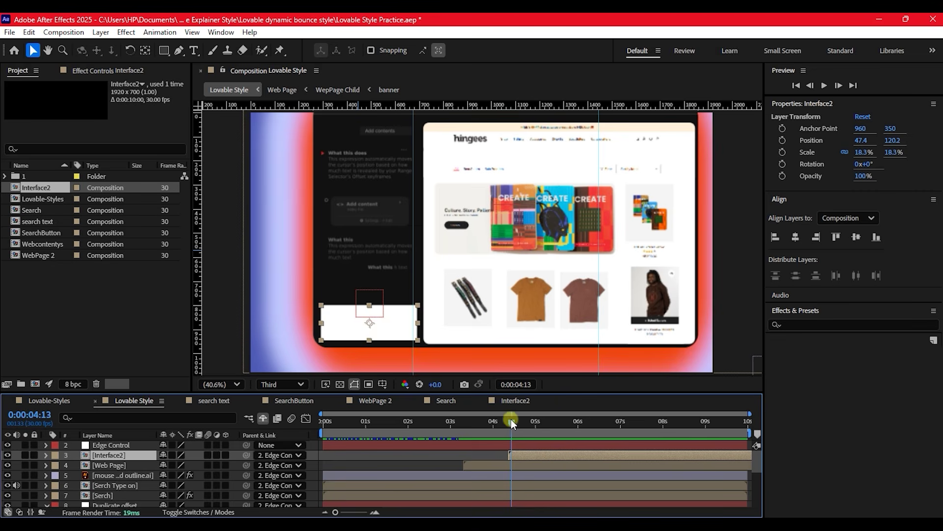
pyautogui.moveTo(514, 420); pyautogui.dragTo(529, 438)
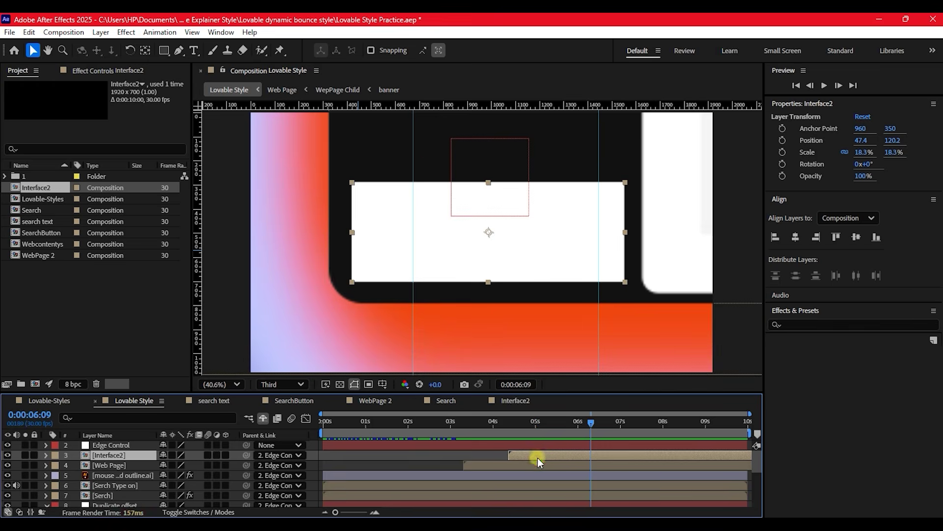
# Step: Open the Interface2 composition from its layer and delete the white solid inside it
pyautogui.doubleClick(538, 458)
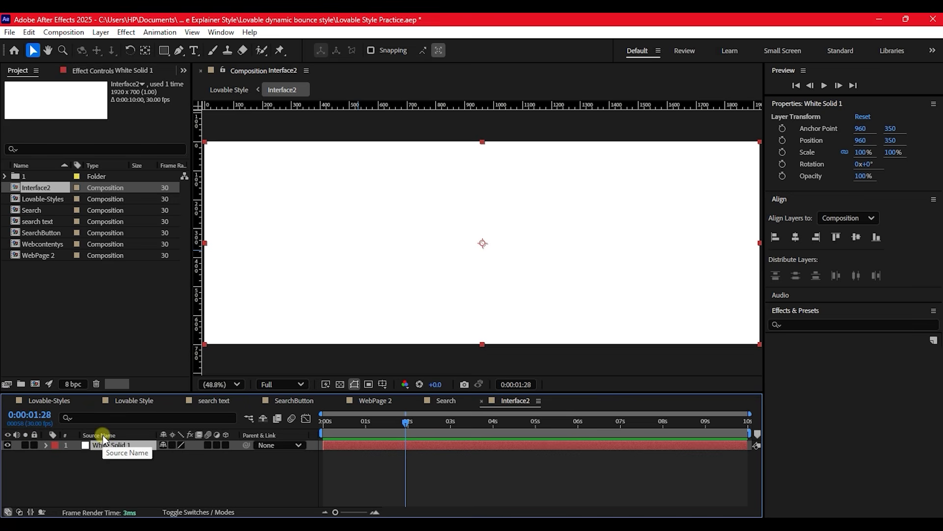
pyautogui.press('Delete')
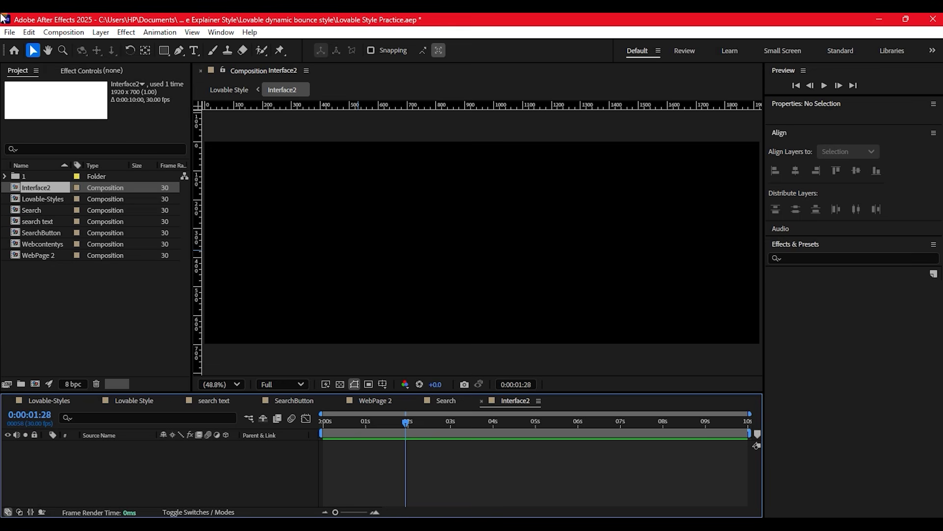
# Step: Draw a rectangle about 1826 by 377 px across the lower part of the Interface2 composition and center its anchor point
pyautogui.click(164, 50)
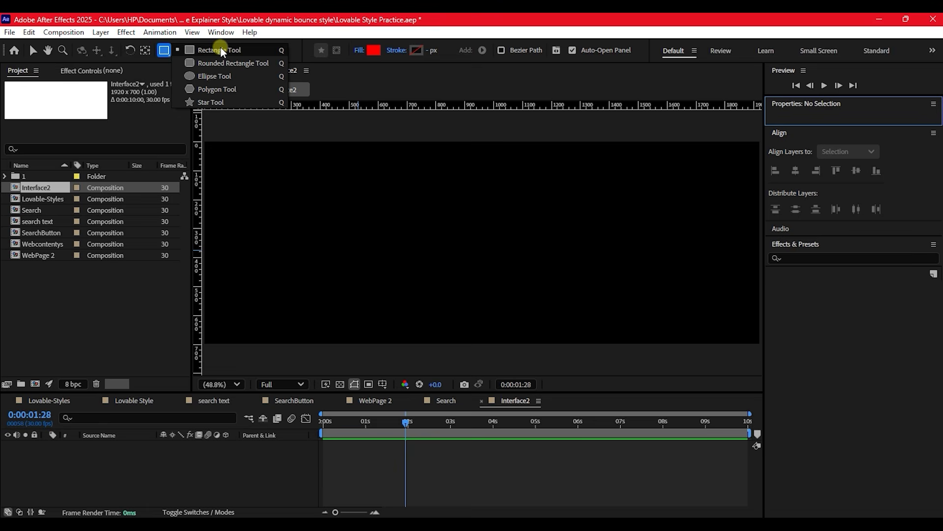
pyautogui.click(222, 51)
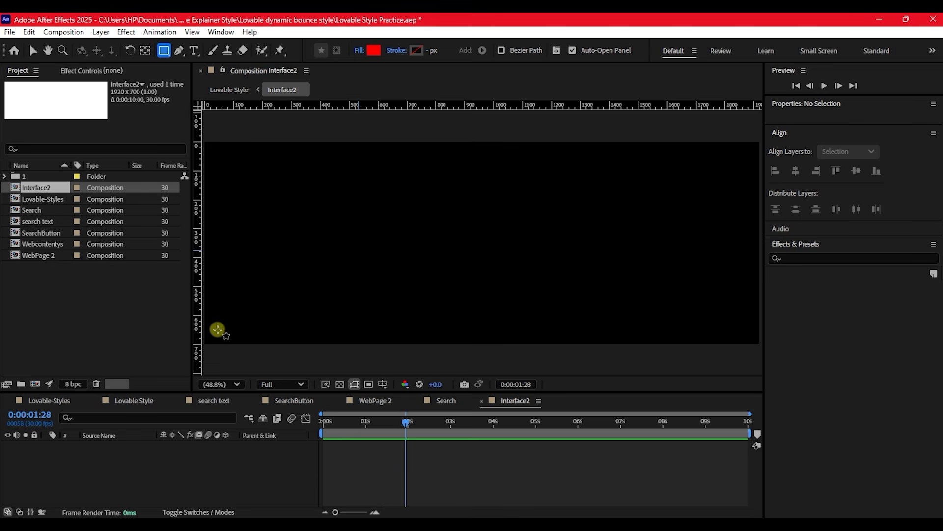
pyautogui.moveTo(218, 329); pyautogui.dragTo(747, 219)
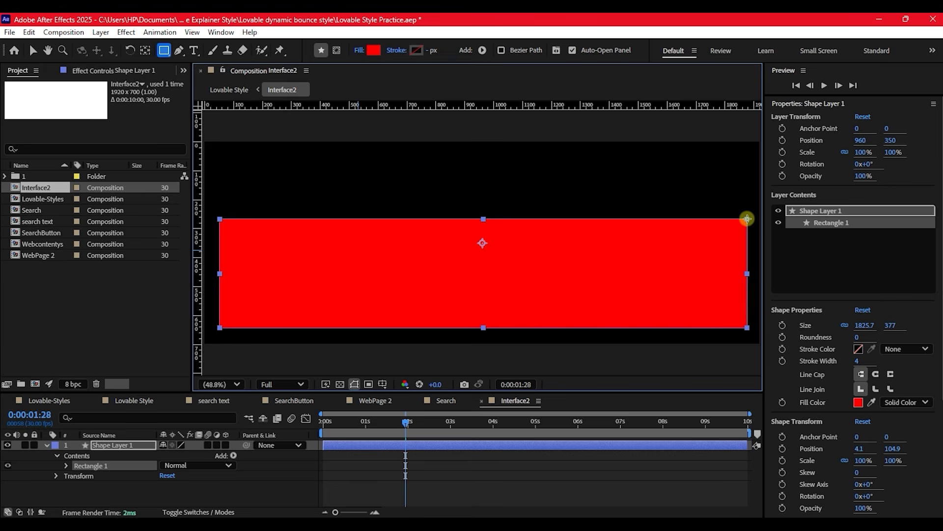
pyautogui.click(33, 50)
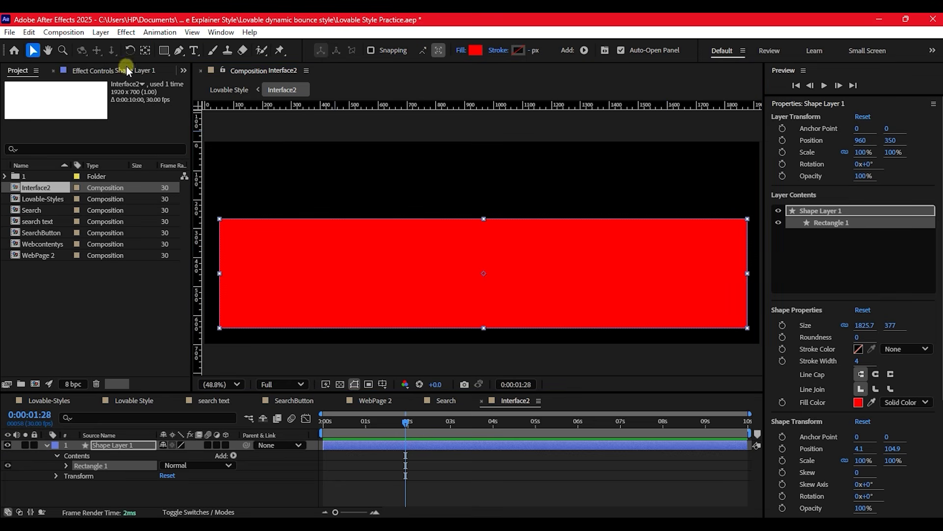
pyautogui.keyDown('ctrl'); pyautogui.doubleClick(145, 50); pyautogui.keyUp('ctrl')
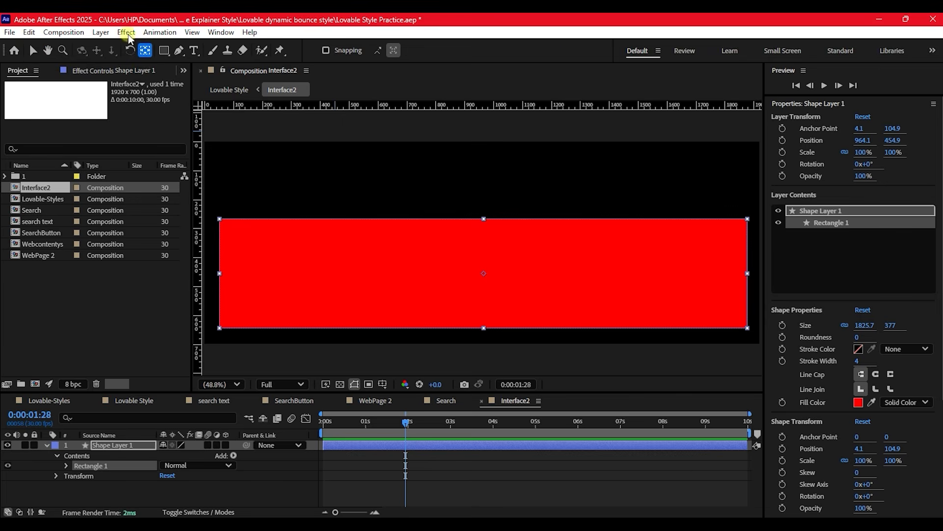
pyautogui.click(32, 50)
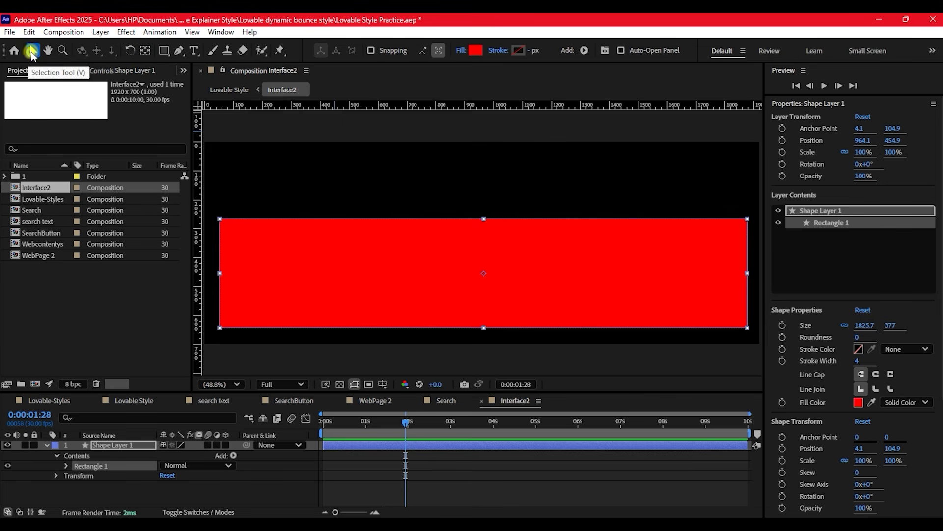
# Step: Round the rectangle's corners by setting its path Roundness to 55
pyautogui.click(116, 443)
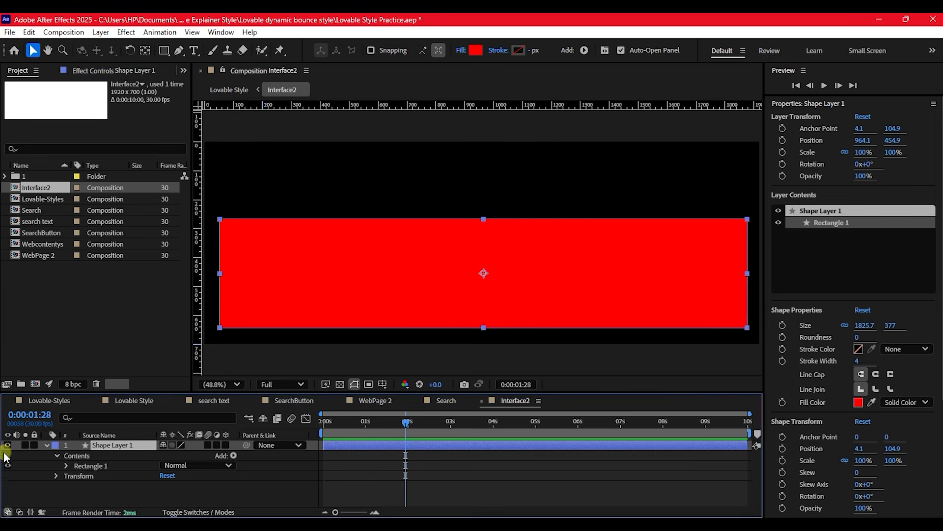
pyautogui.click(66, 465)
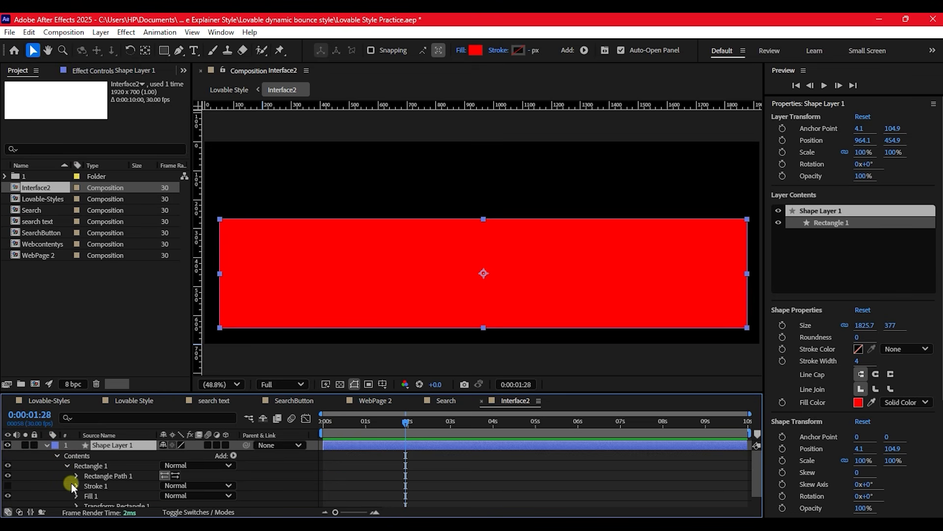
pyautogui.click(77, 475)
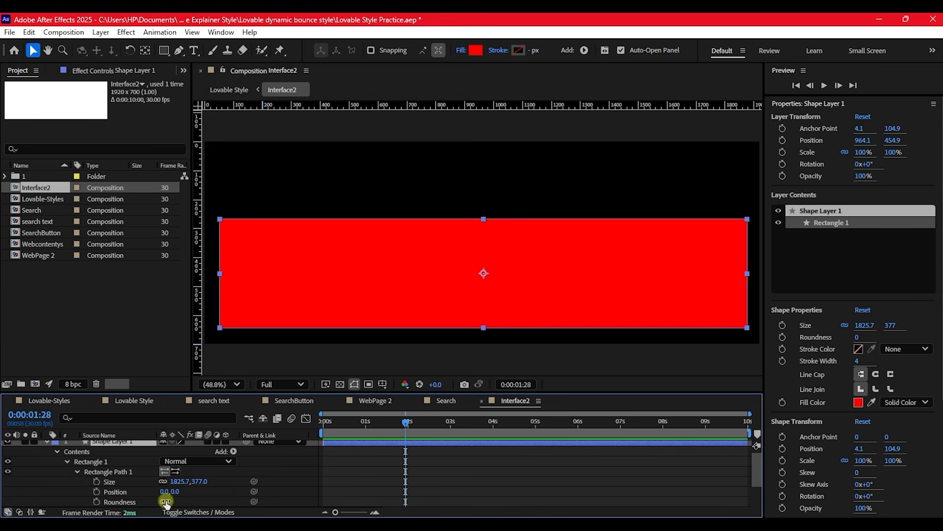
pyautogui.moveTo(163, 499); pyautogui.dragTo(199, 508)
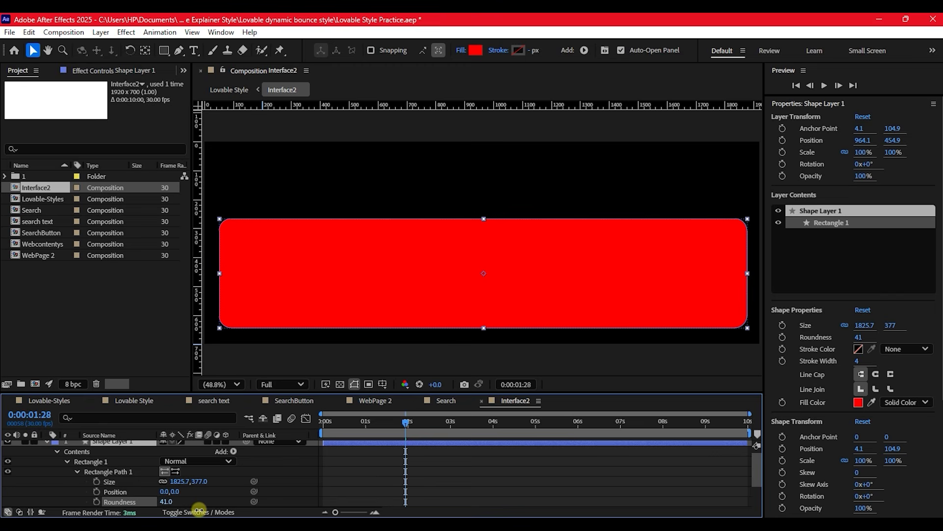
pyautogui.moveTo(199, 509); pyautogui.dragTo(213, 514)
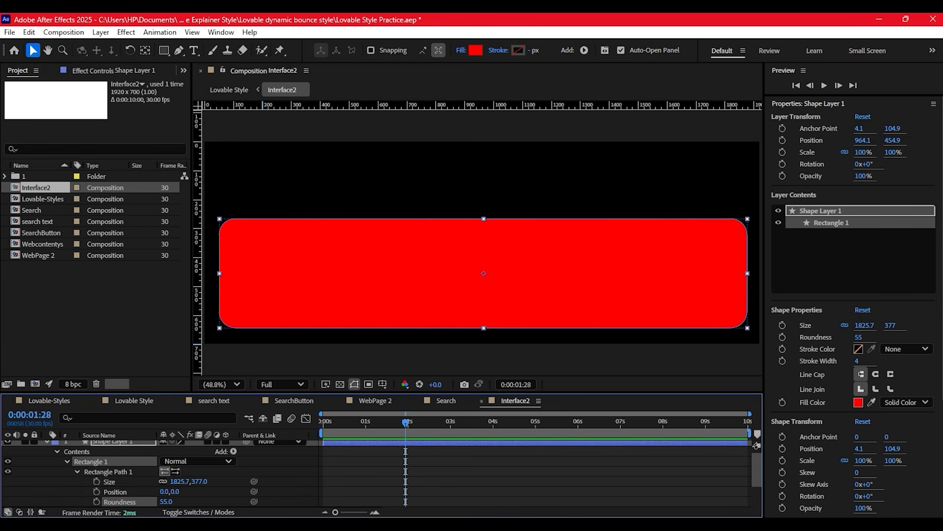
pyautogui.click(54, 486)
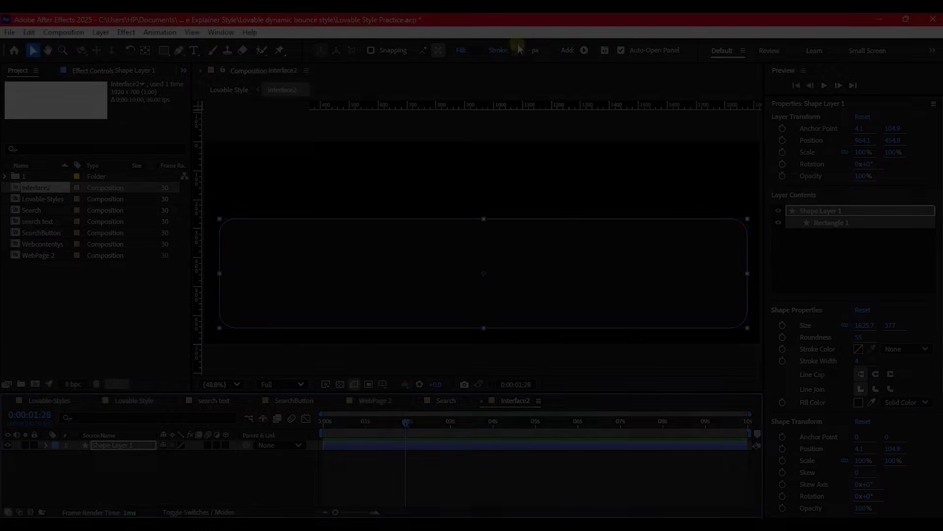
# Step: Give the rounded rectangle a dark gray stroke with color 3B3B3B
pyautogui.click(519, 50)
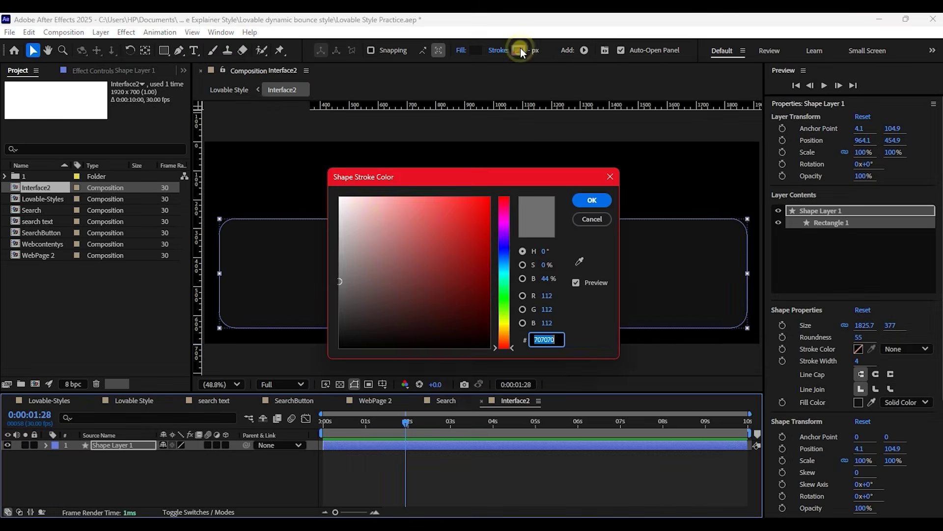
pyautogui.click(339, 301)
pyautogui.moveTo(339, 302); pyautogui.dragTo(335, 297)
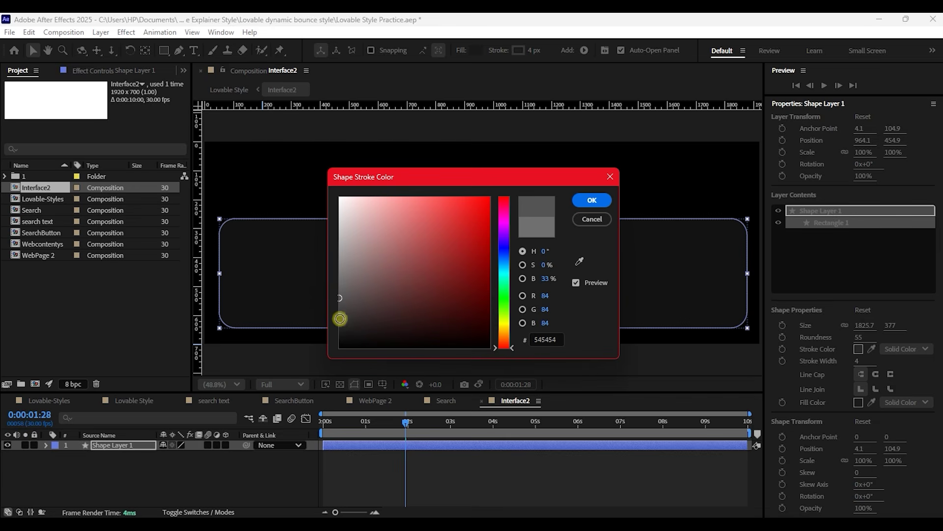
pyautogui.moveTo(337, 309); pyautogui.dragTo(337, 313)
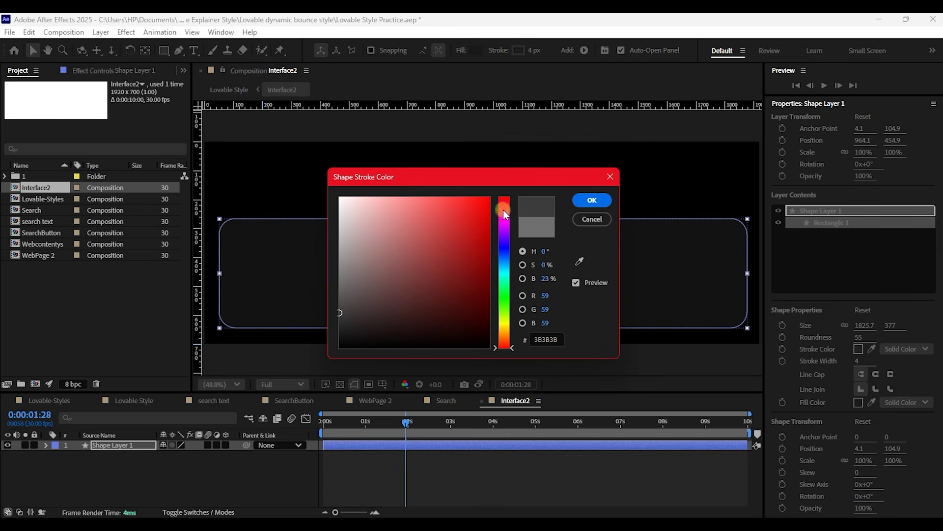
pyautogui.click(597, 200)
pyautogui.click(438, 51)
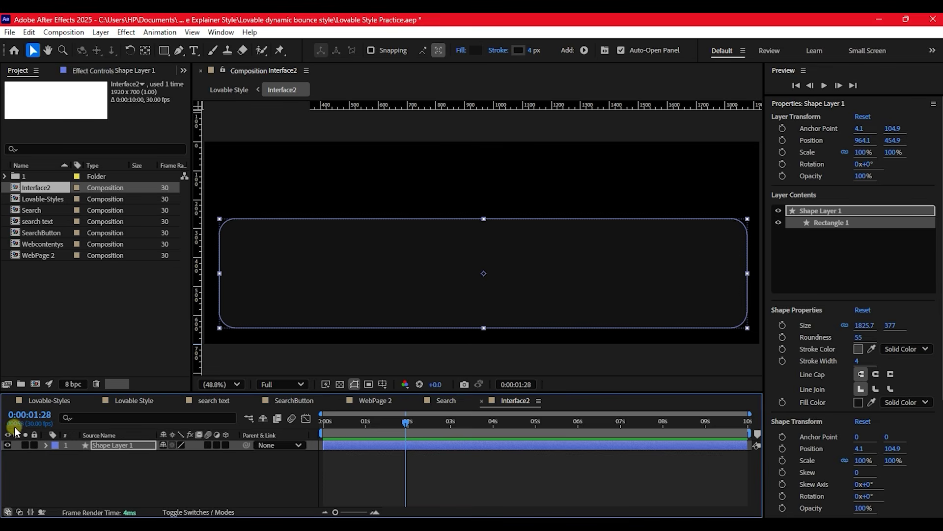
pyautogui.click(96, 472)
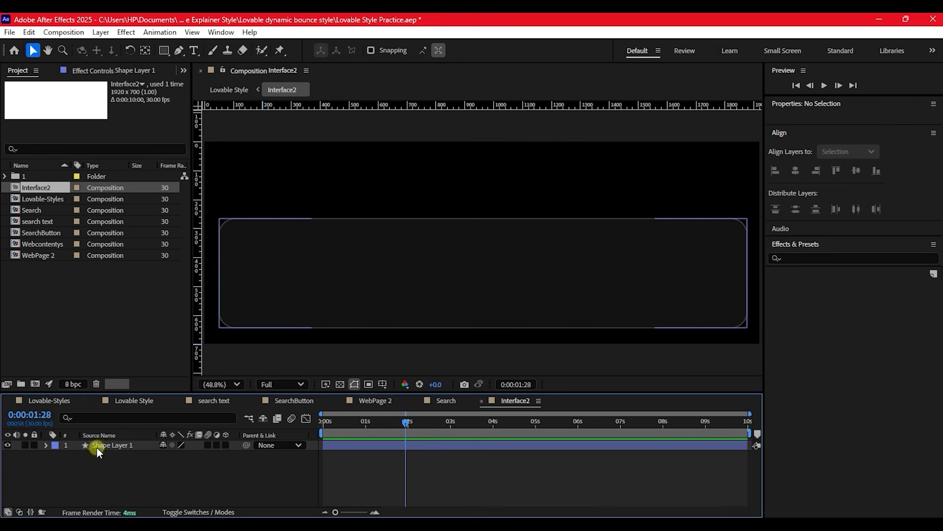
# Step: Set the rounded rectangle's stroke width to 5 px
pyautogui.click(109, 445)
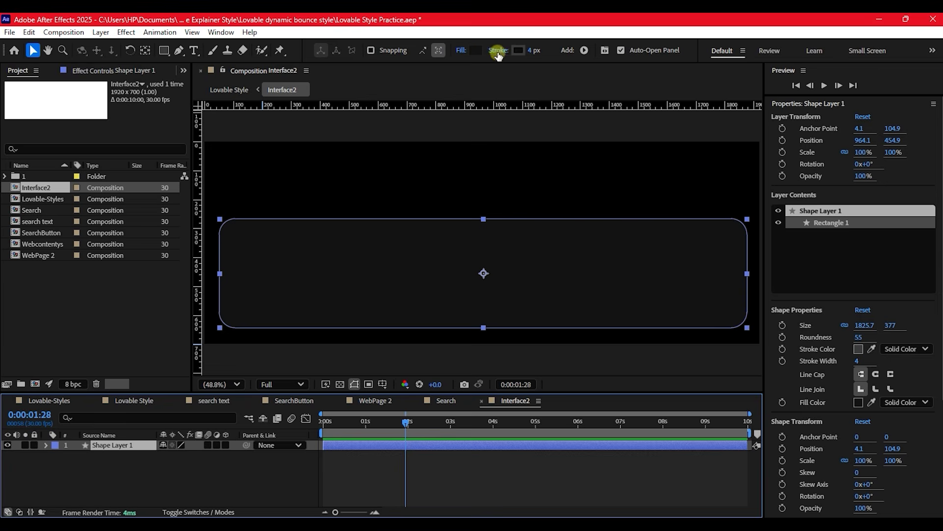
pyautogui.click(534, 50)
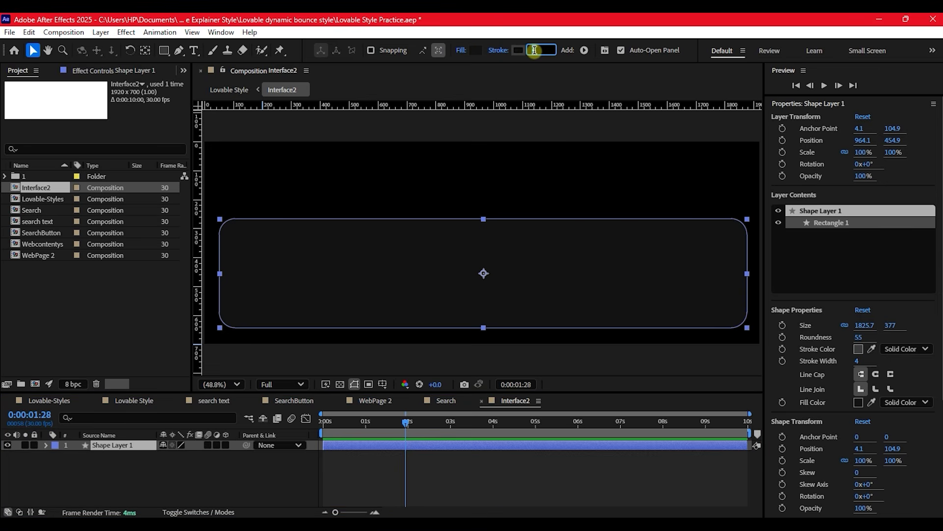
pyautogui.write('5')
pyautogui.press('Return')
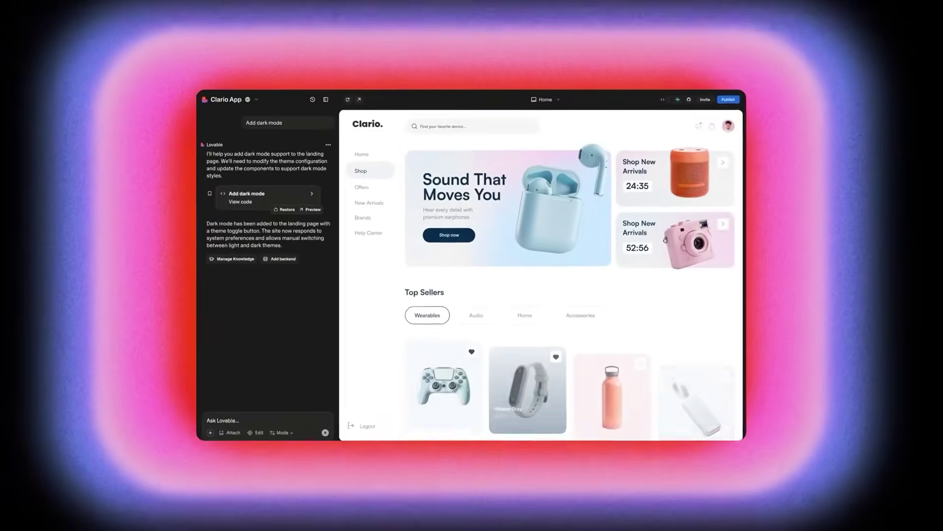
pyautogui.write('Add a sidebar with user profile stats summary and account balance')
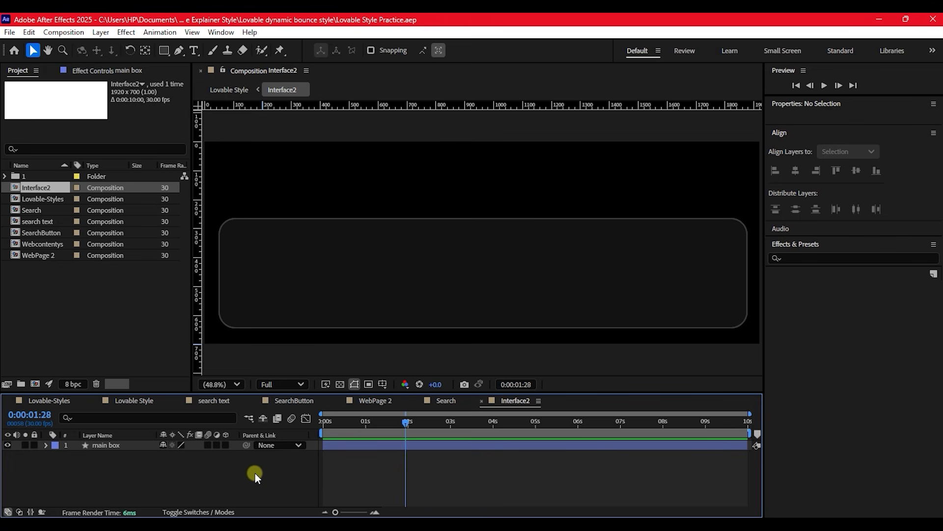
# Step: Create a new 500 by 500 px composition named filter
pyautogui.hotkey('ctrl', 'n')
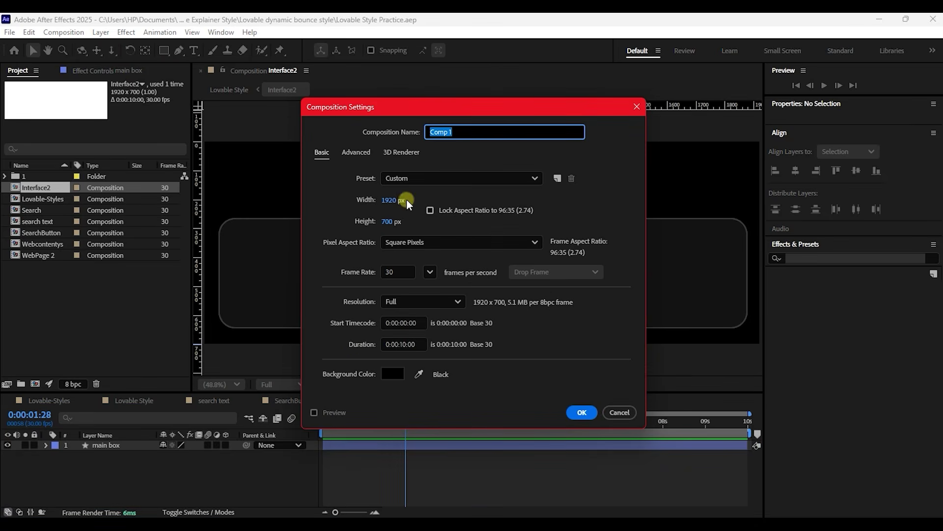
pyautogui.click(388, 201)
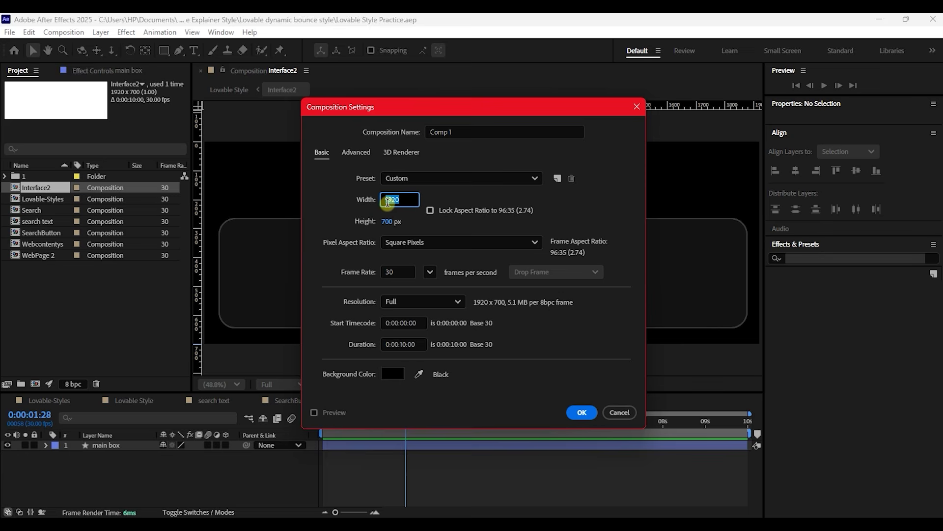
pyautogui.write('500')
pyautogui.press('Tab')
pyautogui.write('500')
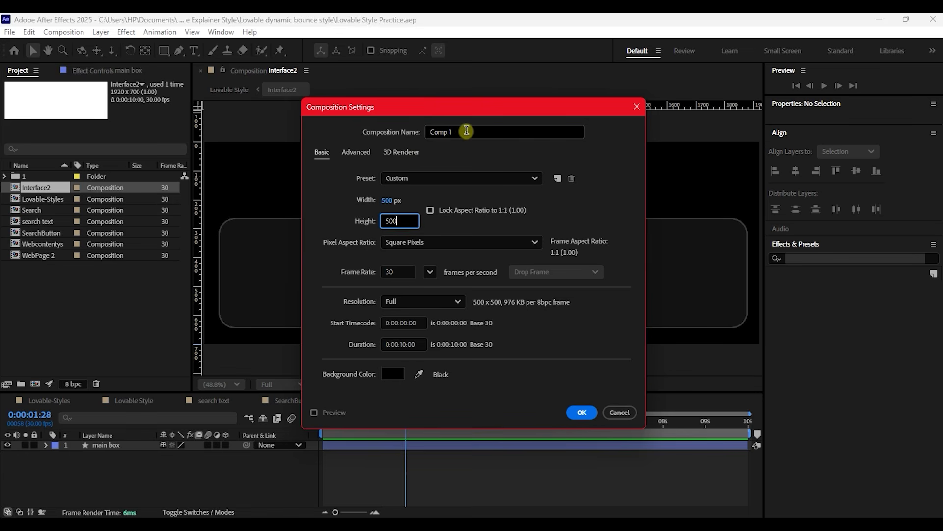
pyautogui.moveTo(457, 131); pyautogui.dragTo(434, 132)
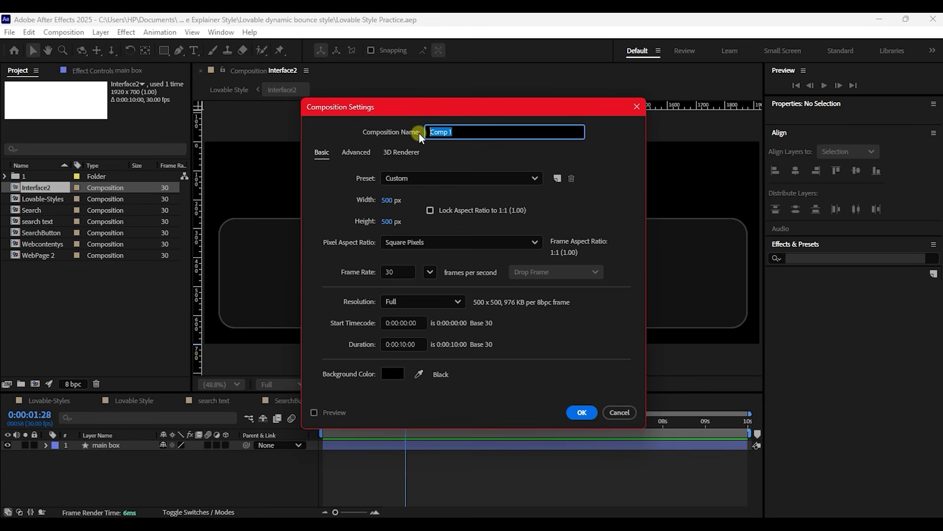
pyautogui.write('filter')
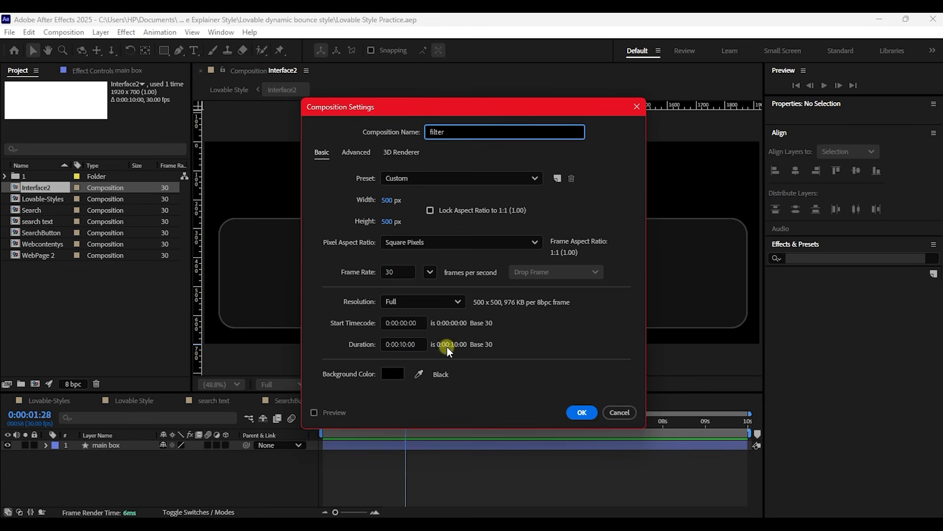
pyautogui.click(582, 412)
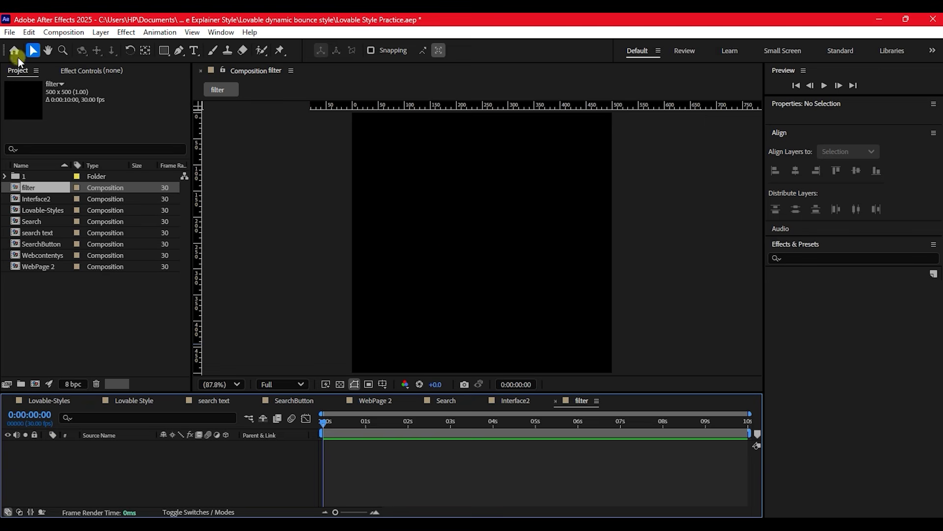
# Step: Draw a circle about 57 px across in the upper-left area of the filter composition and set its fill to None
pyautogui.click(164, 51)
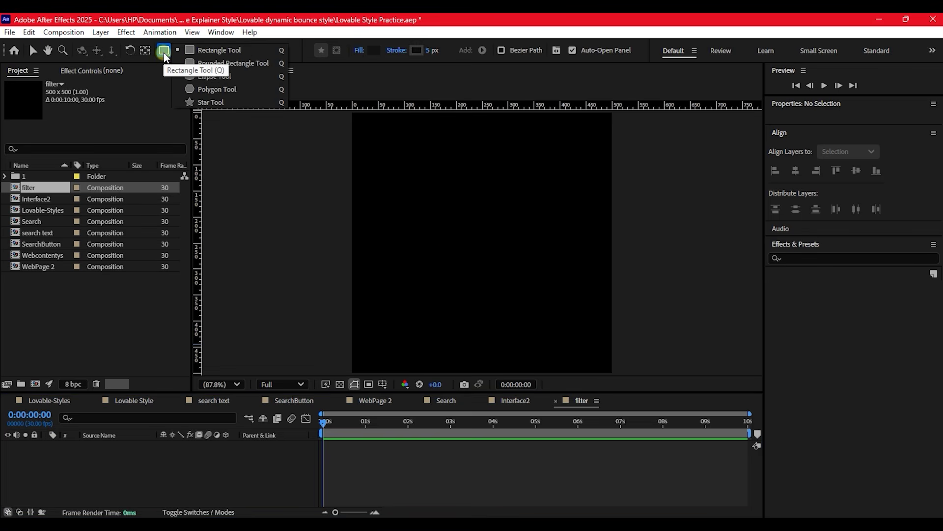
pyautogui.click(209, 76)
pyautogui.moveTo(433, 196)
pyautogui.mouseDown()
pyautogui.moveTo(461, 231)
pyautogui.moveTo(427, 212)
pyautogui.mouseUp()
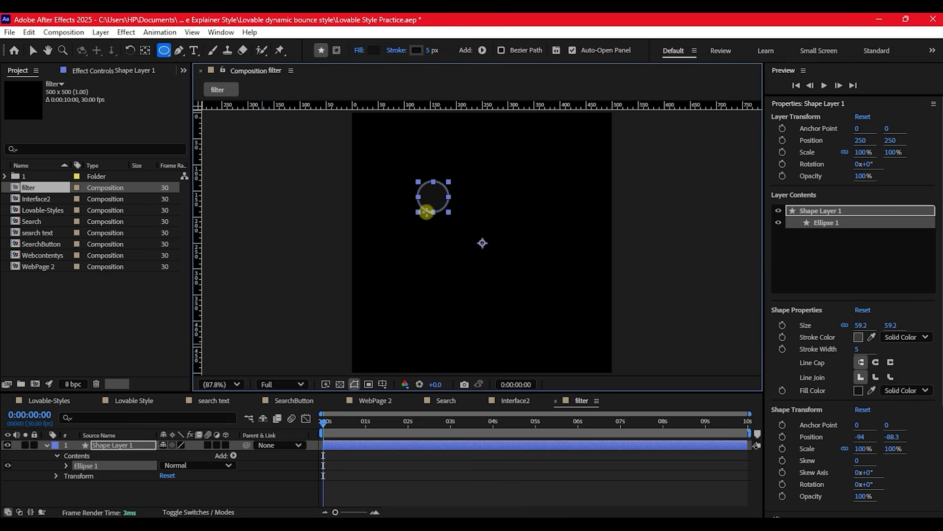
pyautogui.moveTo(427, 213); pyautogui.dragTo(432, 204)
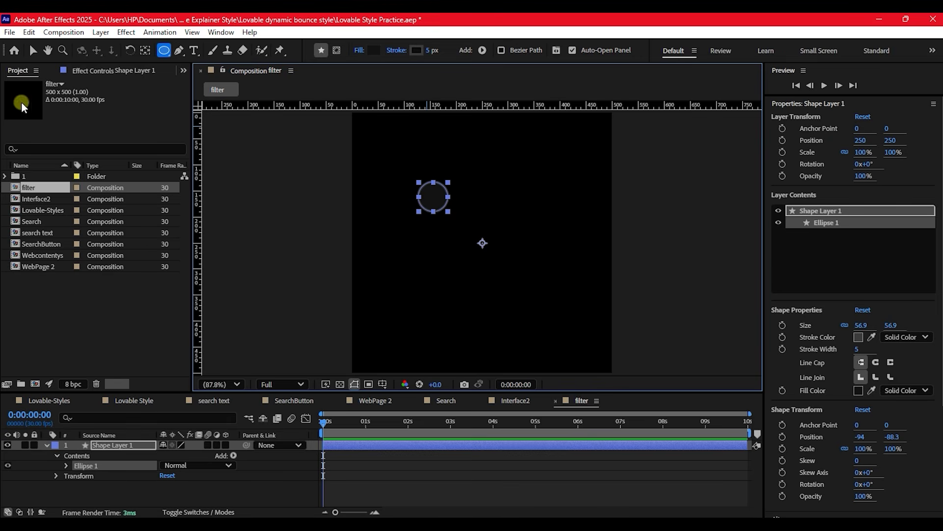
pyautogui.click(31, 52)
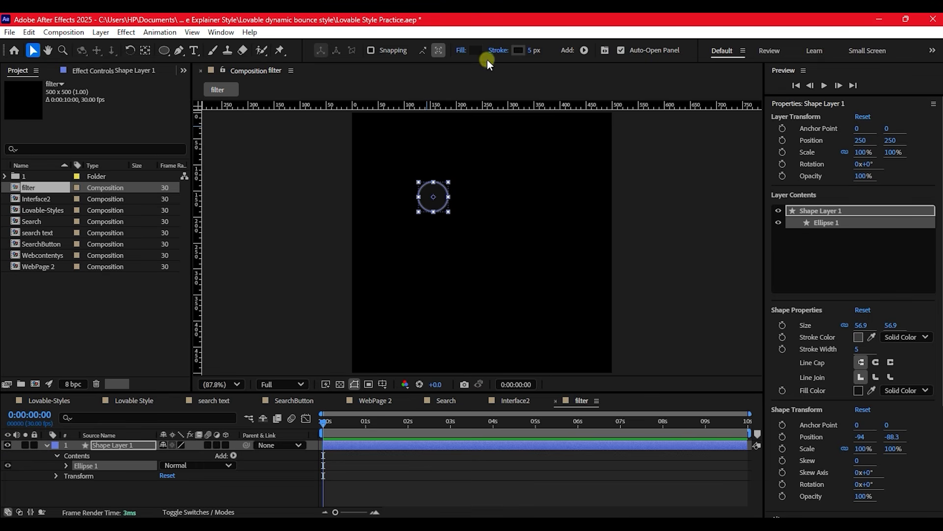
pyautogui.click(460, 51)
pyautogui.click(412, 239)
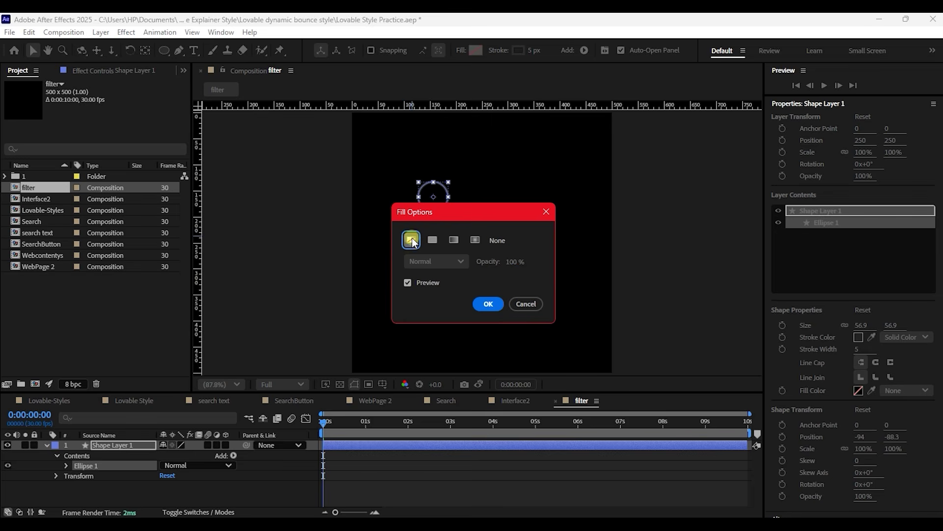
pyautogui.click(487, 303)
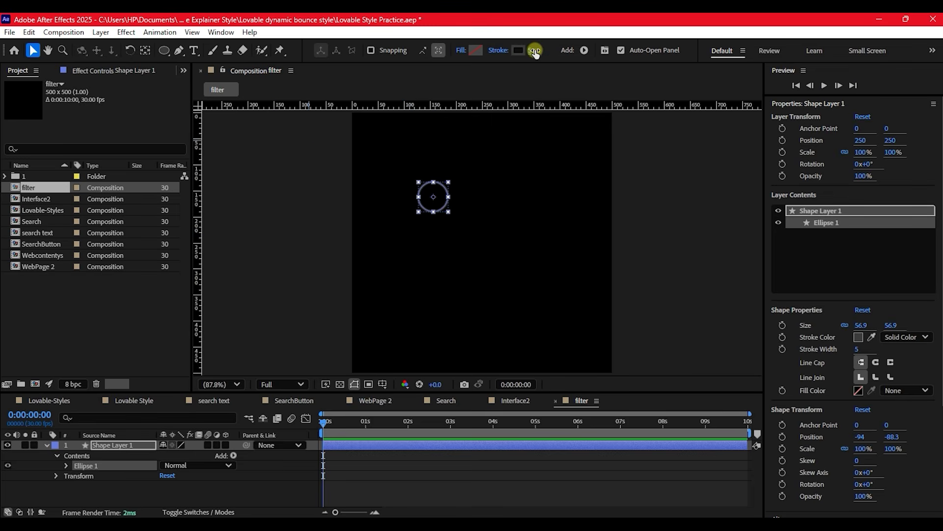
# Step: Set the circle's stroke width to 12 px and change the stroke to a lighter gray
pyautogui.moveTo(534, 50); pyautogui.dragTo(539, 53)
pyautogui.click(519, 50)
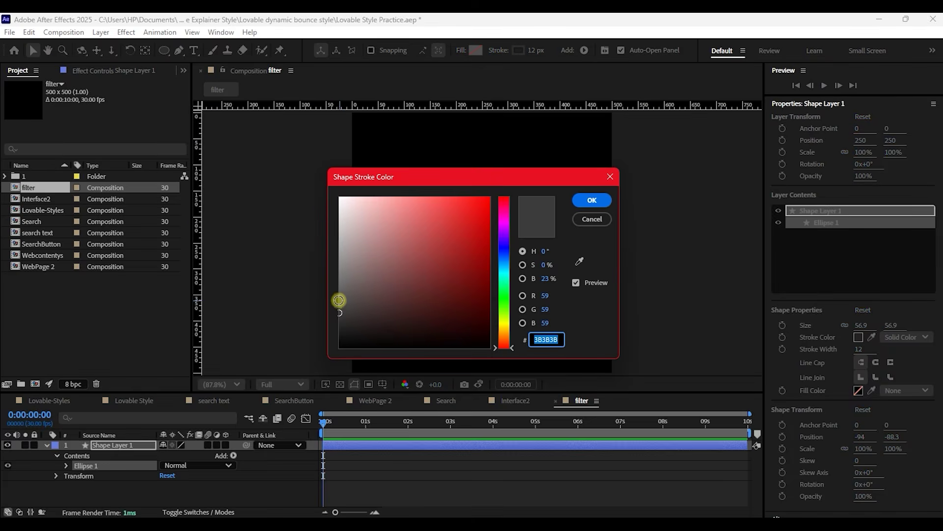
pyautogui.click(338, 301)
pyautogui.moveTo(339, 301); pyautogui.dragTo(335, 299)
pyautogui.click(591, 201)
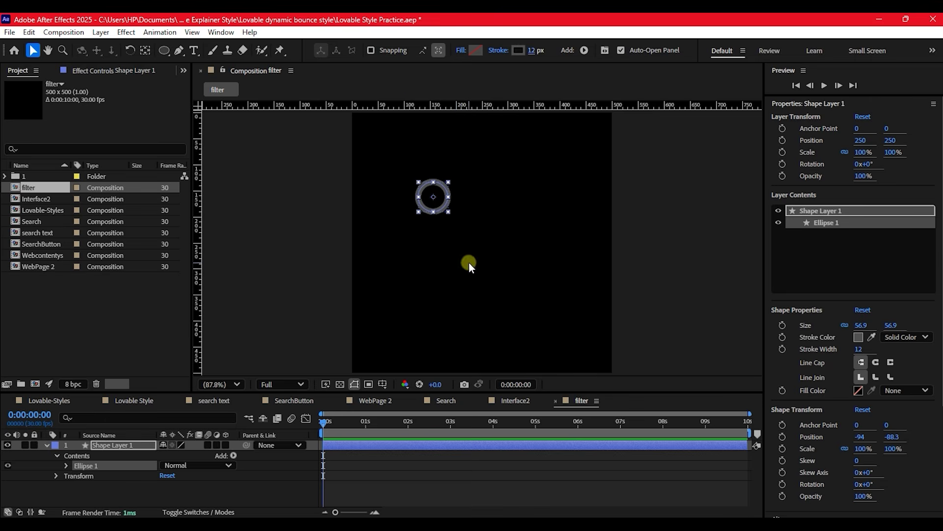
# Step: Deselect the ring layer and activate the Pen tool for drawing a separate shape
pyautogui.click(83, 486)
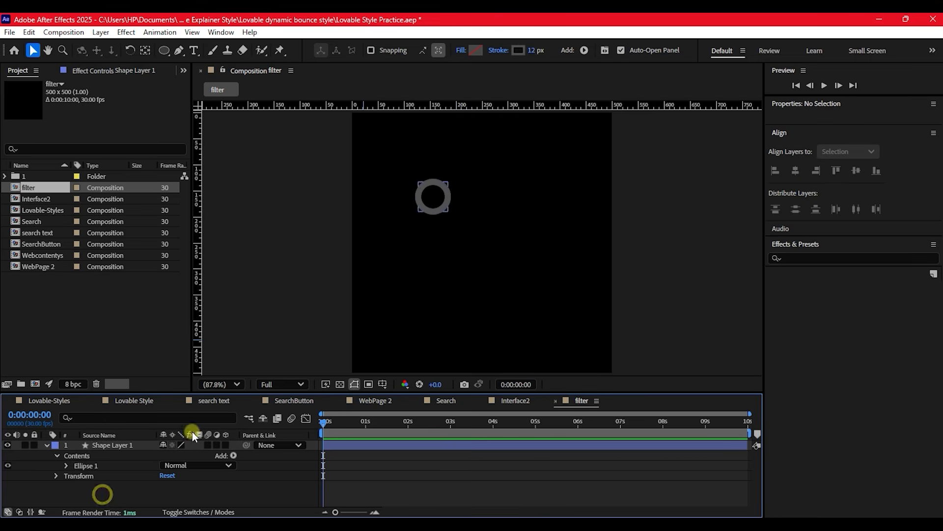
pyautogui.click(179, 51)
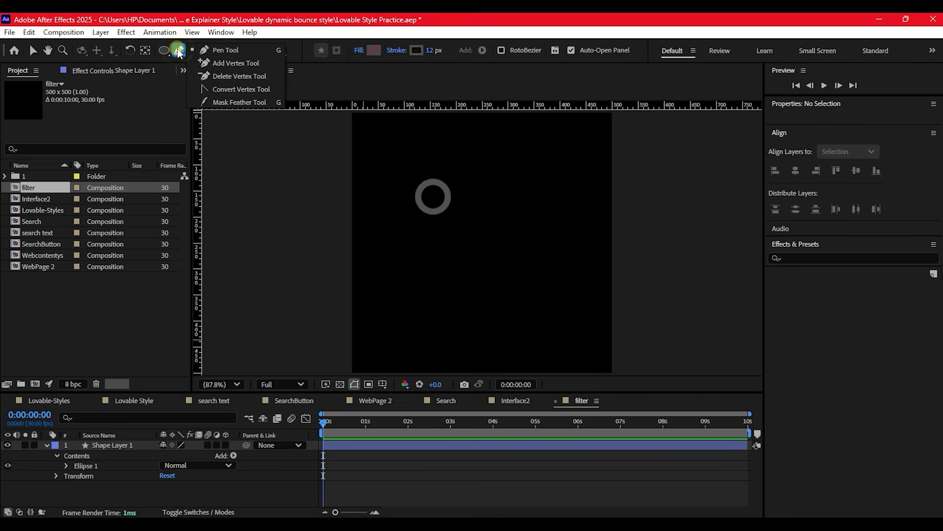
pyautogui.click(225, 52)
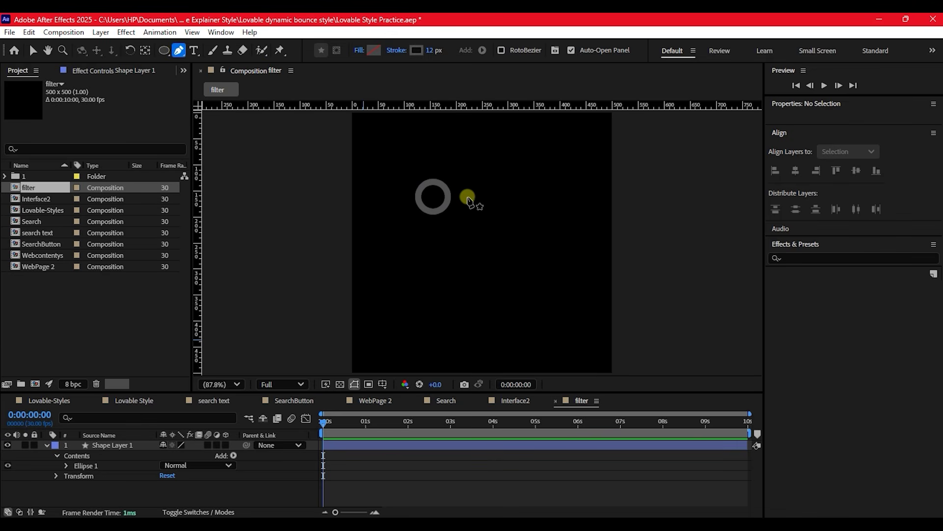
# Step: Draw a horizontal line just beside the ring with the Pen tool and set its stroke's line cap to Round Cap
pyautogui.click(459, 196)
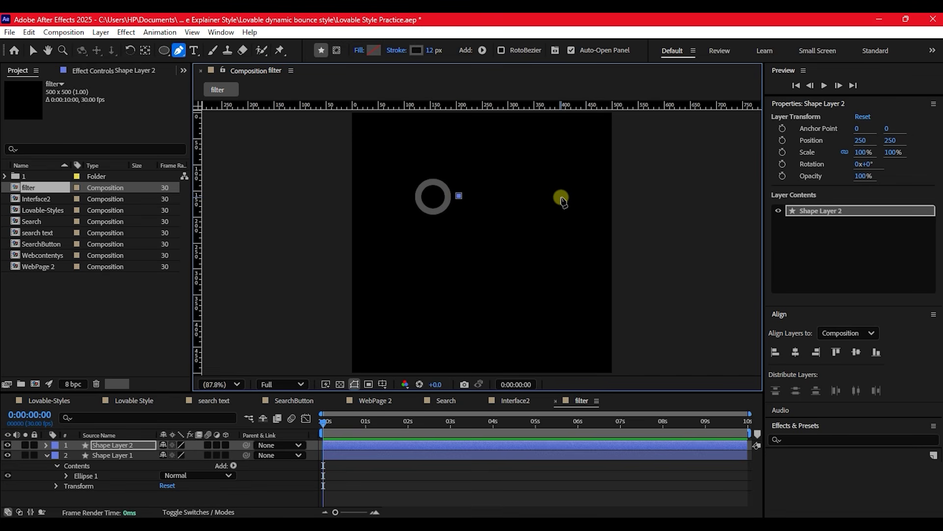
pyautogui.click(558, 196)
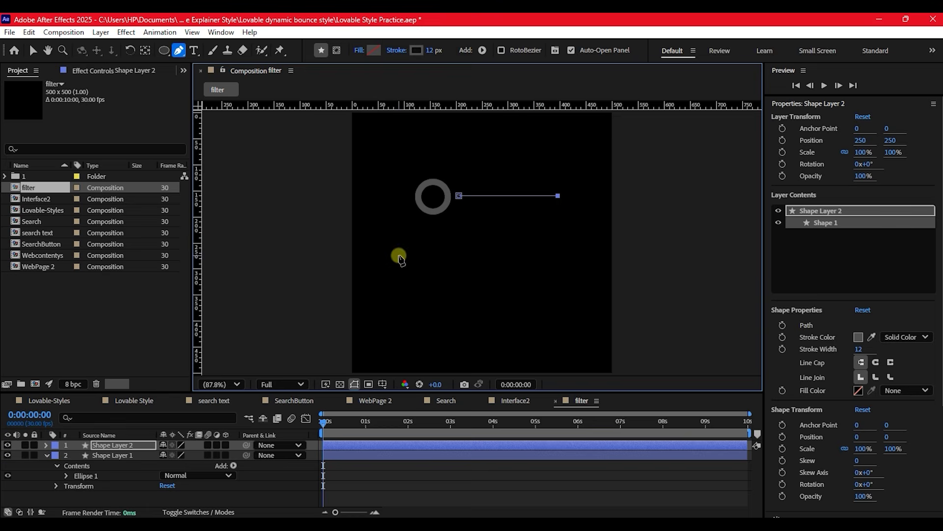
pyautogui.click(46, 445)
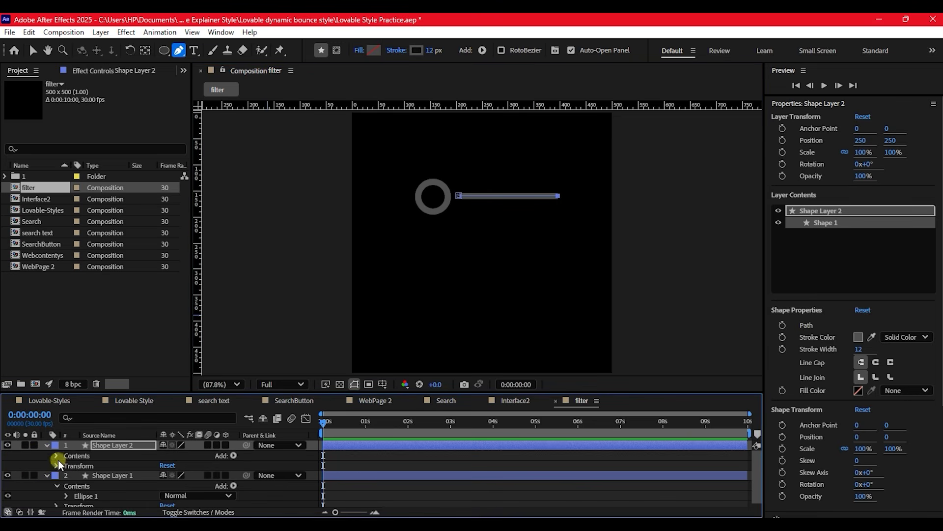
pyautogui.click(56, 455)
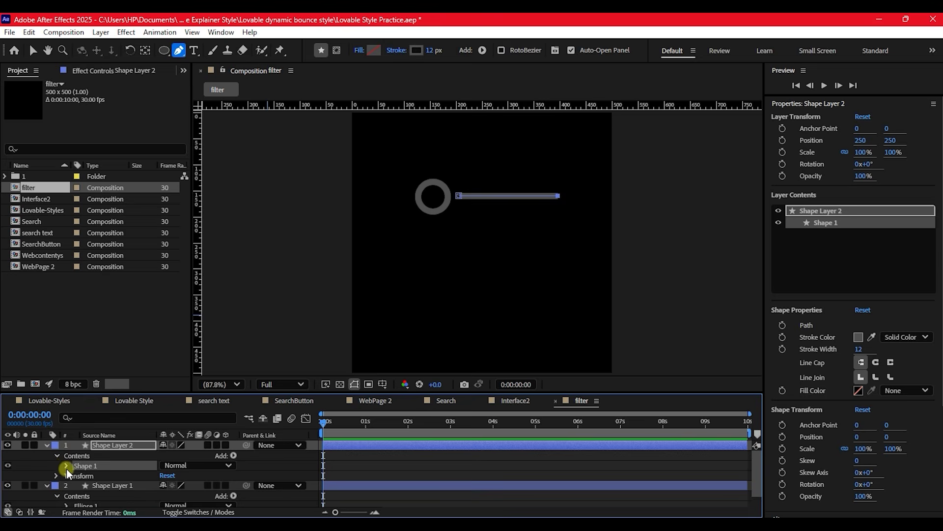
pyautogui.click(66, 465)
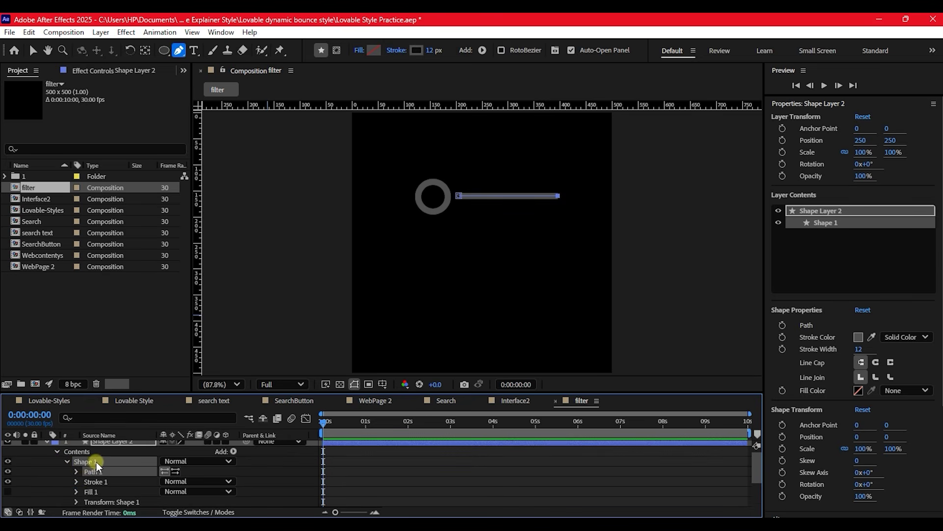
pyautogui.click(75, 482)
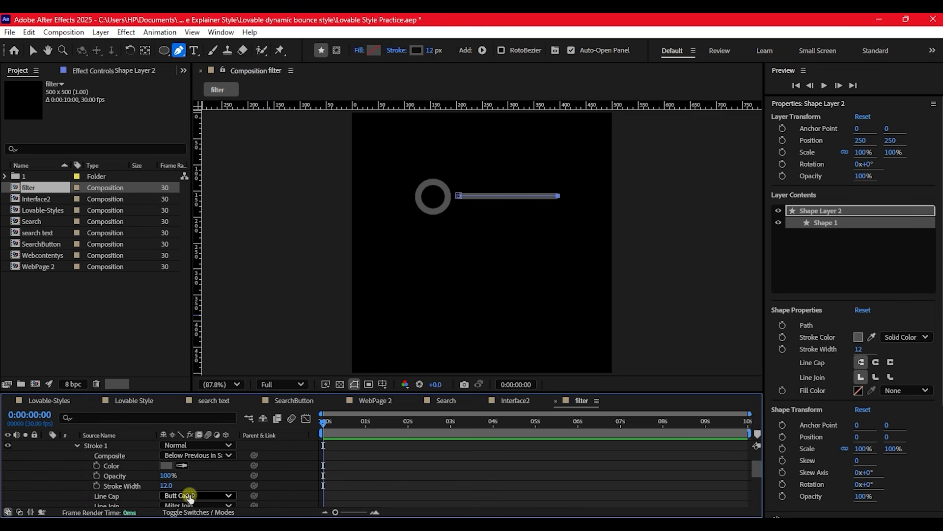
pyautogui.click(190, 496)
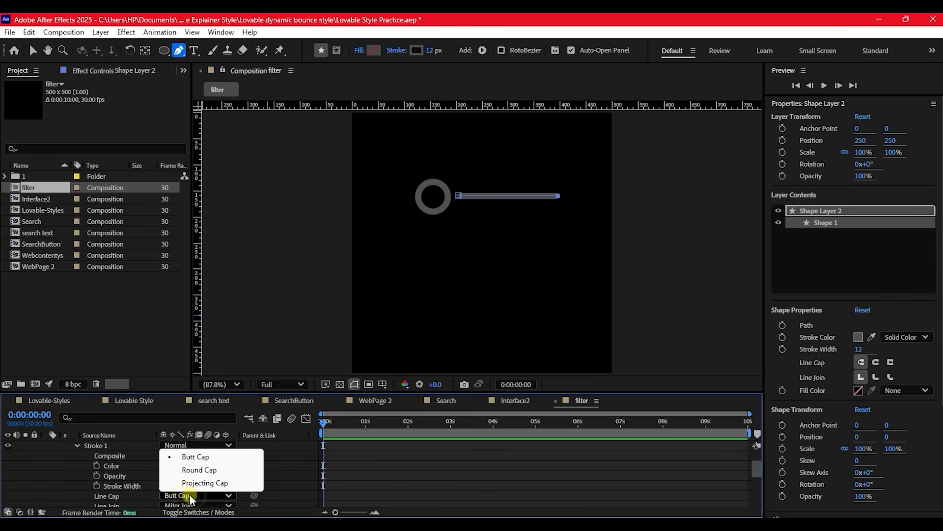
pyautogui.click(191, 469)
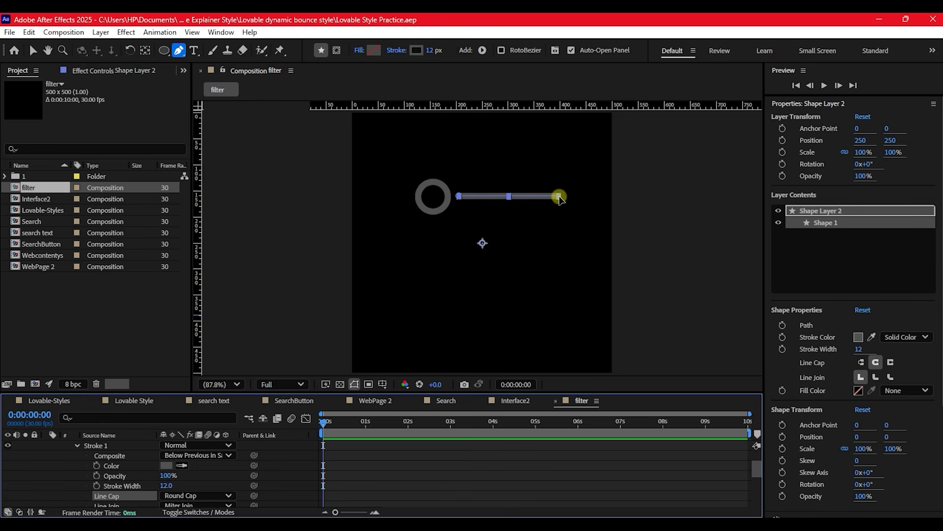
# Step: Shorten the line to about 100 px by moving its outer endpoint toward the ring, and set its stroke width to 15 px
pyautogui.moveTo(560, 198); pyautogui.dragTo(511, 198)
pyautogui.click(42, 64)
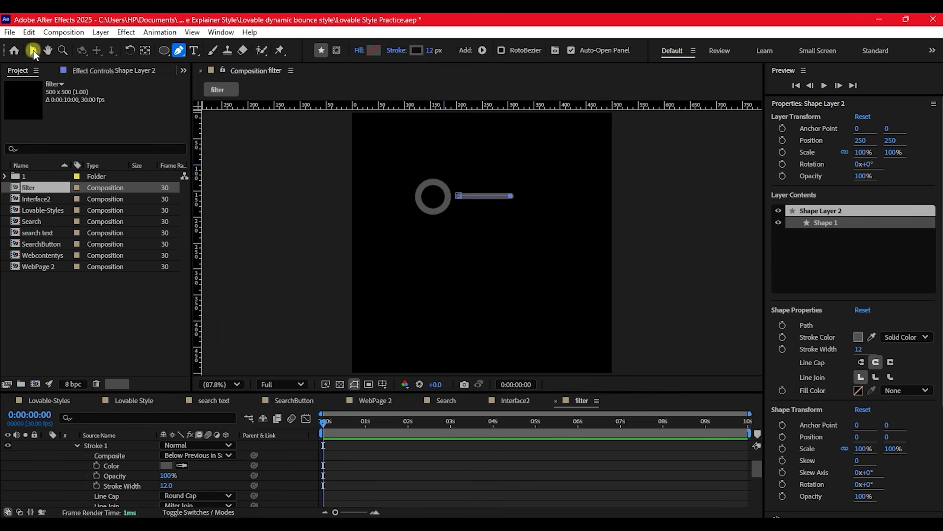
pyautogui.click(34, 50)
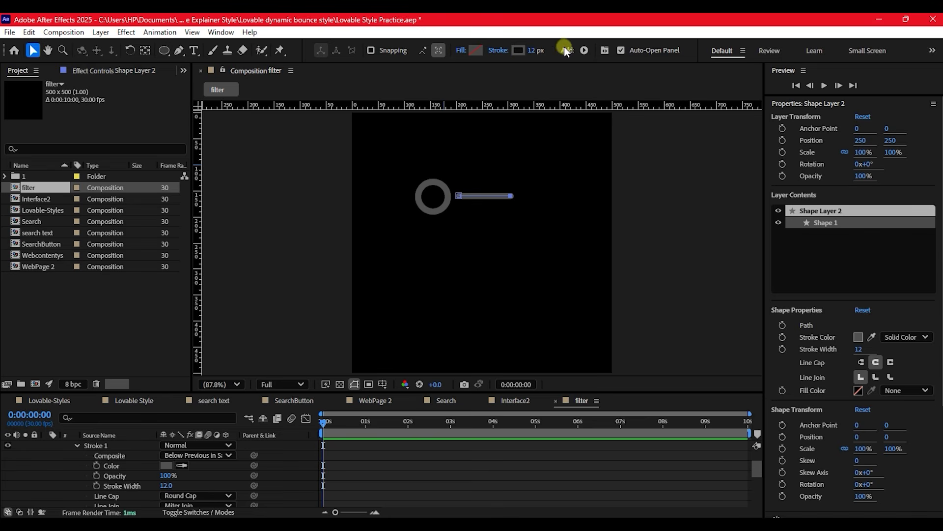
pyautogui.moveTo(532, 50)
pyautogui.mouseDown()
pyautogui.moveTo(544, 49)
pyautogui.moveTo(535, 48)
pyautogui.mouseUp()
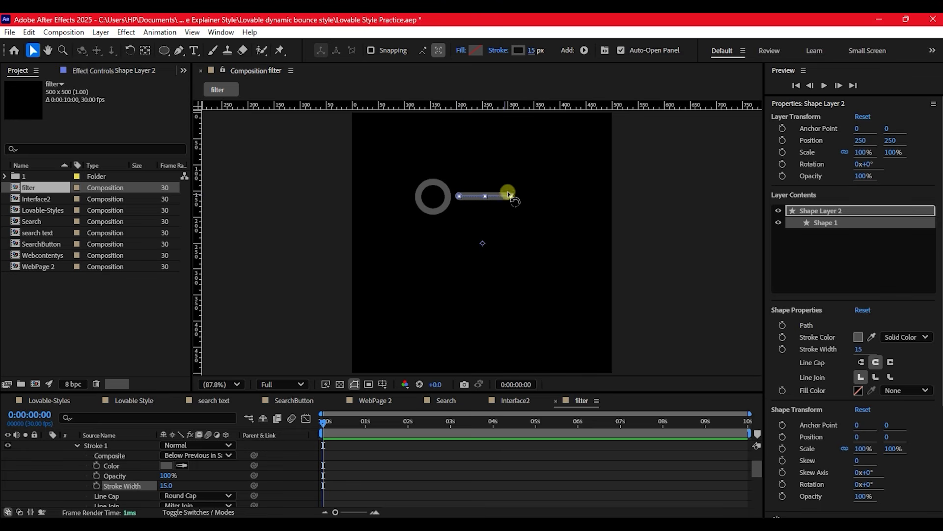
# Step: Shift the ring and line layers together horizontally by setting both X positions to 281
pyautogui.scroll(2, 107, 456)
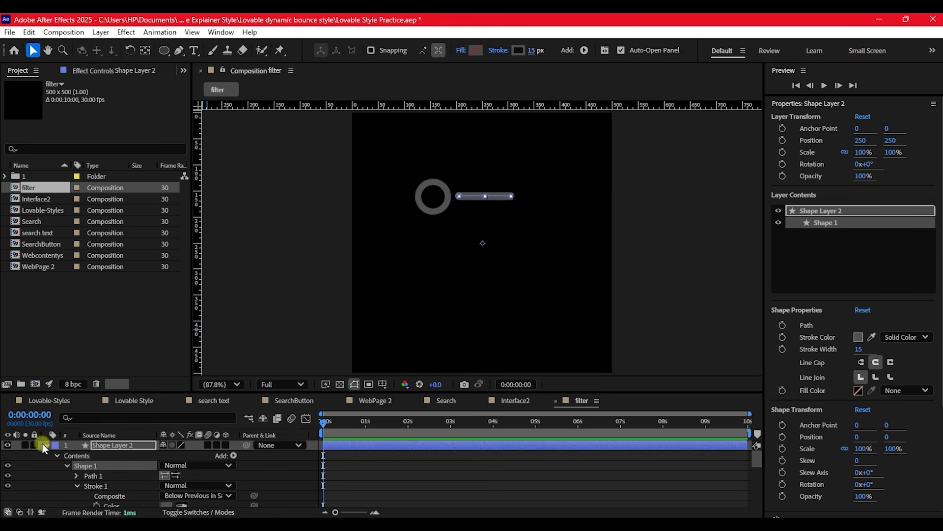
pyautogui.click(47, 445)
pyautogui.keyDown('shift'); pyautogui.click(105, 455); pyautogui.keyUp('shift')
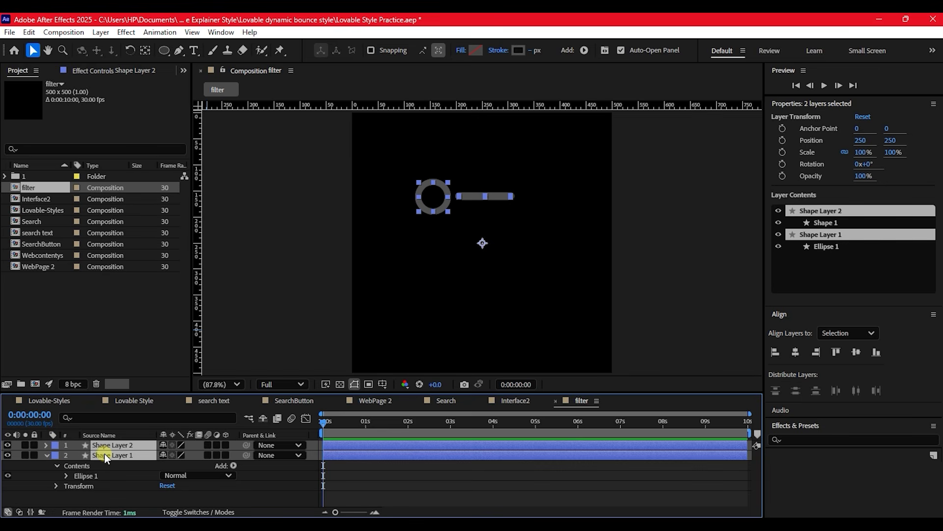
pyautogui.moveTo(19, 523)
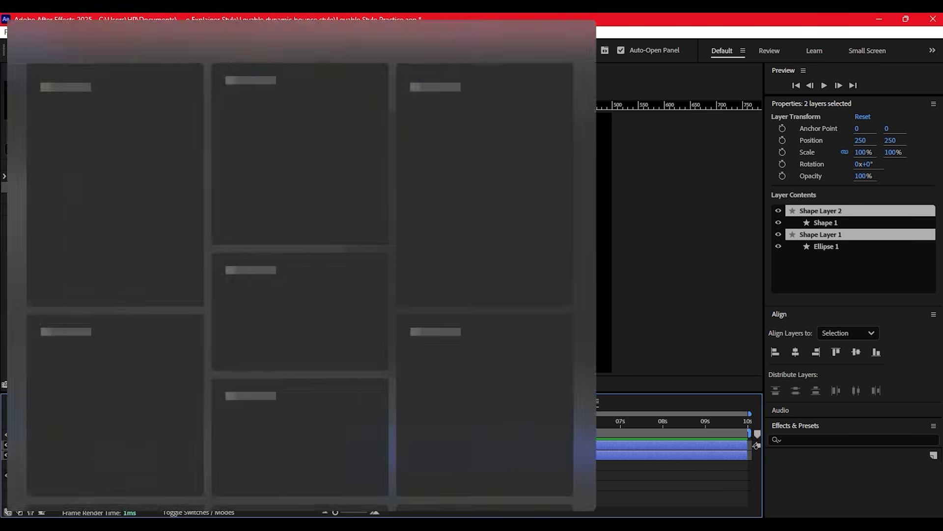
pyautogui.press('s')
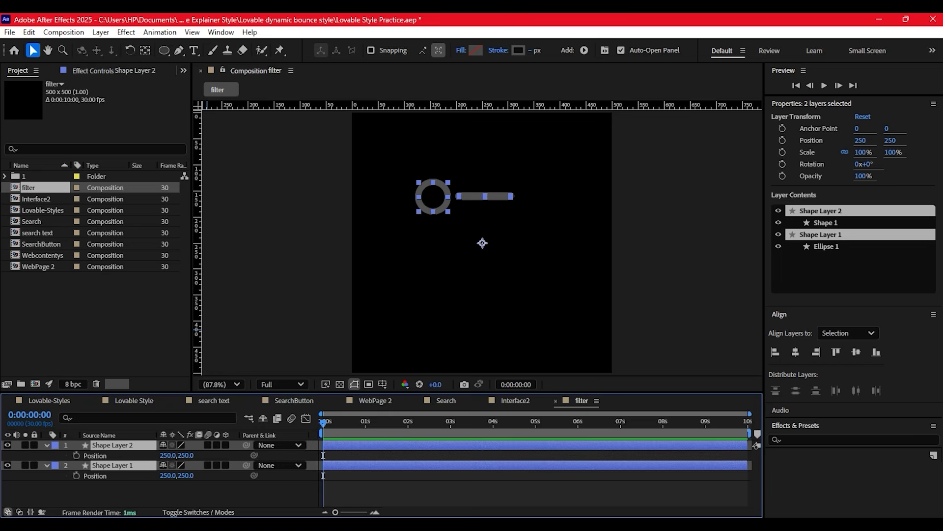
pyautogui.moveTo(631, 524)
pyautogui.moveTo(167, 475); pyautogui.dragTo(187, 473)
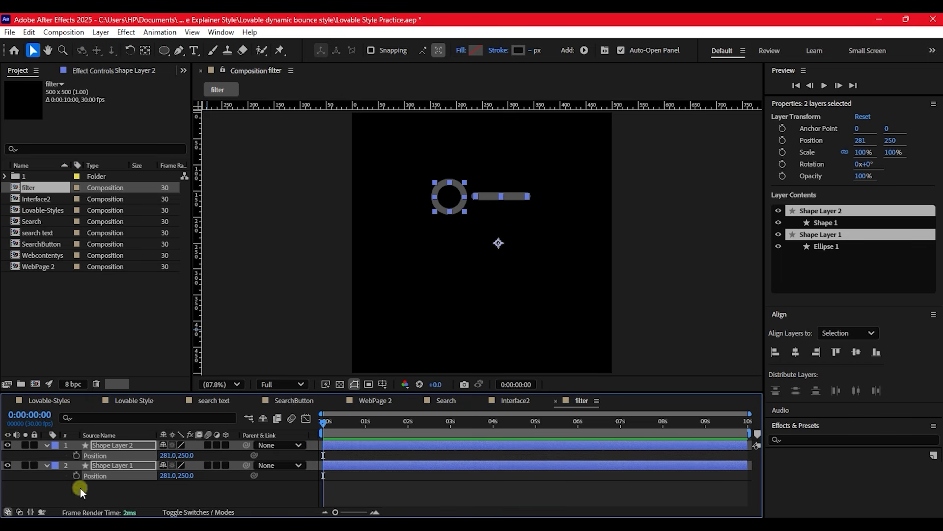
pyautogui.click(49, 483)
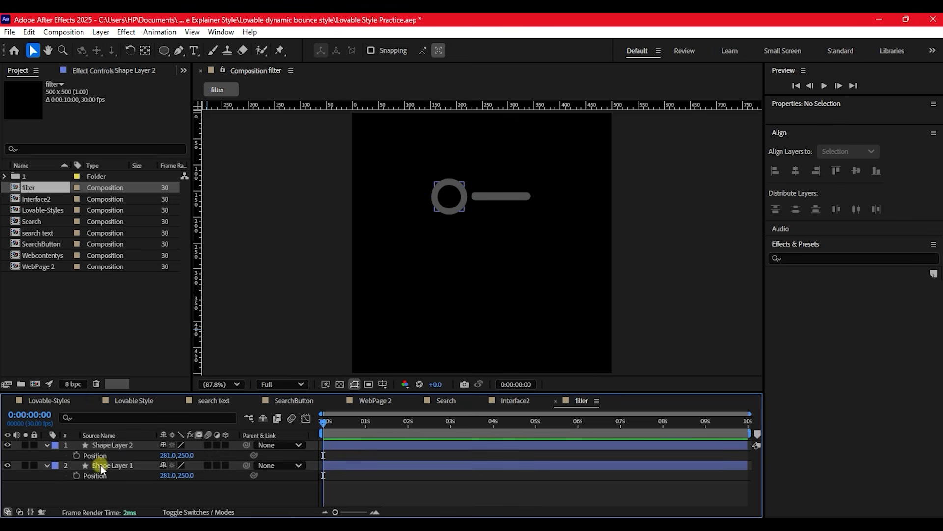
# Step: Set the ring's stroke width to 15 px
pyautogui.click(108, 464)
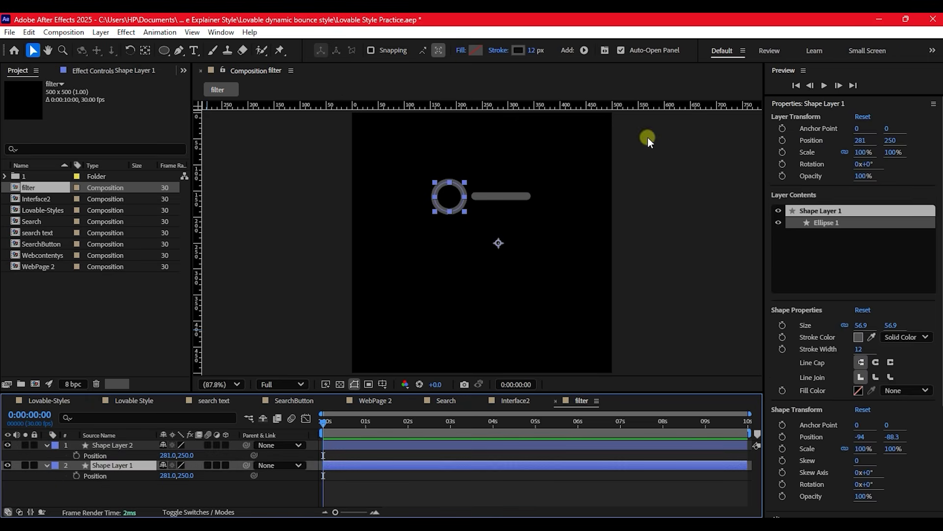
pyautogui.click(537, 53)
pyautogui.click(531, 65)
pyautogui.moveTo(533, 51); pyautogui.dragTo(538, 52)
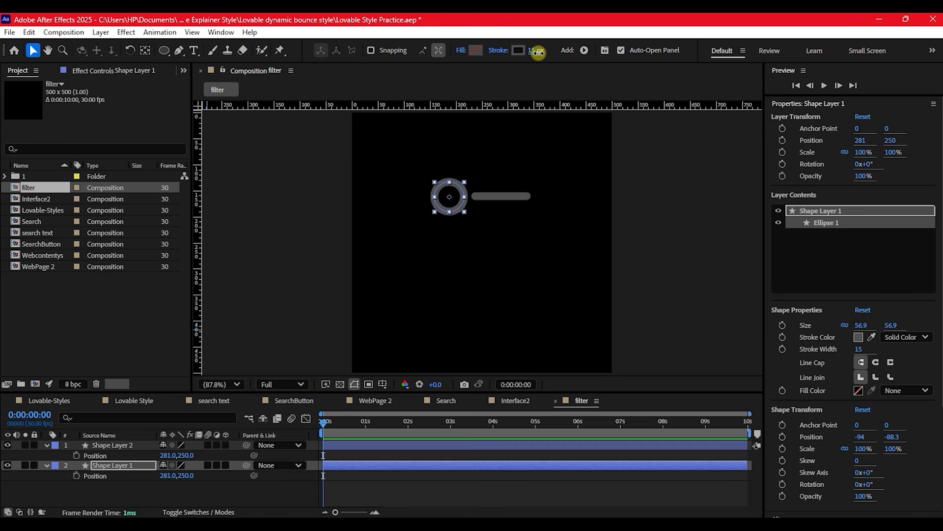
# Step: Duplicate the ring and line layers and group the two copies together above the originals in the layer stack
pyautogui.click(97, 468)
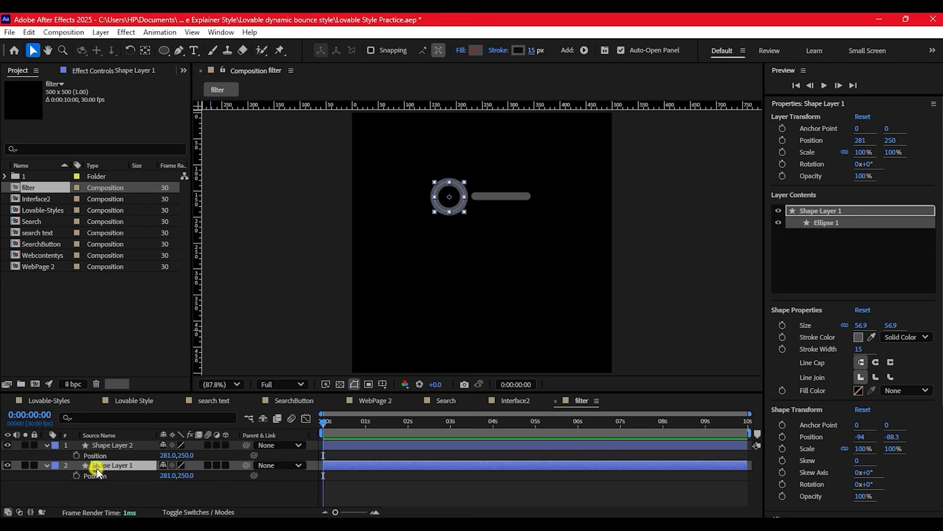
pyautogui.keyDown('ctrl'); pyautogui.click(111, 444); pyautogui.keyUp('ctrl')
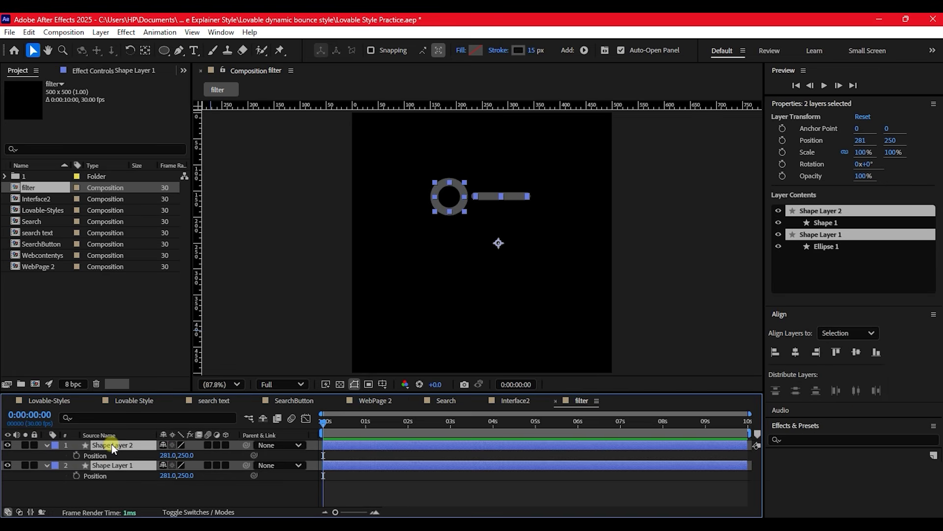
pyautogui.hotkey('ctrl', 'd')
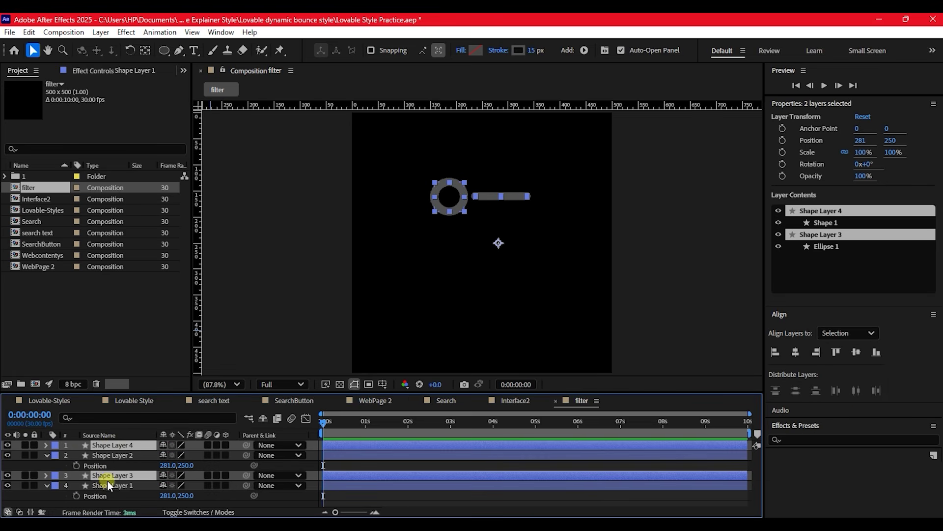
pyautogui.moveTo(109, 475); pyautogui.dragTo(123, 453)
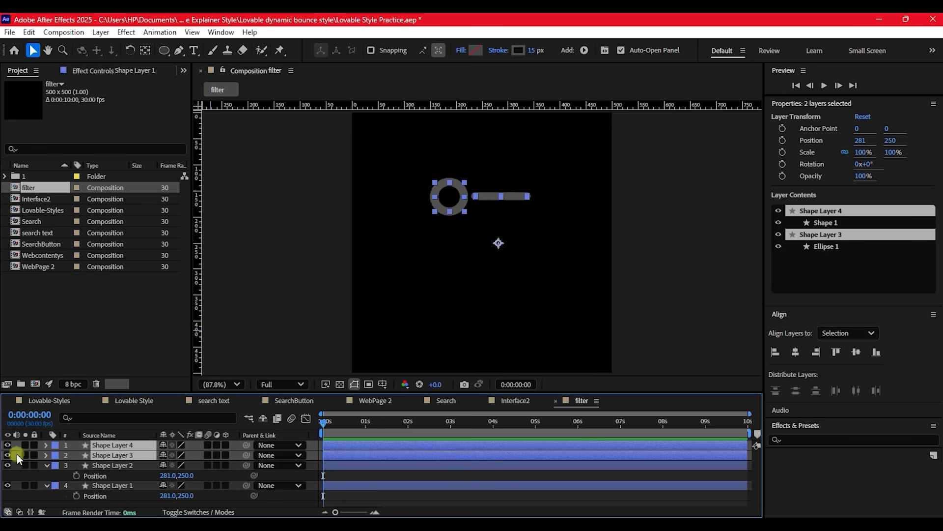
# Step: Give the duplicated ring and line layers a Yellow label and set their Y positions to 300
pyautogui.click(53, 455)
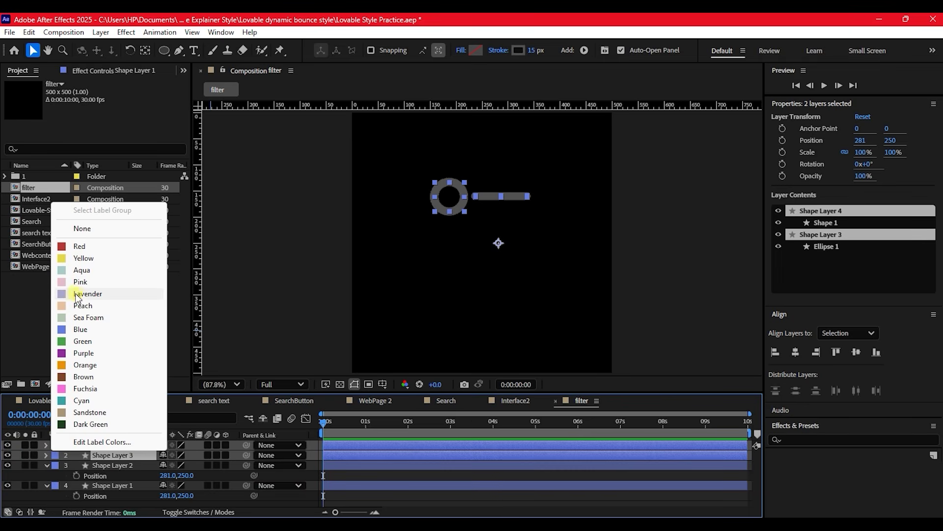
pyautogui.click(86, 258)
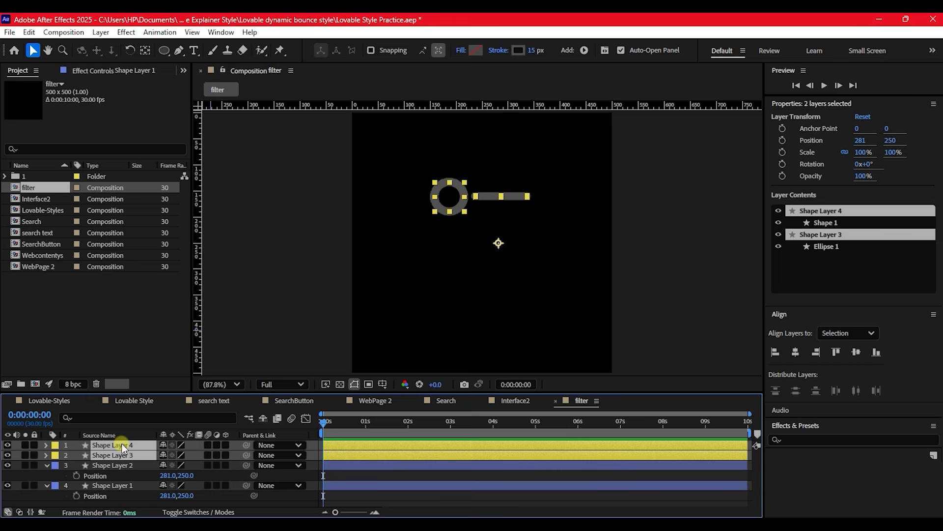
pyautogui.press('p')
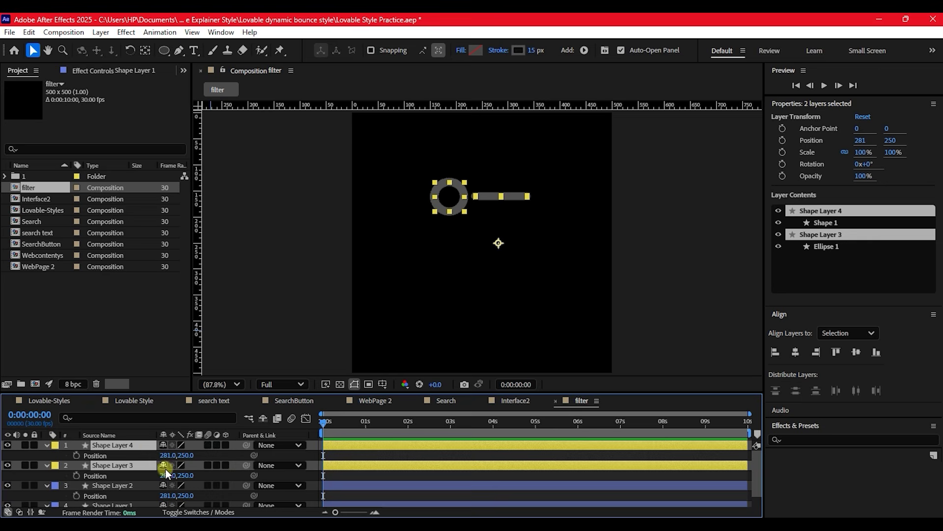
pyautogui.moveTo(186, 474); pyautogui.dragTo(242, 446)
pyautogui.moveTo(251, 449); pyautogui.dragTo(244, 449)
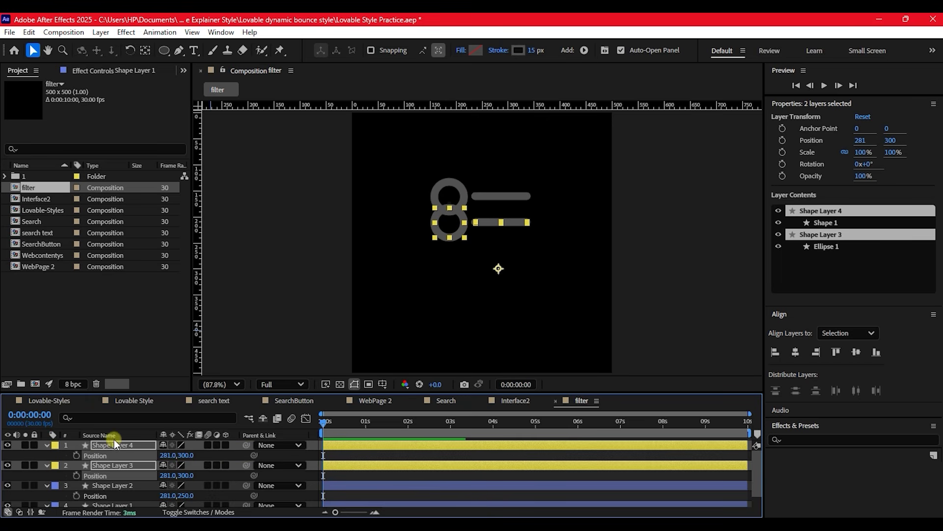
pyautogui.click(59, 455)
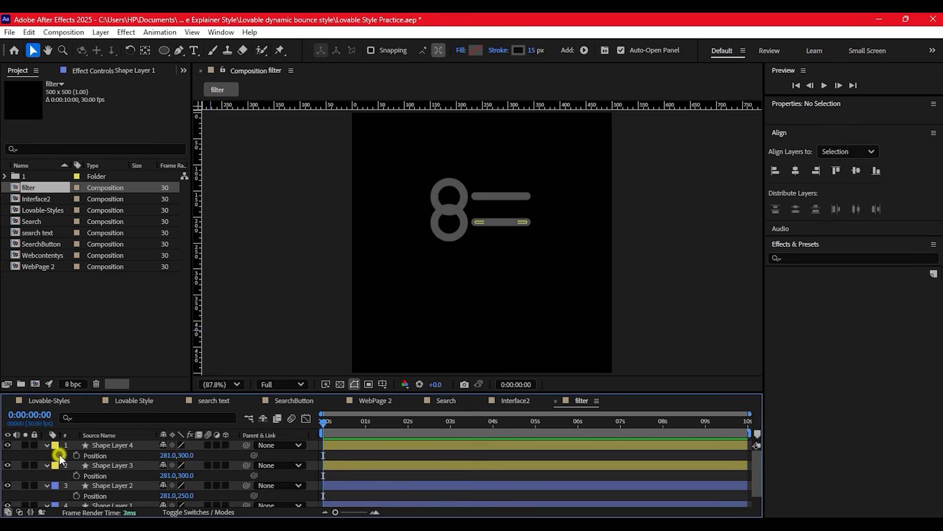
# Step: Mirror the second row's arrangement by setting the duplicated ring's X position to 427 and the duplicated line's X position to 230
pyautogui.click(117, 445)
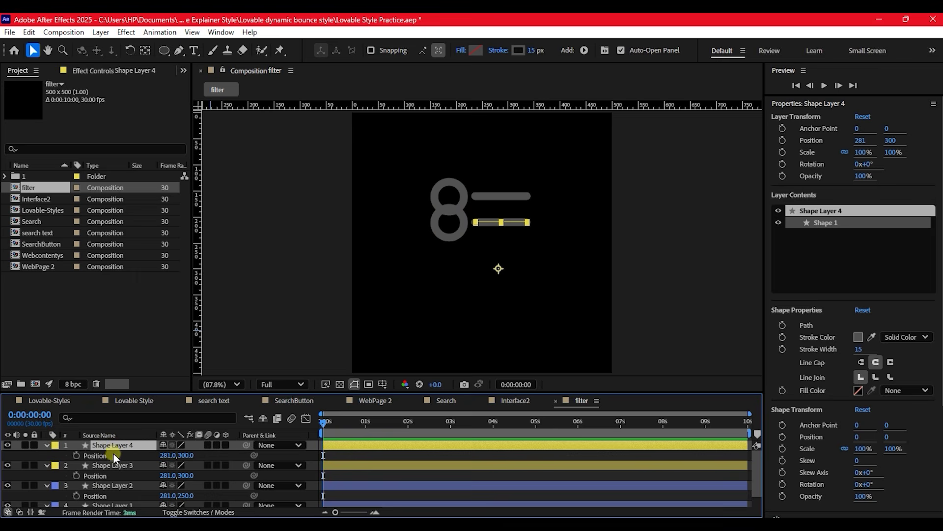
pyautogui.click(111, 466)
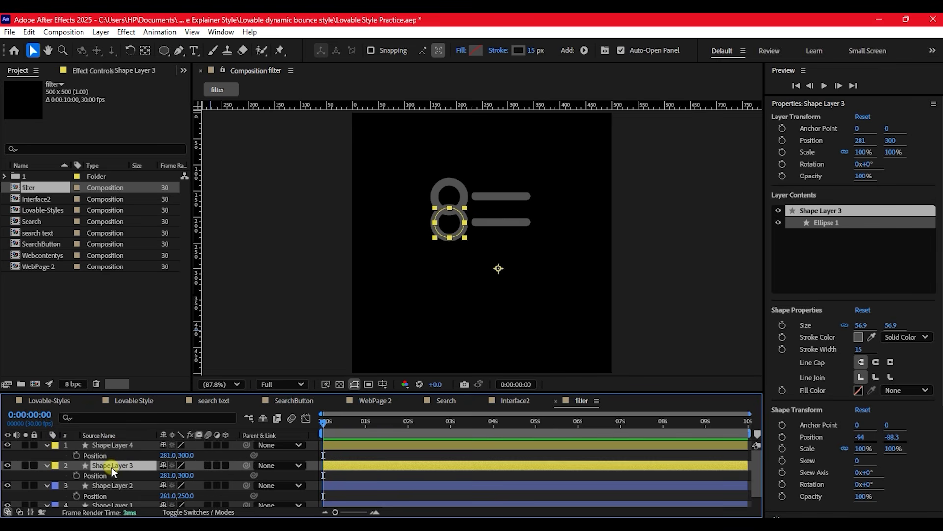
pyautogui.moveTo(168, 475); pyautogui.dragTo(253, 475)
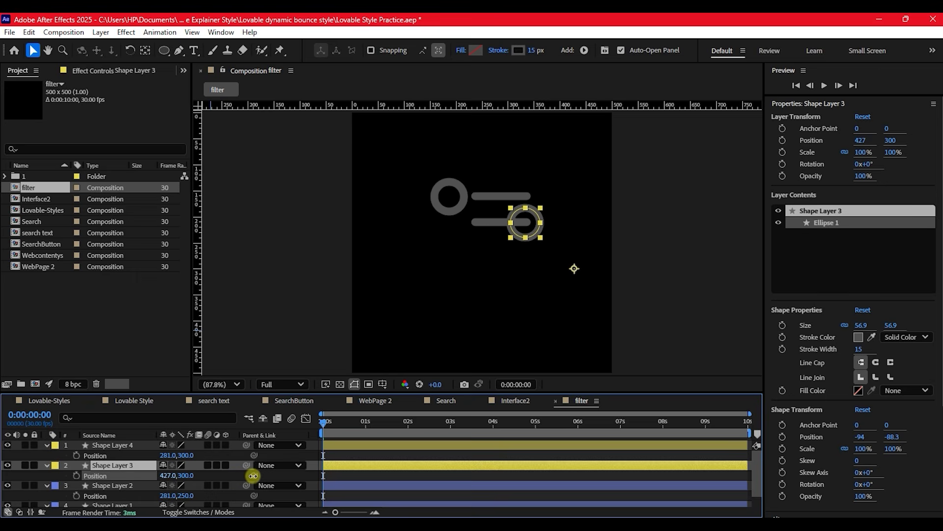
pyautogui.click(101, 447)
pyautogui.moveTo(167, 455); pyautogui.dragTo(140, 456)
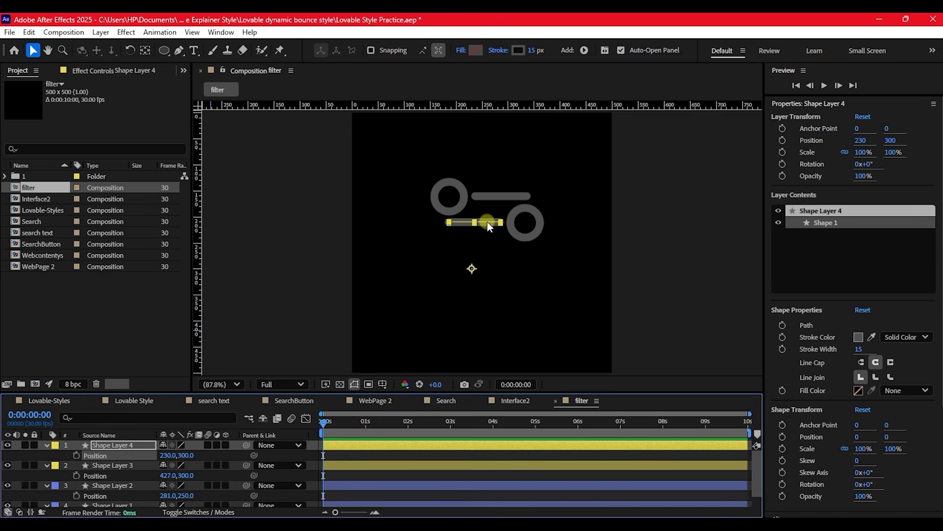
# Step: Lower the duplicated ring and line together by setting their Y positions to 303
pyautogui.click(107, 449)
pyautogui.keyDown('shift'); pyautogui.click(105, 465); pyautogui.keyUp('shift')
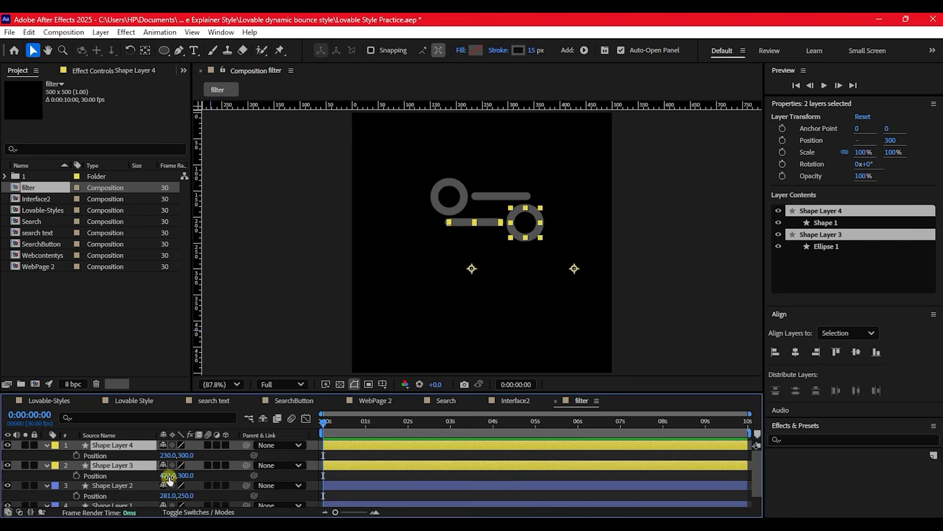
pyautogui.moveTo(189, 480); pyautogui.dragTo(190, 475)
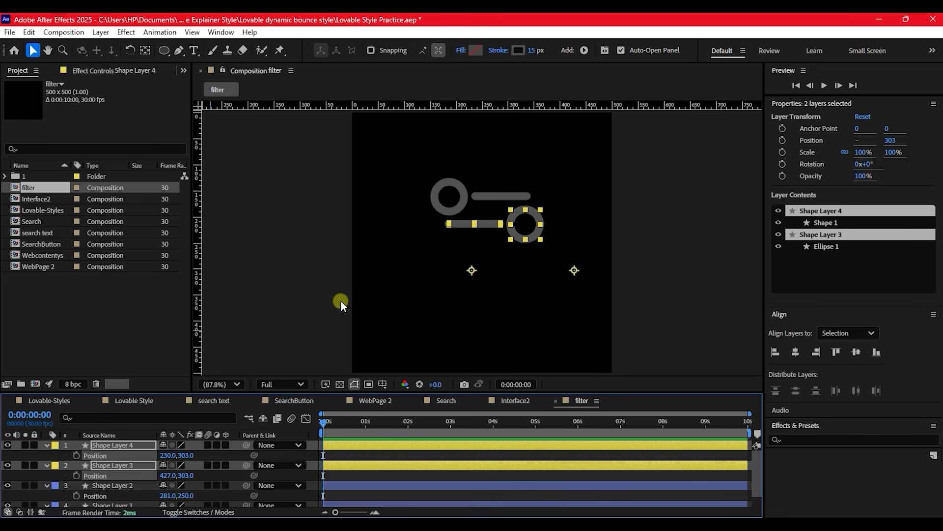
pyautogui.click(45, 457)
pyautogui.click(108, 445)
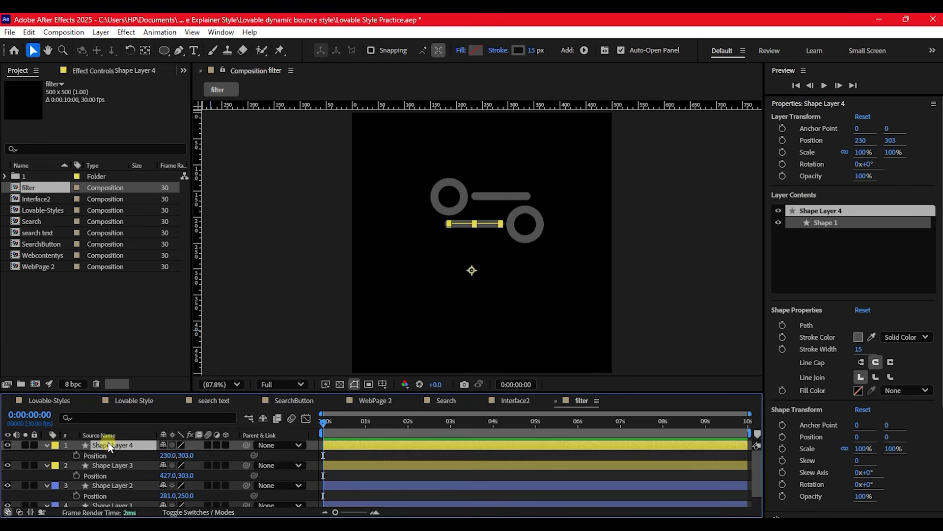
# Step: Try to scale the duplicated second-row ring to 80%
pyautogui.click(111, 466)
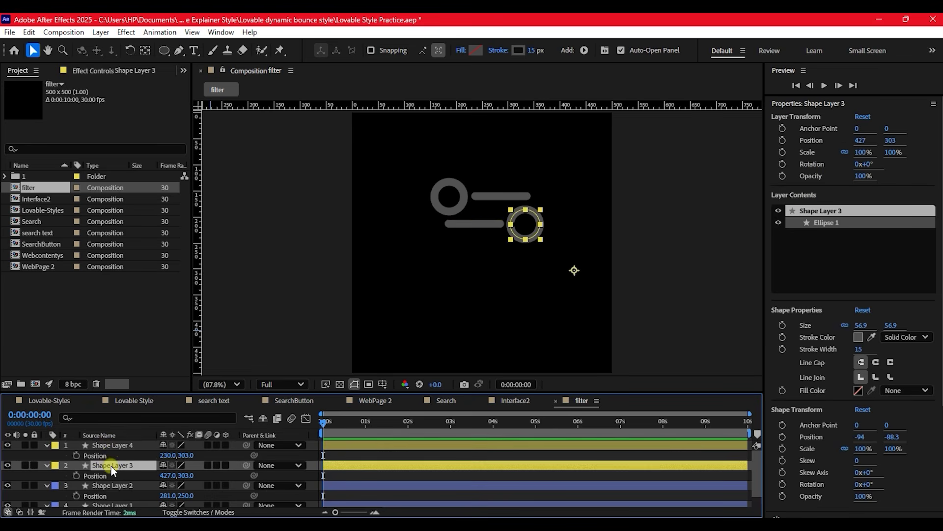
pyautogui.press('s')
pyautogui.click(175, 475)
pyautogui.write('80')
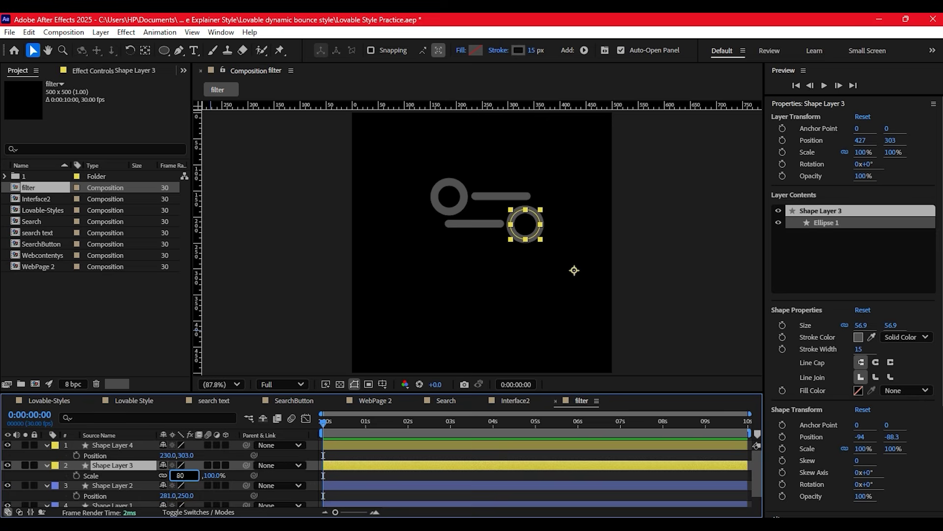
pyautogui.press('Return')
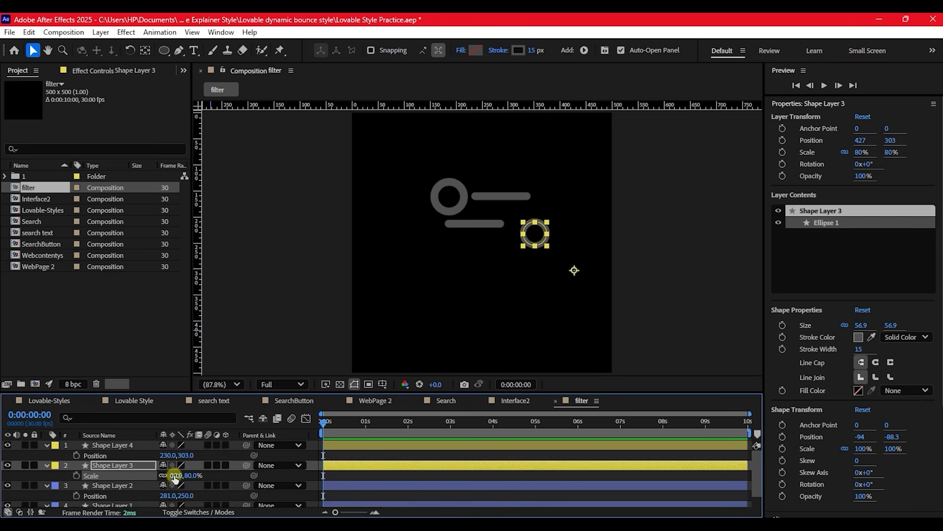
pyautogui.hotkey('ctrl', 'z')
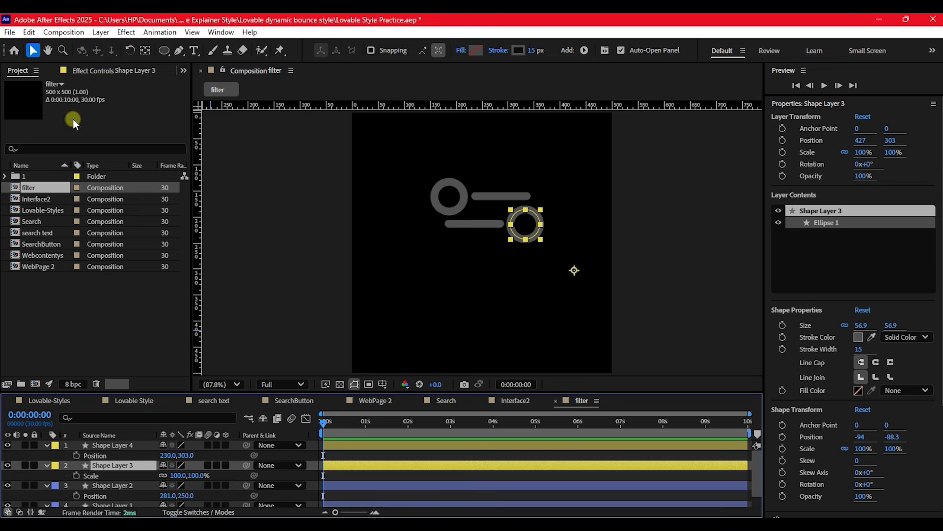
# Step: Scale the second-row ring to 80% around its centered anchor point and move it to about X 325, against the end of its line
pyautogui.click(142, 50)
pyautogui.hotkey('ctrl', 'alt', 'Home')
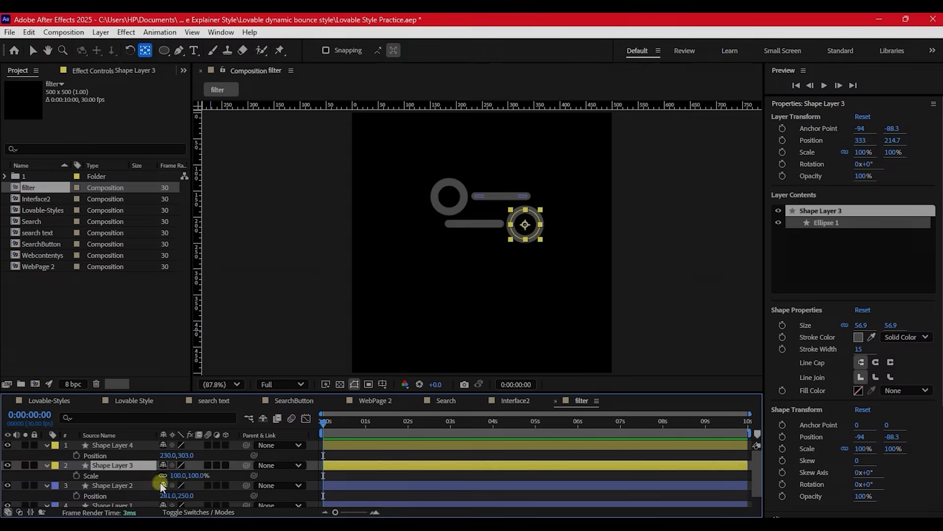
pyautogui.click(172, 473)
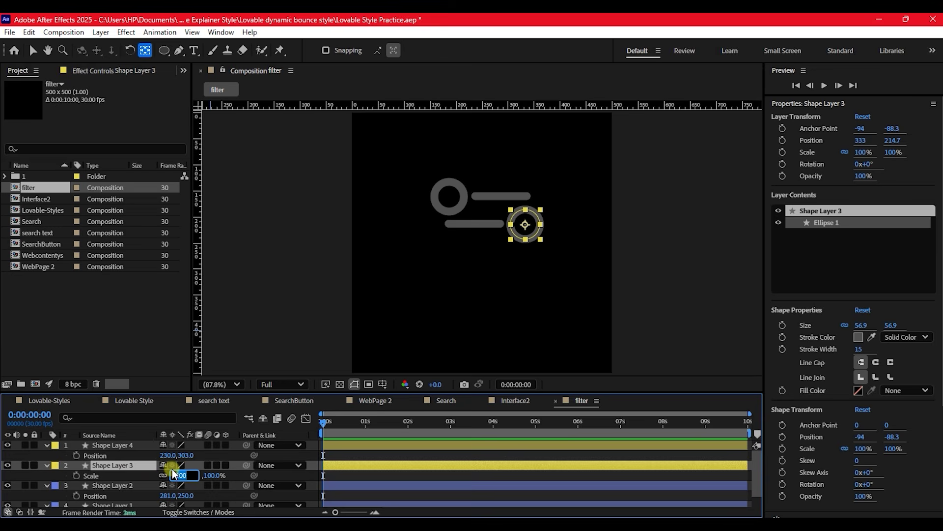
pyautogui.write('80')
pyautogui.press('Return')
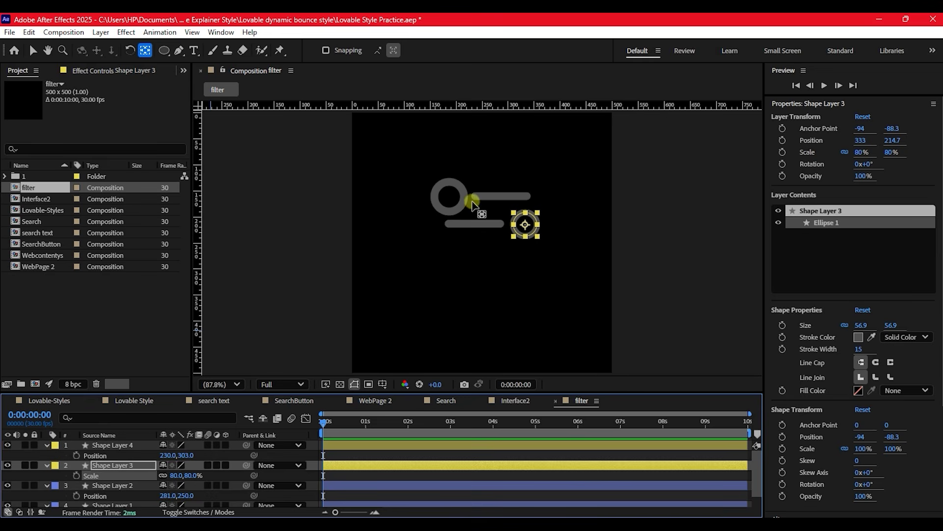
pyautogui.press('v')
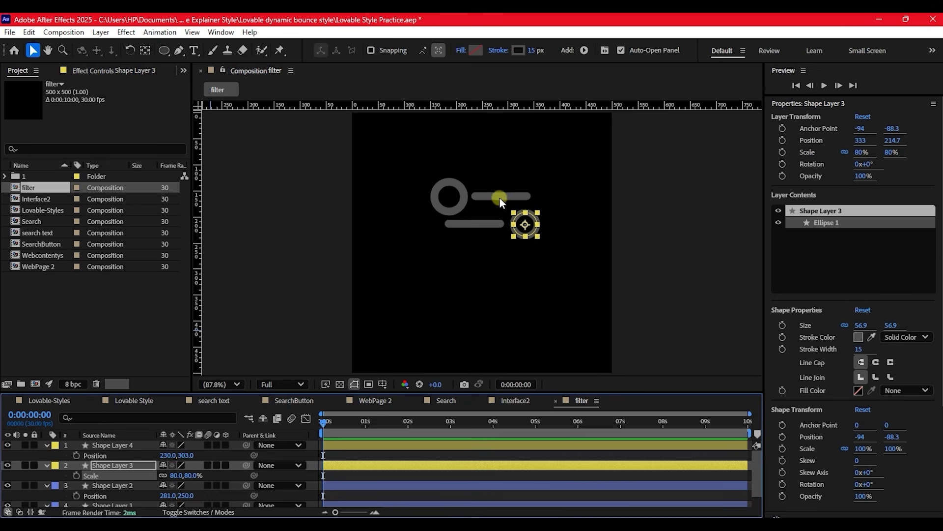
pyautogui.moveTo(525, 225); pyautogui.dragTo(521, 224)
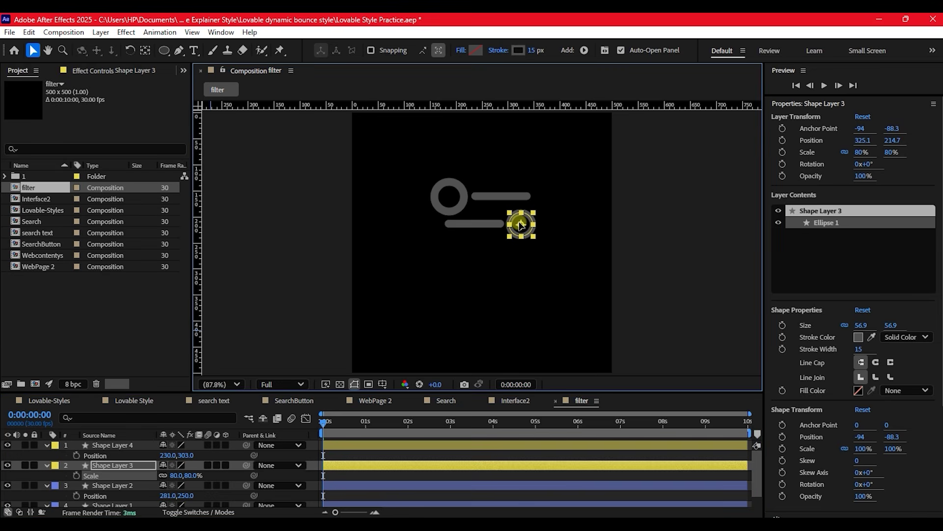
# Step: Scale the first-row ring to 80% around its centered anchor point and bring it closer to its line at about X 198
pyautogui.click(440, 197)
pyautogui.click(147, 54)
pyautogui.keyDown('ctrl'); pyautogui.doubleClick(147, 54); pyautogui.keyUp('ctrl')
pyautogui.click(32, 50)
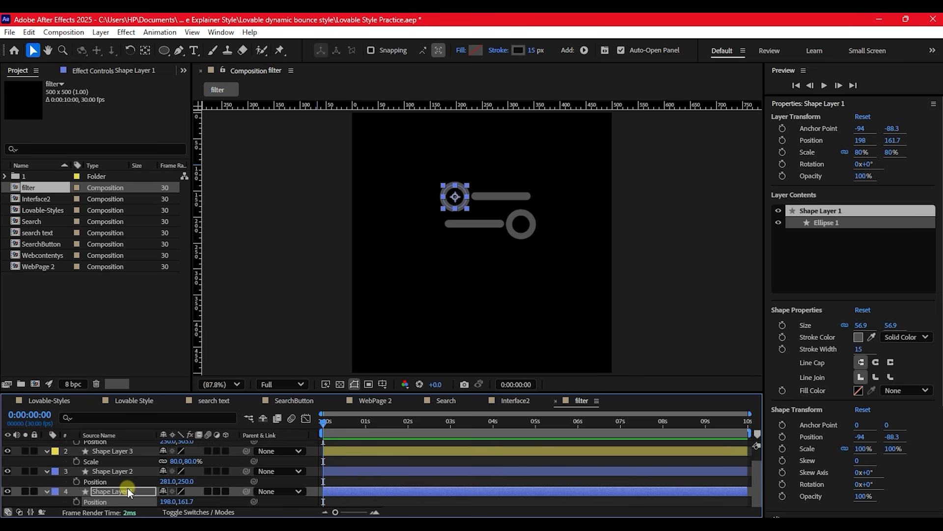
# Step: Move all four ring and line layers down together so the filter icon is vertically centered in its composition
pyautogui.hotkey('ctrl', 'a')
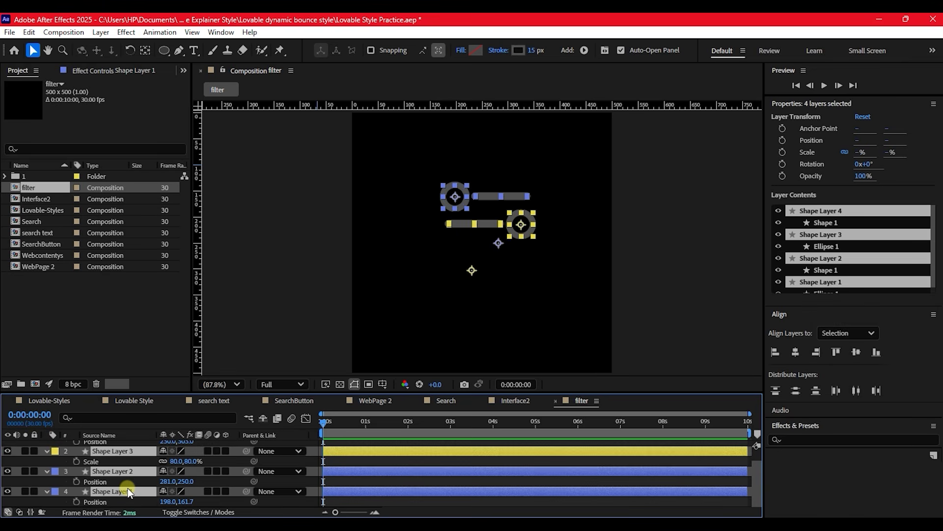
pyautogui.hotkey('ctrl', '`')
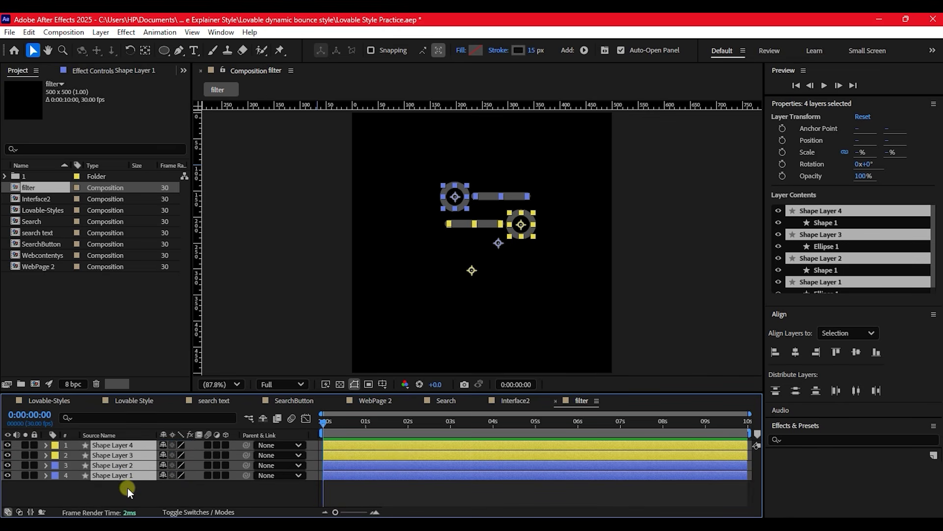
pyautogui.press('p')
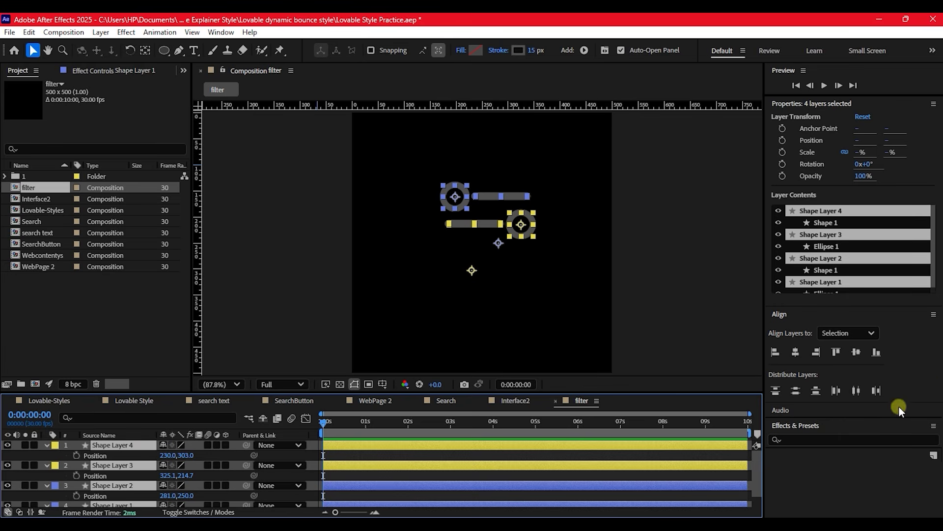
pyautogui.scroll(-1, 185, 507)
pyautogui.moveTo(185, 507); pyautogui.dragTo(219, 514)
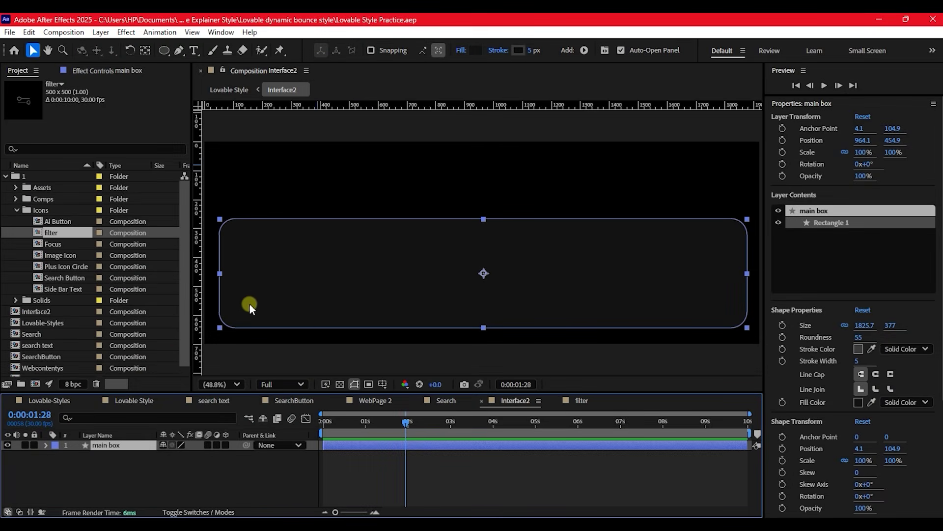
# Step: Add the Ai Button composition from the Icons folder to the Interface2 composition above the main box layer
pyautogui.click(46, 210)
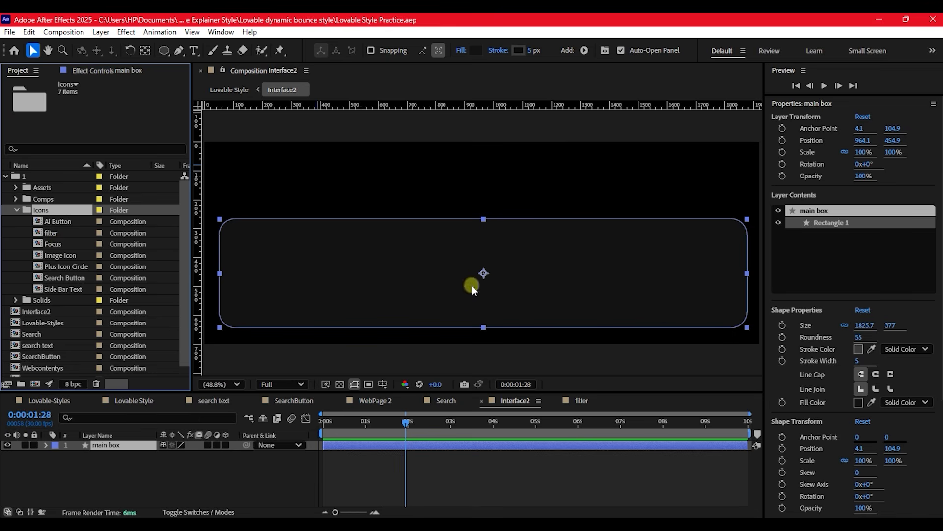
pyautogui.click(48, 223)
pyautogui.moveTo(48, 223); pyautogui.dragTo(94, 445)
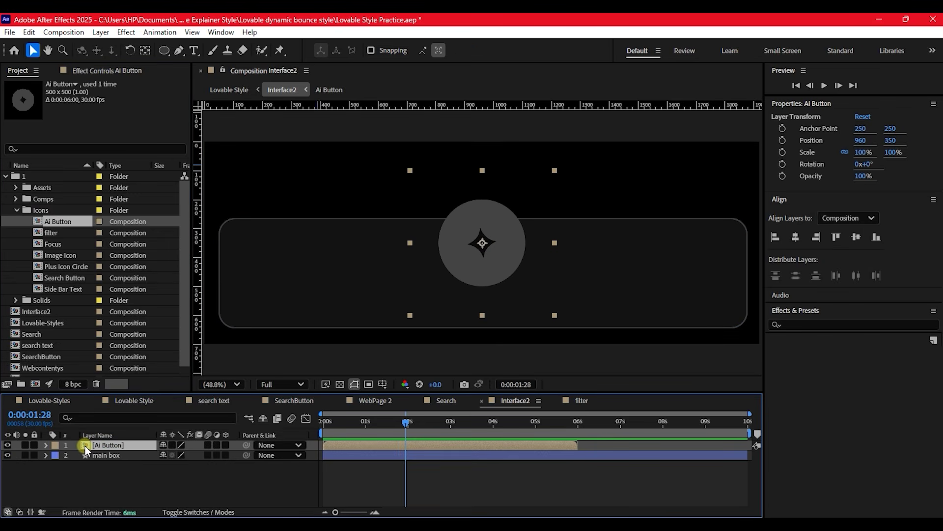
# Step: Scale the Ai Button to 27% and place it in the main box's lower-right corner at about 1788, 573
pyautogui.press('s')
pyautogui.moveTo(173, 453); pyautogui.dragTo(135, 451)
pyautogui.click(467, 231)
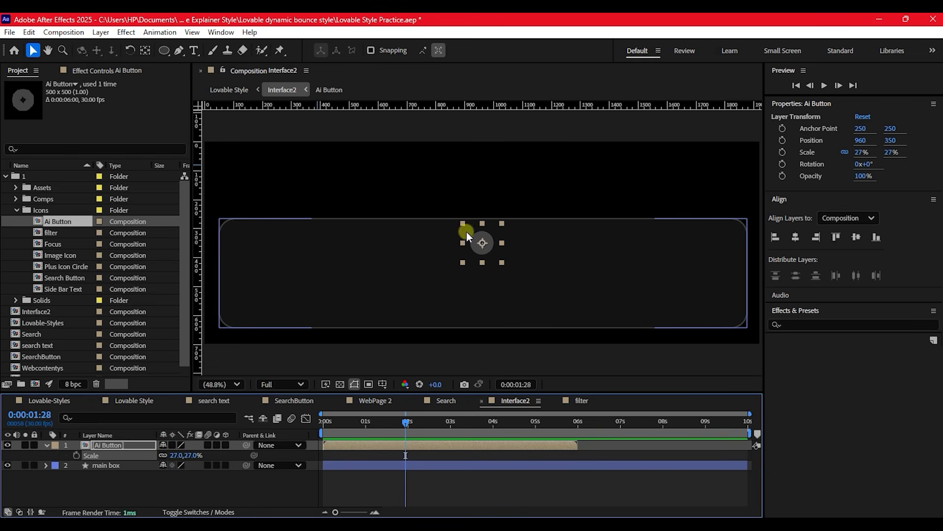
pyautogui.moveTo(483, 244); pyautogui.dragTo(722, 308)
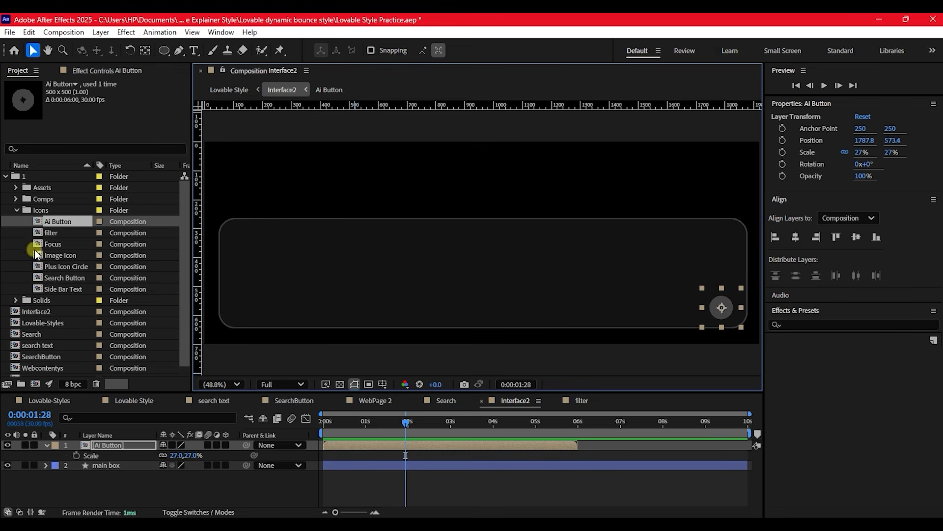
# Step: Add the filter icon above the Ai Button layer at 64% scale, placing it low in the main box to the left of that button
pyautogui.moveTo(41, 233); pyautogui.dragTo(87, 443)
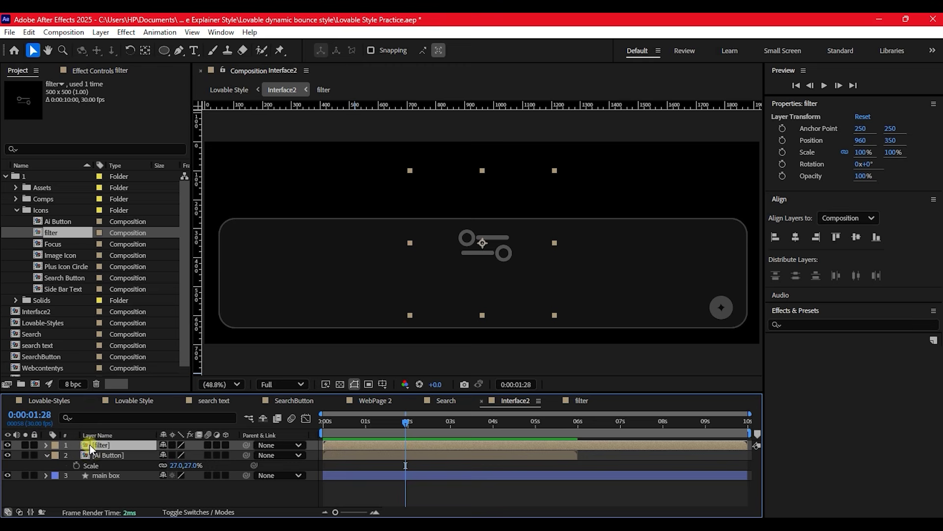
pyautogui.press('s')
pyautogui.moveTo(176, 453); pyautogui.dragTo(163, 457)
pyautogui.click(469, 246)
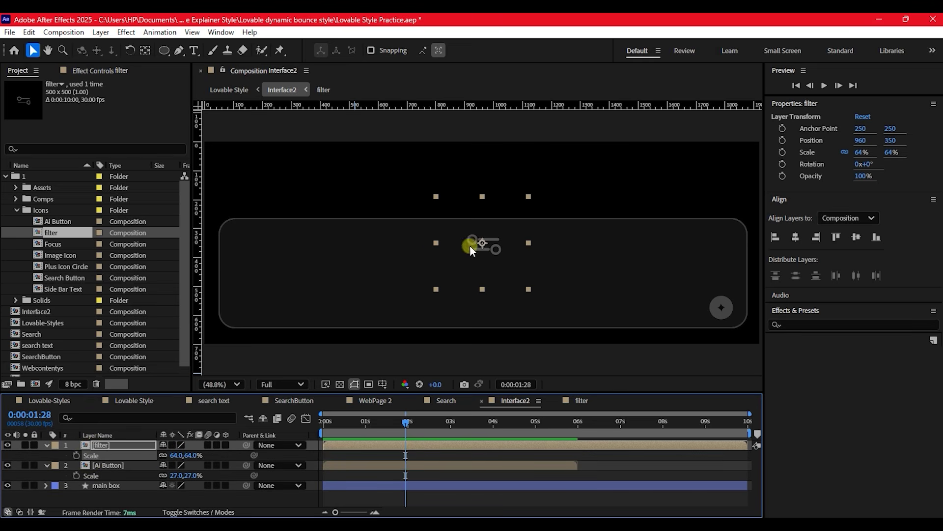
pyautogui.moveTo(482, 243); pyautogui.dragTo(621, 314)
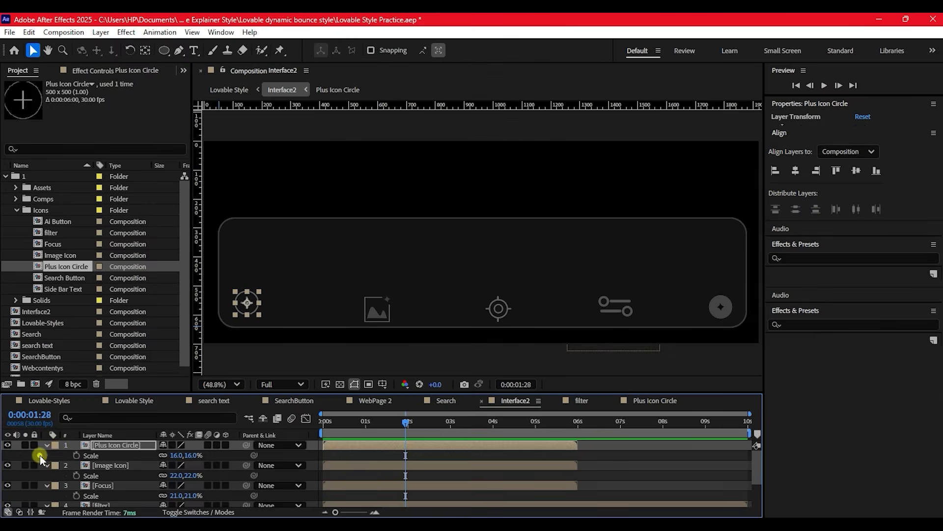
# Step: Save the project and set the Image Icon layer's scale to 20%
pyautogui.click(40, 455)
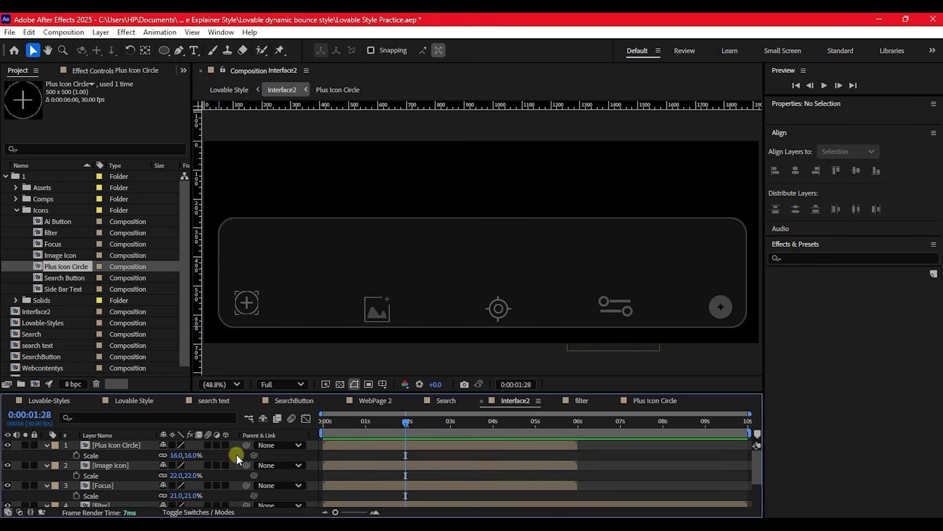
pyautogui.hotkey('ctrl', 's')
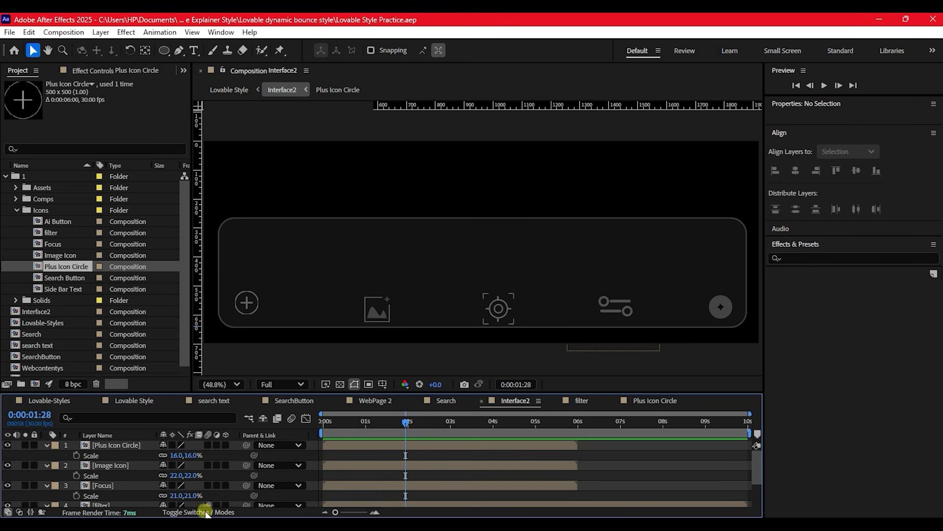
pyautogui.click(101, 465)
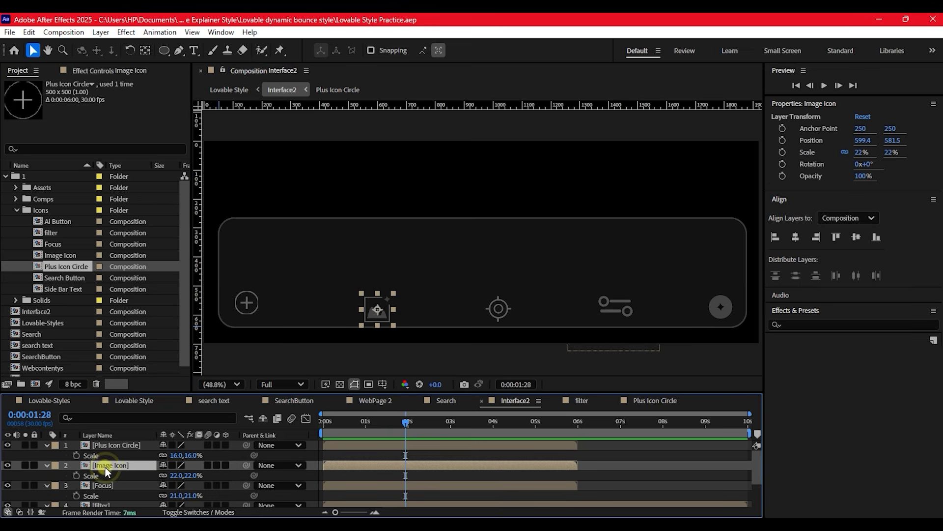
pyautogui.click(176, 475)
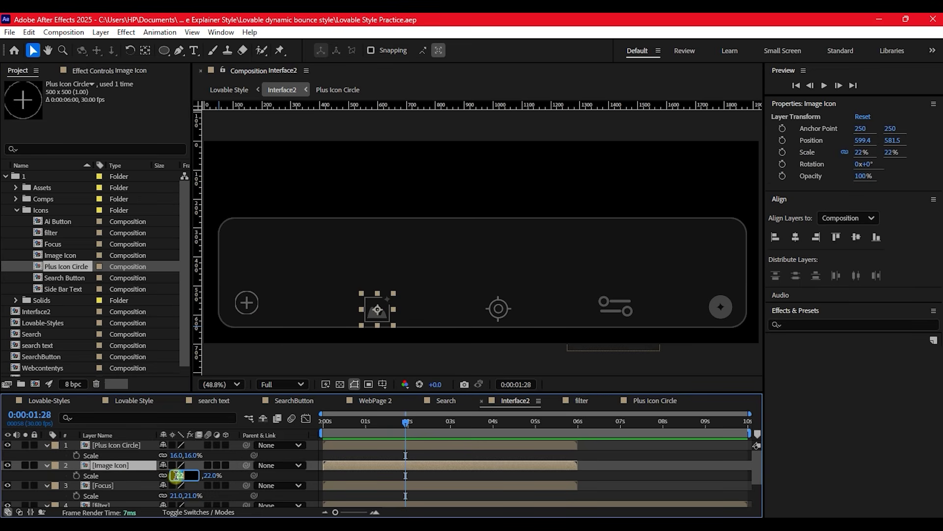
pyautogui.write('20')
pyautogui.press('Return')
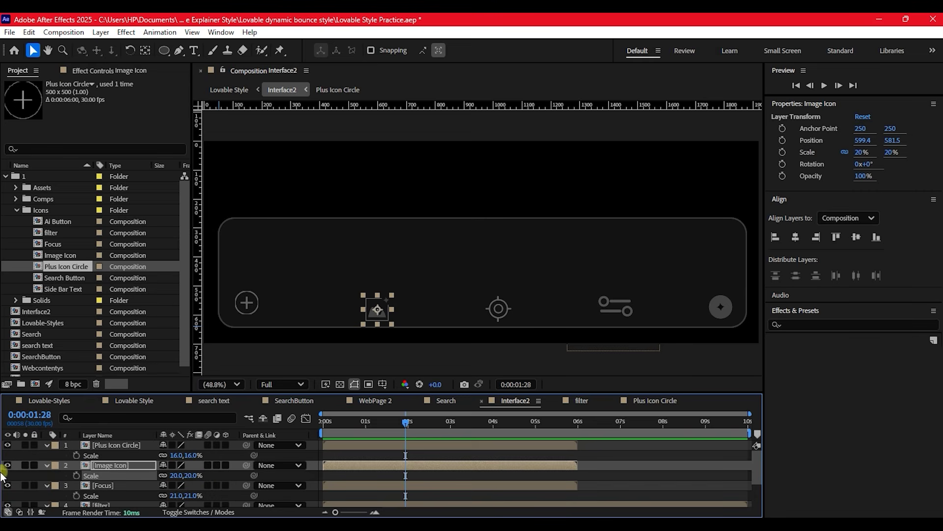
# Step: Nudge the Plus Icon Circle slightly left and down in the main box's lower-left corner
pyautogui.click(97, 445)
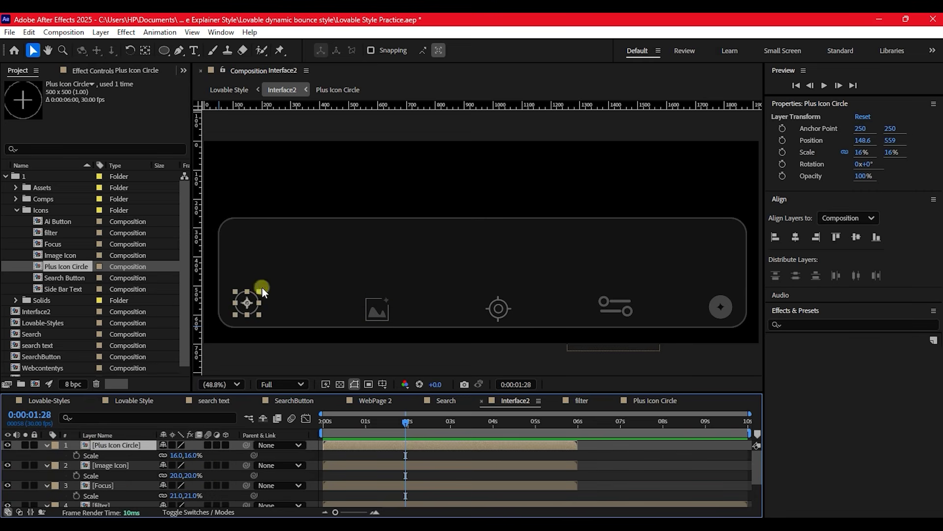
pyautogui.moveTo(250, 300); pyautogui.dragTo(246, 302)
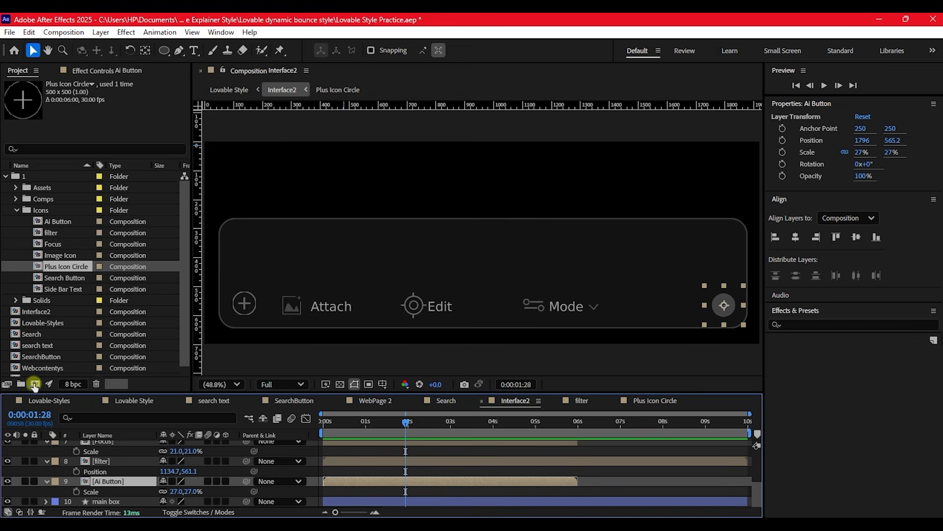
# Step: Set the scale of the Image Icon beside the Attach label to 14%
pyautogui.click(294, 309)
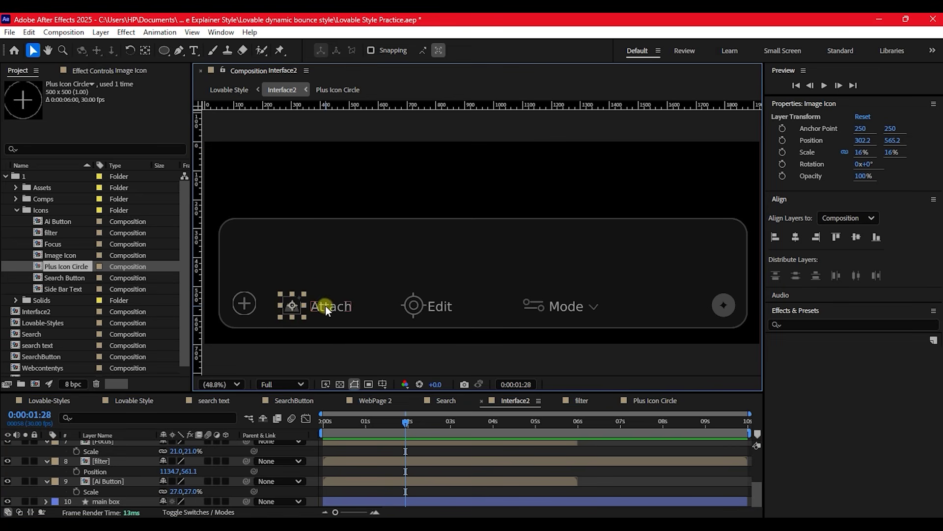
pyautogui.scroll(3, 79, 477)
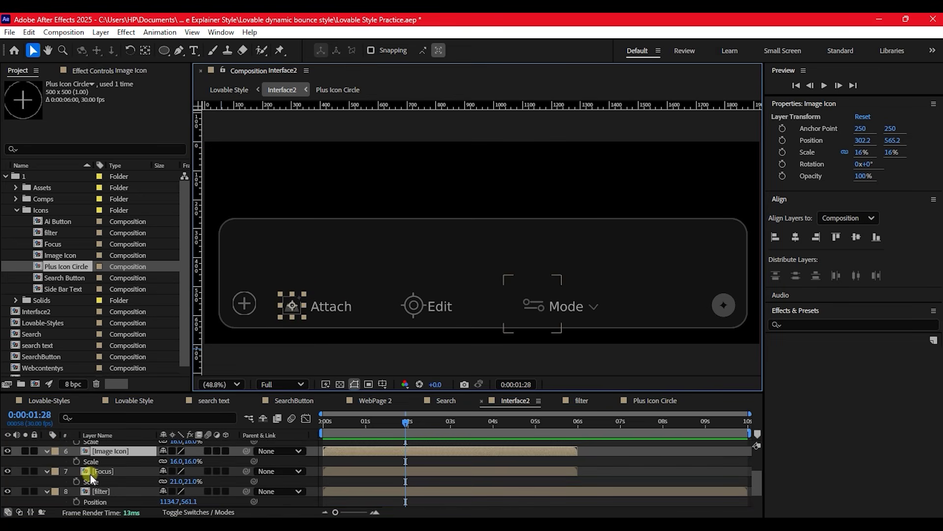
pyautogui.click(173, 461)
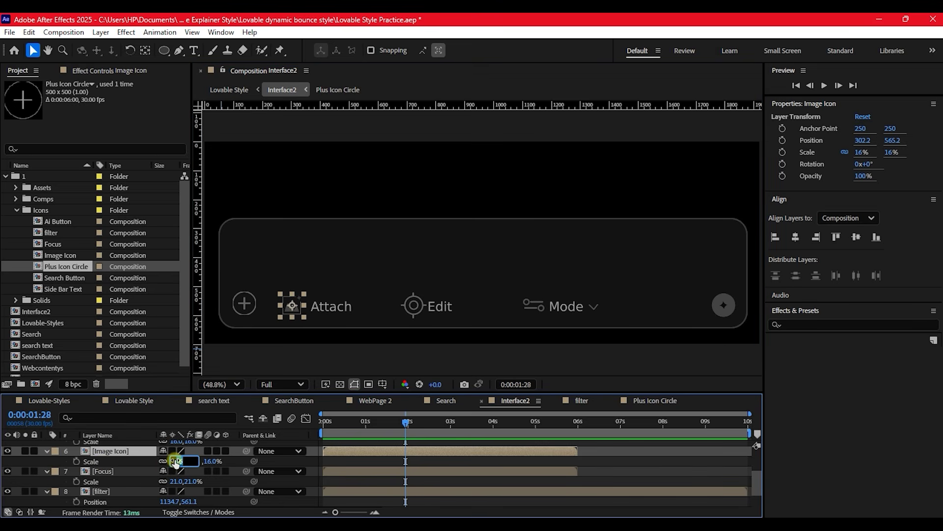
pyautogui.write('14')
pyautogui.press('Return')
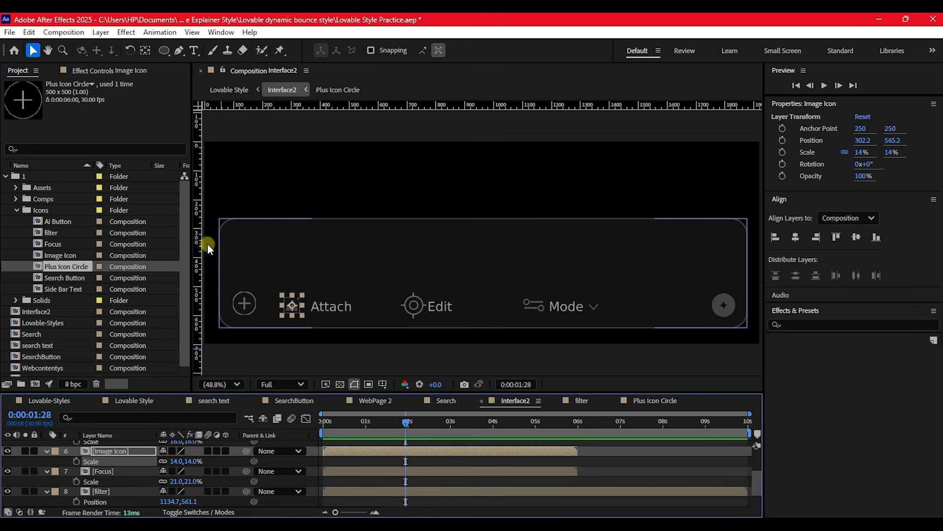
# Step: Move the Image Icon to about X 321, closer to the Attach label, and shift icon and label together slightly left
pyautogui.moveTo(292, 309); pyautogui.dragTo(297, 307)
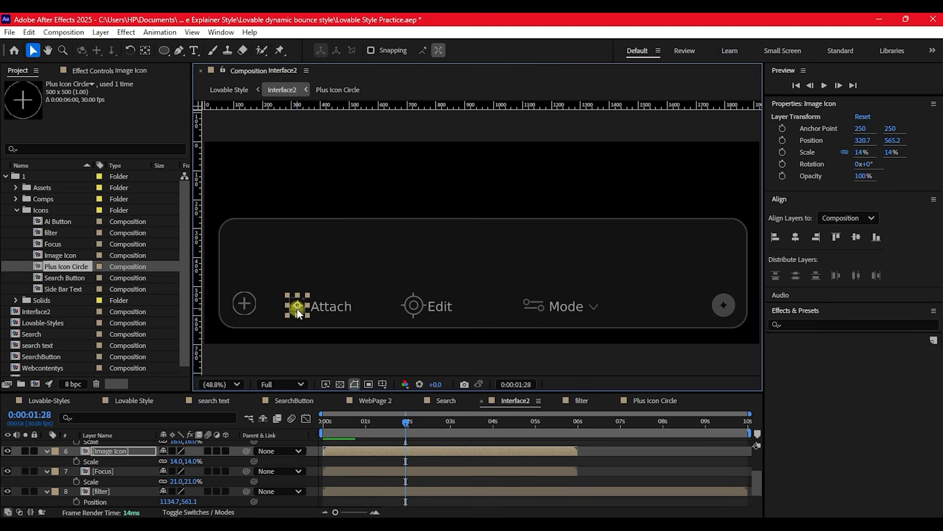
pyautogui.keyDown('shift'); pyautogui.click(333, 305); pyautogui.keyUp('shift')
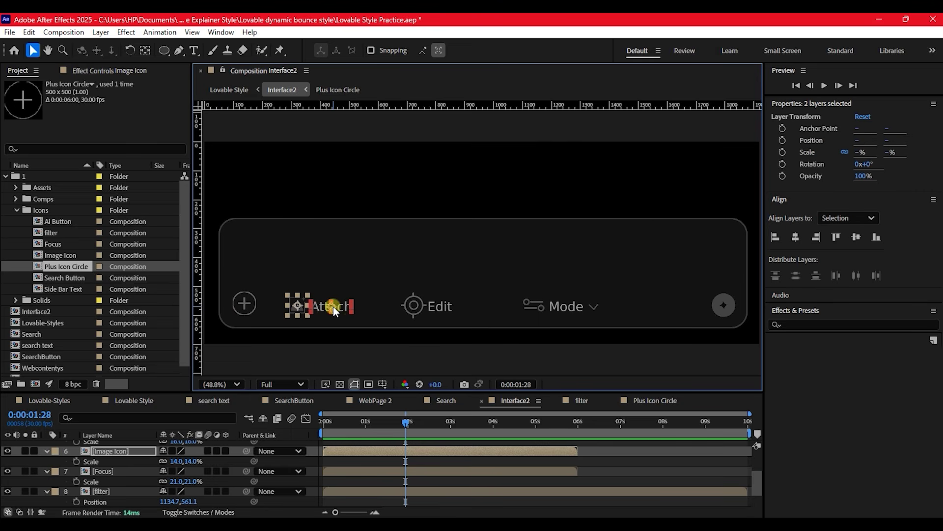
pyautogui.moveTo(332, 308); pyautogui.dragTo(322, 308)
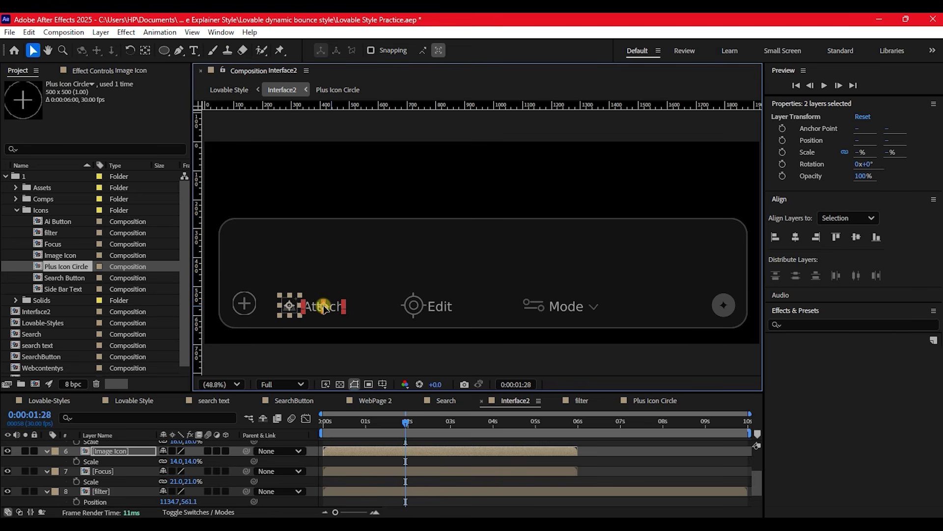
# Step: Move the Focus icon to about X 714, closer to the Edit label, and shift icon and label together left toward Attach
pyautogui.click(412, 303)
pyautogui.moveTo(415, 306); pyautogui.dragTo(412, 304)
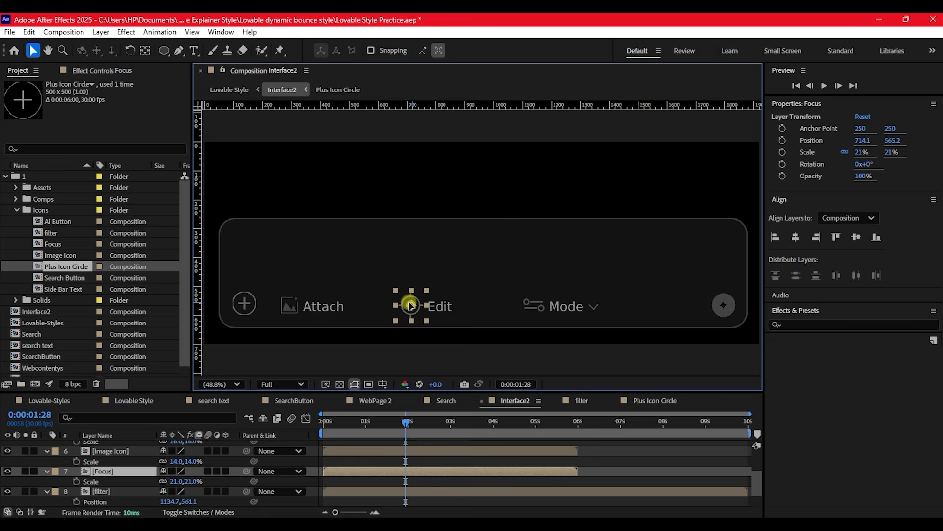
pyautogui.keyDown('shift'); pyautogui.click(441, 305); pyautogui.keyUp('shift')
pyautogui.moveTo(439, 310); pyautogui.dragTo(410, 306)
# Step: Shift the filter icon, Mode label and dropdown arrow together left until the filter sits at about X 879, and nudge the AI Button slightly left
pyautogui.click(535, 304)
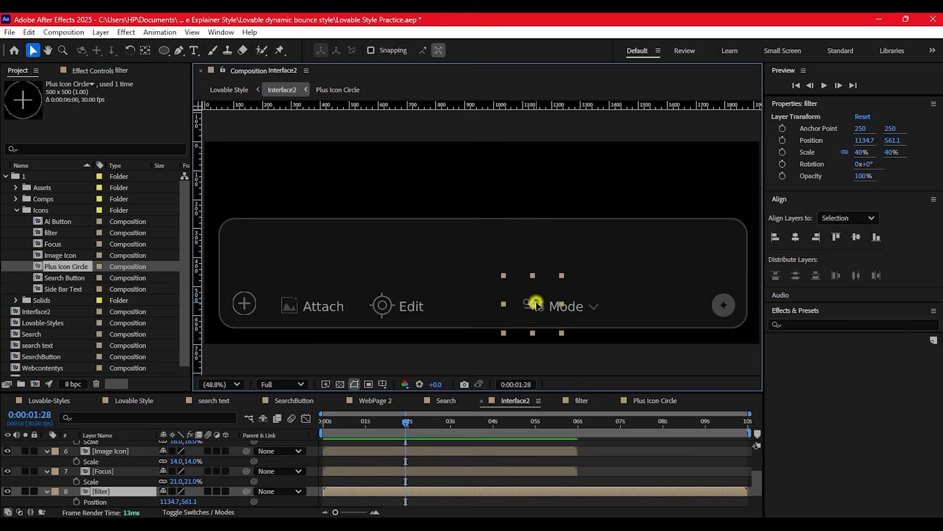
pyautogui.keyDown('shift'); pyautogui.click(575, 311); pyautogui.keyUp('shift')
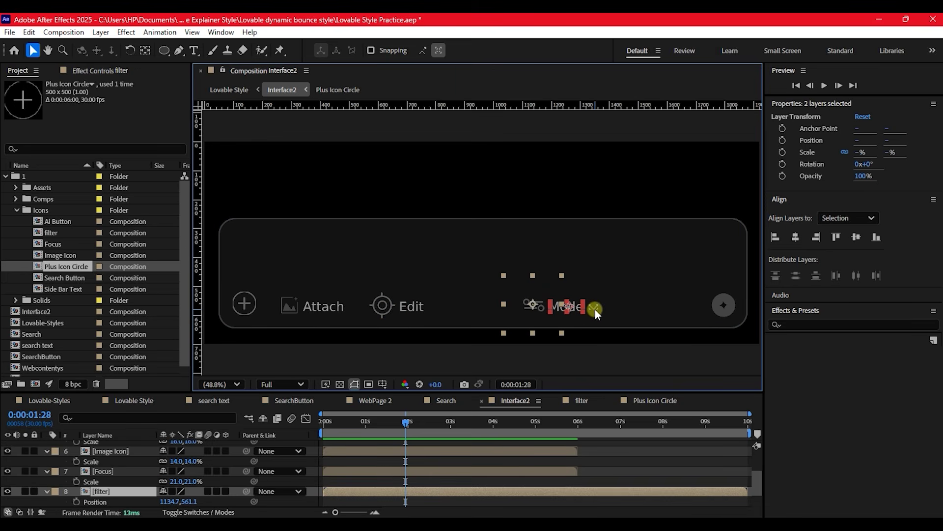
pyautogui.keyDown('shift'); pyautogui.click(594, 308); pyautogui.keyUp('shift')
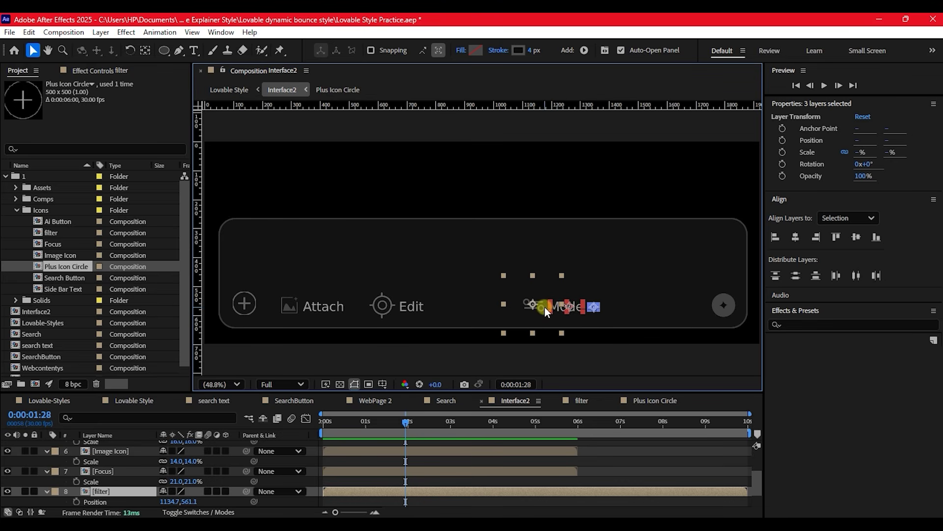
pyautogui.moveTo(535, 307); pyautogui.dragTo(459, 304)
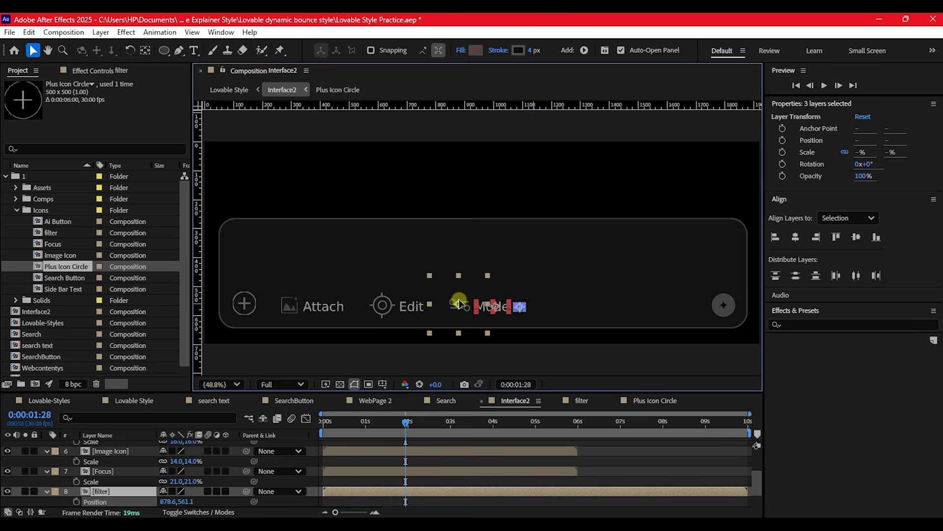
pyautogui.click(723, 306)
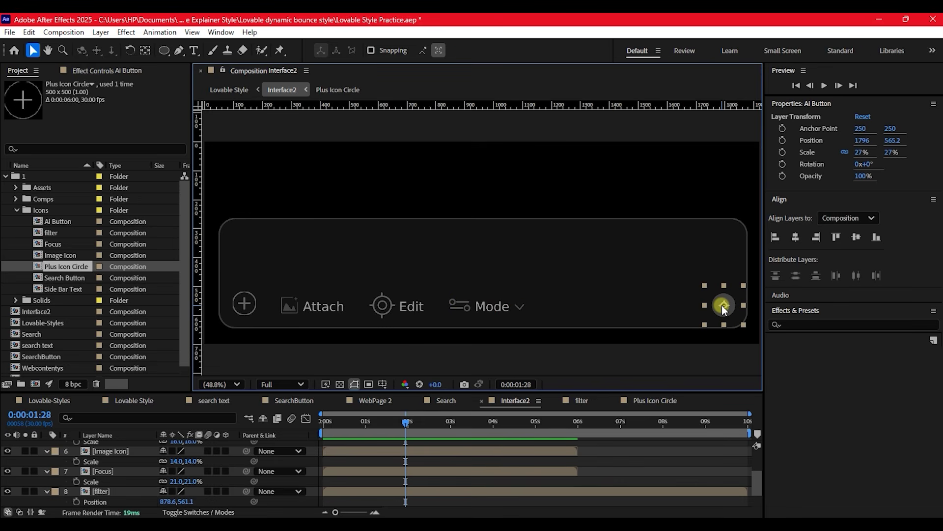
pyautogui.moveTo(724, 307); pyautogui.dragTo(714, 309)
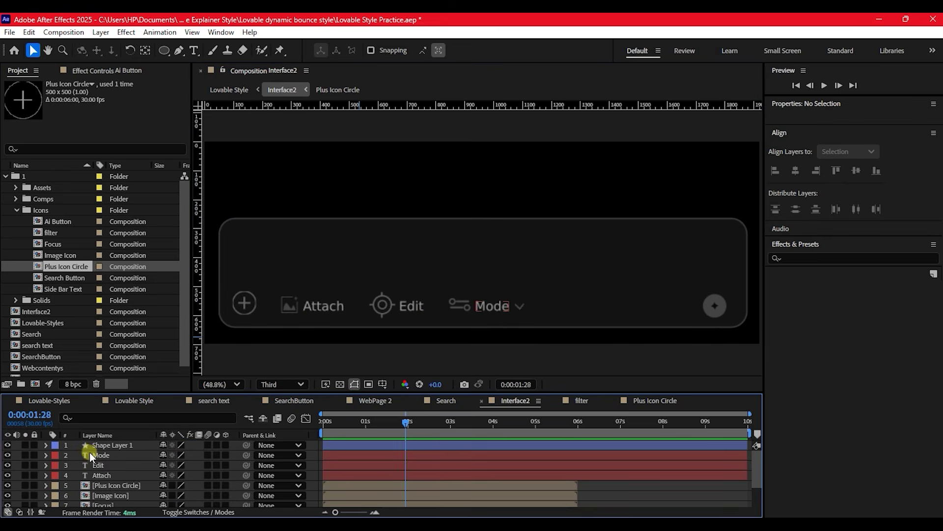
# Step: Add a text layer above Shape Layer 1 reading "Ask lovable..."
pyautogui.click(94, 446)
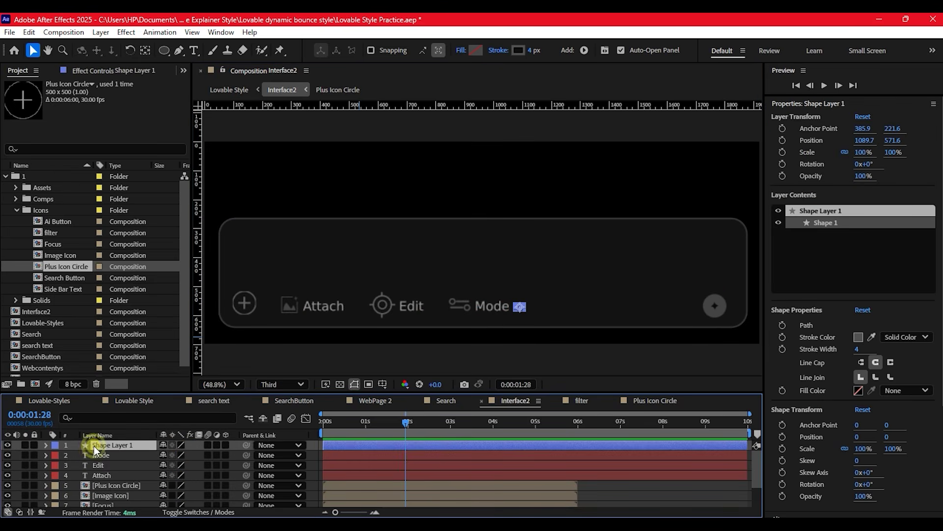
pyautogui.rightClick(19, 454)
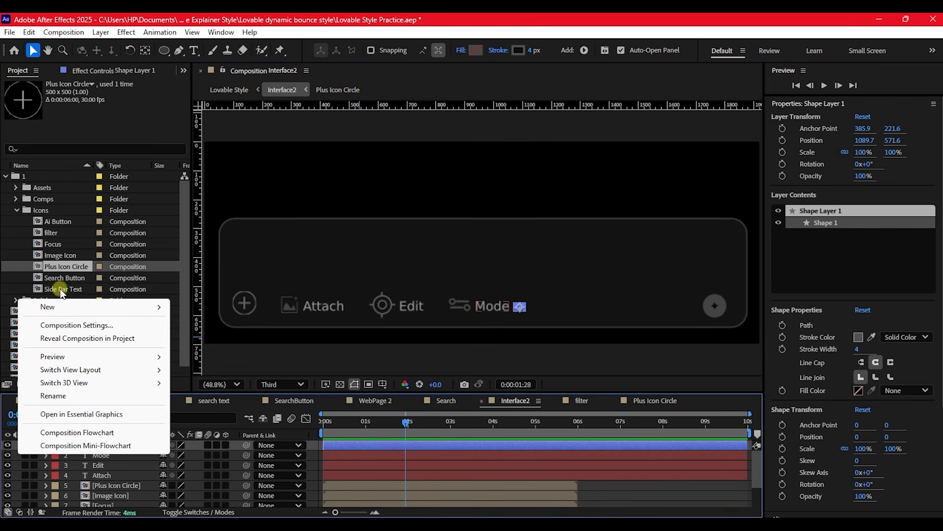
pyautogui.moveTo(48, 310)
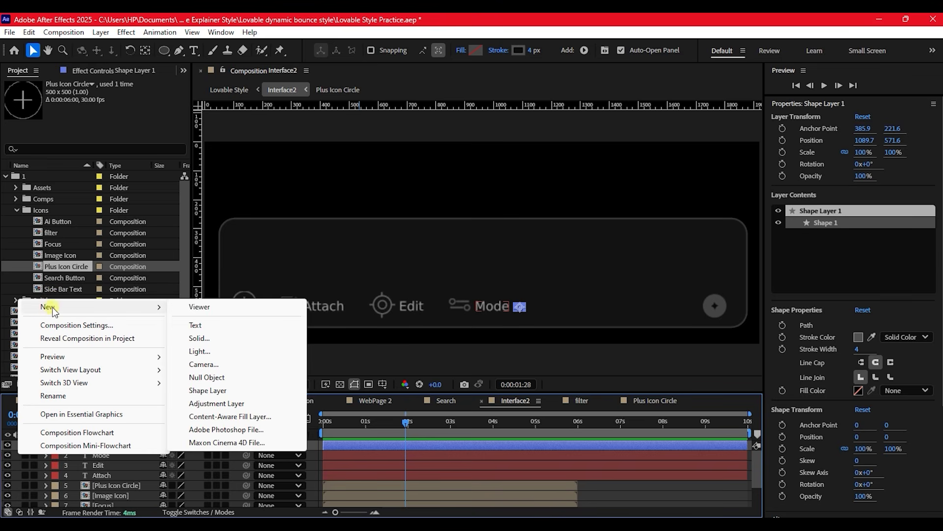
pyautogui.click(200, 326)
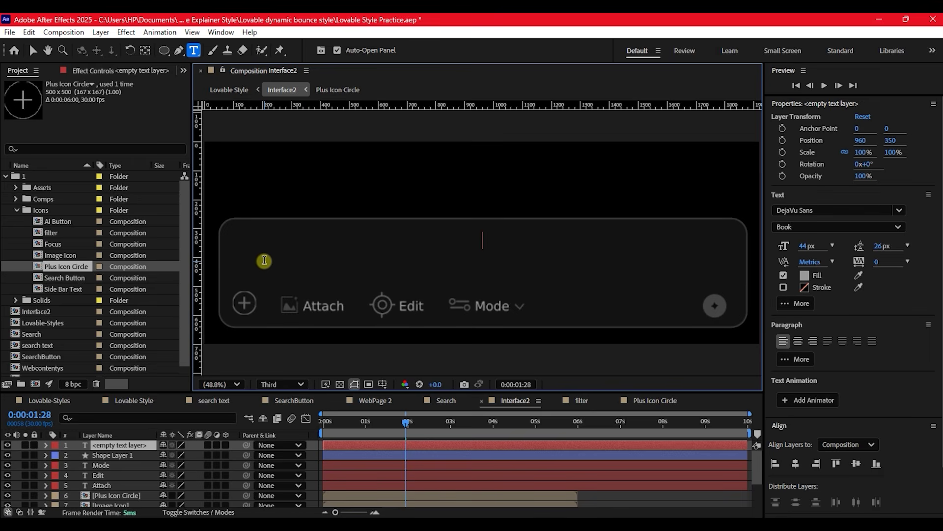
pyautogui.write('Ask lovab')
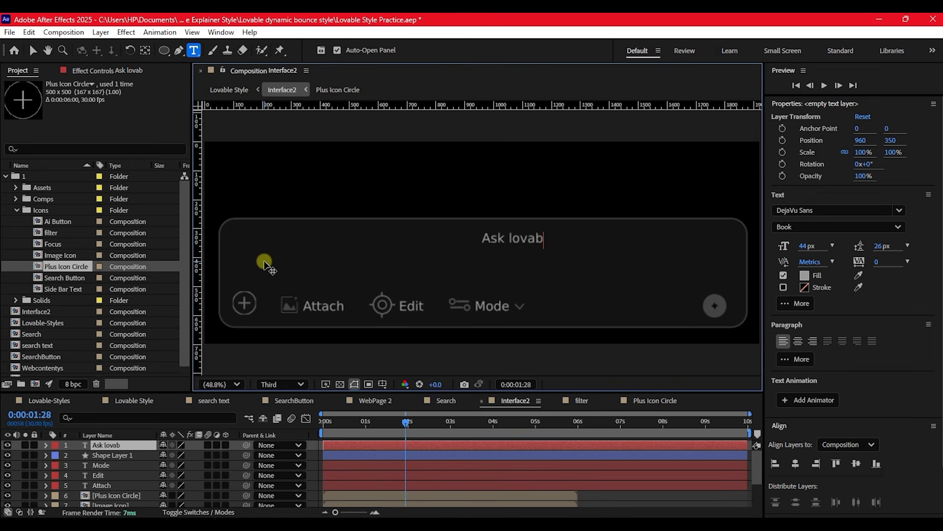
pyautogui.write('le...')
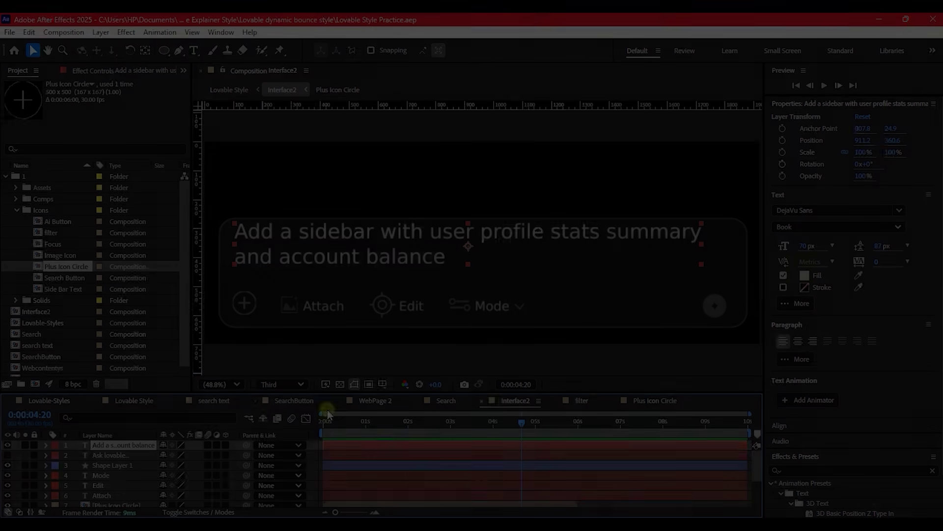
# Step: Scrub through the typed sidebar prompt text and make the hidden "Ask lovable..." layer visible
pyautogui.moveTo(332, 422); pyautogui.dragTo(519, 417)
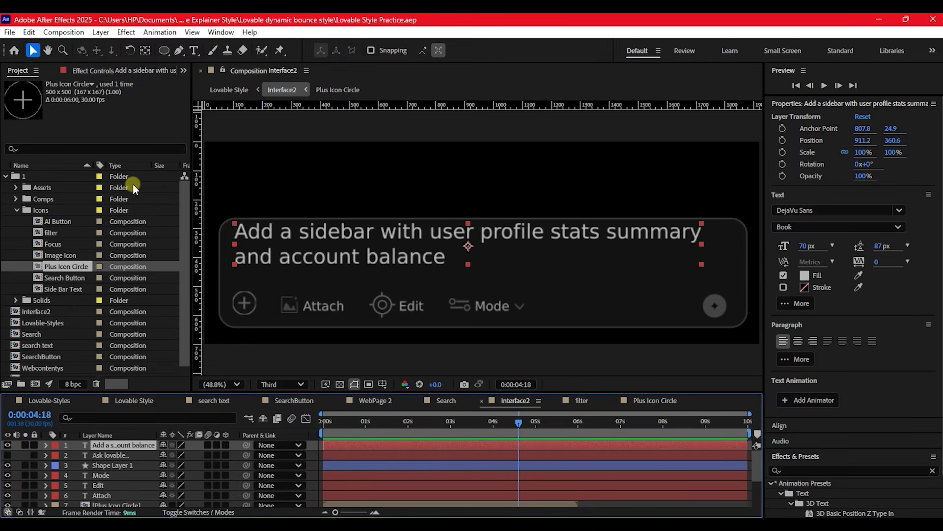
pyautogui.moveTo(343, 422); pyautogui.dragTo(412, 421)
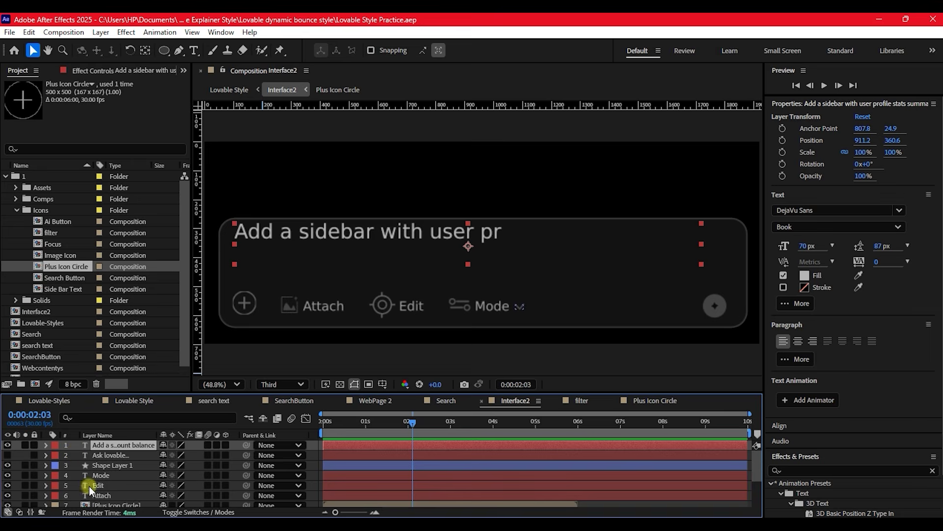
pyautogui.click(105, 456)
pyautogui.click(9, 456)
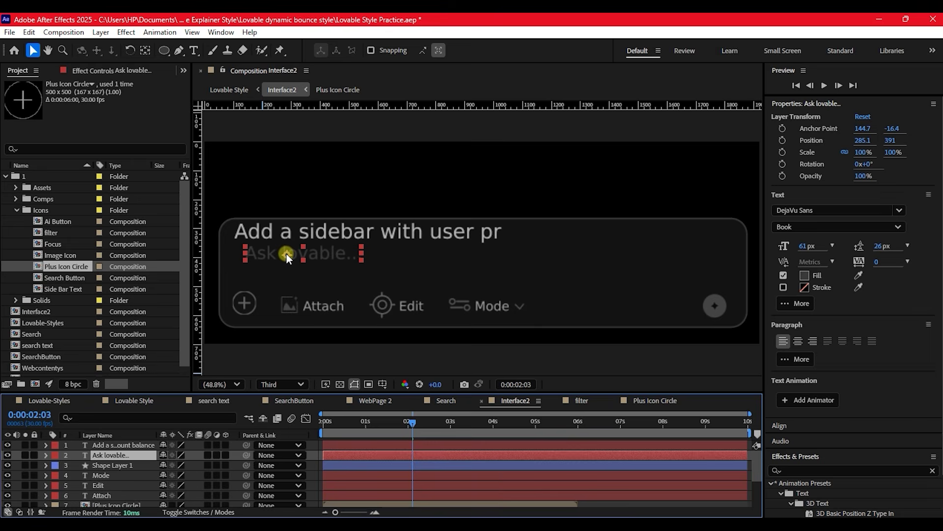
# Step: Move the fully typed sidebar prompt text to position 952.2, 360.6, matching its start to the "Ask lovable..." placeholder
pyautogui.click(622, 424)
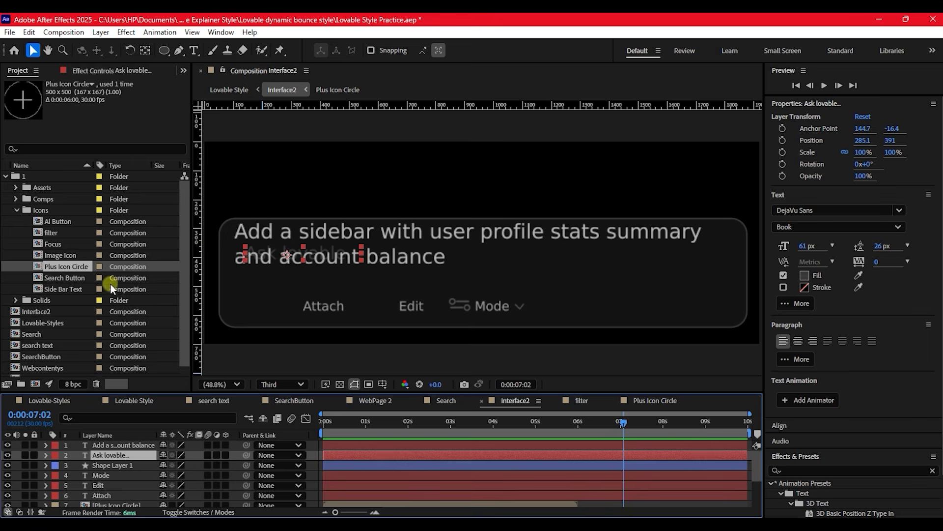
pyautogui.click(101, 446)
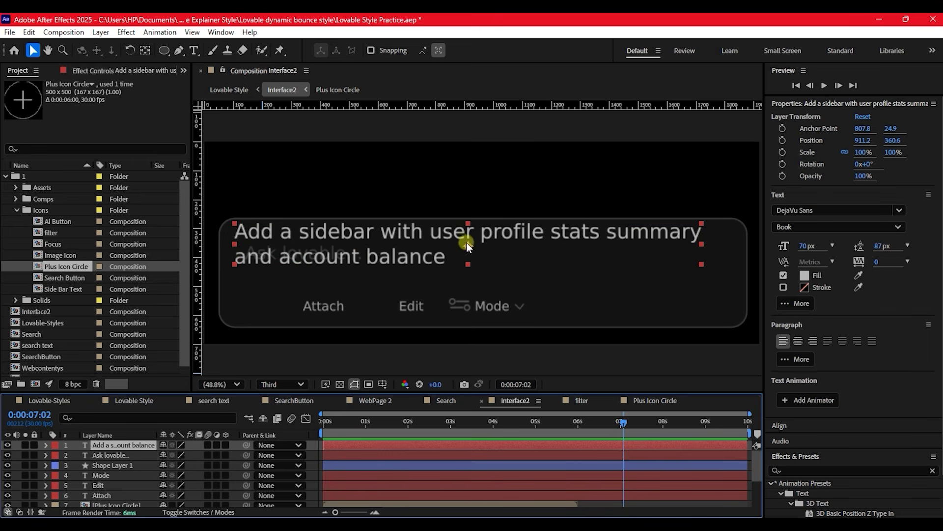
pyautogui.moveTo(469, 246); pyautogui.dragTo(480, 250)
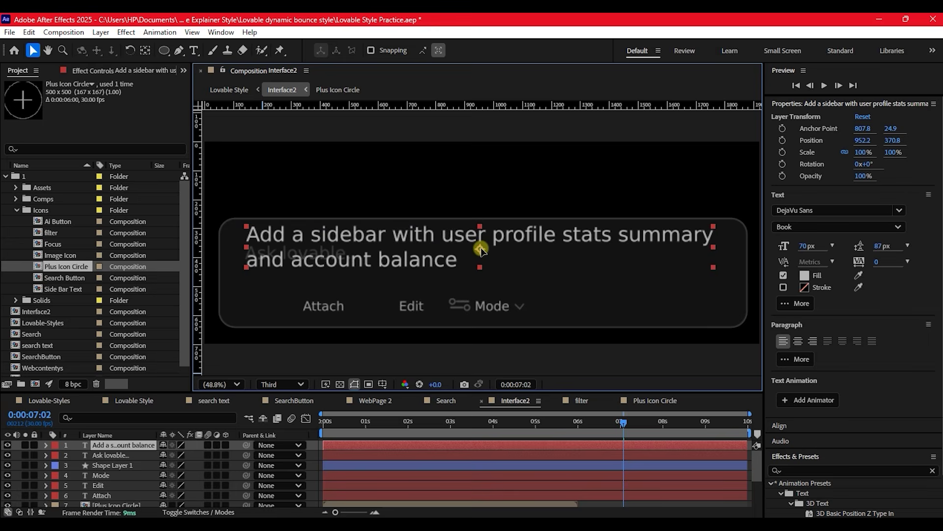
pyautogui.hotkey('shift', 'Up')
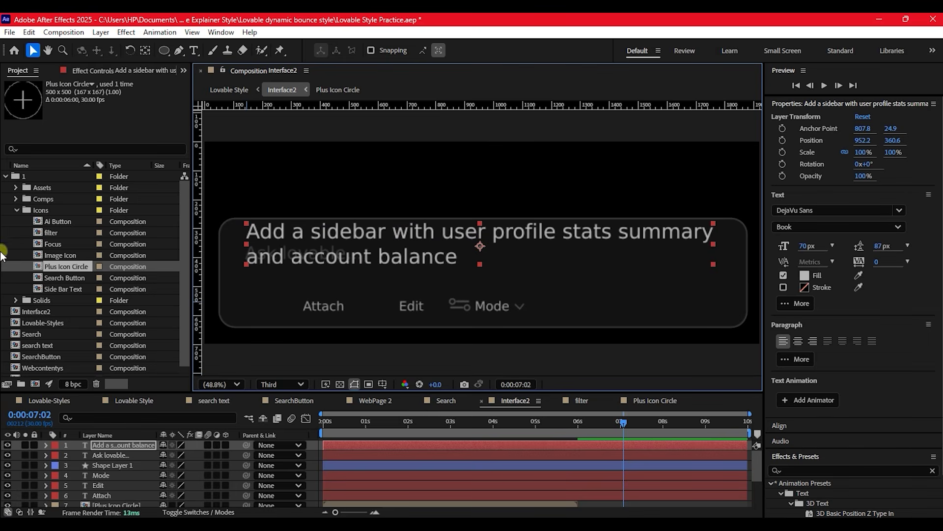
# Step: Keyframe the "Ask lovable..." layer's opacity from 100% at 0:00:00:25 to 0% at 0:00:01:03
pyautogui.click(110, 455)
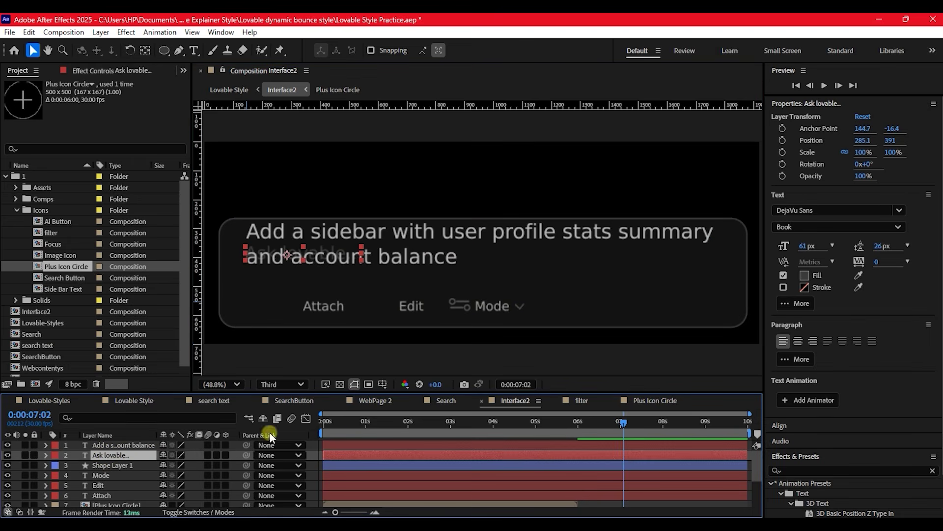
pyautogui.moveTo(331, 423); pyautogui.dragTo(357, 418)
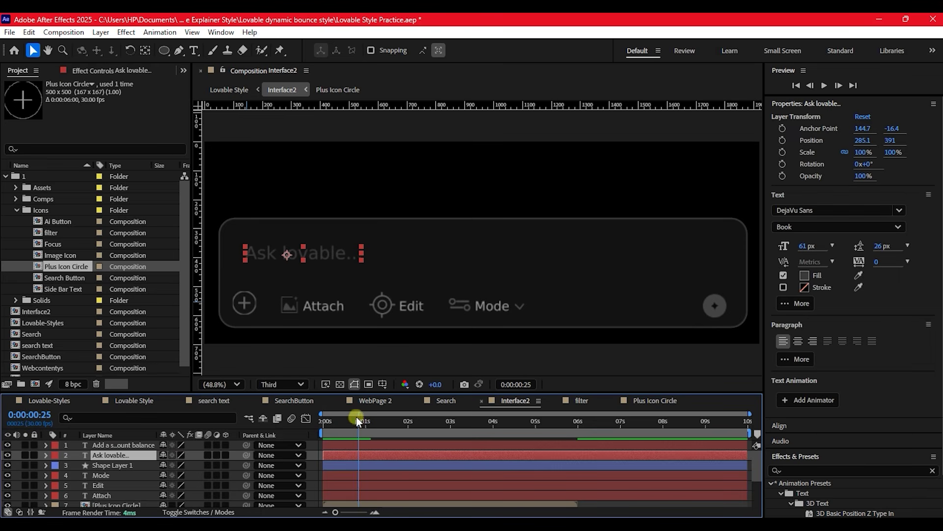
pyautogui.press('t')
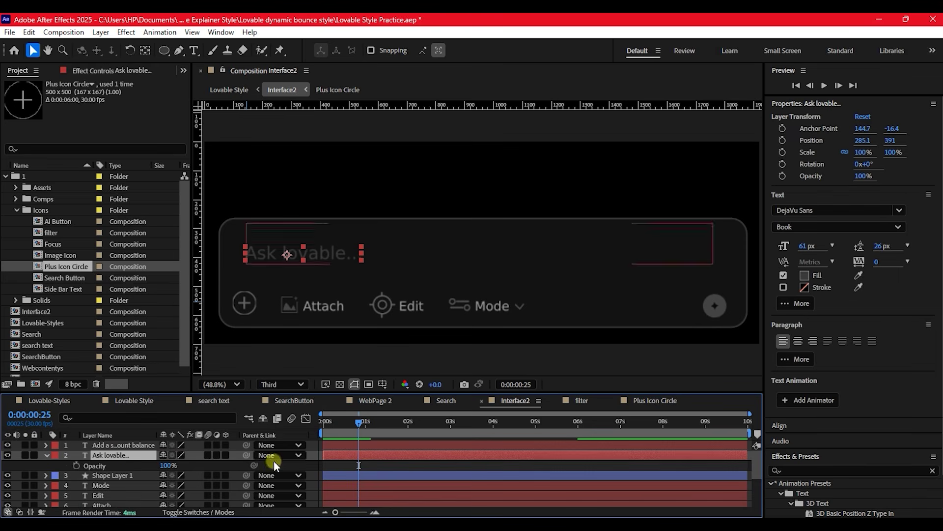
pyautogui.click(74, 465)
pyautogui.moveTo(354, 436); pyautogui.dragTo(369, 422)
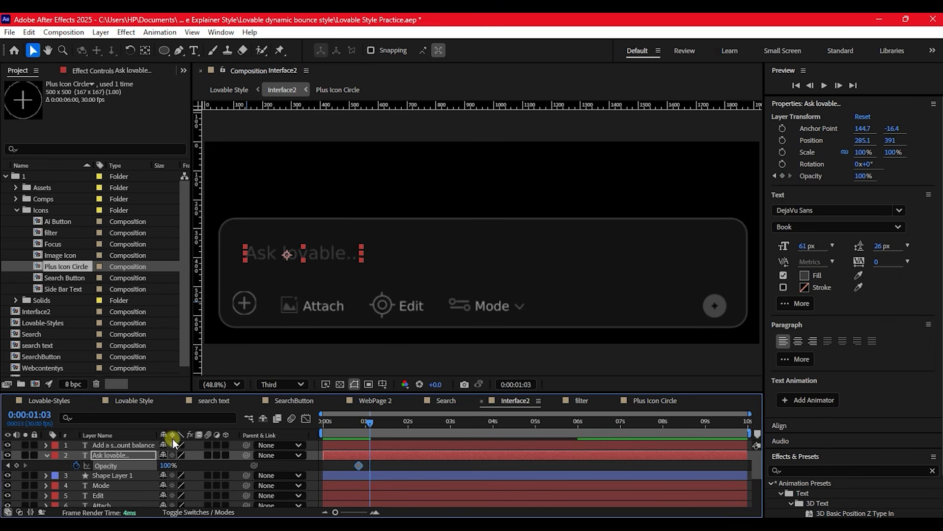
pyautogui.click(167, 465)
pyautogui.write('0')
pyautogui.press('Return')
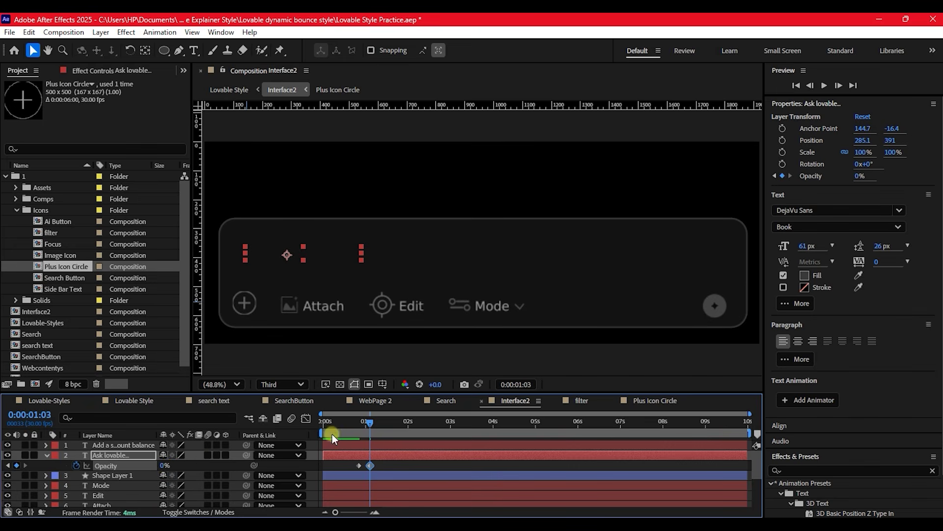
# Step: Check the changeover from placeholder to typed text, and lower the sidebar prompt text to Y position 438.6 at 0:00:01:05
pyautogui.moveTo(338, 424); pyautogui.dragTo(319, 423)
pyautogui.moveTo(327, 422); pyautogui.dragTo(374, 423)
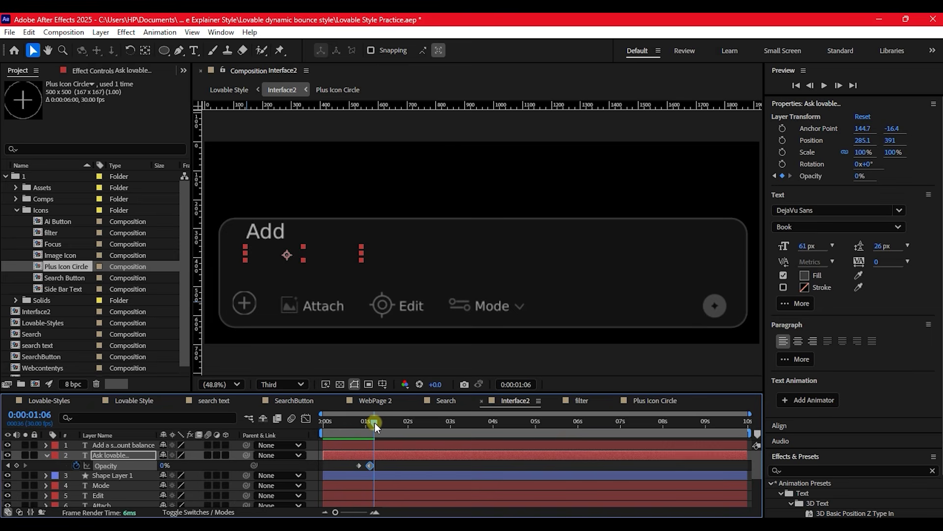
pyautogui.moveTo(374, 423)
pyautogui.mouseDown()
pyautogui.moveTo(323, 418)
pyautogui.moveTo(385, 420)
pyautogui.mouseUp()
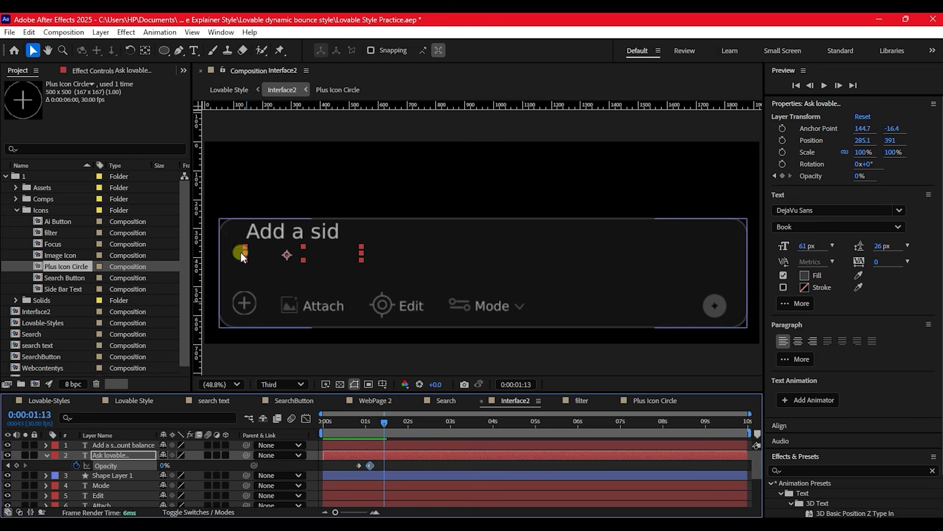
pyautogui.moveTo(384, 420); pyautogui.dragTo(372, 420)
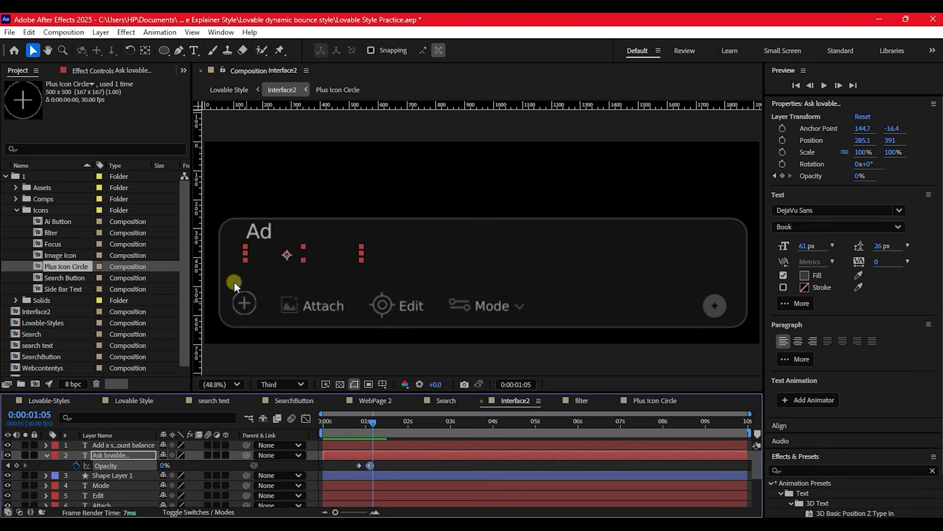
pyautogui.click(105, 443)
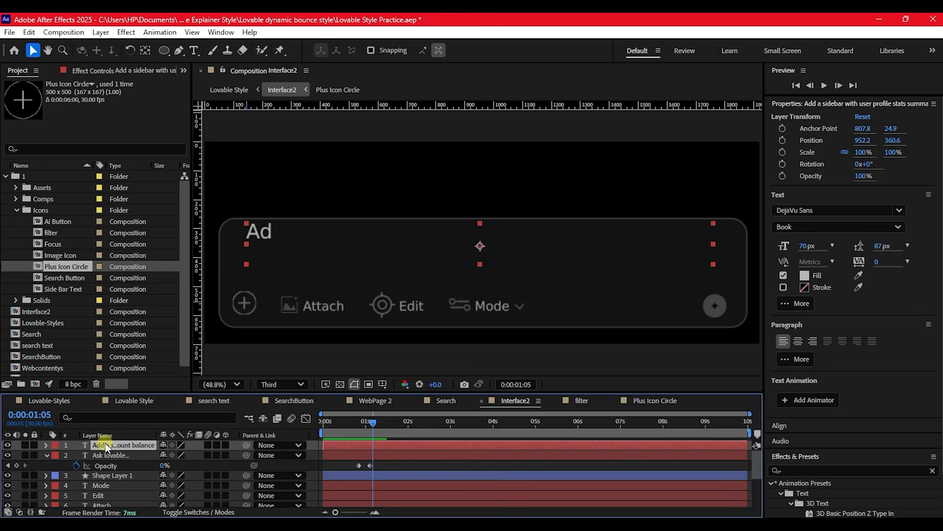
pyautogui.press('p')
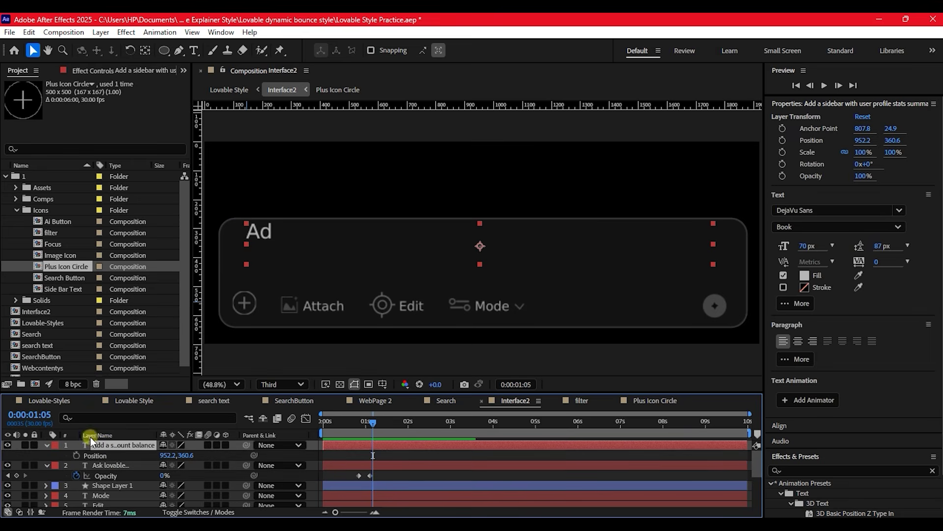
pyautogui.click(185, 455)
pyautogui.moveTo(184, 456); pyautogui.dragTo(244, 445)
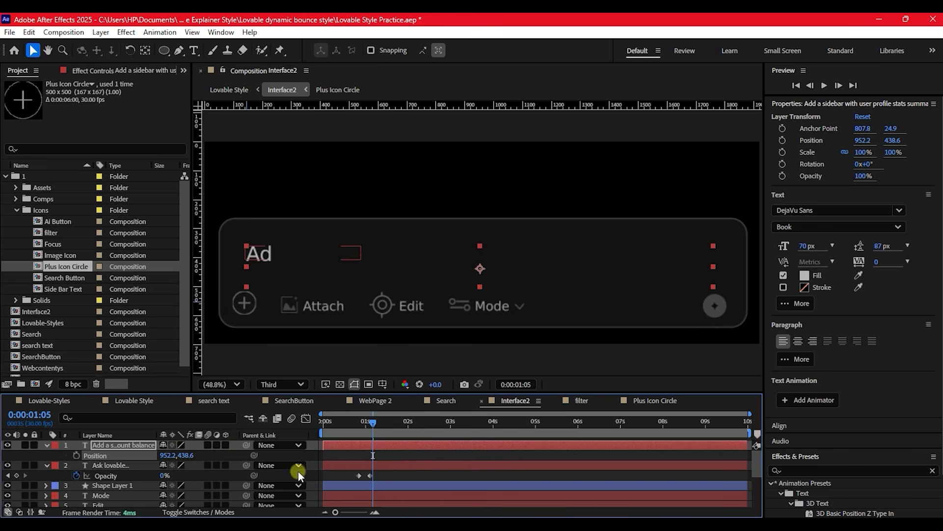
# Step: Keyframe the sidebar prompt text's position at 0:00:02:26 and raise it to Y 379.6 at 0:00:02:29, as the second line starts
pyautogui.moveTo(345, 417); pyautogui.dragTo(444, 429)
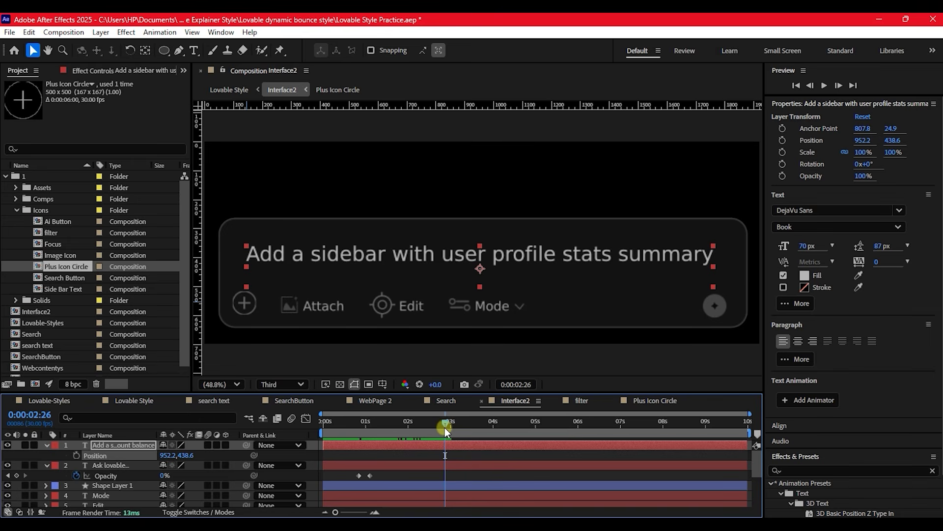
pyautogui.click(49, 446)
pyautogui.click(76, 455)
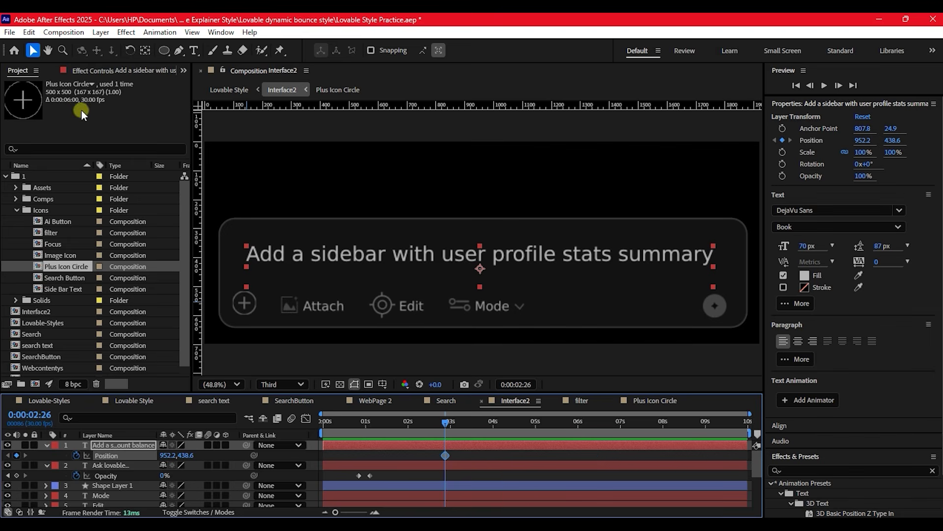
pyautogui.moveTo(447, 421); pyautogui.dragTo(450, 423)
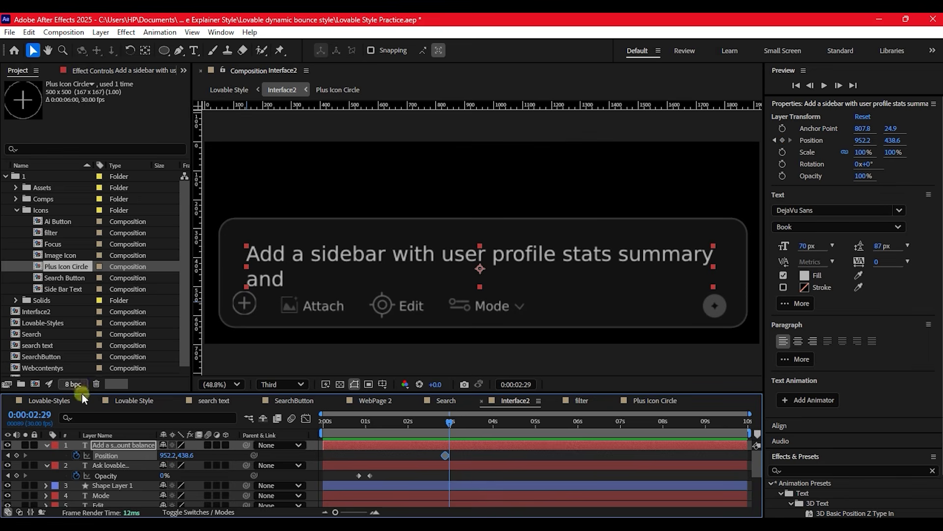
pyautogui.moveTo(185, 456); pyautogui.dragTo(157, 445)
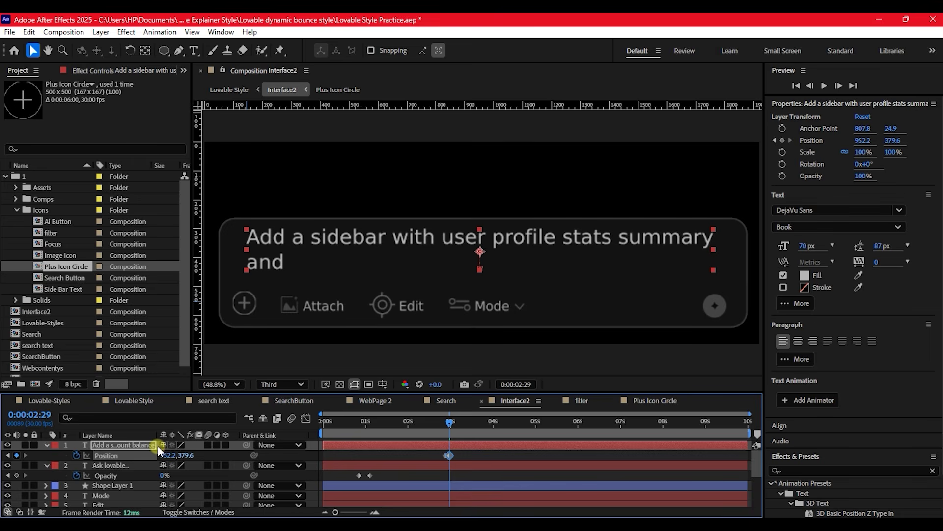
# Step: Play back the second-line rise and move the sidebar prompt text's first rise position keyframe earlier, to 0:00:02:25
pyautogui.moveTo(436, 420)
pyautogui.mouseDown()
pyautogui.moveTo(455, 426)
pyautogui.moveTo(438, 423)
pyautogui.mouseUp()
pyautogui.press('space')
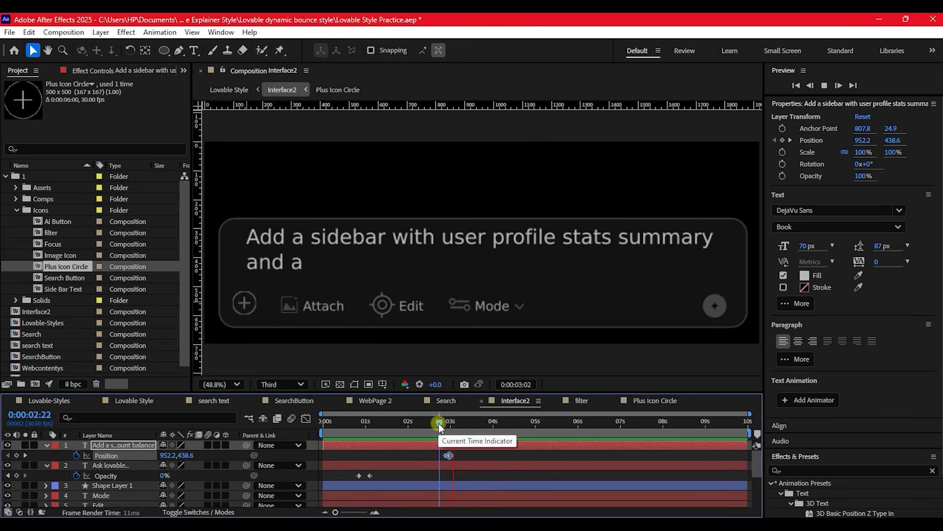
pyautogui.click(463, 446)
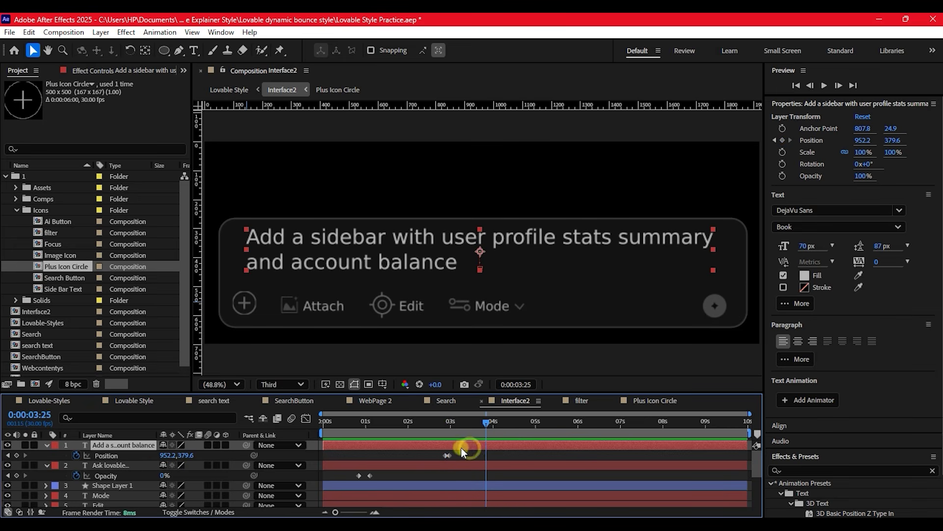
pyautogui.moveTo(446, 455); pyautogui.dragTo(444, 455)
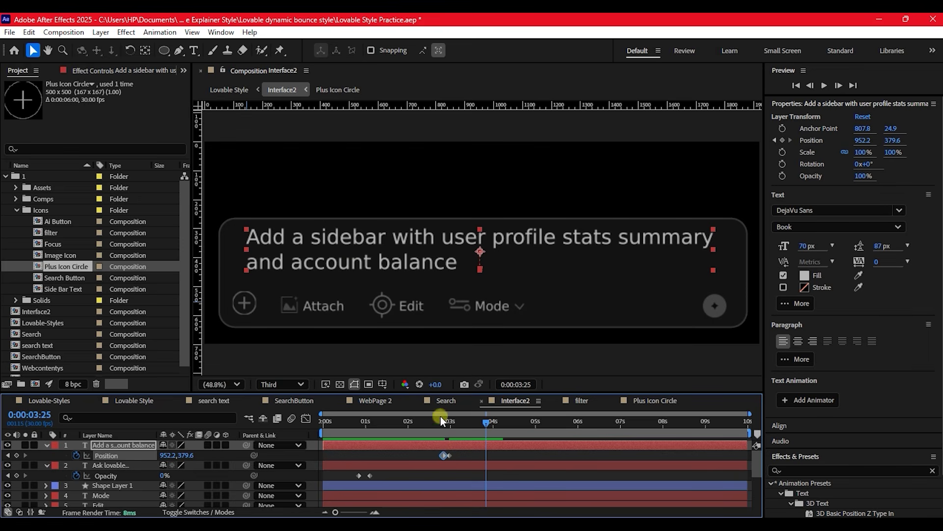
# Step: Preview the retimed text rise from 0:00:02:17, and play the whole prompt animation from the beginning
pyautogui.click(432, 428)
pyautogui.press('space')
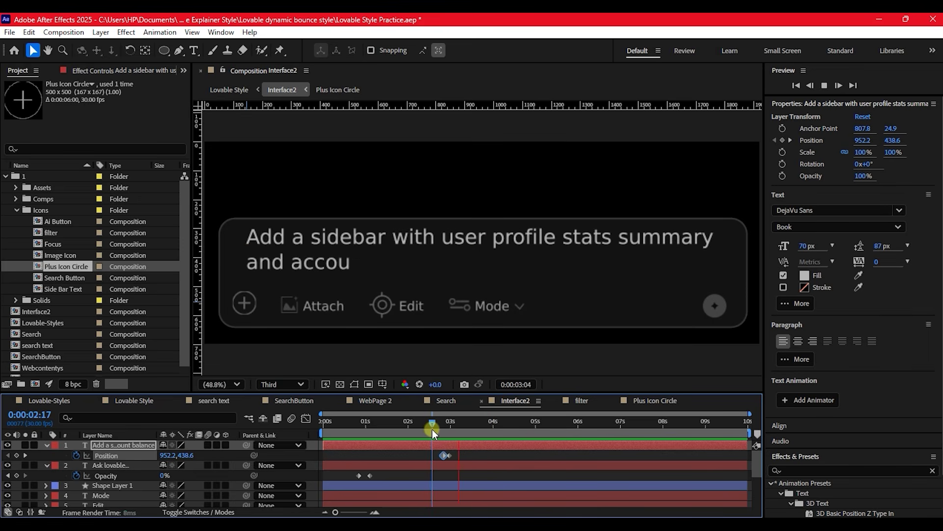
pyautogui.moveTo(432, 429); pyautogui.dragTo(309, 405)
pyautogui.press('space')
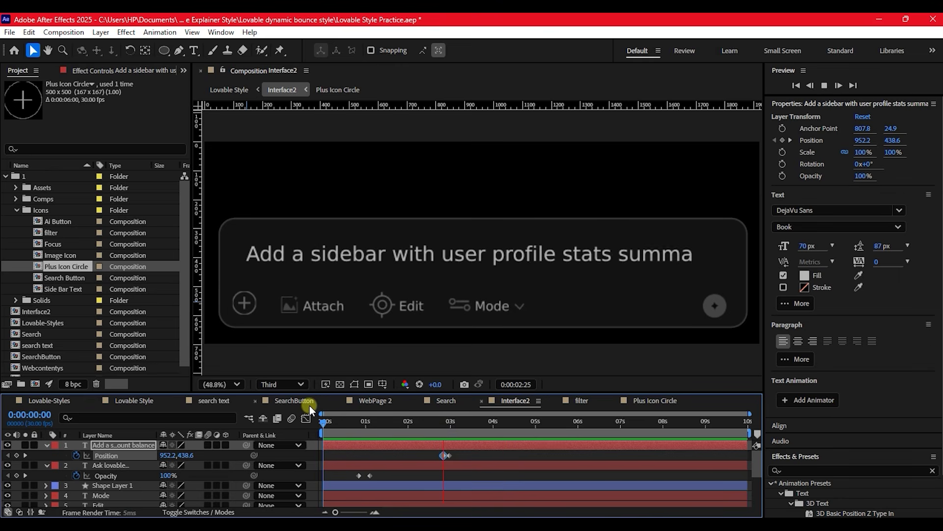
pyautogui.press('space')
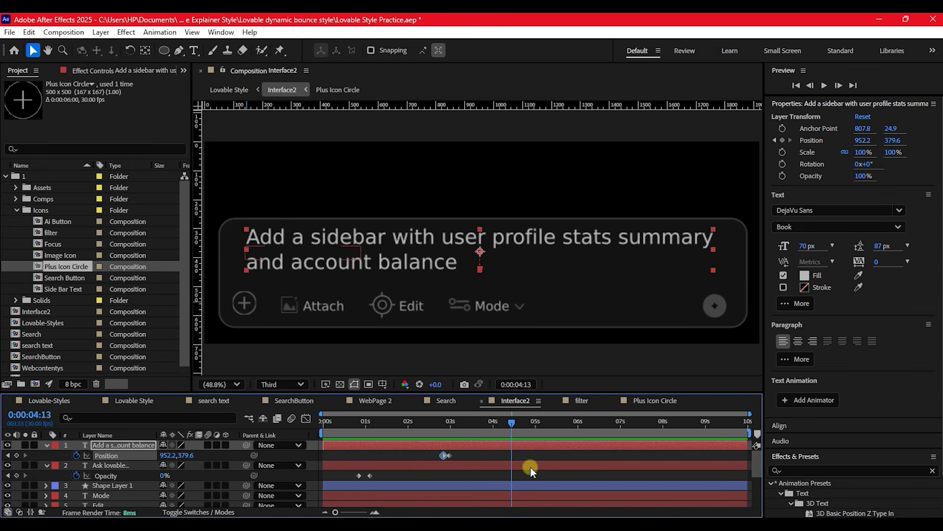
# Step: Reveal all keyframed properties of the sidebar prompt text layer and go to 0:00:00:25
pyautogui.click(506, 444)
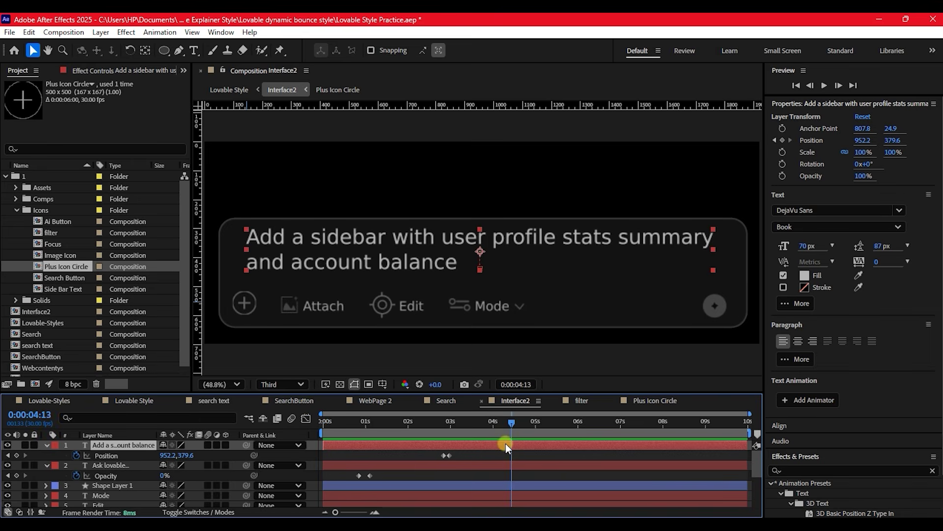
pyautogui.press('u')
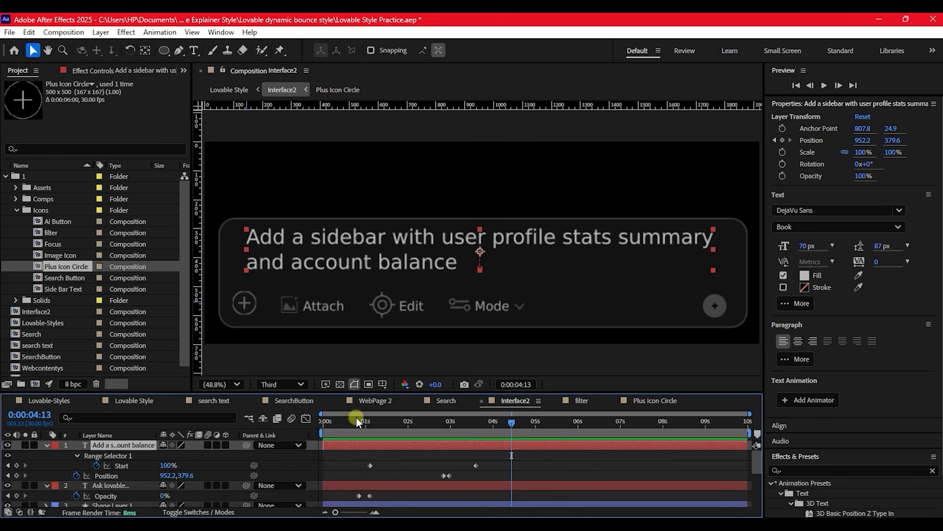
pyautogui.moveTo(340, 419); pyautogui.dragTo(358, 400)
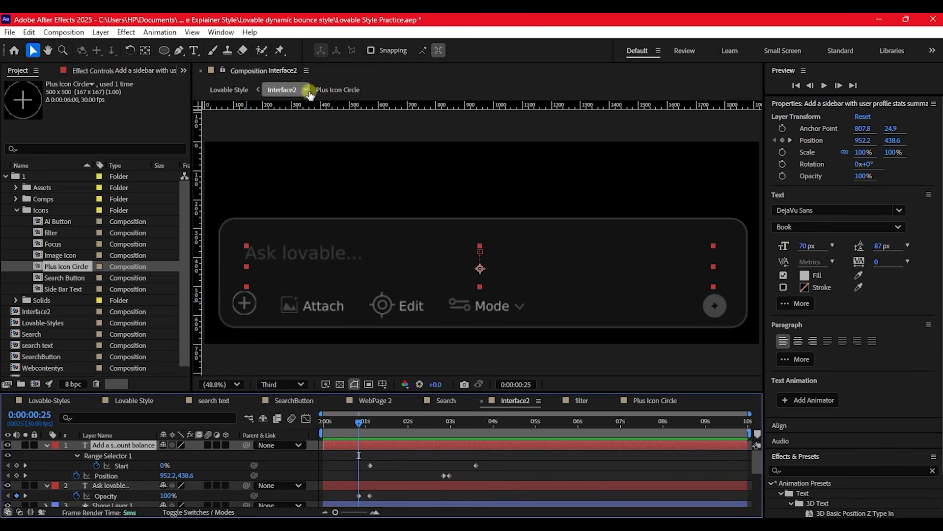
# Step: Select the main box layer and expand its contents to show the properties of Rectangle 1
pyautogui.scroll(-6, 101, 469)
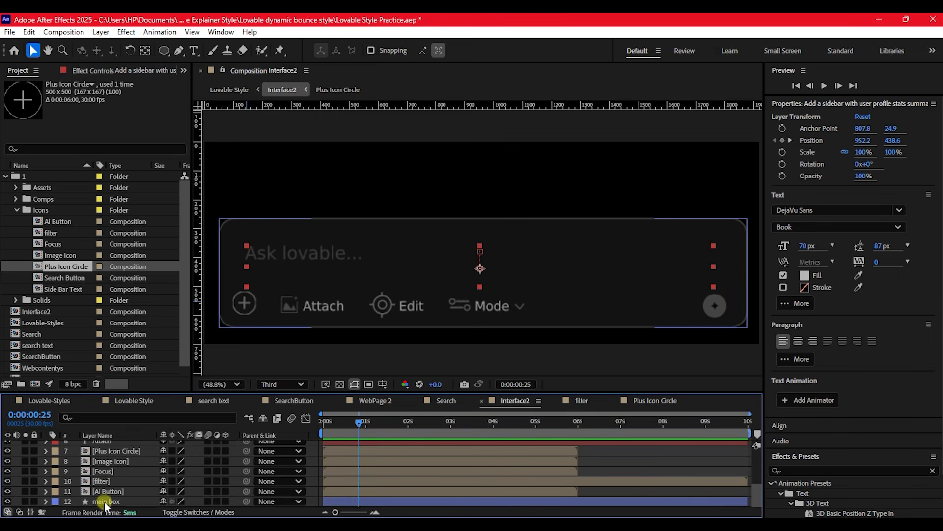
pyautogui.click(104, 501)
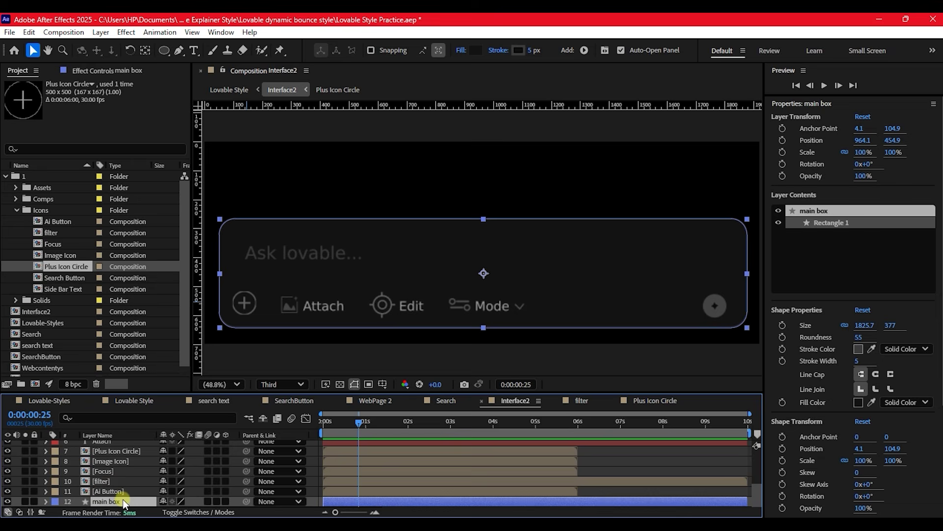
pyautogui.click(47, 501)
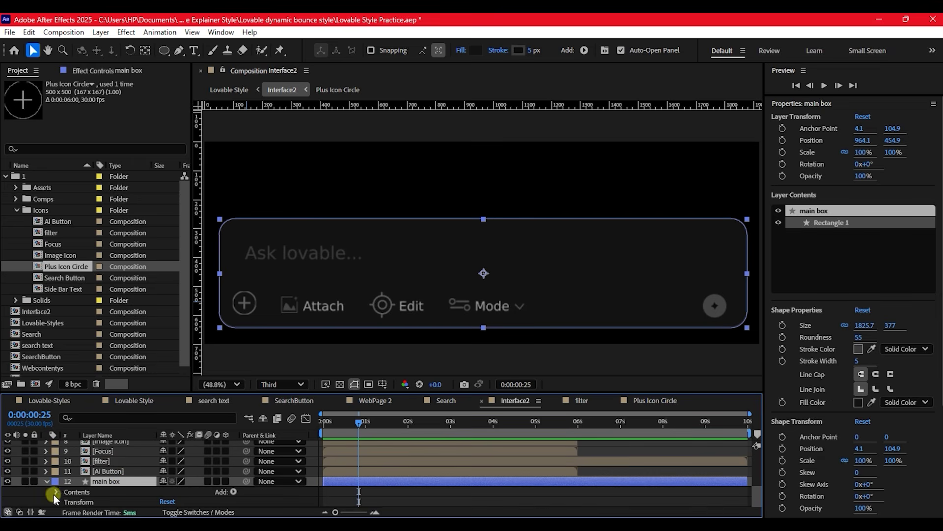
pyautogui.click(56, 491)
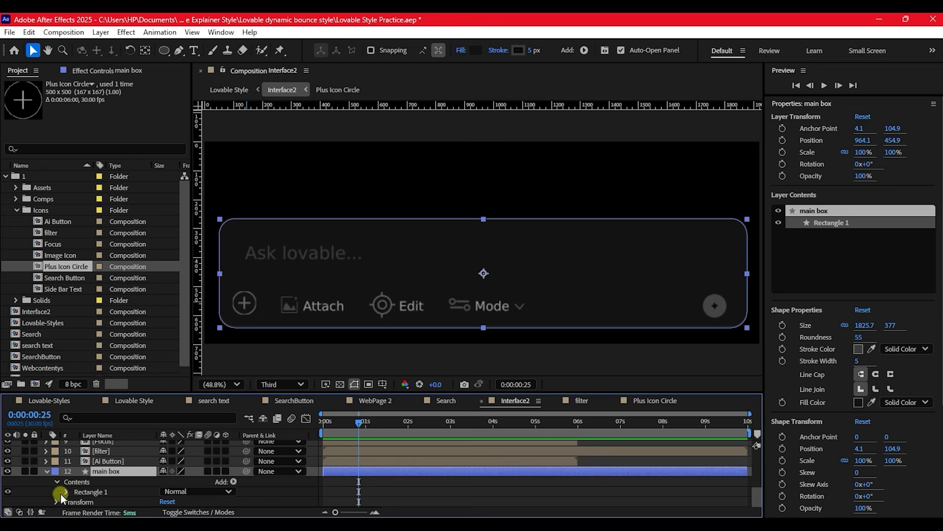
pyautogui.click(67, 491)
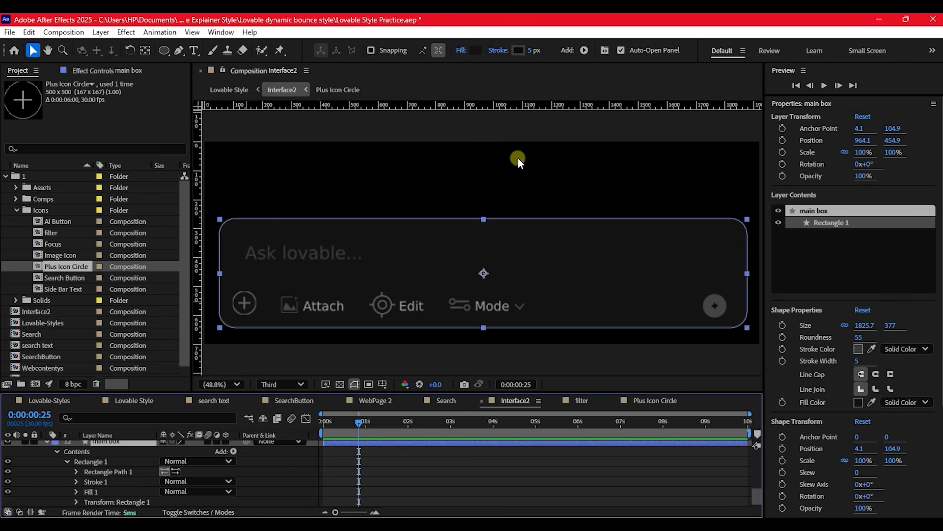
# Step: Try stretching and squashing the main box vertically from its upper edge, and undo the scaling
pyautogui.moveTo(484, 218); pyautogui.dragTo(482, 200)
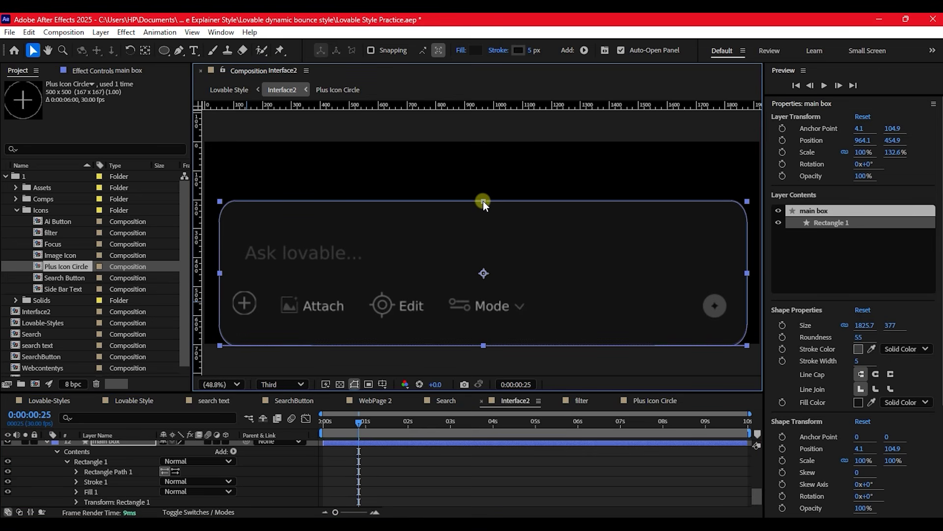
pyautogui.moveTo(482, 201); pyautogui.dragTo(486, 231)
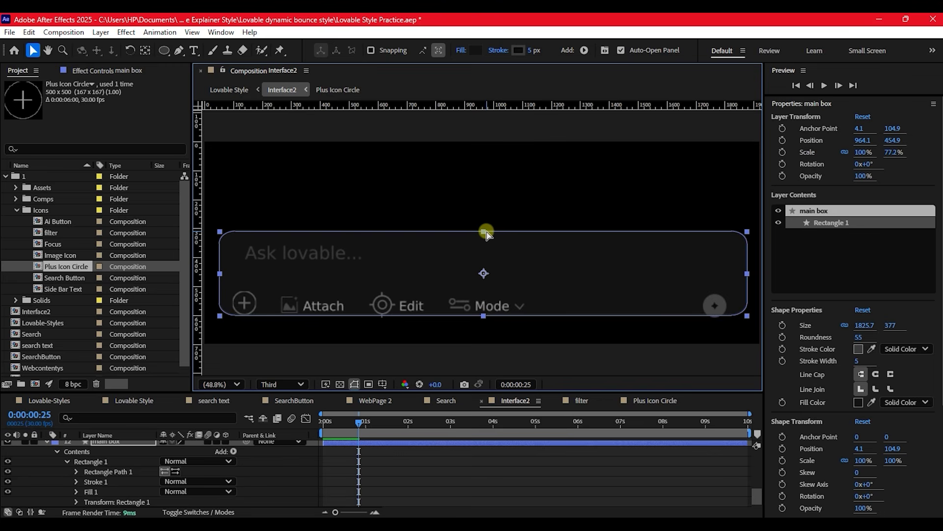
pyautogui.hotkey('ctrl', 'z')
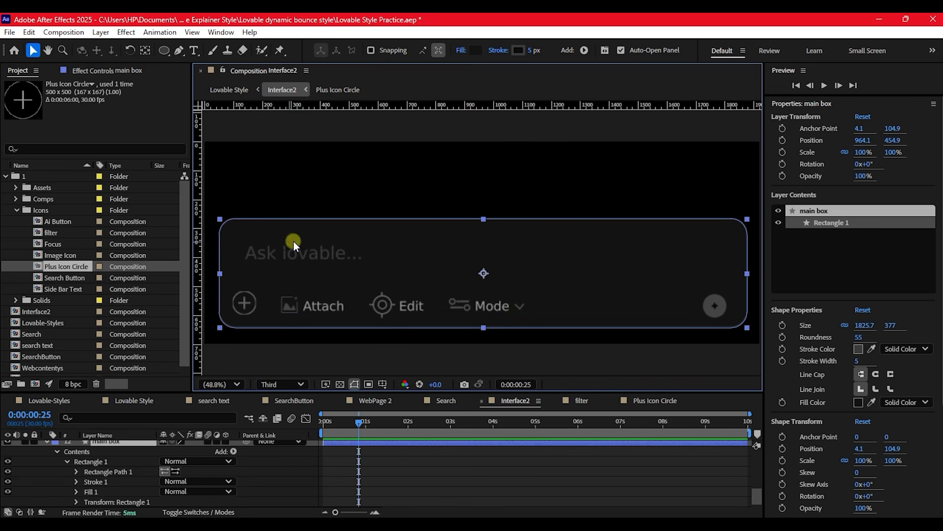
# Step: Convert the main box's Rectangle Path 1 to a Bezier path
pyautogui.scroll(1, 121, 469)
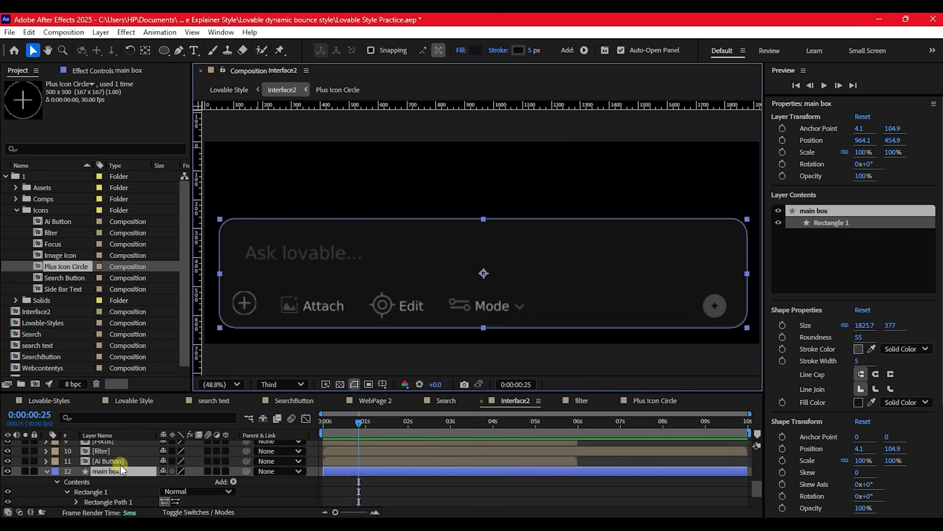
pyautogui.scroll(-1, 129, 480)
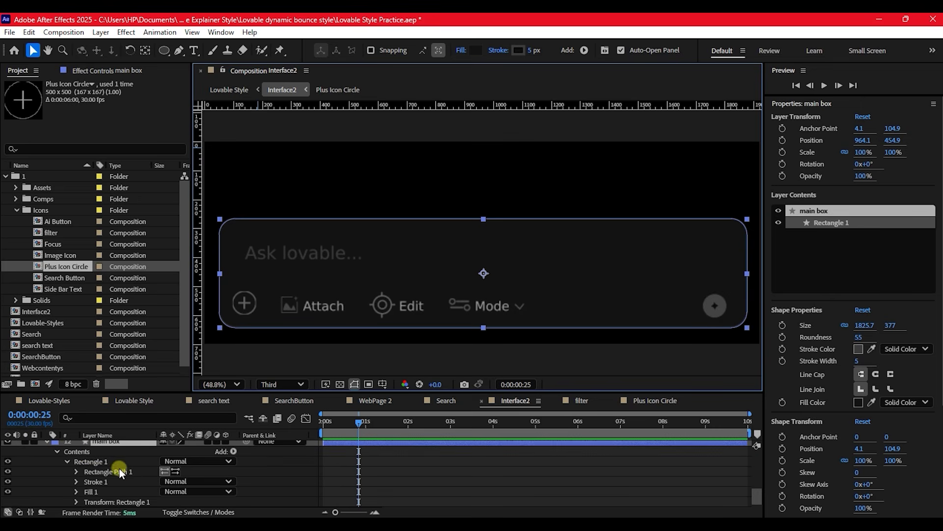
pyautogui.click(121, 468)
pyautogui.rightClick(120, 468)
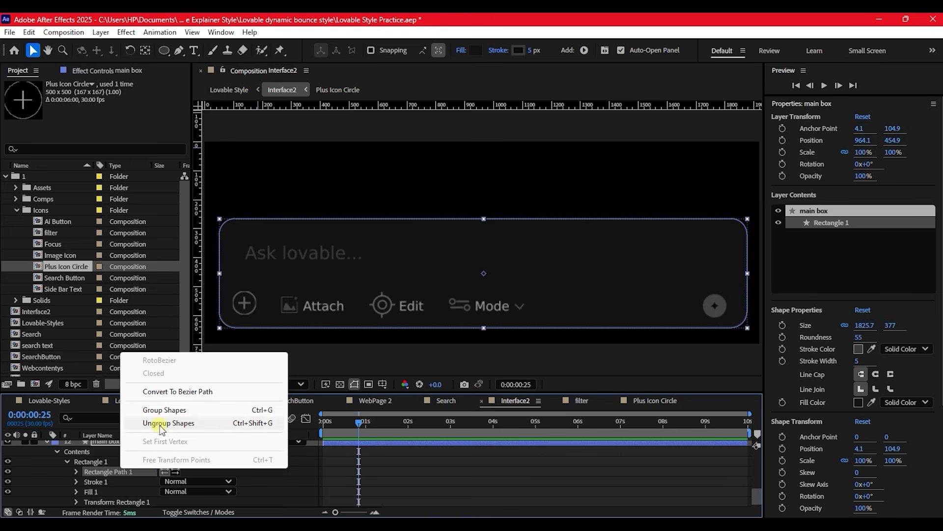
pyautogui.click(190, 391)
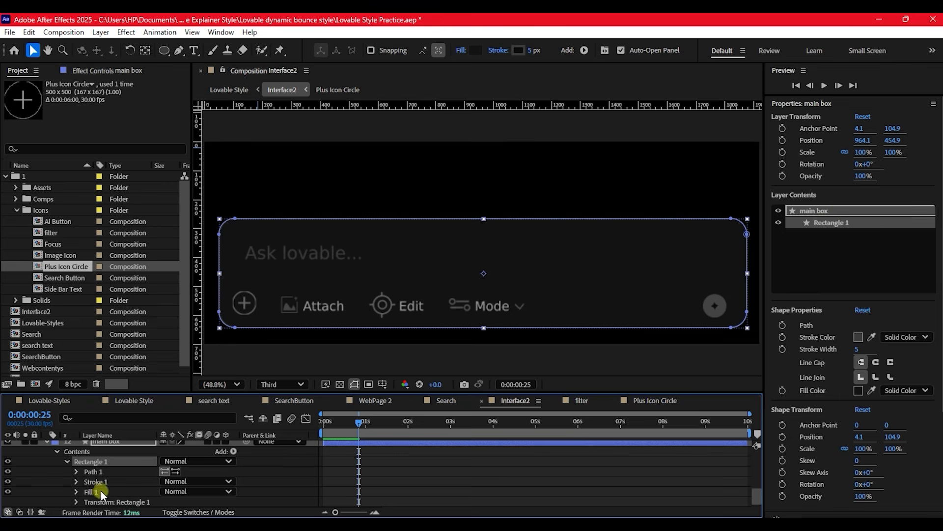
# Step: Add a Path keyframe to the main box's Path 1 at 0:00:00:25 and collapse the layer's properties
pyautogui.click(77, 472)
pyautogui.click(94, 473)
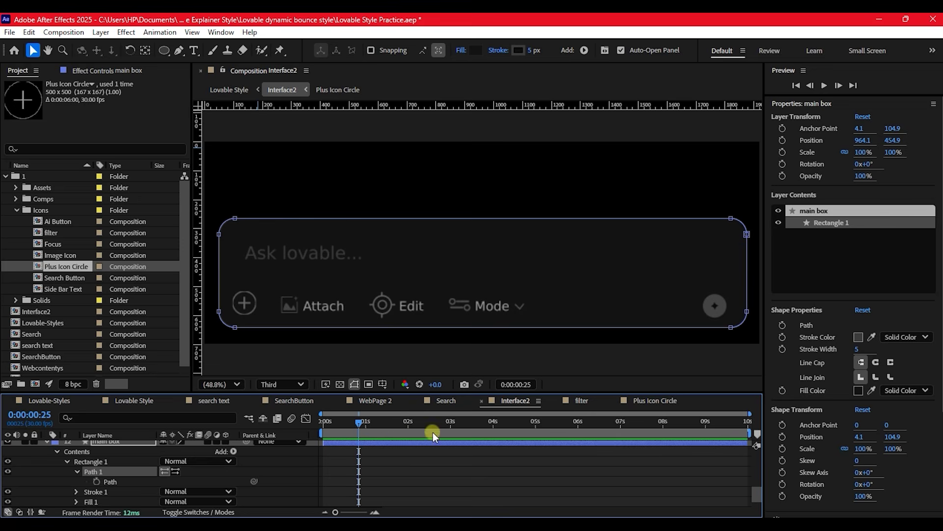
pyautogui.click(98, 481)
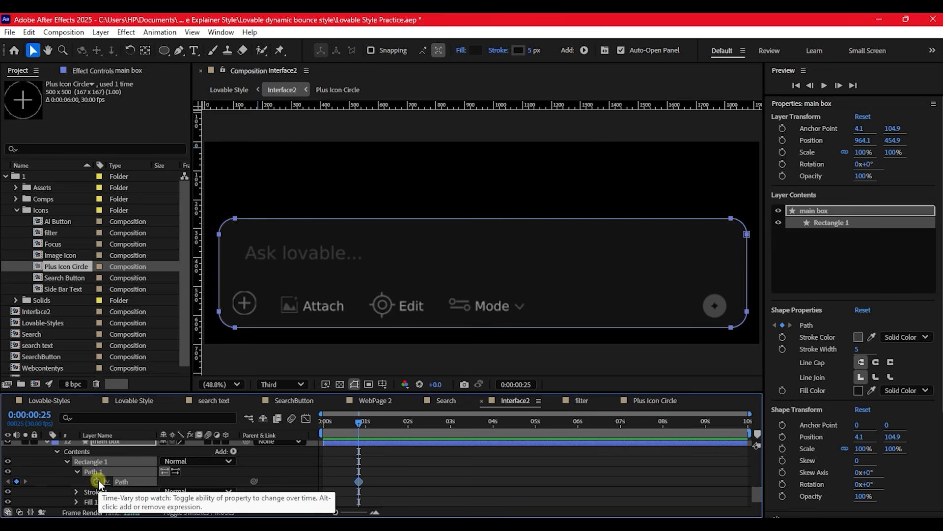
pyautogui.press('u')
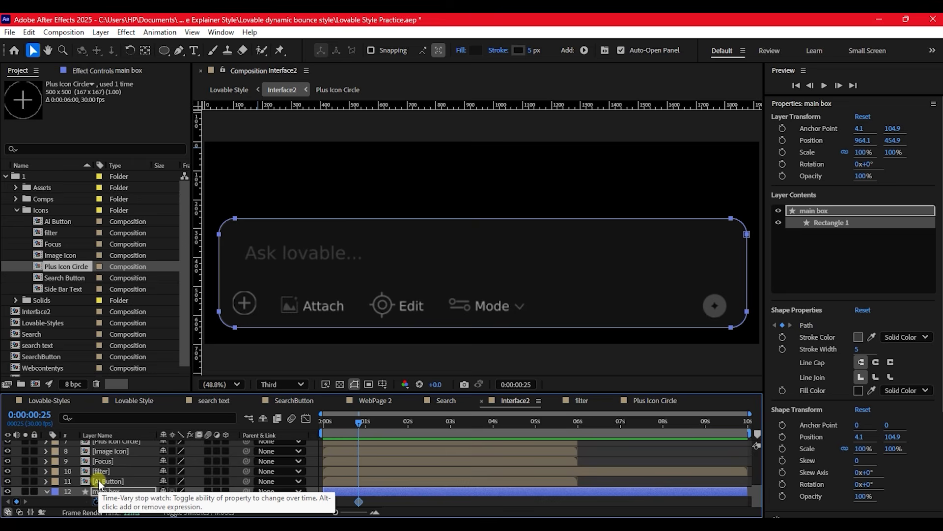
pyautogui.press('u')
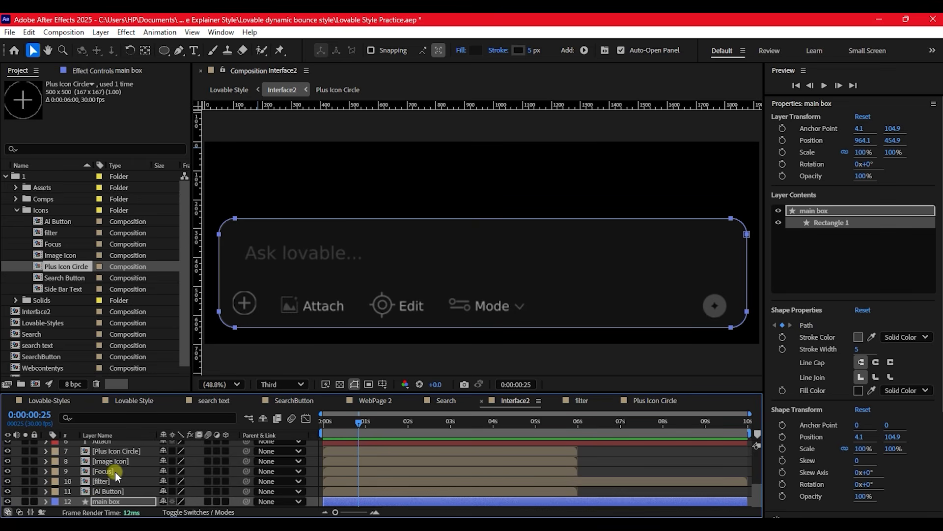
# Step: Move the main box's Path keyframe to 0:00:02:25, in line with the prompt text's first position keyframe
pyautogui.scroll(10, 139, 475)
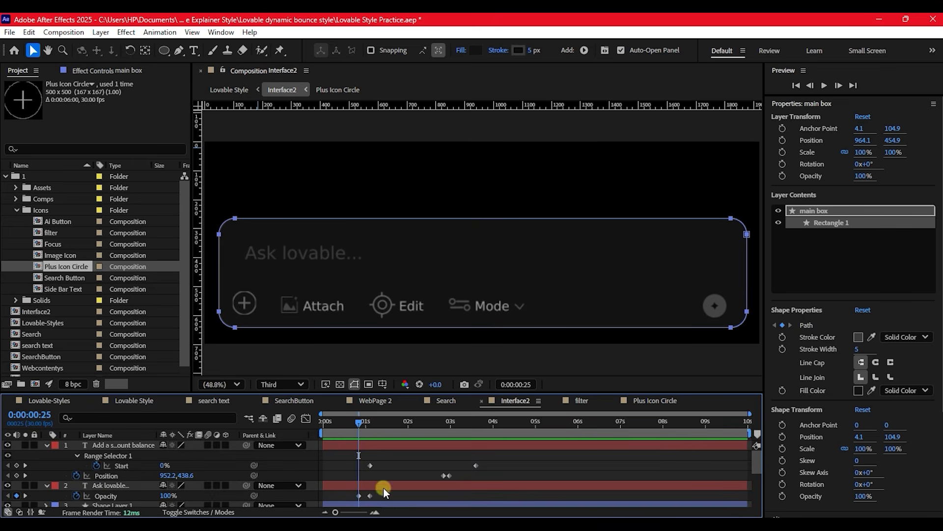
pyautogui.scroll(-5, 422, 486)
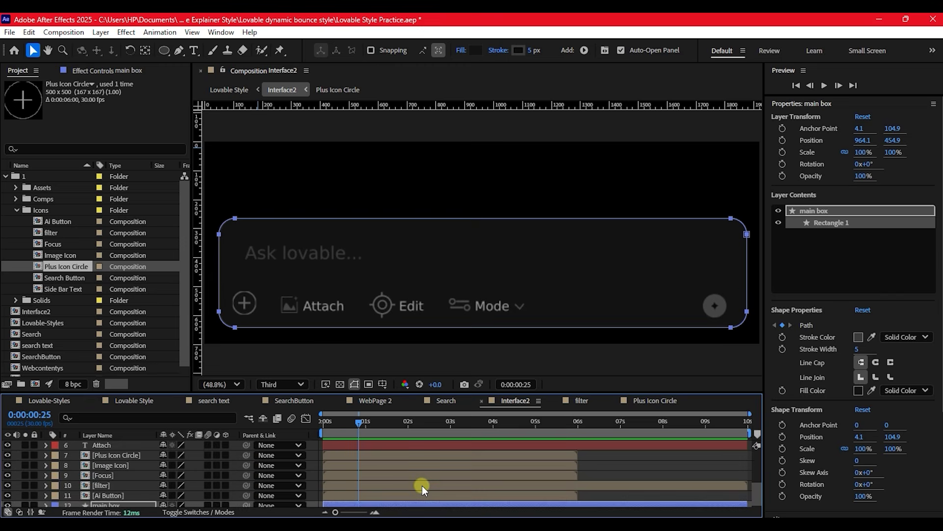
pyautogui.scroll(5, 422, 485)
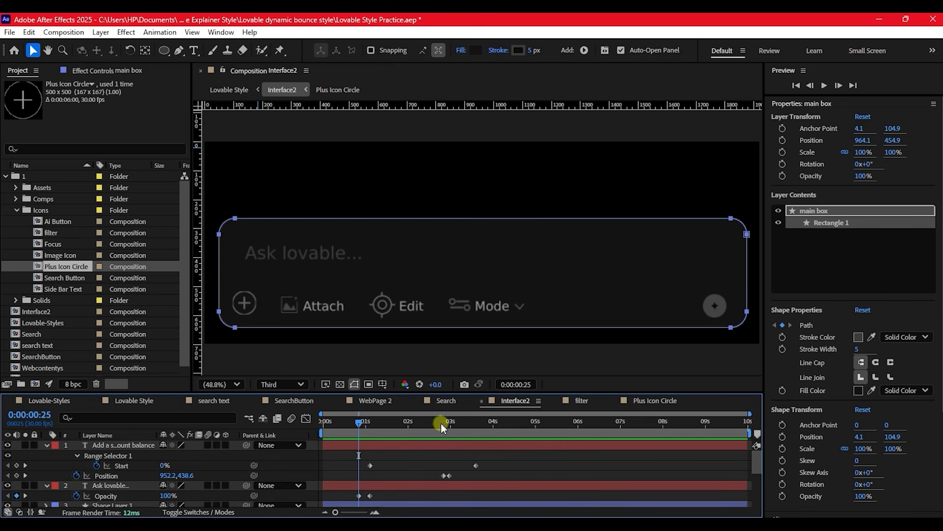
pyautogui.moveTo(441, 423); pyautogui.dragTo(443, 423)
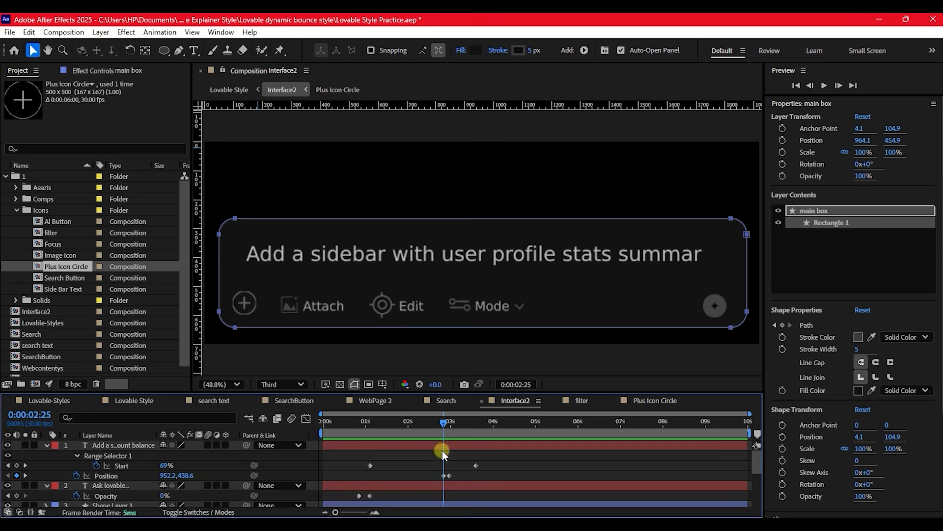
pyautogui.scroll(-5, 438, 482)
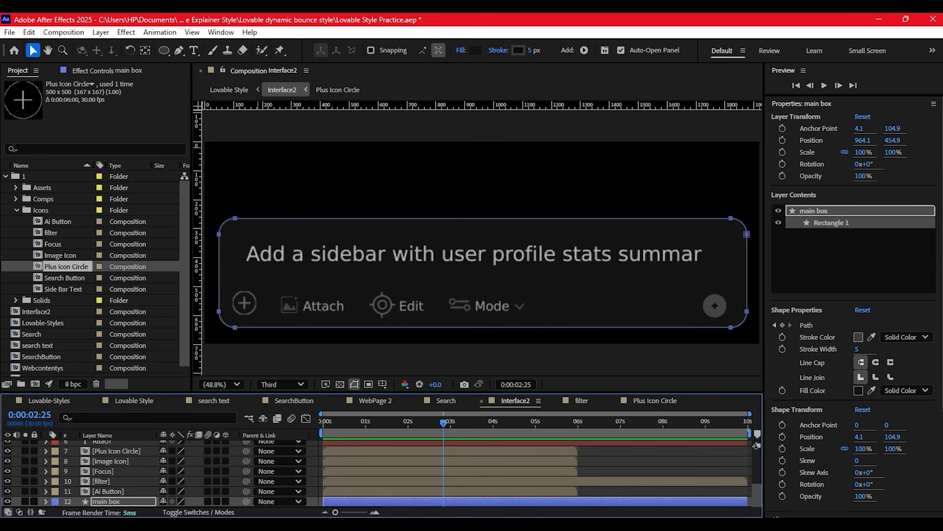
pyautogui.click(98, 500)
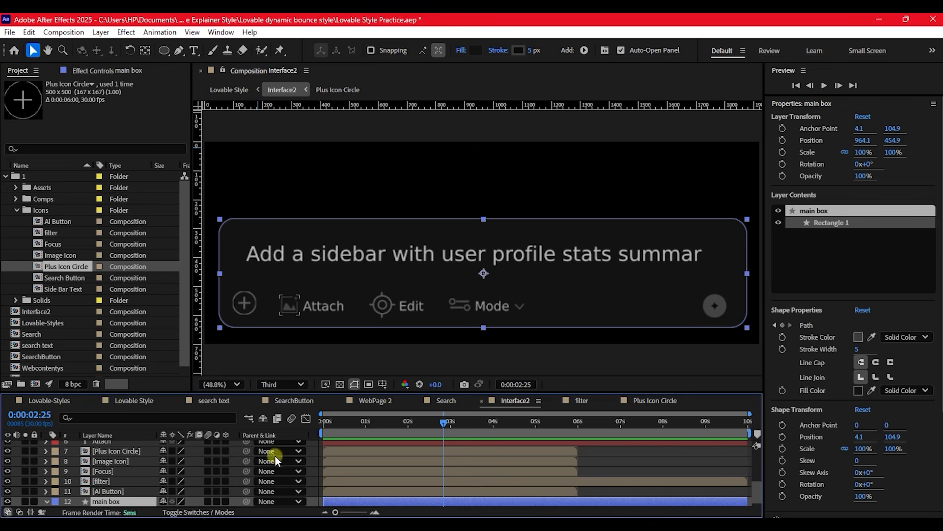
pyautogui.scroll(-1, 482, 469)
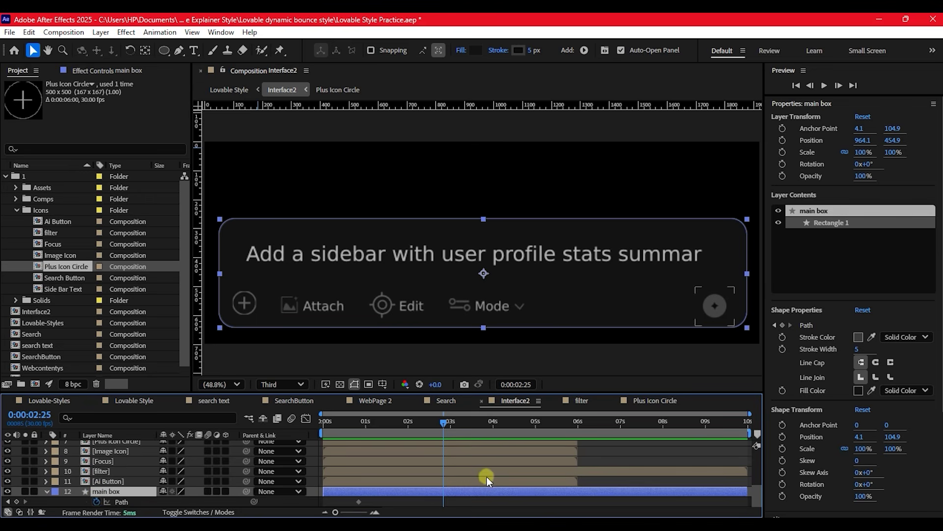
pyautogui.moveTo(358, 501); pyautogui.dragTo(444, 493)
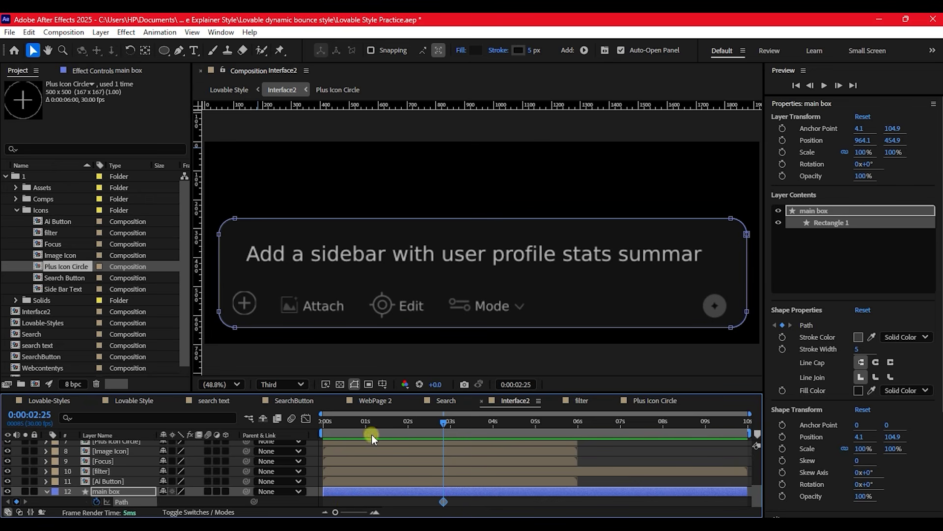
# Step: Add a Path keyframe at 0:00:02:29 with the main box's upper edge raised to fit the second text line
pyautogui.scroll(5, 447, 469)
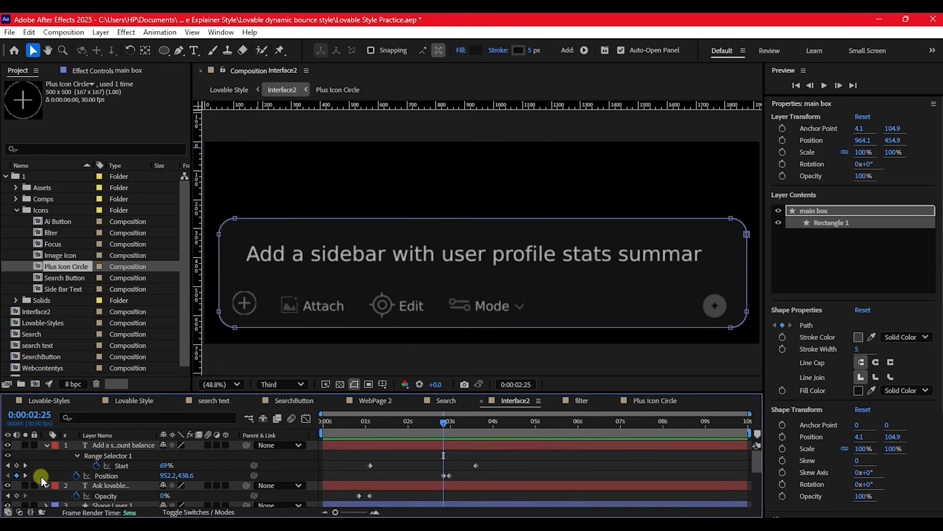
pyautogui.click(25, 476)
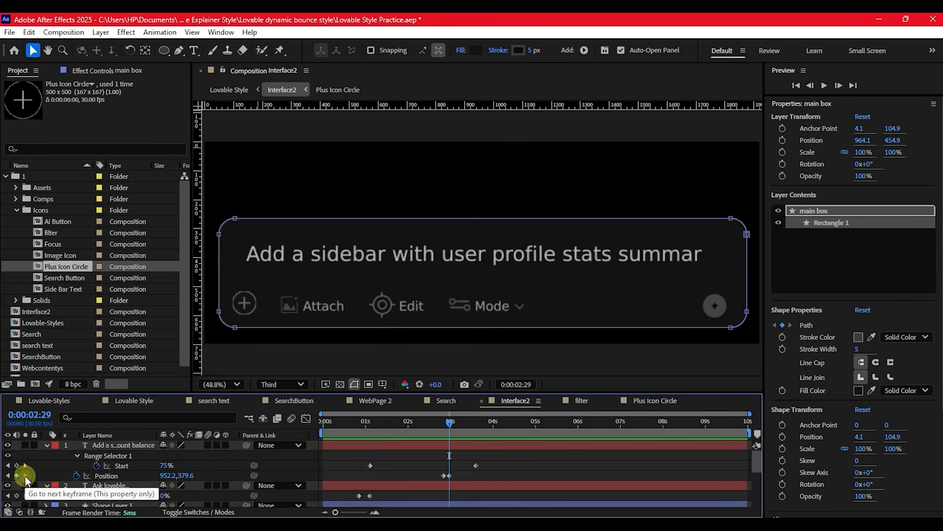
pyautogui.scroll(-6, 453, 459)
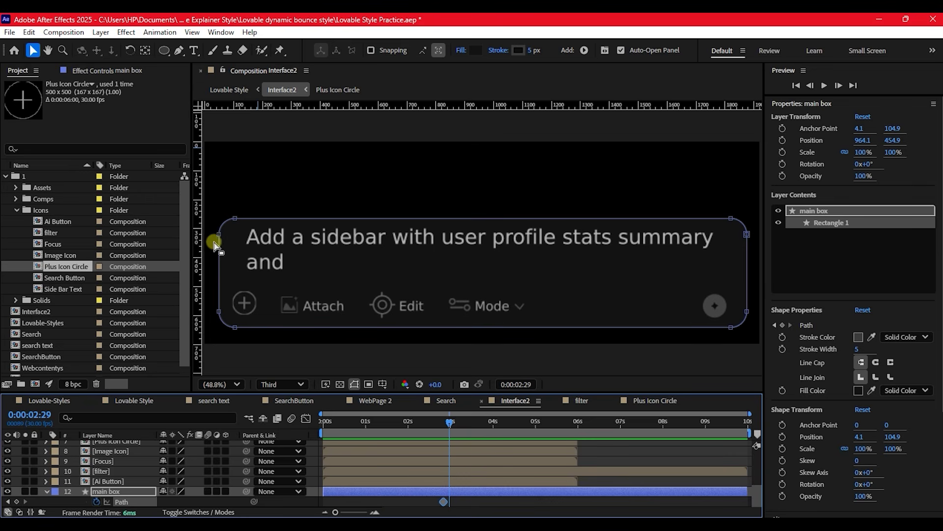
pyautogui.moveTo(211, 201); pyautogui.dragTo(764, 254)
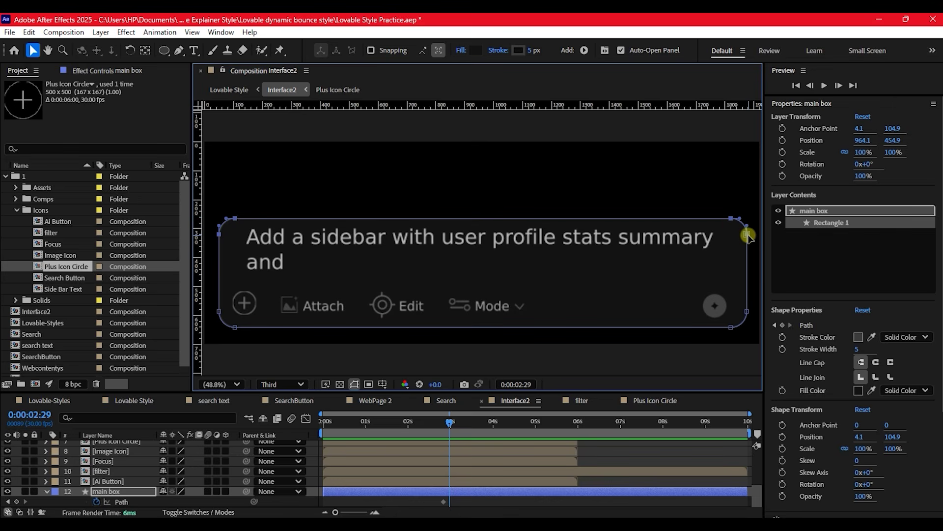
pyautogui.moveTo(747, 235); pyautogui.dragTo(748, 225)
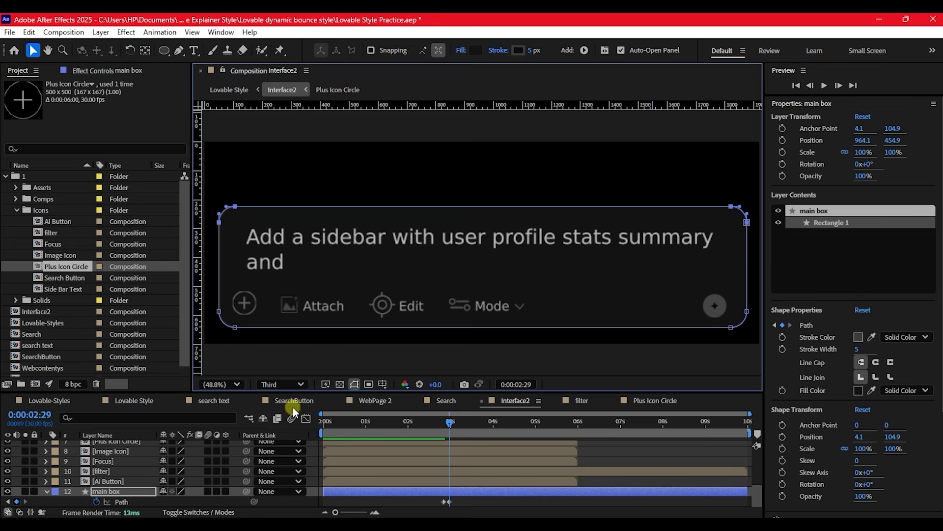
# Step: Preview the prompt box animation in Interface2 and in the Lovable Style composition, stopping at 0:00:08:16
pyautogui.press('space')
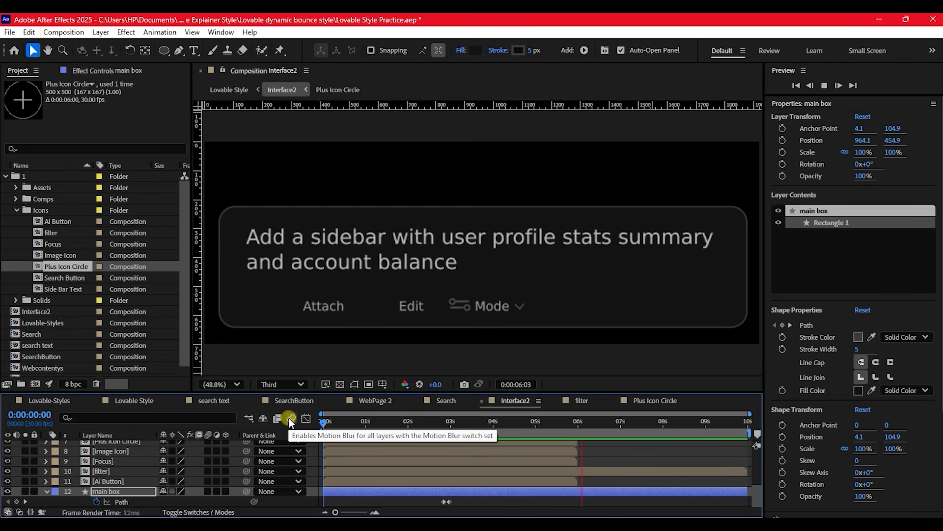
pyautogui.press('space')
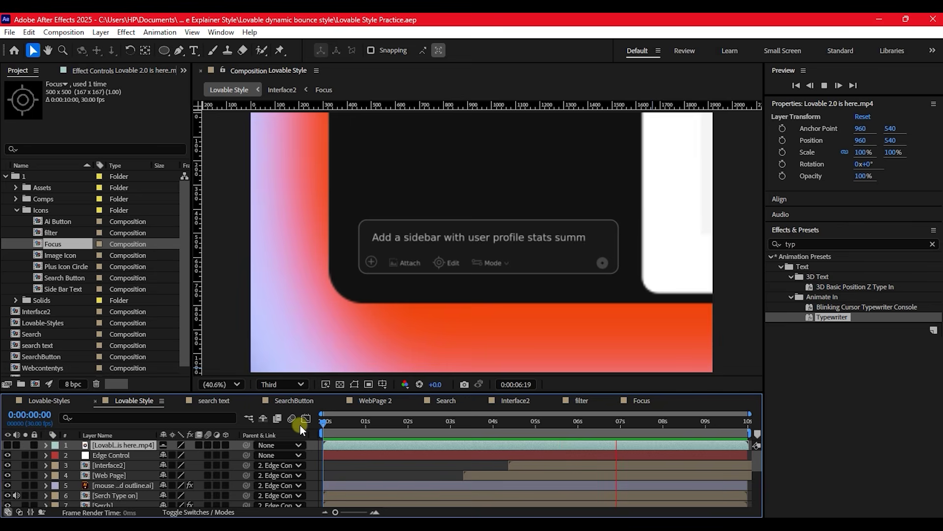
pyautogui.press('space')
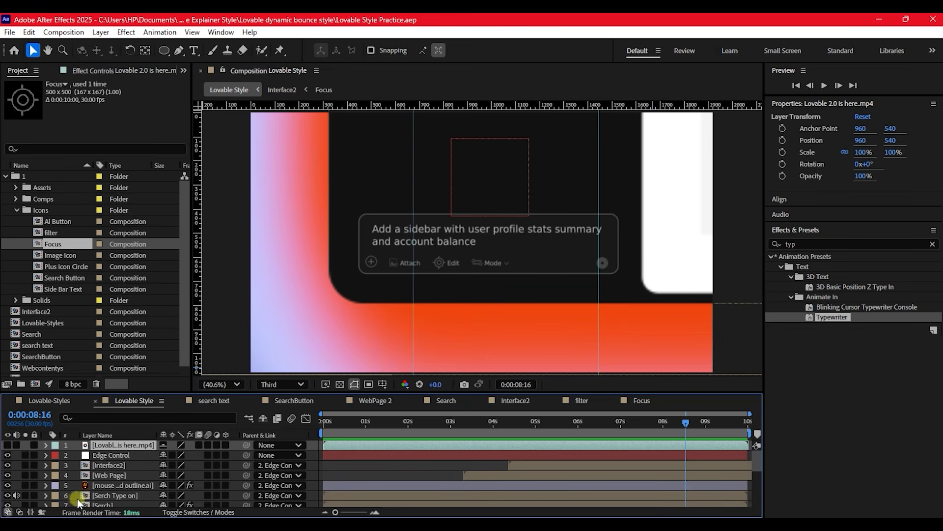
# Step: Duplicate the mouse pointer hand outline layer and place the copy directly above Edge Control
pyautogui.click(115, 486)
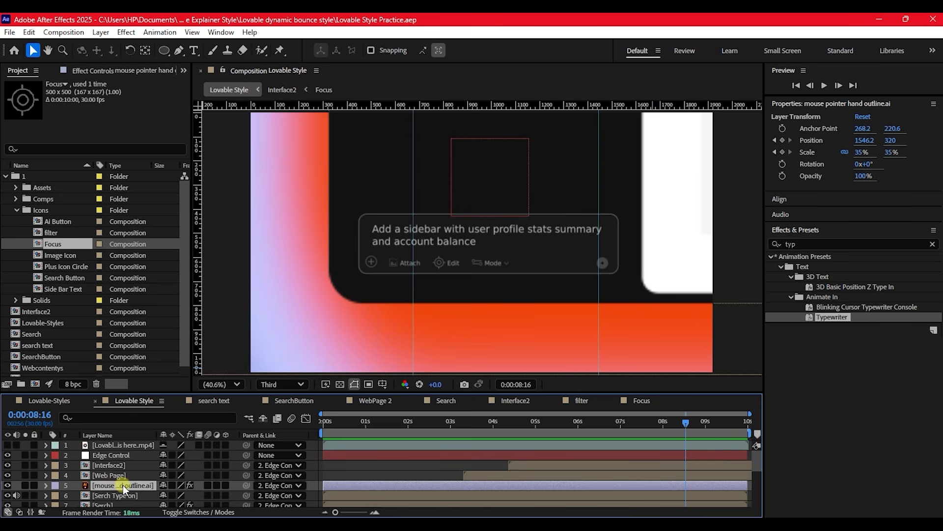
pyautogui.hotkey('ctrl', 'd')
pyautogui.moveTo(117, 487); pyautogui.dragTo(128, 453)
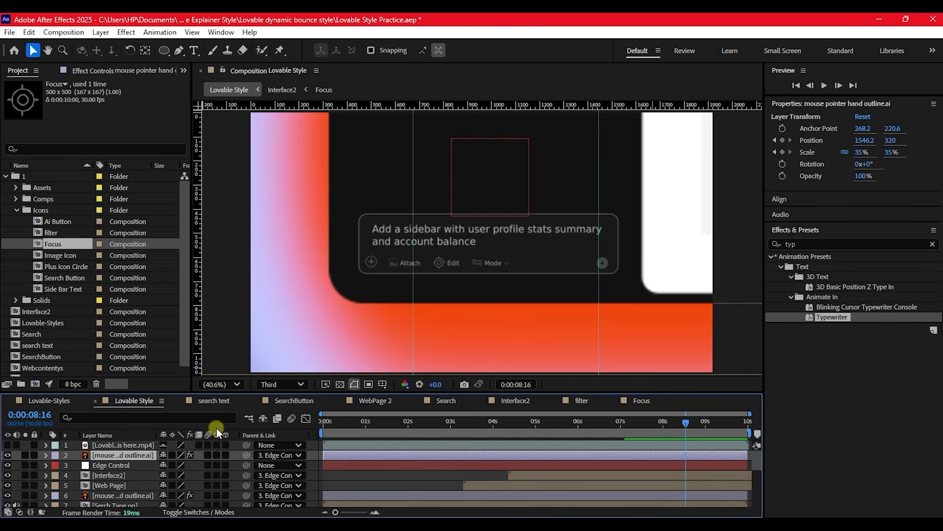
# Step: Hide the shy layers and remove all Position and Scale keyframes from the duplicated hand pointer layer
pyautogui.click(263, 417)
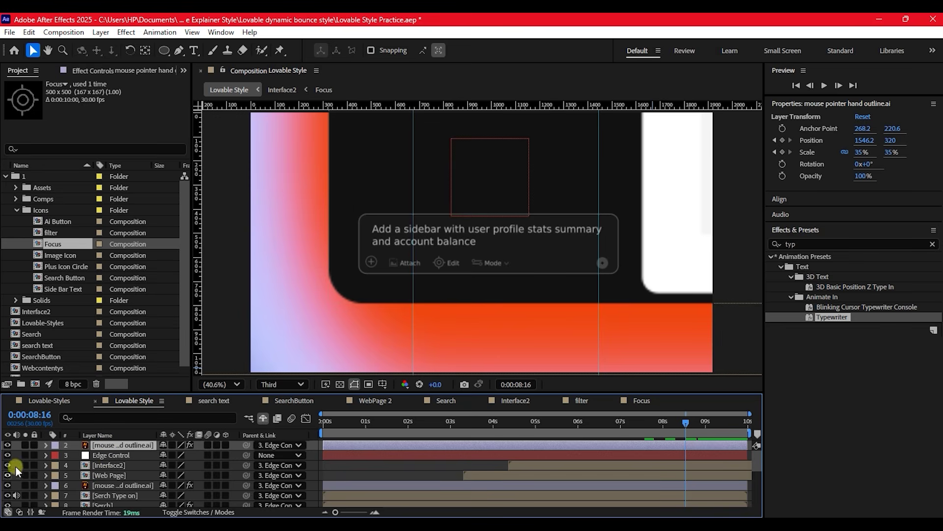
pyautogui.press('u')
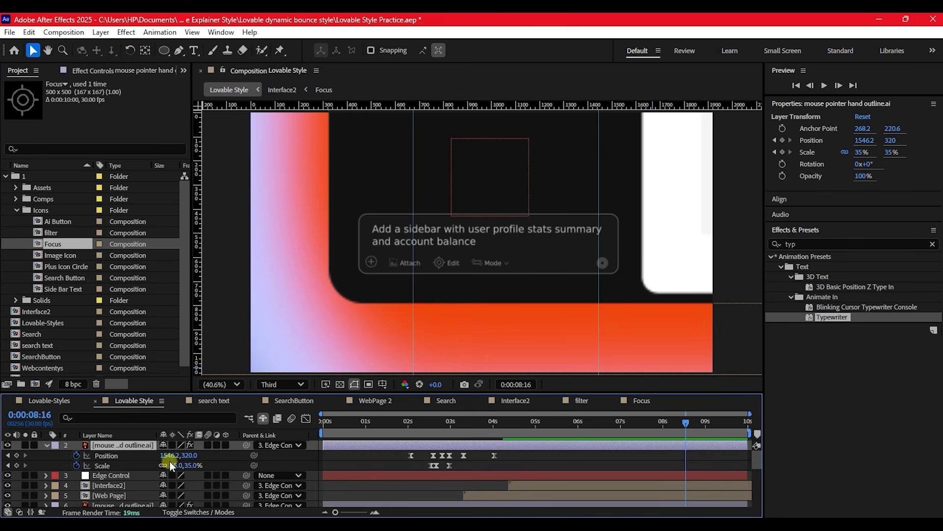
pyautogui.click(76, 455)
pyautogui.click(75, 466)
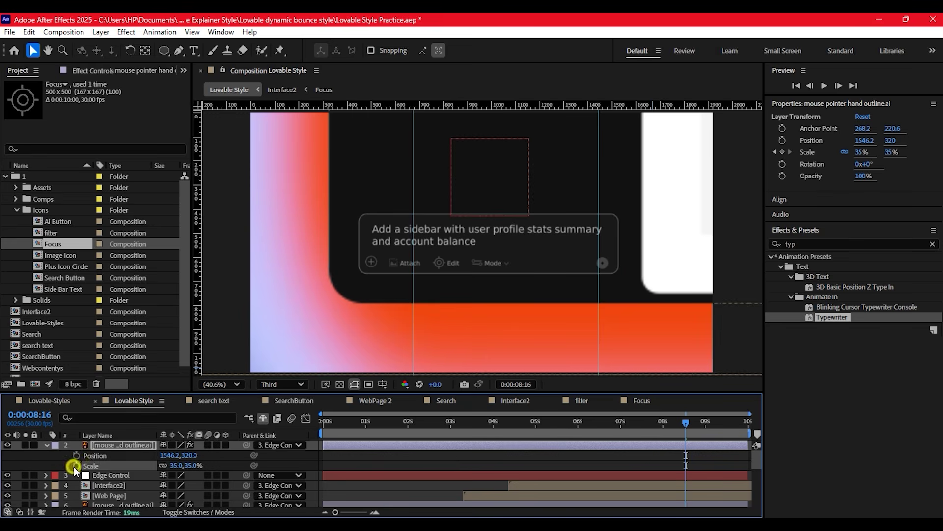
pyautogui.click(103, 446)
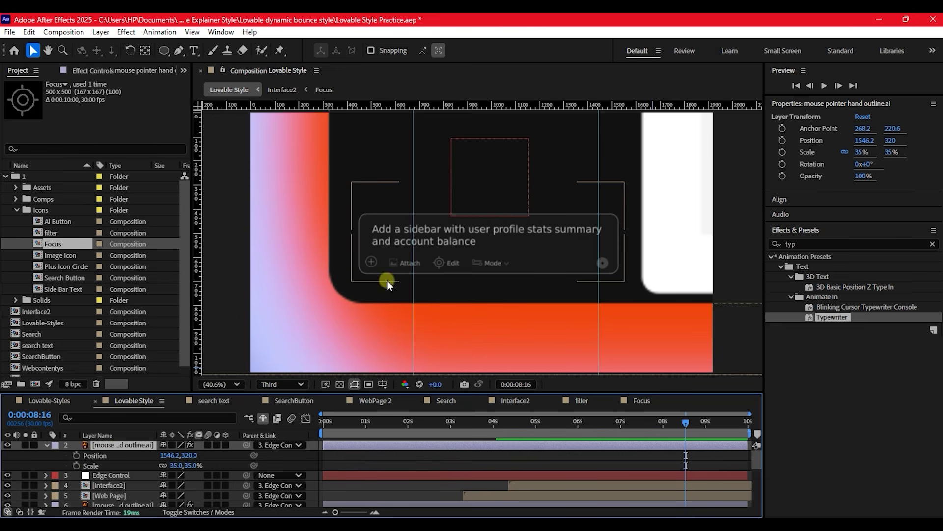
# Step: Bring the duplicated hand pointer from outside the frame to just below the prompt box
pyautogui.scroll(-6, 418, 265)
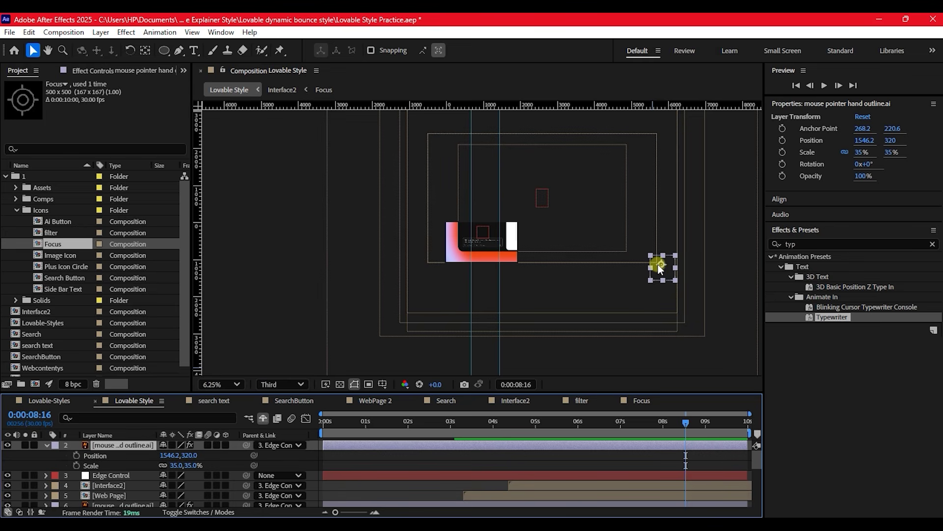
pyautogui.moveTo(662, 260); pyautogui.dragTo(472, 248)
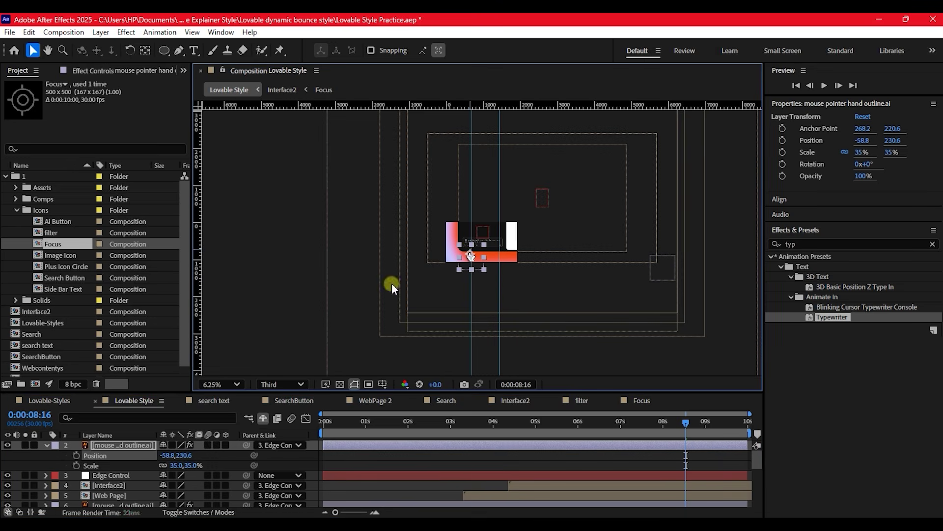
pyautogui.click(213, 381)
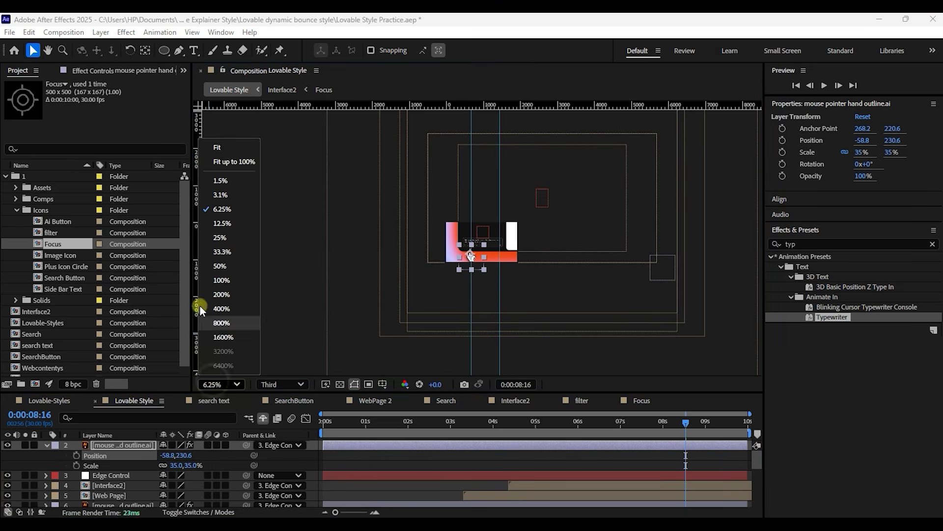
pyautogui.click(217, 148)
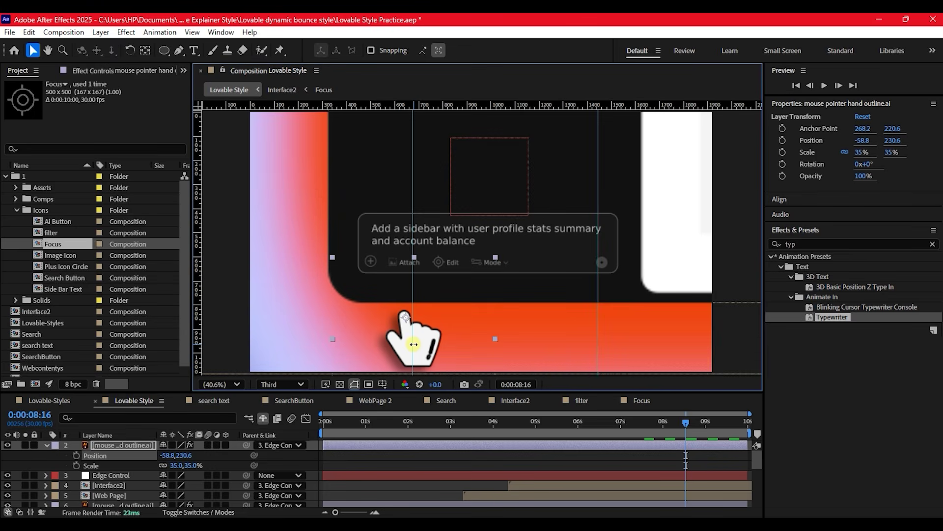
# Step: Align the hand pointer's fingertip with the prompt box's round send button by setting its position to 197.2, 166.6
pyautogui.click(104, 437)
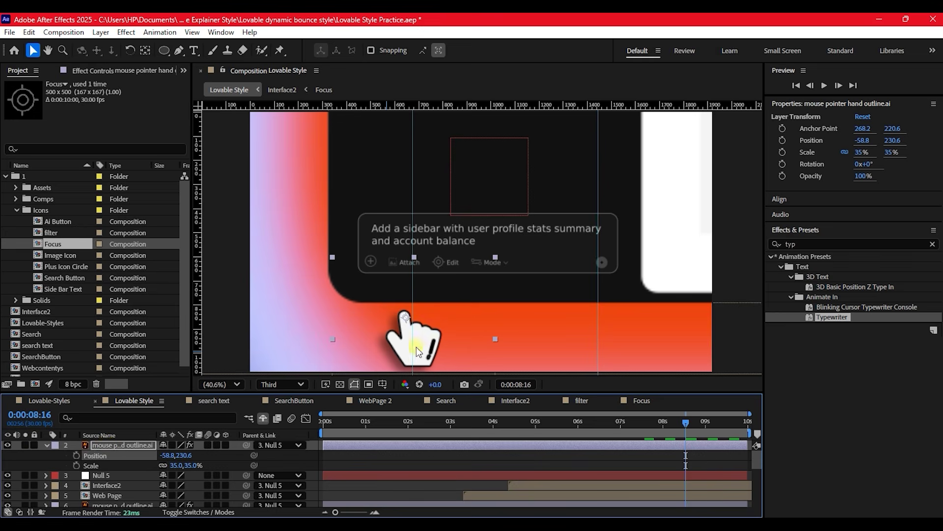
pyautogui.moveTo(411, 345); pyautogui.dragTo(426, 346)
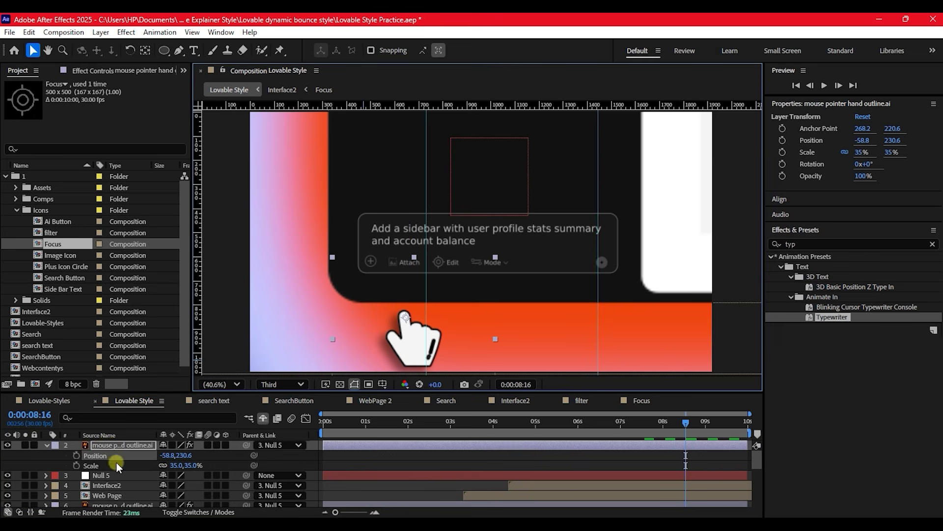
pyautogui.click(127, 446)
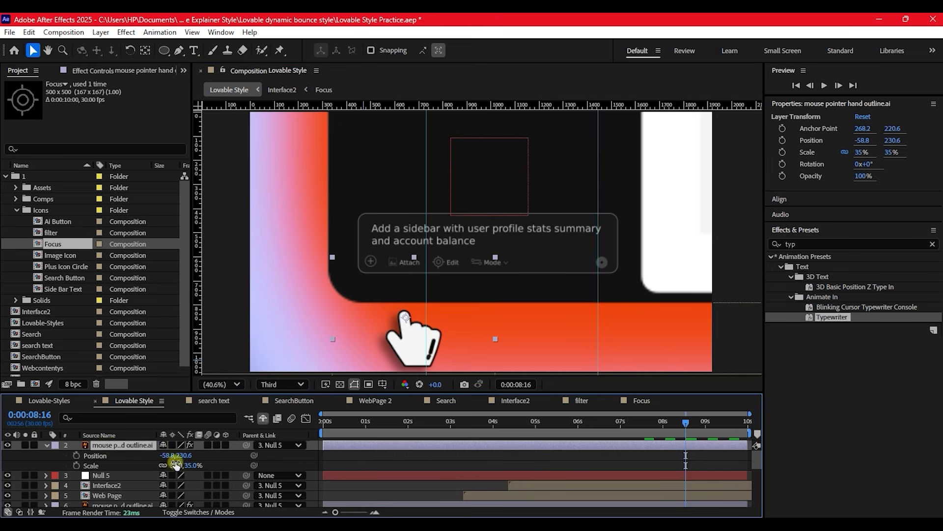
pyautogui.moveTo(170, 454); pyautogui.dragTo(315, 447)
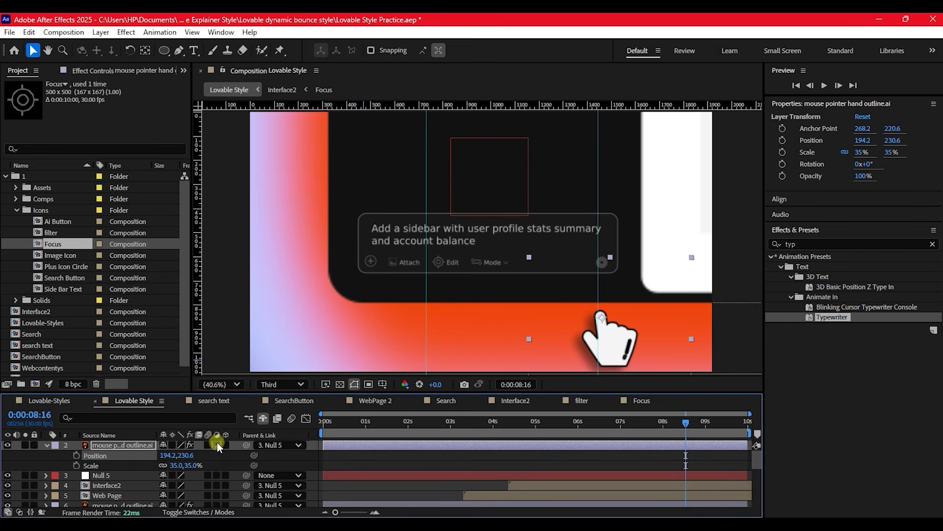
pyautogui.moveTo(188, 455); pyautogui.dragTo(163, 443)
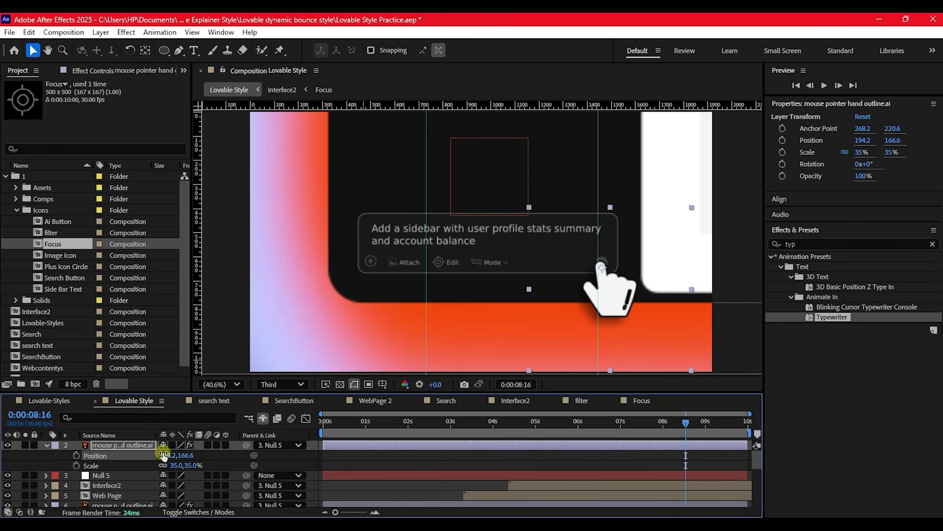
pyautogui.moveTo(166, 454); pyautogui.dragTo(168, 455)
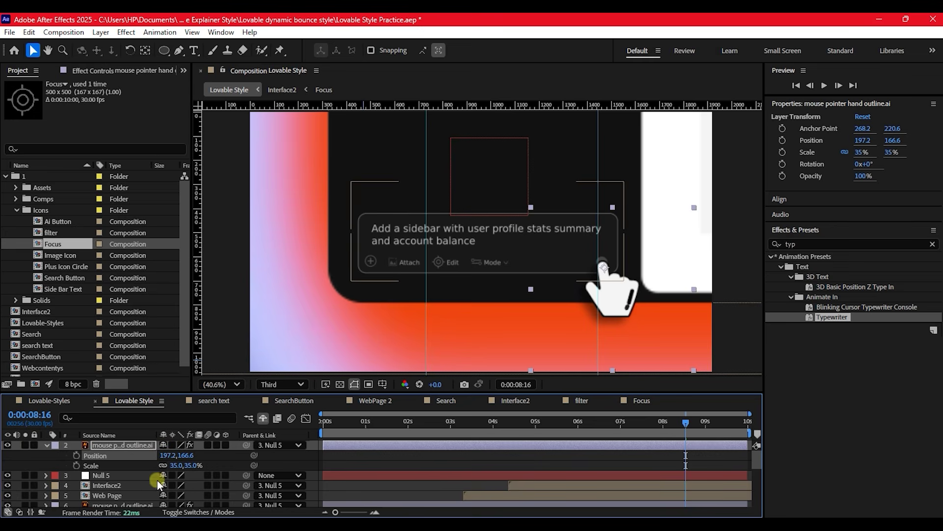
# Step: Scale the duplicated hand pointer to 28%
pyautogui.click(173, 465)
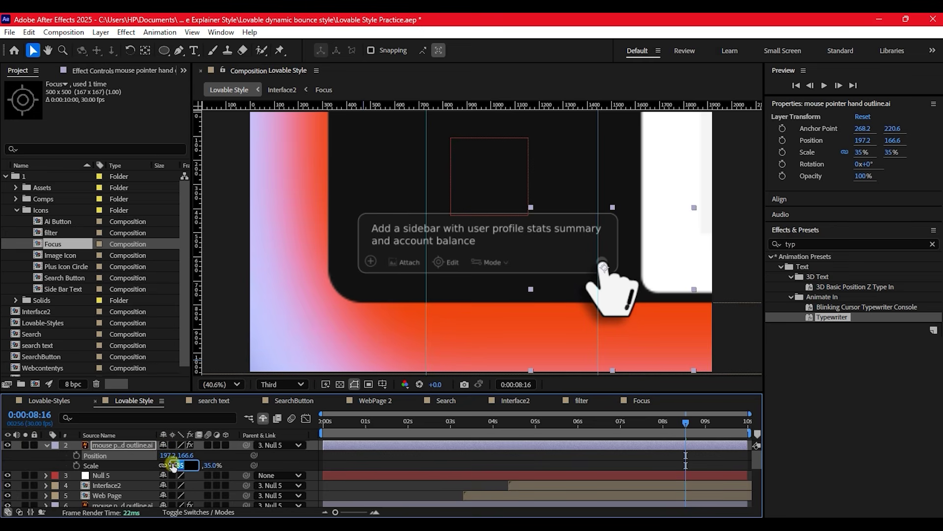
pyautogui.write('28')
pyautogui.press('Return')
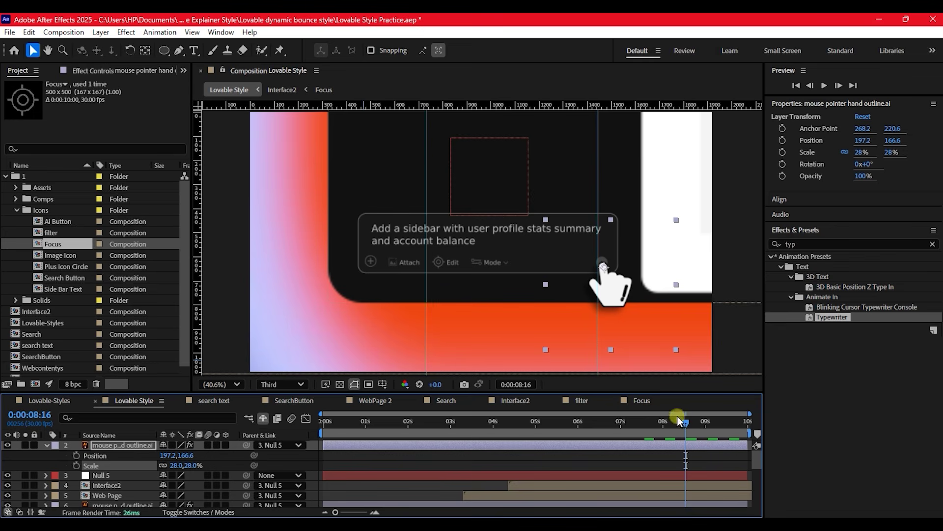
# Step: Add Position and Scale keyframes to the duplicated hand pointer at 0:00:07:23
pyautogui.moveTo(688, 419); pyautogui.dragTo(653, 425)
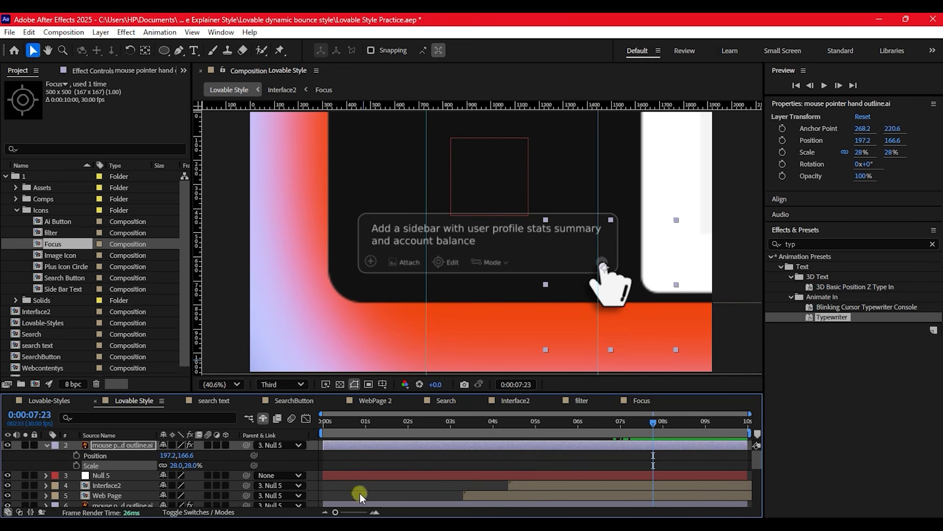
pyautogui.click(77, 456)
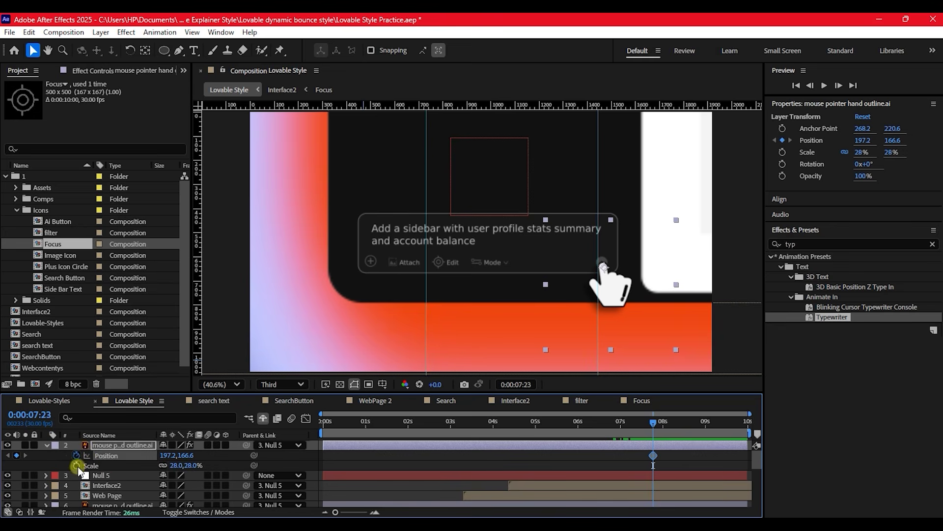
pyautogui.click(77, 466)
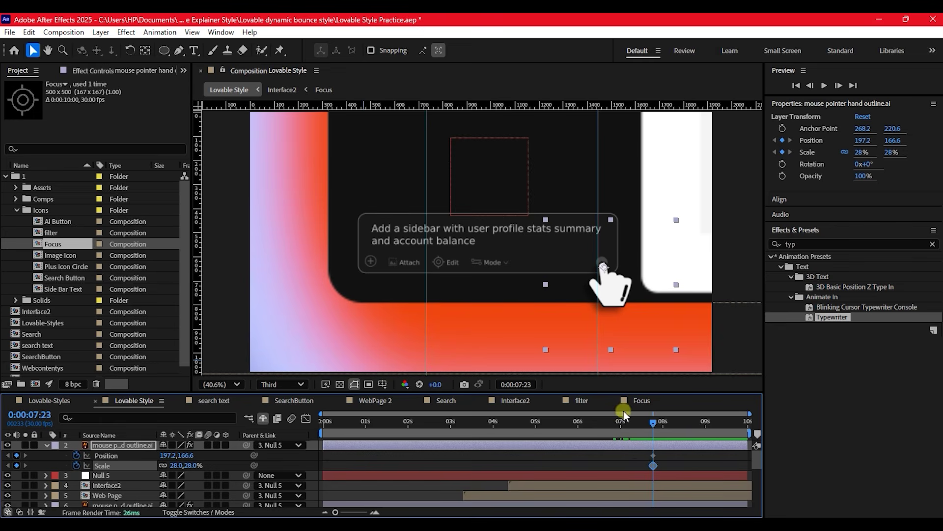
# Step: Keyframe the hand pointer's starting position below the frame at 0:00:07:02, with its Y position set to 342.6
pyautogui.moveTo(652, 423); pyautogui.dragTo(619, 423)
pyautogui.moveTo(611, 423); pyautogui.dragTo(623, 422)
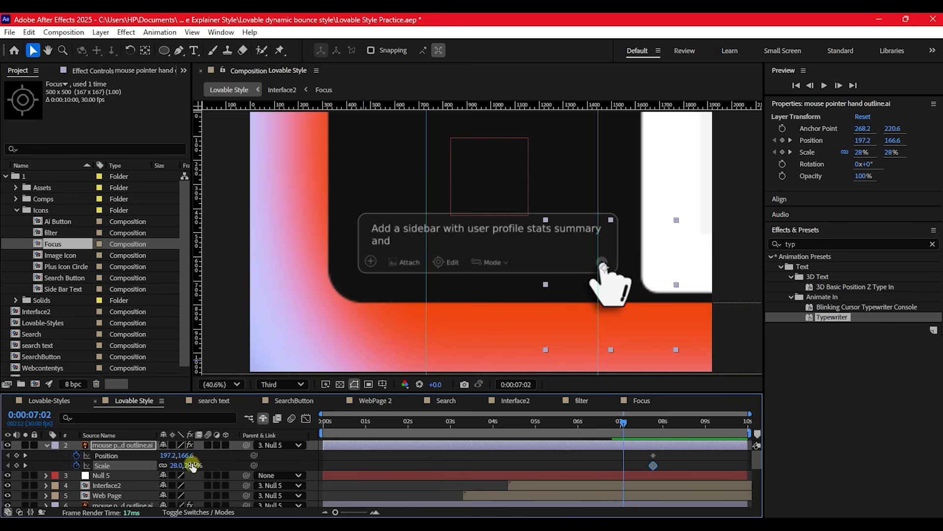
pyautogui.moveTo(188, 455); pyautogui.dragTo(318, 432)
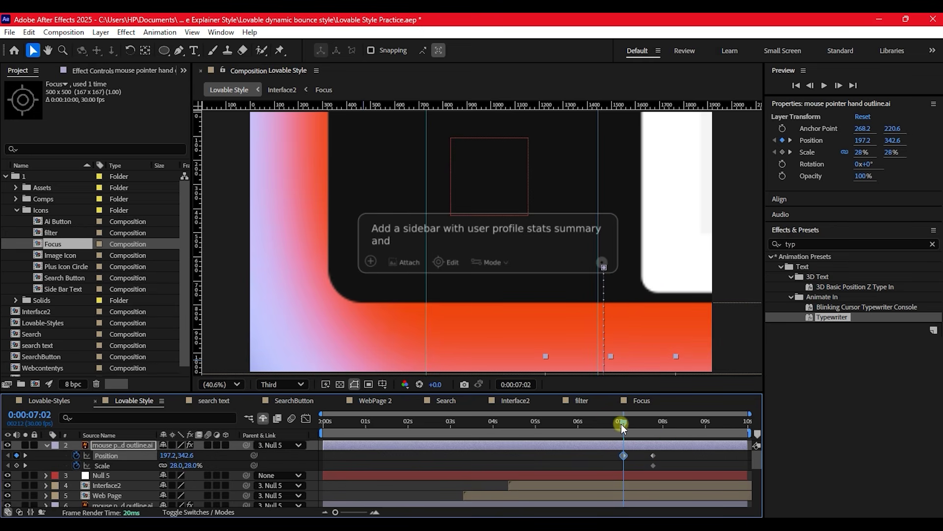
# Step: Add a Scale keyframe of 20% to the hand pointer at 0:00:07:27 for the click on the send button
pyautogui.moveTo(621, 424); pyautogui.dragTo(657, 420)
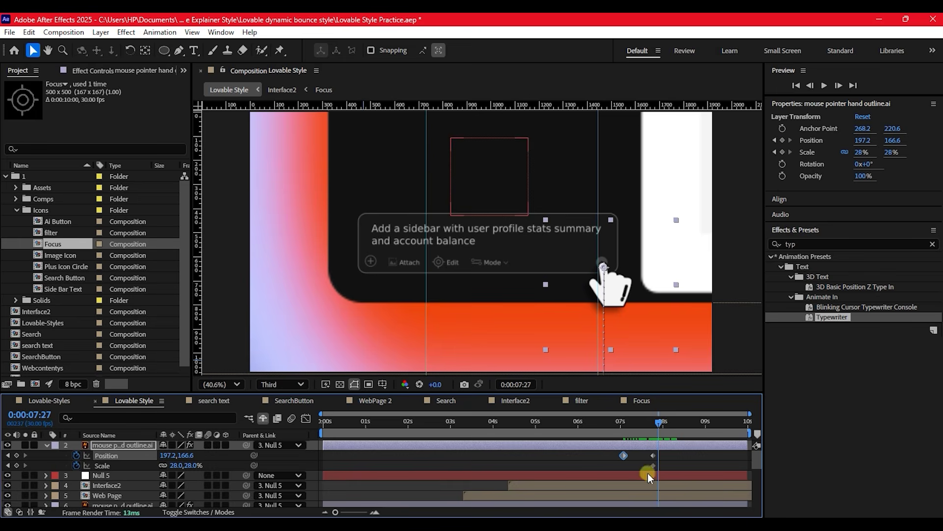
pyautogui.click(8, 475)
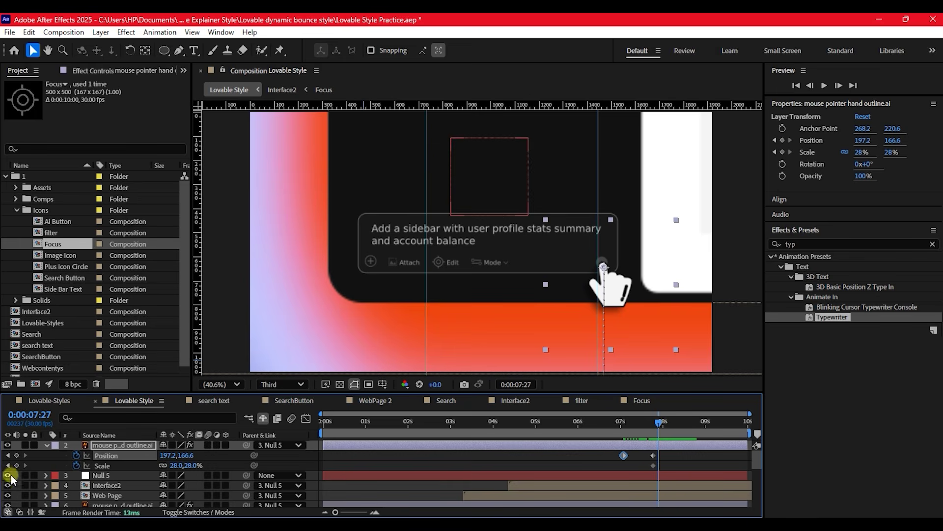
pyautogui.click(175, 466)
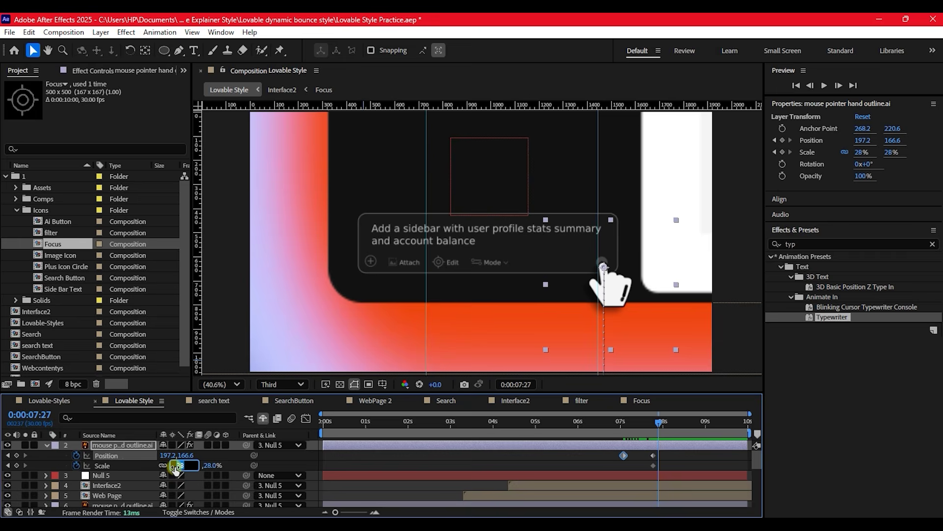
pyautogui.write('20')
pyautogui.press('Return')
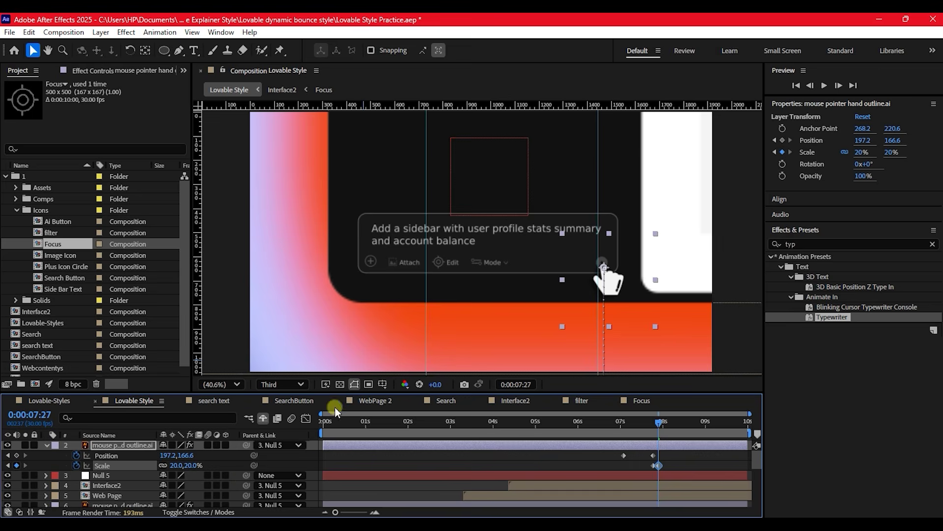
# Step: Copy the hand pointer's 28% Scale keyframe from before the click to 0:00:08:01
pyautogui.click(663, 426)
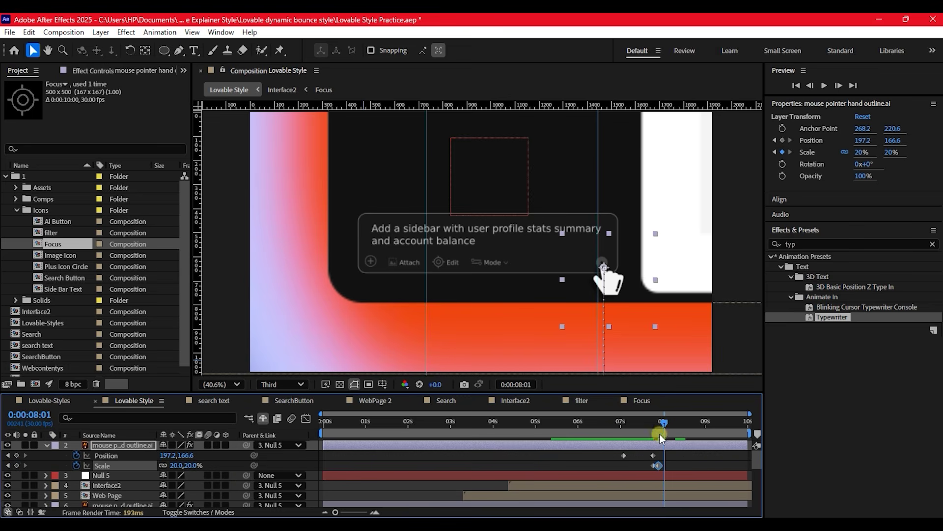
pyautogui.click(653, 466)
pyautogui.hotkey('ctrl', 'c')
pyautogui.hotkey('ctrl', 'v')
# Step: Copy the hand pointer's Position keyframe on the send button to 0:00:08:02, holding it in place through the click
pyautogui.moveTo(610, 422); pyautogui.dragTo(667, 415)
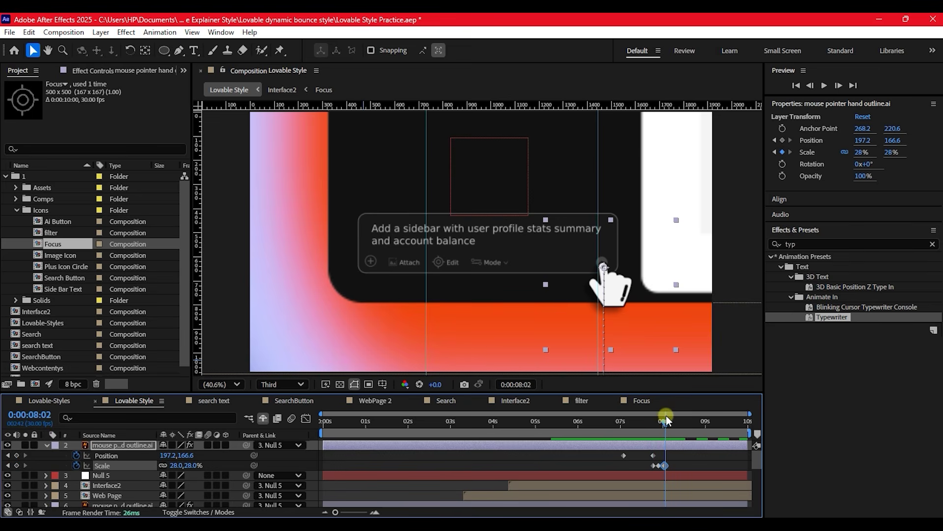
pyautogui.click(653, 456)
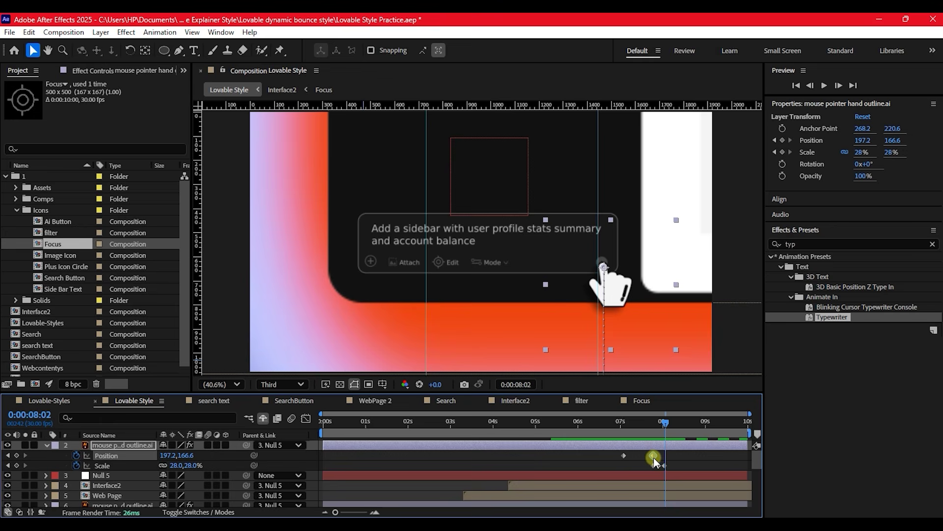
pyautogui.hotkey('ctrl', 'c')
pyautogui.hotkey('ctrl', 'v')
# Step: Copy the hand pointer's first Position keyframe, with Y at 342.6, past the click so it leaves the frame, and preview the animation
pyautogui.click(686, 420)
pyautogui.press('pagedown')
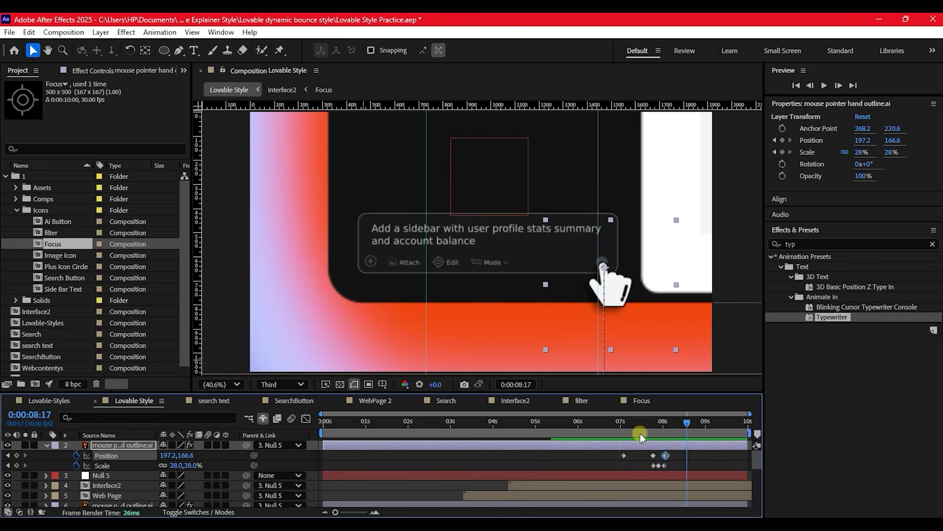
pyautogui.click(623, 457)
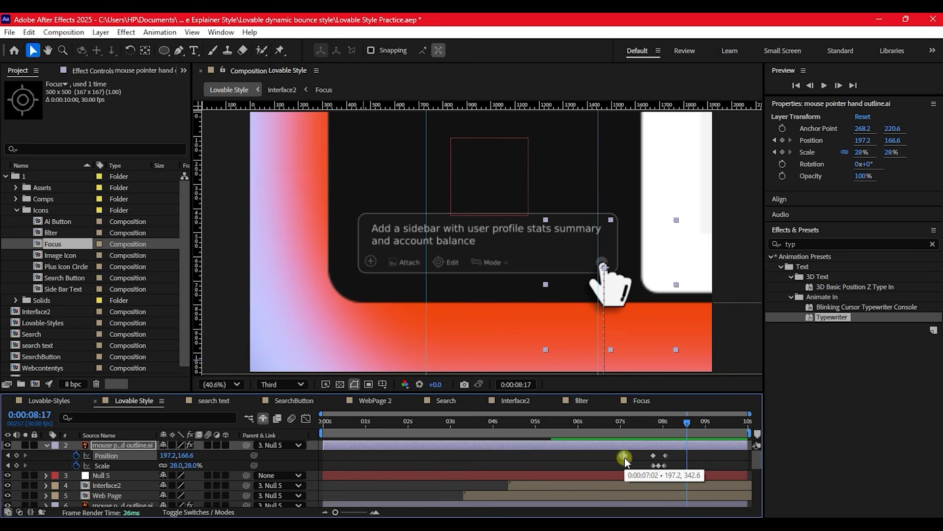
pyautogui.hotkey('ctrl', 'c')
pyautogui.hotkey('ctrl', 'v')
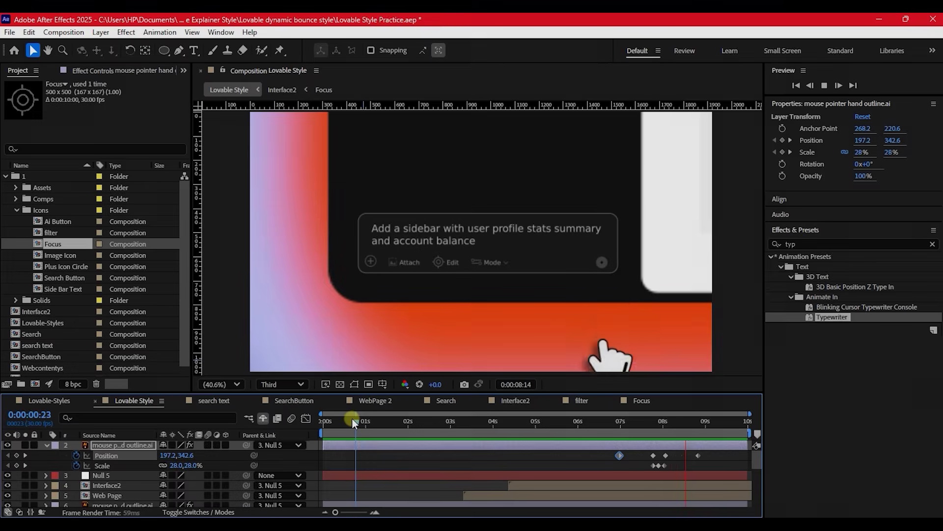
pyautogui.press('space')
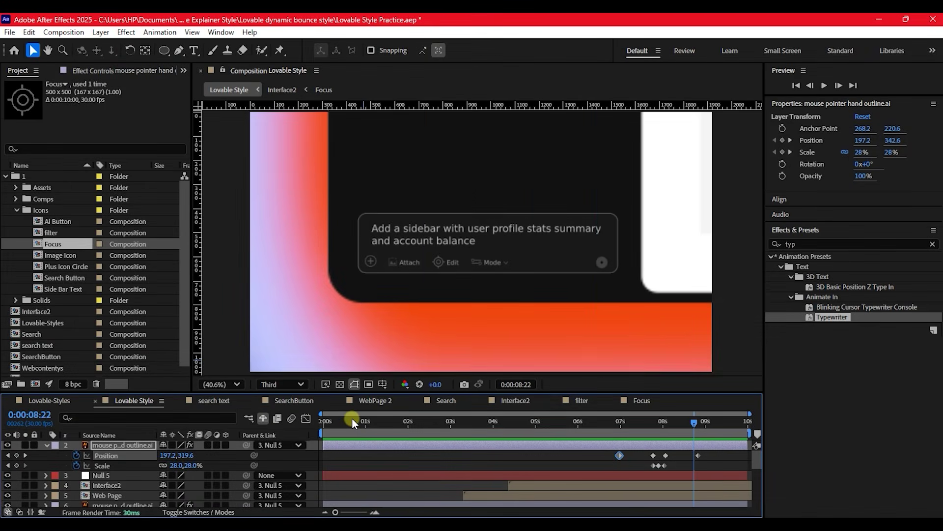
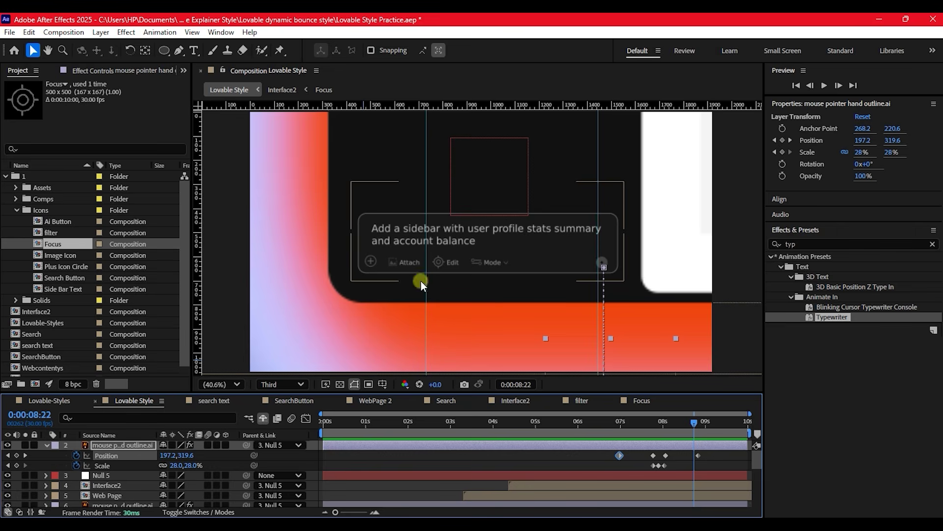
# Step: Add a null object named 3DControl above the hand pointer layer and rename Null 5 as Edge Control
pyautogui.click(449, 424)
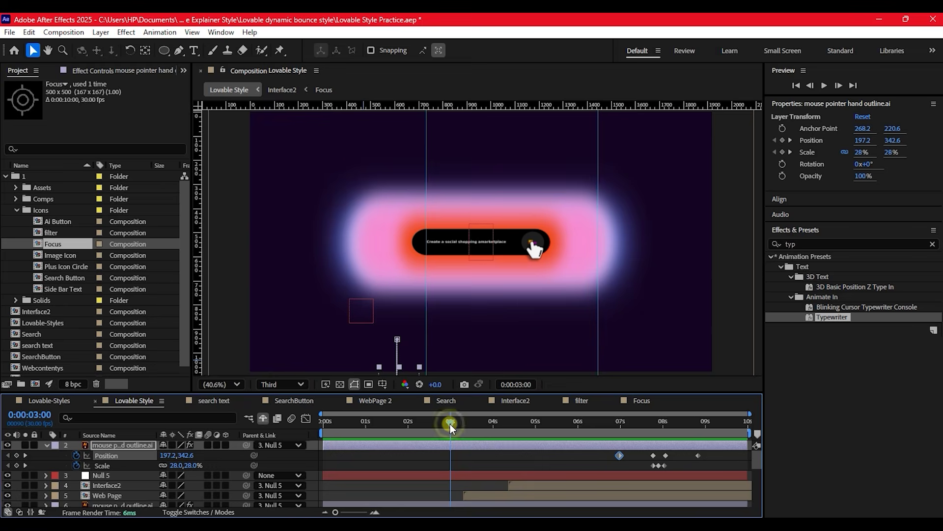
pyautogui.moveTo(450, 423); pyautogui.dragTo(497, 429)
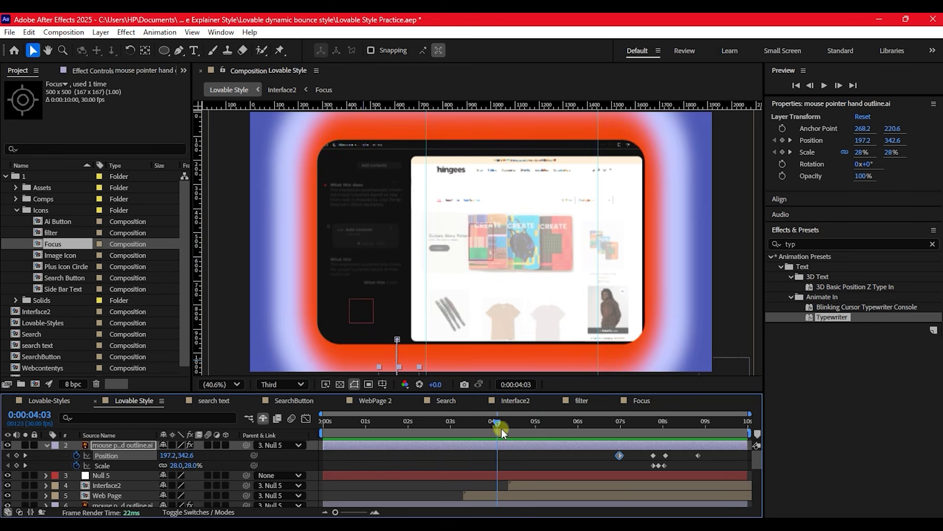
pyautogui.click(45, 444)
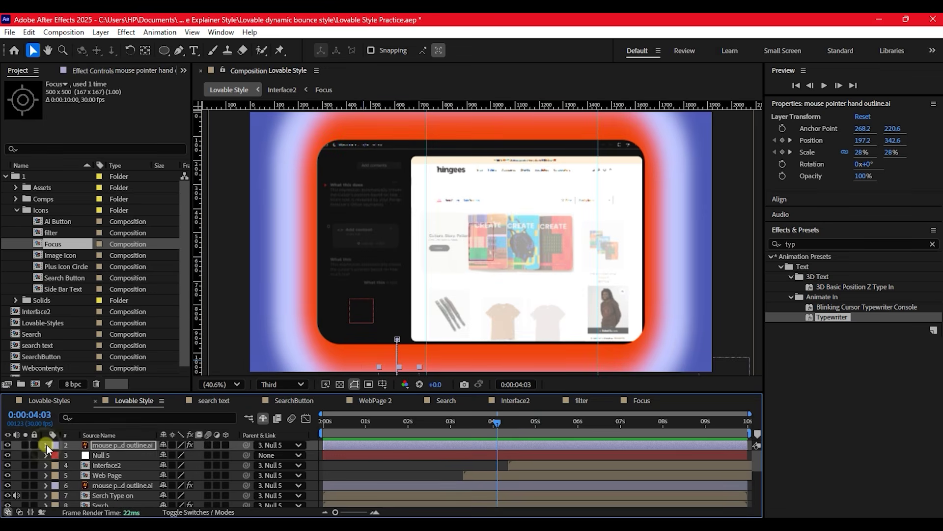
pyautogui.rightClick(13, 452)
pyautogui.moveTo(46, 301)
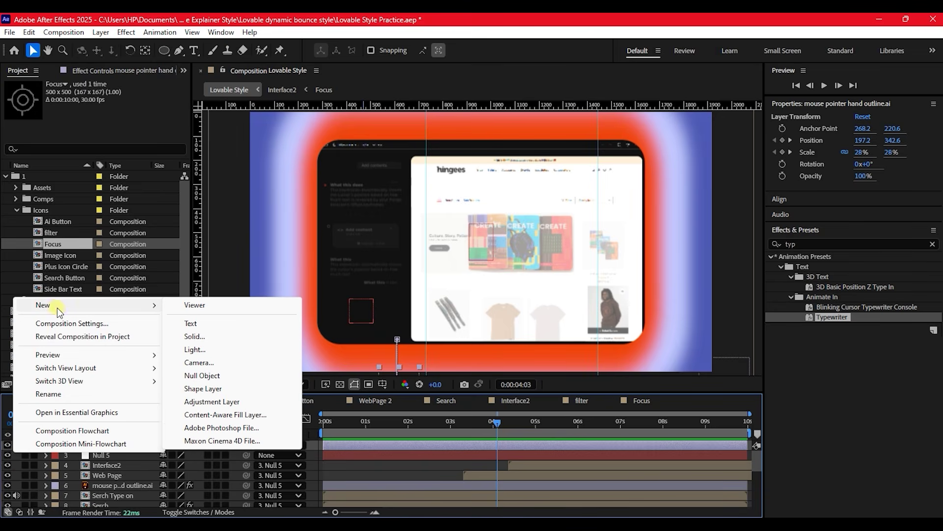
pyautogui.click(202, 376)
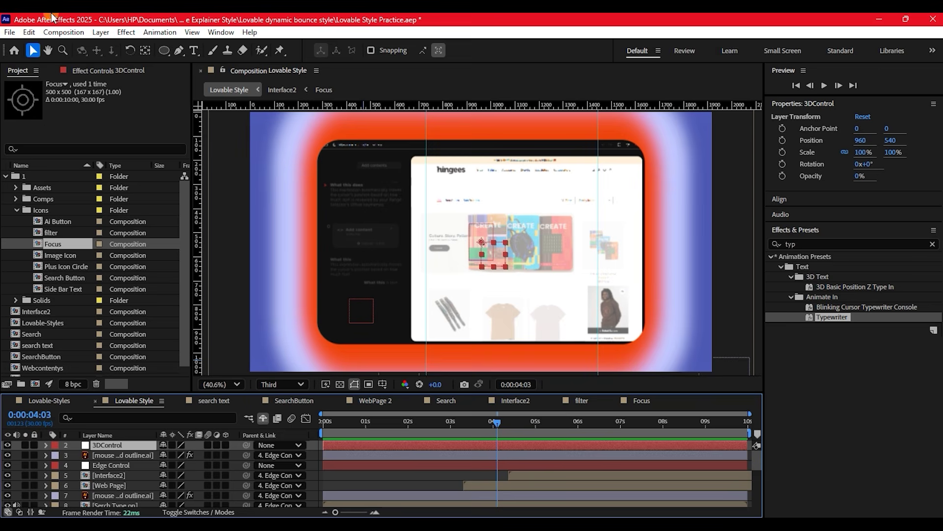
# Step: Center the anchor point of the 3DControl null and align the null horizontally and vertically to the composition's center
pyautogui.click(139, 52)
pyautogui.hotkey('ctrl', 'alt', 'Home')
pyautogui.click(33, 50)
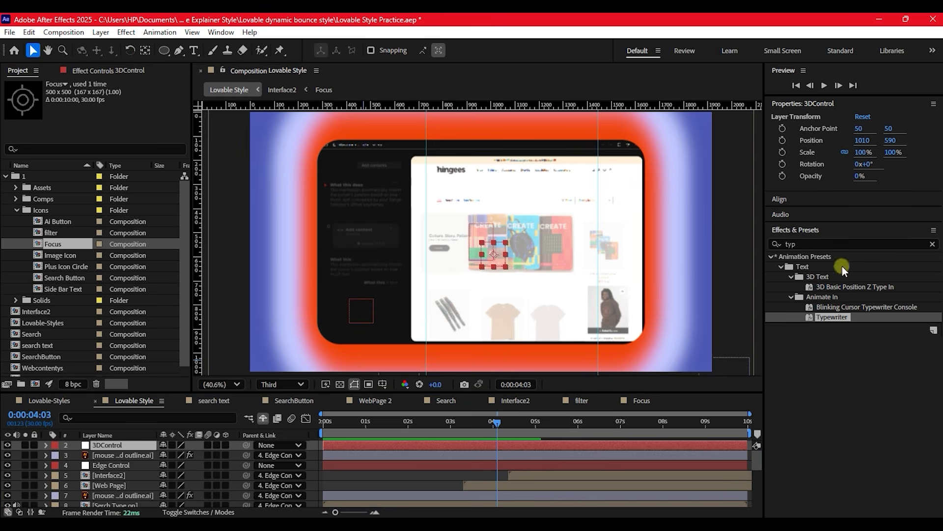
pyautogui.click(784, 101)
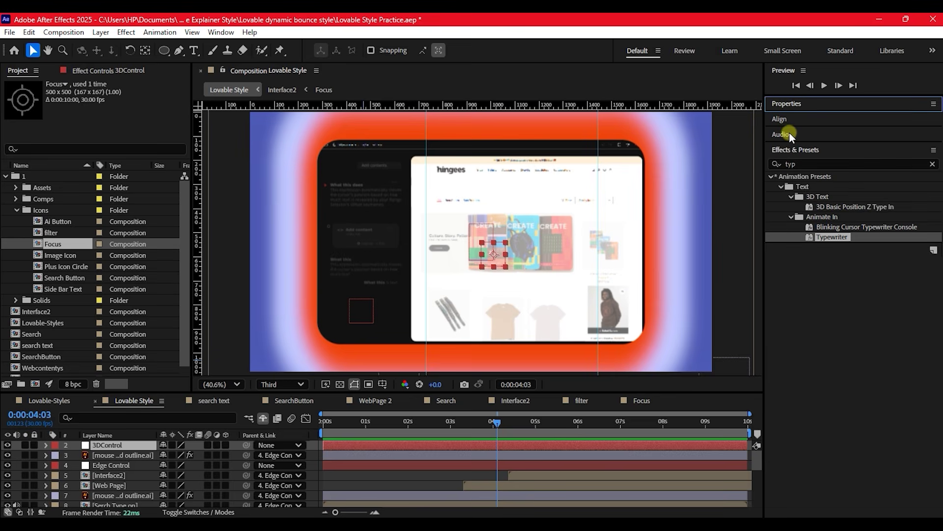
pyautogui.click(788, 118)
pyautogui.click(795, 158)
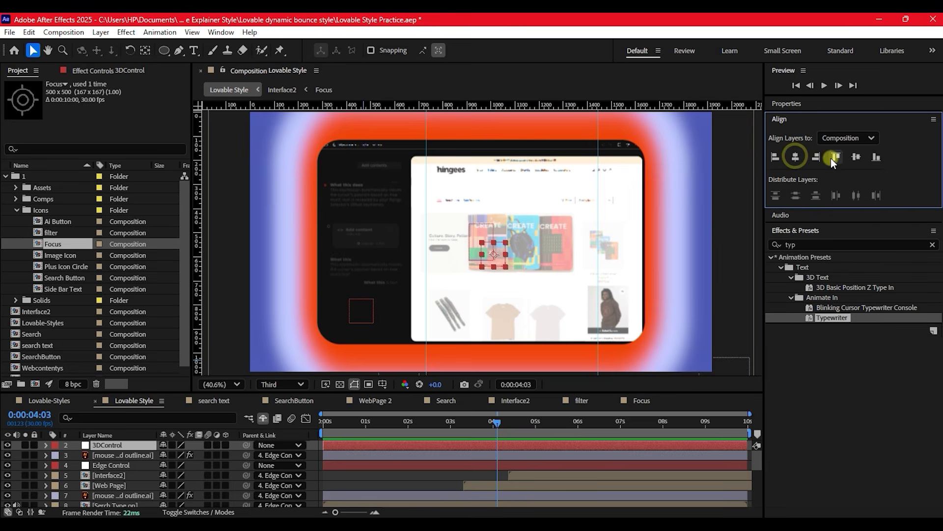
pyautogui.click(856, 156)
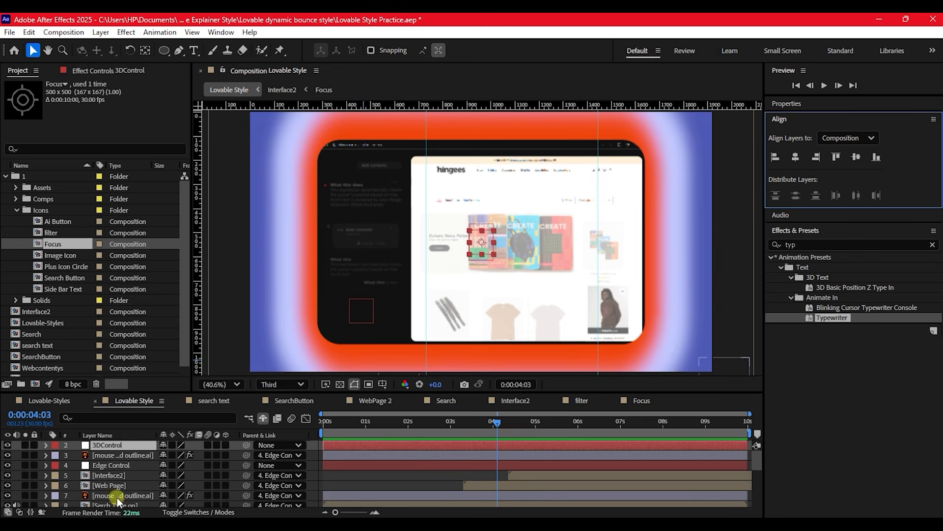
# Step: Parent Edge Control to 3DControl and turn 3DControl, Edge Control, Interface2 and Web Page into 3D layers
pyautogui.click(114, 464)
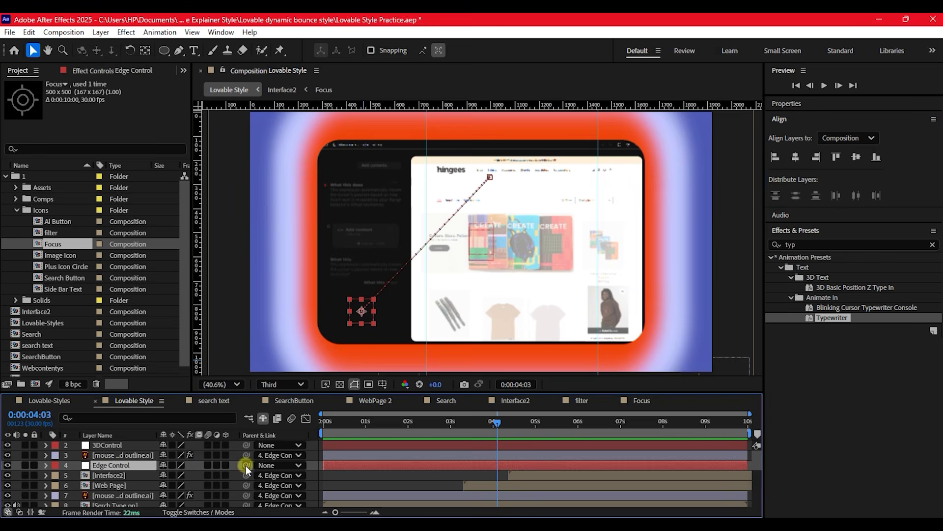
pyautogui.moveTo(239, 467); pyautogui.dragTo(109, 443)
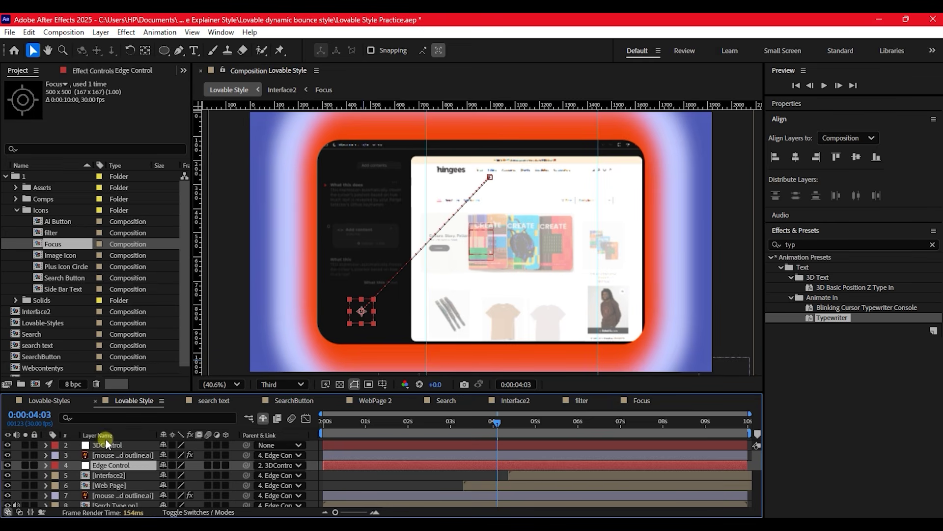
pyautogui.click(112, 446)
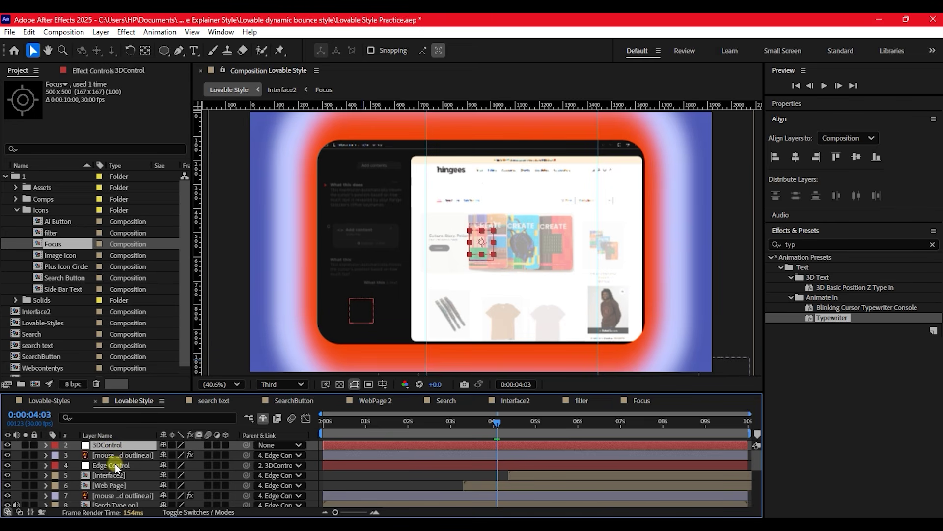
pyautogui.keyDown('ctrl'); pyautogui.click(116, 467); pyautogui.keyUp('ctrl')
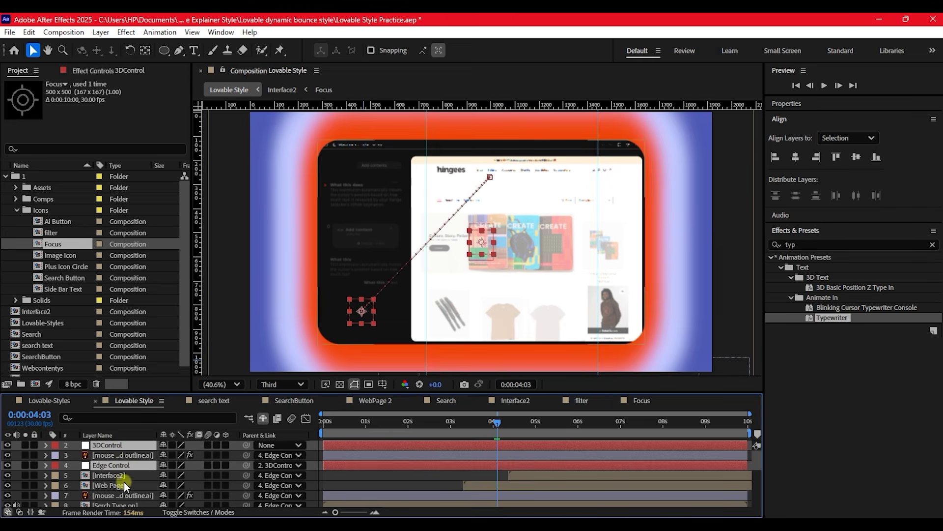
pyautogui.keyDown('ctrl'); pyautogui.click(113, 476); pyautogui.keyUp('ctrl')
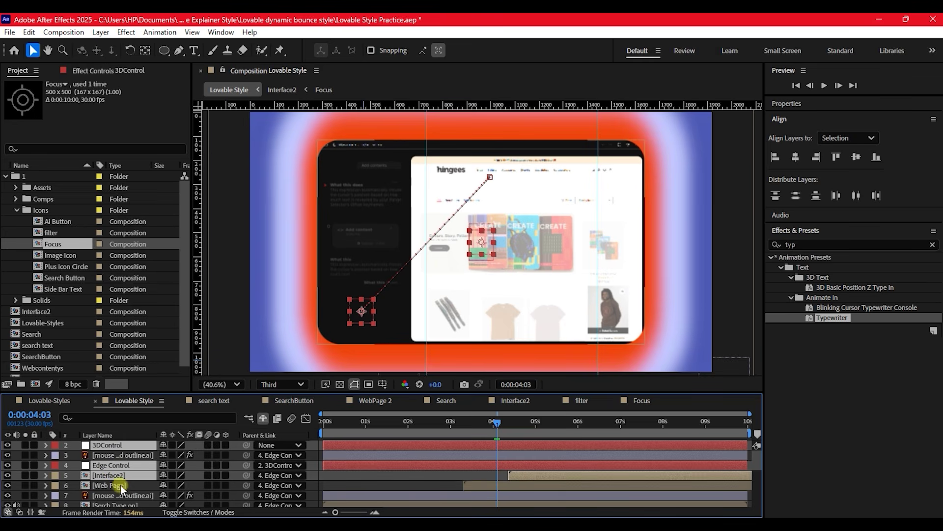
pyautogui.keyDown('ctrl'); pyautogui.click(117, 484); pyautogui.keyUp('ctrl')
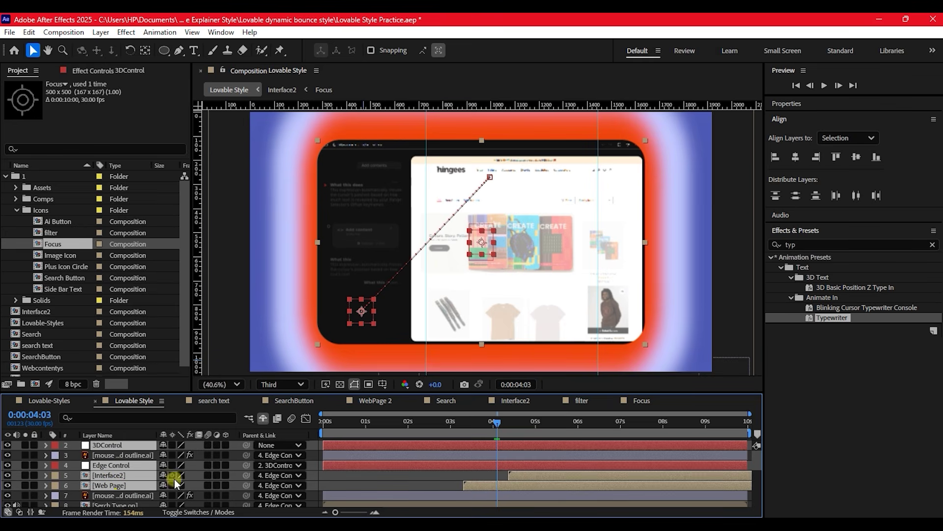
pyautogui.click(223, 485)
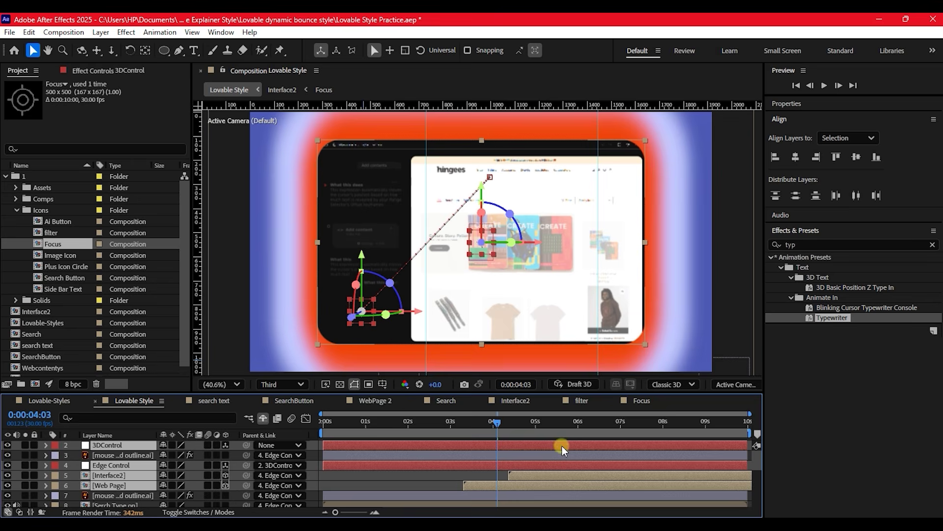
# Step: Add Position and Scale keyframes with the current zoomed-in values to the Edge Control null at 0:00:07:26
pyautogui.click(447, 473)
pyautogui.click(406, 468)
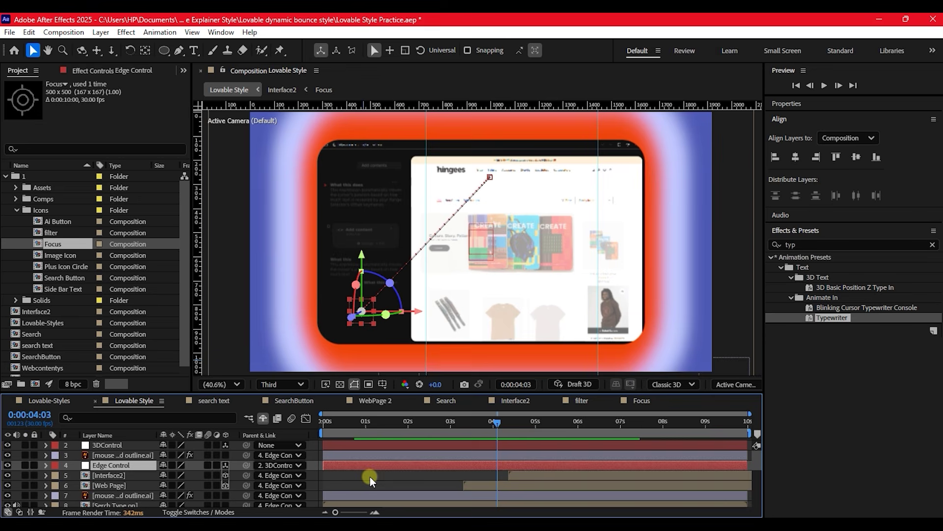
pyautogui.press('u')
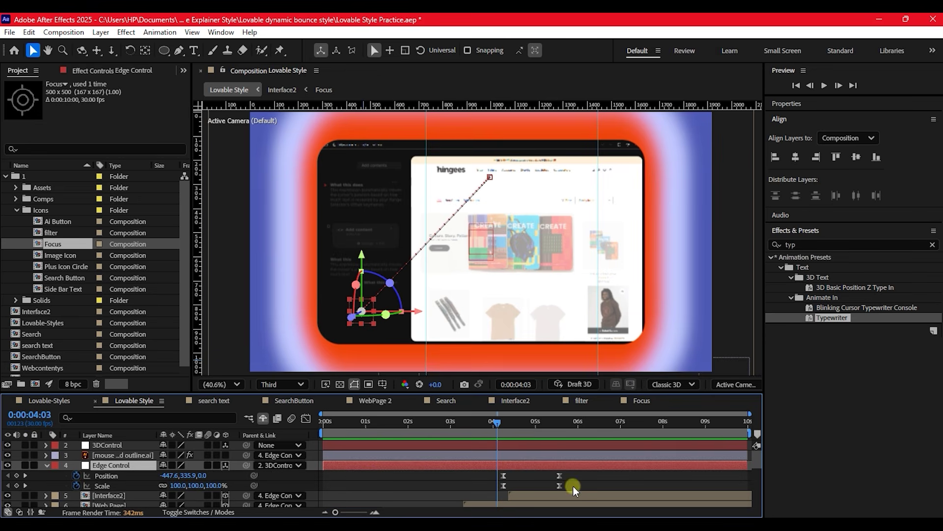
pyautogui.moveTo(500, 424); pyautogui.dragTo(662, 443)
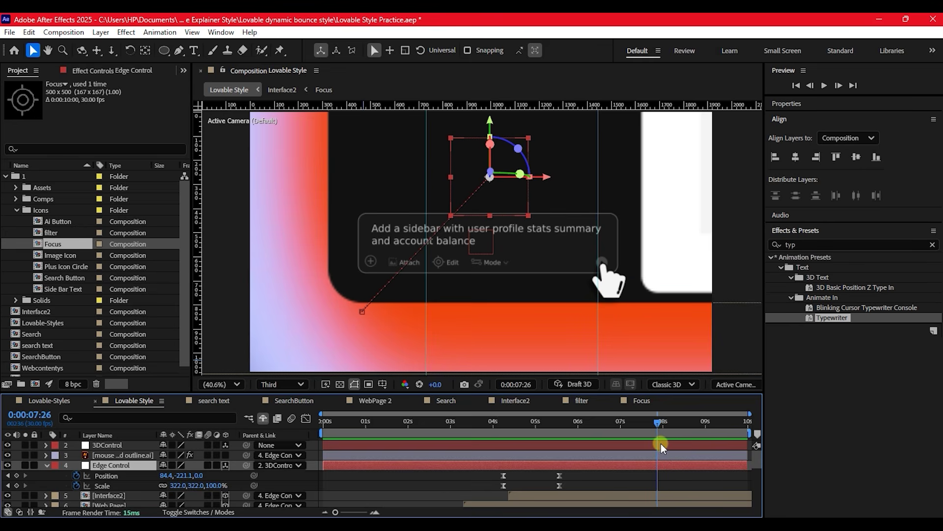
pyautogui.click(16, 476)
pyautogui.click(17, 485)
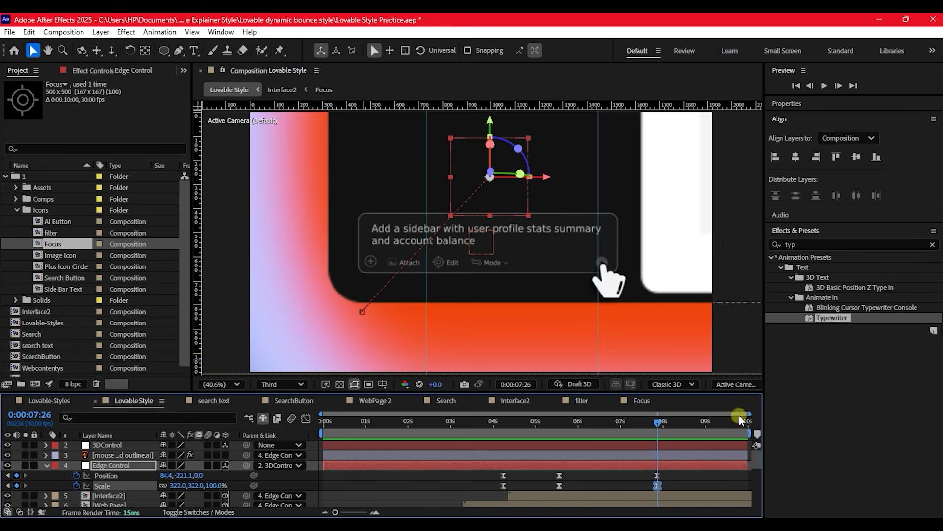
# Step: Copy Edge Control's first Position and Scale keyframes to 0:00:08:18, and add a horizontal guide near the composition's upper edge
pyautogui.moveTo(657, 423); pyautogui.dragTo(688, 425)
pyautogui.moveTo(465, 475); pyautogui.dragTo(512, 486)
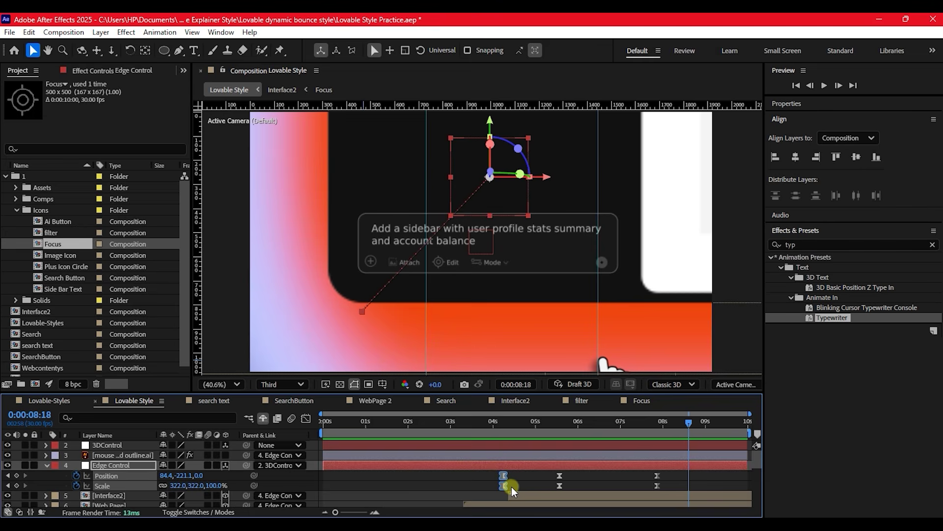
pyautogui.hotkey('ctrl', 'c')
pyautogui.hotkey('ctrl', 'v')
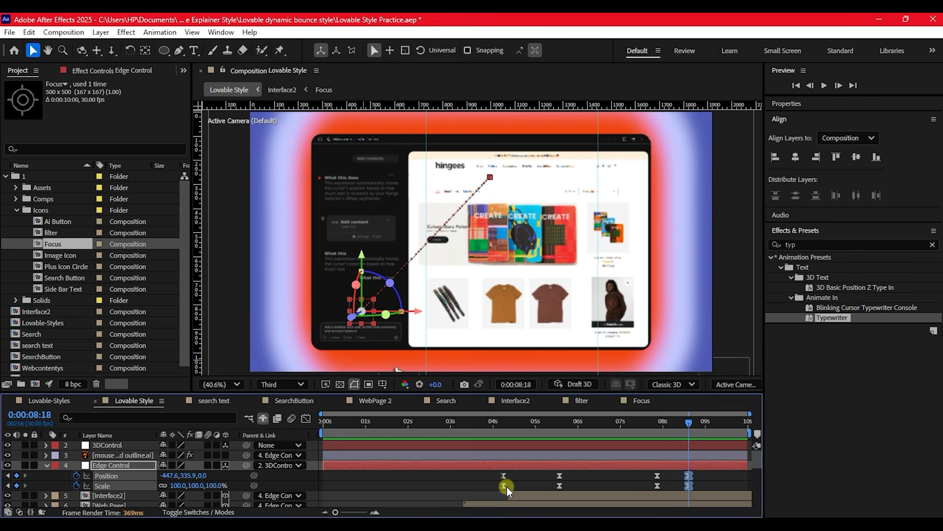
pyautogui.moveTo(616, 106); pyautogui.dragTo(615, 116)
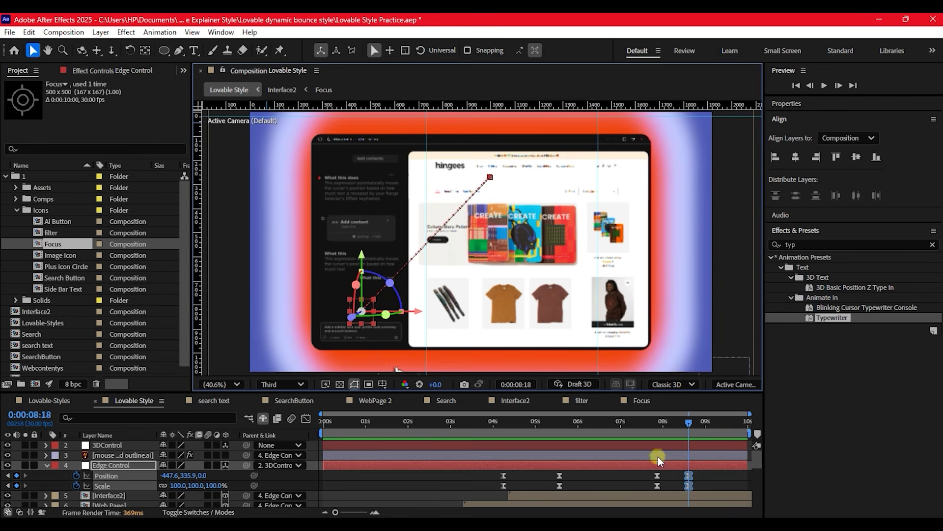
# Step: Reshape the speed curve of Edge Control's Position keyframe at 0:00:08:18 with a long incoming ease
pyautogui.click(678, 482)
pyautogui.click(690, 477)
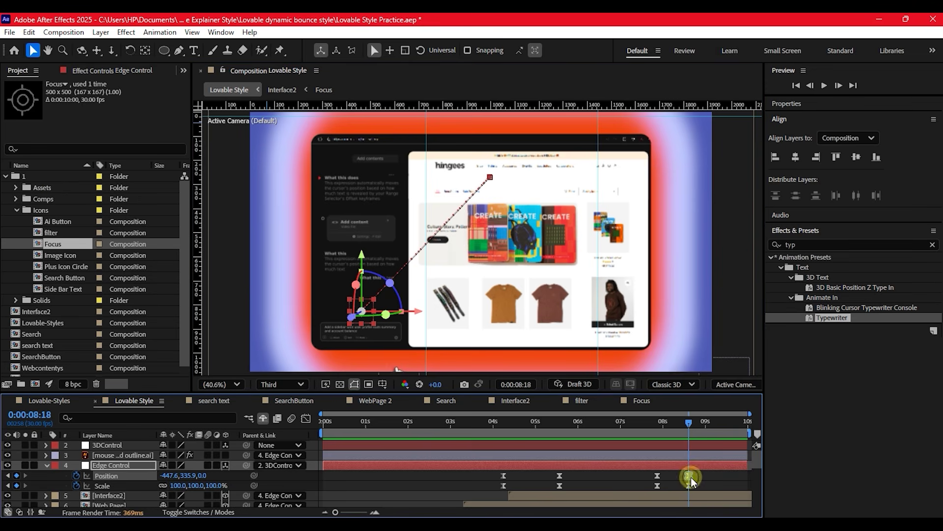
pyautogui.click(306, 418)
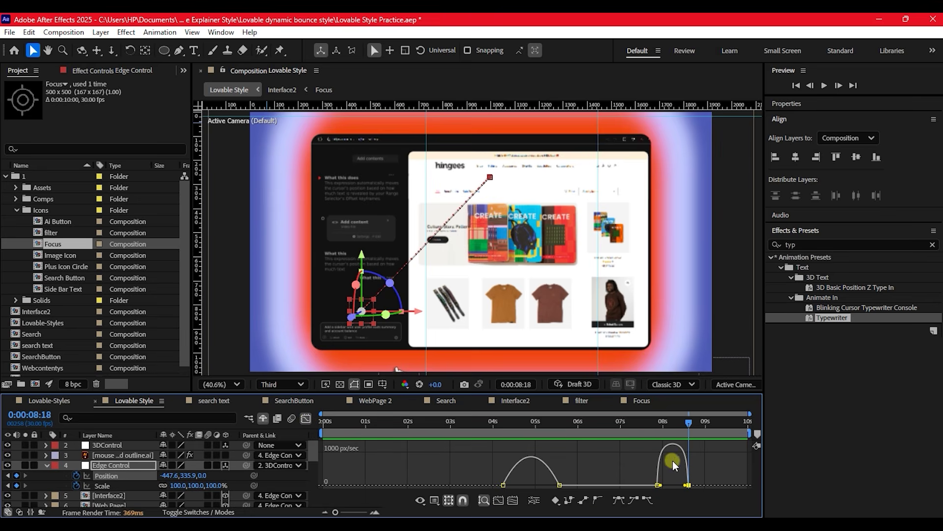
pyautogui.moveTo(687, 487); pyautogui.dragTo(665, 483)
pyautogui.click(306, 418)
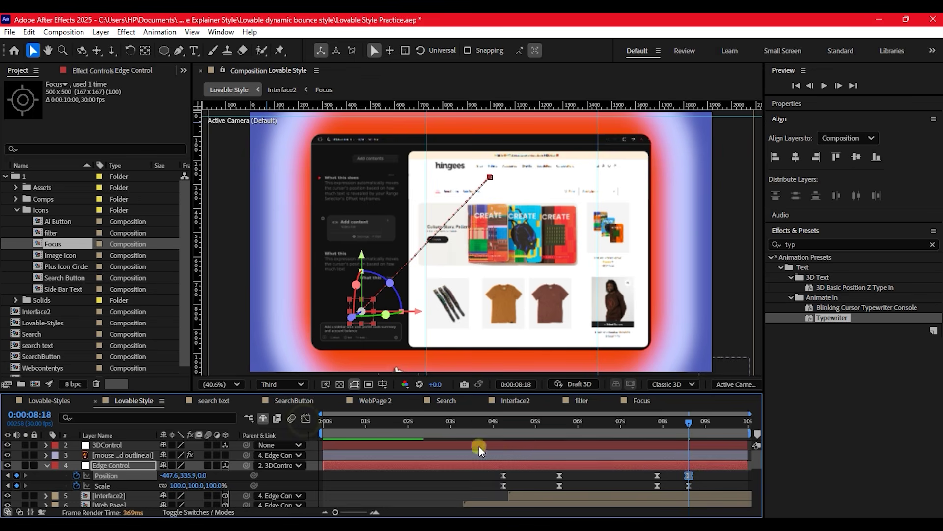
# Step: Give Edge Control's Scale keyframe at 0:00:08:18 a matching long incoming ease in its speed curve
pyautogui.click(687, 485)
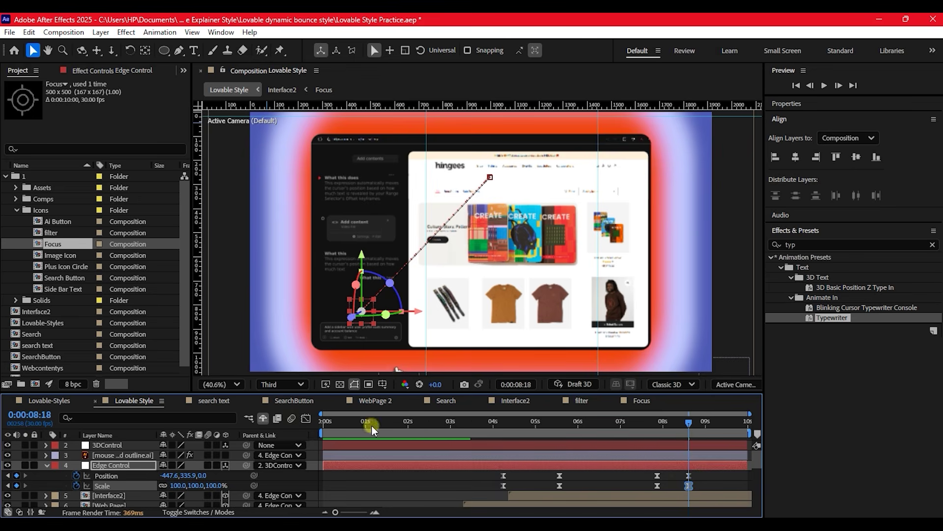
pyautogui.click(306, 418)
pyautogui.moveTo(684, 461); pyautogui.dragTo(660, 460)
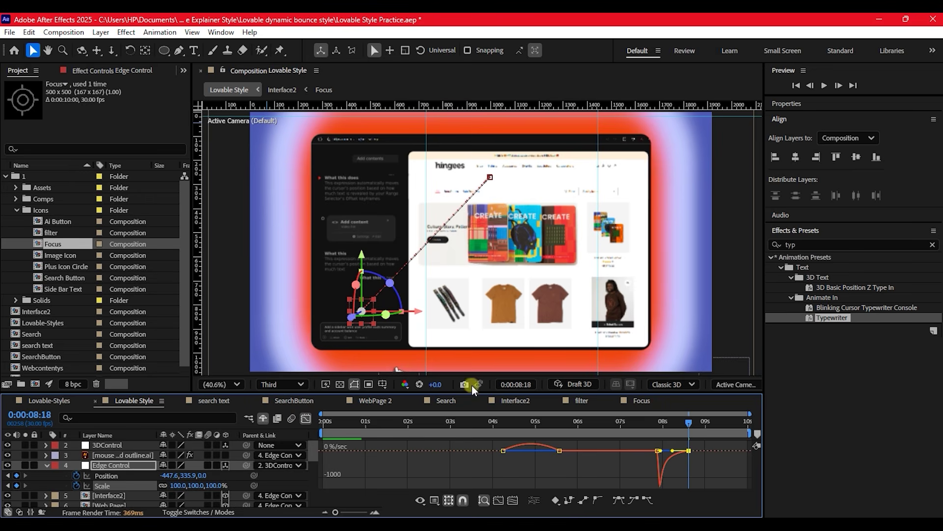
pyautogui.click(307, 419)
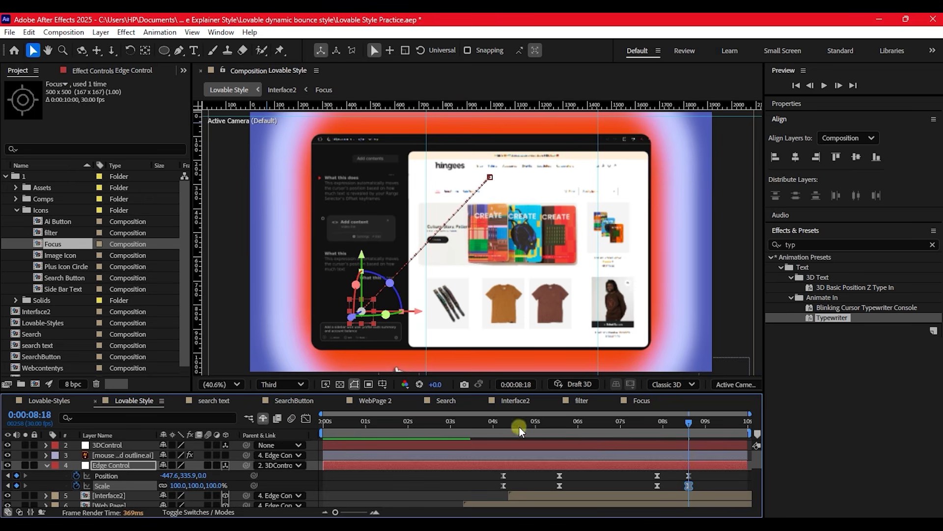
# Step: Move Edge Control's last Position and Scale keyframes from 0:00:08:18 to 0:00:09:04
pyautogui.moveTo(582, 423); pyautogui.dragTo(697, 425)
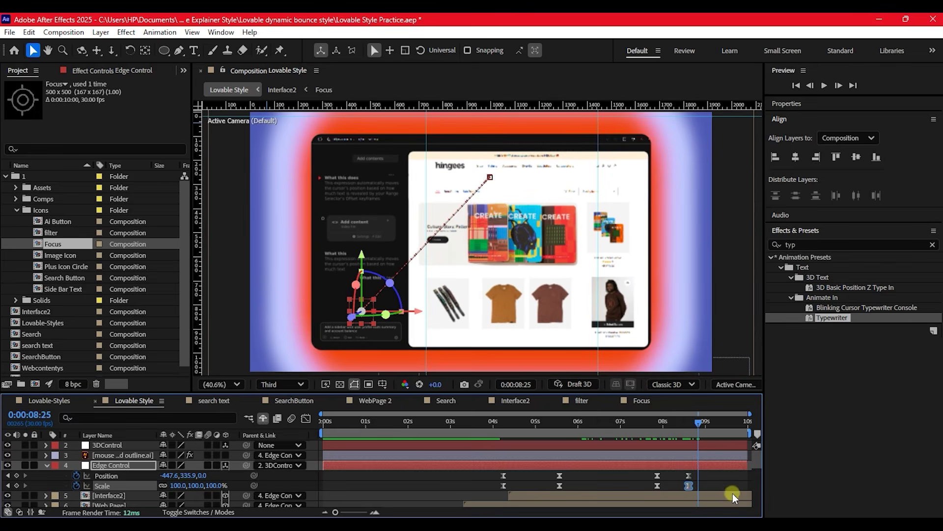
pyautogui.moveTo(715, 473)
pyautogui.mouseDown()
pyautogui.moveTo(678, 477)
pyautogui.moveTo(715, 488)
pyautogui.mouseUp()
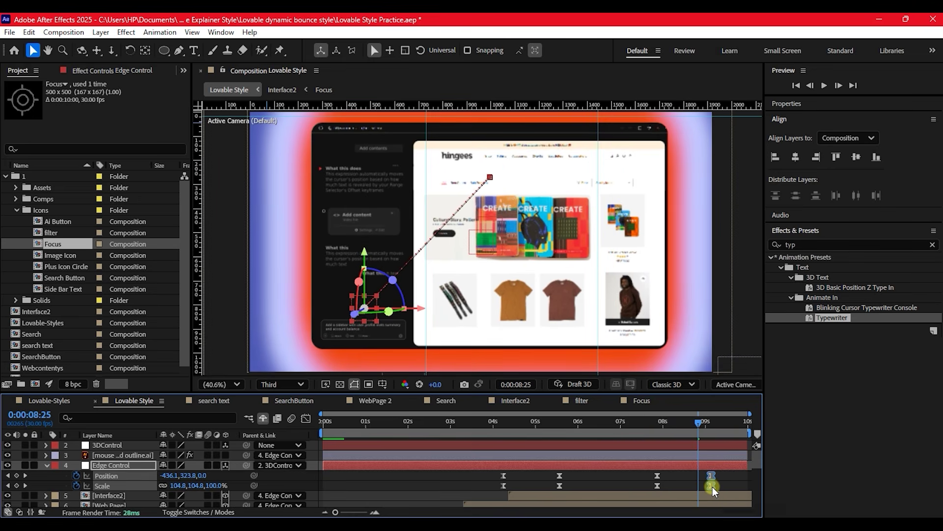
pyautogui.click(646, 422)
# Step: Add starting X, Y and Z Rotation keyframes to the 3DControl null at 0:00:07:26
pyautogui.moveTo(659, 424)
pyautogui.mouseDown()
pyautogui.moveTo(721, 433)
pyautogui.moveTo(658, 432)
pyautogui.mouseUp()
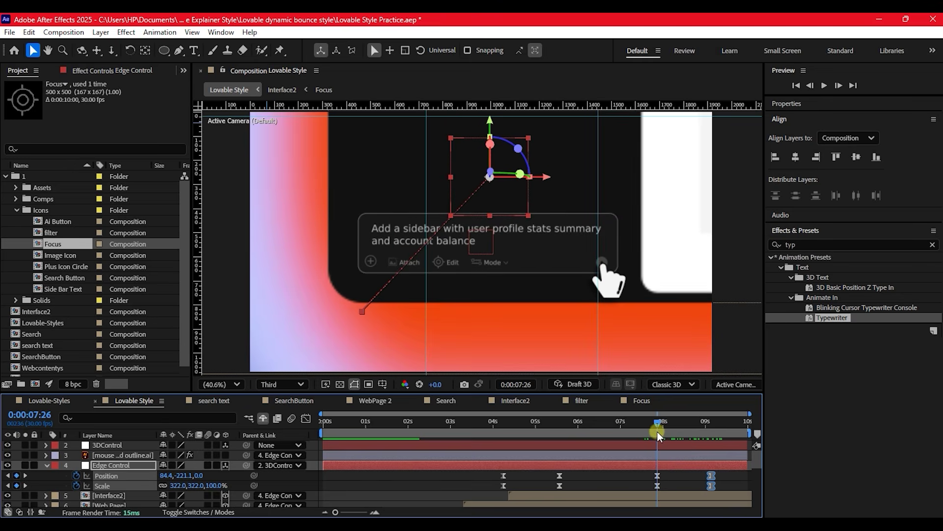
pyautogui.click(633, 443)
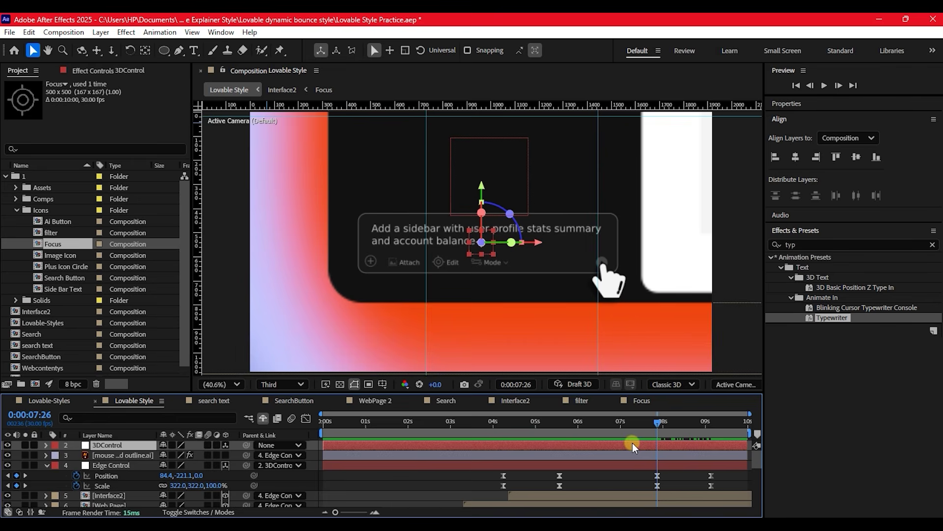
pyautogui.press('r')
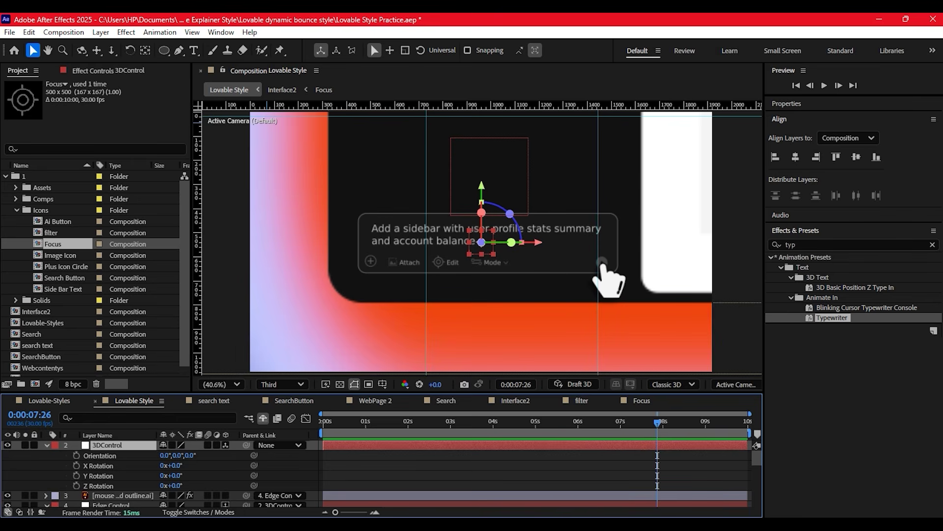
pyautogui.scroll(-2, 658, 470)
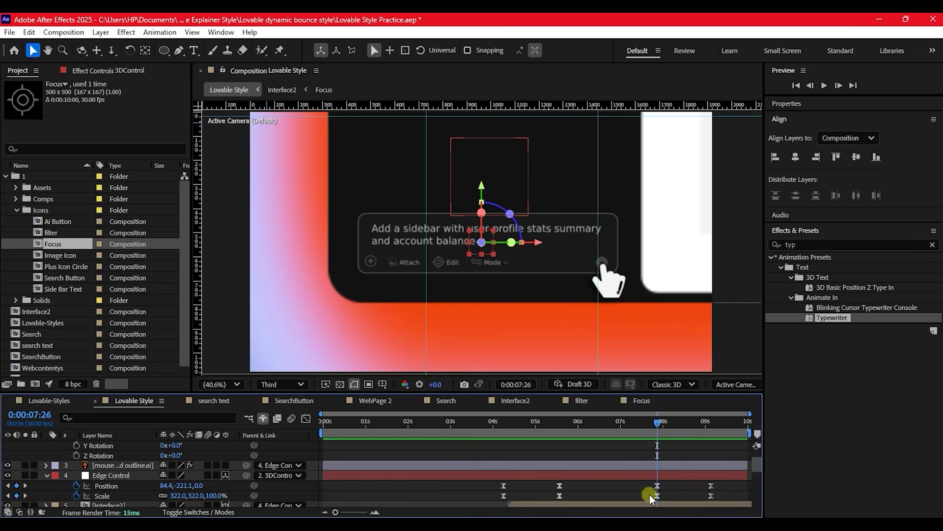
pyautogui.scroll(2, 132, 485)
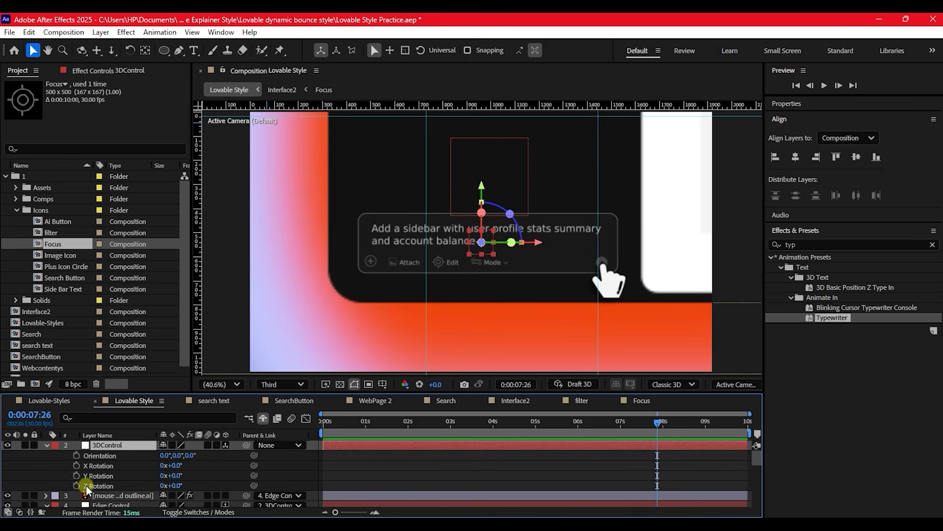
pyautogui.click(77, 465)
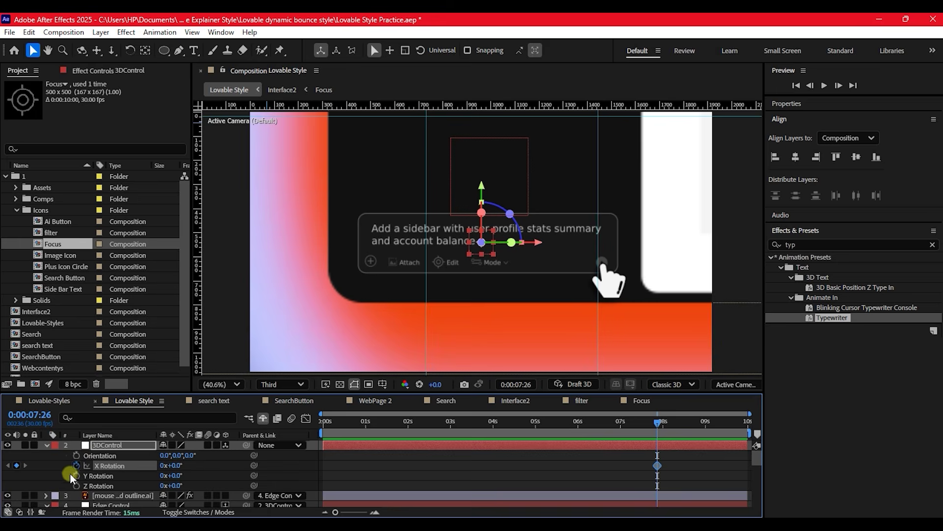
pyautogui.click(77, 475)
pyautogui.click(77, 485)
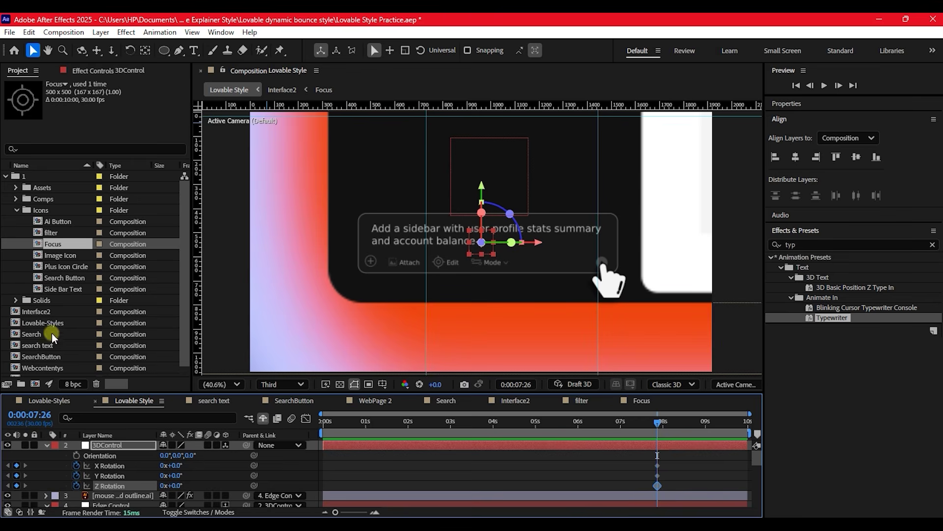
# Step: At 0:00:09:04, set 3DControl's X Rotation to -13°, Y Rotation to 19° and Z Rotation to 1°
pyautogui.scroll(-1, 113, 464)
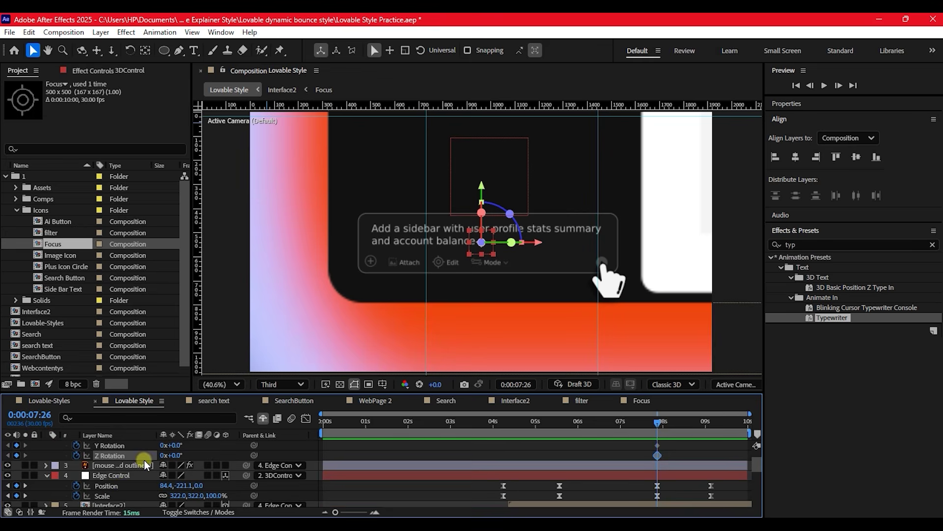
pyautogui.click(26, 495)
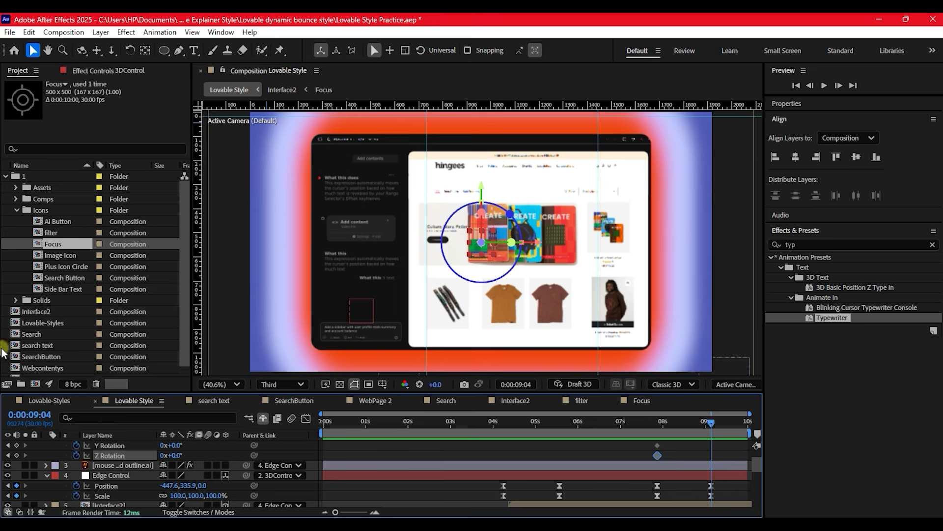
pyautogui.scroll(1, 104, 467)
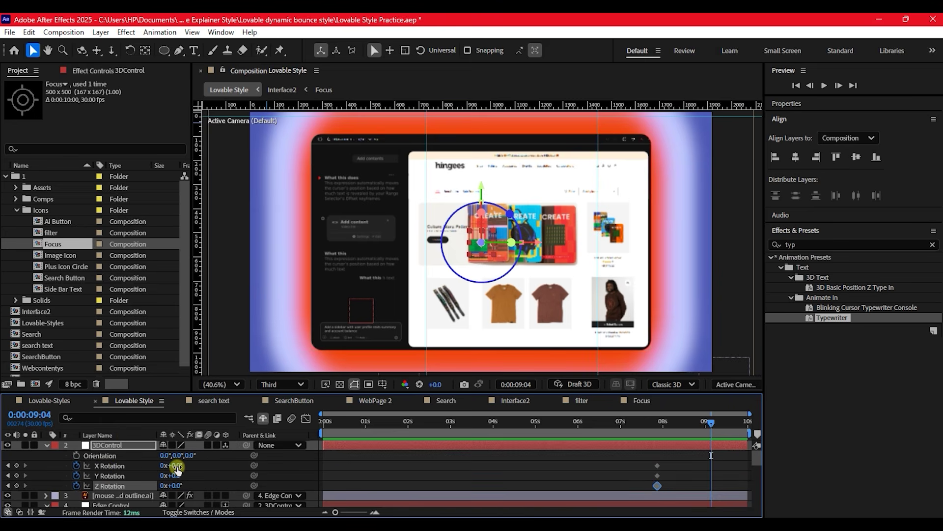
pyautogui.moveTo(177, 470); pyautogui.dragTo(170, 467)
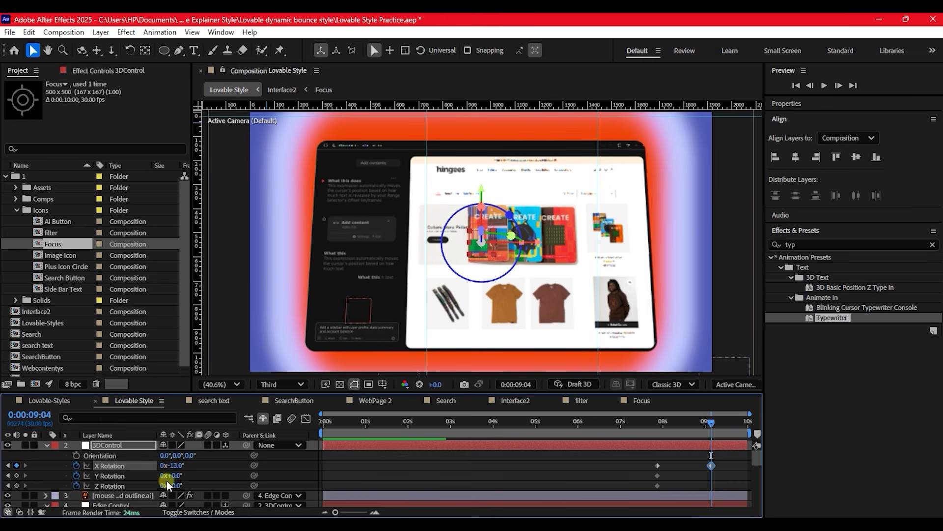
pyautogui.moveTo(173, 476); pyautogui.dragTo(189, 478)
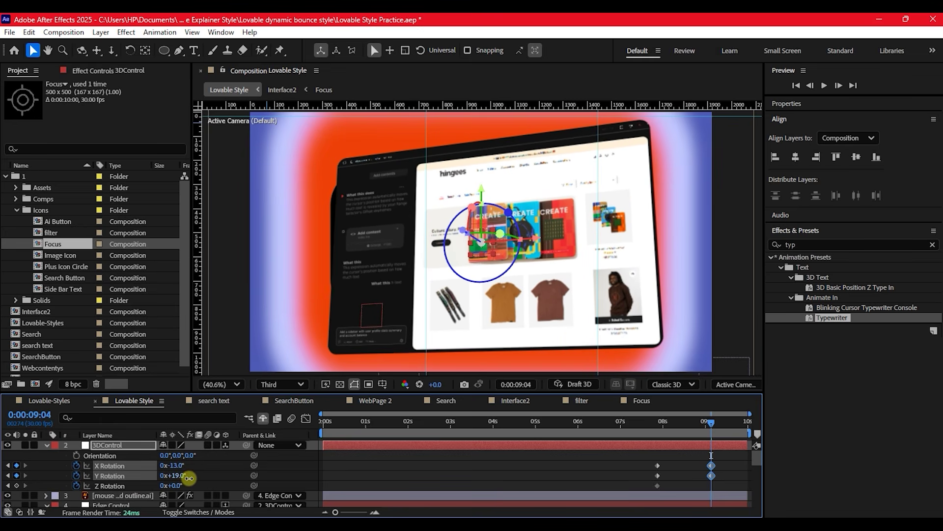
pyautogui.moveTo(176, 485); pyautogui.dragTo(174, 485)
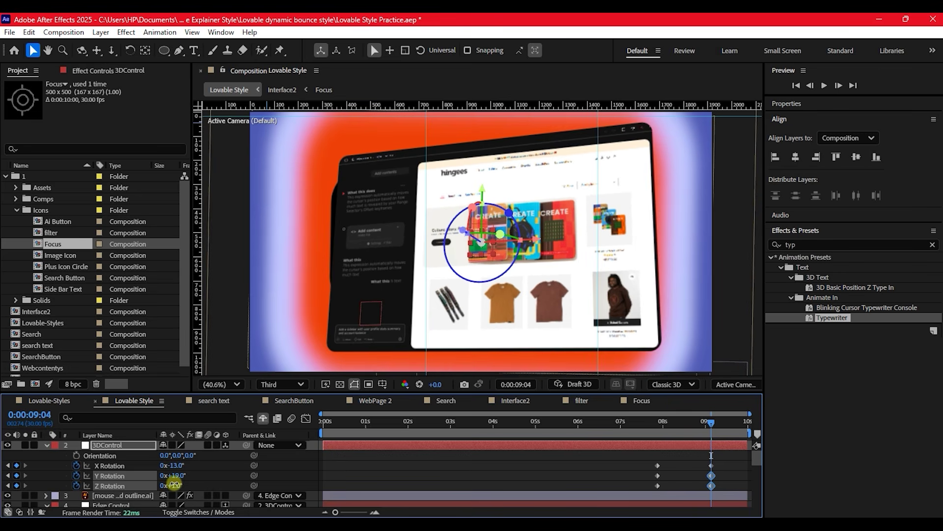
pyautogui.moveTo(175, 485); pyautogui.dragTo(175, 485)
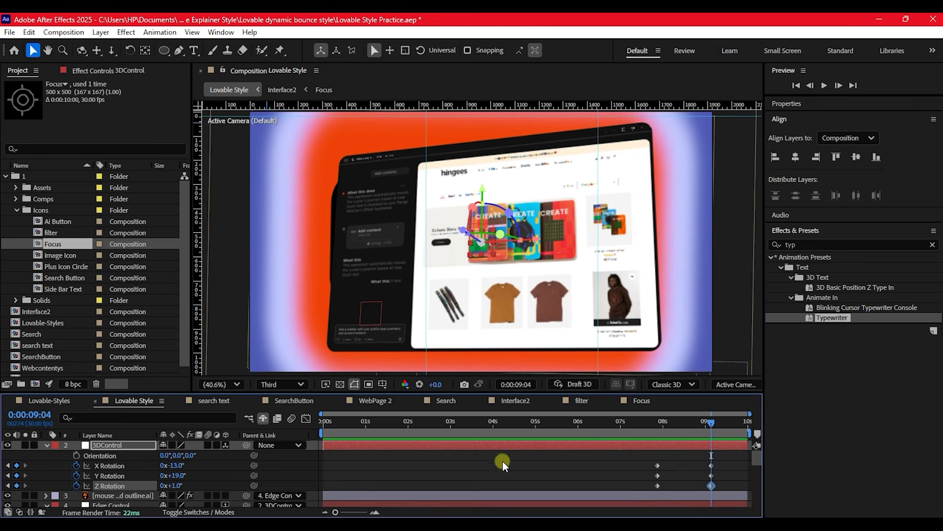
# Step: Split the Serch layer at 0:00:05:01 and delete the part after the split
pyautogui.moveTo(535, 427); pyautogui.dragTo(594, 430)
pyautogui.scroll(-5, 595, 467)
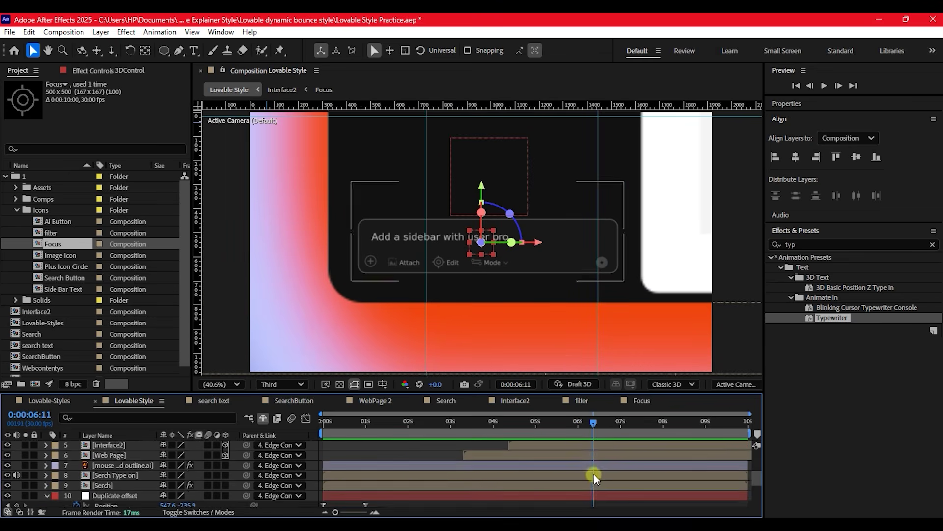
pyautogui.scroll(-3, 594, 477)
pyautogui.scroll(-3, 593, 477)
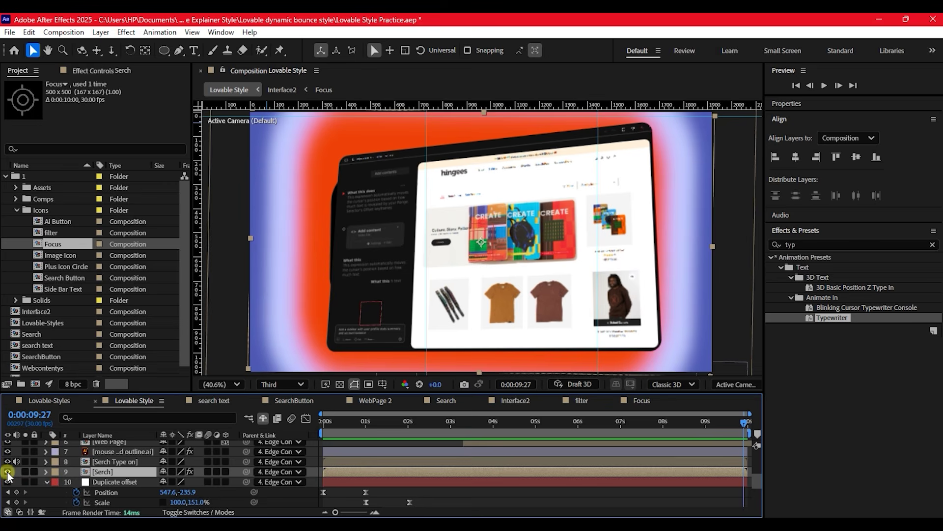
pyautogui.click(8, 471)
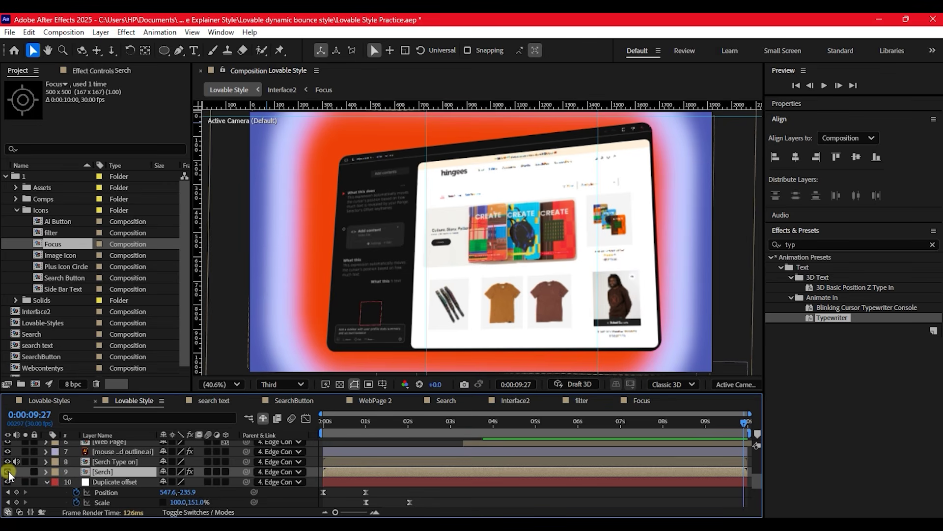
pyautogui.click(8, 472)
pyautogui.click(559, 468)
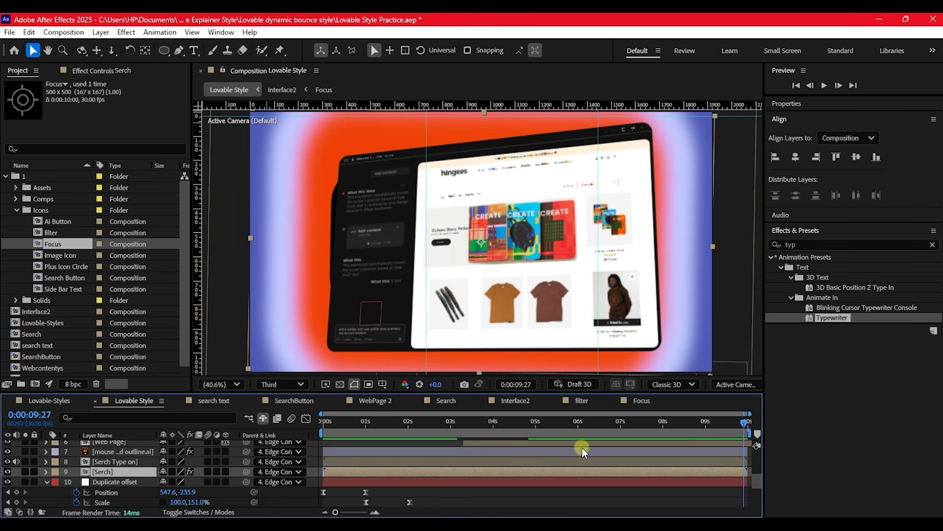
pyautogui.click(608, 422)
pyautogui.moveTo(607, 422); pyautogui.dragTo(540, 423)
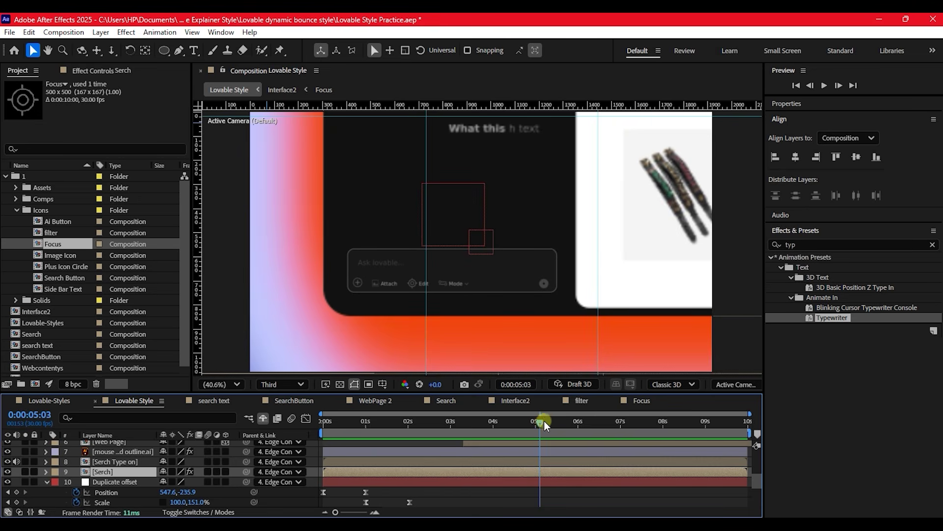
pyautogui.moveTo(538, 422); pyautogui.dragTo(535, 422)
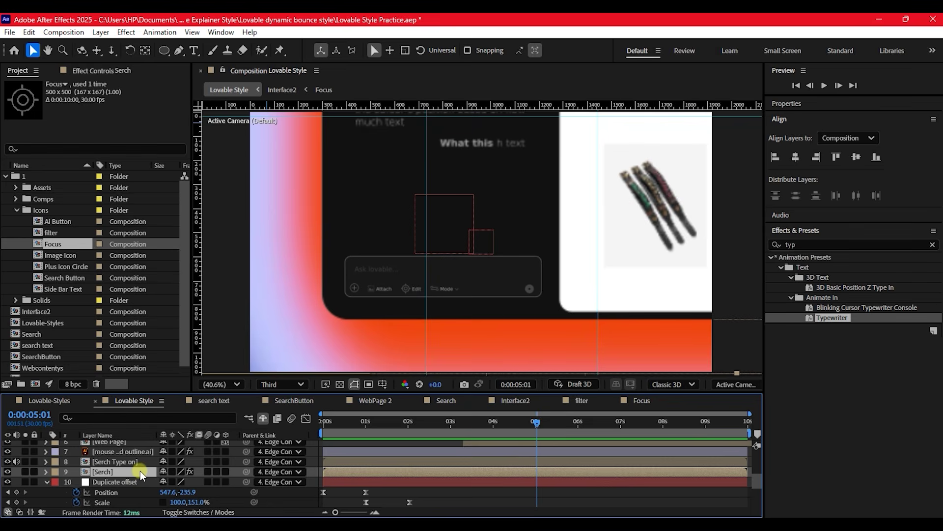
pyautogui.hotkey('ctrl', 'shift', 'd')
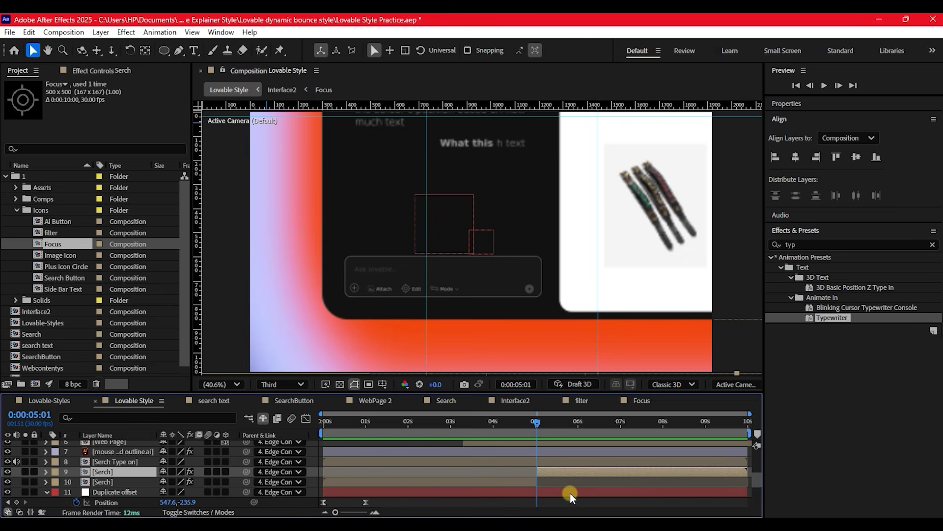
pyautogui.press('Delete')
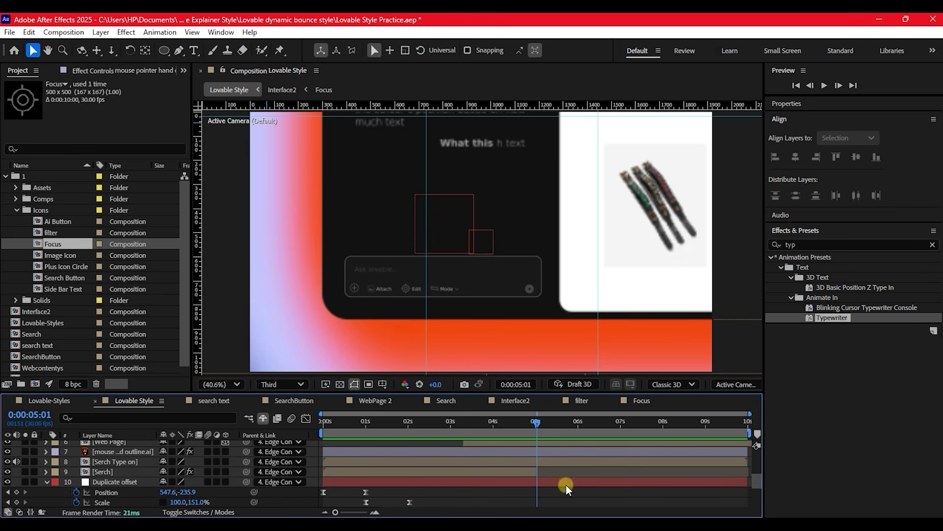
# Step: Apply Easy Ease to all of 3DControl's X, Y and Z Rotation keyframes and save the project
pyautogui.moveTo(540, 426); pyautogui.dragTo(724, 412)
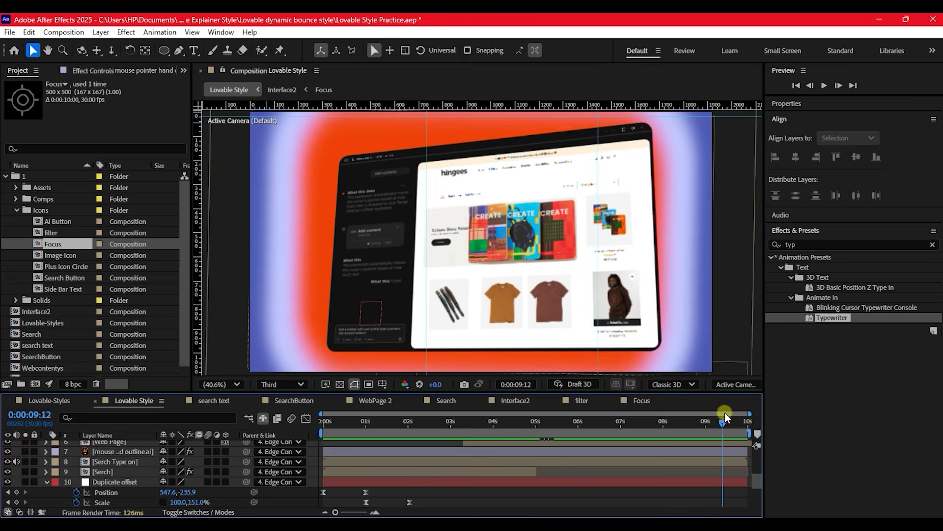
pyautogui.scroll(4, 673, 480)
pyautogui.moveTo(728, 453); pyautogui.dragTo(631, 488)
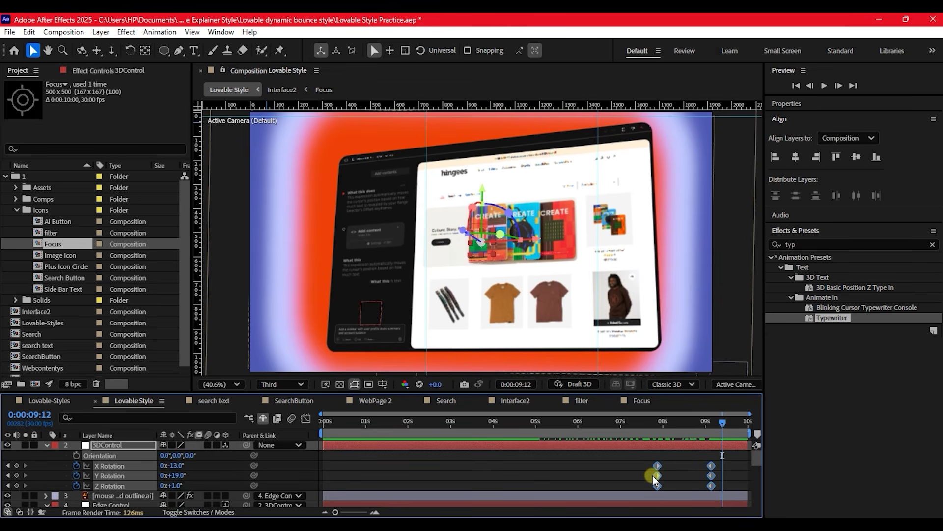
pyautogui.press('F9')
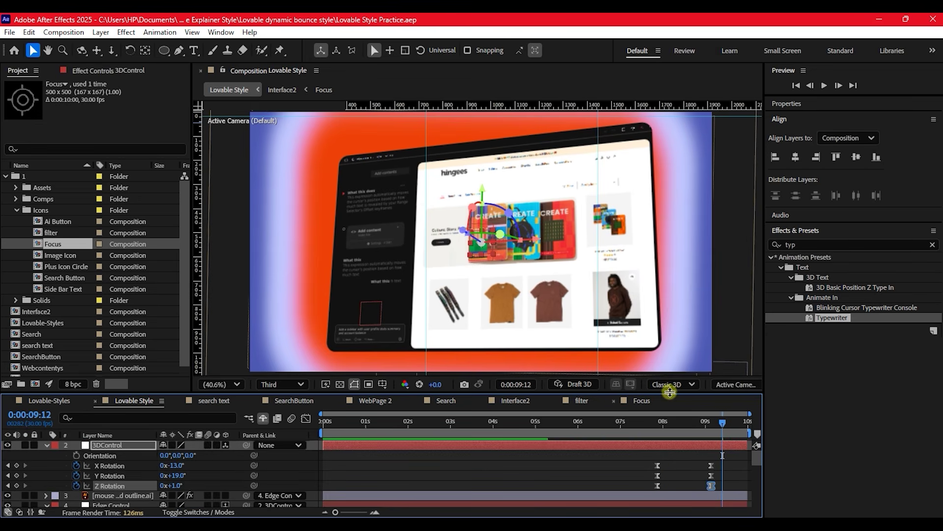
pyautogui.click(641, 423)
pyautogui.moveTo(646, 423); pyautogui.dragTo(730, 423)
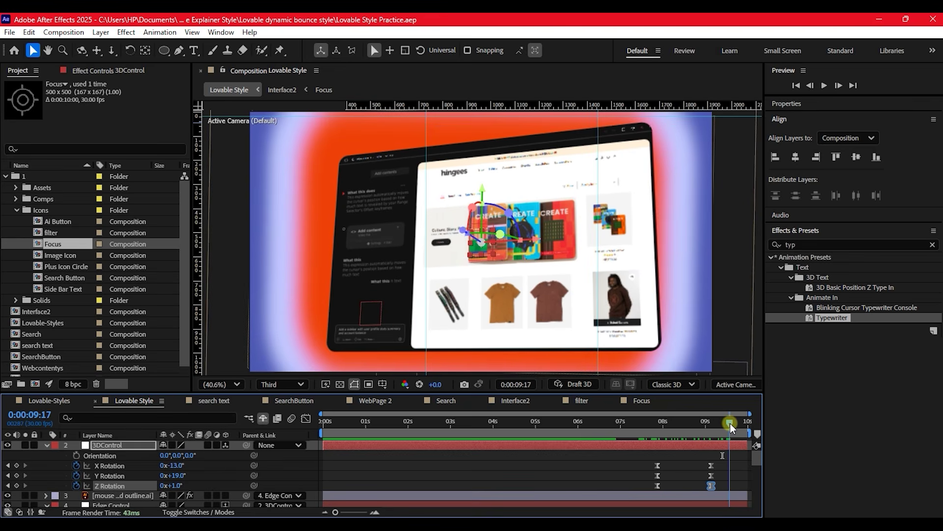
pyautogui.moveTo(731, 423); pyautogui.dragTo(658, 421)
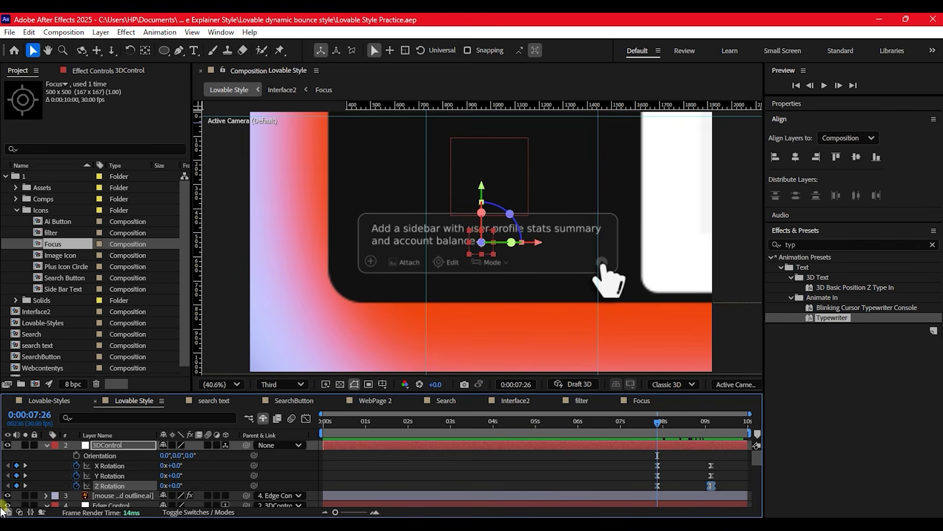
# Step: Collapse the 3DControl and Edge Control layers and open the Web Page composition
pyautogui.click(45, 445)
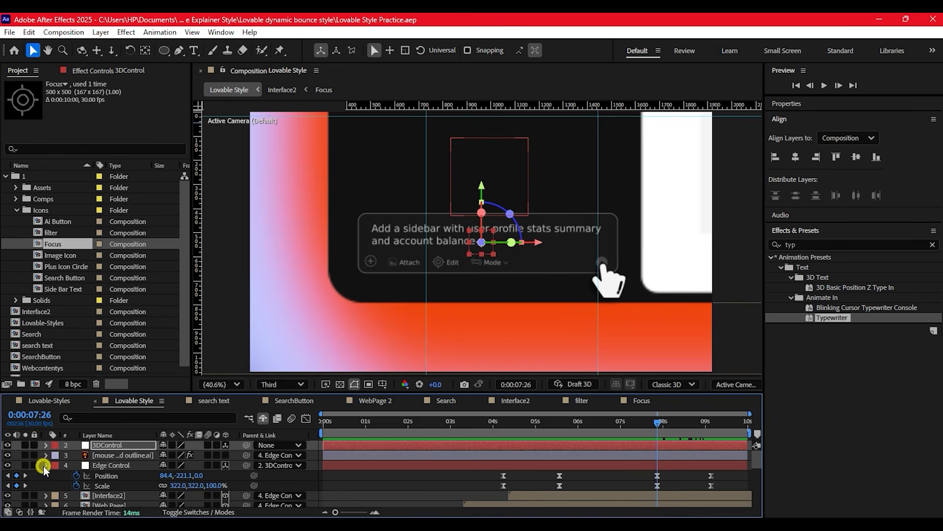
pyautogui.click(45, 466)
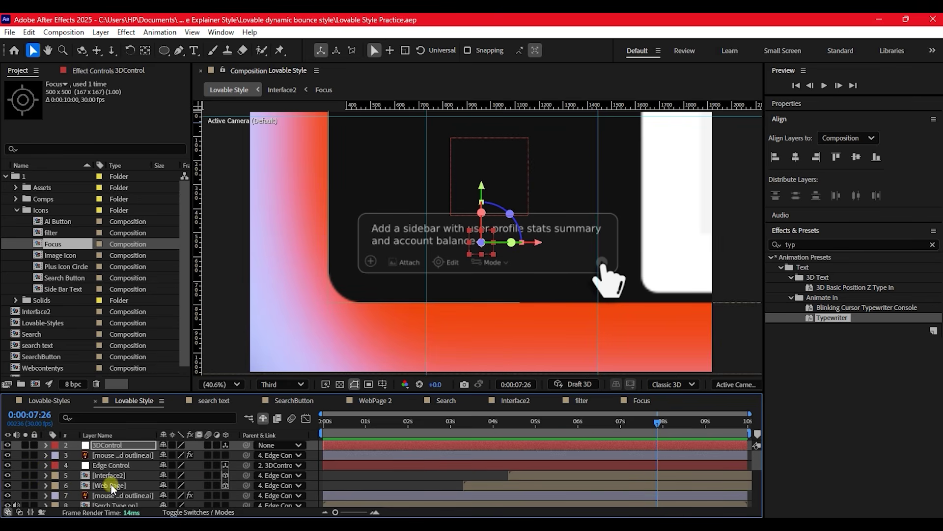
pyautogui.click(113, 484)
pyautogui.doubleClick(86, 484)
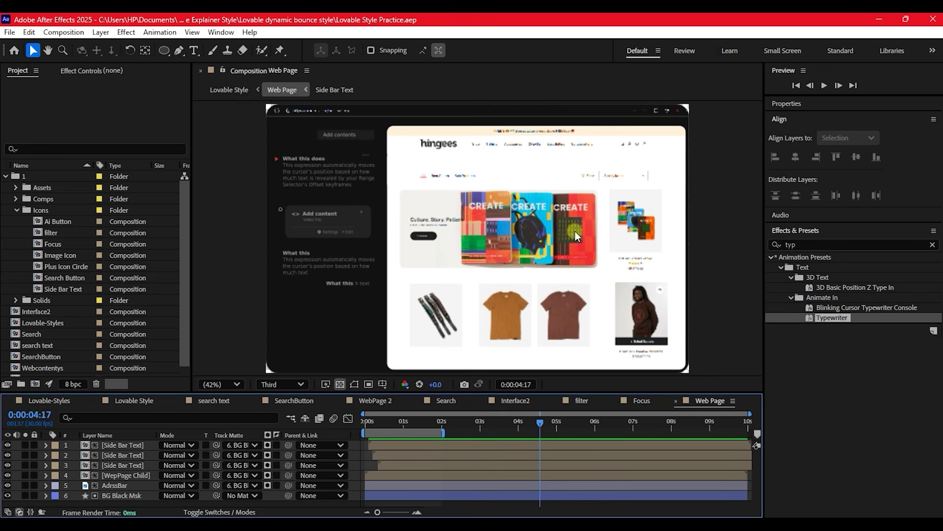
# Step: Open the nested WepPage Child composition that holds the web page's product images
pyautogui.click(641, 221)
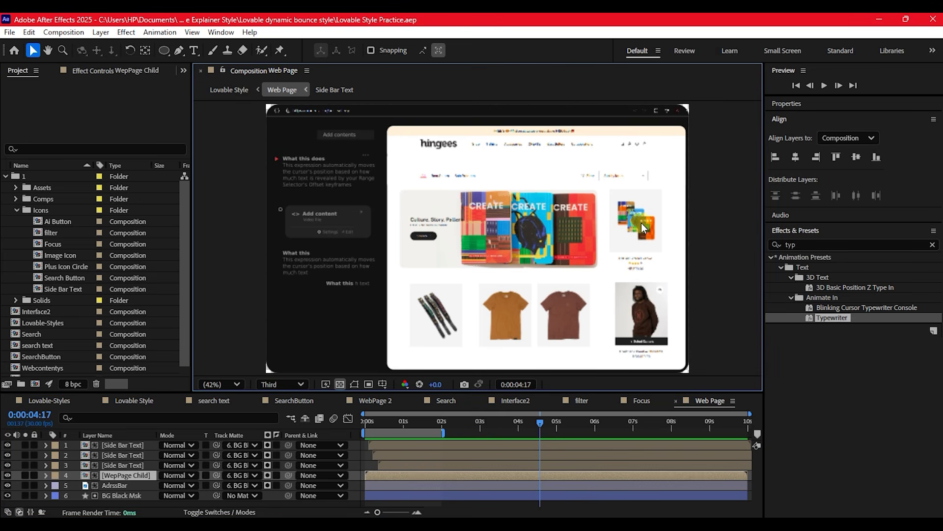
pyautogui.click(552, 320)
pyautogui.click(641, 299)
pyautogui.click(590, 276)
pyautogui.doubleClick(85, 477)
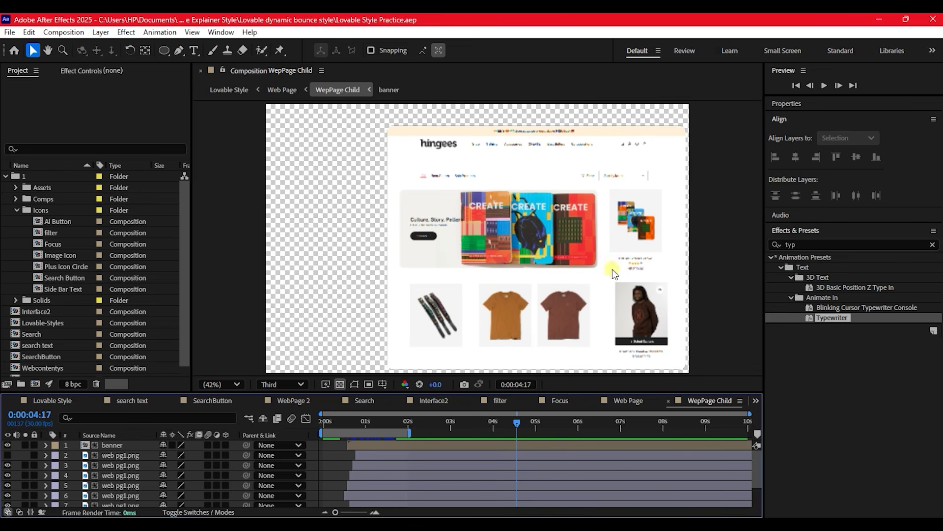
# Step: Split the hoodie product image layer at 0:00:04:17 and delete the part after the split
pyautogui.click(639, 221)
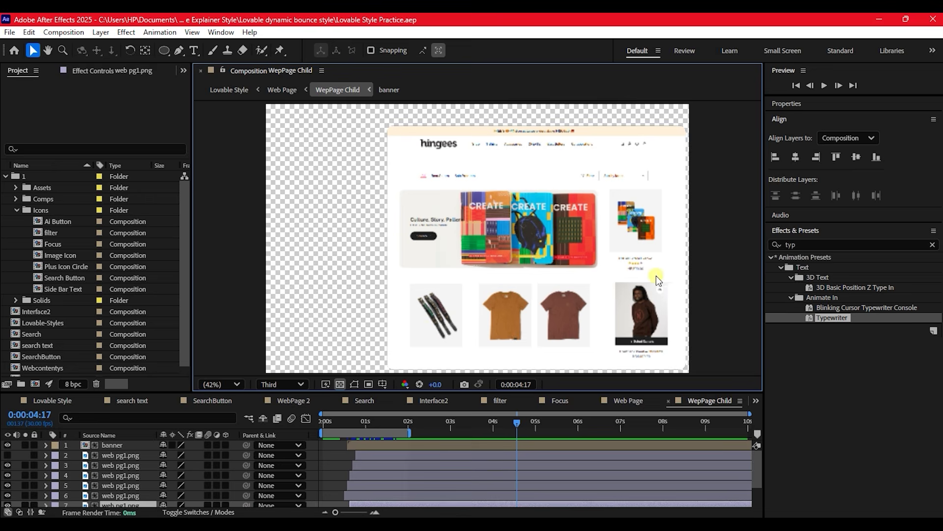
pyautogui.click(638, 317)
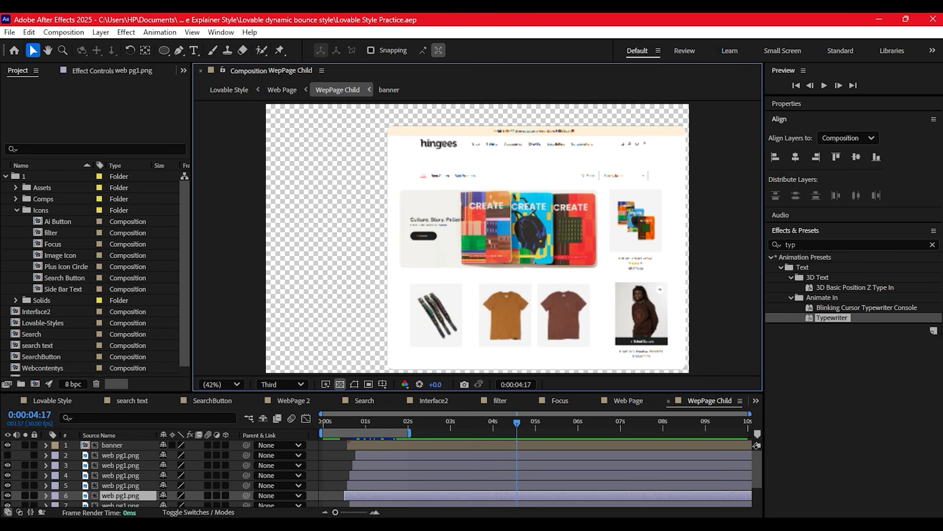
pyautogui.click(7, 495)
pyautogui.click(7, 495)
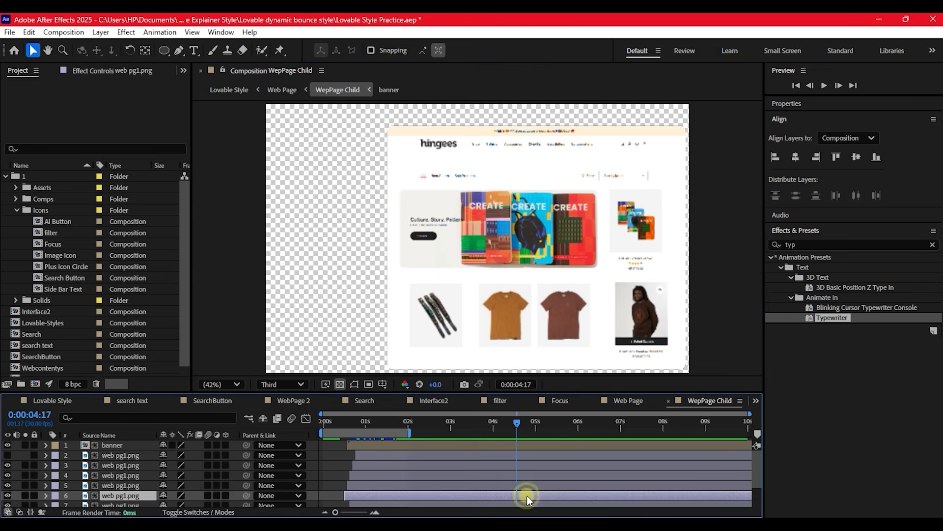
pyautogui.hotkey('alt', '[')
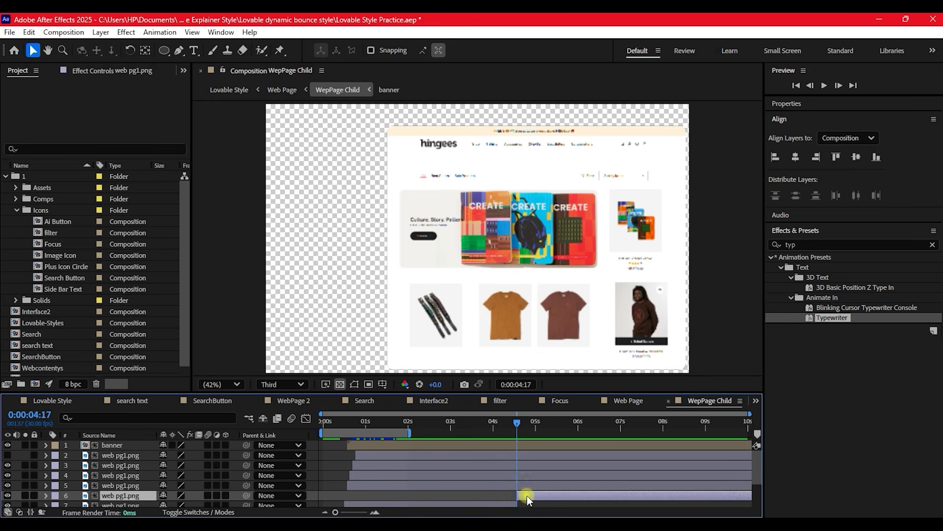
pyautogui.press('Delete')
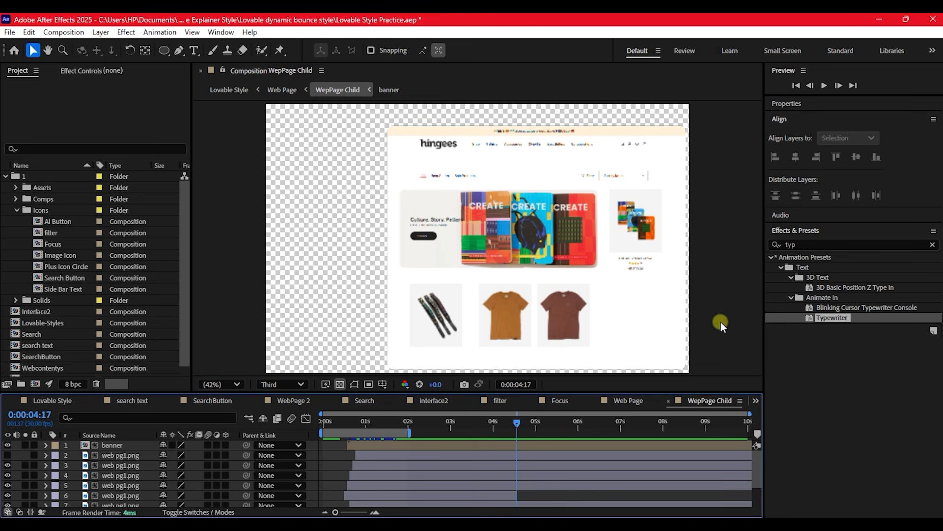
# Step: Split the product image layer beside the banner at 0:00:04:17, delete the part after the split and save the project
pyautogui.click(649, 226)
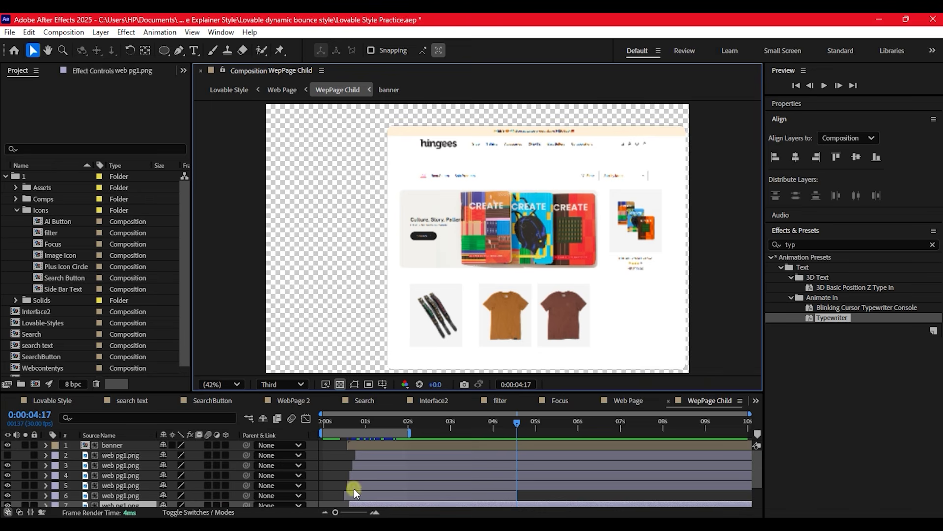
pyautogui.scroll(-1, 451, 483)
pyautogui.click(508, 476)
pyautogui.hotkey('ctrl', 'shift', 'd')
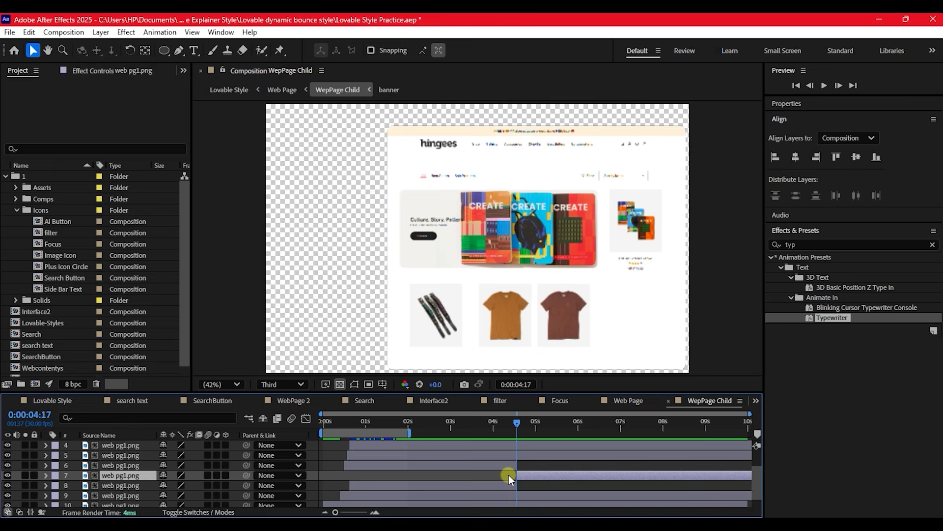
pyautogui.press('Delete')
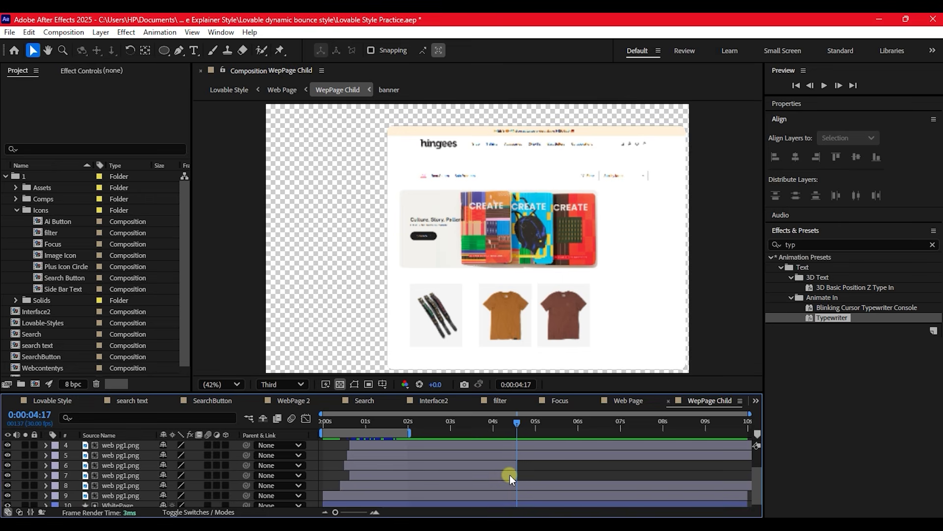
pyautogui.hotkey('ctrl', 's')
# Step: Draw a circle about 195 px in diameter in the empty area beside the banner and centre its anchor point
pyautogui.click(164, 52)
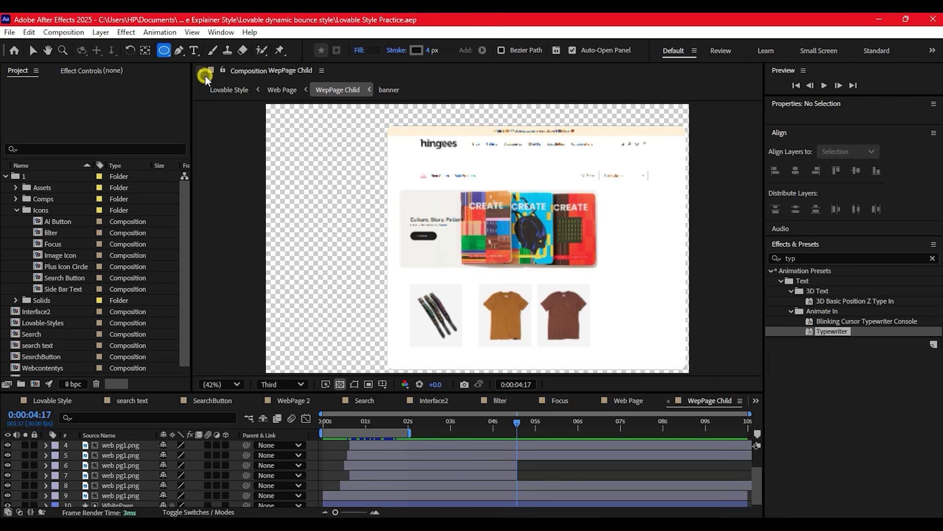
pyautogui.click(16, 462)
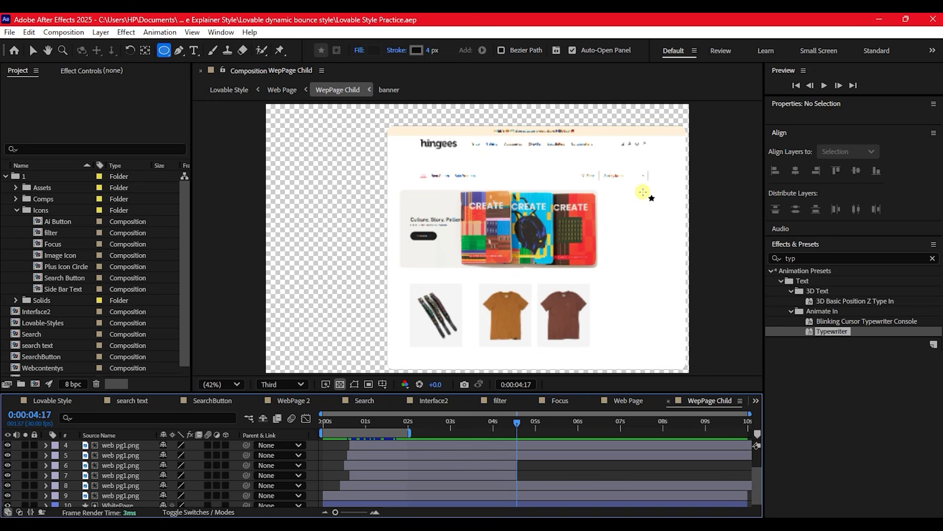
pyautogui.moveTo(626, 204)
pyautogui.mouseDown()
pyautogui.moveTo(655, 238)
pyautogui.moveTo(637, 230)
pyautogui.mouseUp()
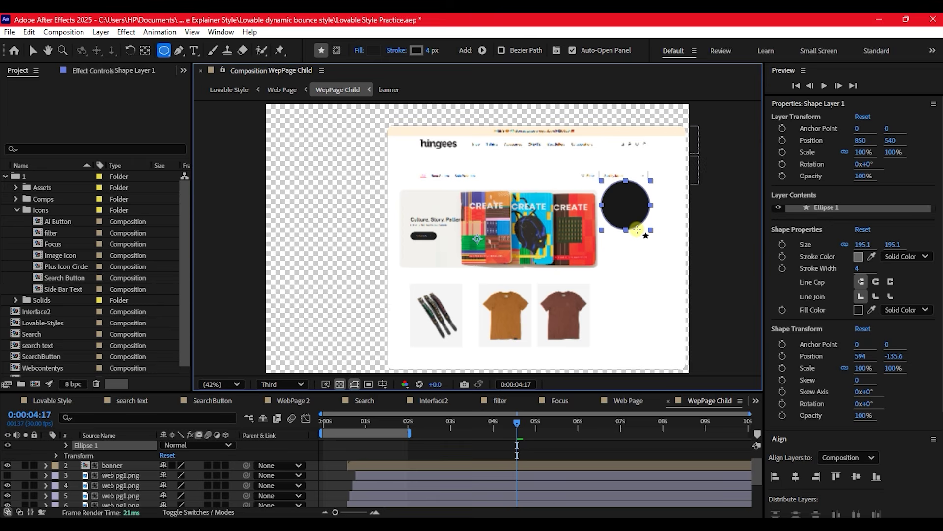
pyautogui.press('v')
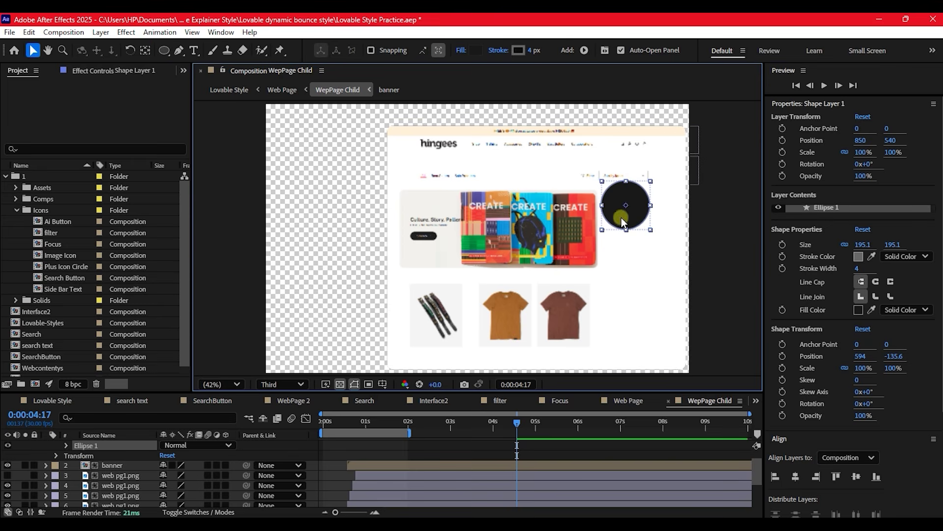
pyautogui.click(144, 50)
pyautogui.hotkey('ctrl', 'alt', 'Home')
pyautogui.click(32, 50)
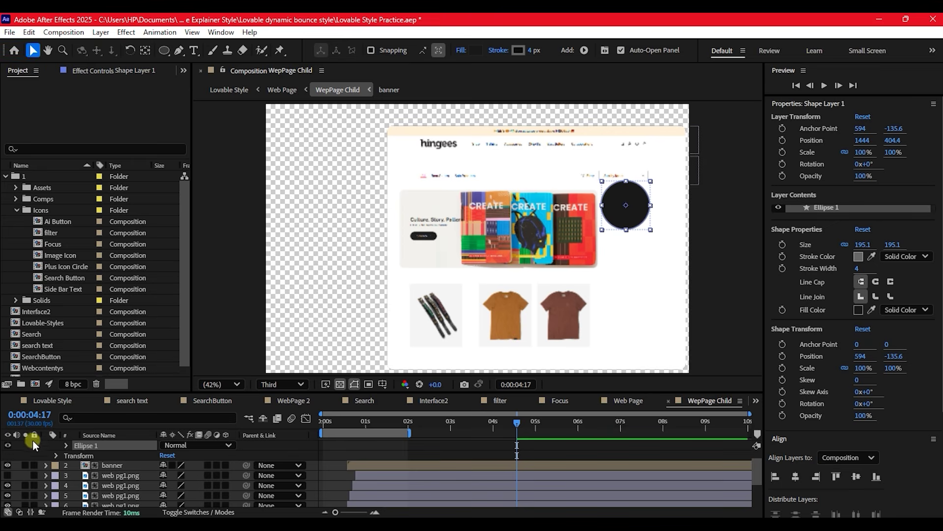
# Step: Move the circle to about 1515, 419, remove its stroke and set its fill colour to 717171
pyautogui.scroll(2, 91, 470)
pyautogui.press('Return')
pyautogui.click(112, 446)
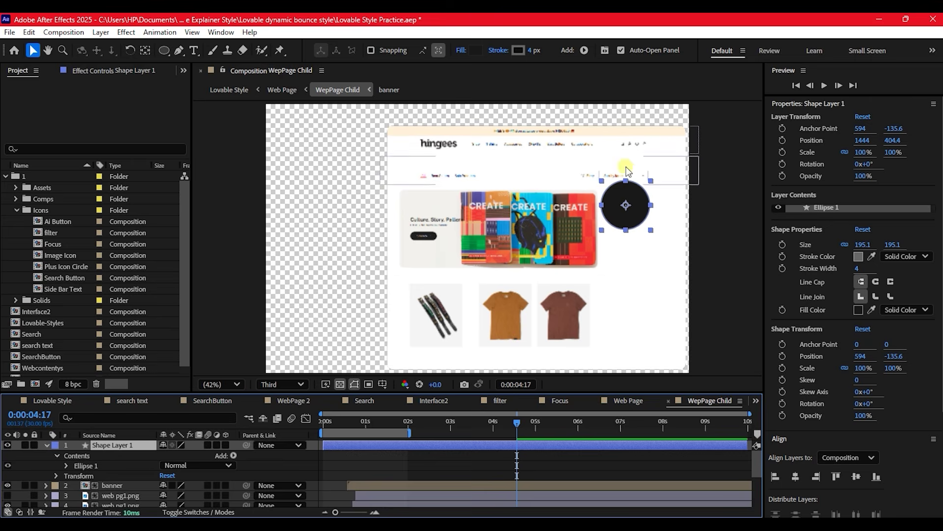
pyautogui.moveTo(626, 206); pyautogui.dragTo(644, 210)
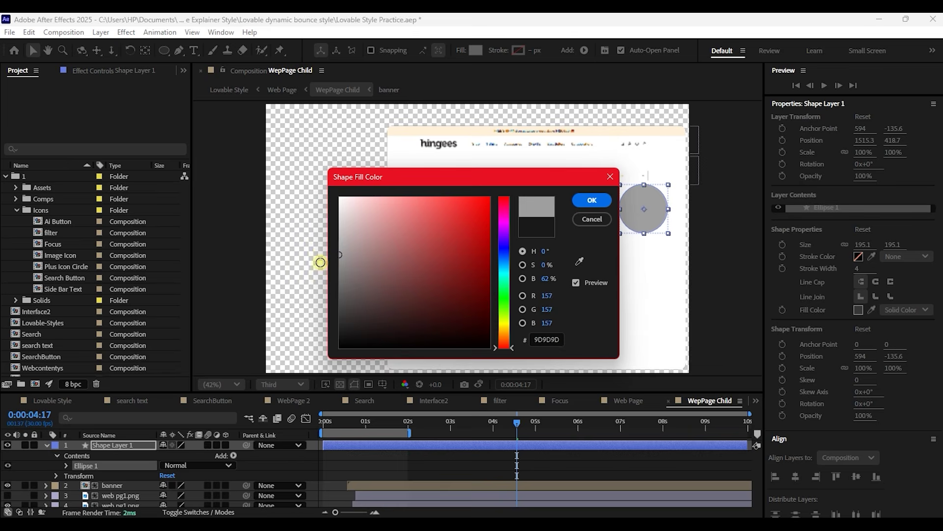
pyautogui.moveTo(320, 262); pyautogui.dragTo(322, 281)
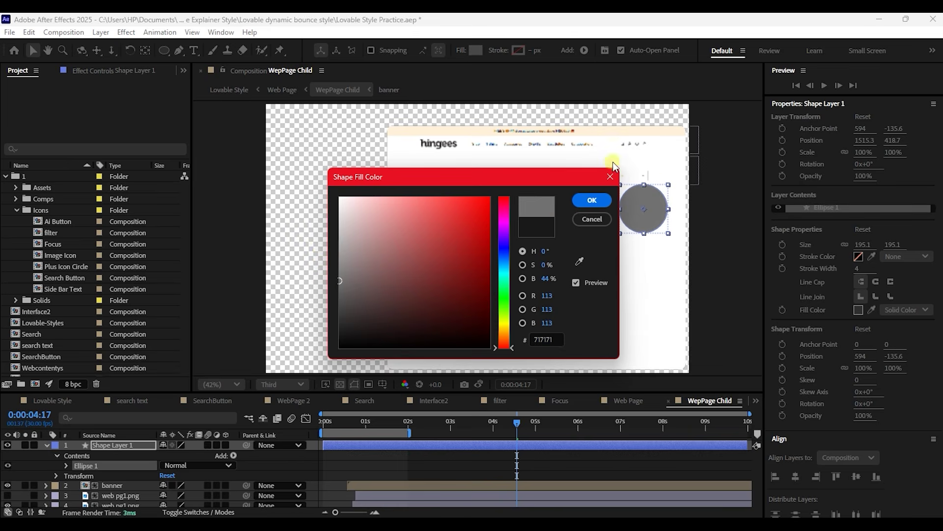
pyautogui.click(594, 198)
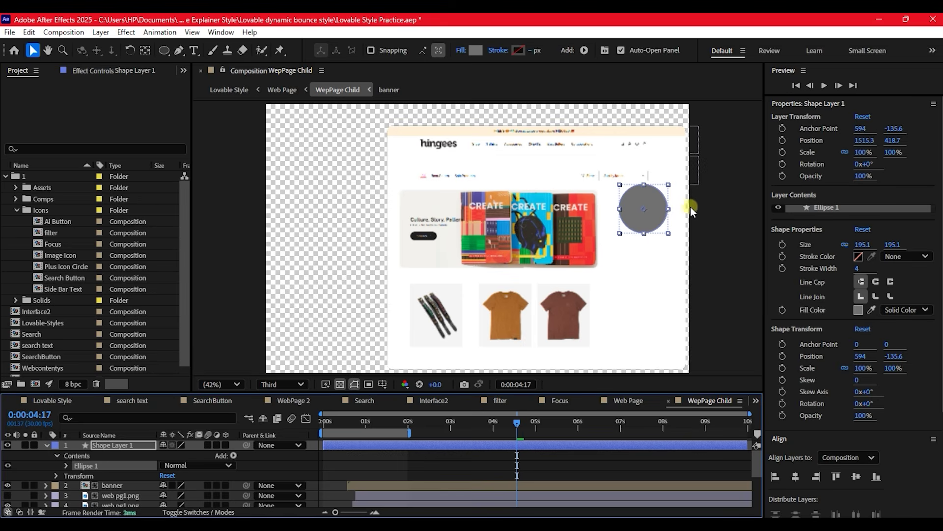
# Step: Add grey "User Name" text in DejaVu Sans at 36 px beneath the circle
pyautogui.rightClick(38, 455)
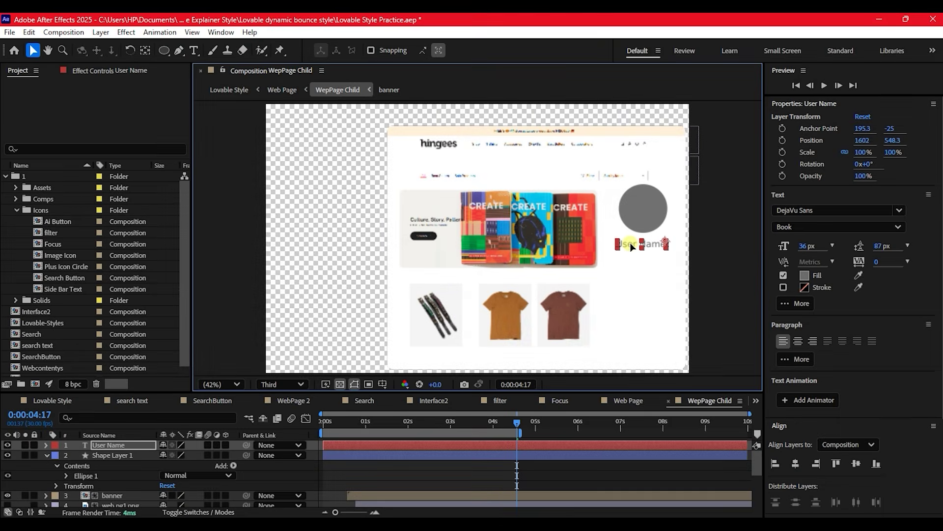
pyautogui.moveTo(630, 243); pyautogui.dragTo(630, 243)
# Step: Draw a dark grey rounded rectangle below the User Name text and place a copy of that text on it
pyautogui.click(632, 279)
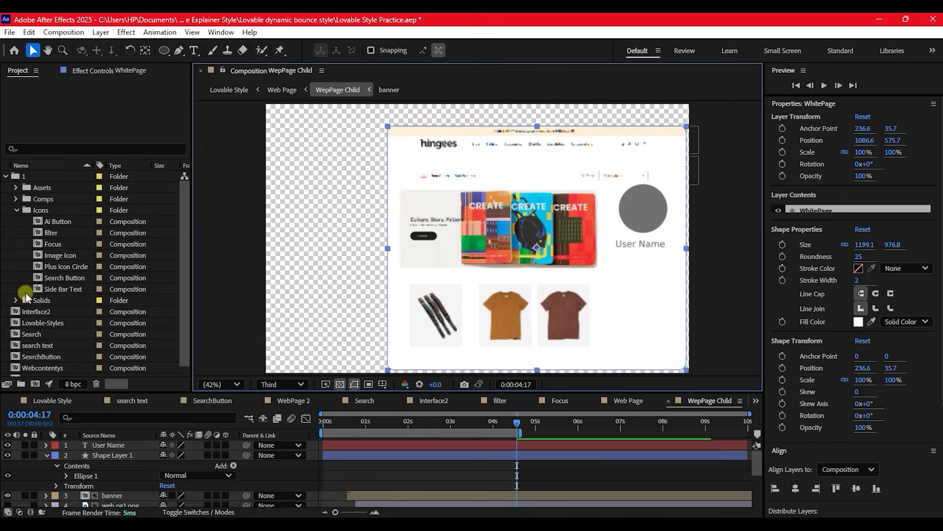
pyautogui.click(167, 48)
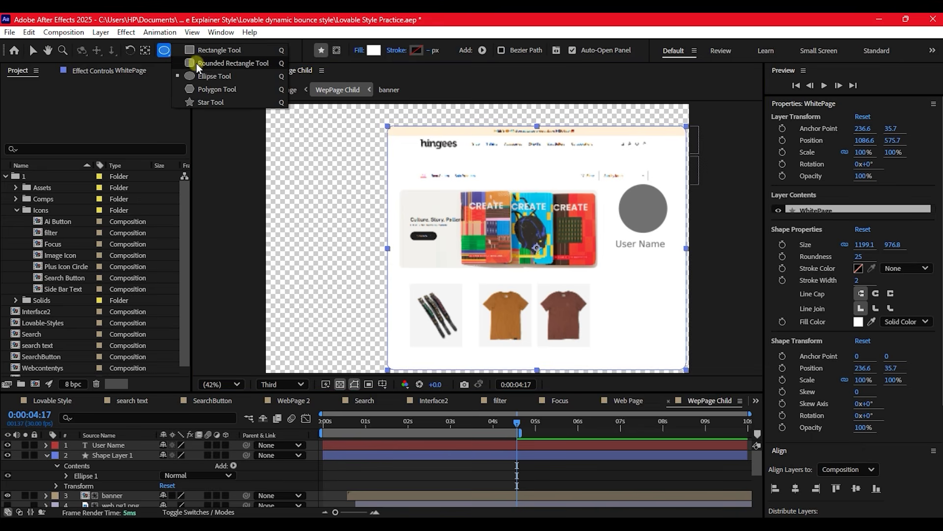
pyautogui.click(206, 51)
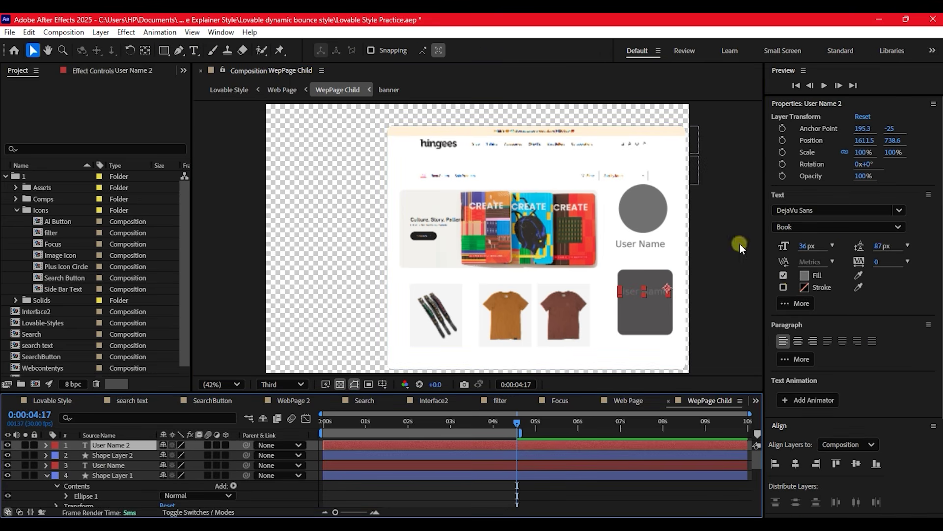
# Step: Set the fill colour of the duplicated User Name 2 text to black
pyautogui.click(804, 274)
pyautogui.moveTo(356, 318); pyautogui.dragTo(334, 351)
pyautogui.click(584, 202)
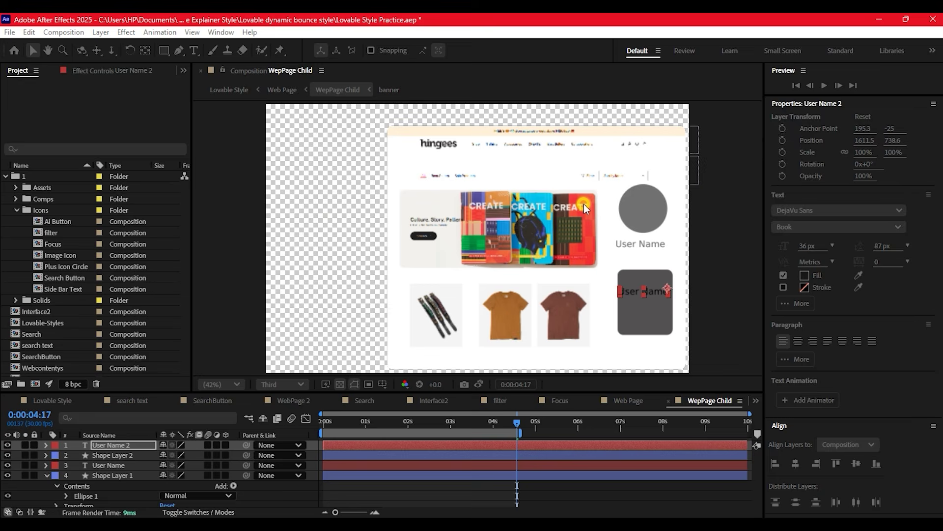
pyautogui.click(34, 140)
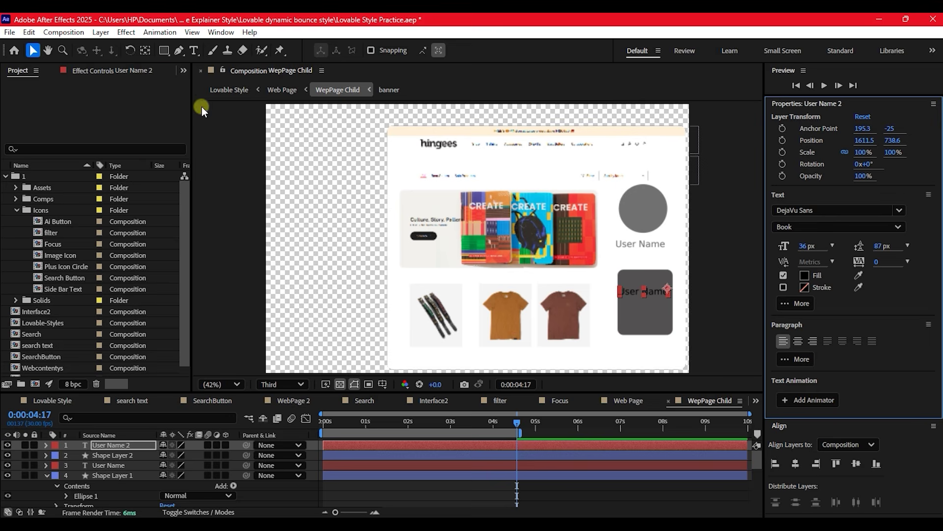
# Step: Replace the duplicated text on the rounded rectangle with "$600"
pyautogui.click(193, 50)
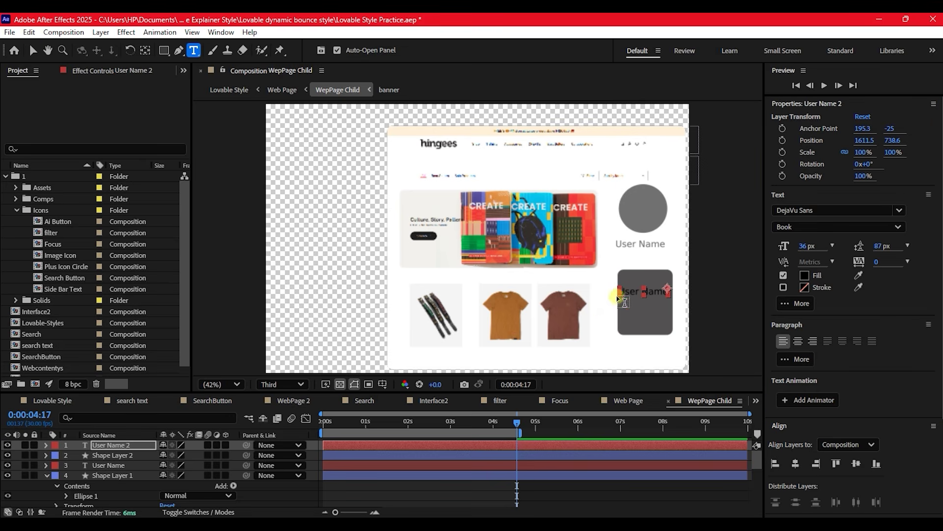
pyautogui.click(632, 290)
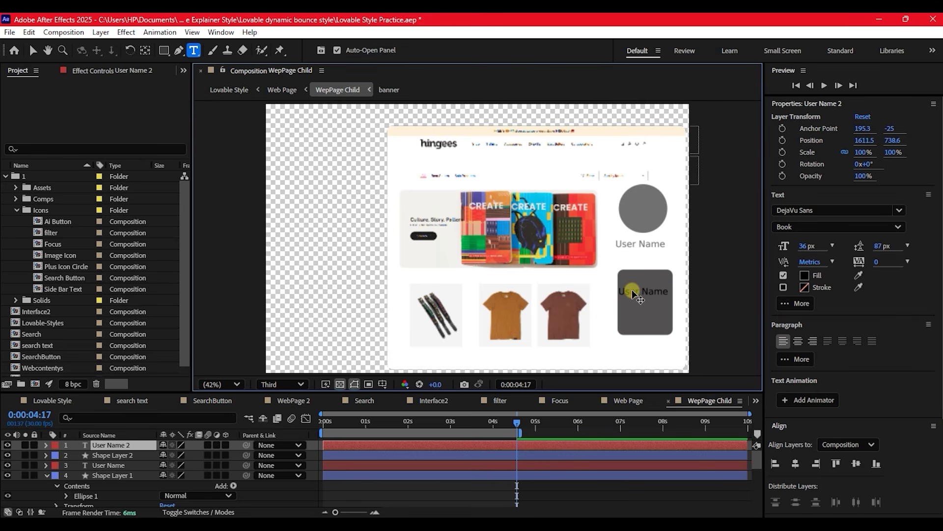
pyautogui.hotkey('ctrl', 'a')
pyautogui.write('$600')
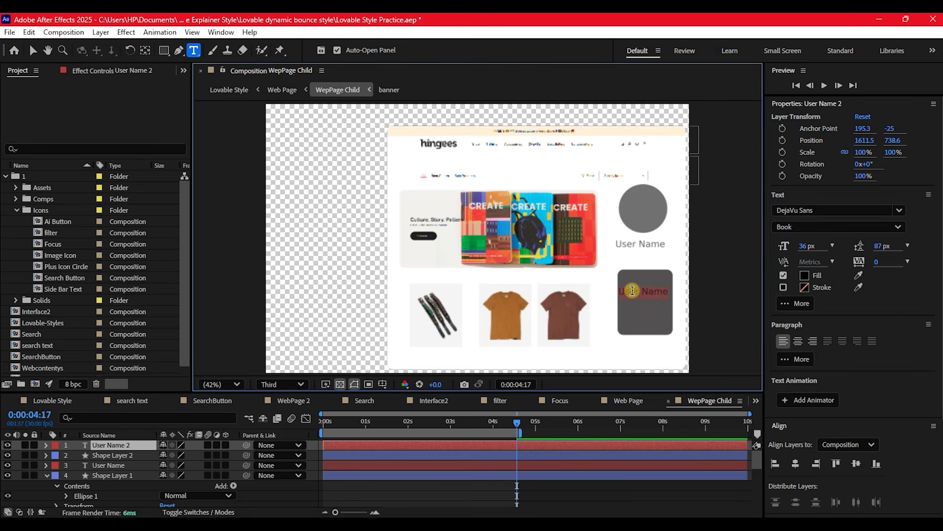
pyautogui.click(33, 50)
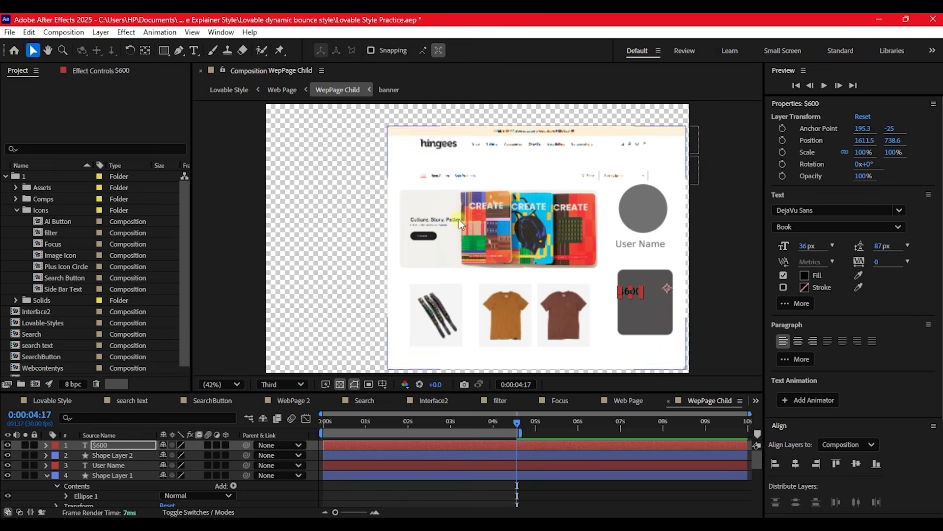
# Step: Centre the $600 text's anchor point and move the text to about X 1510 within the rounded rectangle
pyautogui.doubleClick(144, 50)
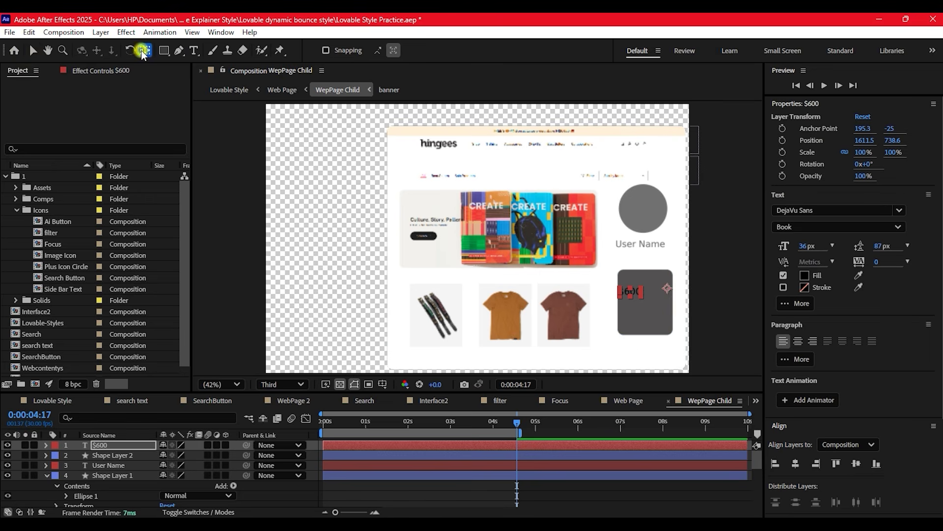
pyautogui.click(31, 49)
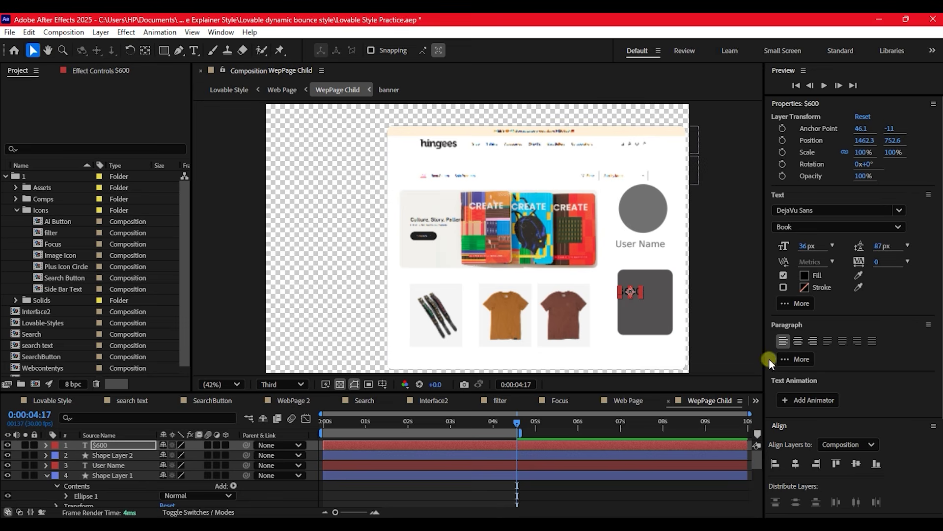
pyautogui.click(631, 291)
pyautogui.moveTo(631, 292); pyautogui.dragTo(643, 292)
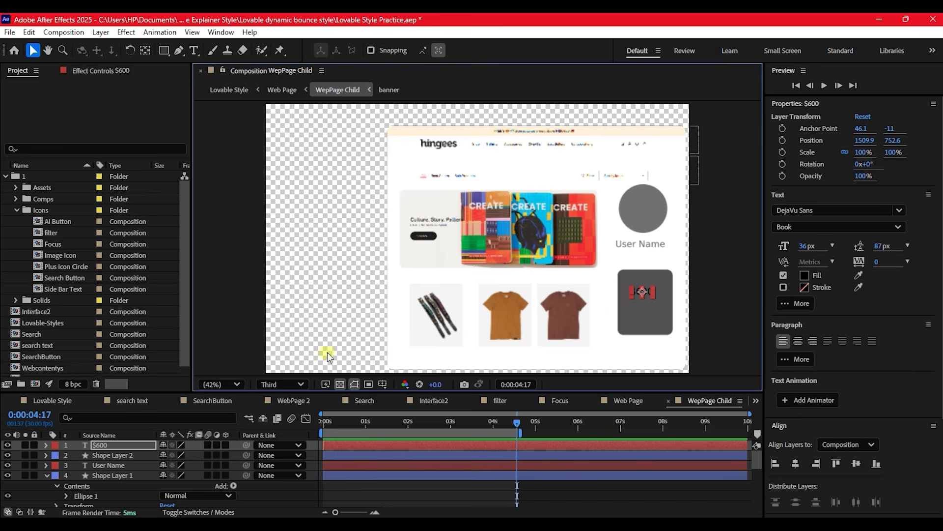
# Step: Trim the start of the $600, User Name and two shape layers to 0:00:04:17 in the WepPage Child composition
pyautogui.click(45, 475)
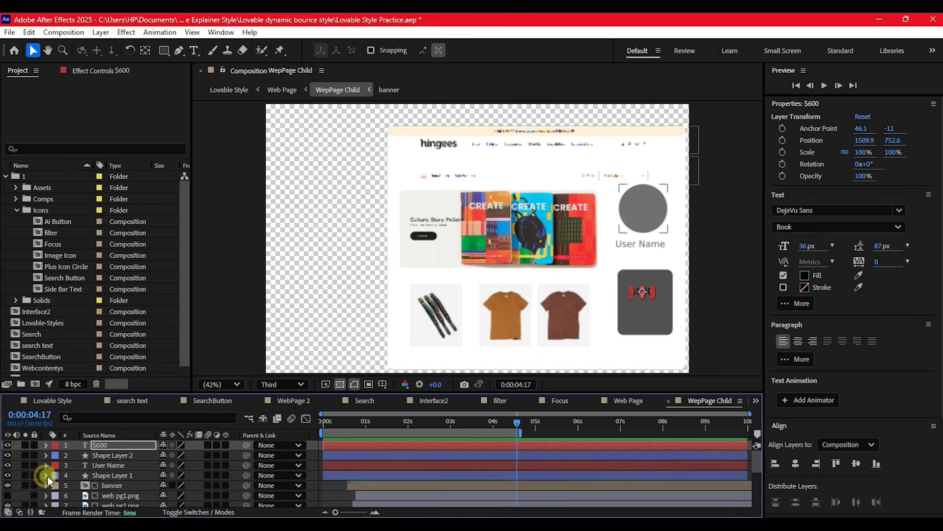
pyautogui.click(108, 475)
pyautogui.keyDown('shift'); pyautogui.click(104, 444); pyautogui.keyUp('shift')
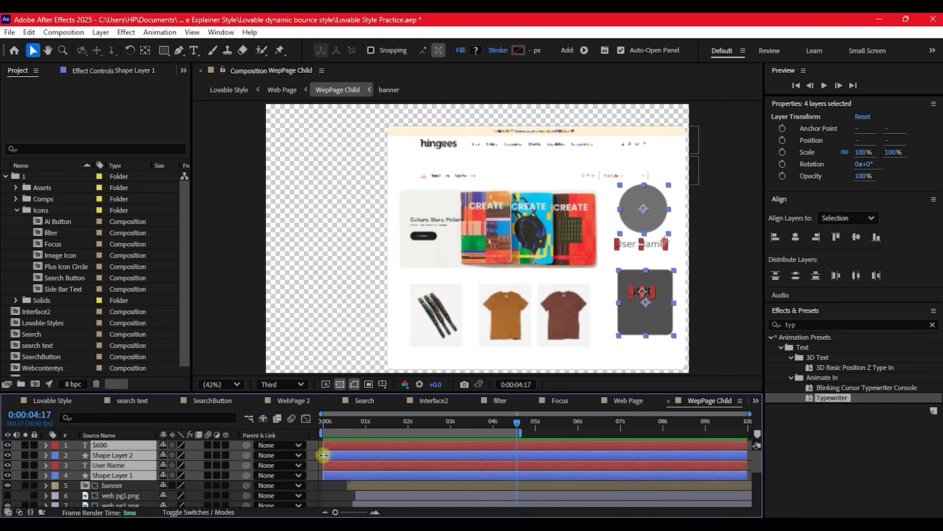
pyautogui.moveTo(323, 456); pyautogui.dragTo(341, 456)
pyautogui.moveTo(420, 464); pyautogui.dragTo(537, 464)
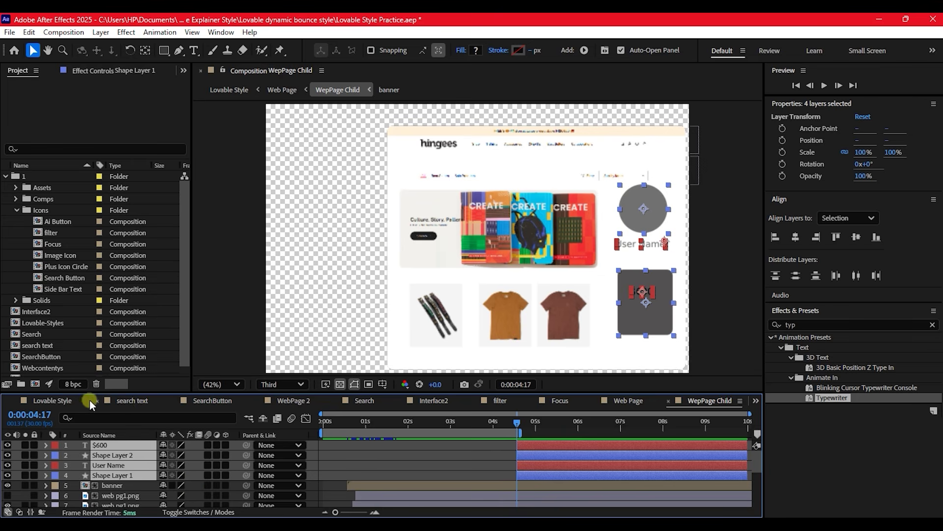
# Step: Review the finished sidebar in the Lovable Style composition around 0:00:09:15, and preview the animation from near the beginning
pyautogui.click(60, 399)
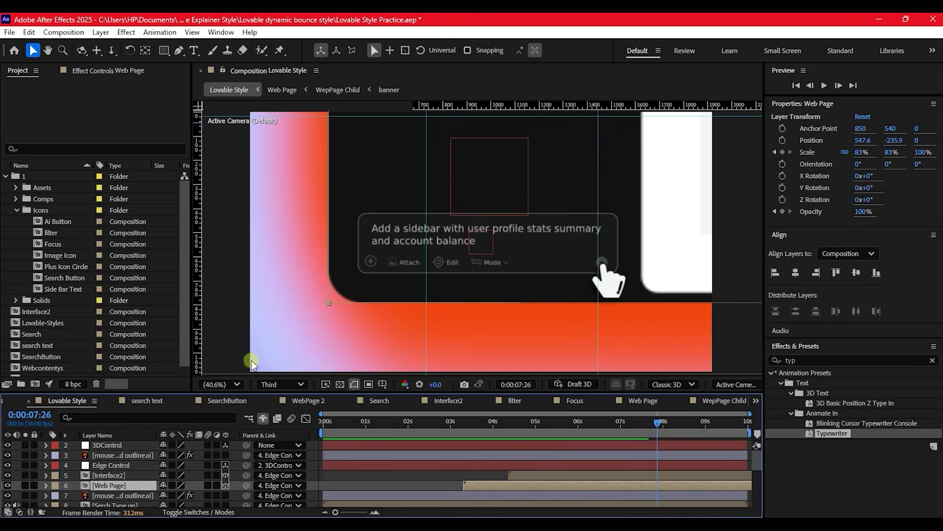
pyautogui.click(682, 400)
pyautogui.click(678, 402)
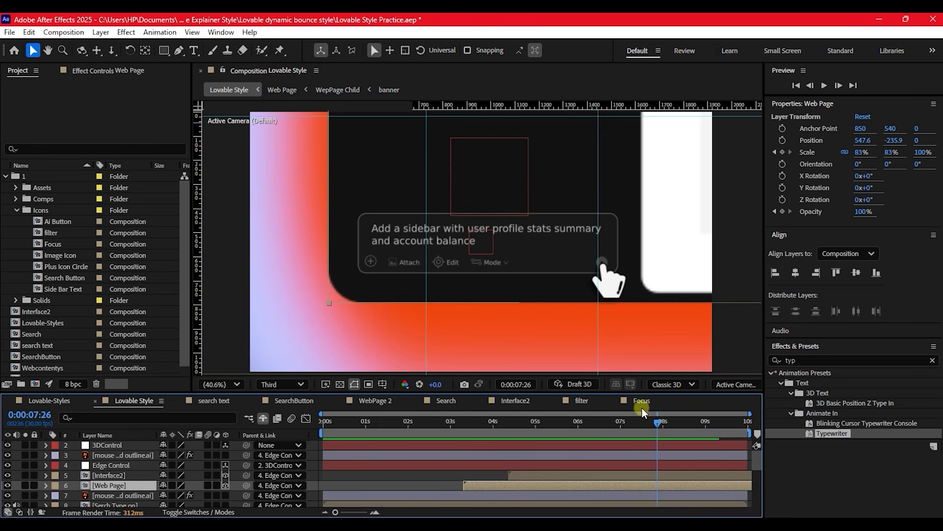
pyautogui.click(618, 398)
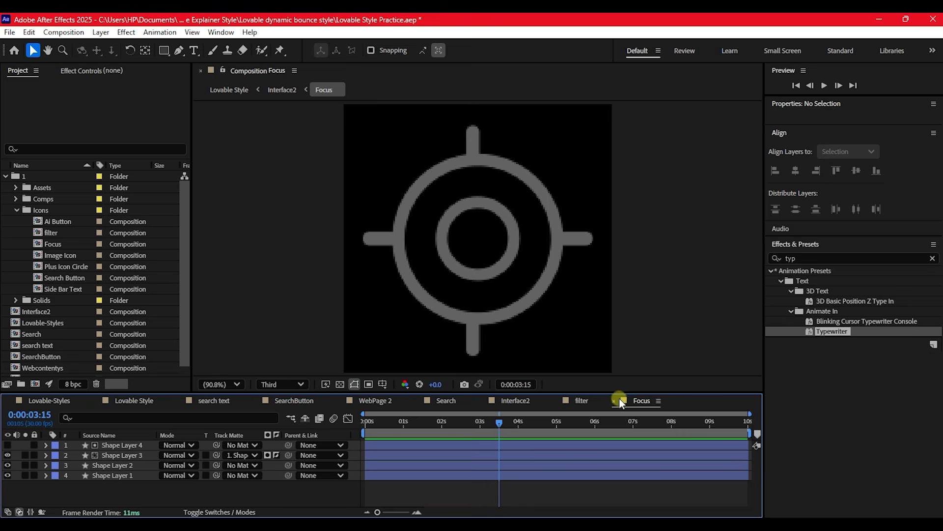
pyautogui.click(127, 400)
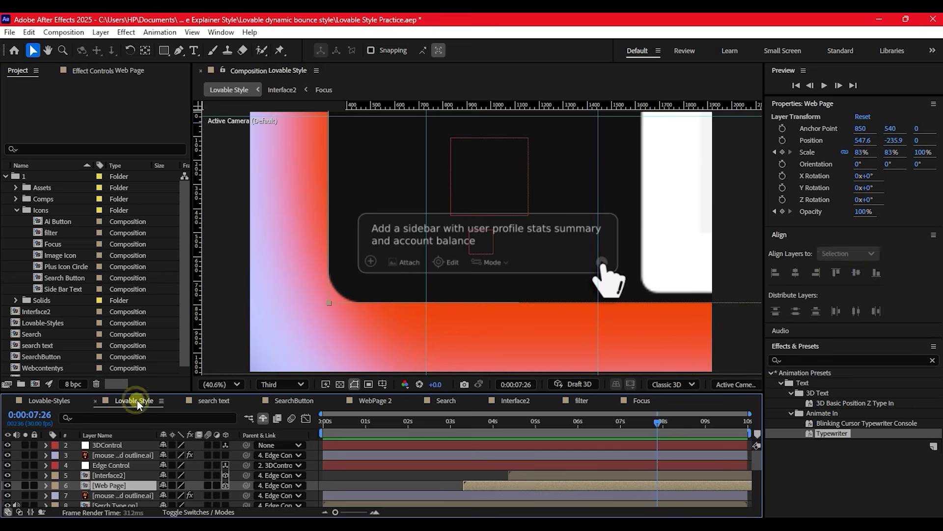
pyautogui.moveTo(412, 419); pyautogui.dragTo(729, 464)
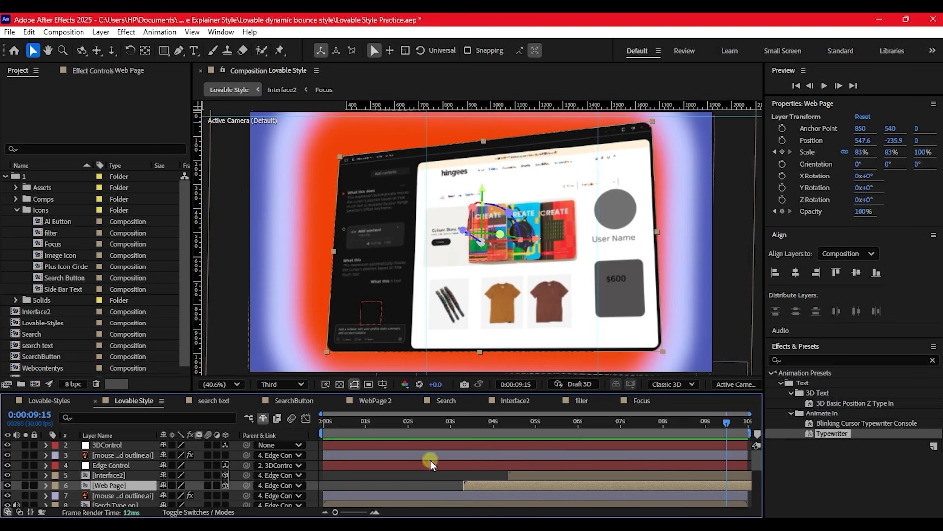
pyautogui.click(346, 425)
pyautogui.press('space')
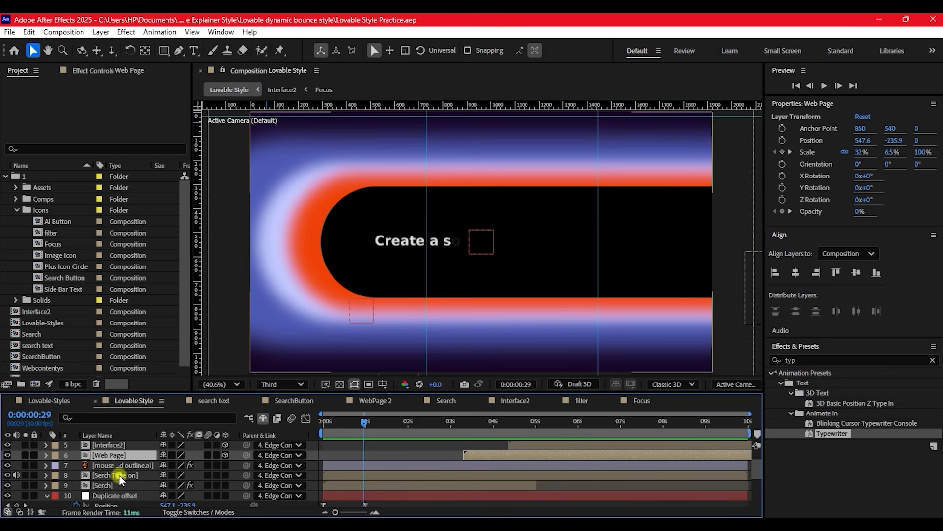
# Step: Toggle the Serch layer's visibility off and on to check which part of the glowing search bar it controls
pyautogui.click(119, 474)
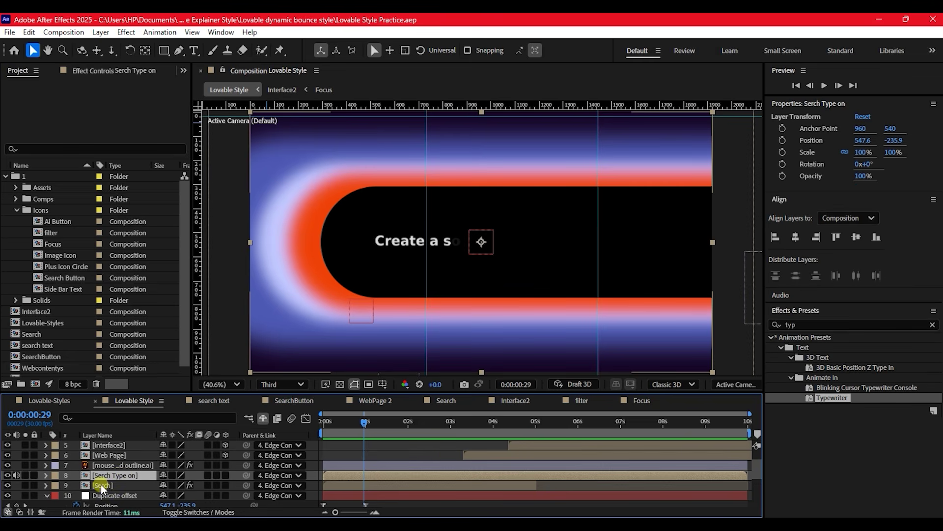
pyautogui.click(101, 485)
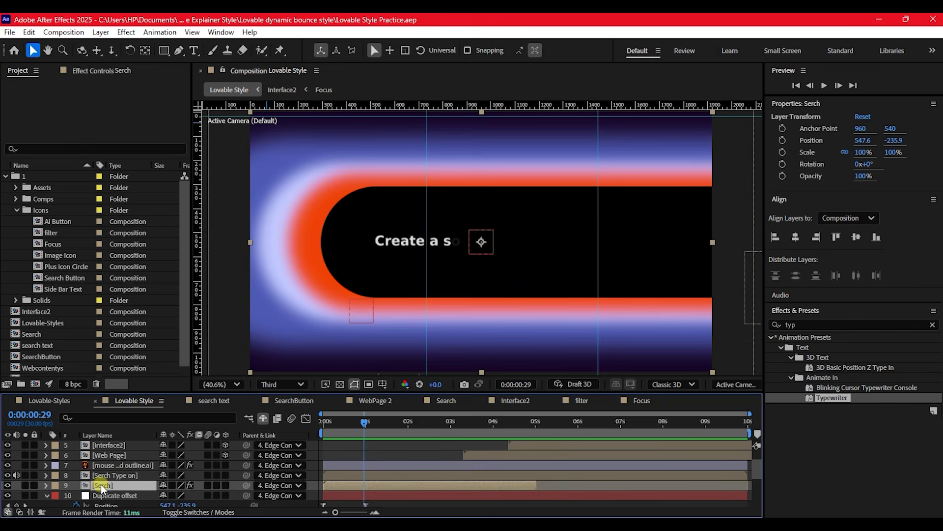
pyautogui.click(7, 485)
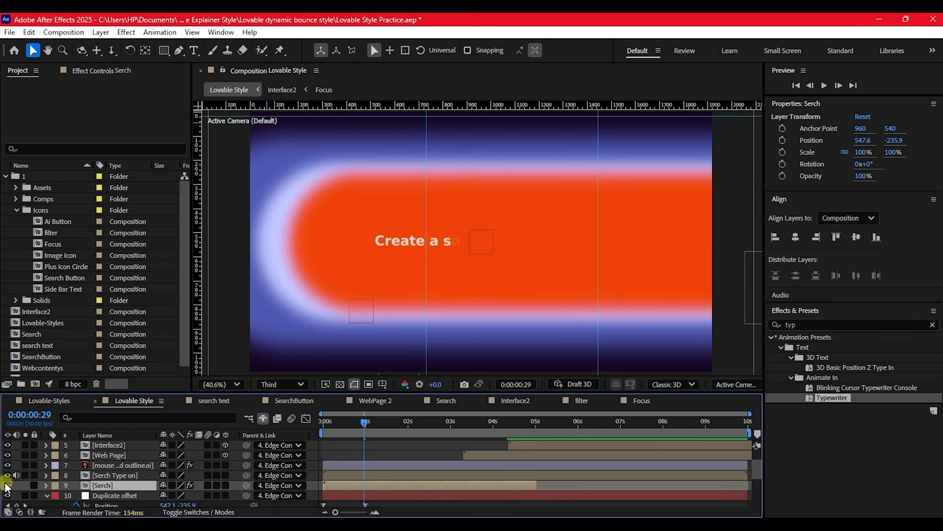
pyautogui.click(8, 485)
pyautogui.click(7, 485)
pyautogui.click(7, 485)
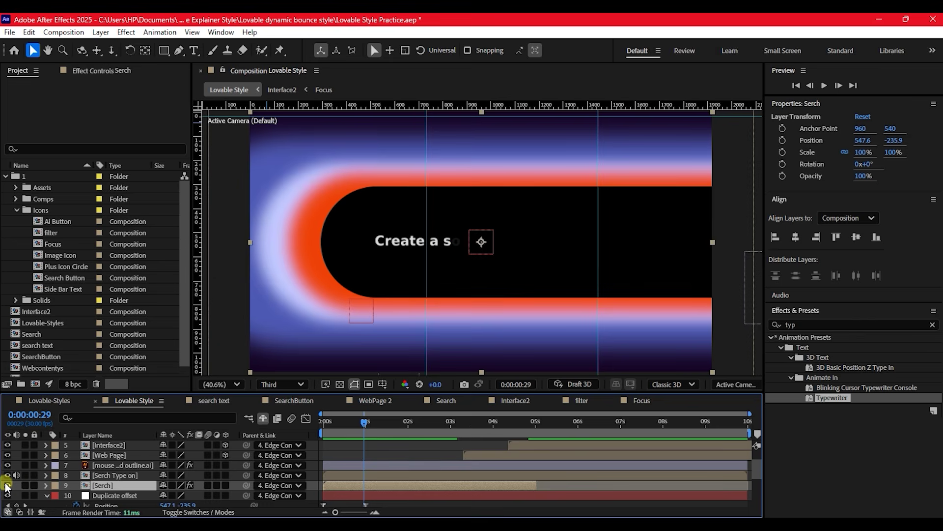
# Step: Add a new adjustment layer directly above the Duplicate offset layer, below the Serch layer
pyautogui.click(103, 492)
pyautogui.scroll(-1, 116, 480)
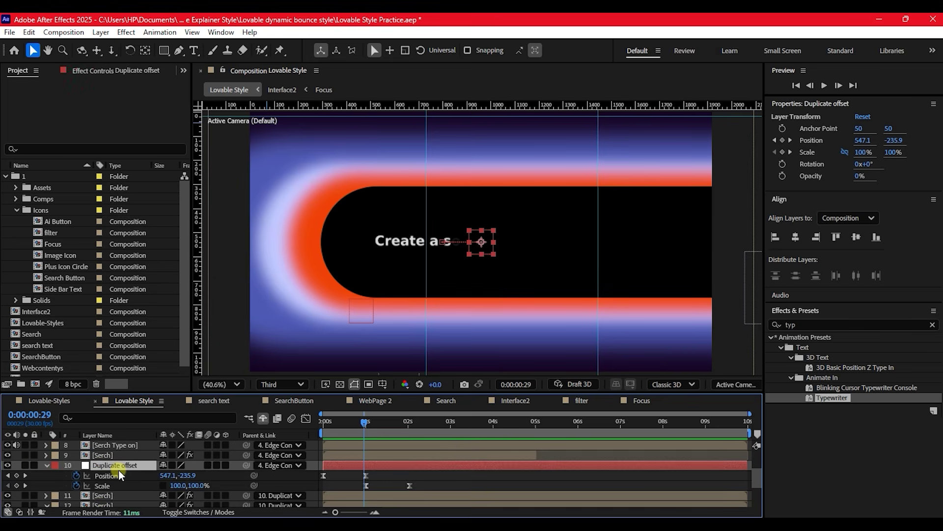
pyautogui.rightClick(60, 479)
pyautogui.moveTo(89, 330)
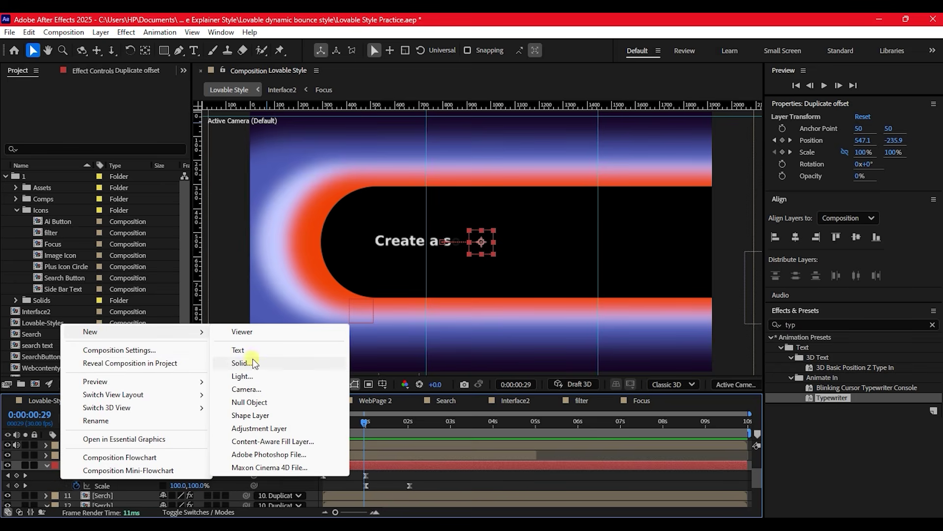
pyautogui.click(260, 429)
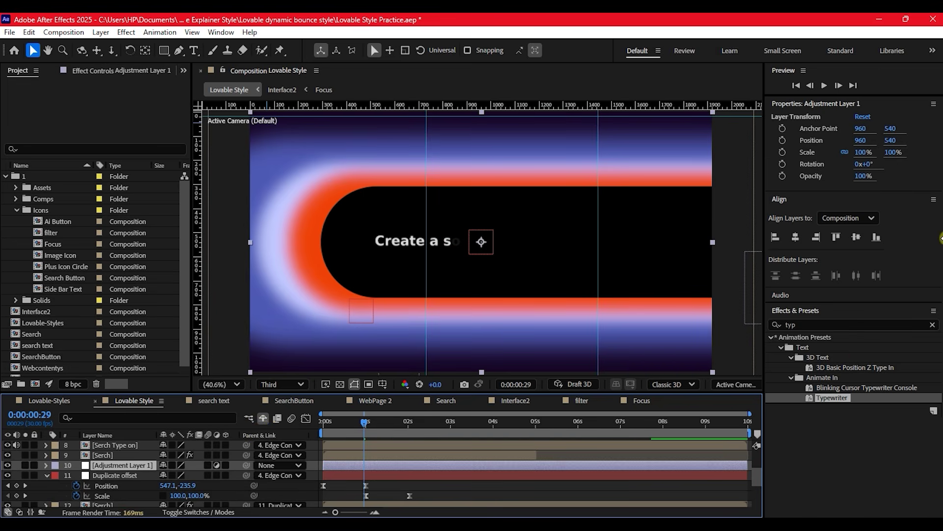
# Step: Find the Noise effect by searching for "noise" and apply it to Adjustment Layer 1
pyautogui.click(785, 72)
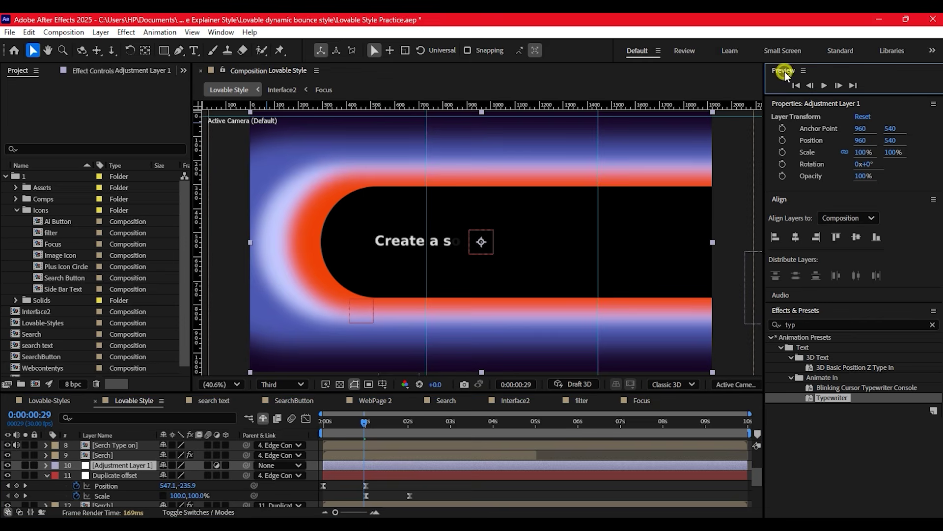
pyautogui.click(803, 103)
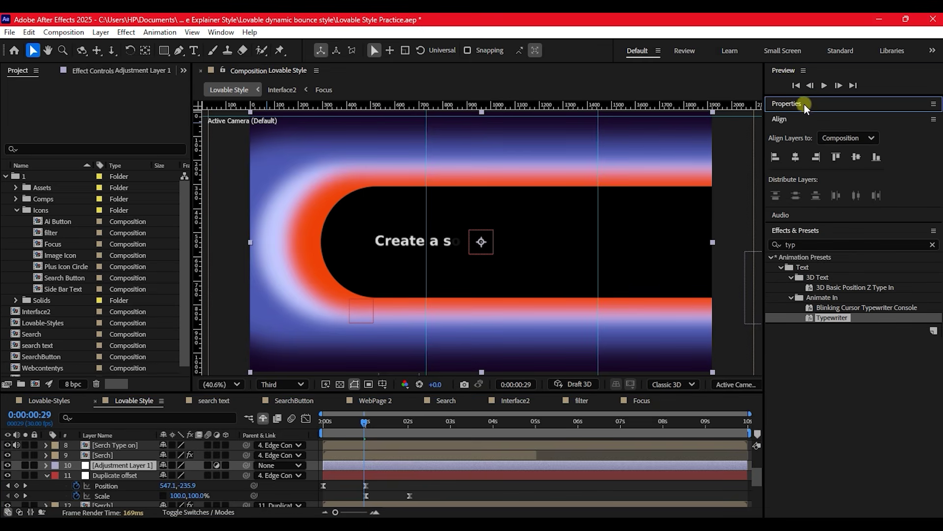
pyautogui.click(785, 123)
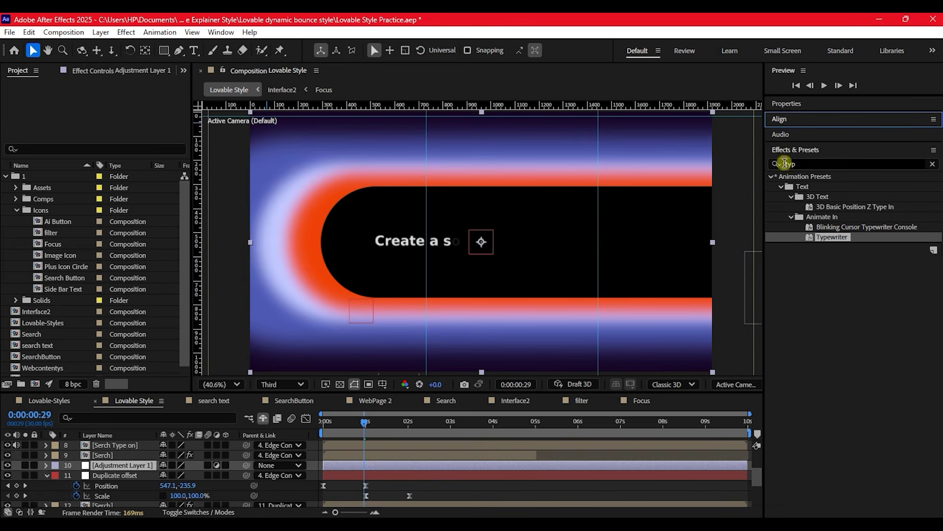
pyautogui.moveTo(804, 164); pyautogui.dragTo(776, 165)
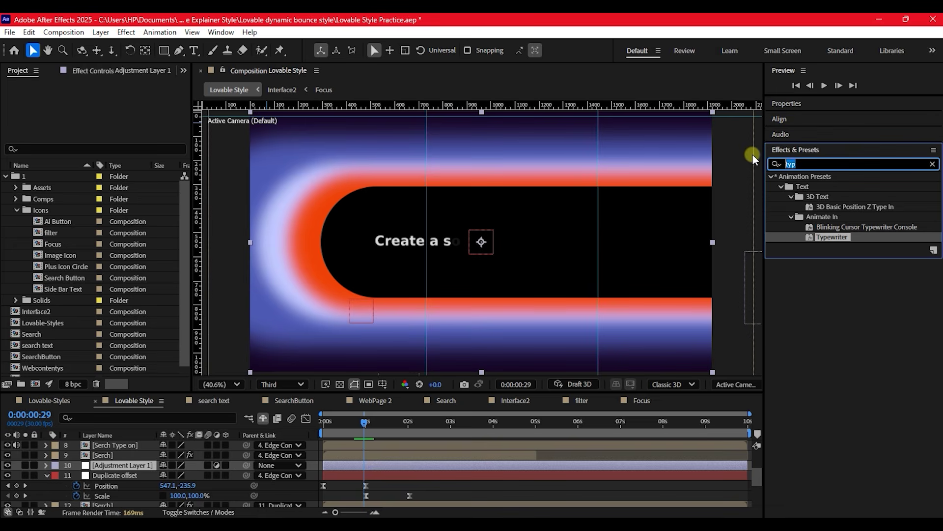
pyautogui.write('noise')
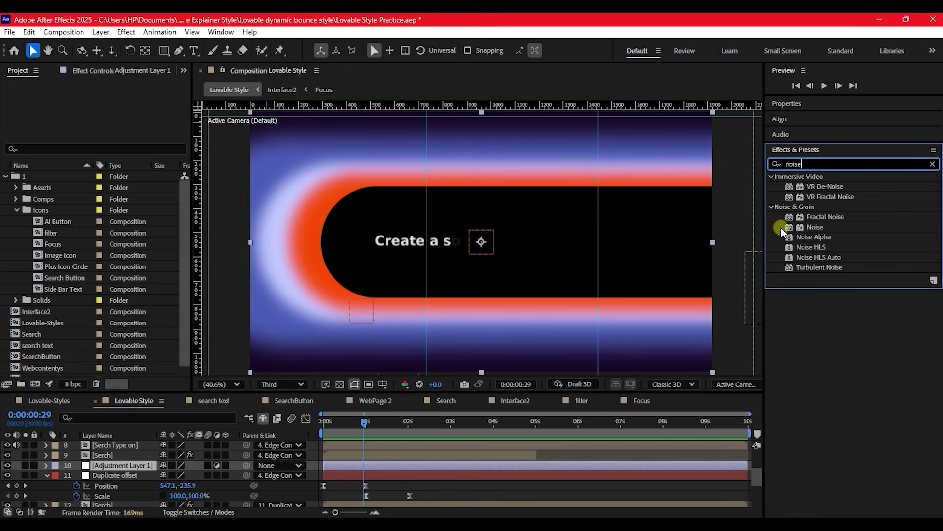
pyautogui.click(817, 226)
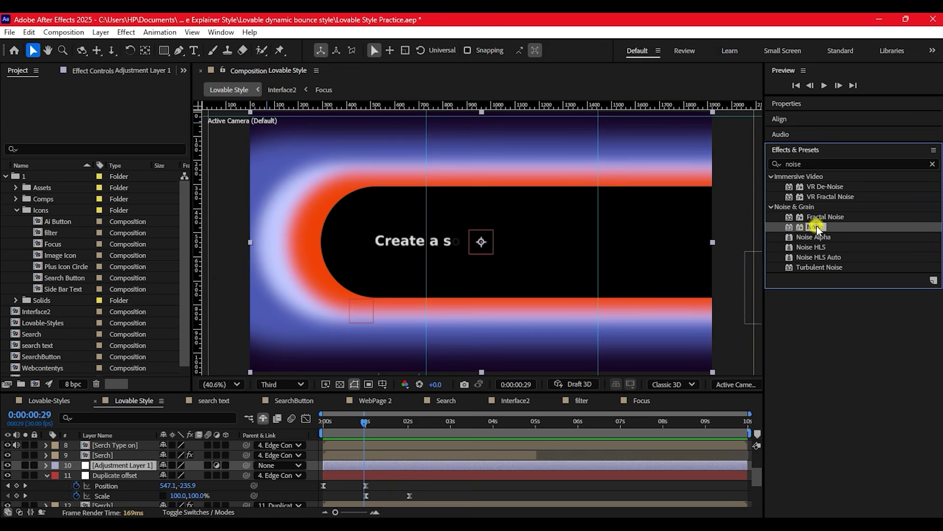
pyautogui.moveTo(816, 226); pyautogui.dragTo(109, 464)
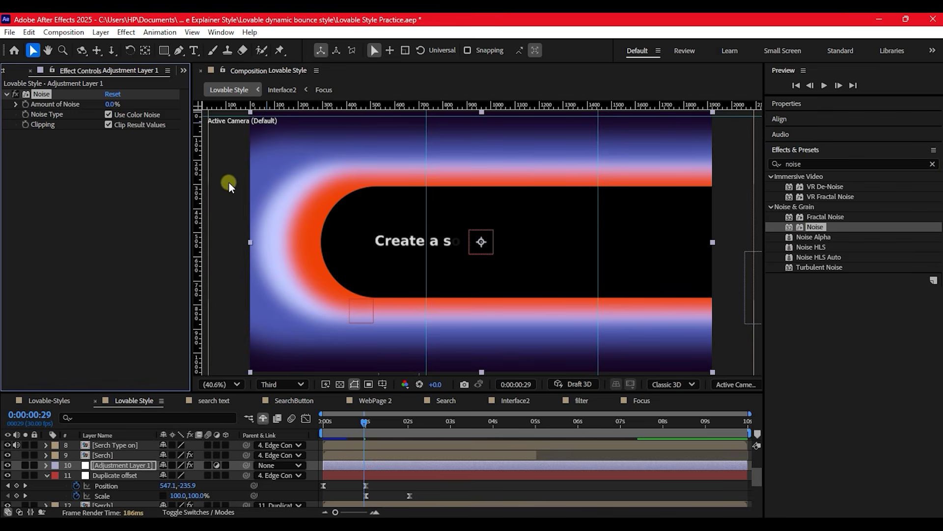
# Step: Set the adjustment layer's Amount of Noise to 5%
pyautogui.click(112, 104)
pyautogui.write('20')
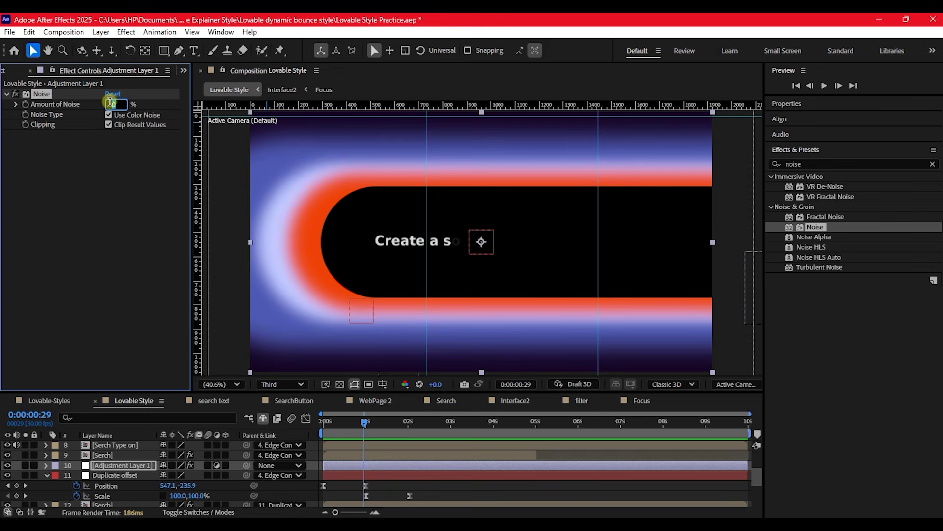
pyautogui.press('BackSpace')
pyautogui.press('BackSpace')
pyautogui.write('5')
pyautogui.press('Return')
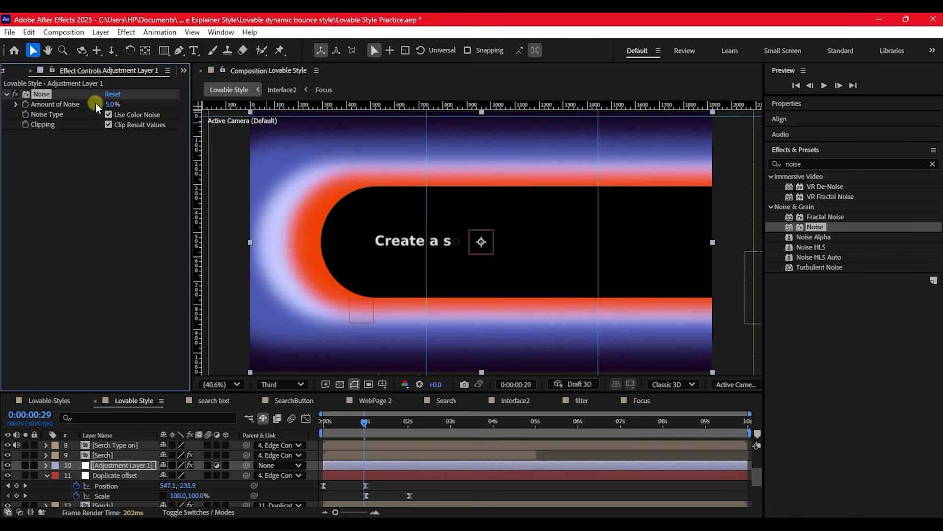
# Step: Try a stronger grain by raising the Amount of Noise to 70%, then set it to 35%
pyautogui.moveTo(109, 104); pyautogui.dragTo(155, 114)
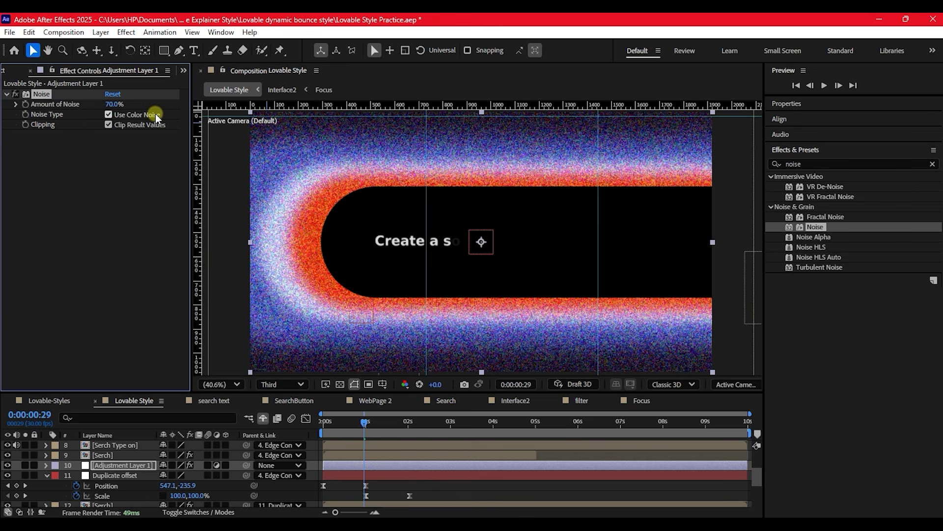
pyautogui.click(108, 105)
pyautogui.write('35')
pyautogui.press('Return')
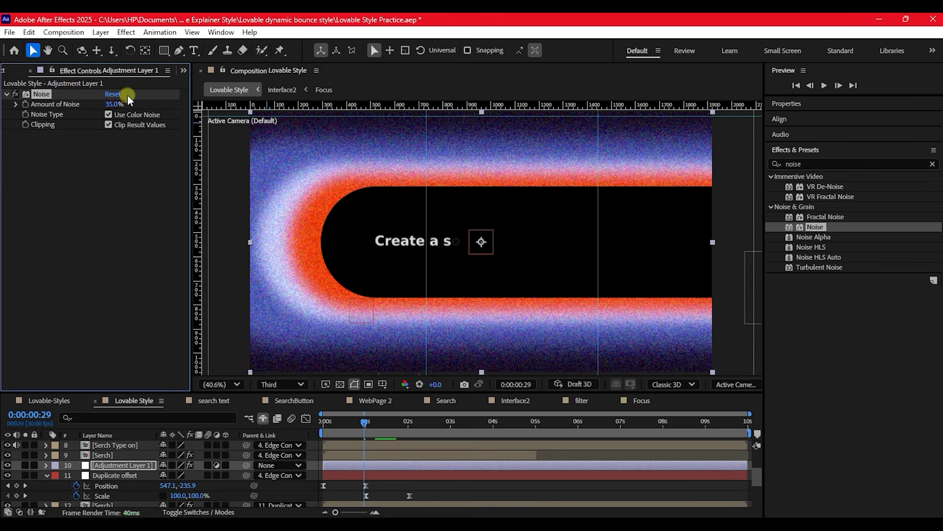
# Step: Set the Amount of Noise on Adjustment Layer 1 to 15%
pyautogui.click(106, 113)
pyautogui.click(109, 104)
pyautogui.write('15')
pyautogui.click(108, 106)
pyautogui.click(107, 239)
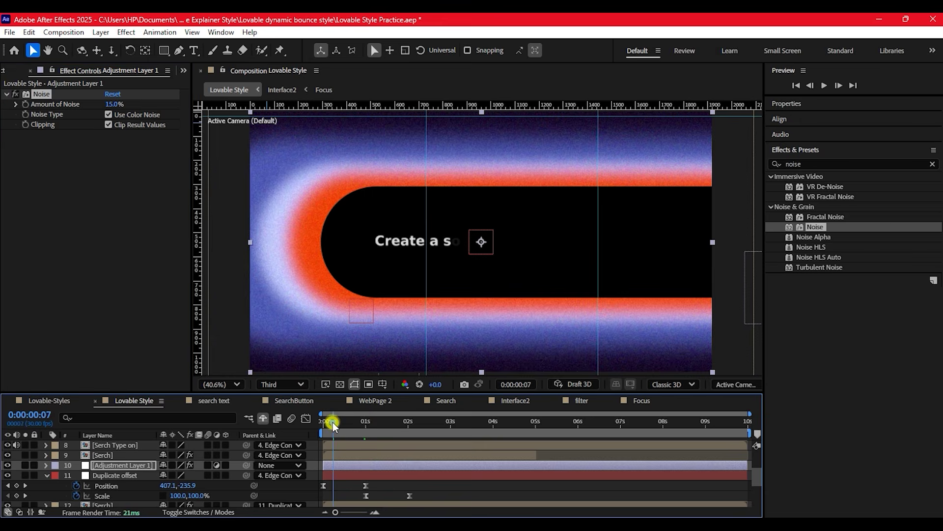
# Step: Return to the first frame and lower the Amount of Noise to 7% for a subtler grain
pyautogui.click(320, 422)
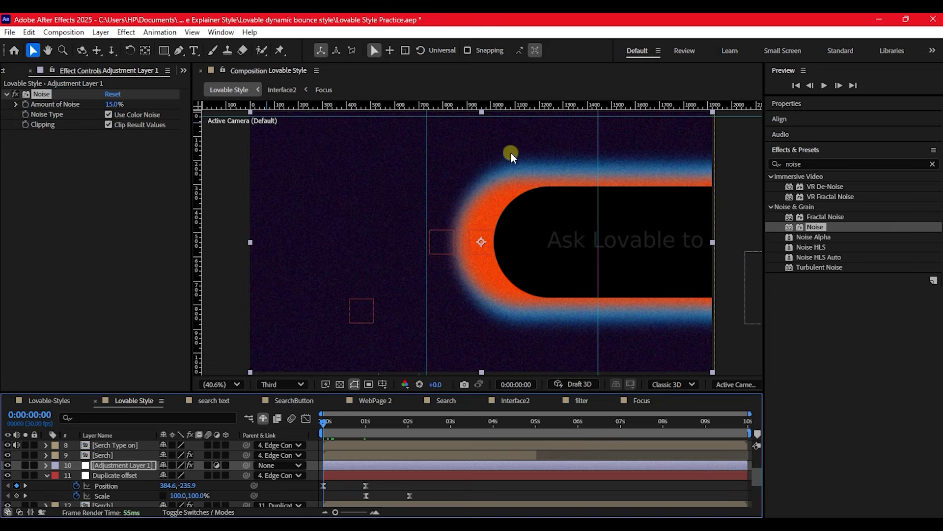
pyautogui.click(113, 103)
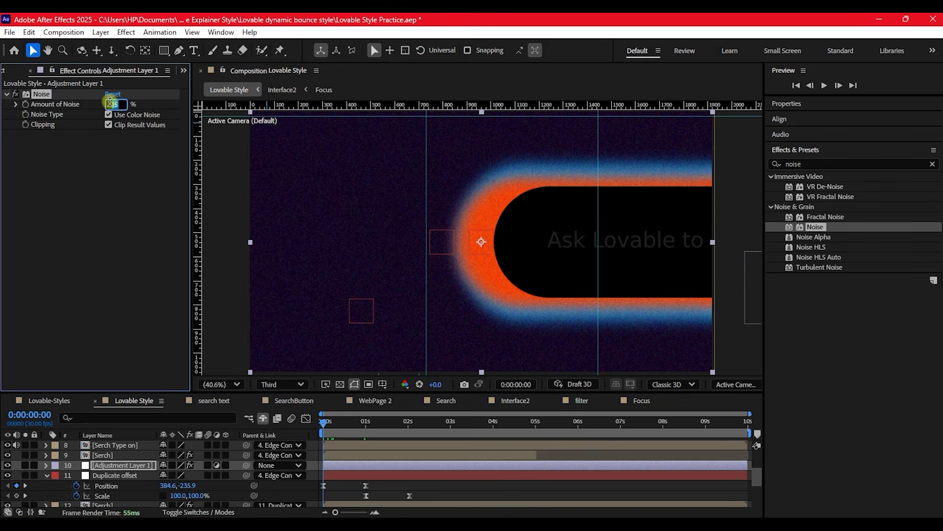
pyautogui.write('10')
pyautogui.press('Return')
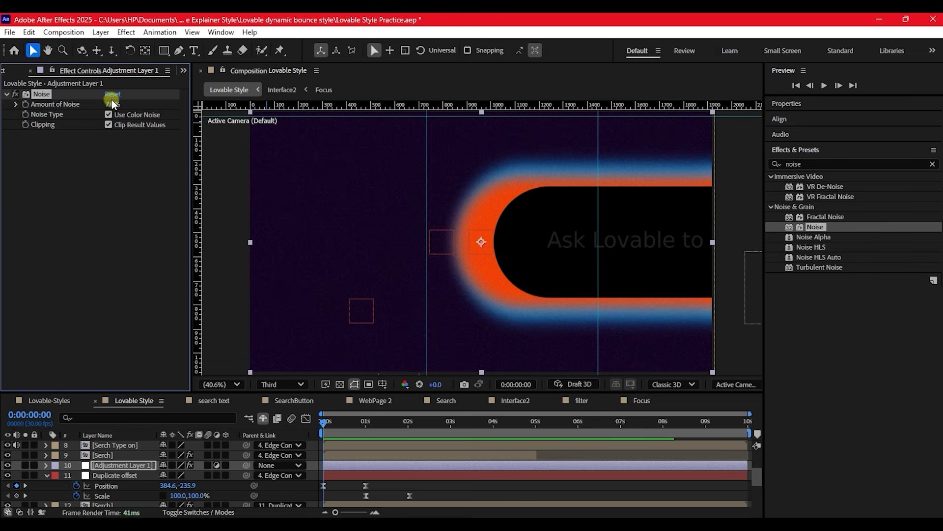
# Step: Scrub through the composition to 0:00:05:04 and back to 0:00:02:25 to check the grain on the glow
pyautogui.click(341, 422)
pyautogui.moveTo(347, 423); pyautogui.dragTo(540, 423)
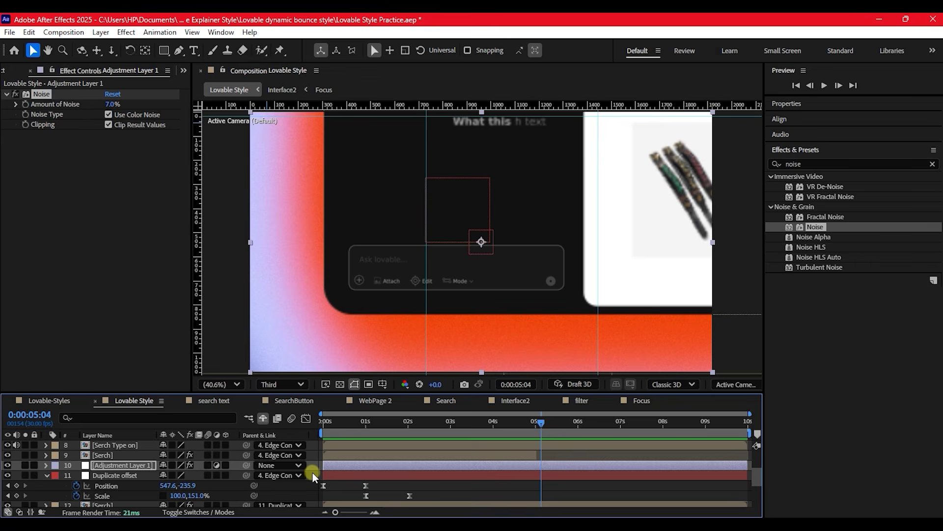
pyautogui.click(399, 423)
pyautogui.moveTo(399, 422); pyautogui.dragTo(444, 421)
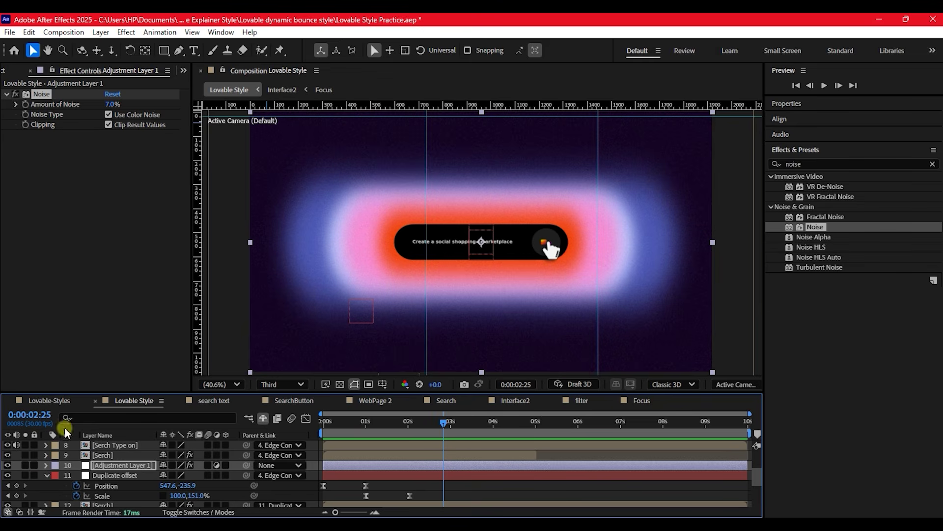
# Step: Check which layer forms the black search bar, then apply the CC Light Sweep effect to the Serch layer
pyautogui.click(97, 456)
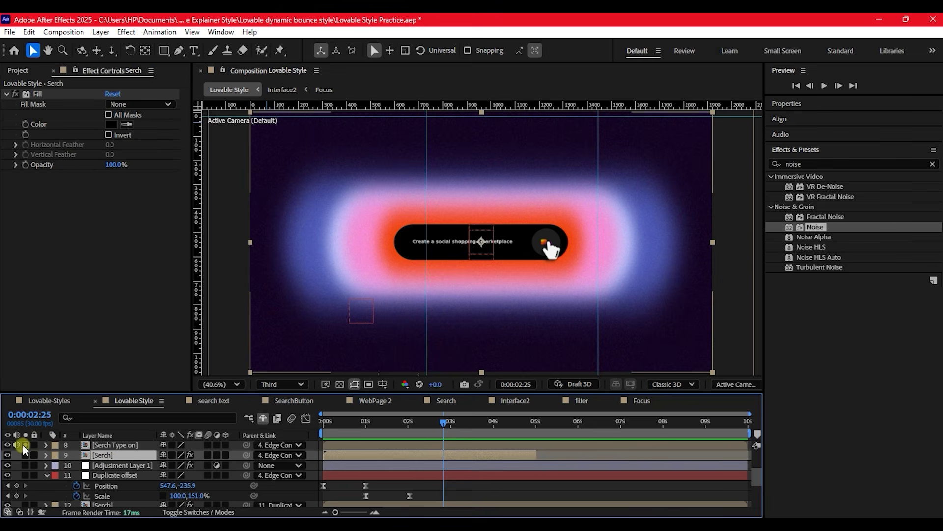
pyautogui.click(8, 456)
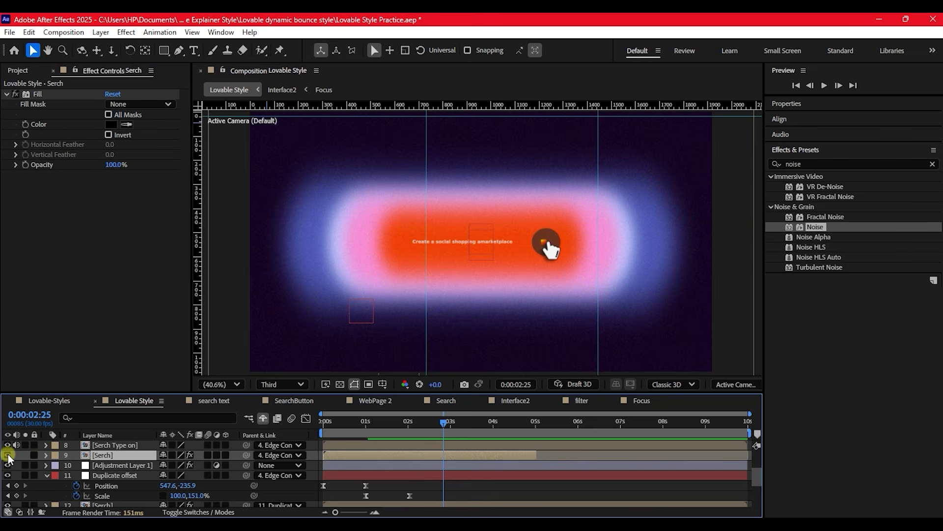
pyautogui.click(8, 456)
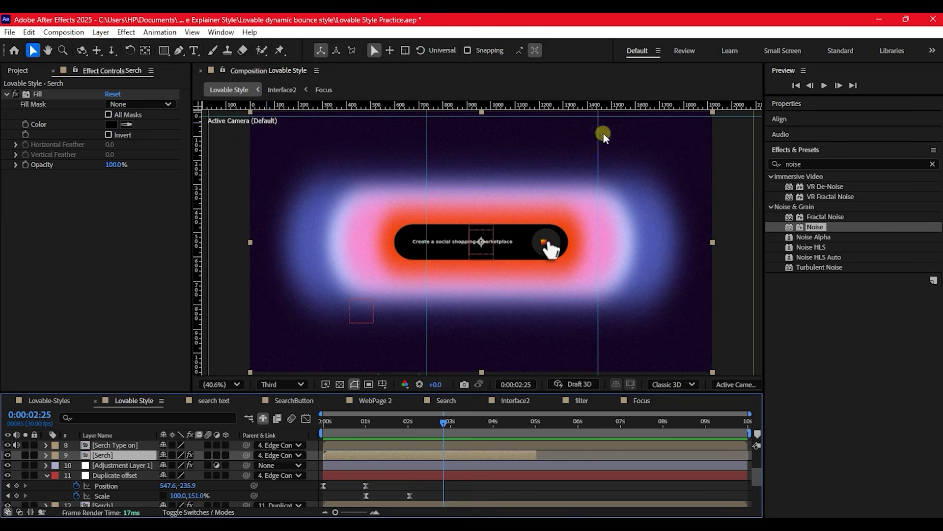
pyautogui.moveTo(818, 164); pyautogui.dragTo(761, 164)
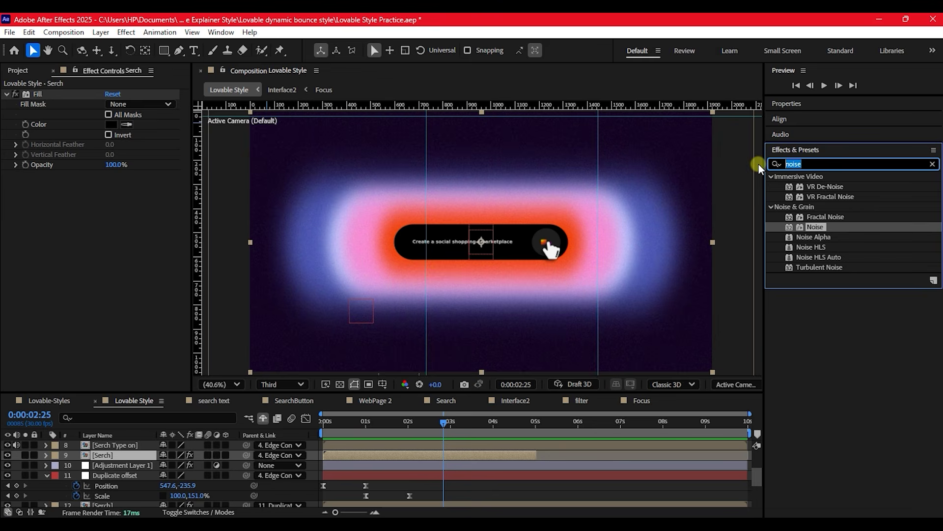
pyautogui.write('cc l')
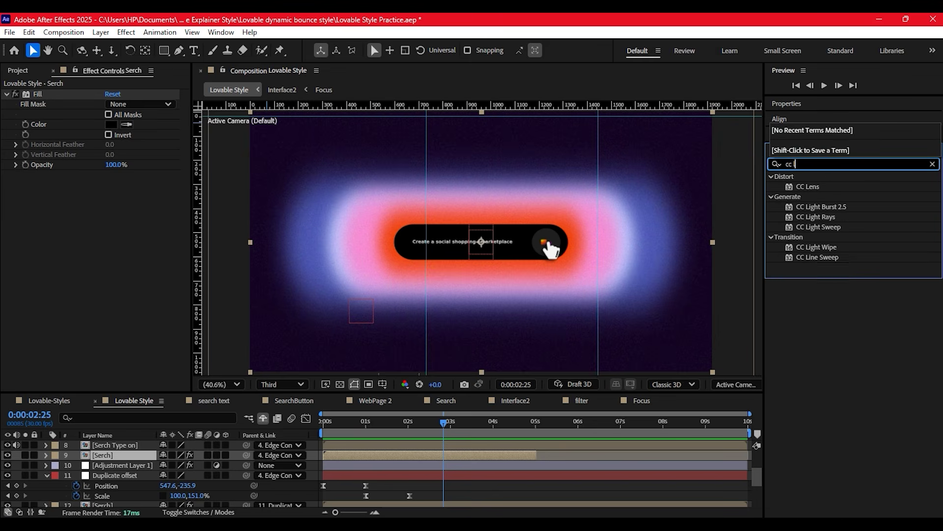
pyautogui.write('ight')
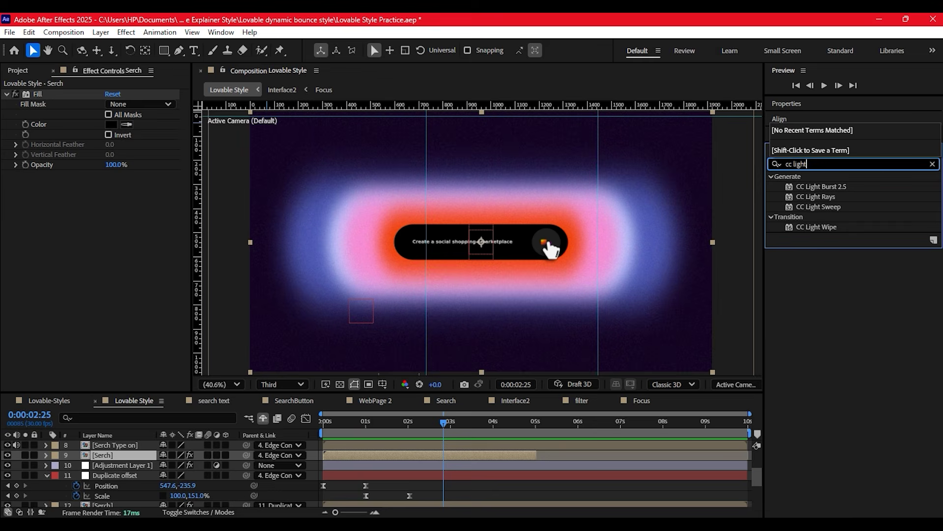
pyautogui.doubleClick(789, 226)
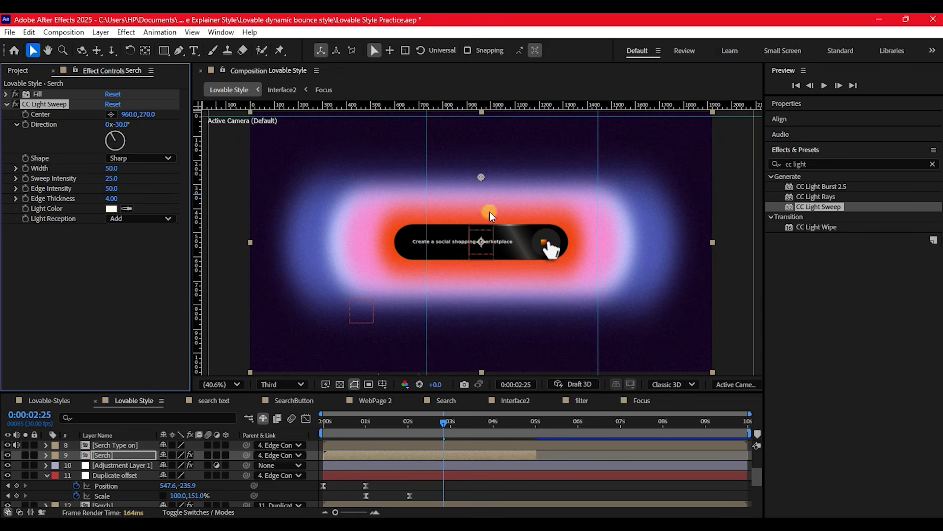
# Step: Set the light sweep's Direction to 22° and keyframe its Center at about 546.7, 191.3 at 0:00:02:25
pyautogui.moveTo(116, 138); pyautogui.dragTo(117, 142)
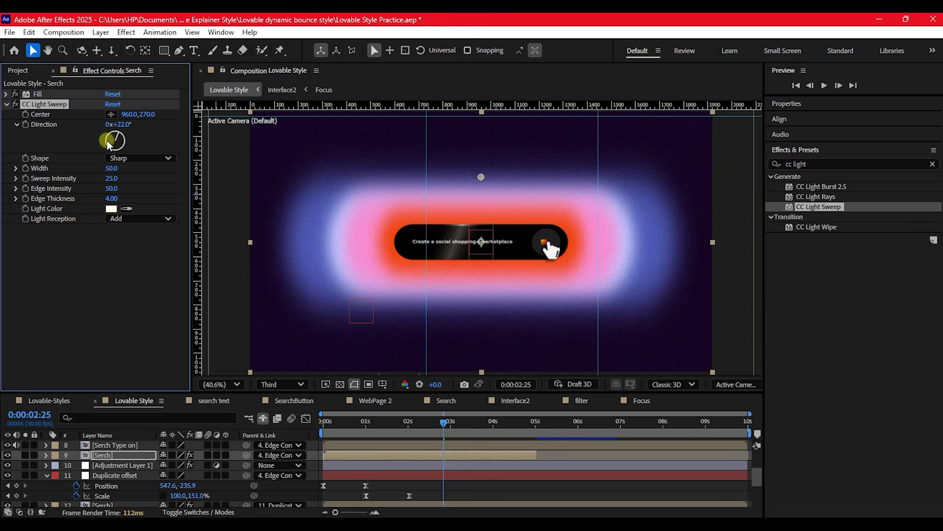
pyautogui.click(26, 113)
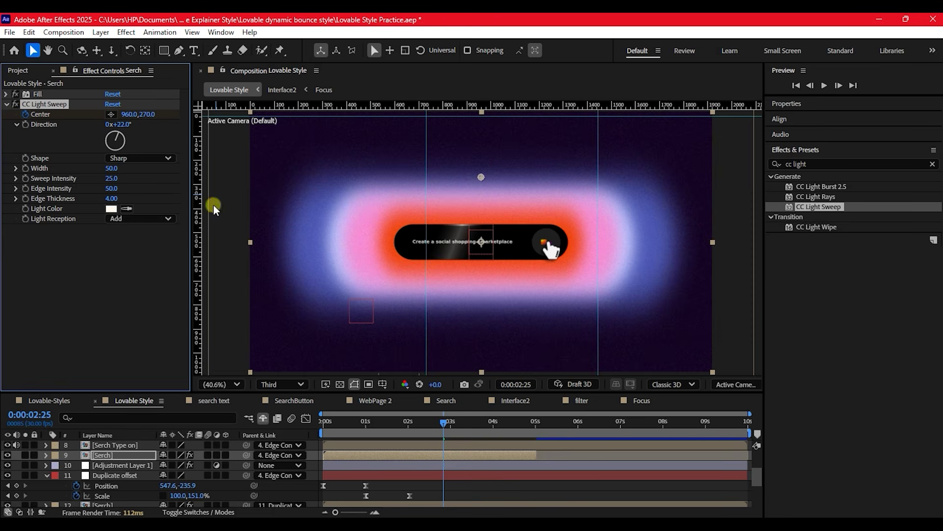
pyautogui.moveTo(480, 170); pyautogui.dragTo(384, 157)
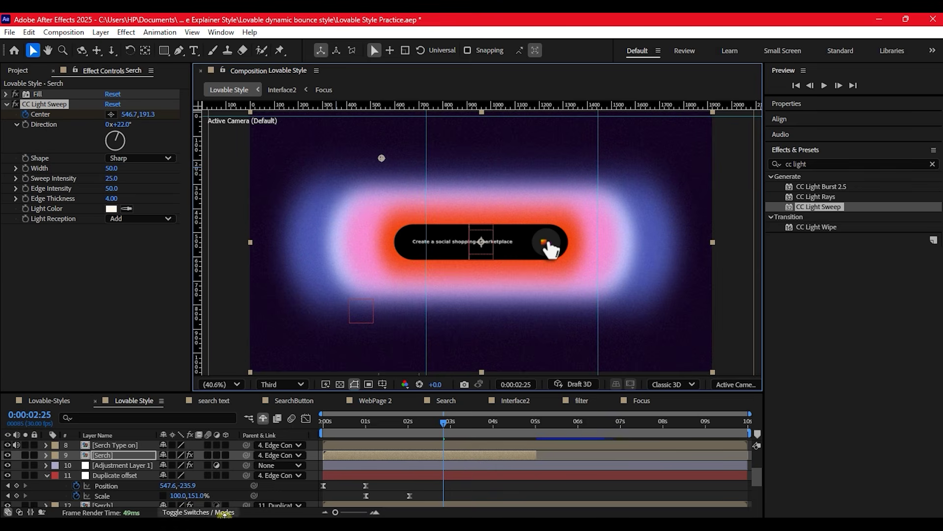
# Step: At 0:00:03:07, keyframe the light sweep's Center past the search bar's right end, at about 1377.7, 280.5
pyautogui.moveTo(445, 423); pyautogui.dragTo(461, 427)
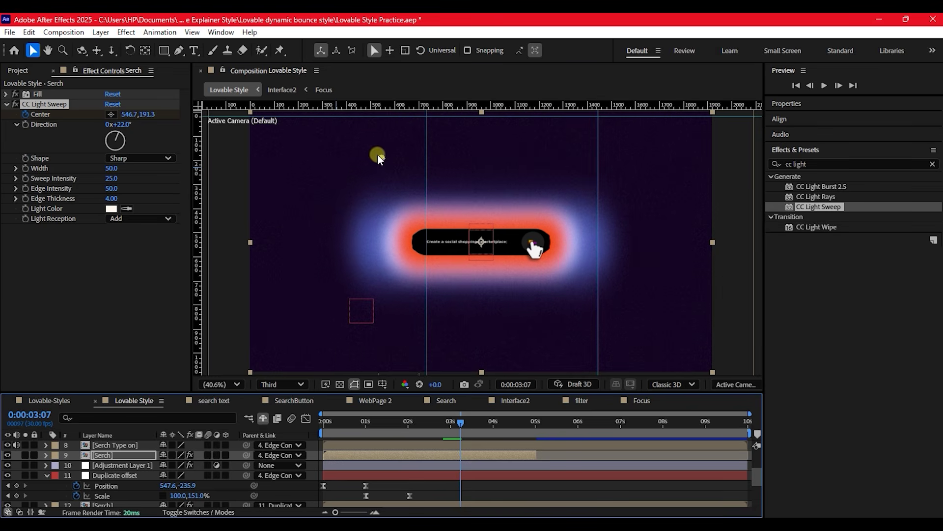
pyautogui.moveTo(377, 162); pyautogui.dragTo(439, 168)
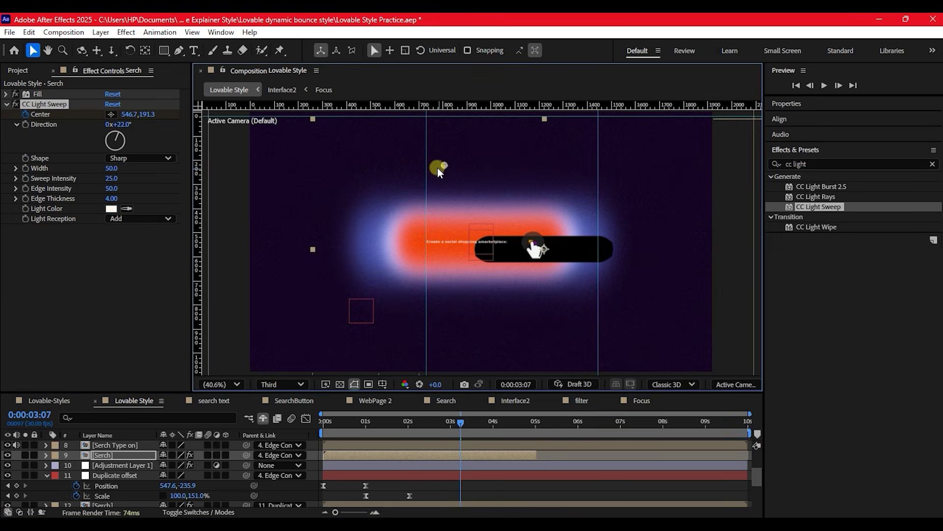
pyautogui.hotkey('ctrl', 'z')
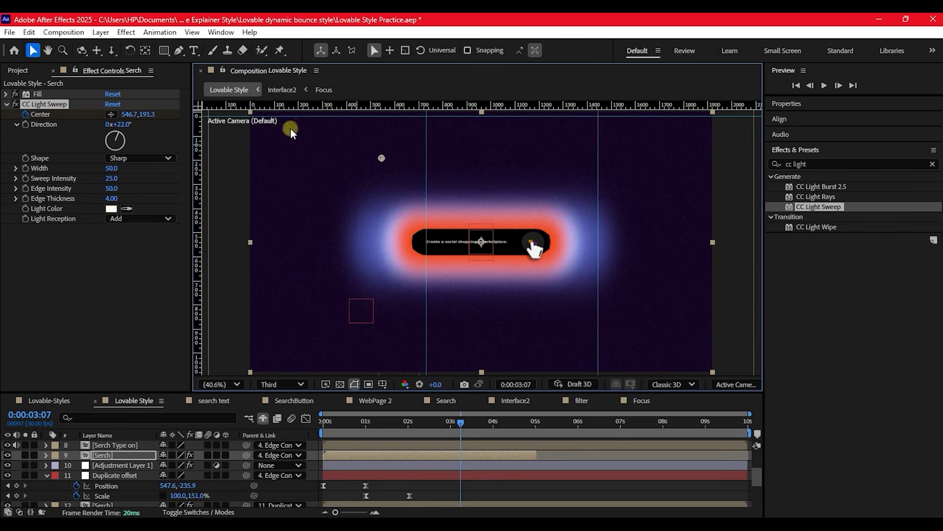
pyautogui.click(46, 103)
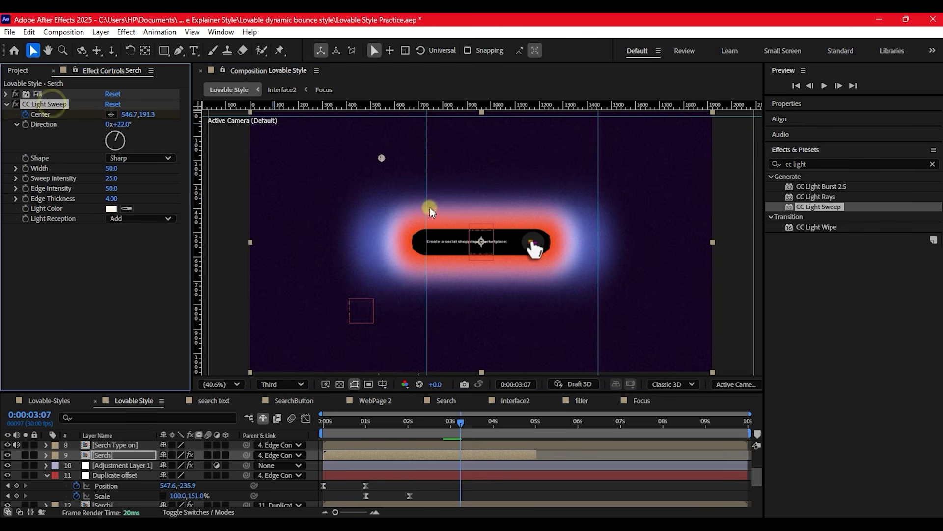
pyautogui.click(109, 116)
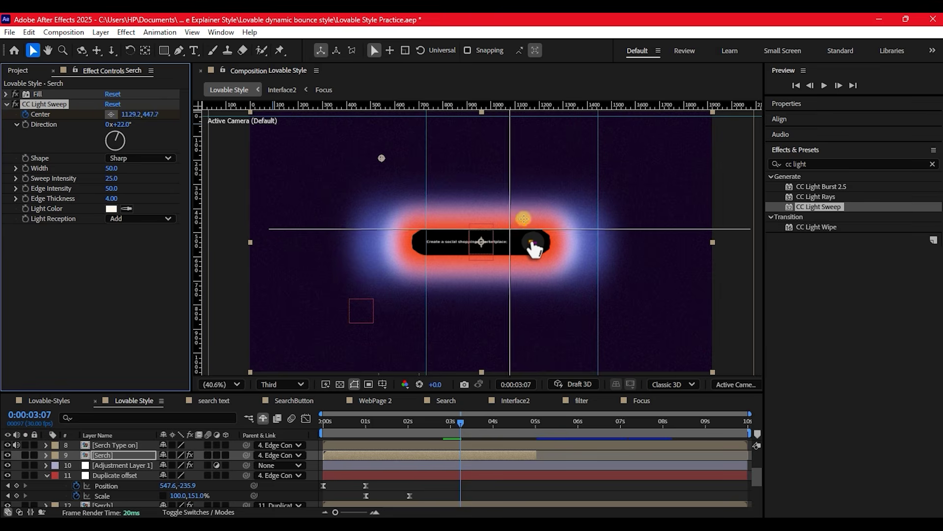
pyautogui.click(582, 179)
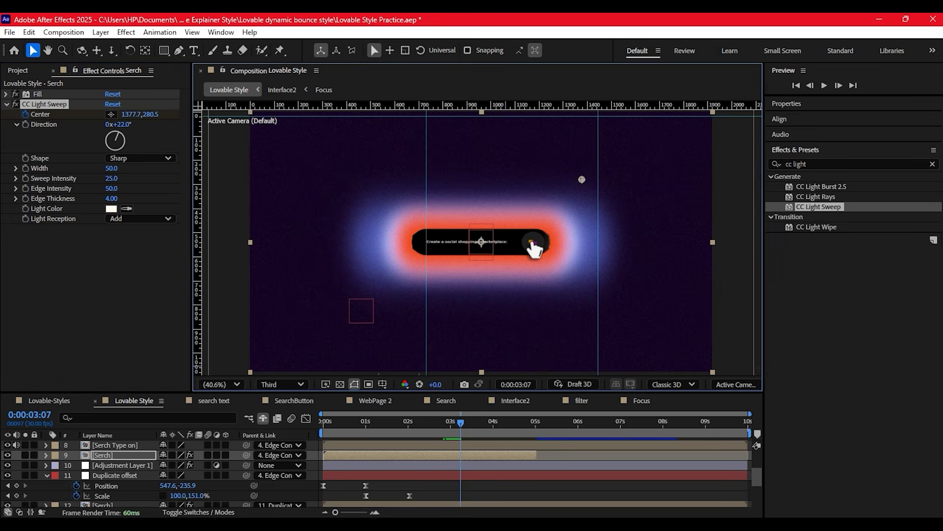
# Step: Reveal the Serch layer's Center keyframes and shift them to 0:00:02:26 and 0:00:03:11
pyautogui.moveTo(463, 419); pyautogui.dragTo(465, 440)
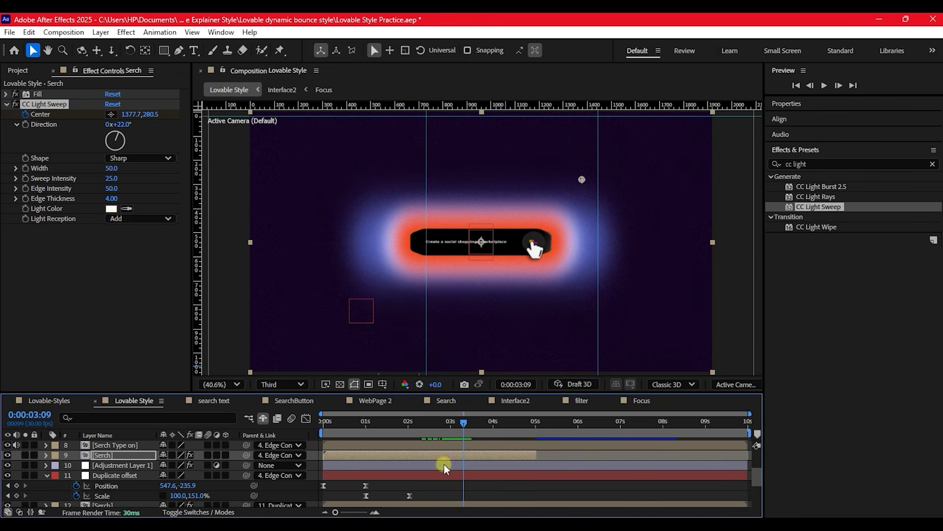
pyautogui.press('u')
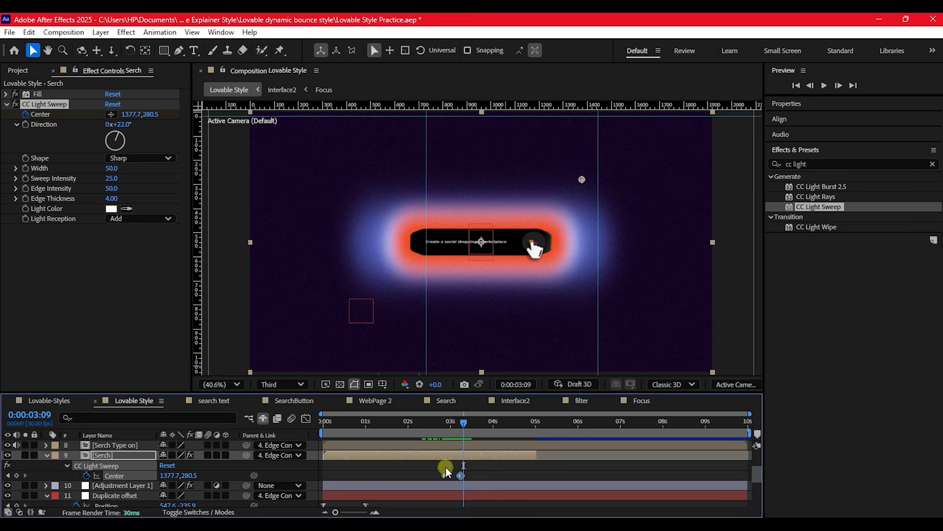
pyautogui.moveTo(462, 474); pyautogui.dragTo(466, 475)
pyautogui.click(443, 474)
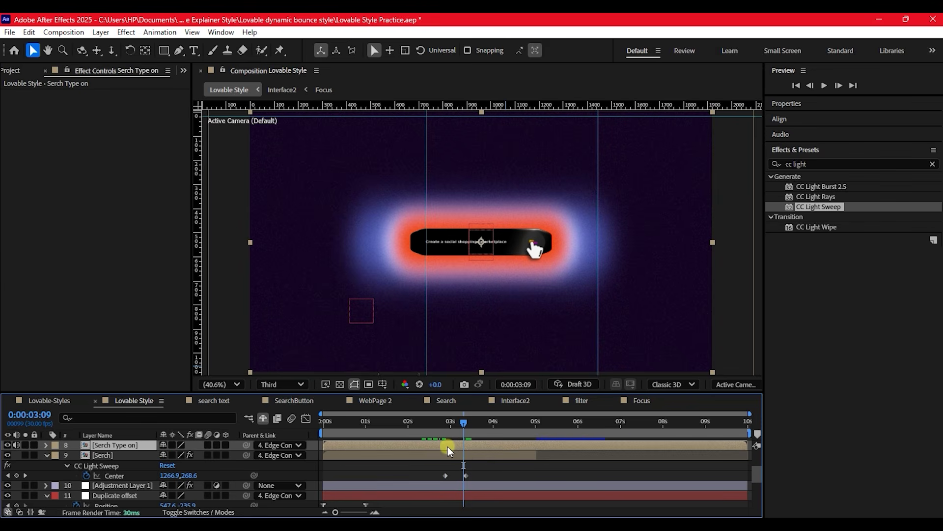
# Step: Identify the Serch Type on layer by toggling its visibility, then apply the Linear Wipe effect to it
pyautogui.click(8, 445)
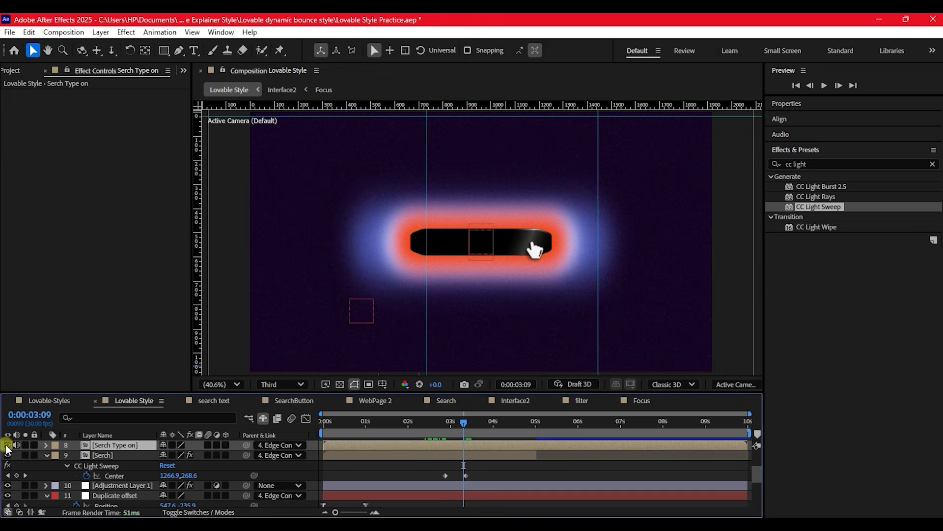
pyautogui.click(7, 445)
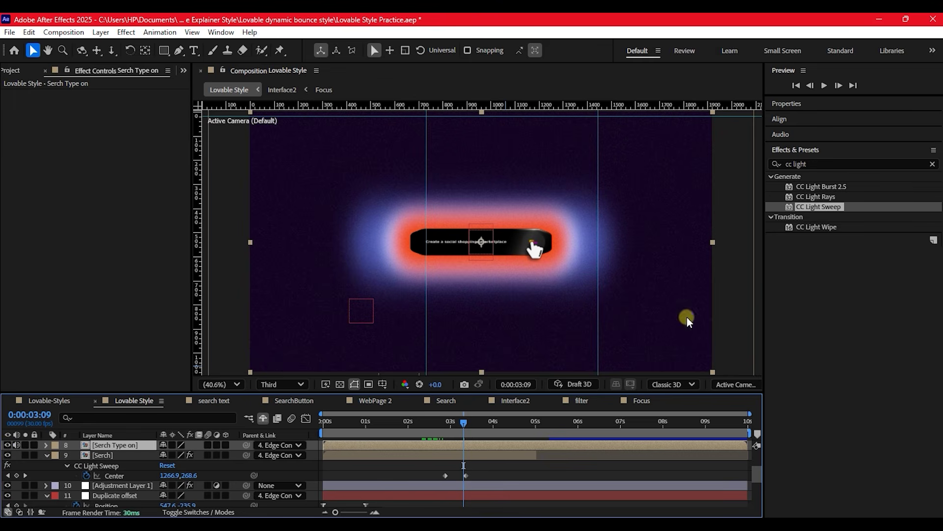
pyautogui.click(806, 164)
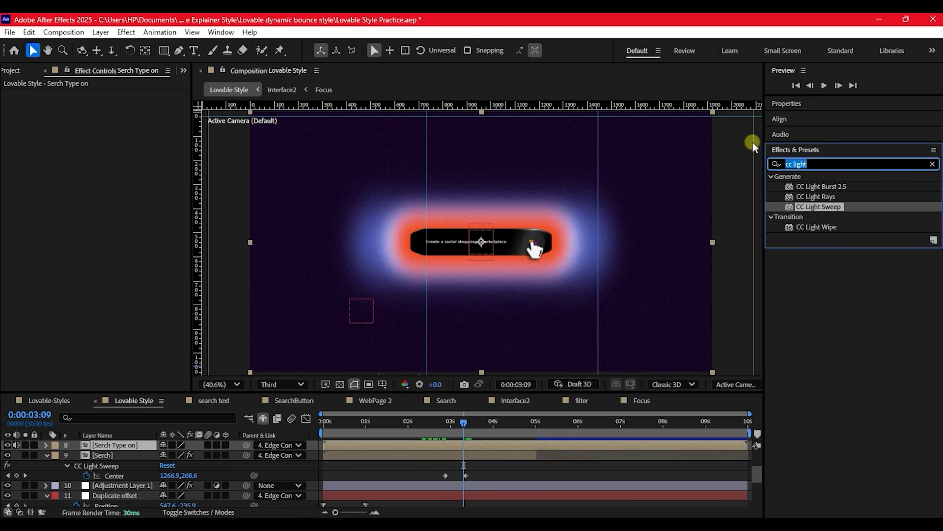
pyautogui.write('linear')
pyautogui.click(821, 255)
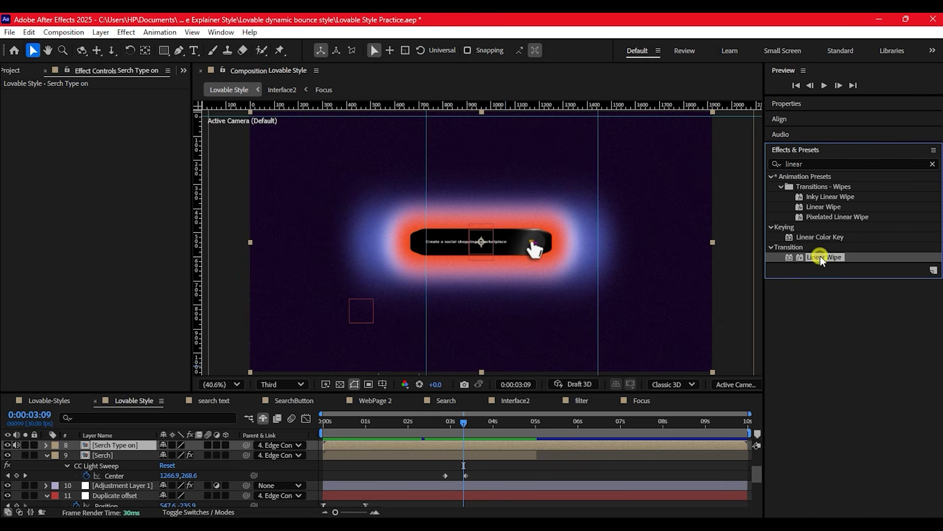
pyautogui.doubleClick(820, 256)
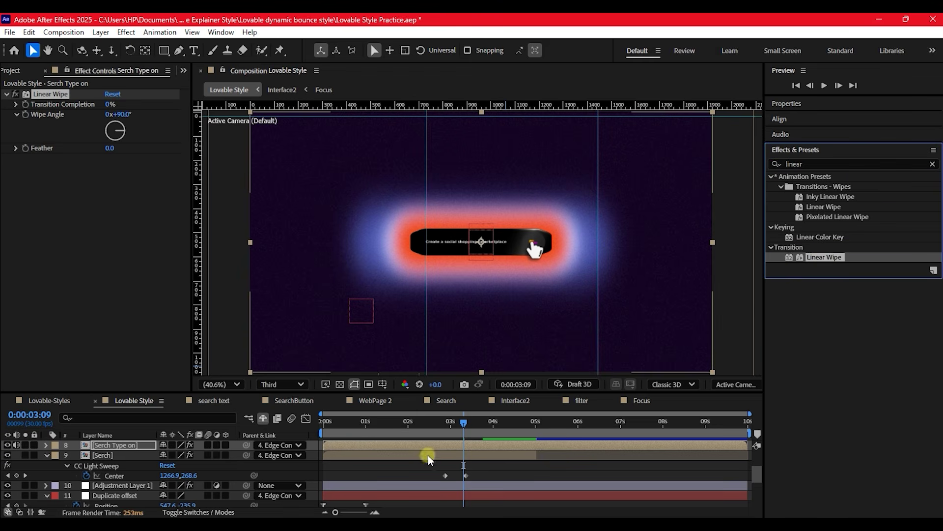
# Step: Keyframe the Linear Wipe's Transition Completion from 0% at 0:00:02:26 to 100% at 0:00:03:11, matching the light sweep's Center keyframes
pyautogui.moveTo(465, 426); pyautogui.dragTo(449, 423)
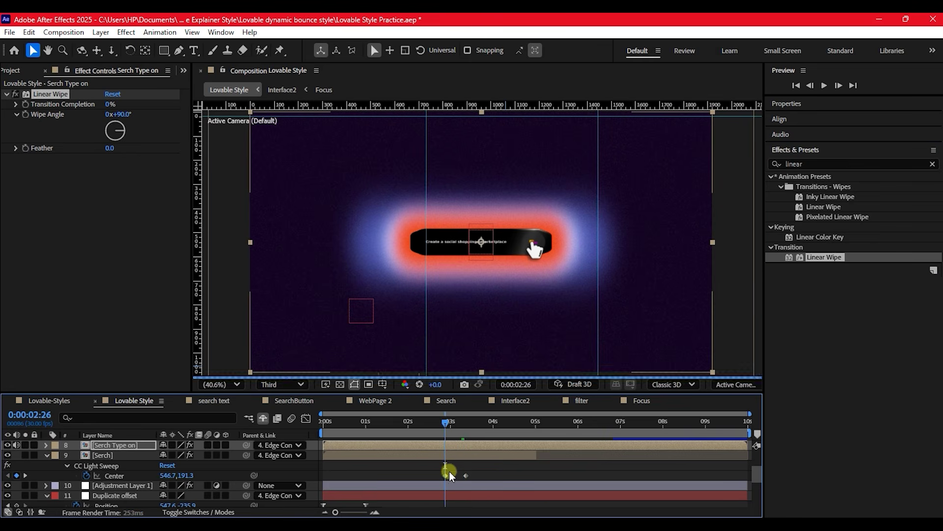
pyautogui.click(25, 104)
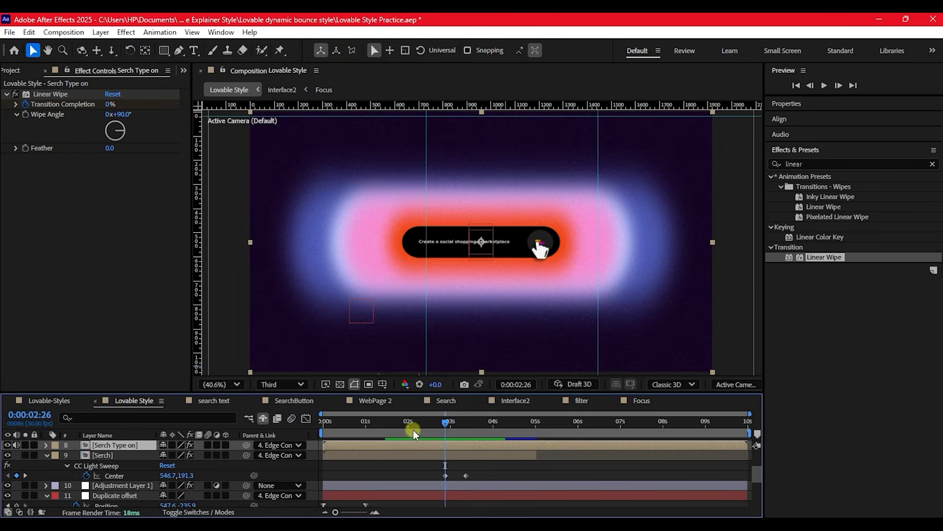
pyautogui.click(26, 475)
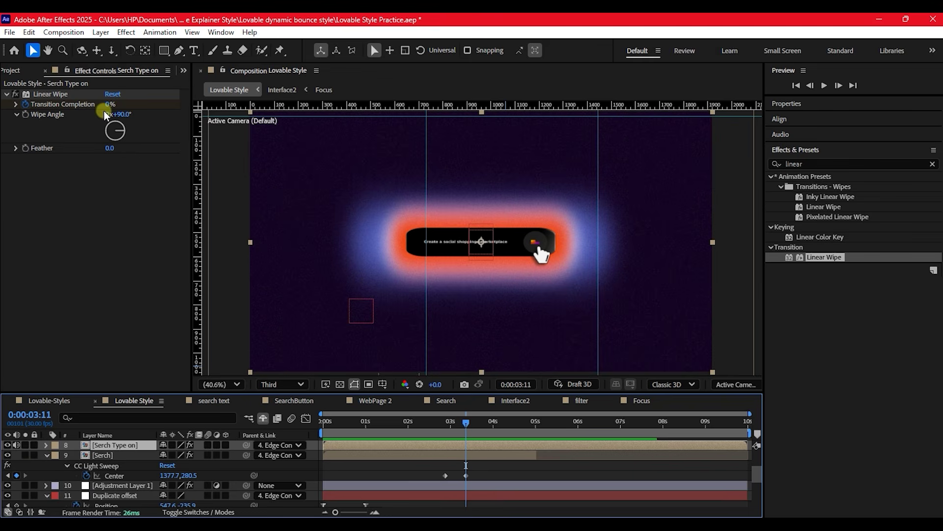
pyautogui.moveTo(108, 106); pyautogui.dragTo(219, 110)
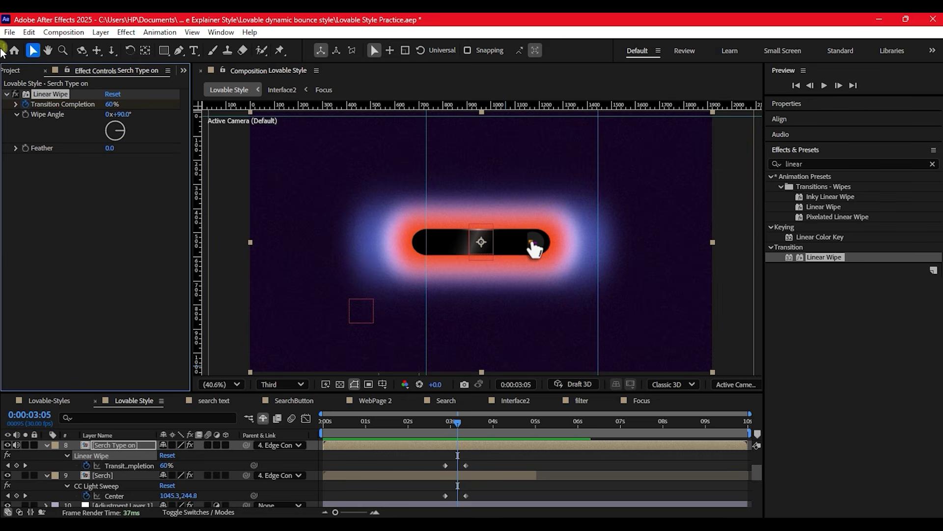
# Step: Play and scrub the composition to check how the text wipe follows the light sweep across the search bar
pyautogui.click(438, 426)
pyautogui.moveTo(439, 426); pyautogui.dragTo(474, 431)
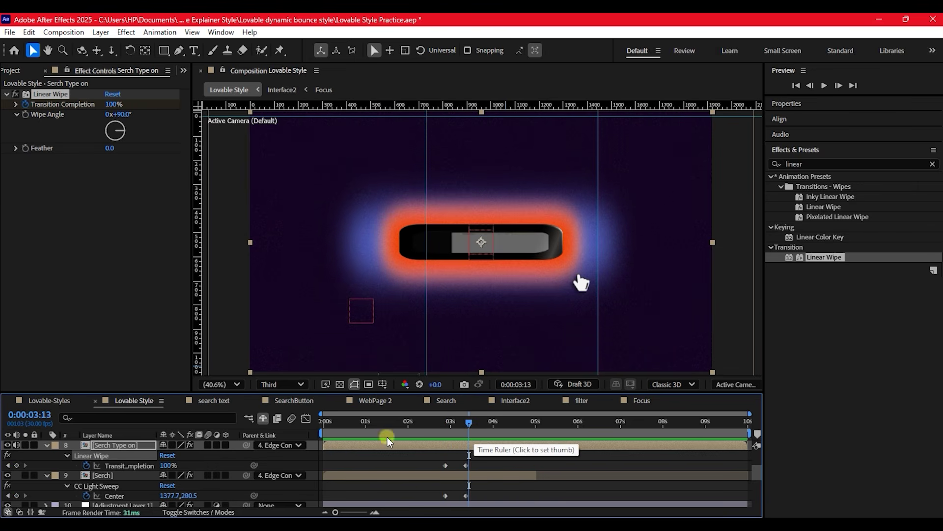
pyautogui.press('space')
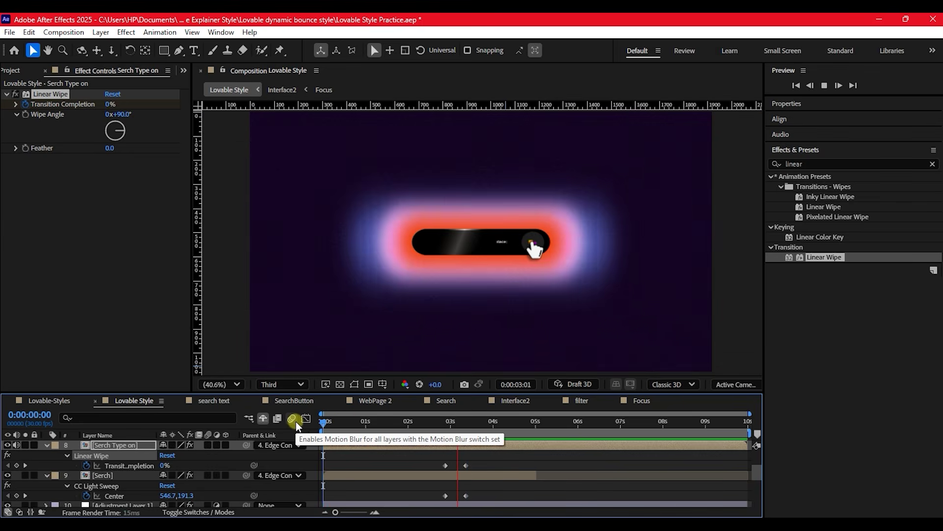
pyautogui.press('space')
pyautogui.moveTo(406, 421); pyautogui.dragTo(358, 426)
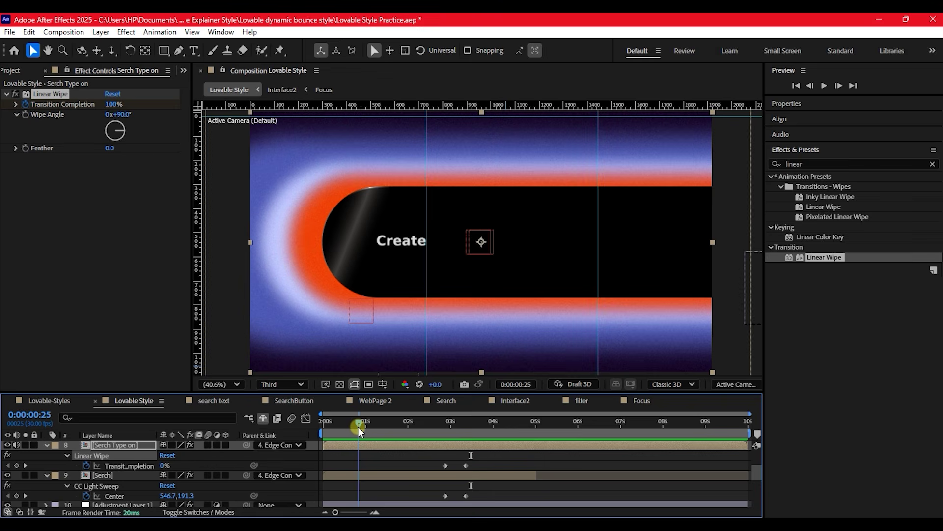
pyautogui.moveTo(358, 426); pyautogui.dragTo(447, 436)
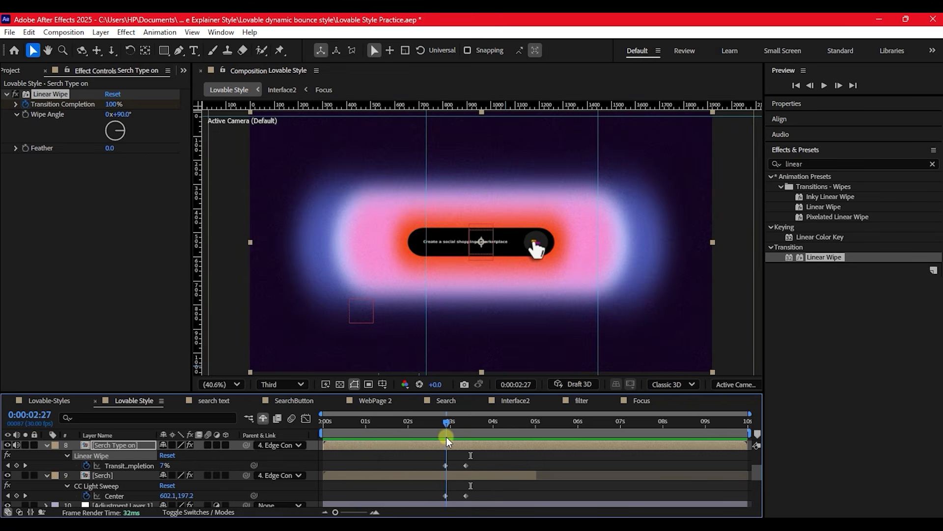
# Step: Keyframe the light sweep's Sweep Intensity at 25 at 0:00:02:27 and 0 at 0:00:02:23, then preview from the first frame
pyautogui.click(432, 477)
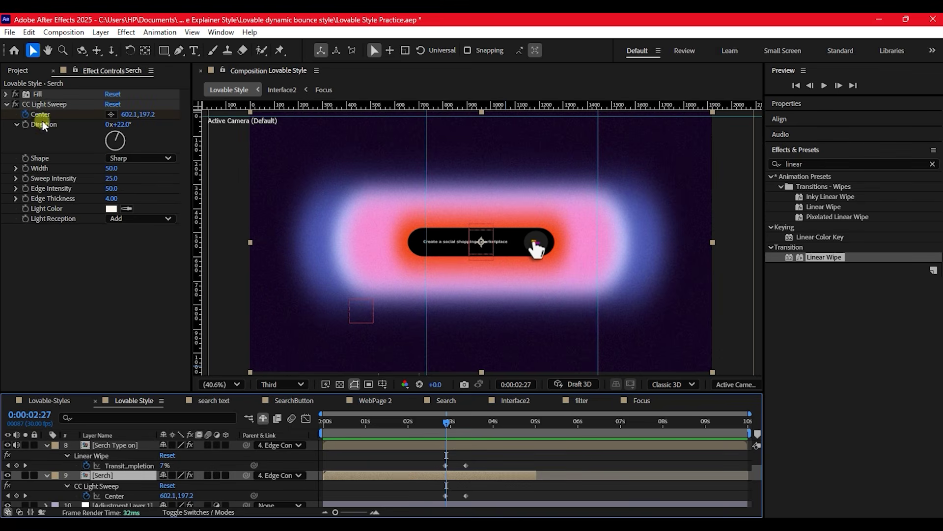
pyautogui.click(51, 104)
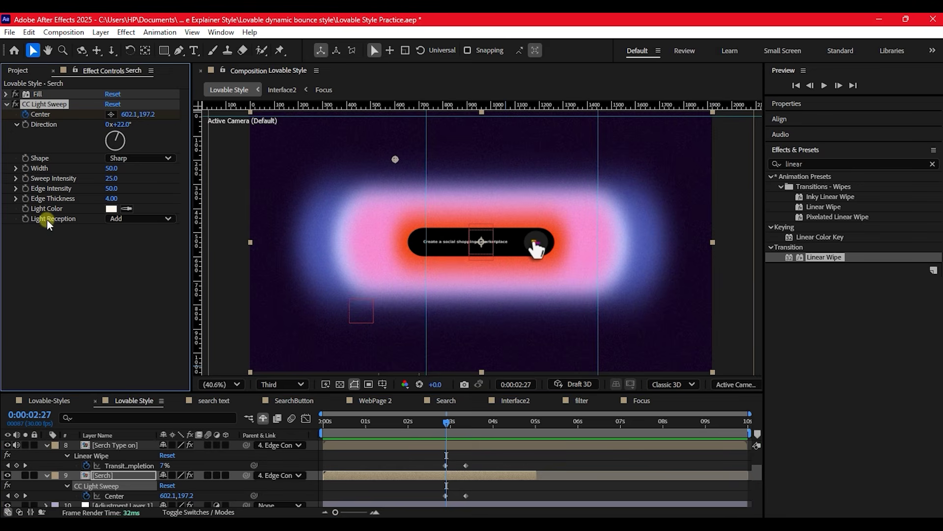
pyautogui.click(24, 178)
pyautogui.moveTo(452, 425); pyautogui.dragTo(440, 422)
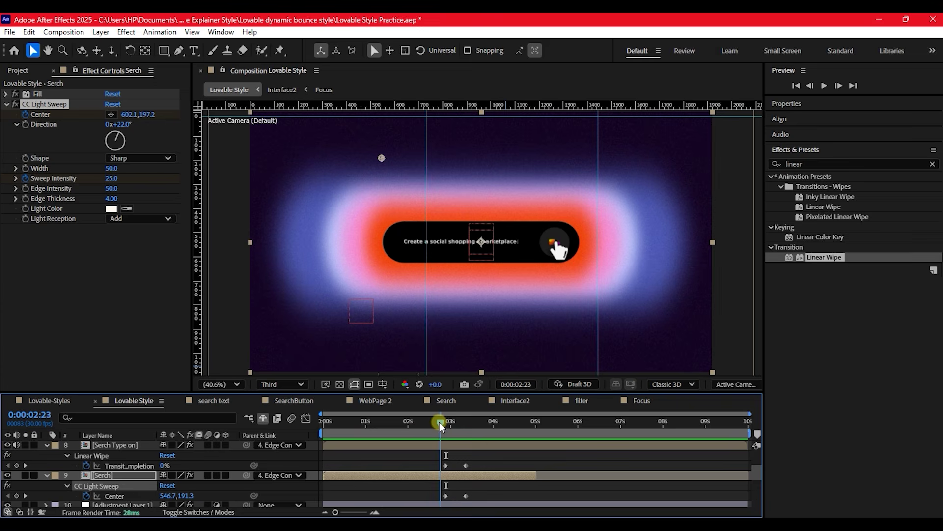
pyautogui.click(111, 178)
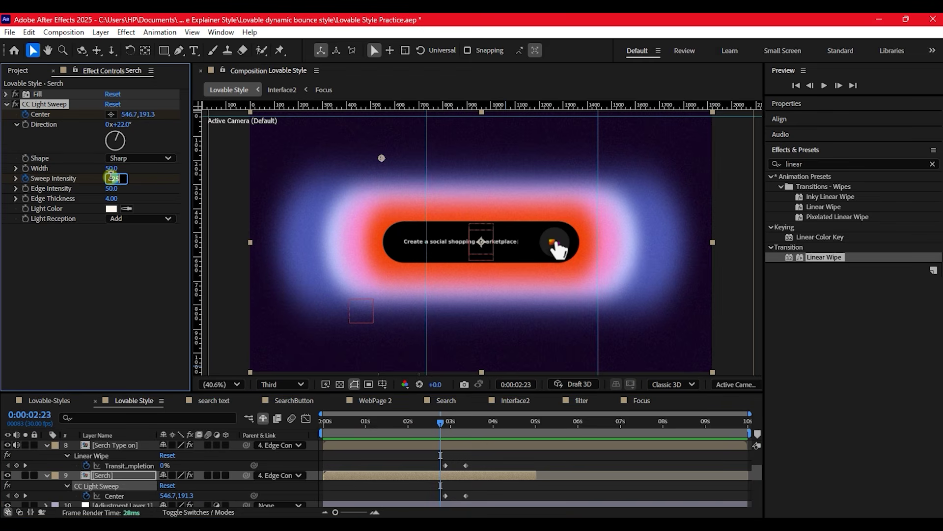
pyautogui.write('0')
pyautogui.press('Return')
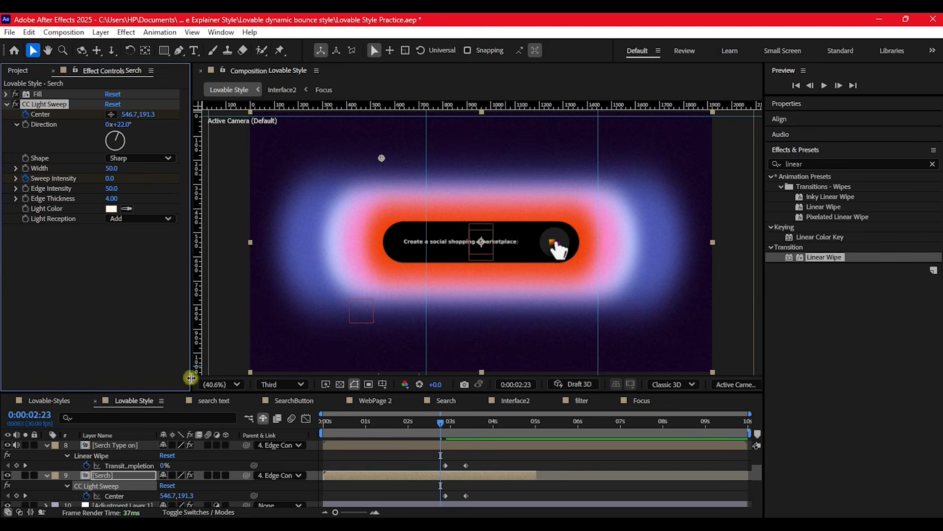
pyautogui.moveTo(359, 420); pyautogui.dragTo(247, 421)
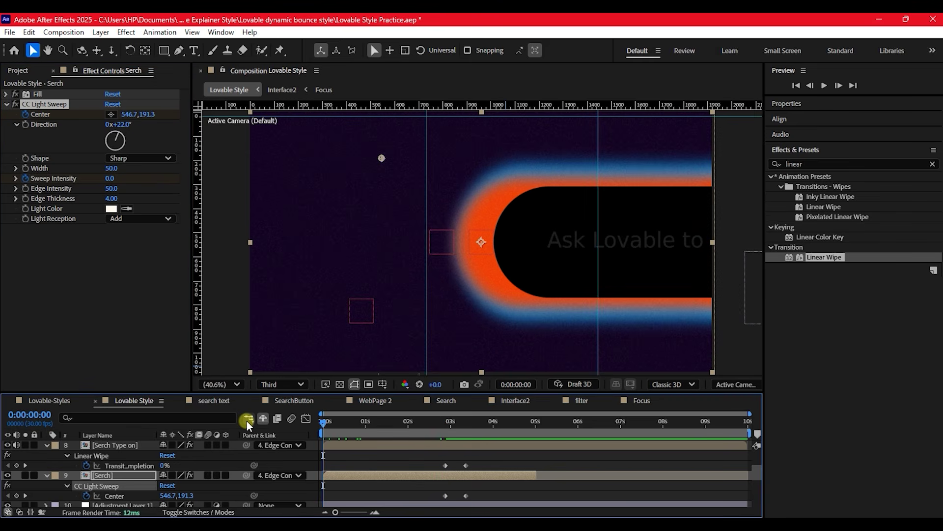
pyautogui.press('space')
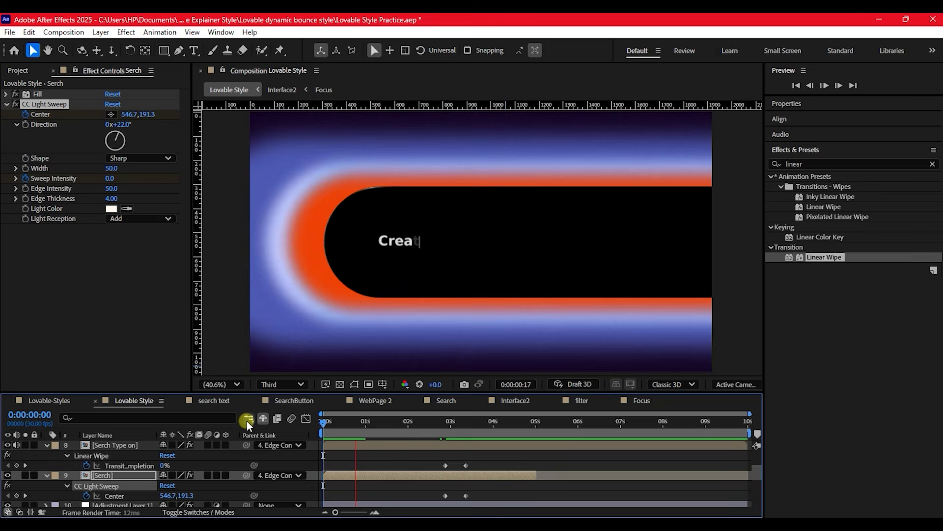